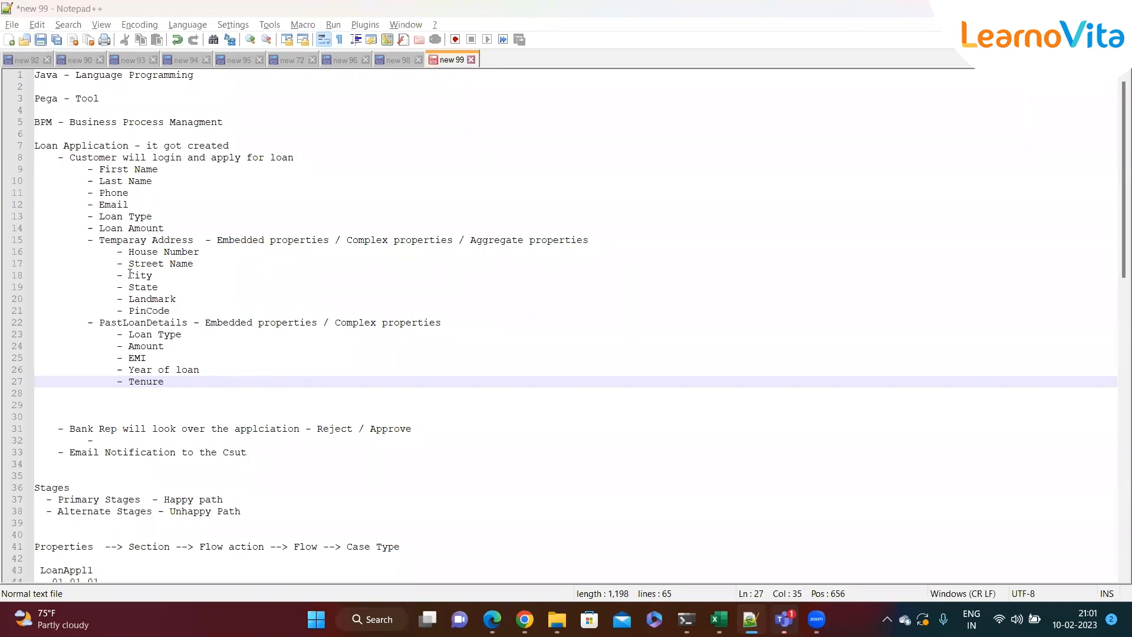
# - Switch to Pega Dev Studio in Chrome and open the Loan Process case type's workflow
pyautogui.moveTo(514, 605)
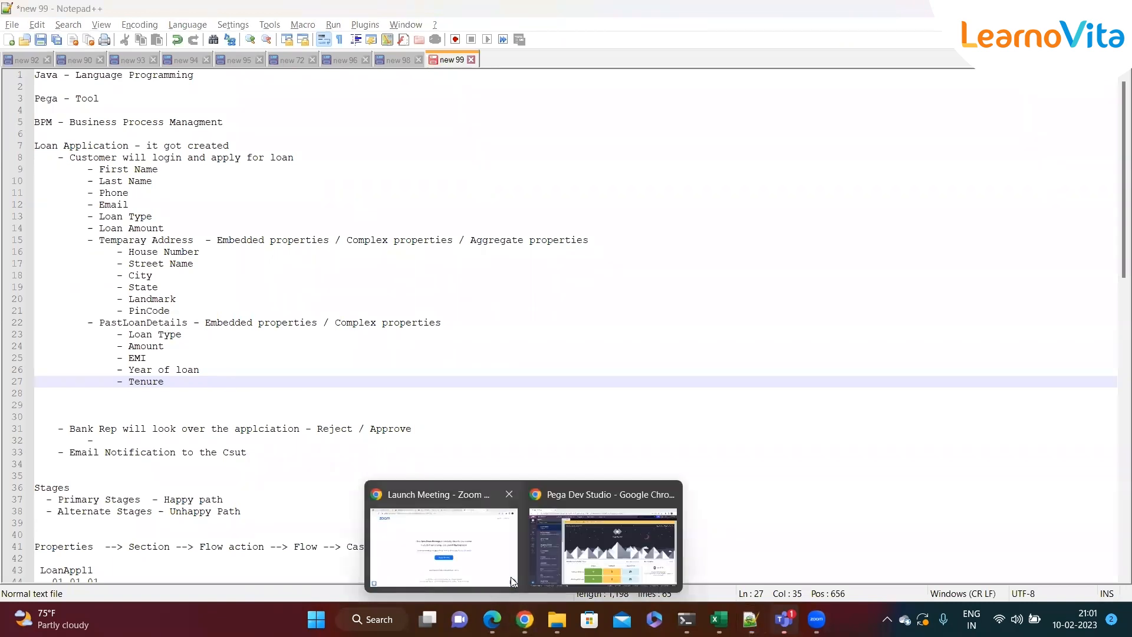
pyautogui.click(601, 536)
pyautogui.click(25, 137)
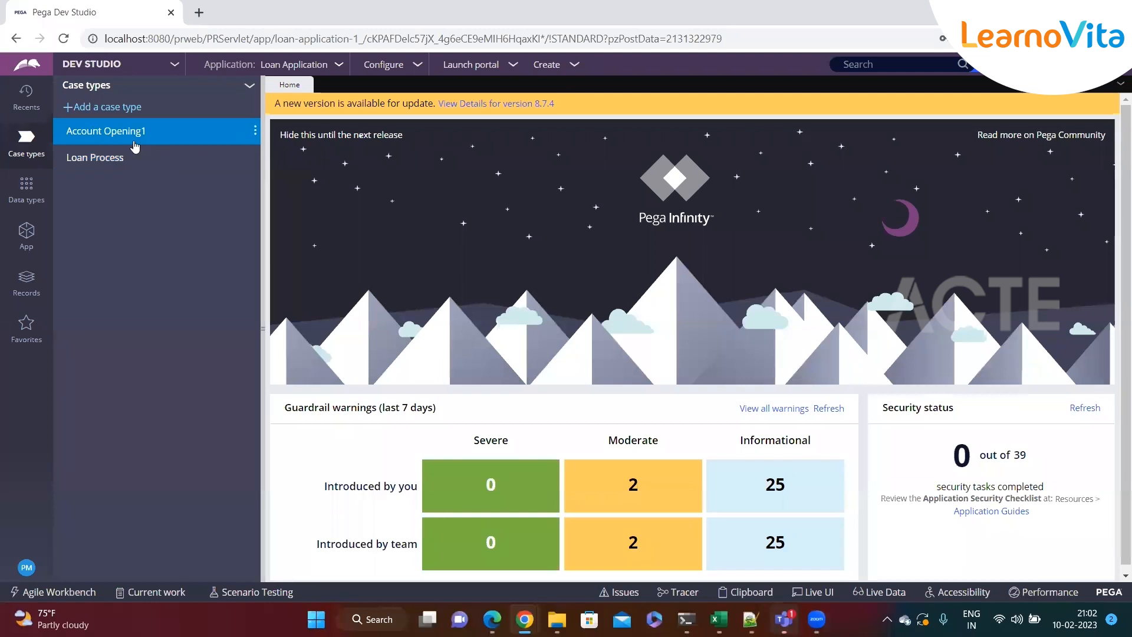
pyautogui.click(96, 158)
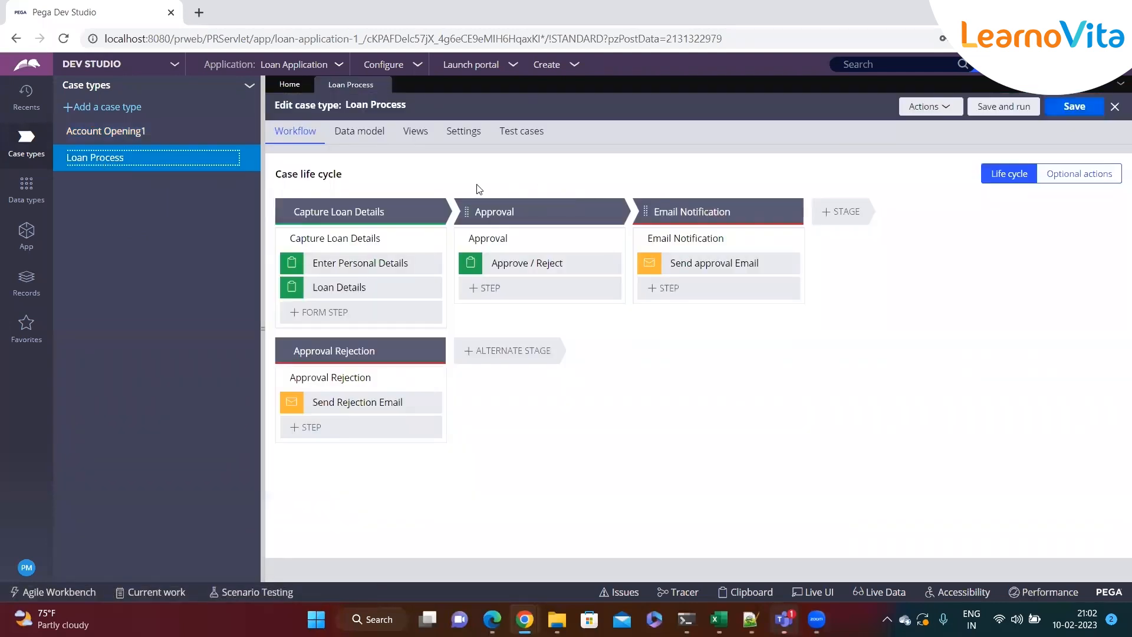
# - Show the application's class explorer and create a new Loan Process case
pyautogui.click(26, 233)
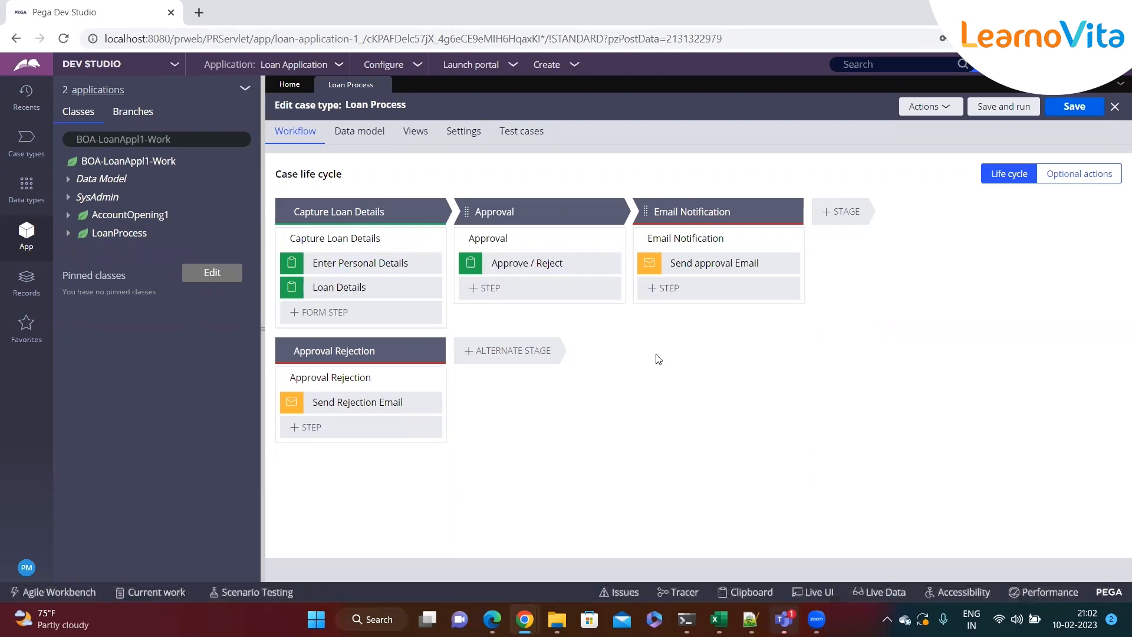
pyautogui.click(575, 65)
pyautogui.moveTo(589, 77)
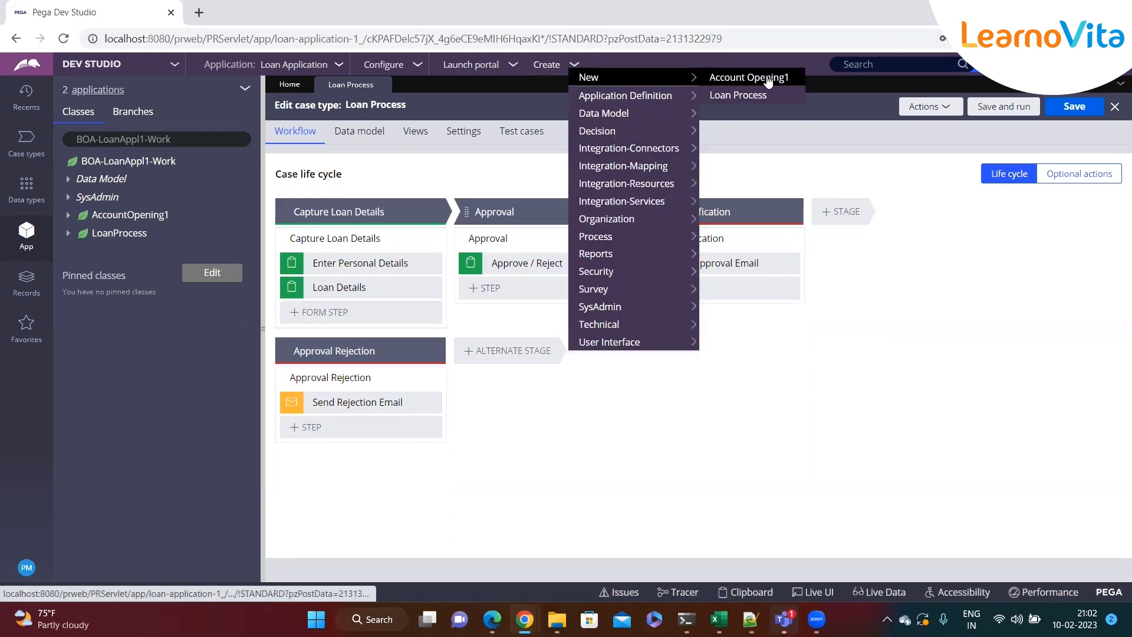
pyautogui.click(740, 95)
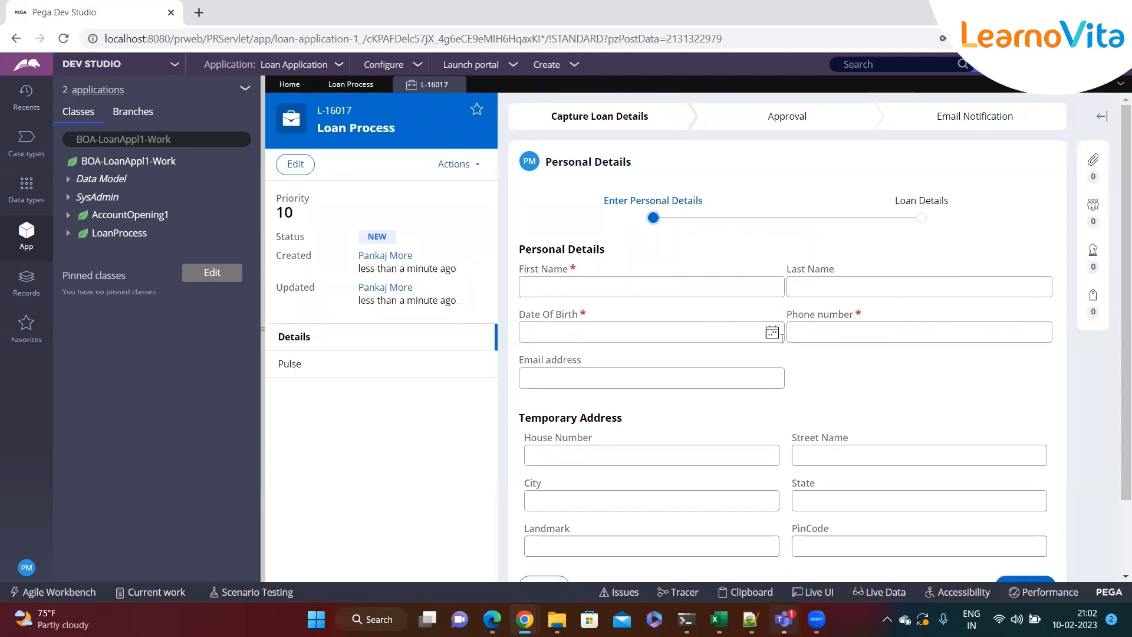
# - Fill in the Date Of Birth on the case's Personal Details form by picking a day from the calendar
pyautogui.scroll(-1, 791, 359)
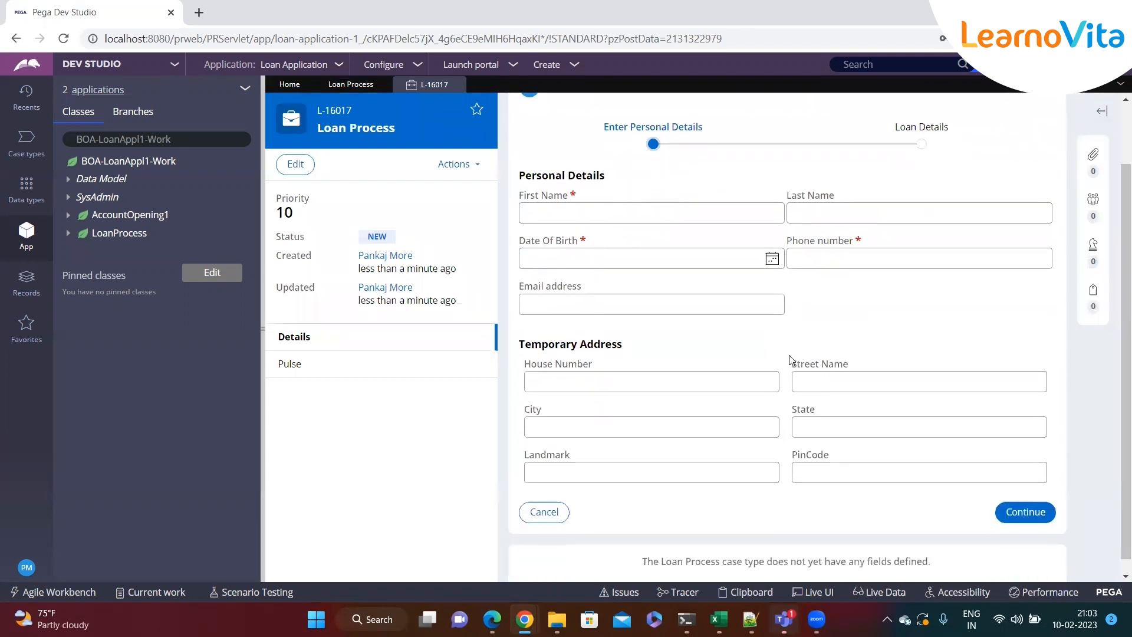
pyautogui.moveTo(515, 200); pyautogui.dragTo(513, 201)
pyautogui.click(772, 260)
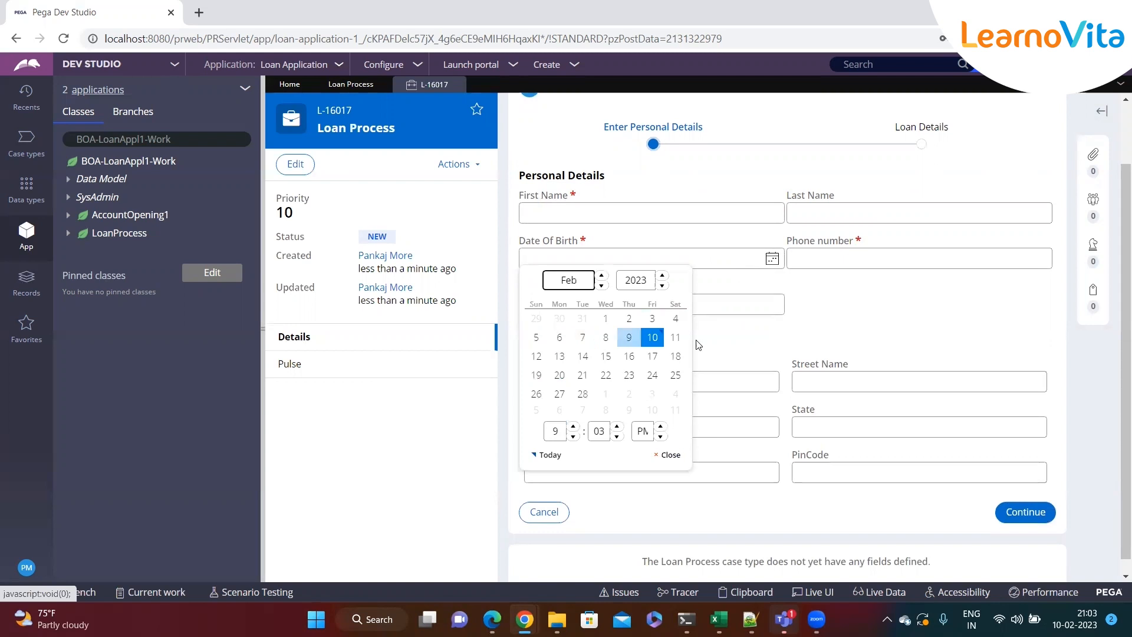
pyautogui.click(652, 319)
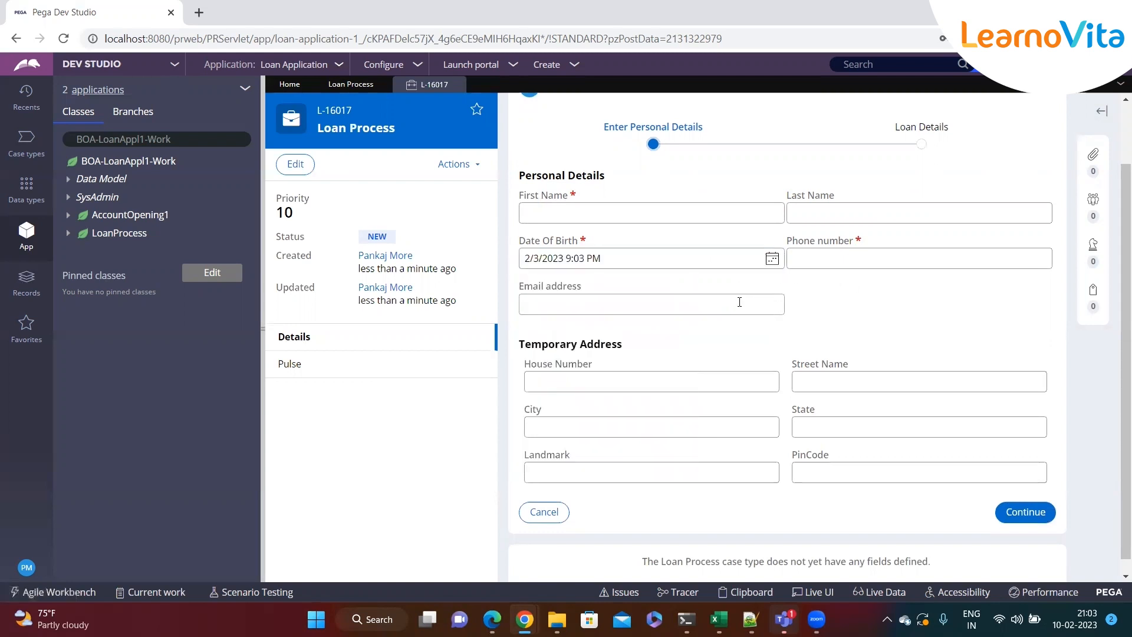
# - Examine the mandatory First Name field and its blank-value validation on the Personal Details form
pyautogui.scroll(2, 736, 304)
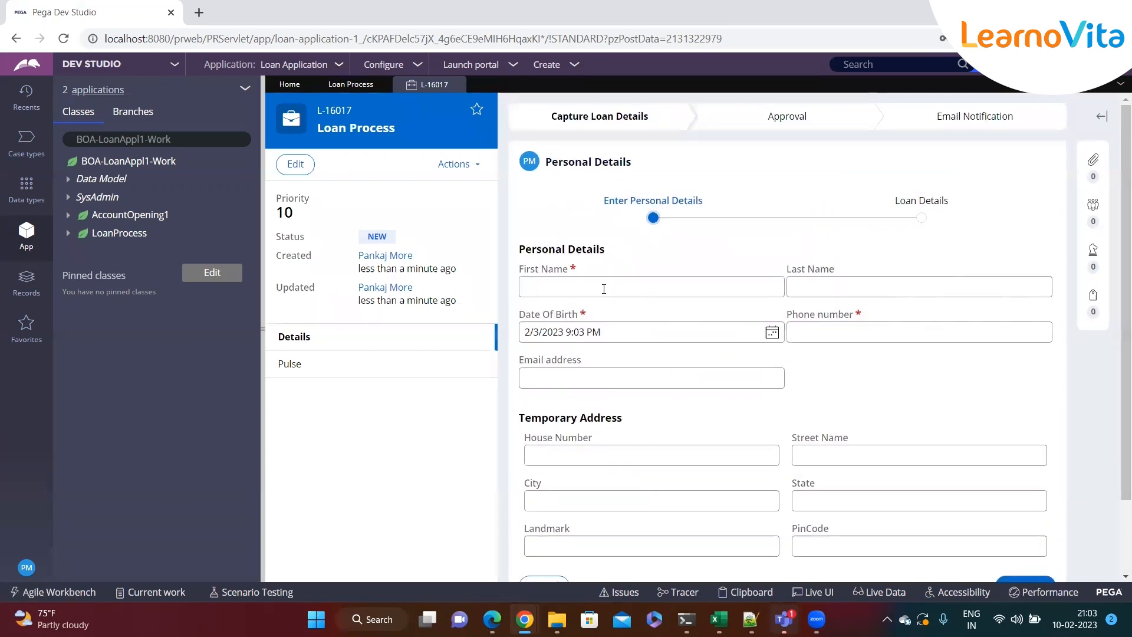
pyautogui.click(531, 269)
pyautogui.click(580, 270)
pyautogui.click(558, 283)
pyautogui.moveTo(523, 269); pyautogui.dragTo(613, 277)
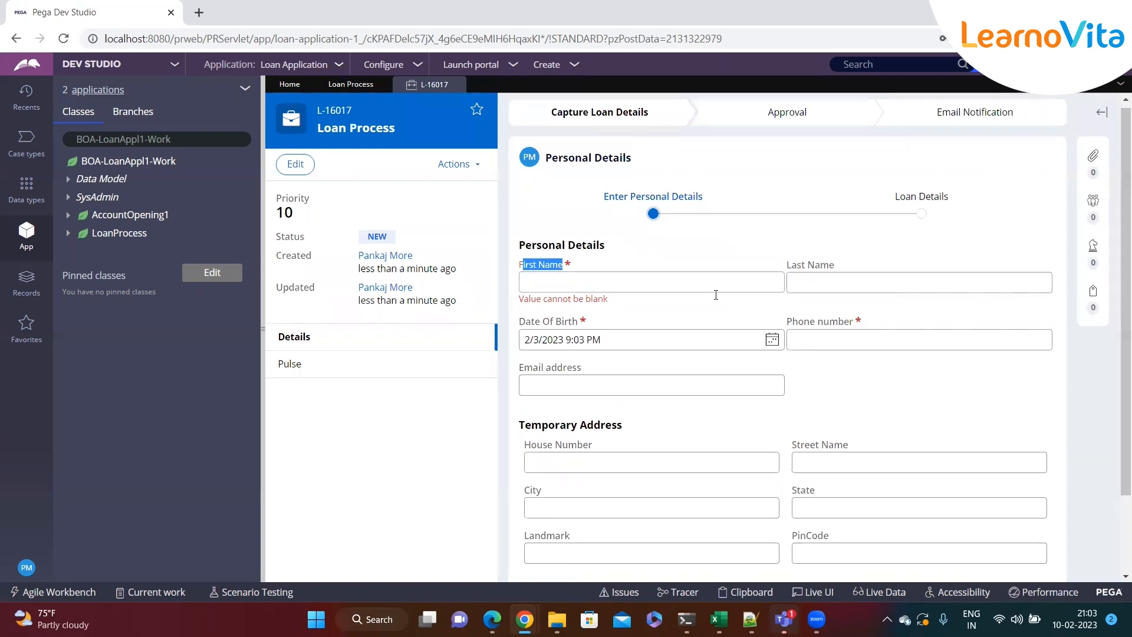
pyautogui.scroll(-1, 714, 292)
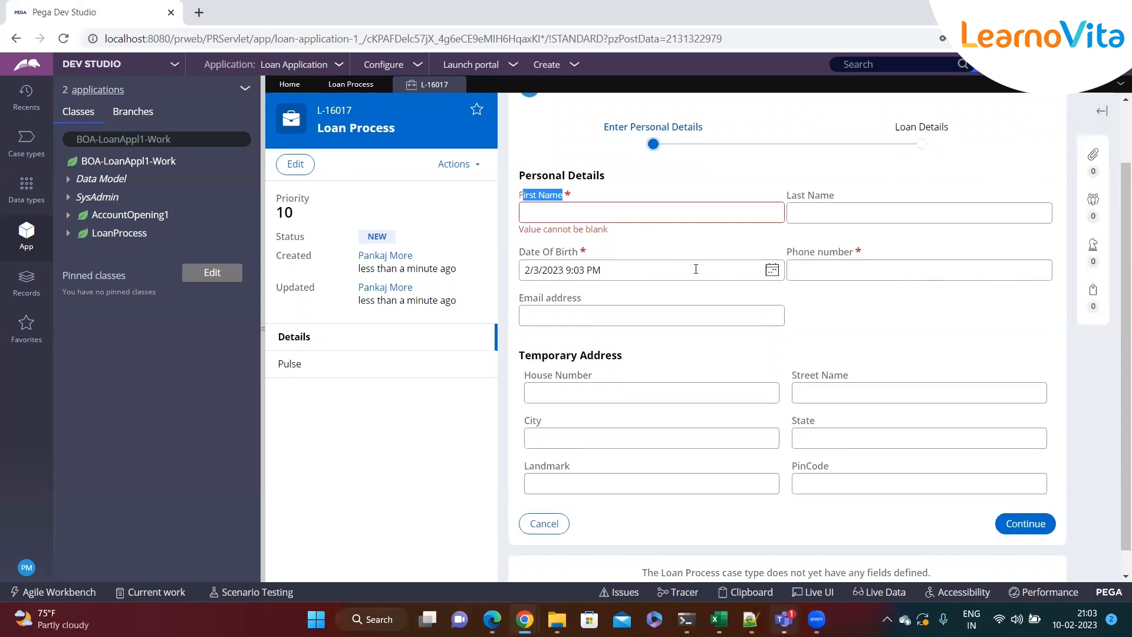
pyautogui.click(574, 213)
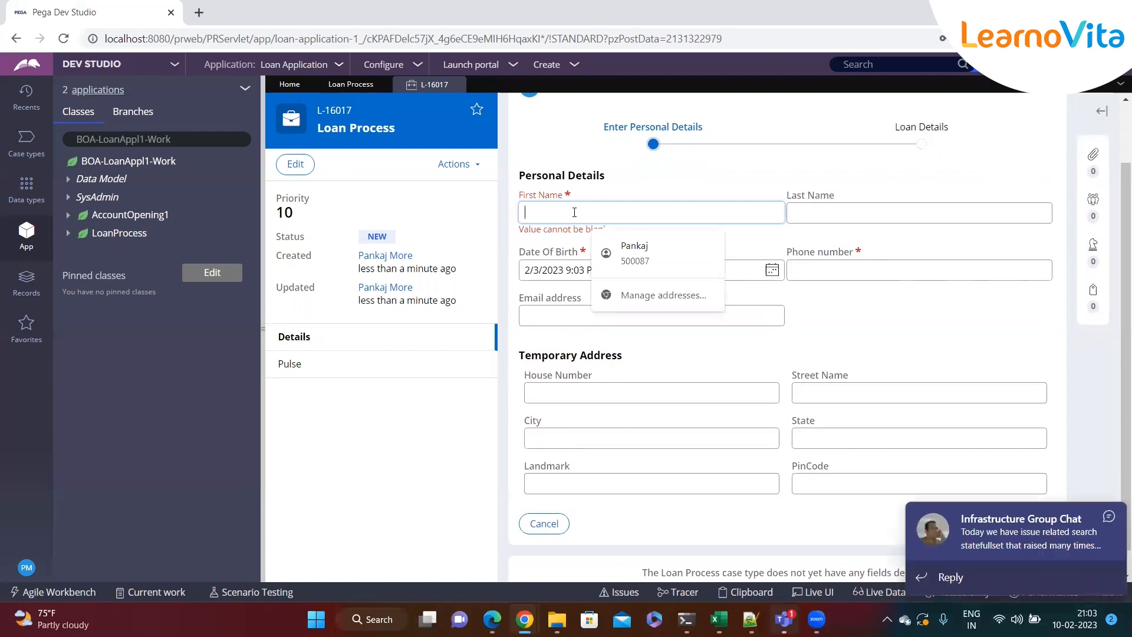
pyautogui.click(1108, 519)
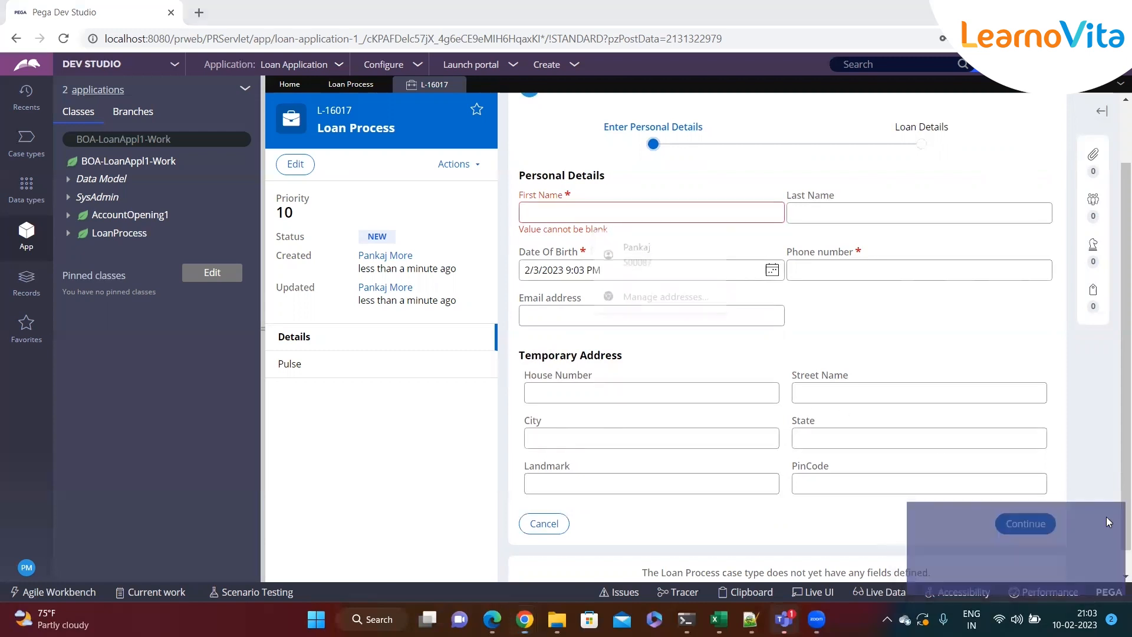
pyautogui.click(631, 213)
pyautogui.click(854, 344)
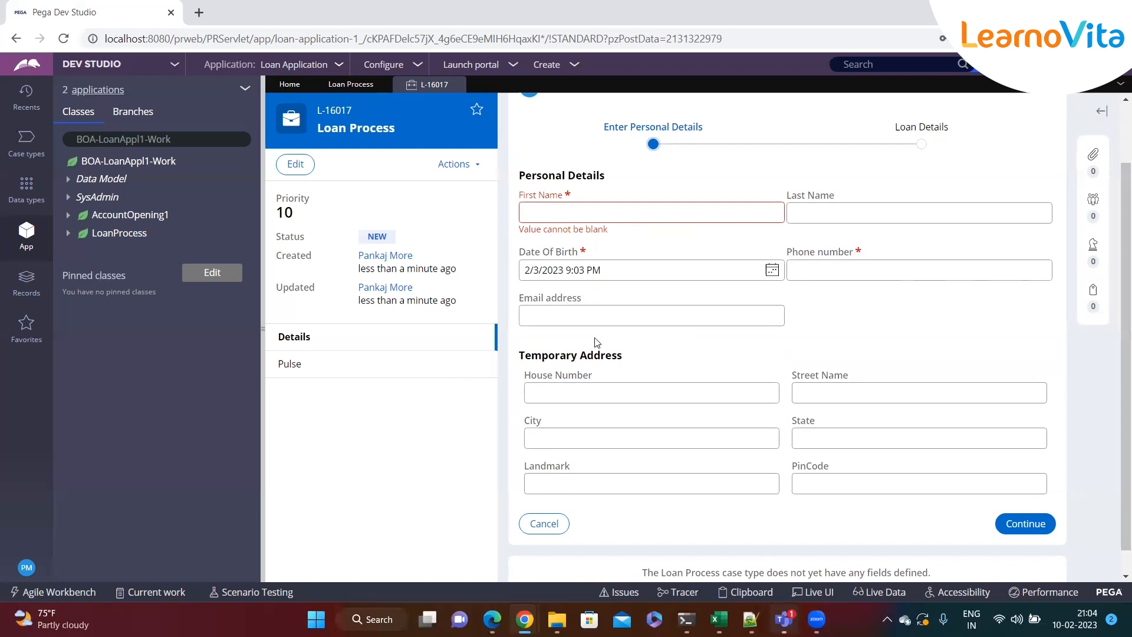
# - Switch to the Notepad++ notes and review the Temporary Address embedded properties and their fields
pyautogui.click(751, 619)
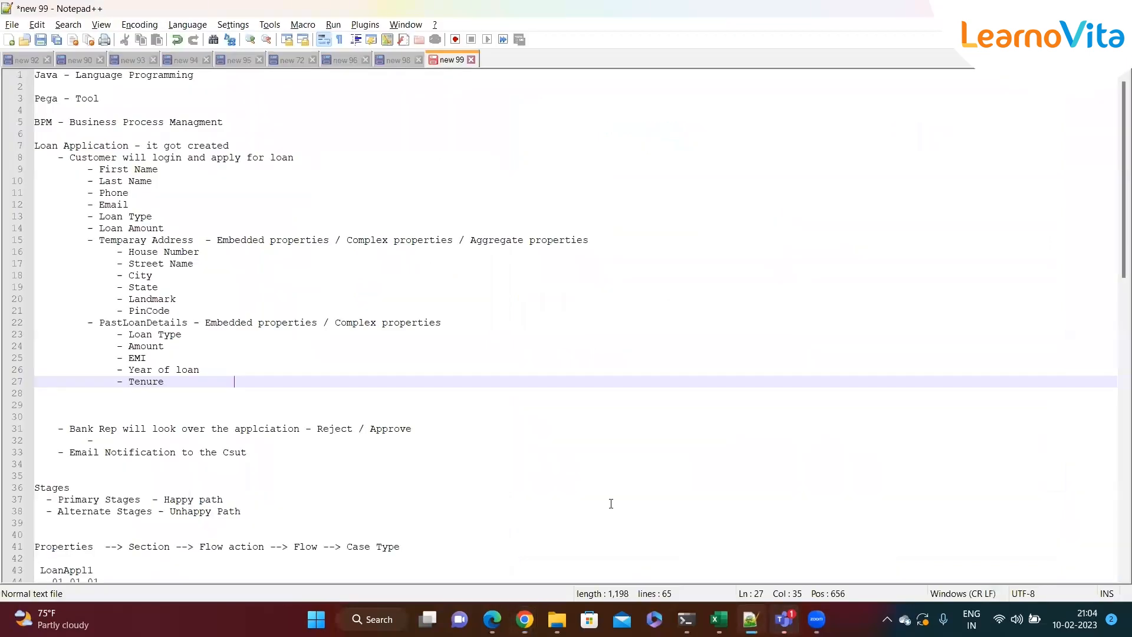
pyautogui.click(234, 256)
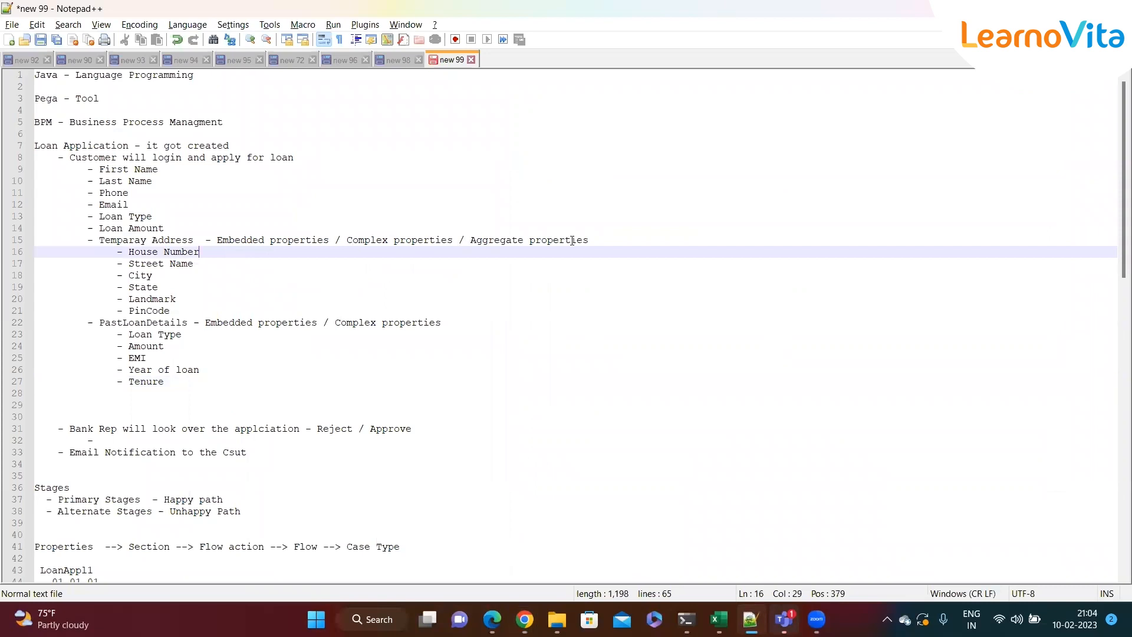
pyautogui.click(599, 238)
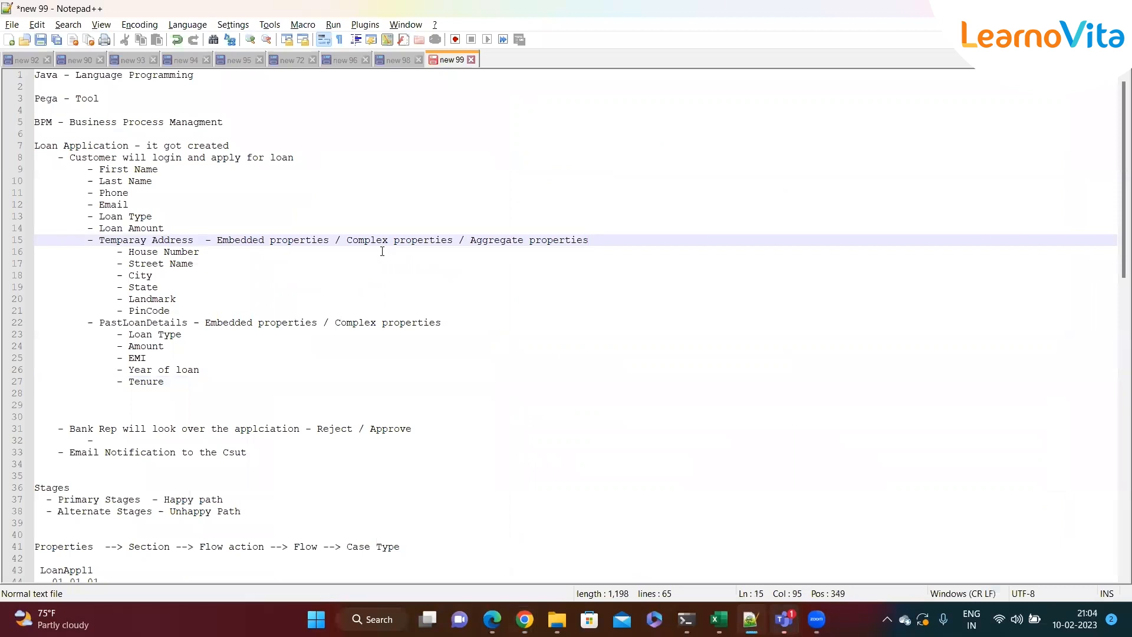
pyautogui.moveTo(601, 238); pyautogui.dragTo(217, 239)
pyautogui.click(245, 262)
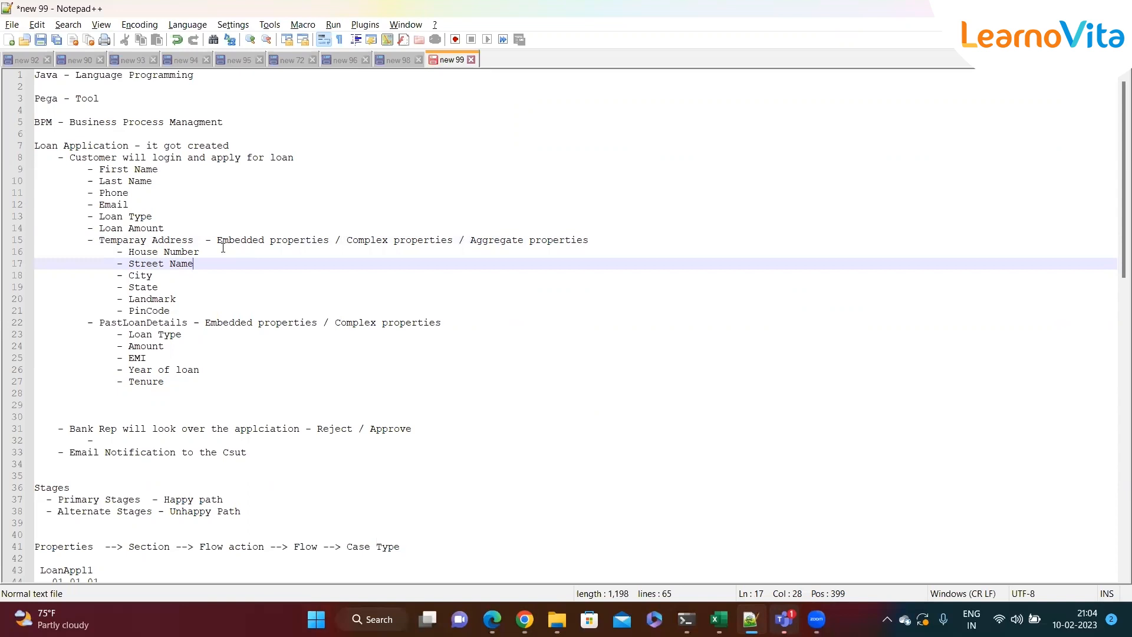
pyautogui.click(212, 276)
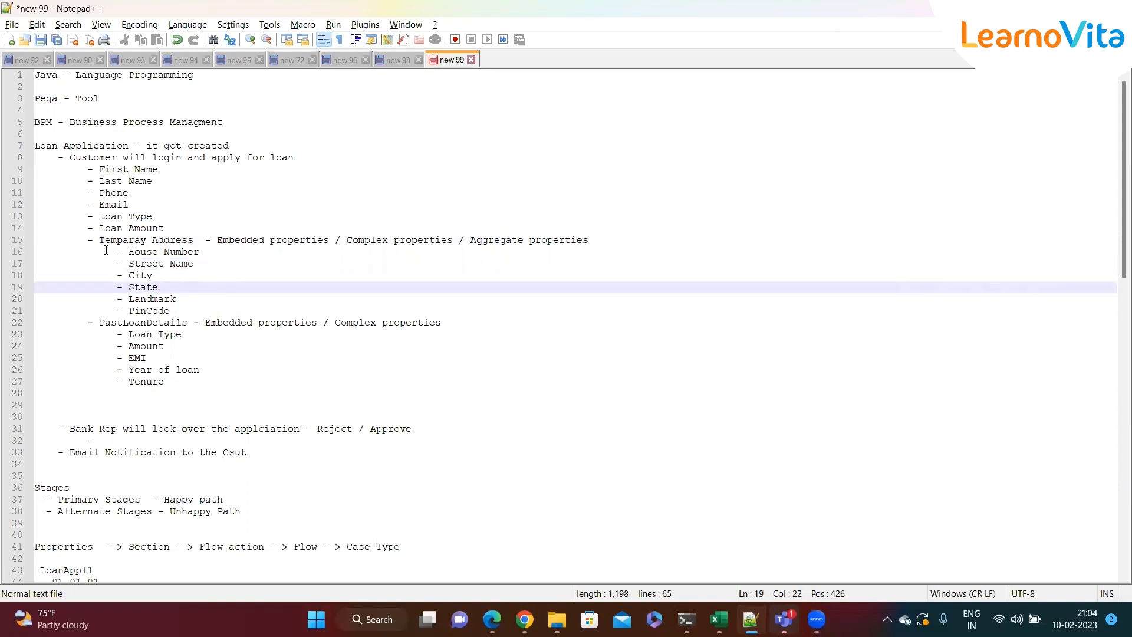
pyautogui.moveTo(100, 241); pyautogui.dragTo(165, 311)
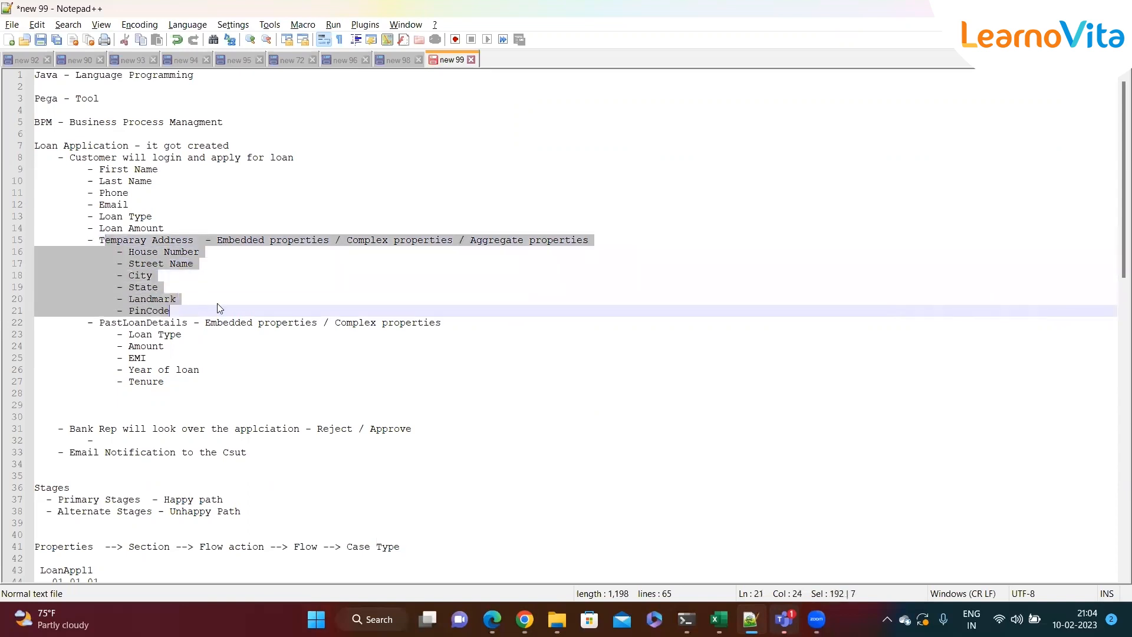
pyautogui.click(220, 303)
pyautogui.moveTo(99, 241); pyautogui.dragTo(199, 239)
pyautogui.click(226, 289)
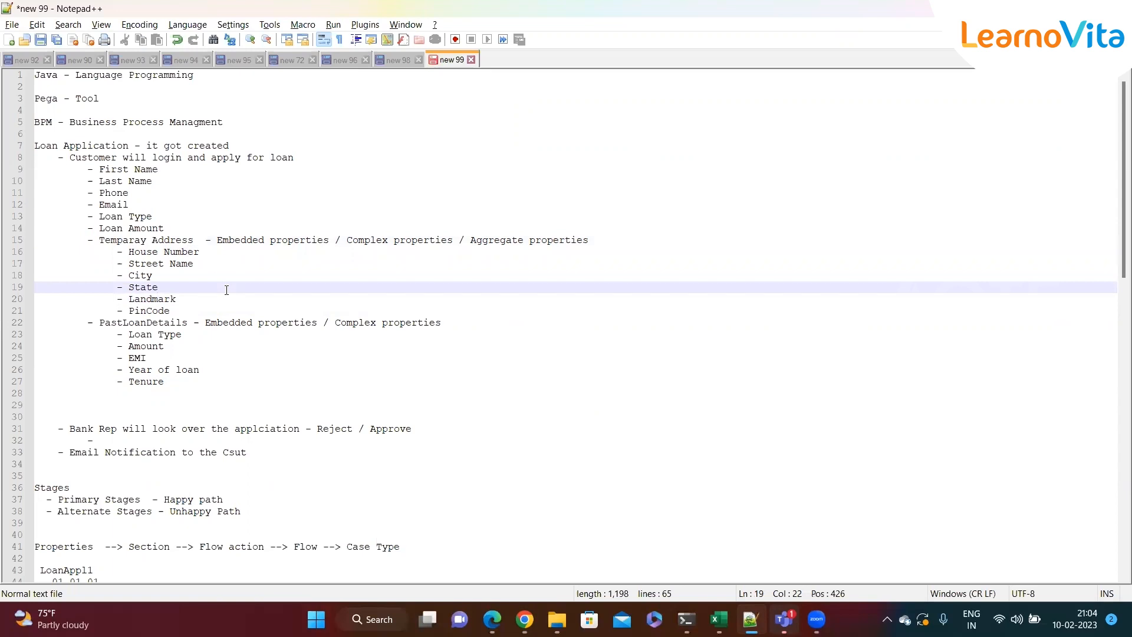
pyautogui.click(192, 239)
pyautogui.click(176, 287)
pyautogui.click(182, 313)
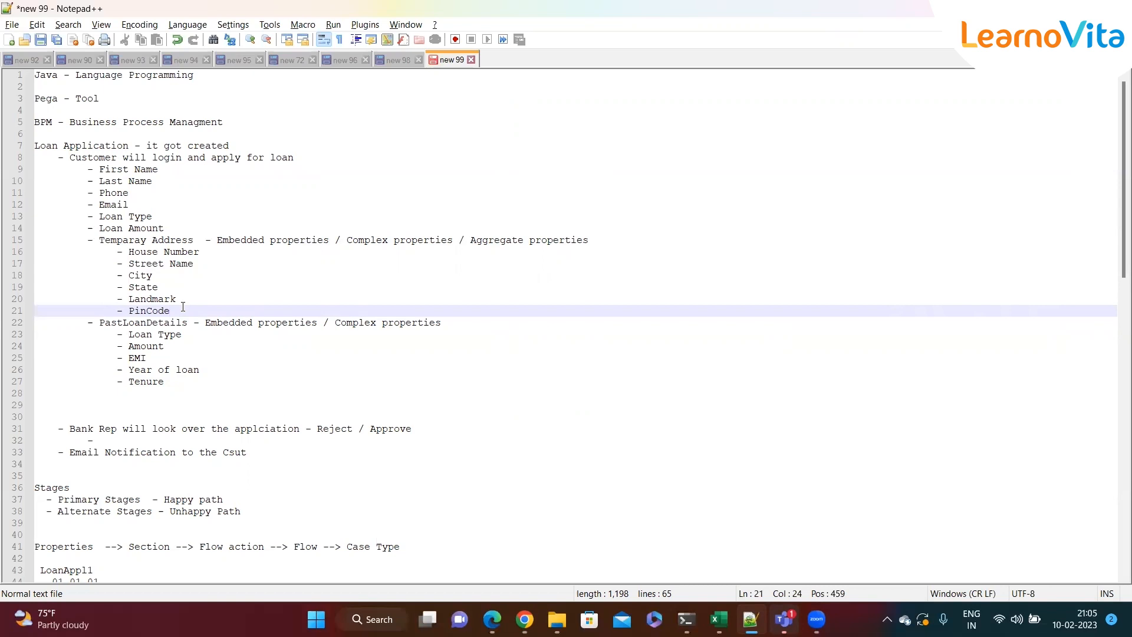
pyautogui.click(204, 359)
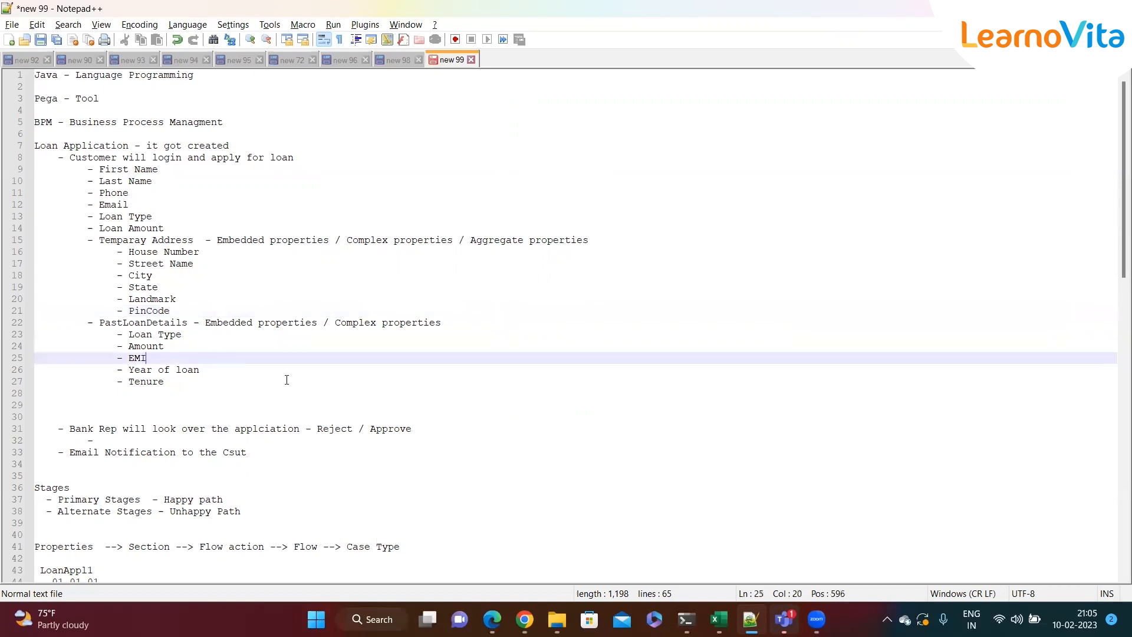
# - Return to the Pega case, enter "test" as First Name, fill in the phone number, and continue to Loan Details
pyautogui.hotkey('alt', 'Tab')
pyautogui.click(583, 218)
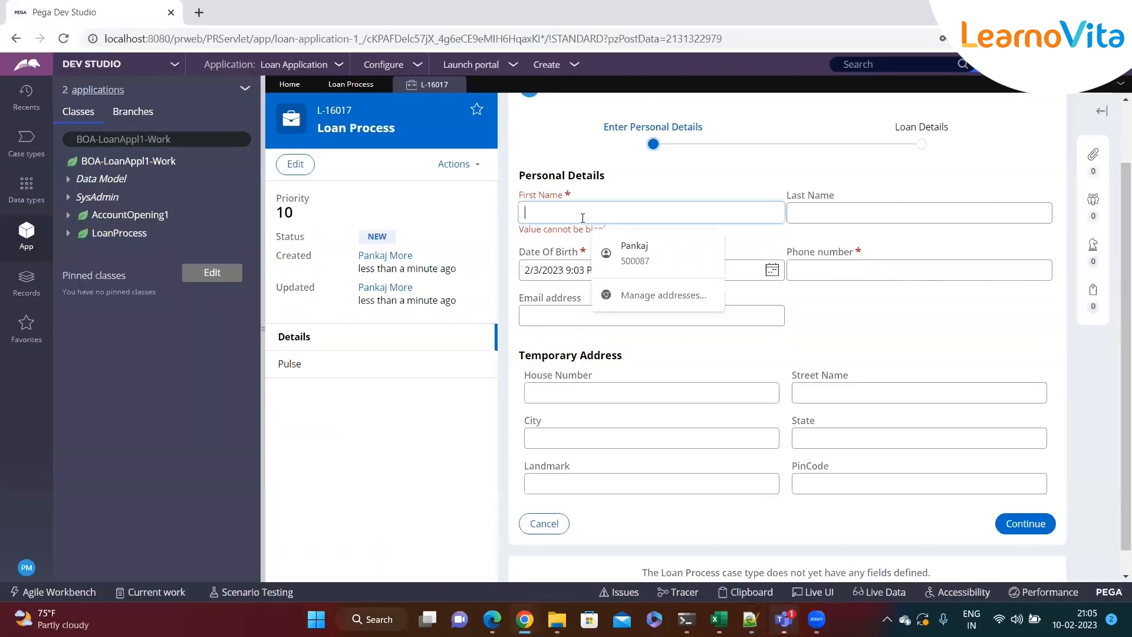
pyautogui.write('test')
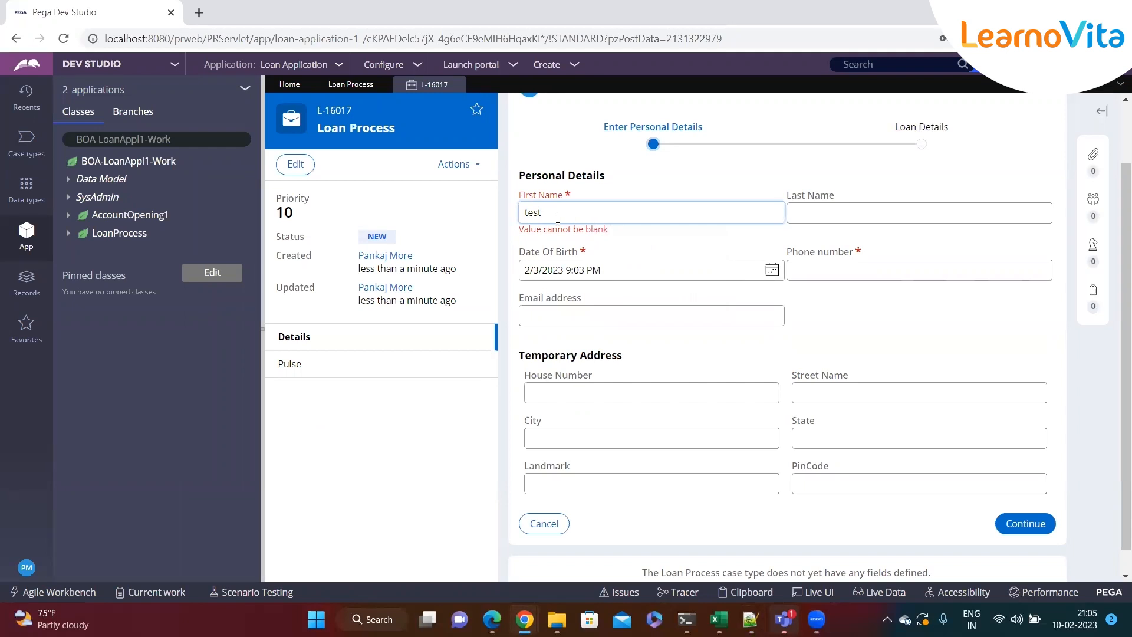
pyautogui.click(860, 269)
pyautogui.write('4535345')
pyautogui.click(1026, 512)
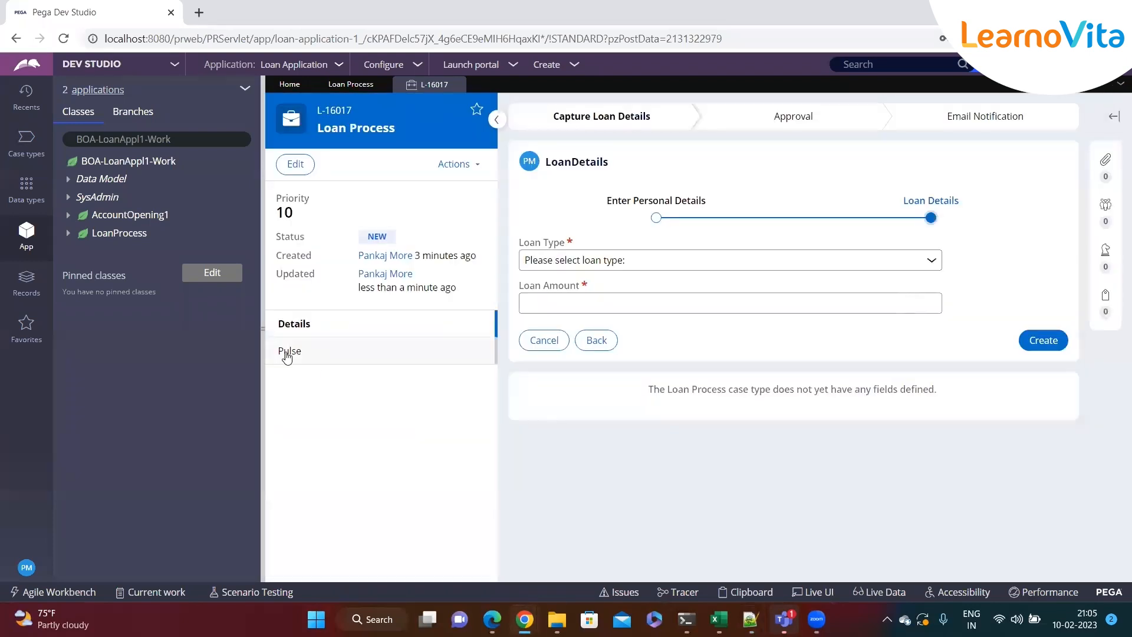
# - Collapse the explorer beside the case, then set Loan Type to Education Loan and Loan Amount to 4435
pyautogui.click(263, 329)
pyautogui.moveTo(310, 253); pyautogui.dragTo(339, 247)
pyautogui.click(395, 260)
pyautogui.click(374, 292)
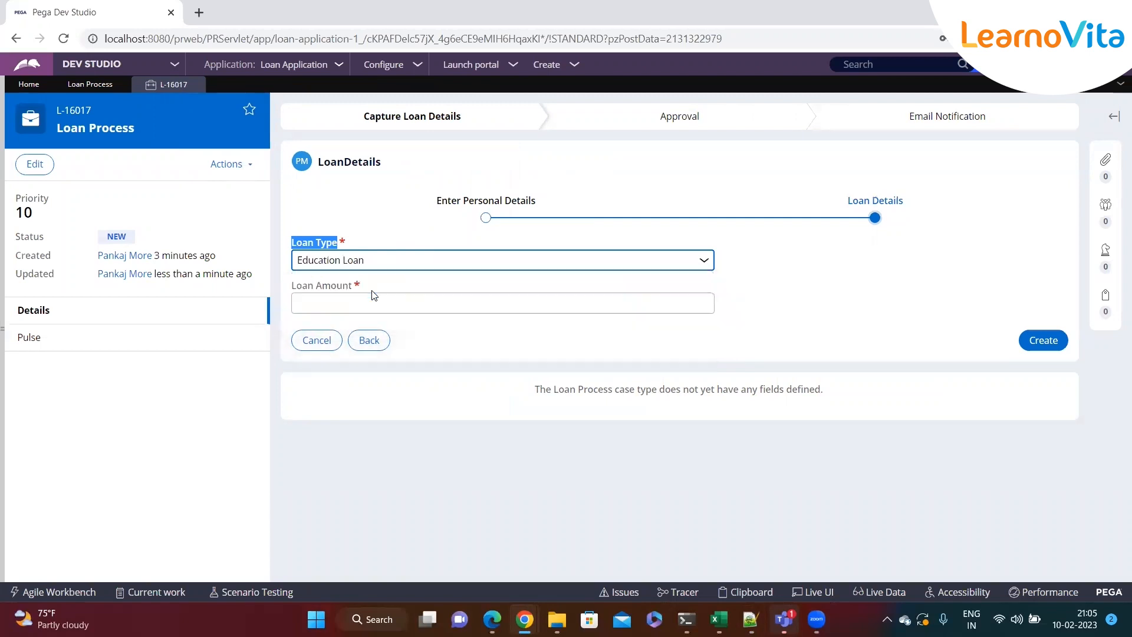
pyautogui.click(319, 303)
pyautogui.write('4435')
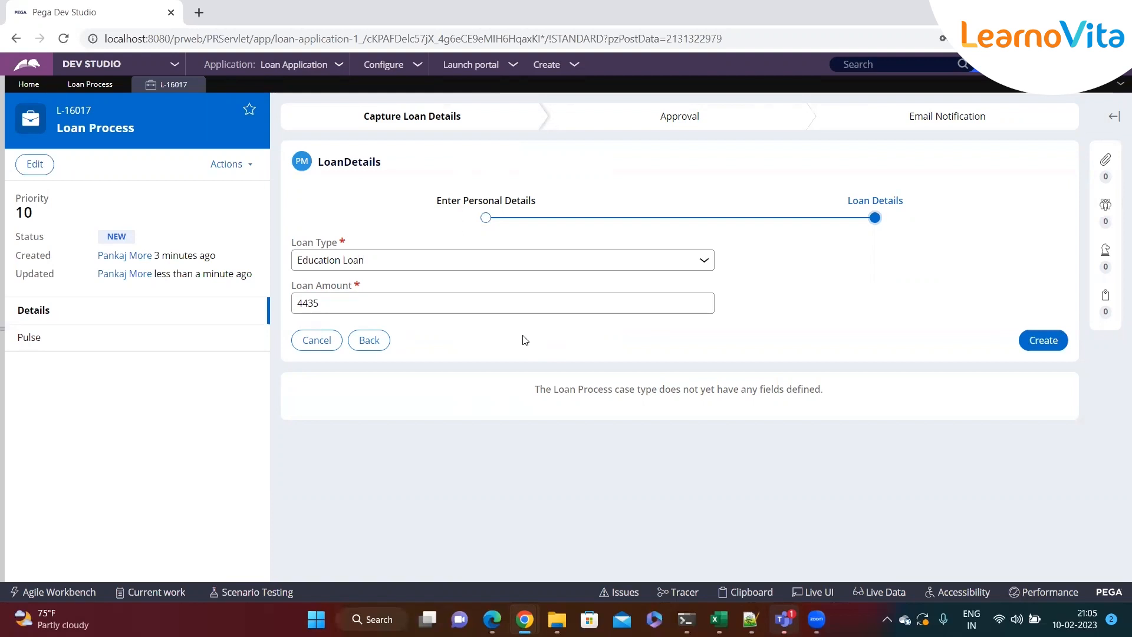
# - Switch to the Notepad++ notes and compare the PastLoanDetails embedded properties with the loan and Temporary Address fields
pyautogui.click(750, 618)
pyautogui.click(201, 369)
pyautogui.click(182, 389)
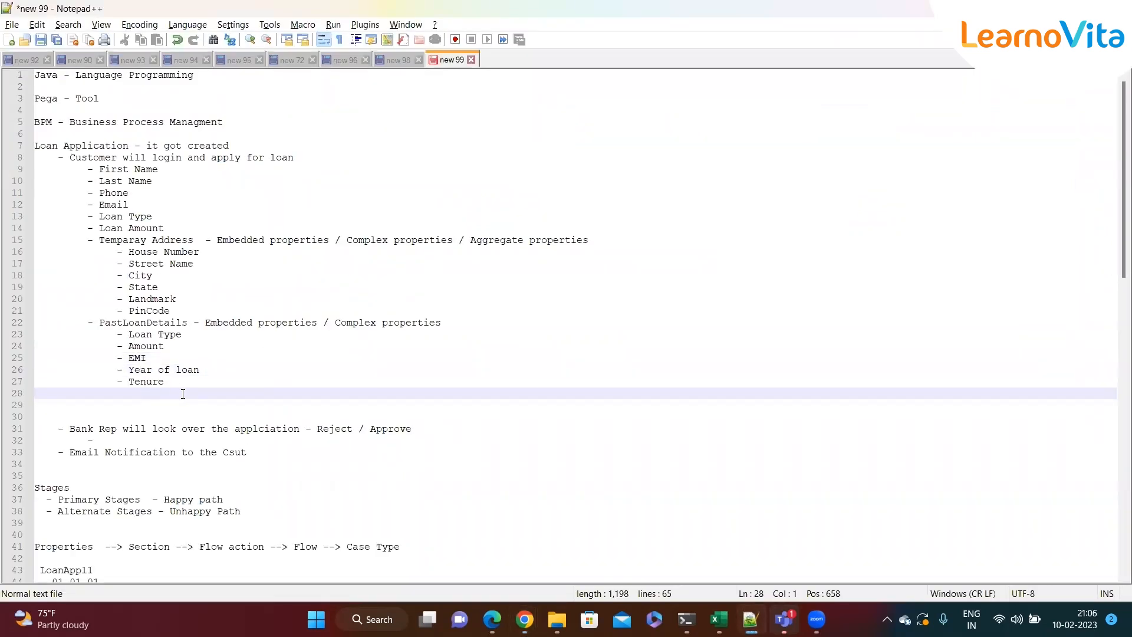
pyautogui.moveTo(99, 322); pyautogui.dragTo(347, 334)
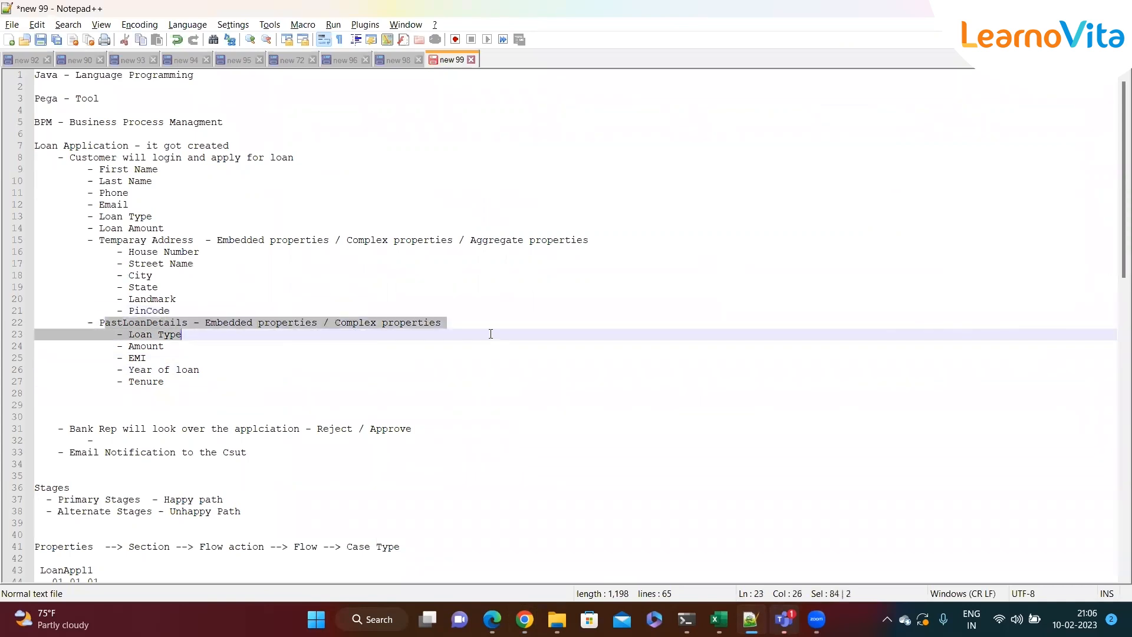
pyautogui.click(491, 334)
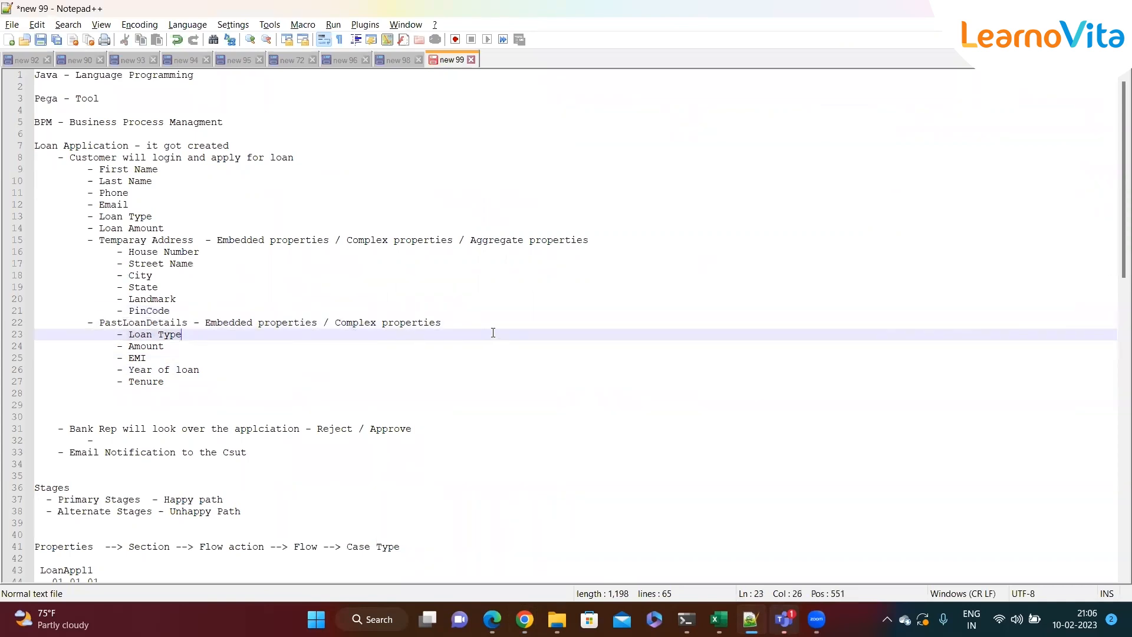
pyautogui.click(233, 309)
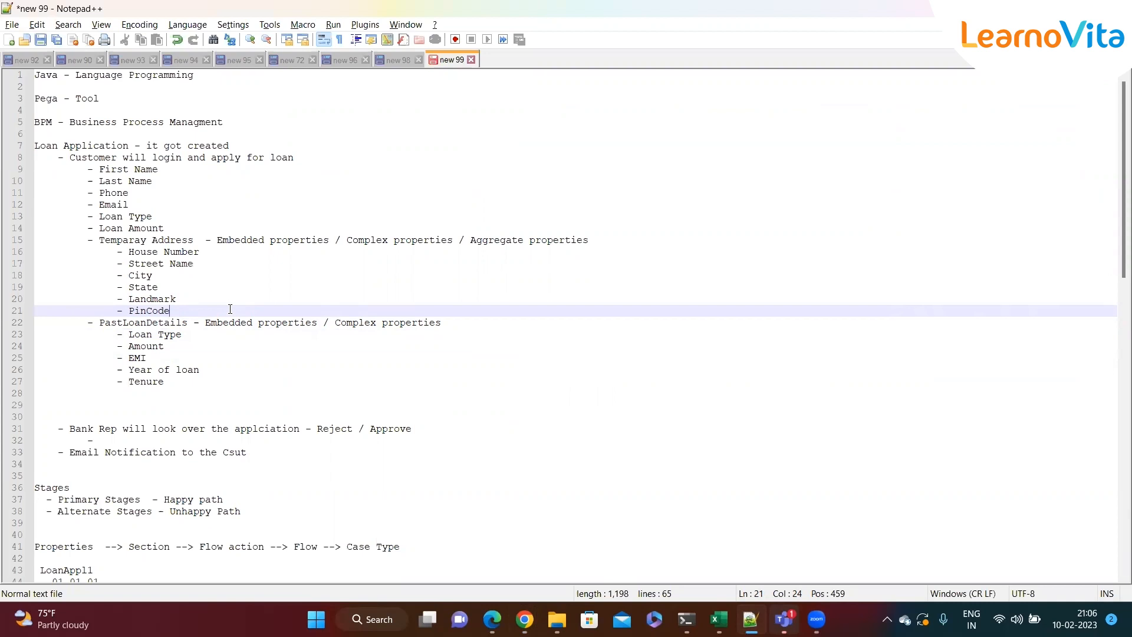
pyautogui.doubleClick(134, 230)
pyautogui.click(135, 240)
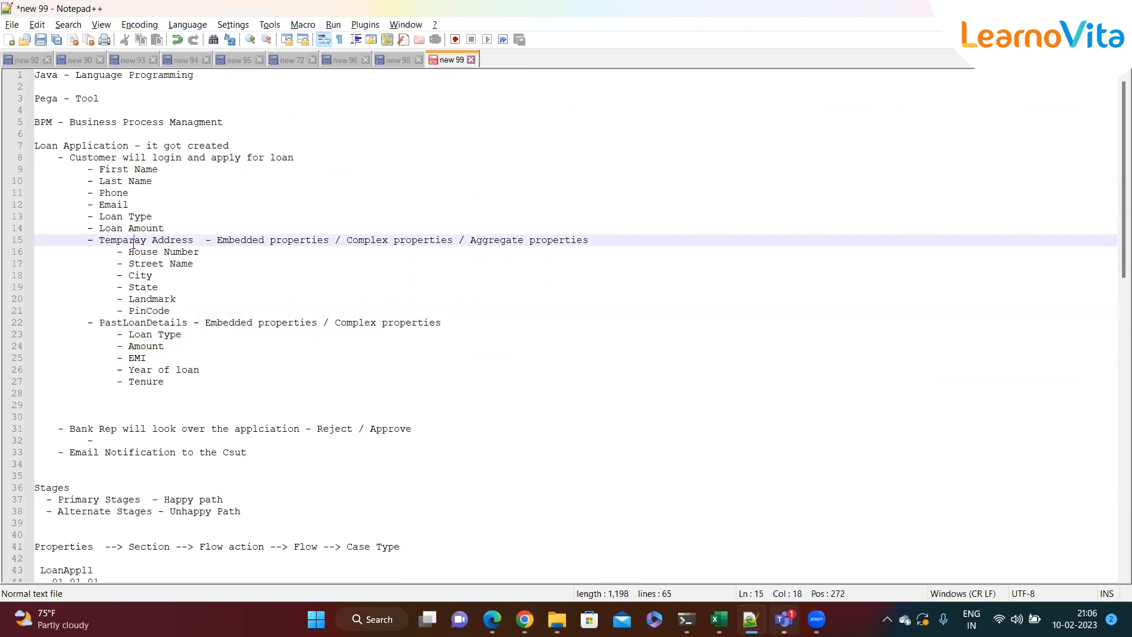
pyautogui.click(184, 300)
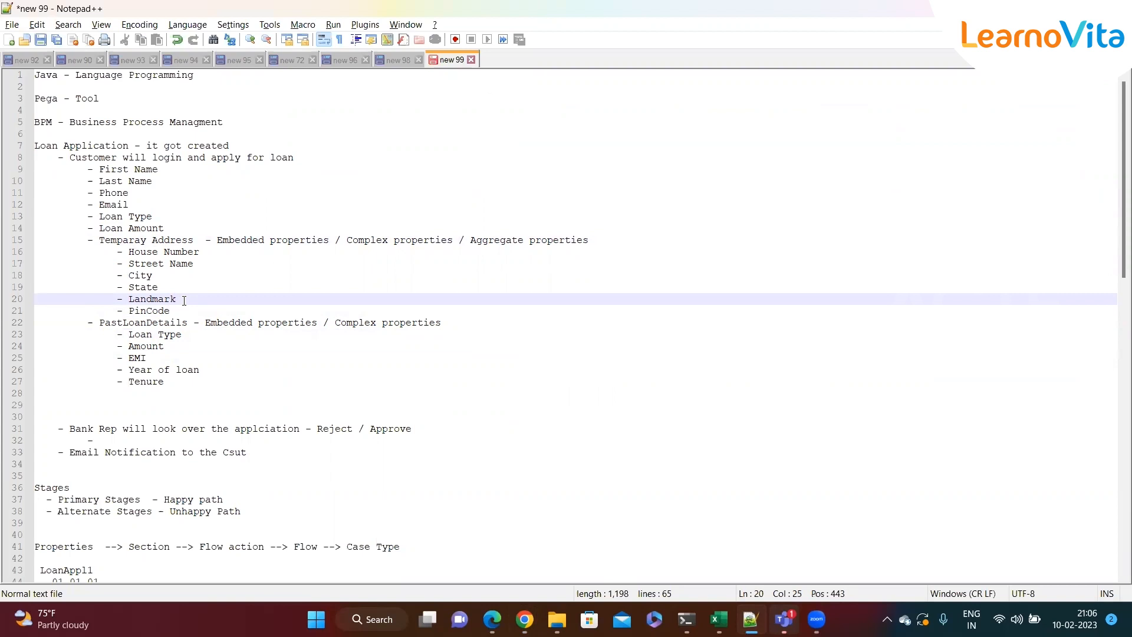
# - Review the Year of loan and Tenure fields listed under PastLoanDetails in the notes
pyautogui.doubleClick(168, 324)
pyautogui.click(187, 370)
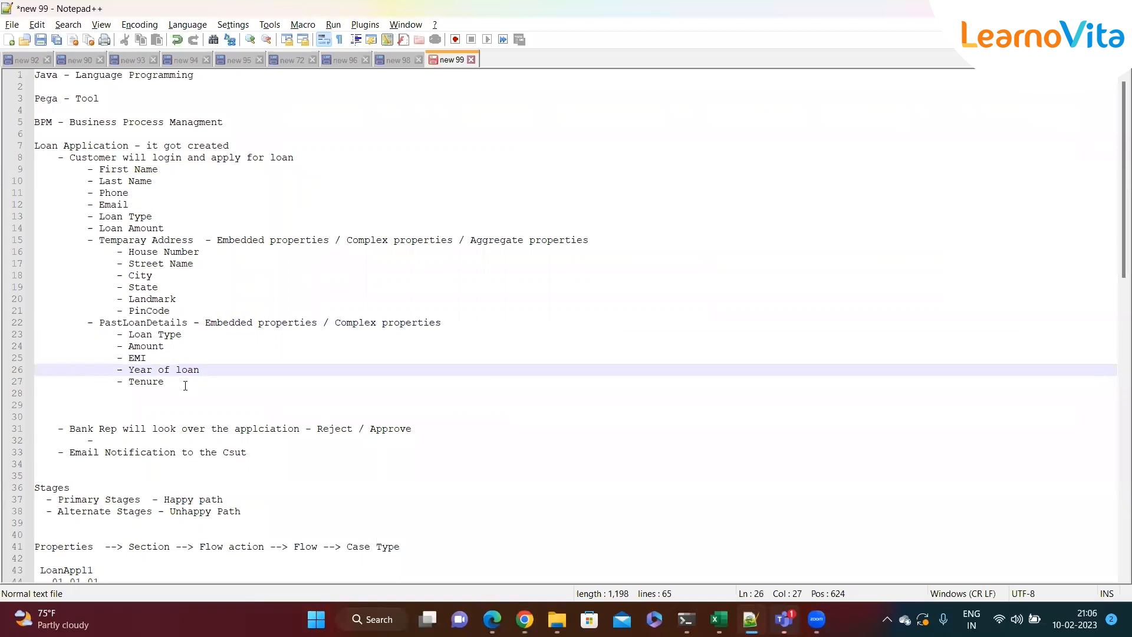
pyautogui.click(185, 386)
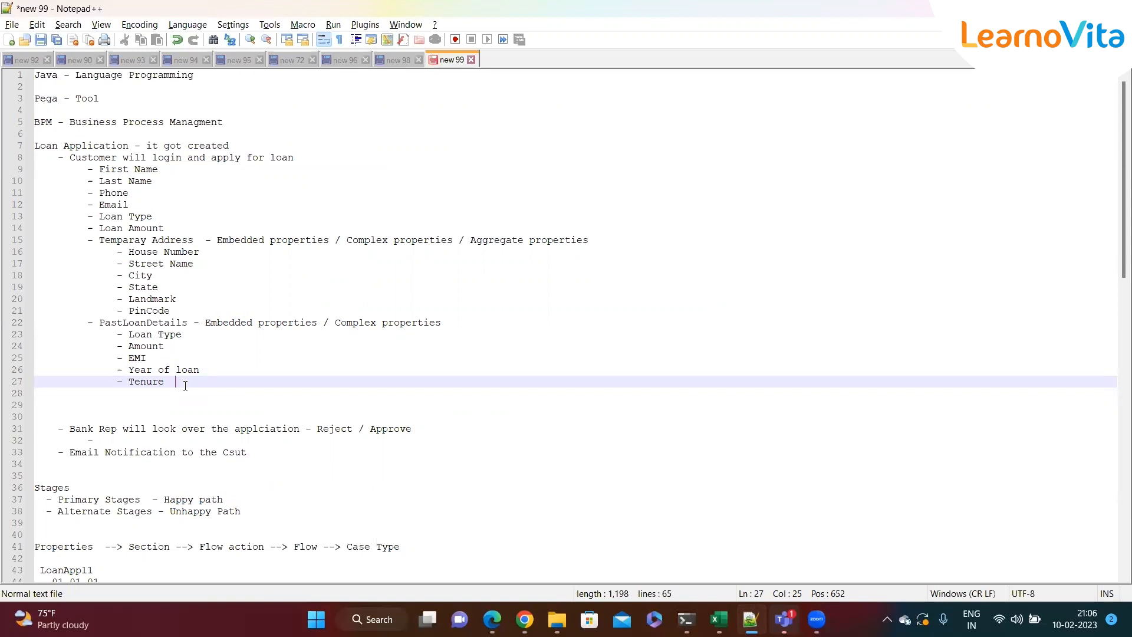
# - Switch back to the Pega case and inspect the sections under the LoanProcess class's User Interface category in the App explorer
pyautogui.hotkey('alt', 'Tab')
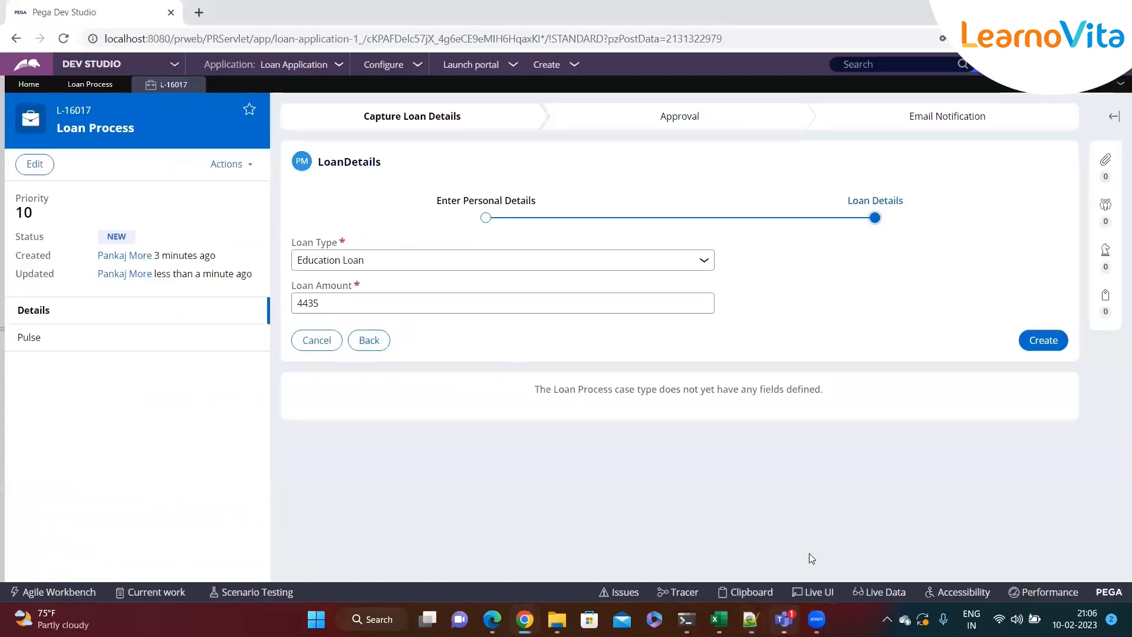
pyautogui.click(2, 382)
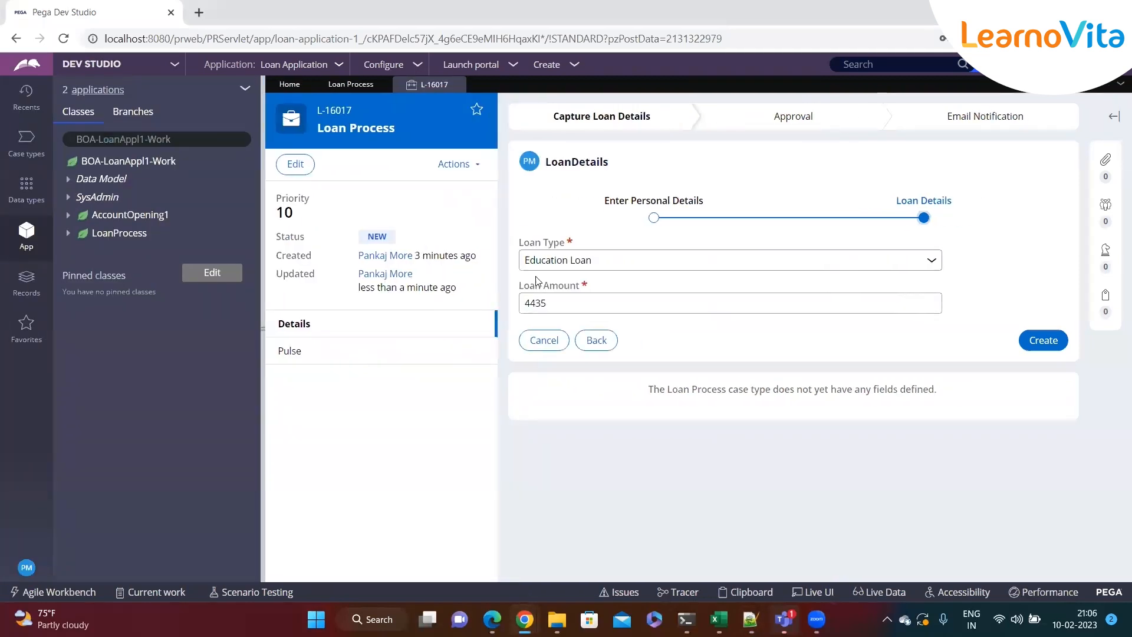
pyautogui.click(261, 328)
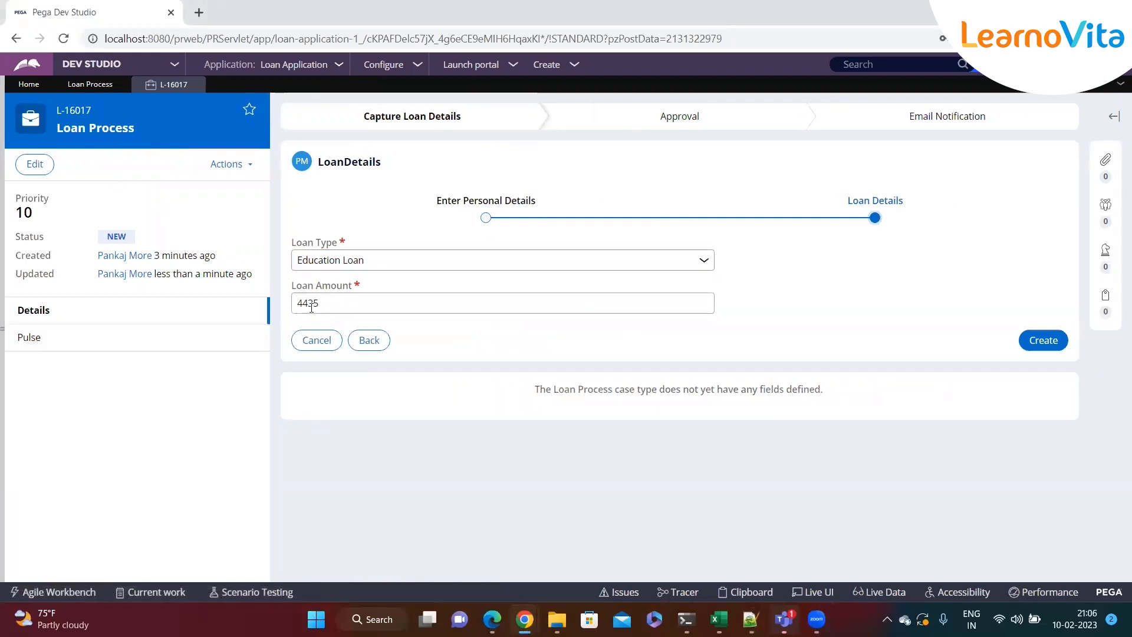
pyautogui.click(3, 373)
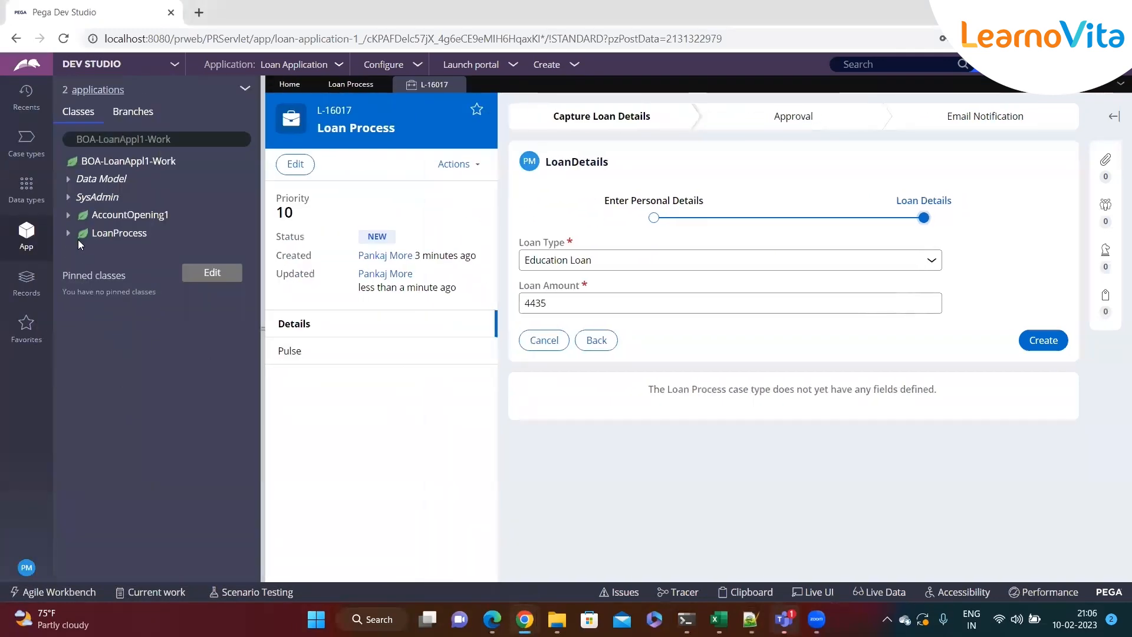
pyautogui.click(70, 234)
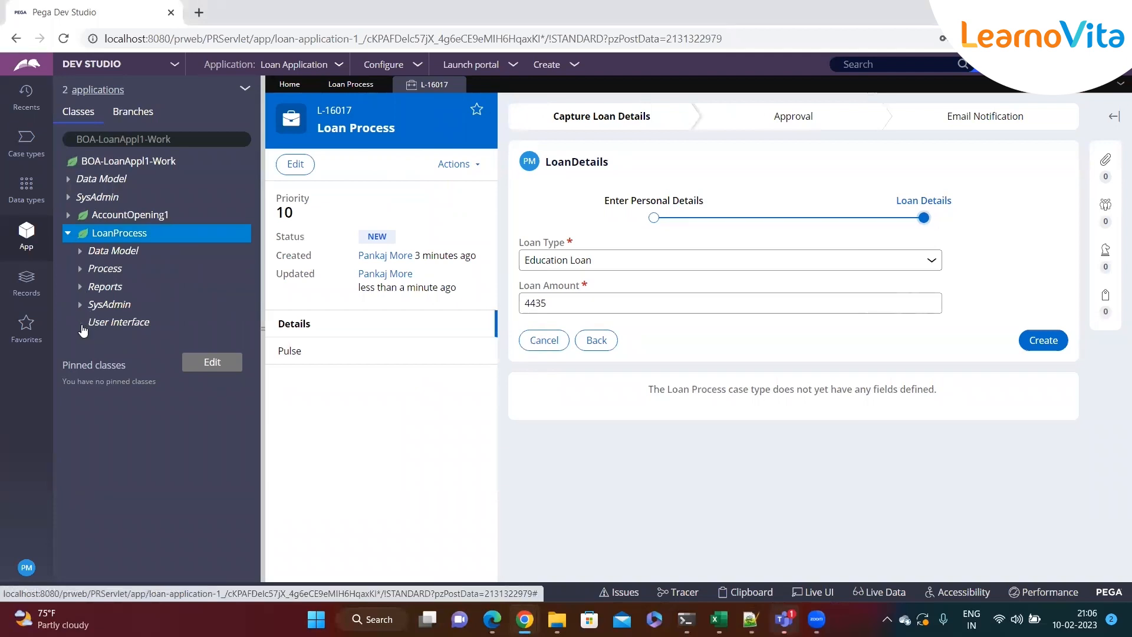
pyautogui.click(81, 324)
pyautogui.click(92, 341)
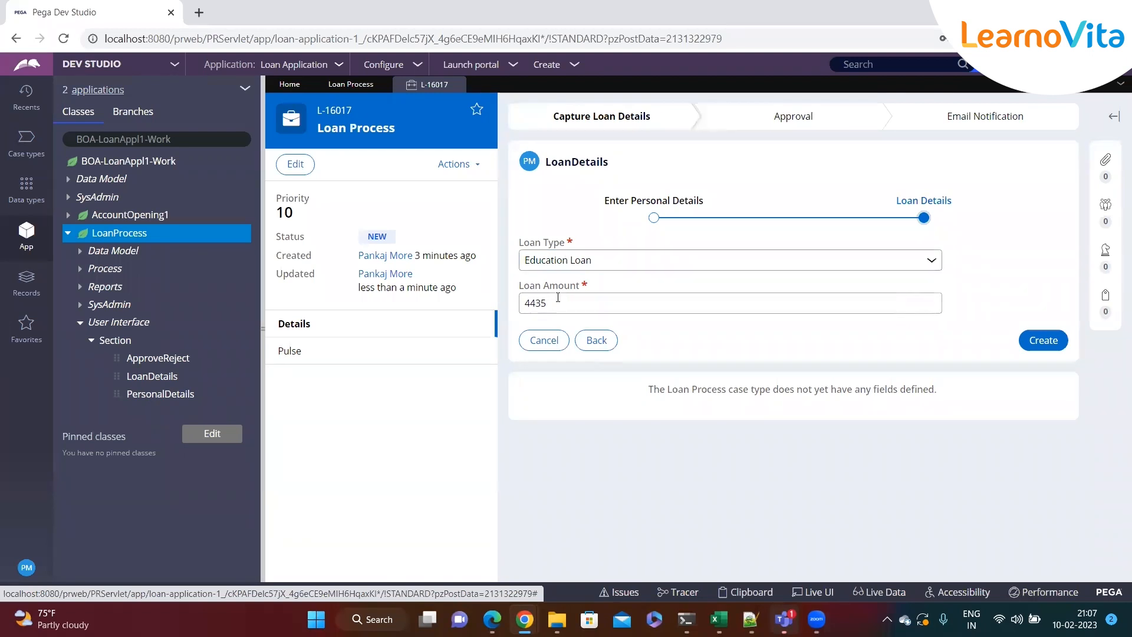
pyautogui.click(263, 331)
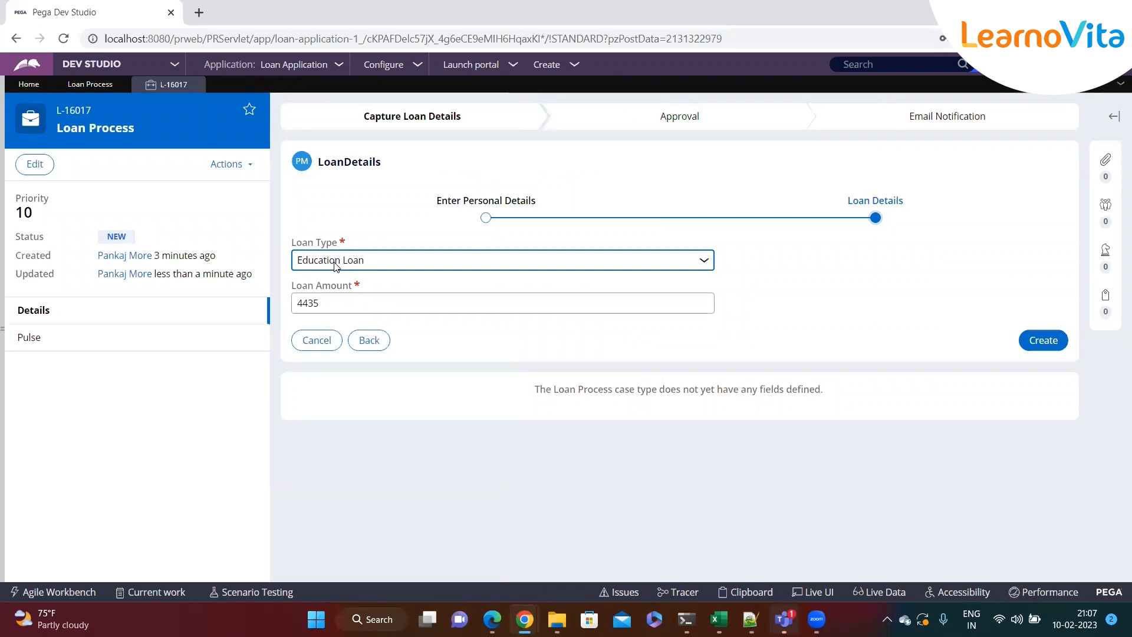
# - Inspect the Loan Amount field with Live UI and open the LoanDetails section rule that contains it
pyautogui.click(1109, 517)
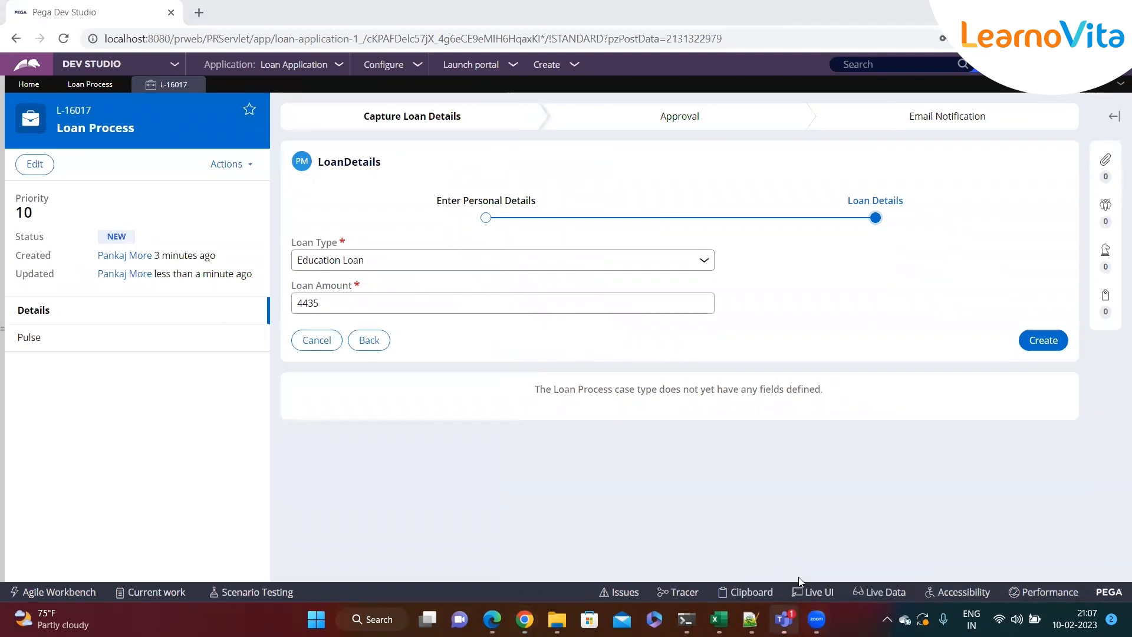
pyautogui.click(800, 596)
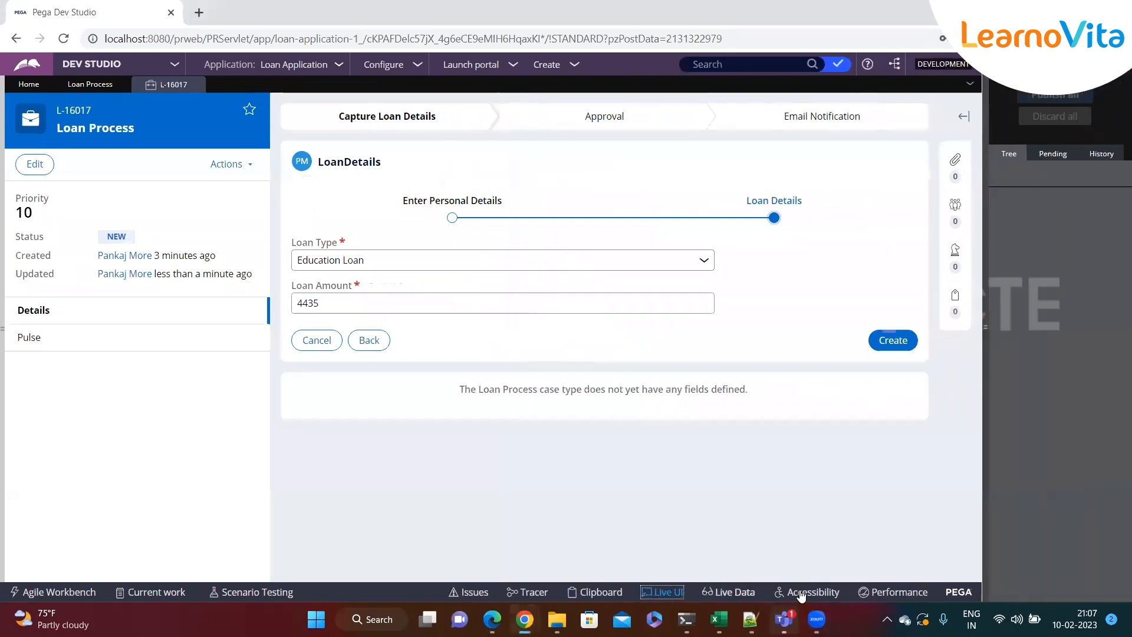
pyautogui.click(324, 293)
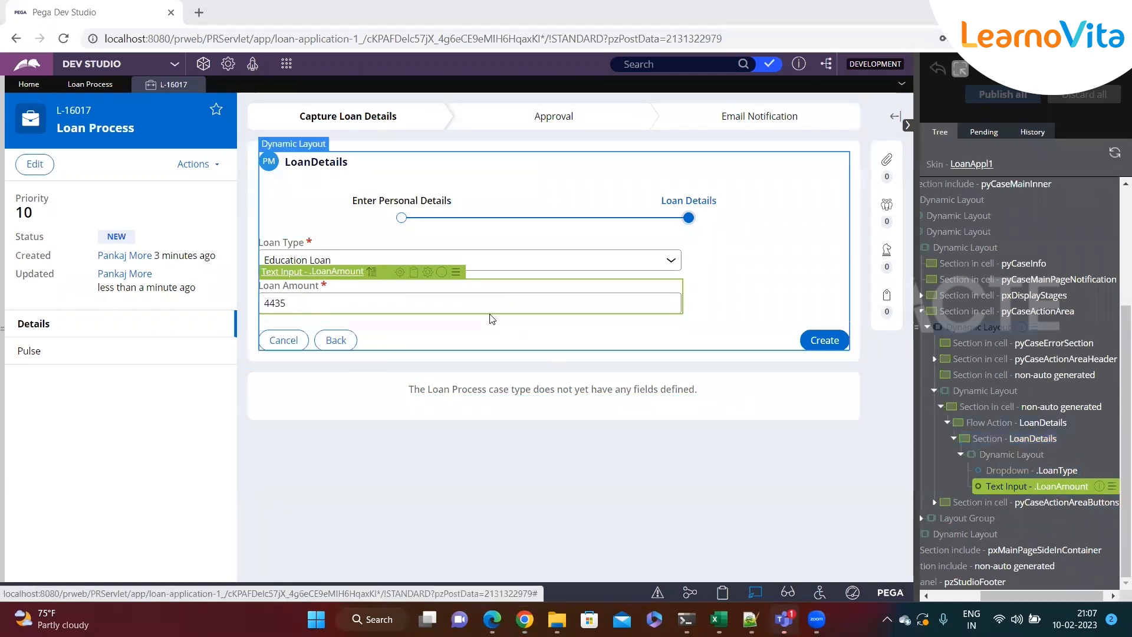
pyautogui.click(399, 273)
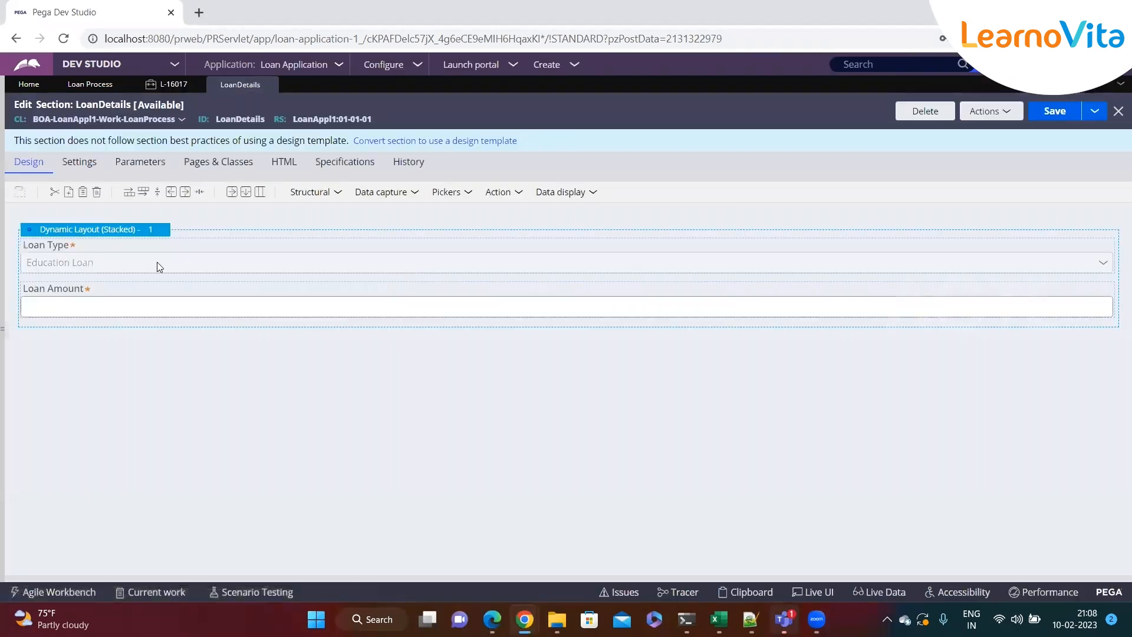
# - Examine the Loan Type and Loan Amount fields in the LoanDetails section and compare them with the case form
pyautogui.click(117, 302)
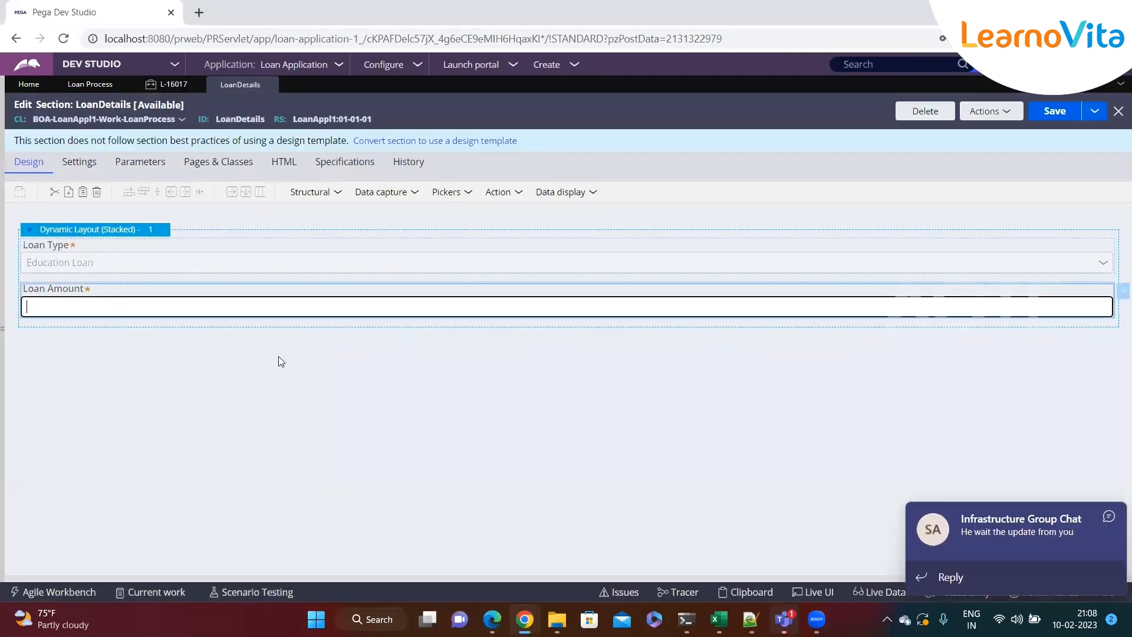
pyautogui.click(1112, 516)
pyautogui.click(388, 454)
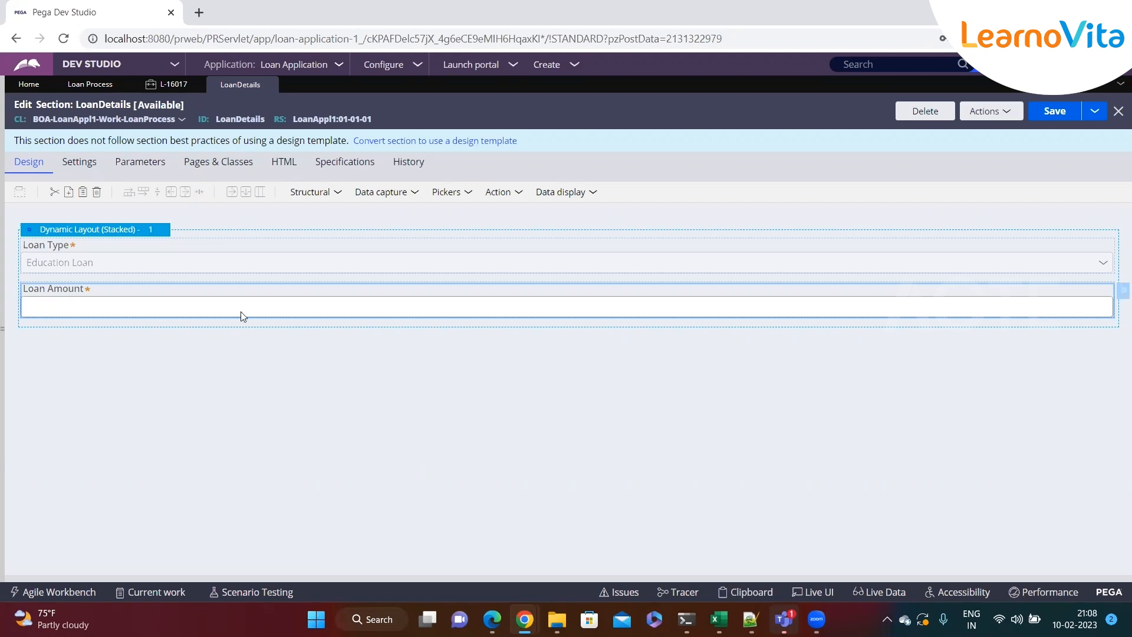
pyautogui.click(167, 85)
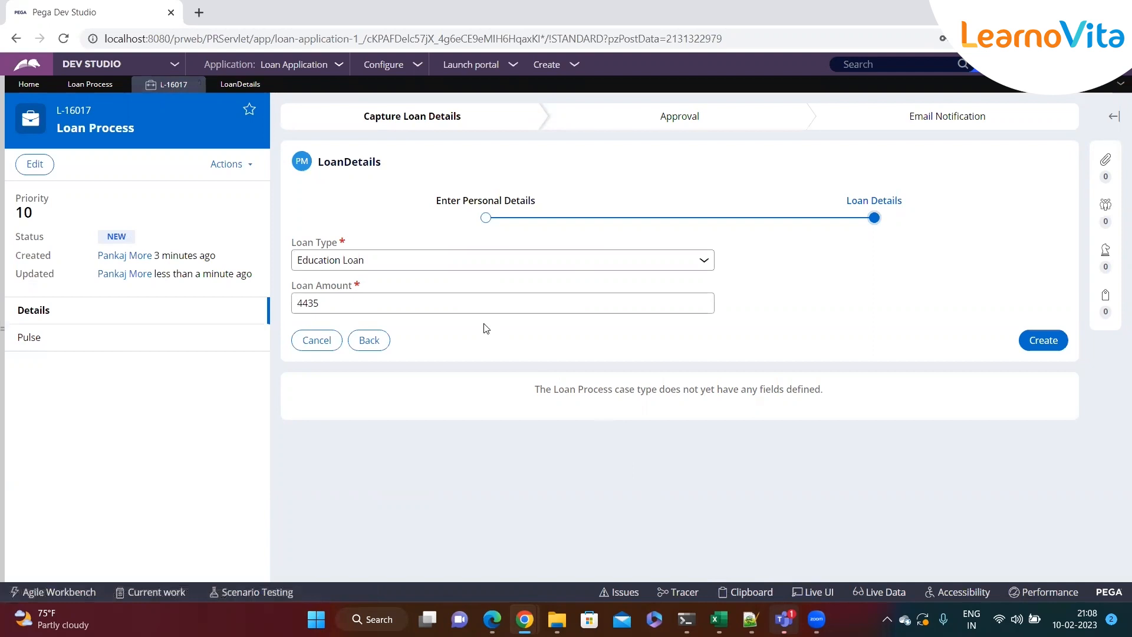
# - In the LoanDetails section, add a second dynamic layout below the loan fields and place a checkbox in it
pyautogui.click(236, 86)
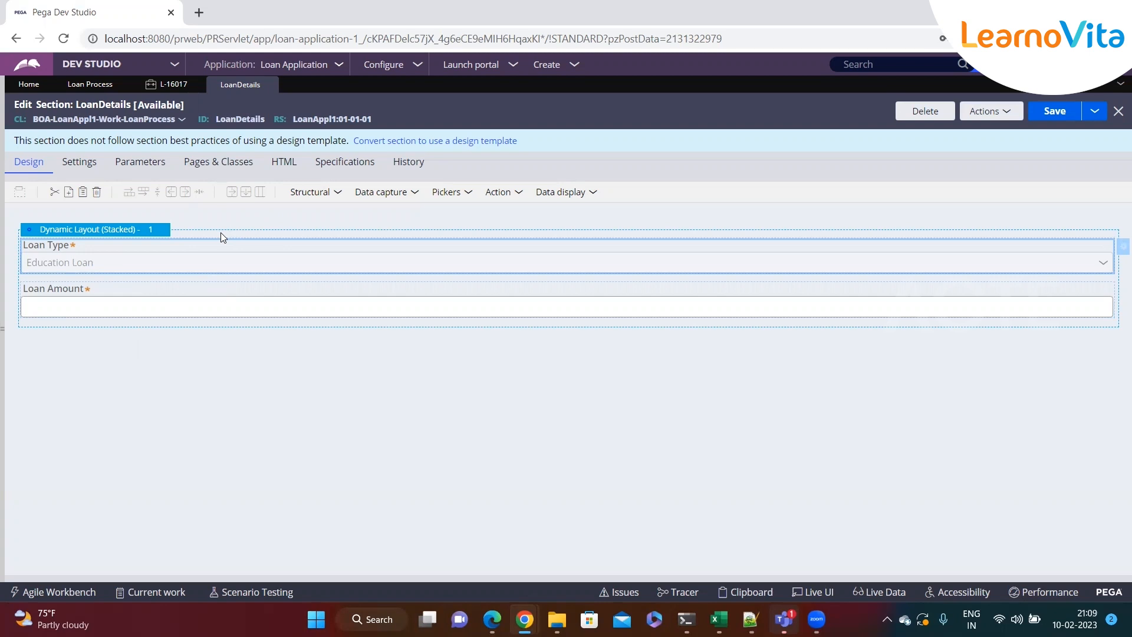
pyautogui.click(338, 193)
pyautogui.moveTo(375, 222); pyautogui.dragTo(153, 362)
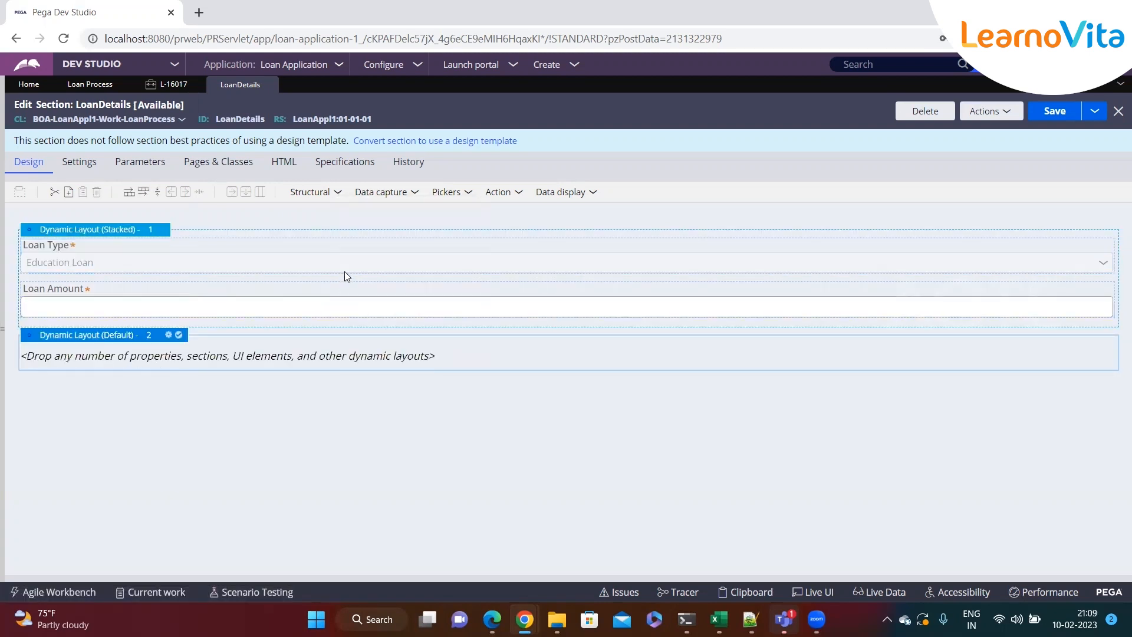
pyautogui.click(469, 194)
pyautogui.moveTo(461, 197)
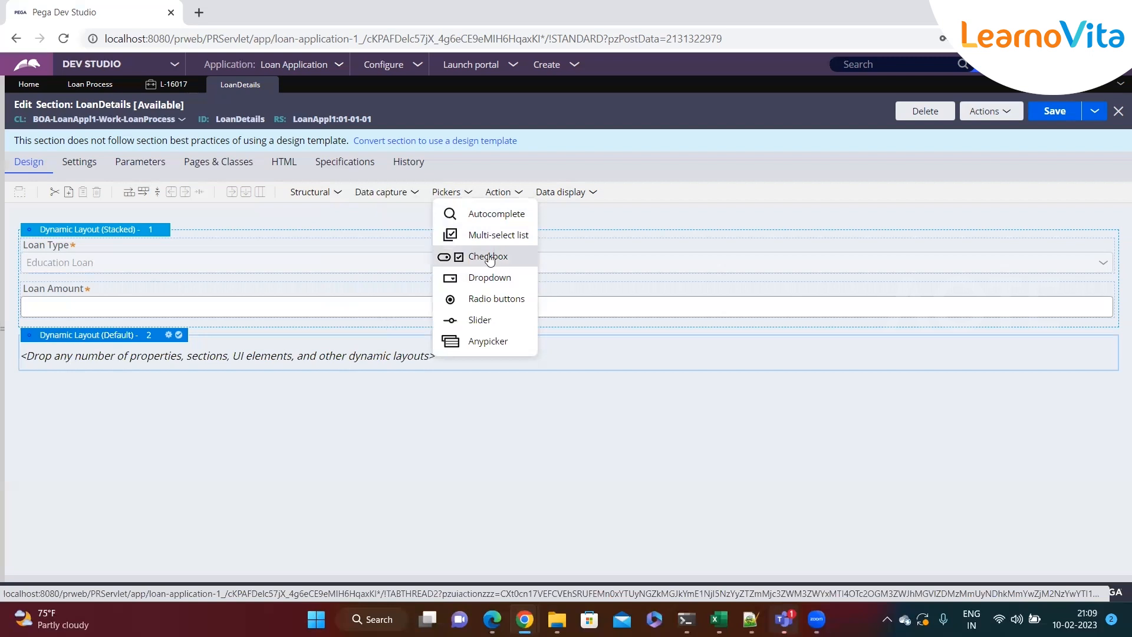
pyautogui.moveTo(479, 262); pyautogui.dragTo(289, 375)
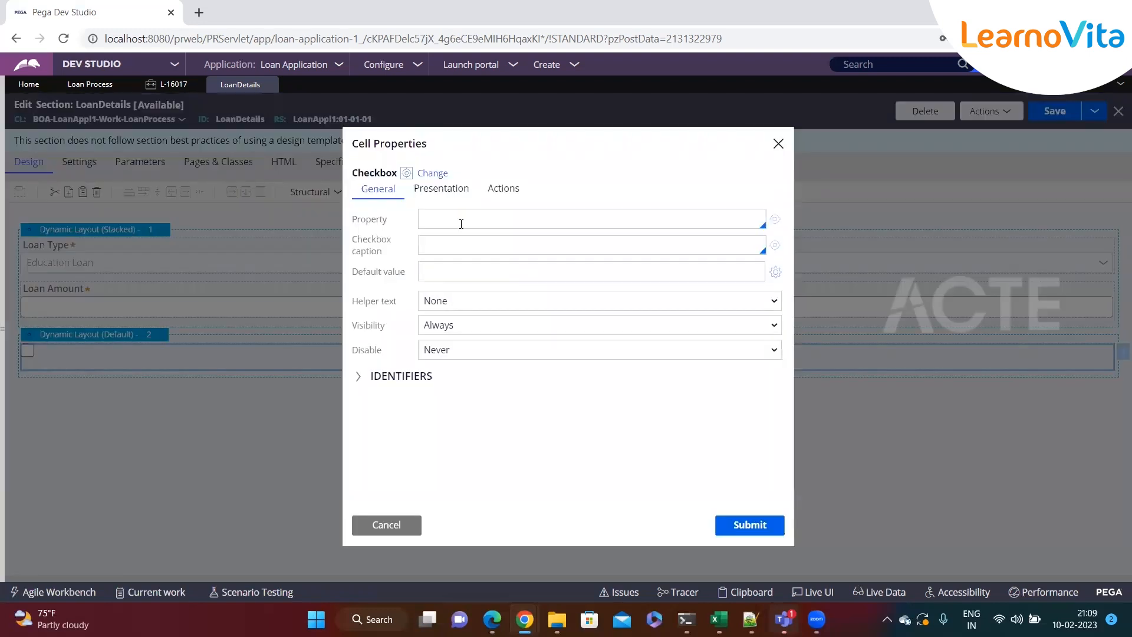
# - Bind the checkbox to .AnyPastLoan, then create and save that property in the BOA-LoanAppl1-Work-LoanProcess class
pyautogui.click(462, 224)
pyautogui.write('.')
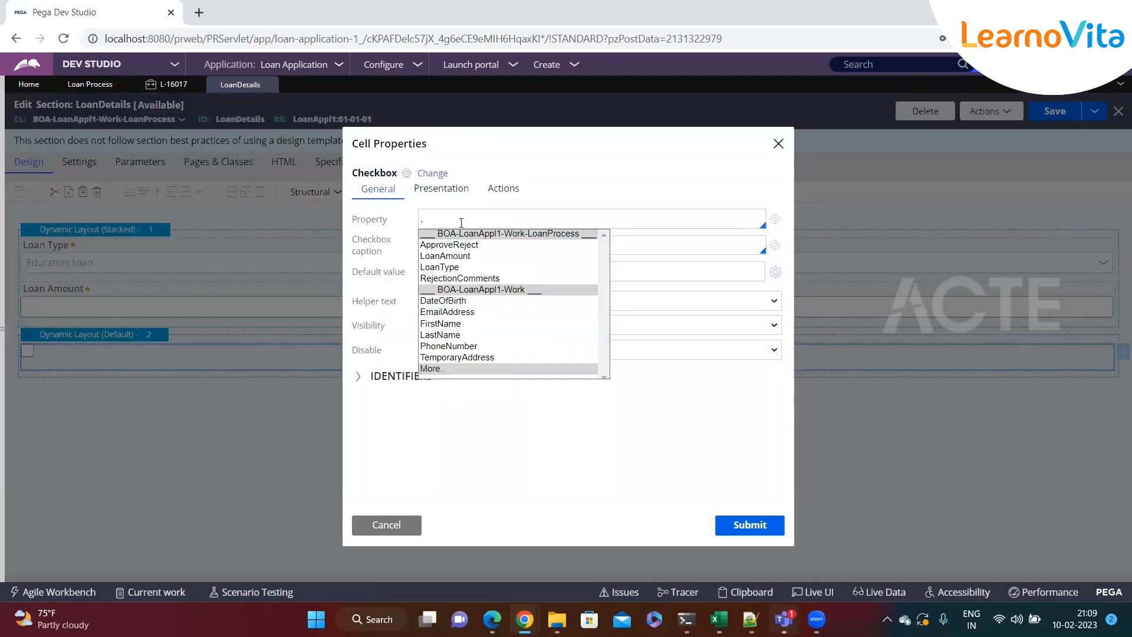
pyautogui.write('AnyPastLoan')
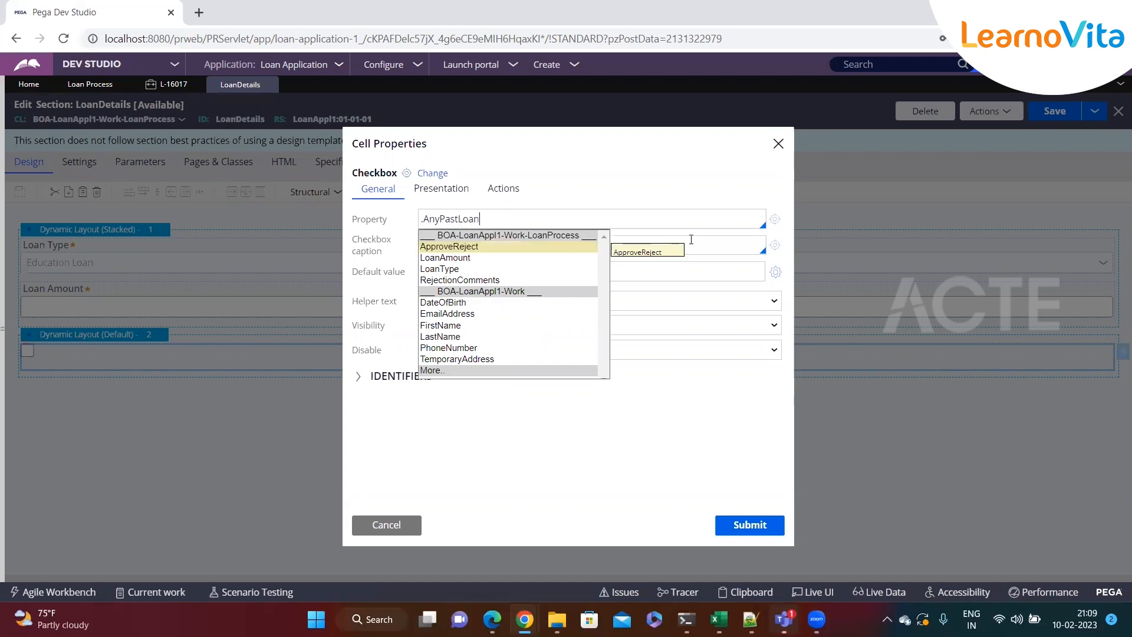
pyautogui.click(772, 220)
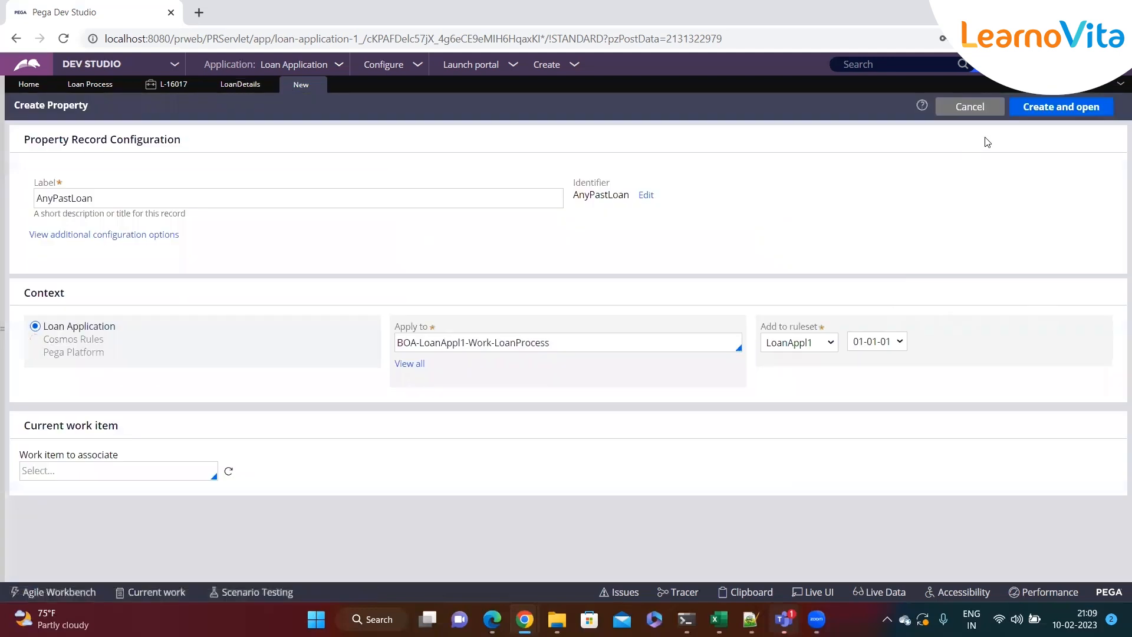
pyautogui.click(1061, 111)
pyautogui.click(1062, 114)
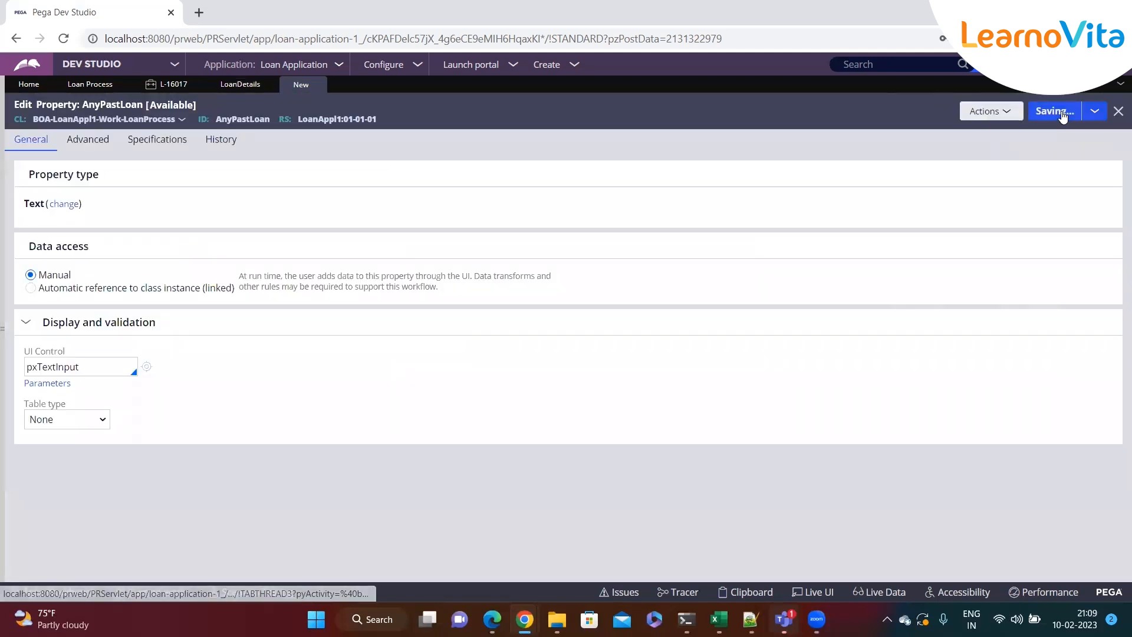
# - Give the checkbox the caption "Do you have any loan ?", submit its cell properties and save the LoanDetails section
pyautogui.click(230, 86)
pyautogui.click(449, 241)
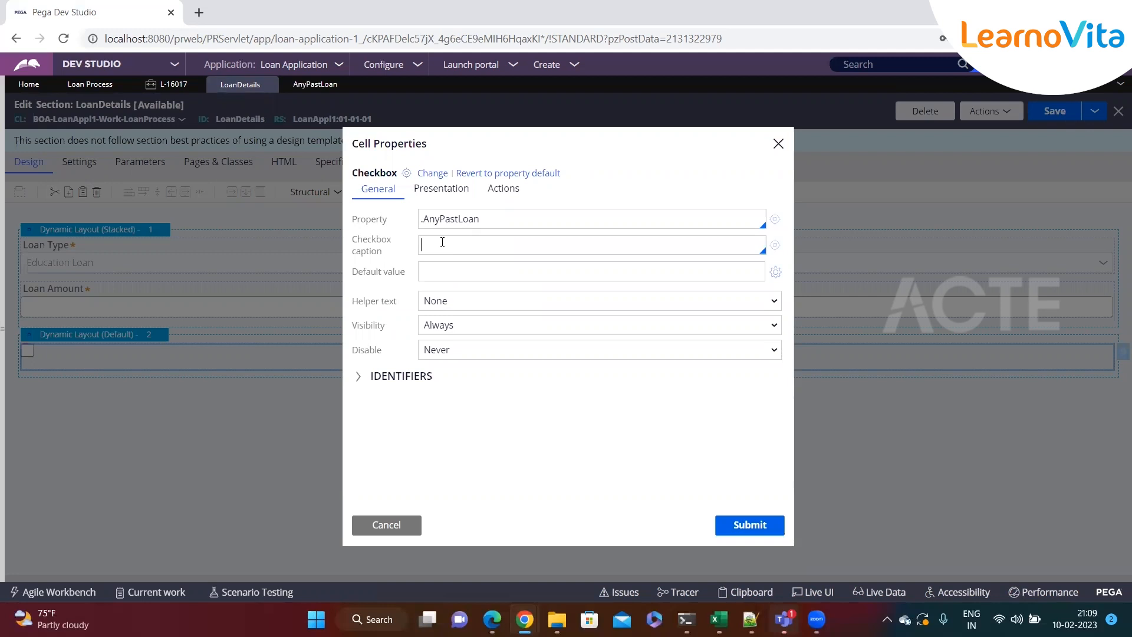
pyautogui.write('Do you have any loan')
pyautogui.write('?')
pyautogui.click(750, 526)
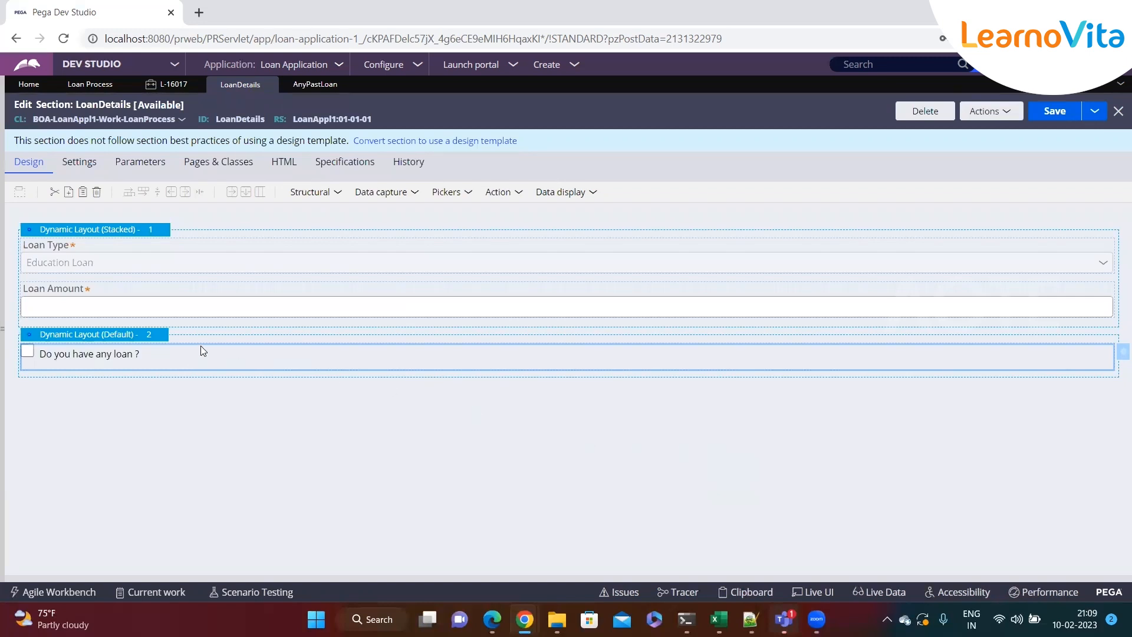
pyautogui.click(1055, 110)
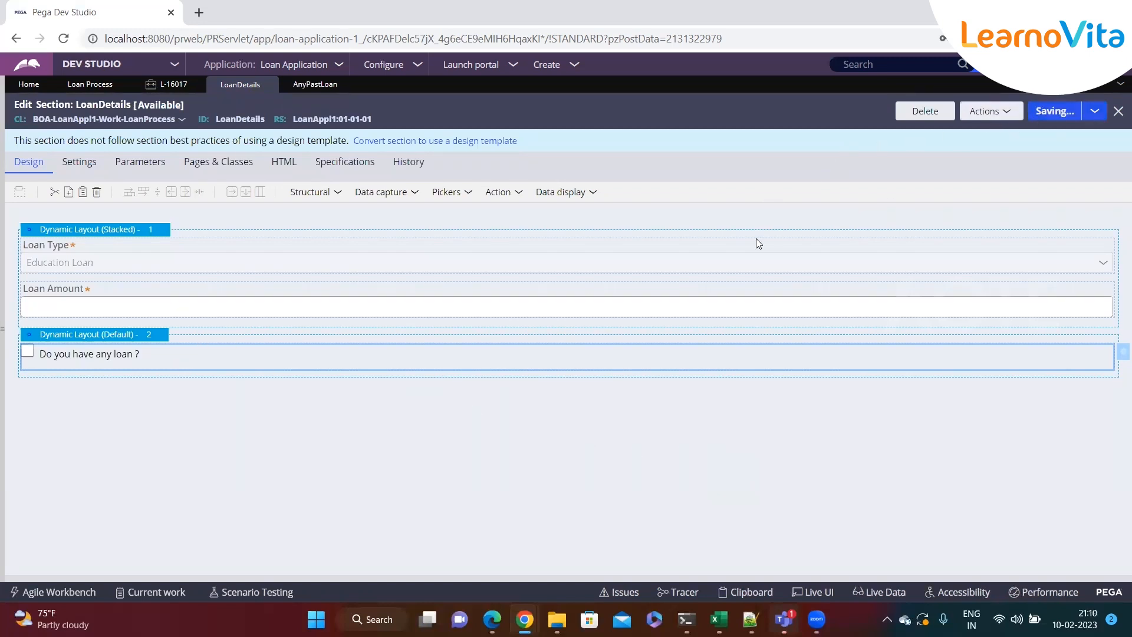
# - Add a table below the checkbox's dynamic layout in the LoanDetails section
pyautogui.click(92, 334)
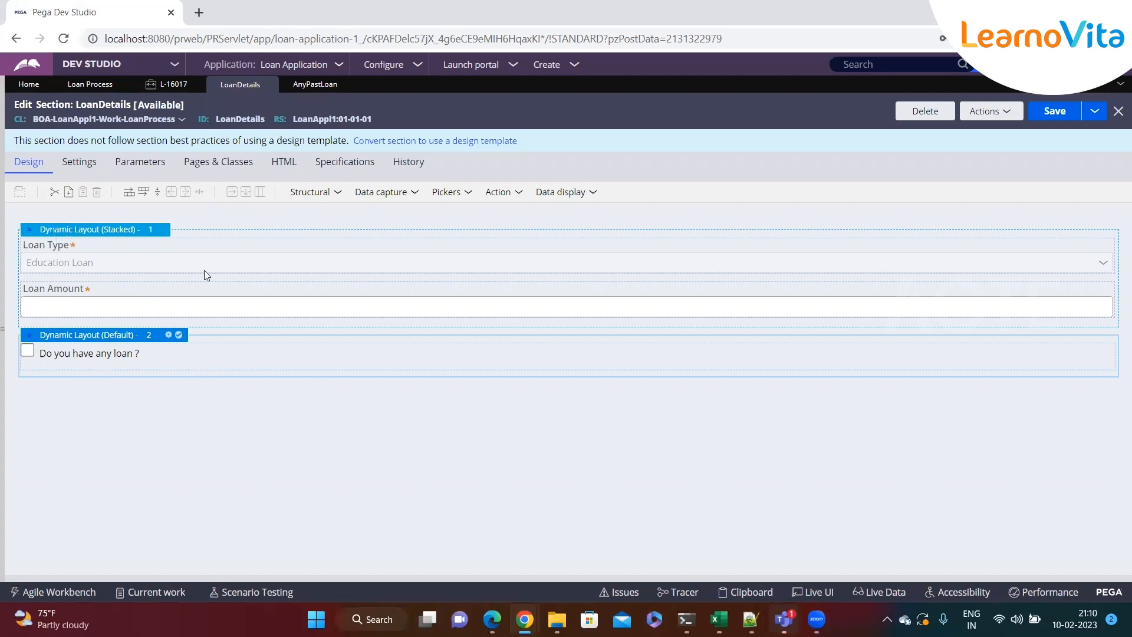
pyautogui.click(339, 195)
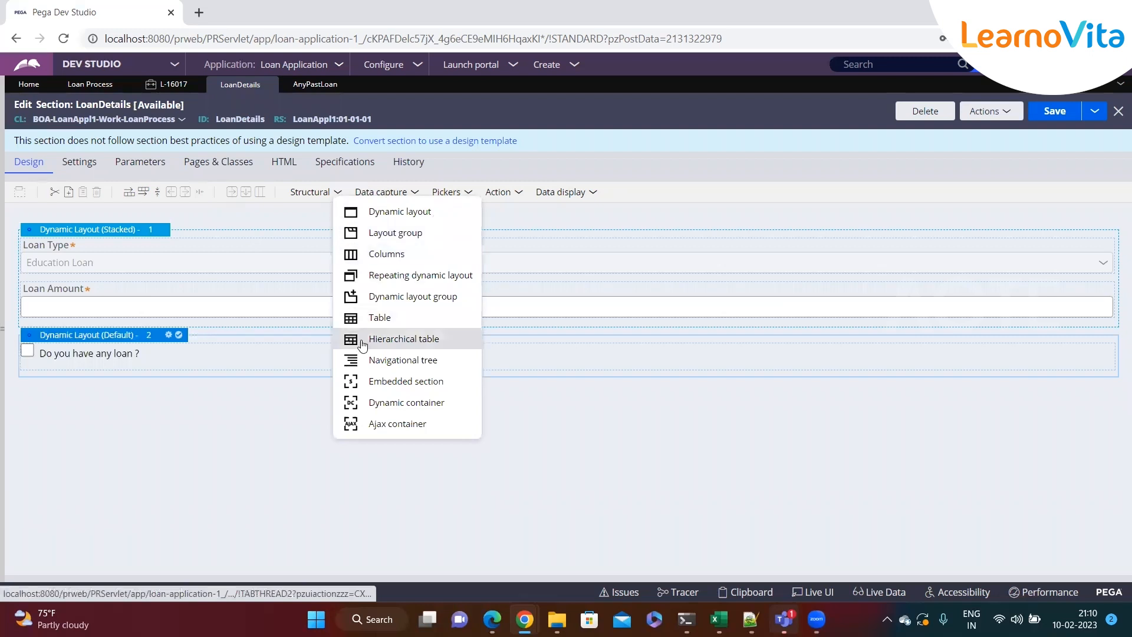
pyautogui.click(384, 319)
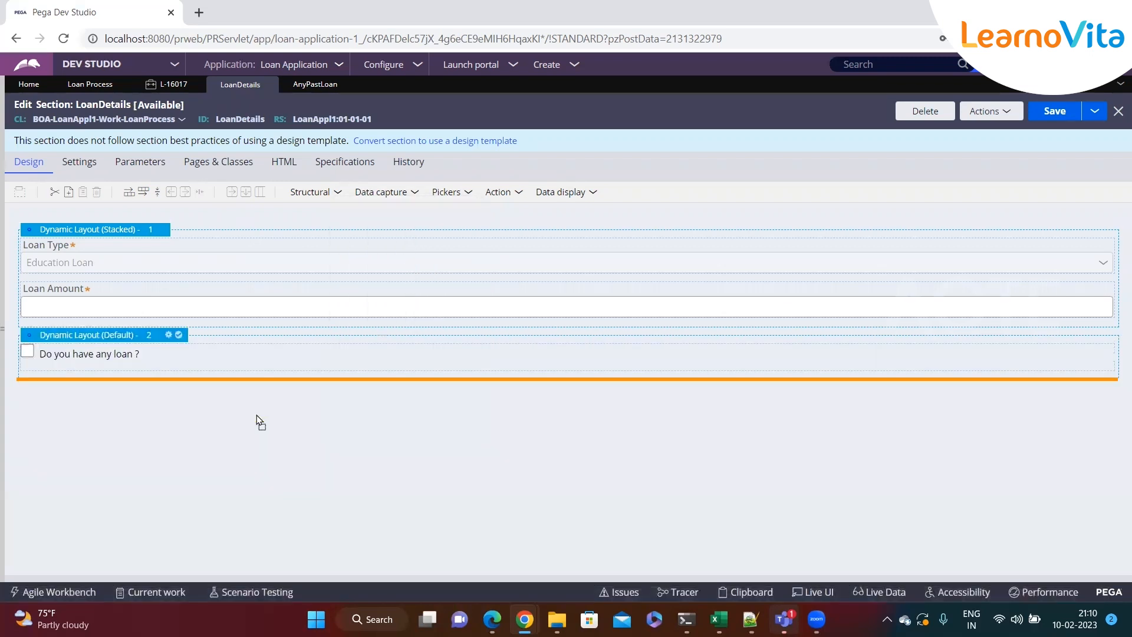
pyautogui.click(286, 424)
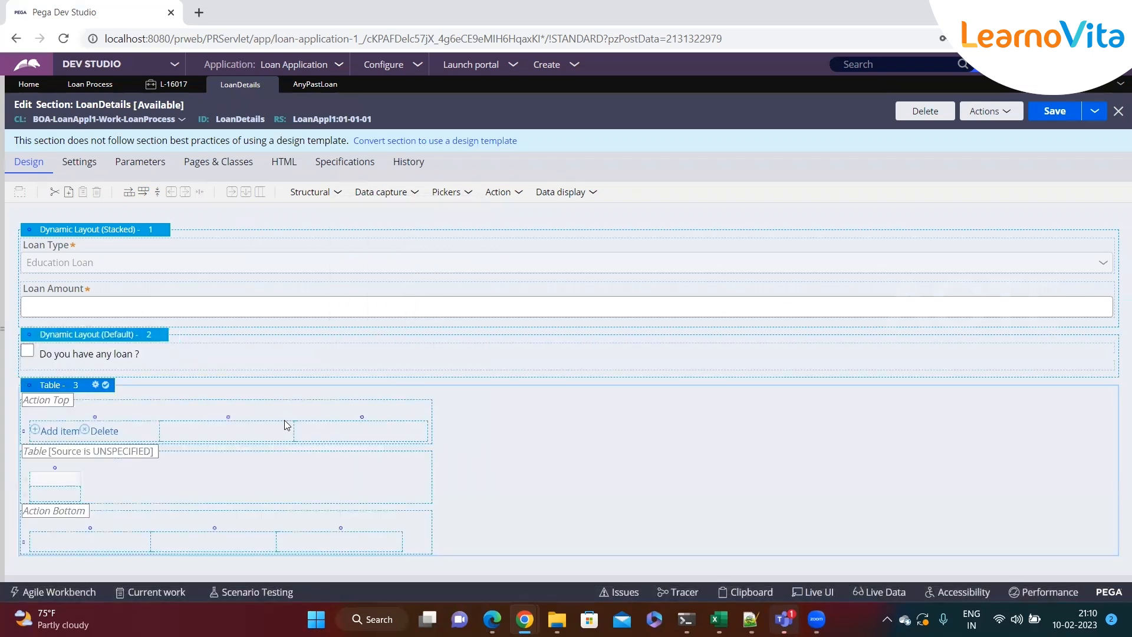
# - Set the new table's property data source to the list .LoanDetails in its layout properties
pyautogui.click(95, 386)
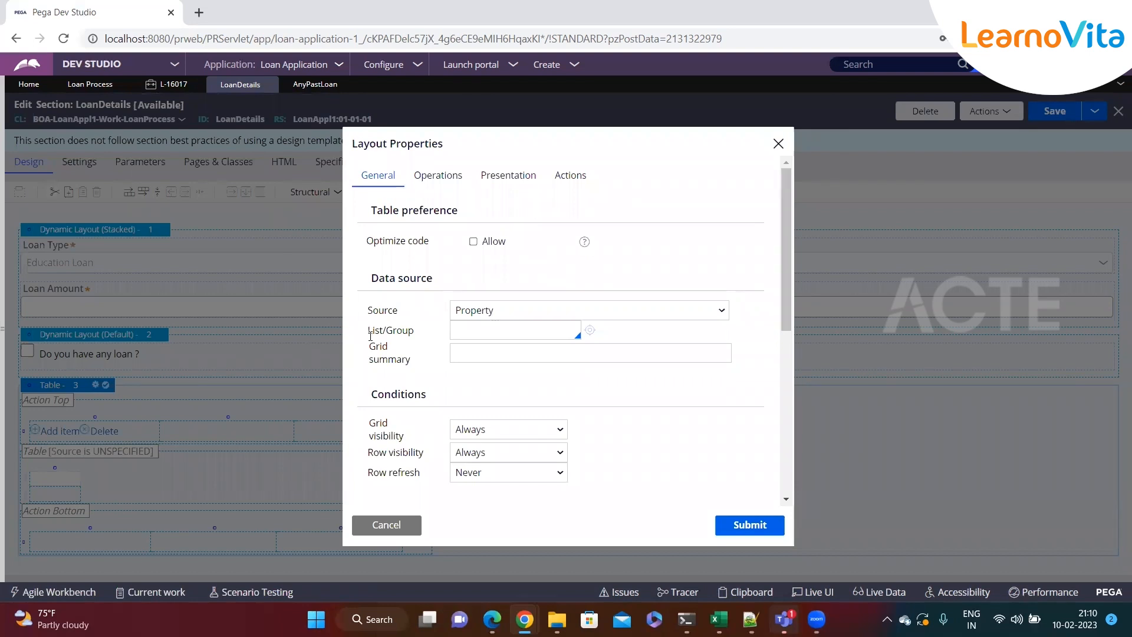
pyautogui.moveTo(370, 335); pyautogui.dragTo(415, 337)
pyautogui.click(478, 328)
pyautogui.write('.')
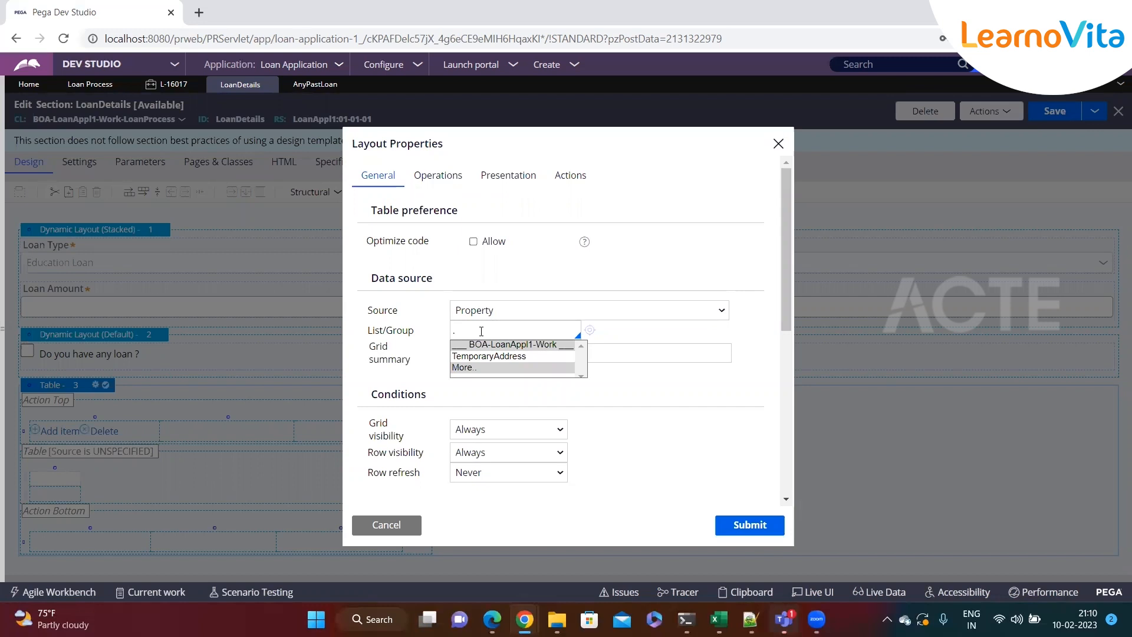
pyautogui.write('Past')
pyautogui.press('BackSpace')
pyautogui.press('BackSpace')
pyautogui.press('BackSpace')
pyautogui.press('BackSpace')
pyautogui.press('BackSpace')
pyautogui.write('.LoanDetails')
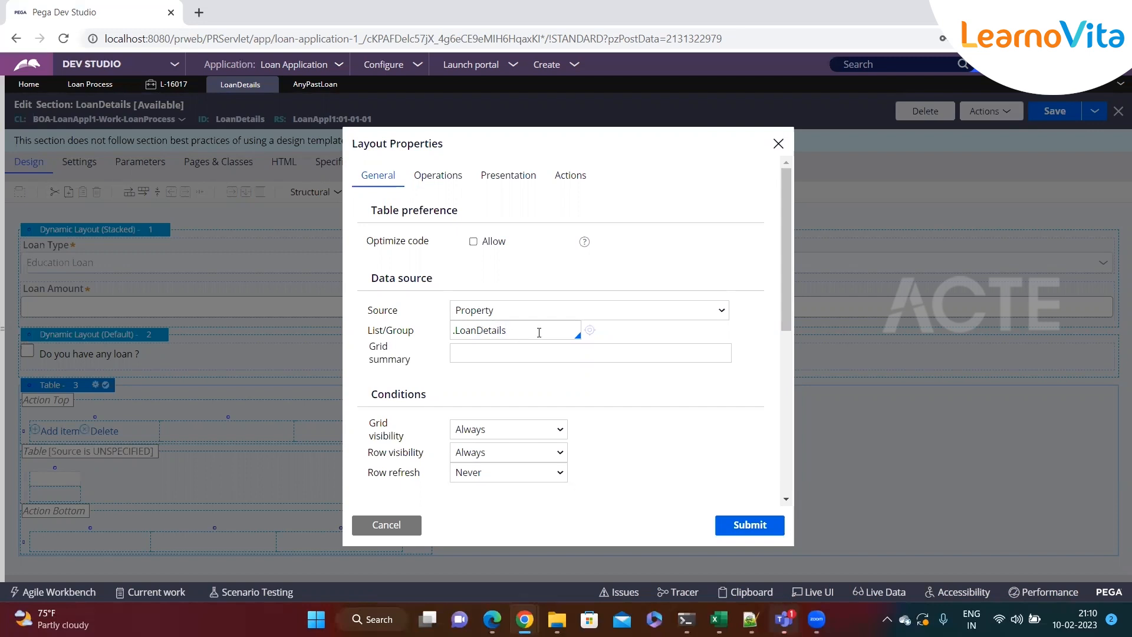
# - Create the LoanDetails property from the table's source, making it a Page List with page definition BOA-Data-LoanDetails
pyautogui.click(590, 330)
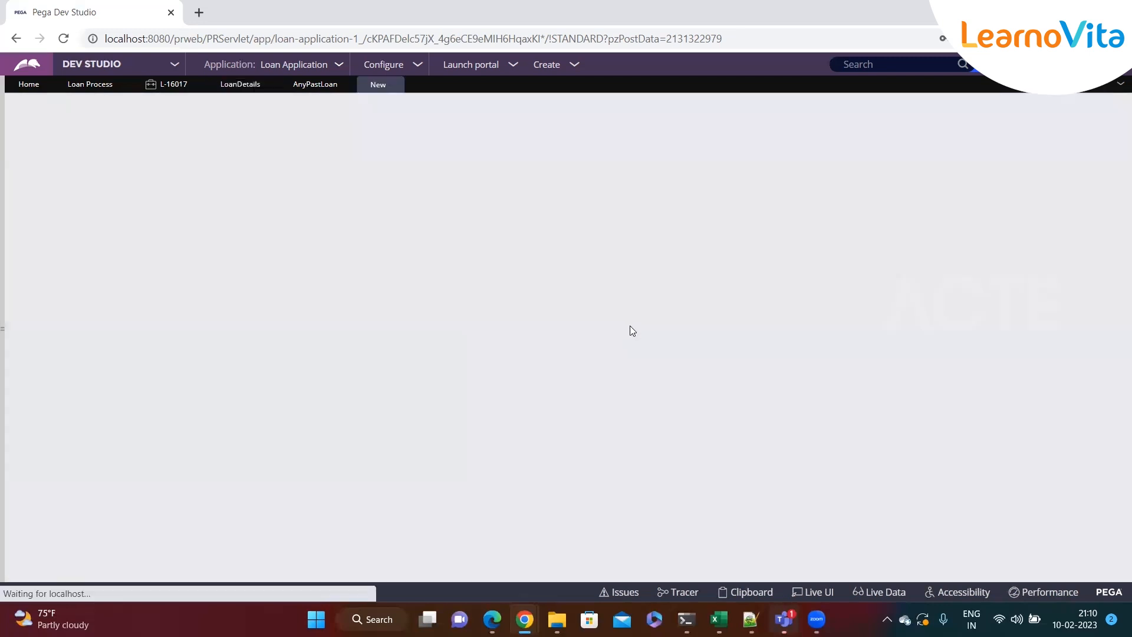
pyautogui.click(1047, 105)
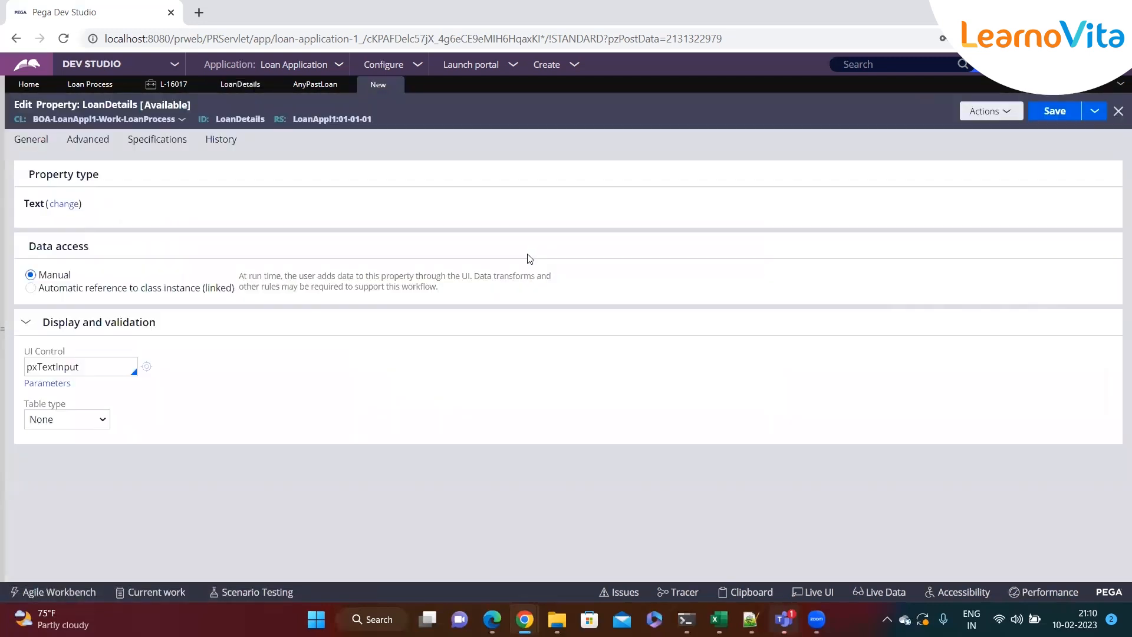
pyautogui.click(54, 206)
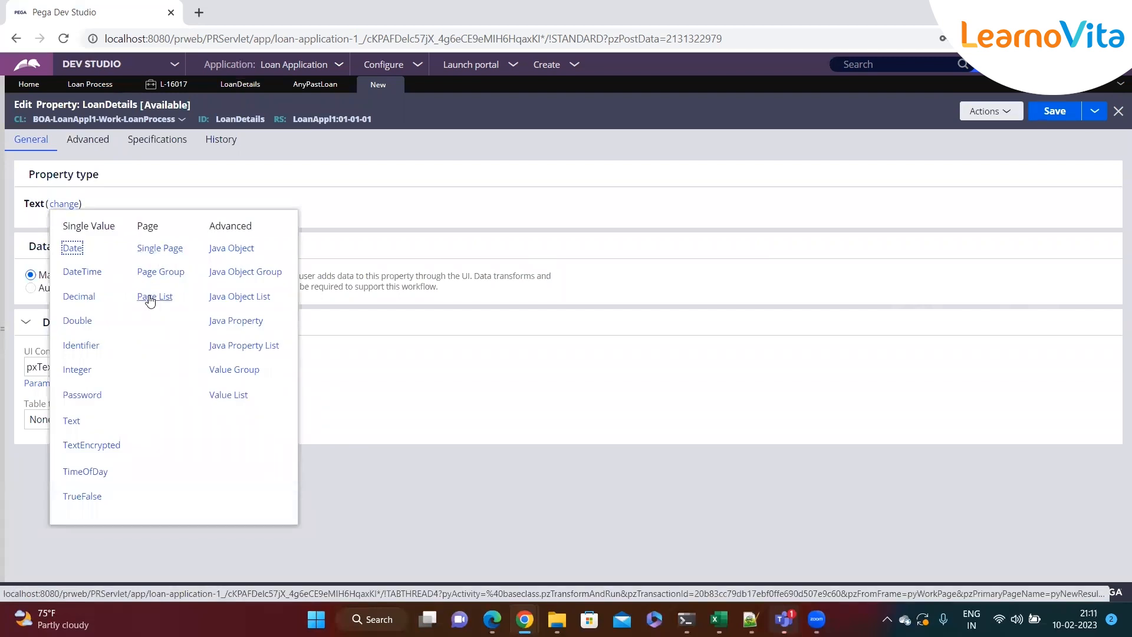
pyautogui.click(156, 297)
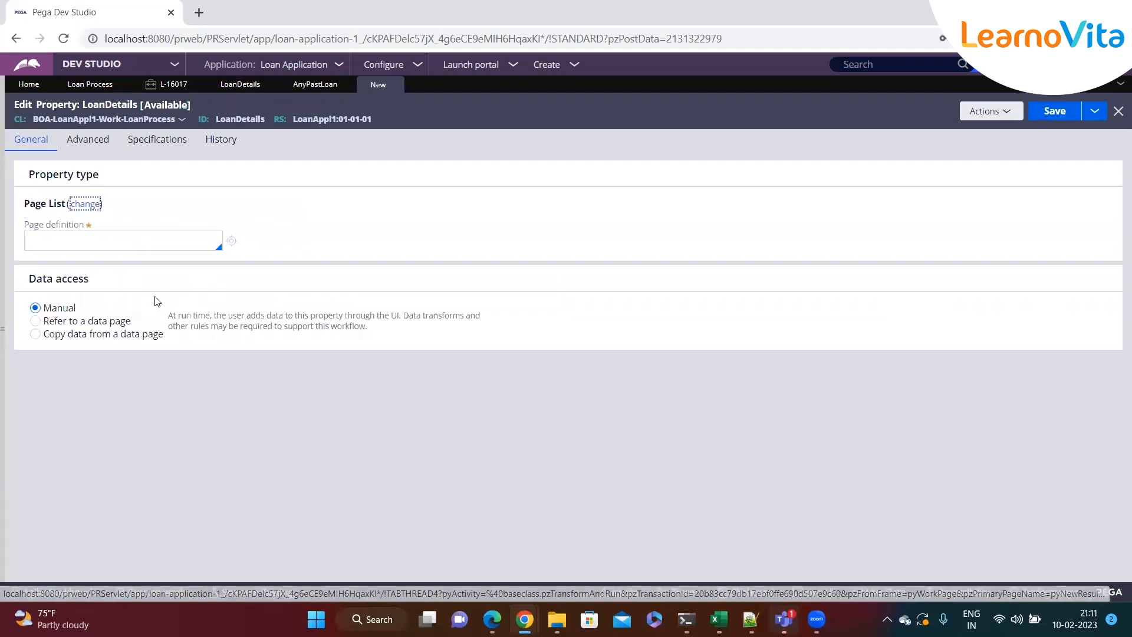
pyautogui.moveTo(25, 228); pyautogui.dragTo(86, 228)
pyautogui.click(63, 245)
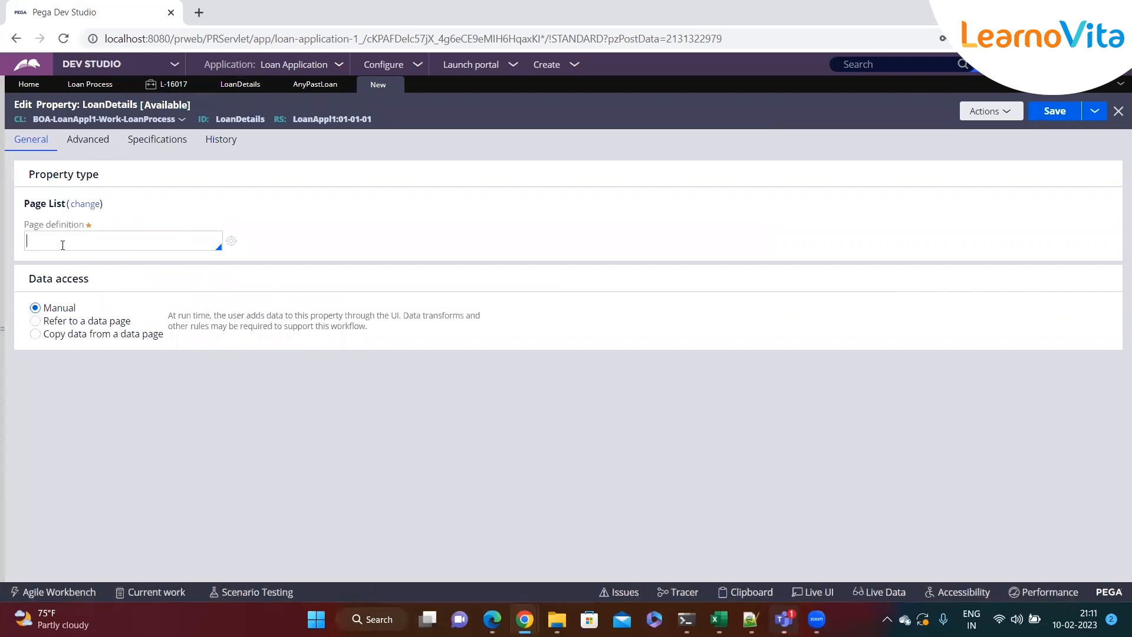
pyautogui.write('BOA-Data-LoanDetails')
# - Create the class BOA-Data-LoanDetails from the page definition and set its created-in version to 01-01-01
pyautogui.click(231, 241)
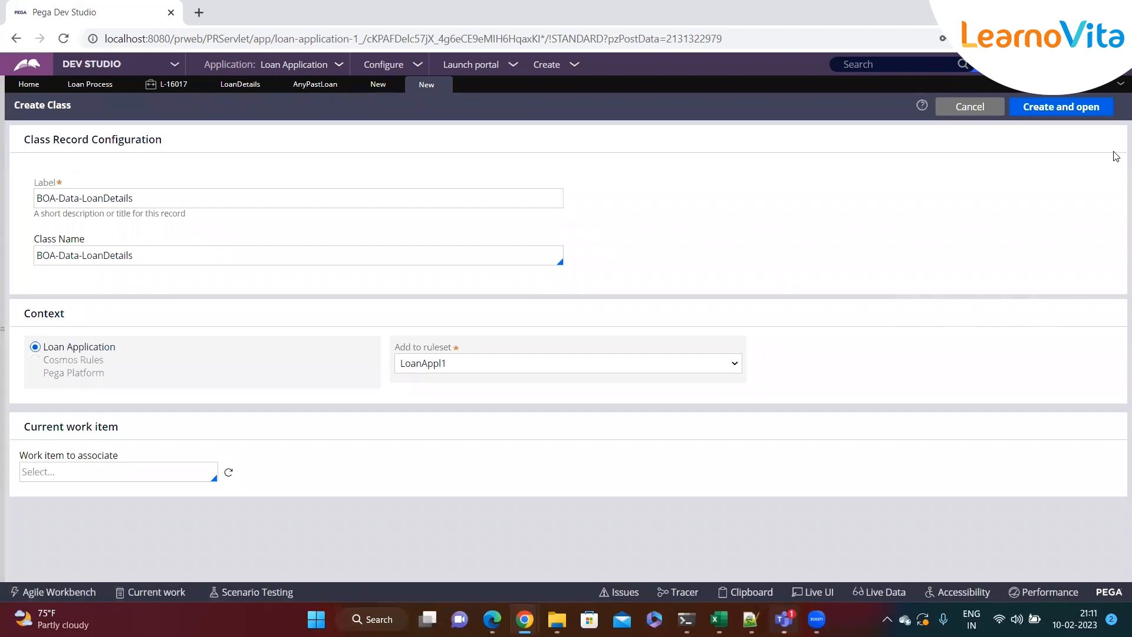
pyautogui.click(1091, 107)
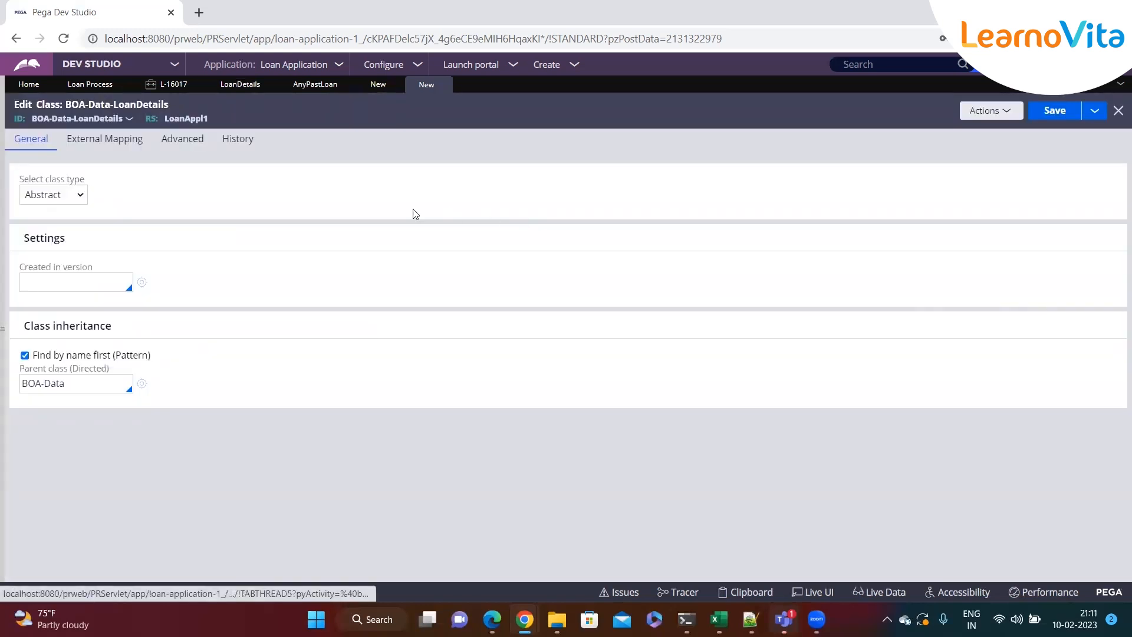
pyautogui.click(95, 277)
pyautogui.press('Down')
pyautogui.press('Return')
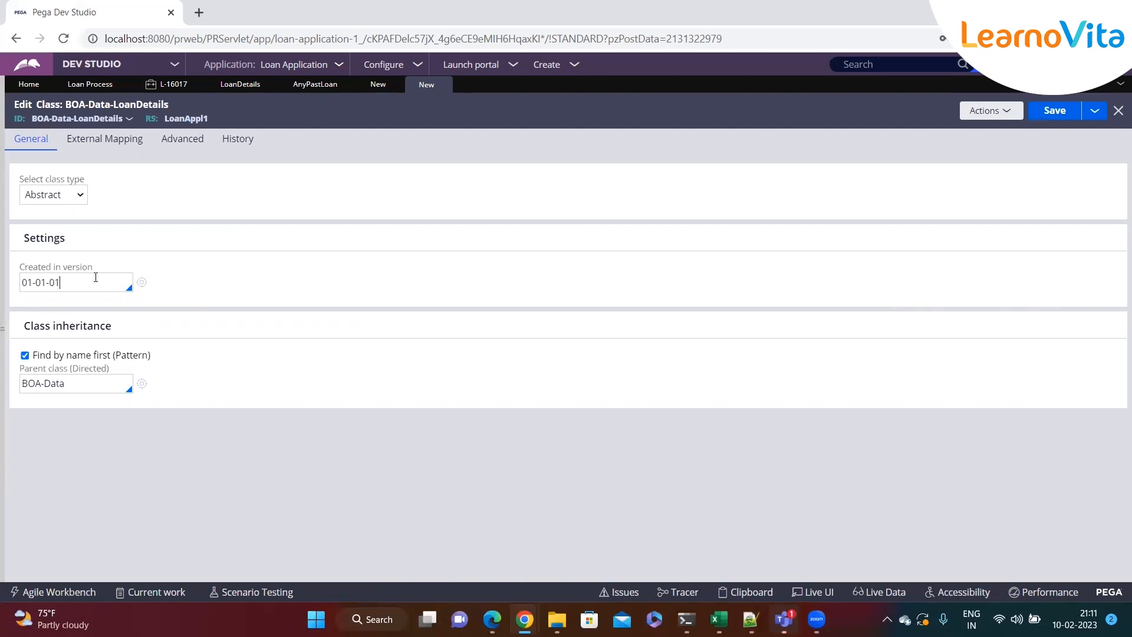
# - Enter Test as the class's description and usage, then save the class and the LoanDetails page list property
pyautogui.click(225, 149)
pyautogui.click(122, 236)
pyautogui.write('Test')
pyautogui.press('Tab')
pyautogui.write('Test')
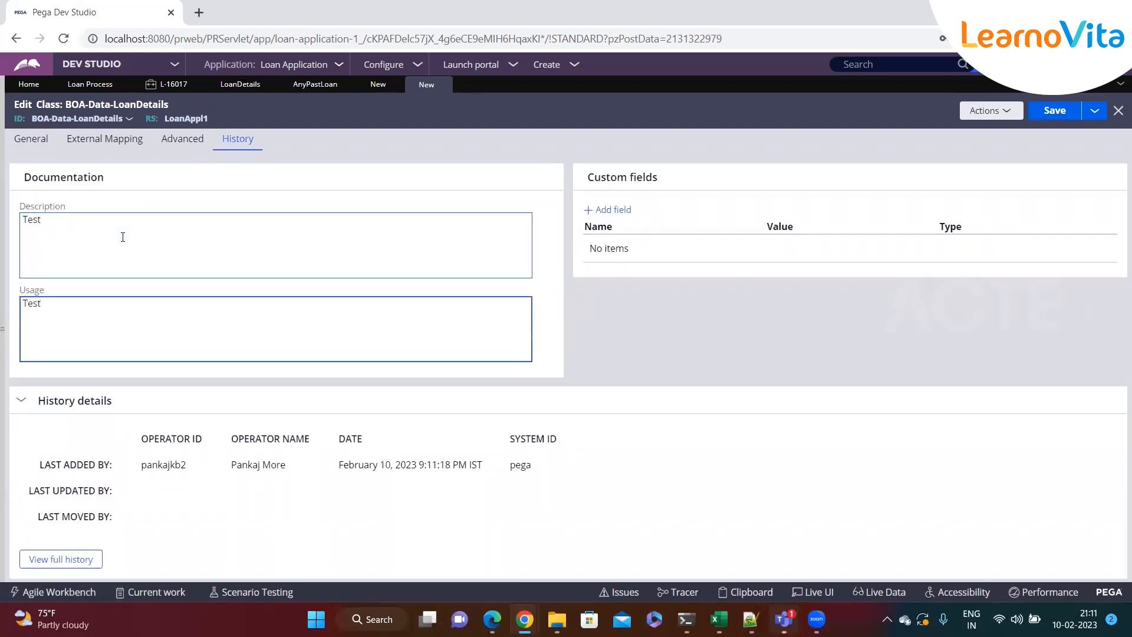
pyautogui.click(33, 150)
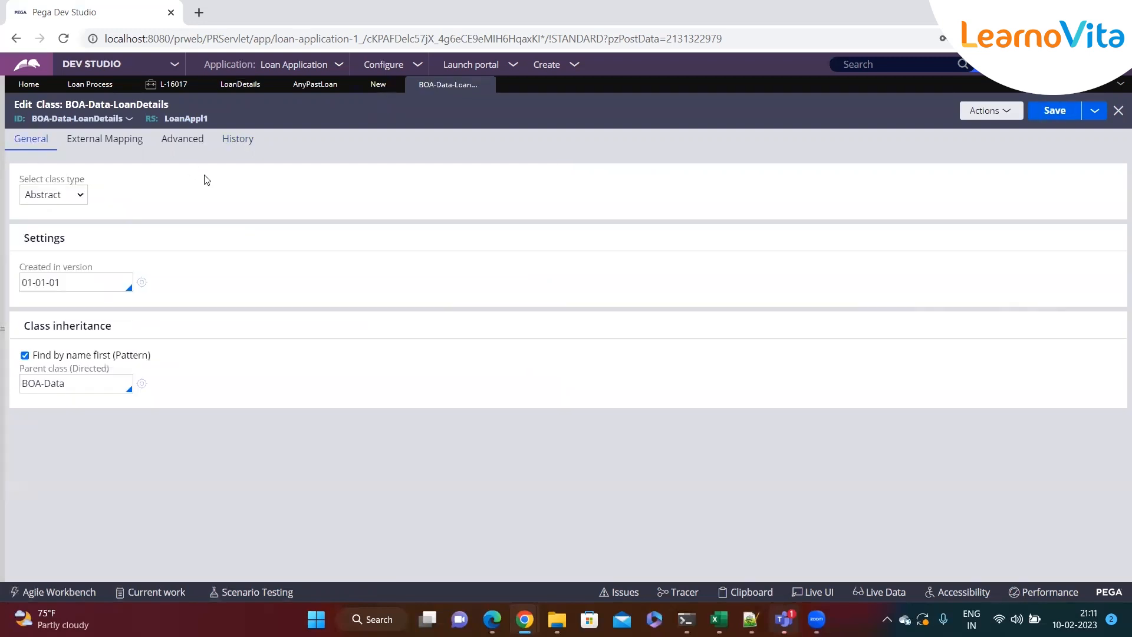
pyautogui.click(378, 84)
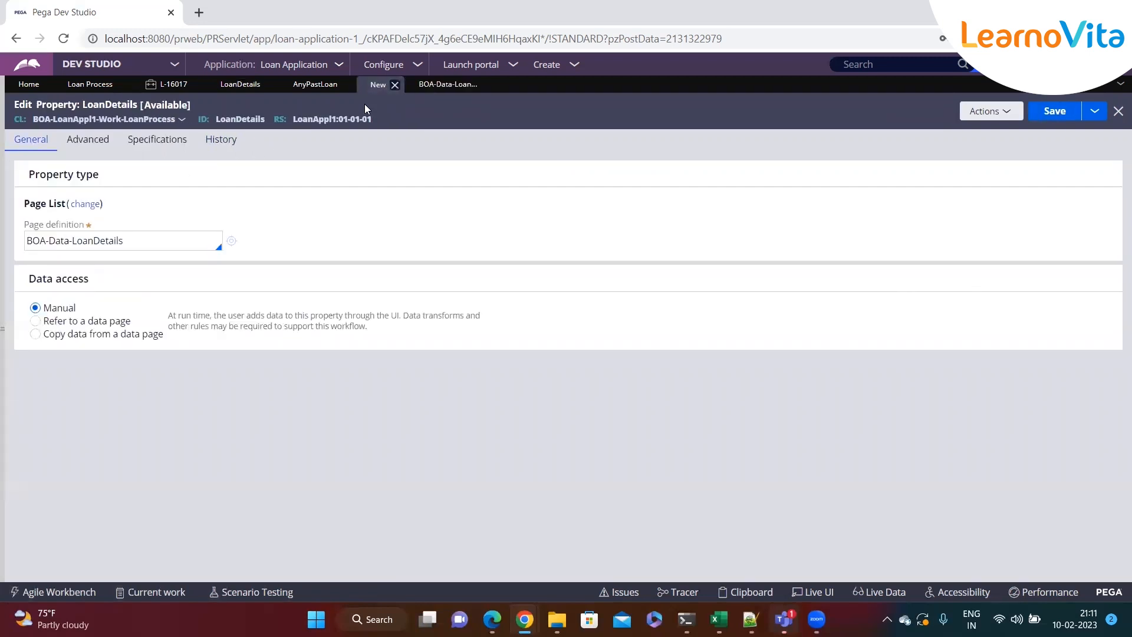
pyautogui.click(1072, 115)
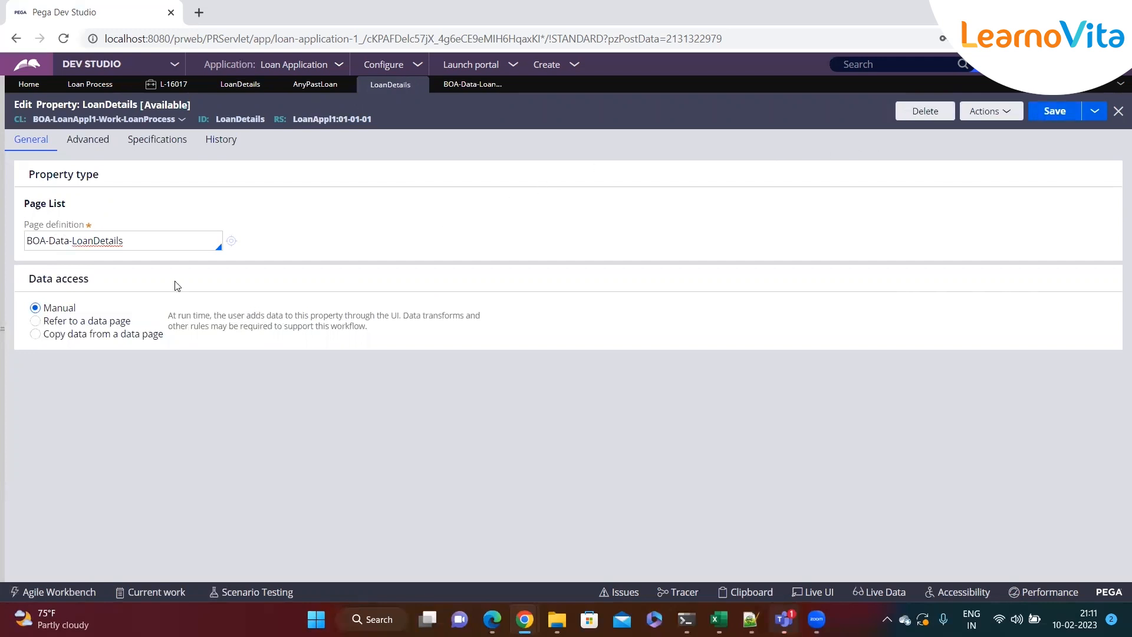
# - Refresh the application explorer and expand the LoanProcess class's data model down to its properties
pyautogui.click(3, 329)
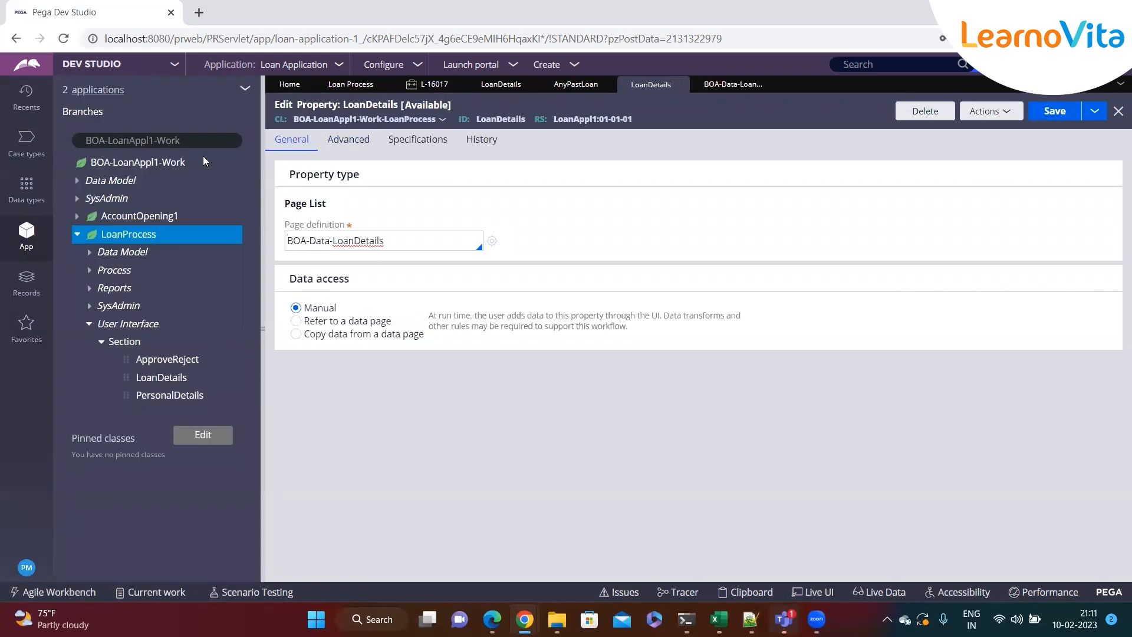
pyautogui.click(245, 91)
pyautogui.click(248, 112)
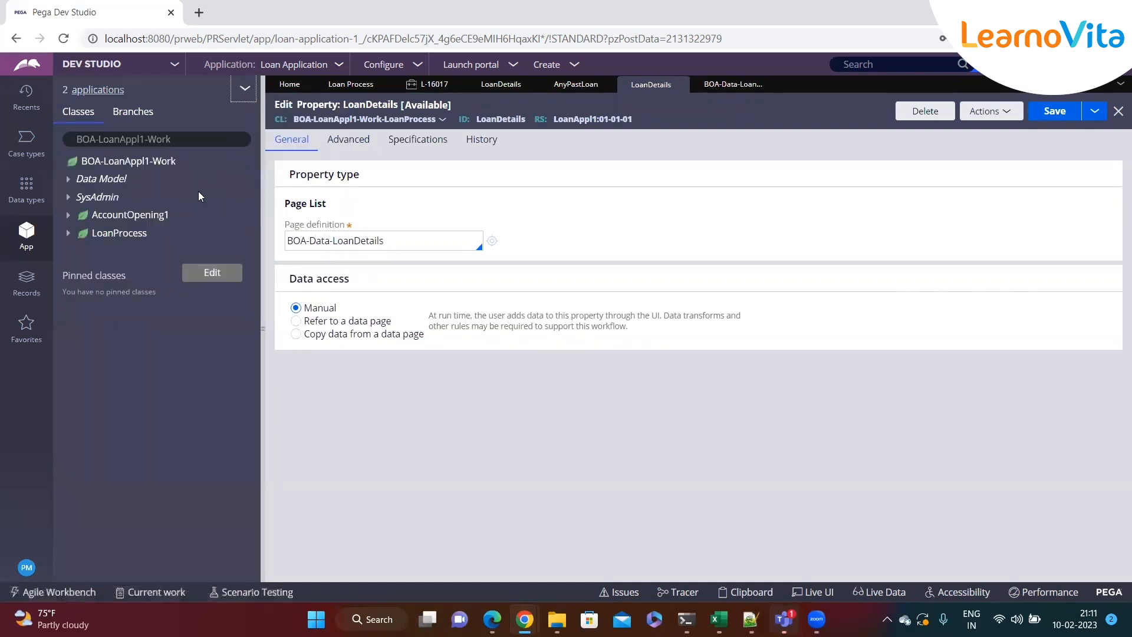
pyautogui.click(91, 234)
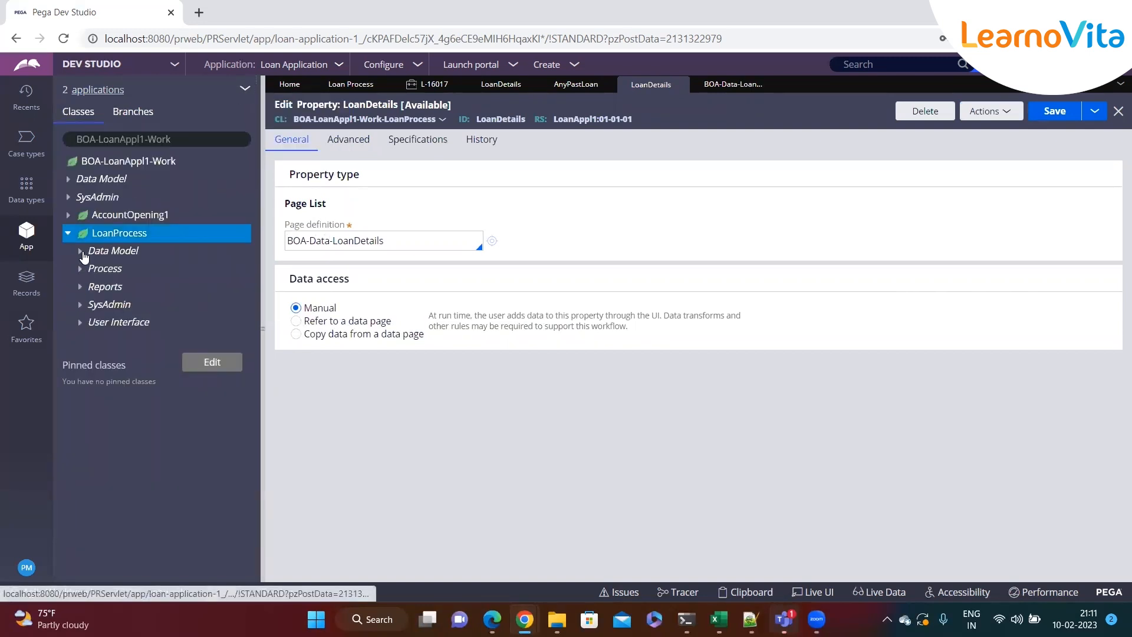
pyautogui.click(92, 289)
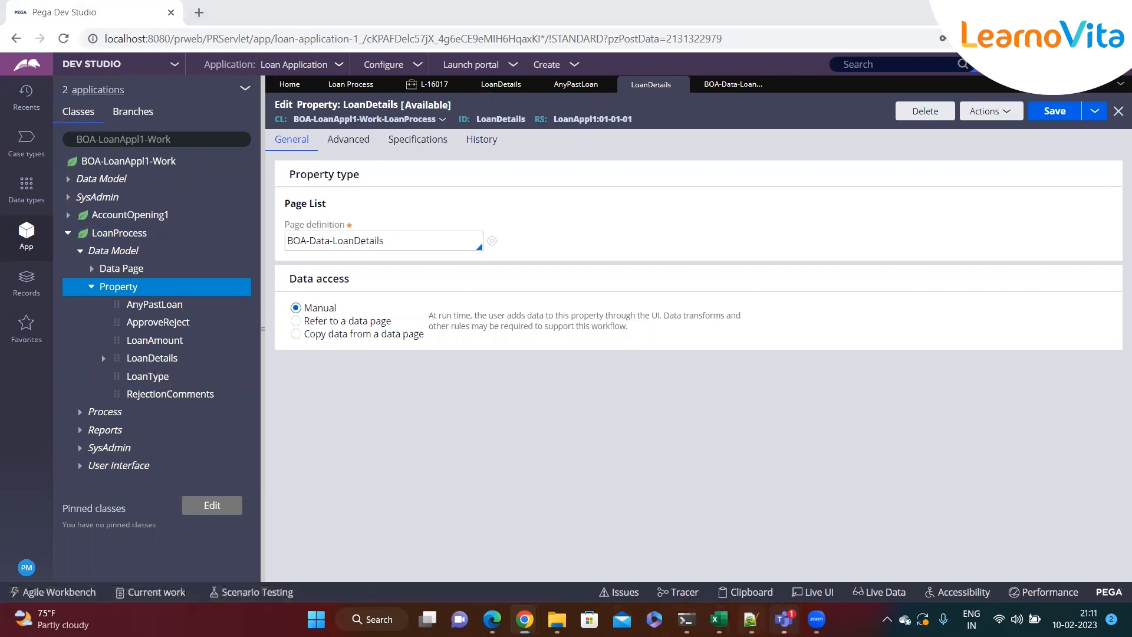
# - Check the past loan fields in the Notepad++ notes, then copy the LoanDetails property's page definition class name
pyautogui.hotkey('alt', 'Tab')
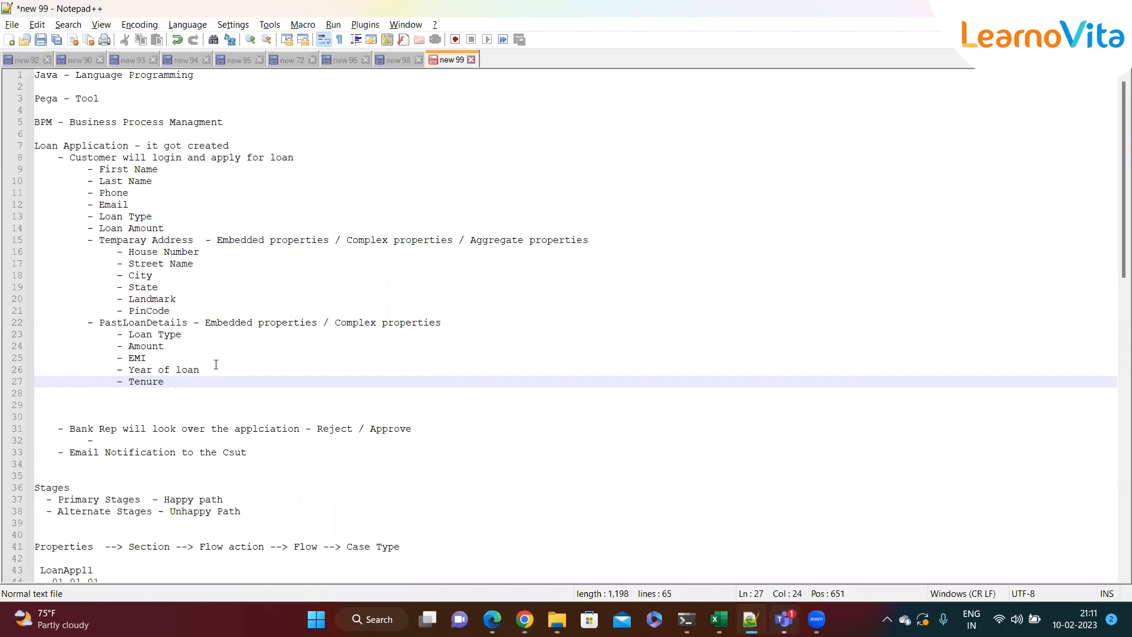
pyautogui.hotkey('alt', 'Tab')
pyautogui.click(1011, 113)
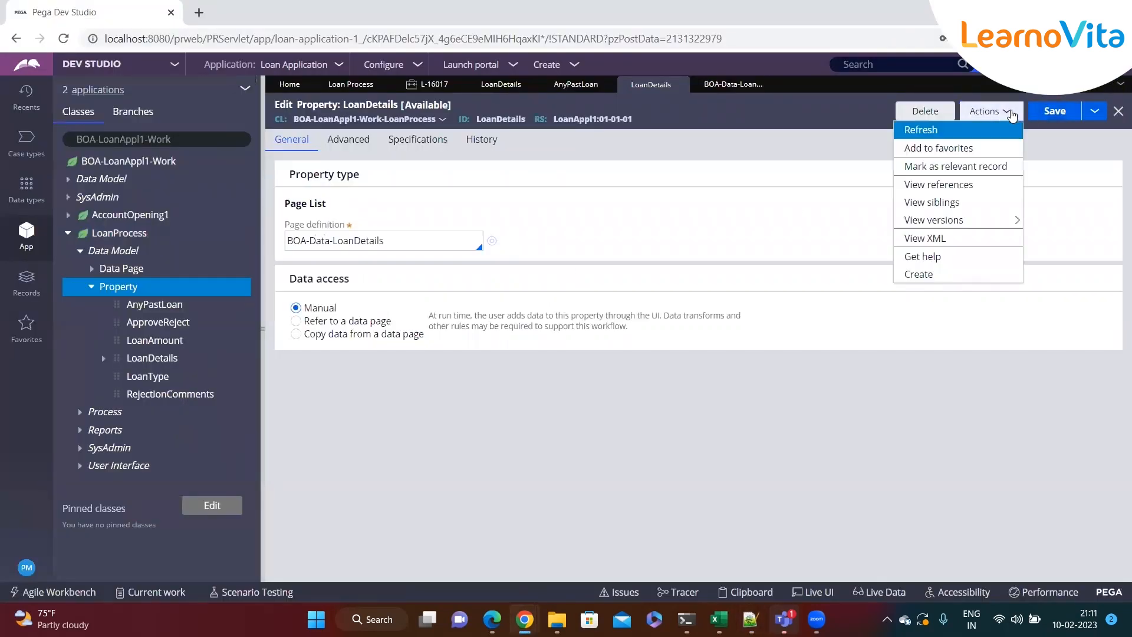
pyautogui.hotkey('ctrl', 'a')
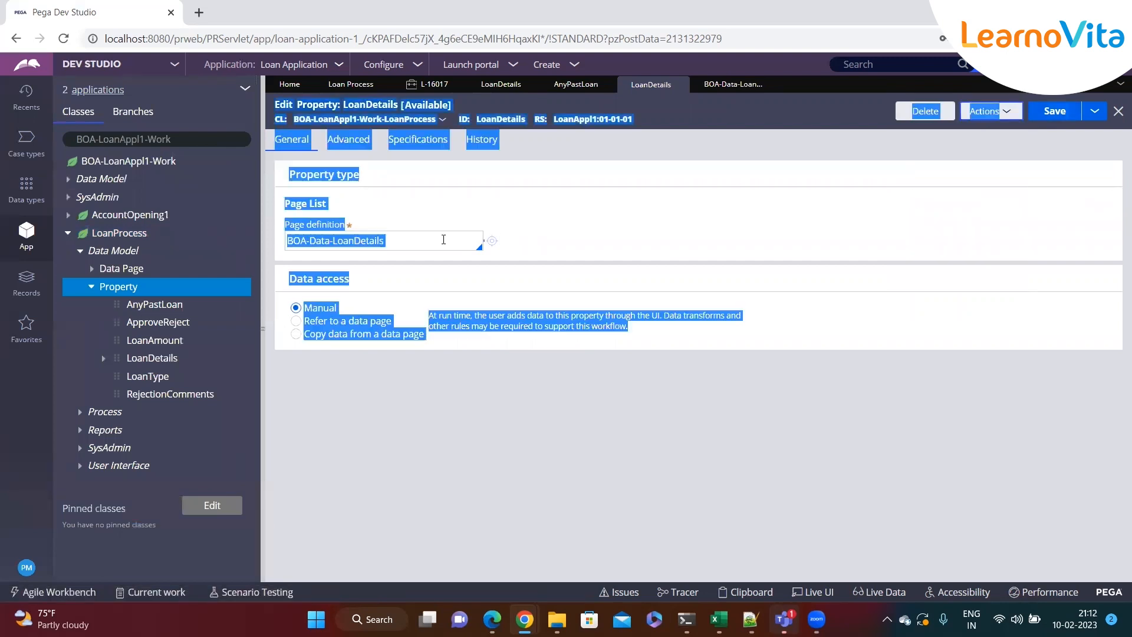
pyautogui.click(444, 239)
pyautogui.hotkey('ctrl', 'a')
pyautogui.hotkey('ctrl', 'c')
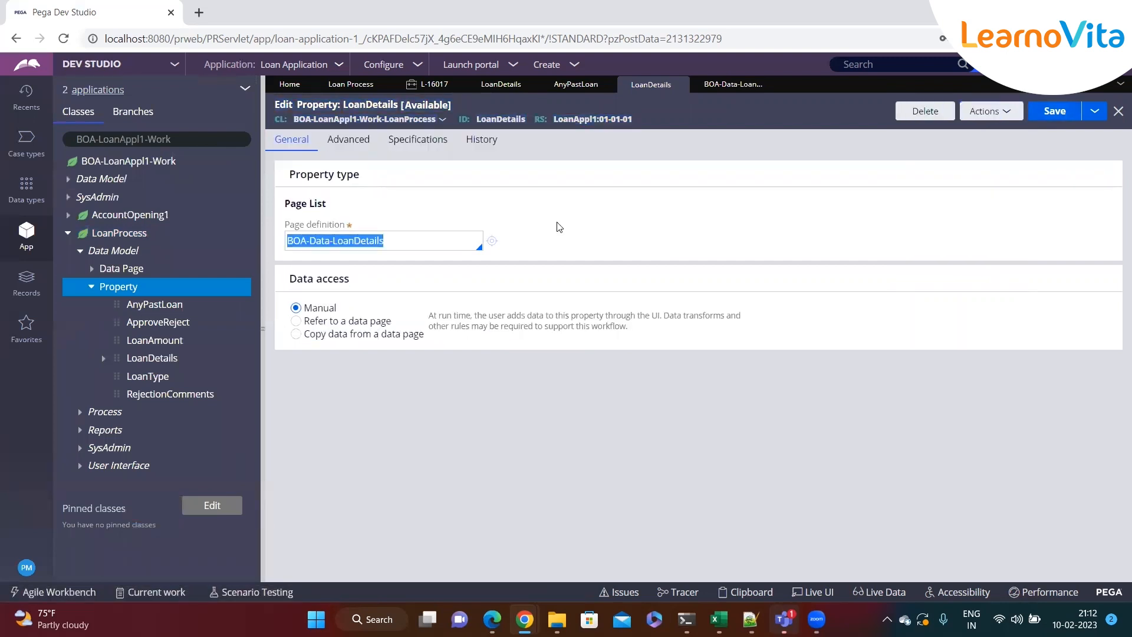
# - Create a property labelled Loan Type that applies to the class BOA-Data-LoanDetails
pyautogui.click(1014, 107)
pyautogui.click(926, 277)
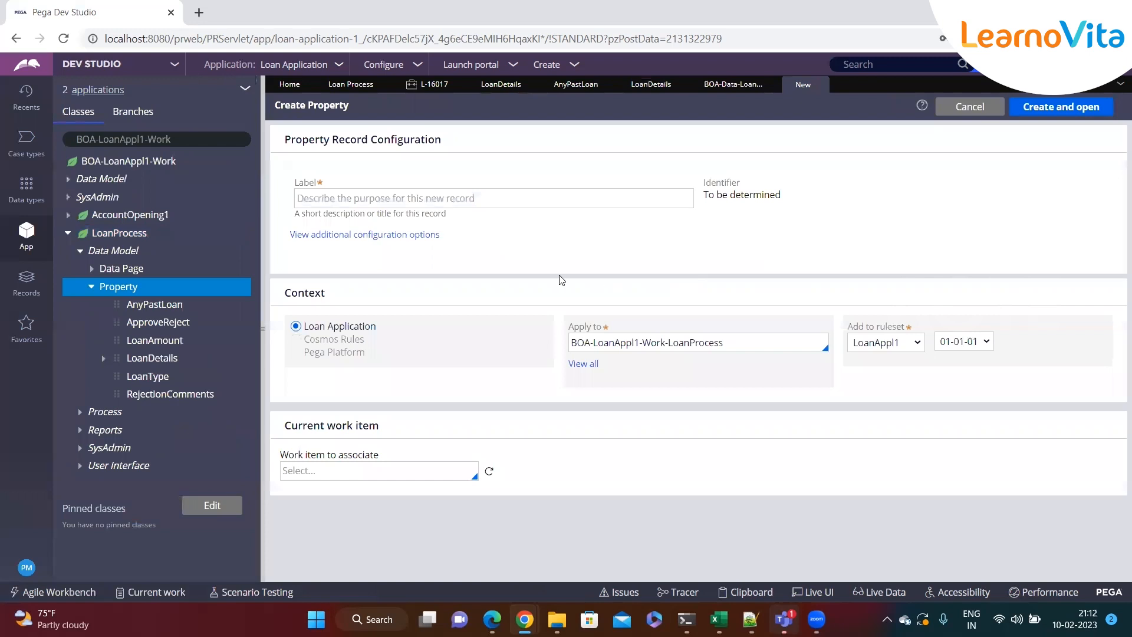
pyautogui.hotkey('alt', 'Tab')
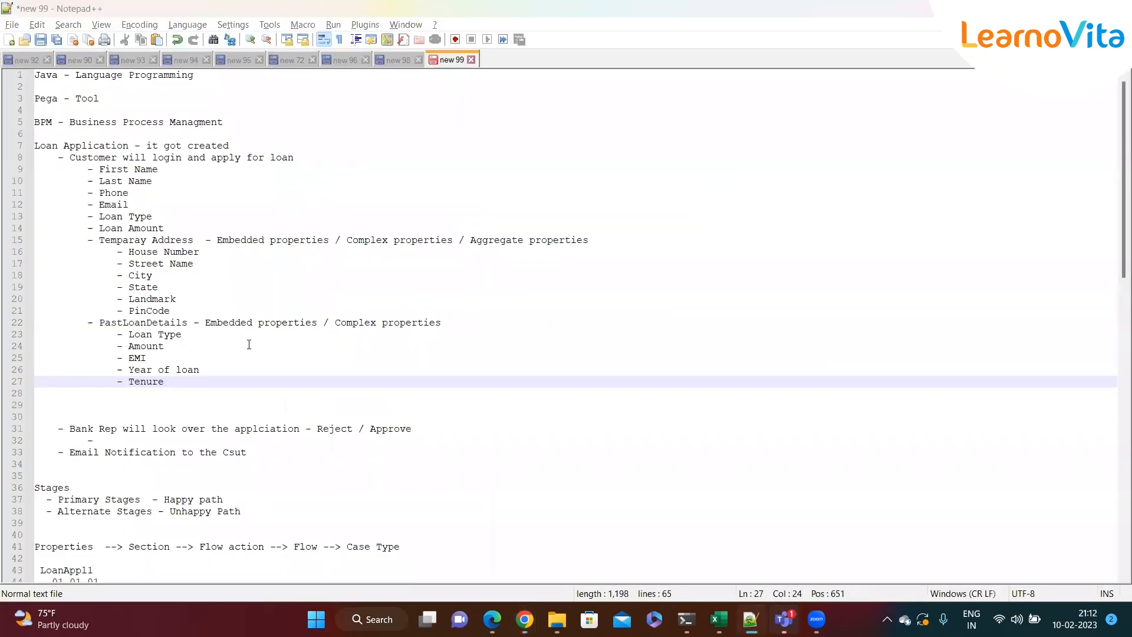
pyautogui.hotkey('alt', 'Tab')
pyautogui.write('Lo')
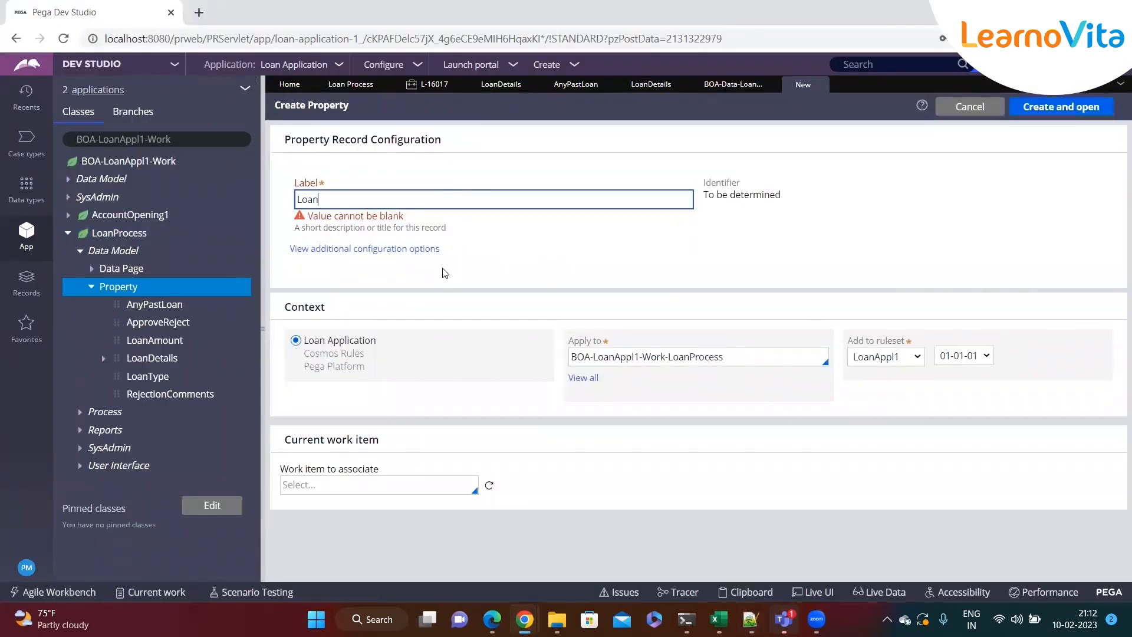
pyautogui.write('an Type')
pyautogui.click(861, 235)
pyautogui.click(736, 347)
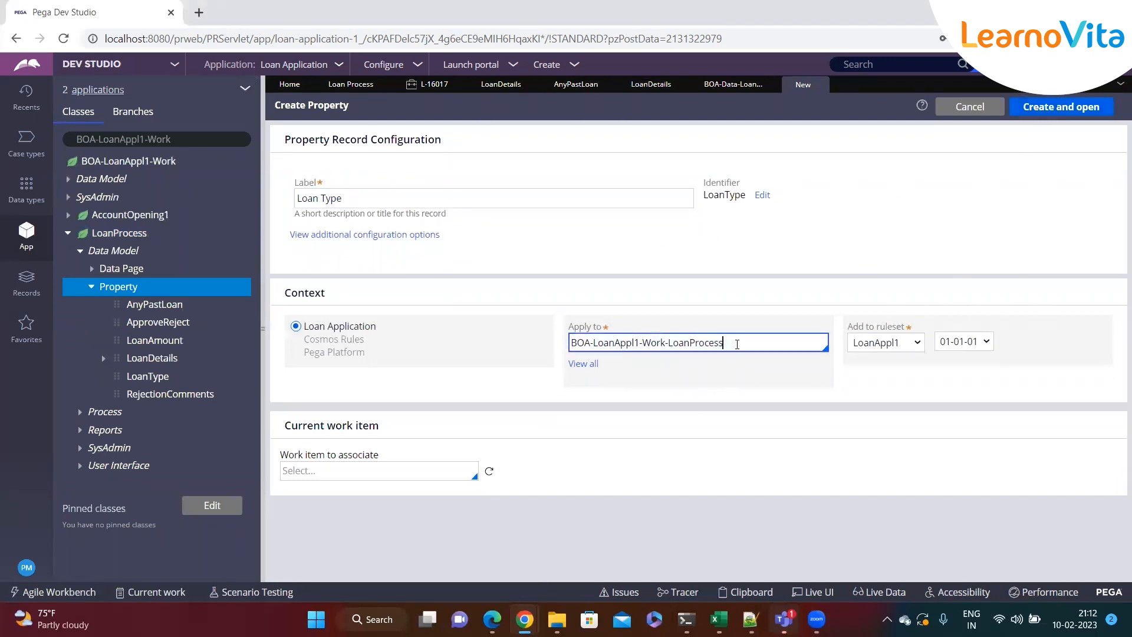
pyautogui.hotkey('ctrl', 'v')
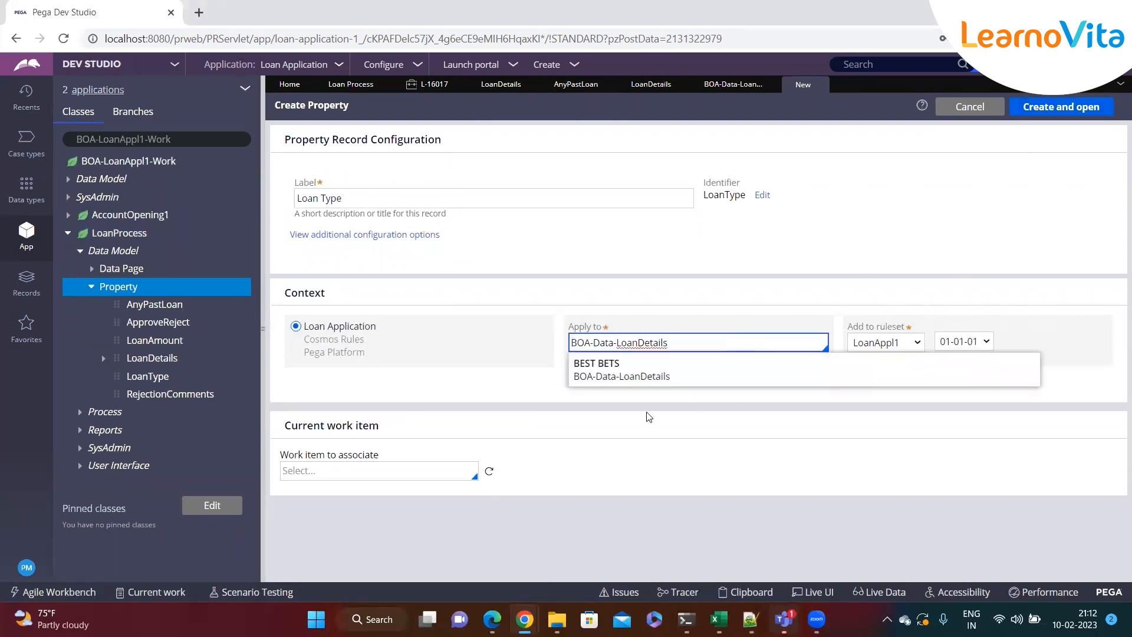
pyautogui.click(640, 383)
pyautogui.click(1062, 108)
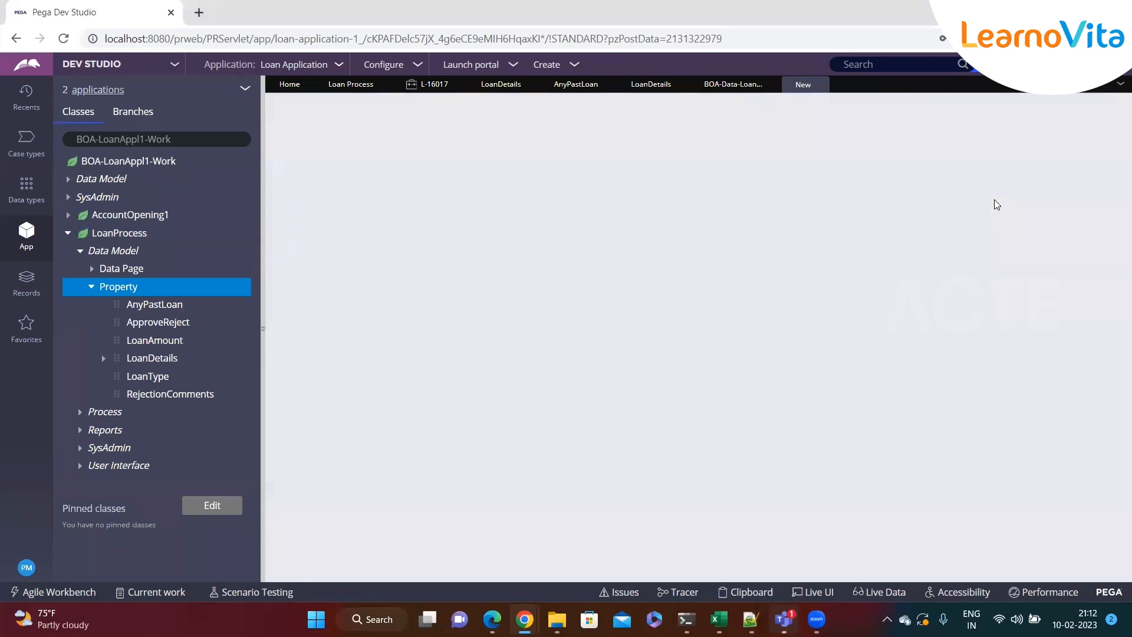
# - Give Loan Type a Local List with Education Loan, Personal Loan and Home Loan, and save the property
pyautogui.click(358, 420)
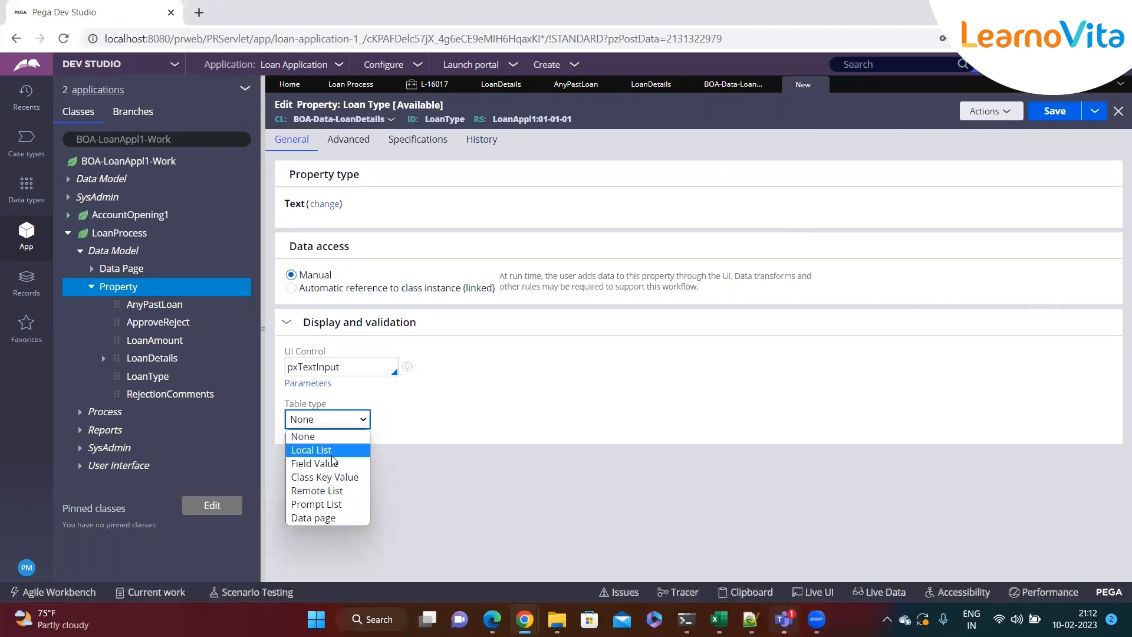
pyautogui.click(318, 450)
pyautogui.click(376, 475)
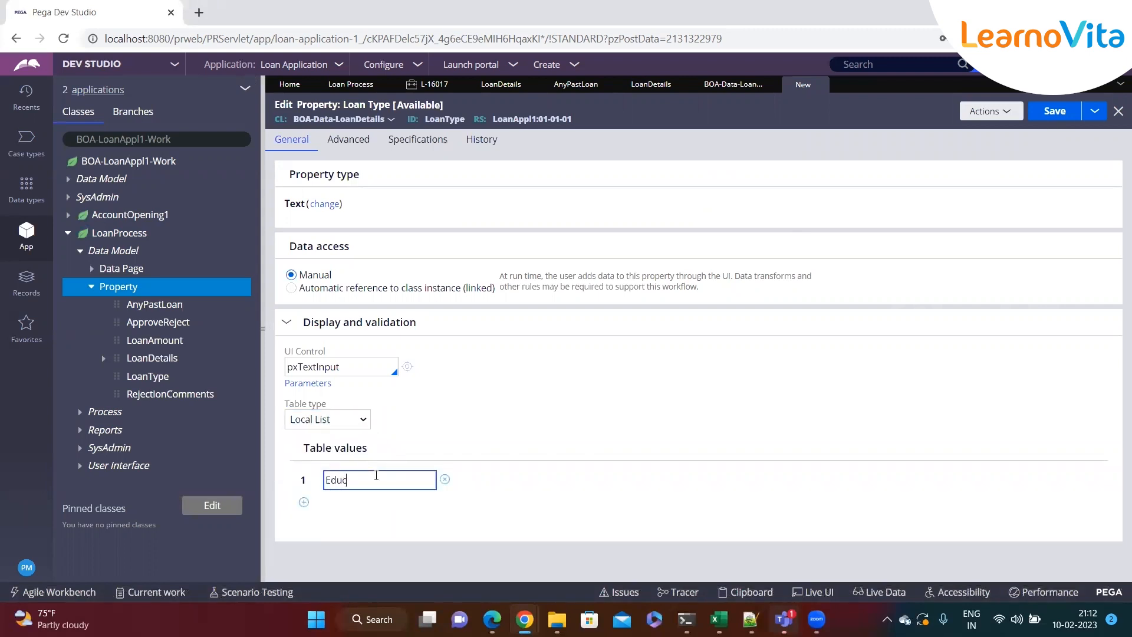
pyautogui.write('Education Loan')
pyautogui.click(304, 501)
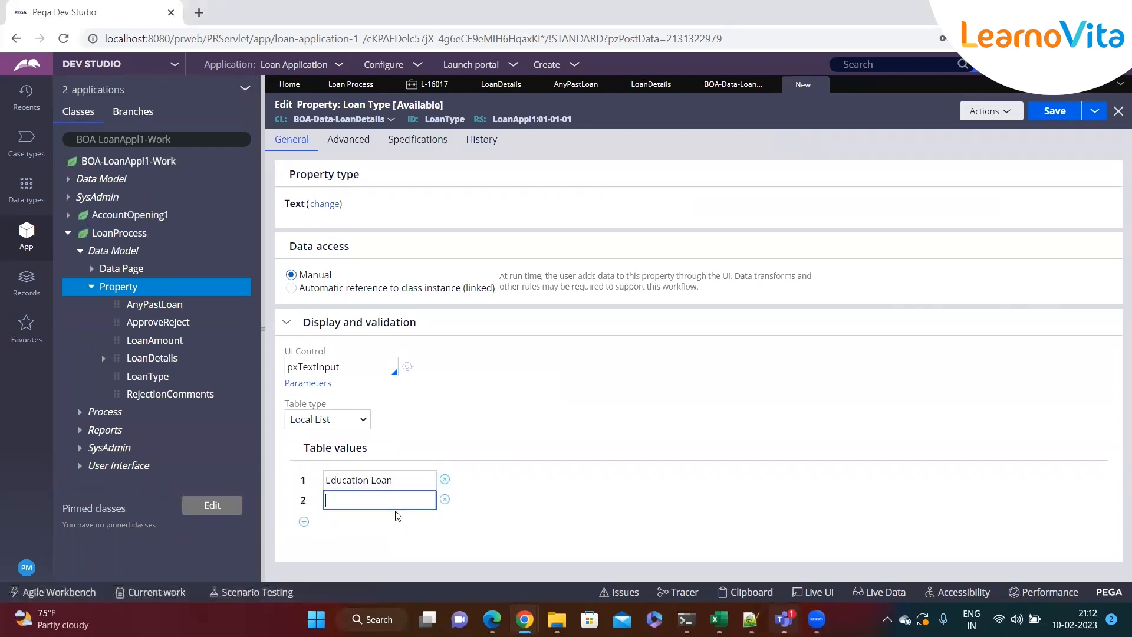
pyautogui.write('Personal Loan')
pyautogui.click(304, 521)
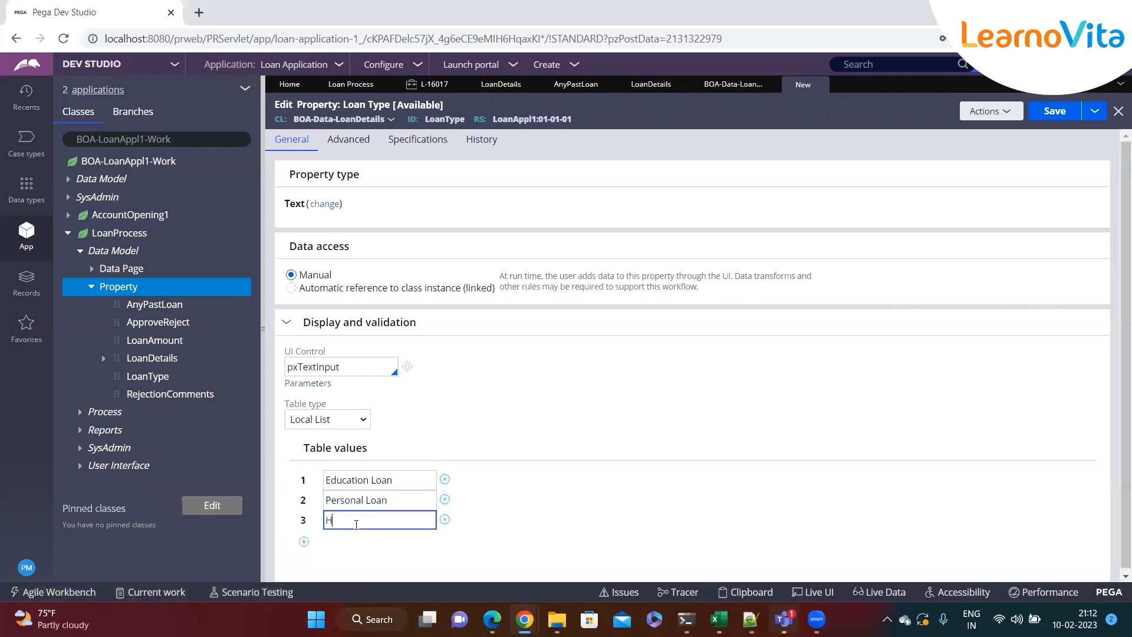
pyautogui.hotkey('ctrl', 's')
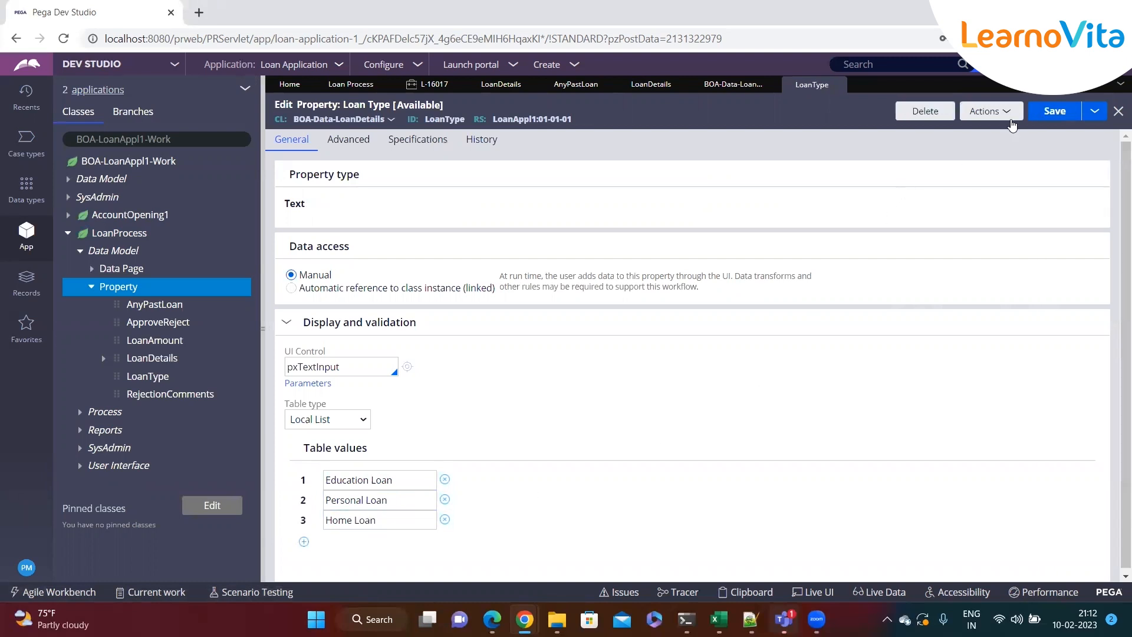
# - Create and save a property labelled Amount in the class BOA-Data-LoanDetails, taking the field name from the Notepad++ notes
pyautogui.click(996, 111)
pyautogui.click(943, 318)
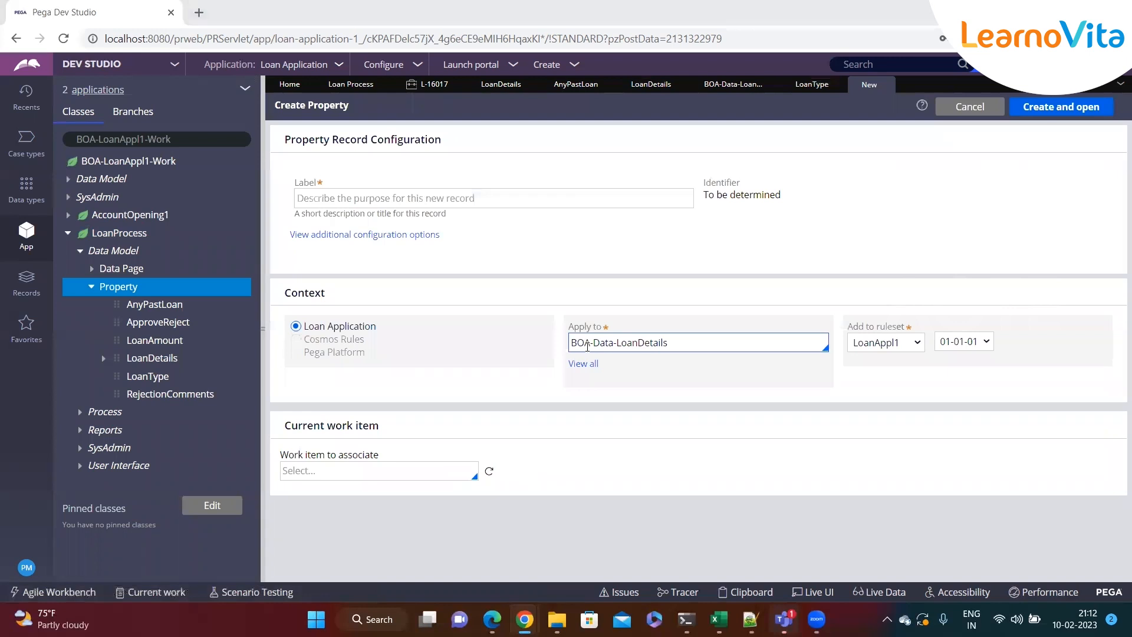
pyautogui.hotkey('alt', 'Tab')
pyautogui.doubleClick(142, 347)
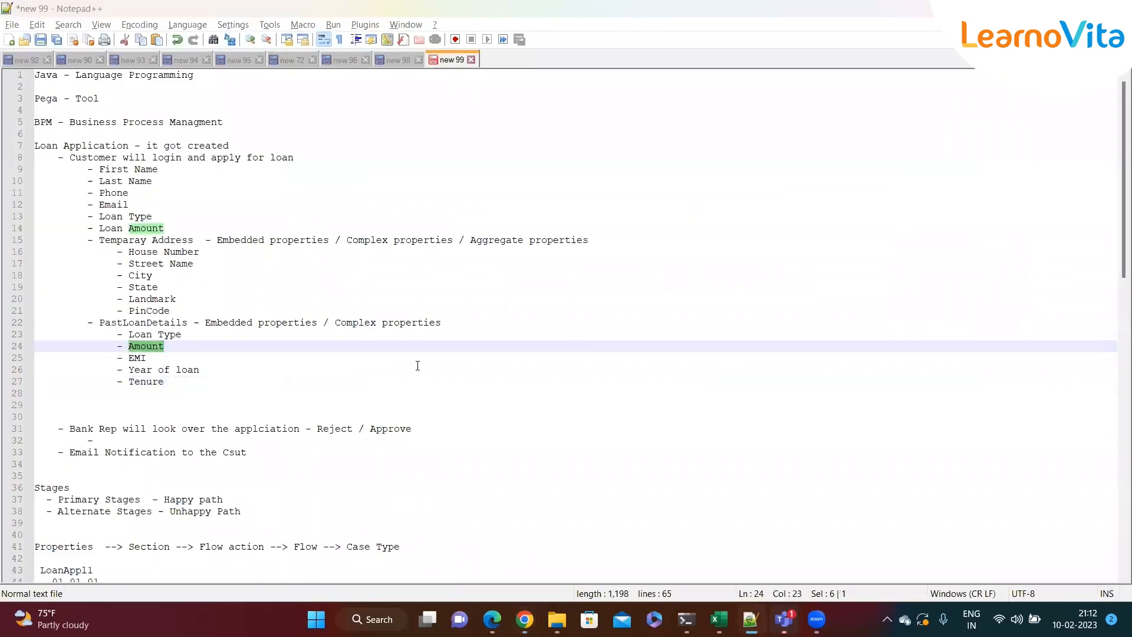
pyautogui.hotkey('alt', 'Tab')
pyautogui.click(388, 198)
pyautogui.write('Amount')
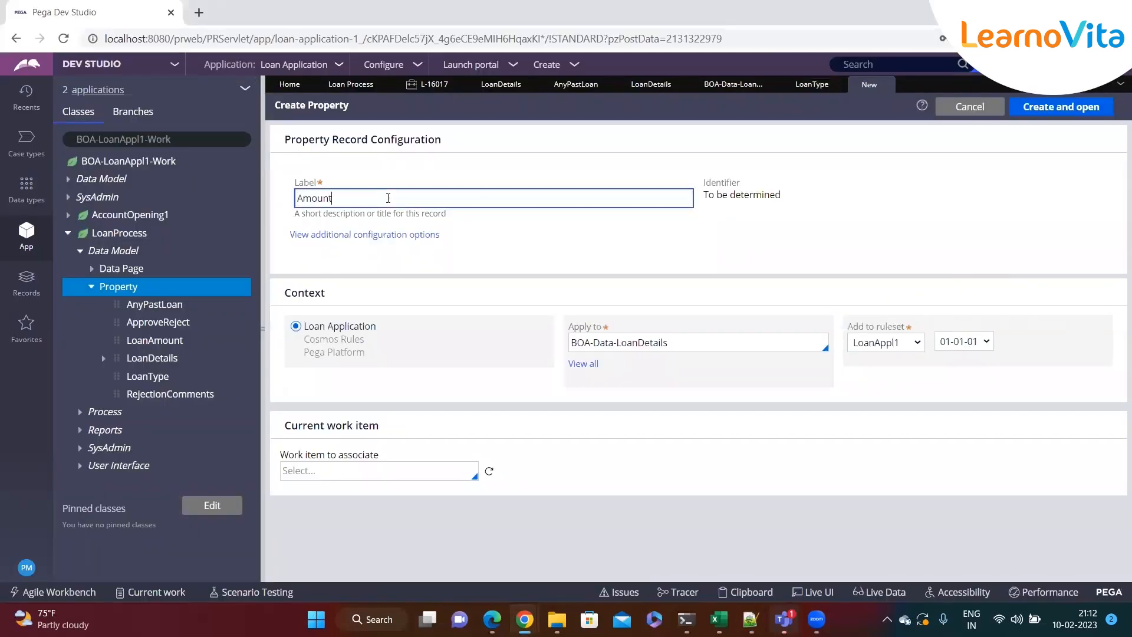
pyautogui.click(1058, 109)
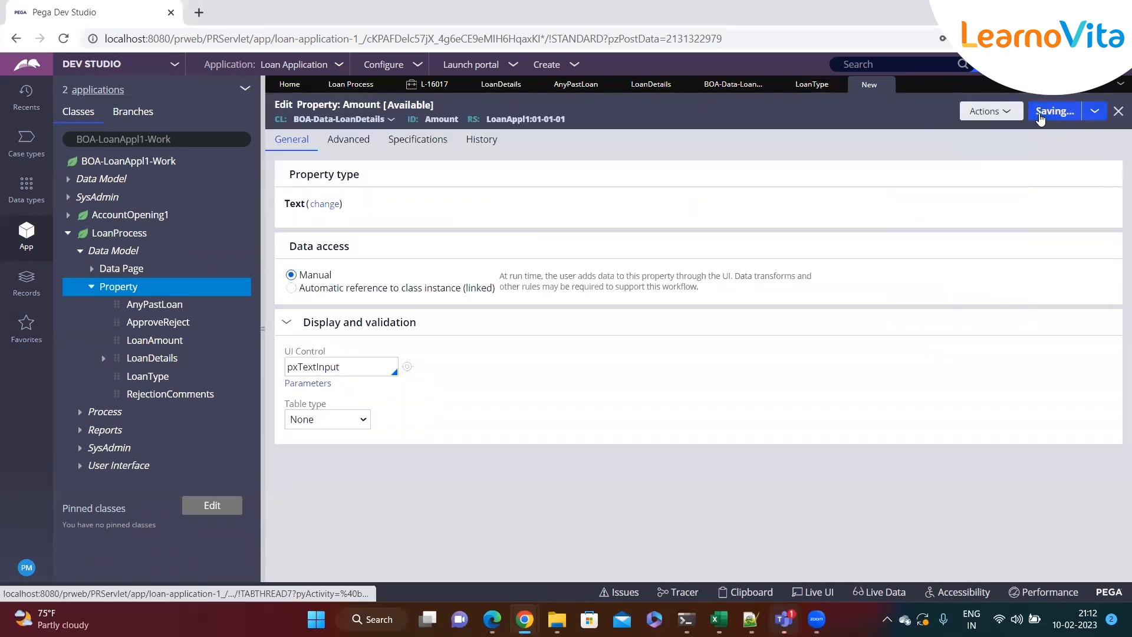
# - Create and save a property labelled EMI that applies to the class BOA-Data-LoanDetails
pyautogui.click(1010, 114)
pyautogui.click(943, 307)
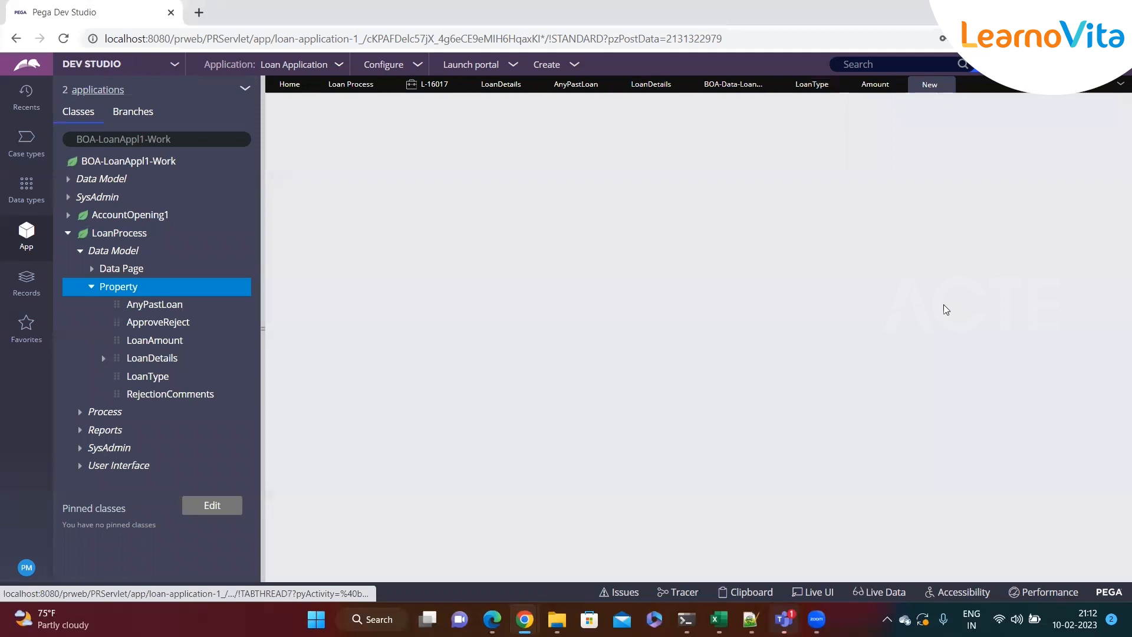
pyautogui.hotkey('alt', 'Tab')
pyautogui.hotkey('alt', 'Tab')
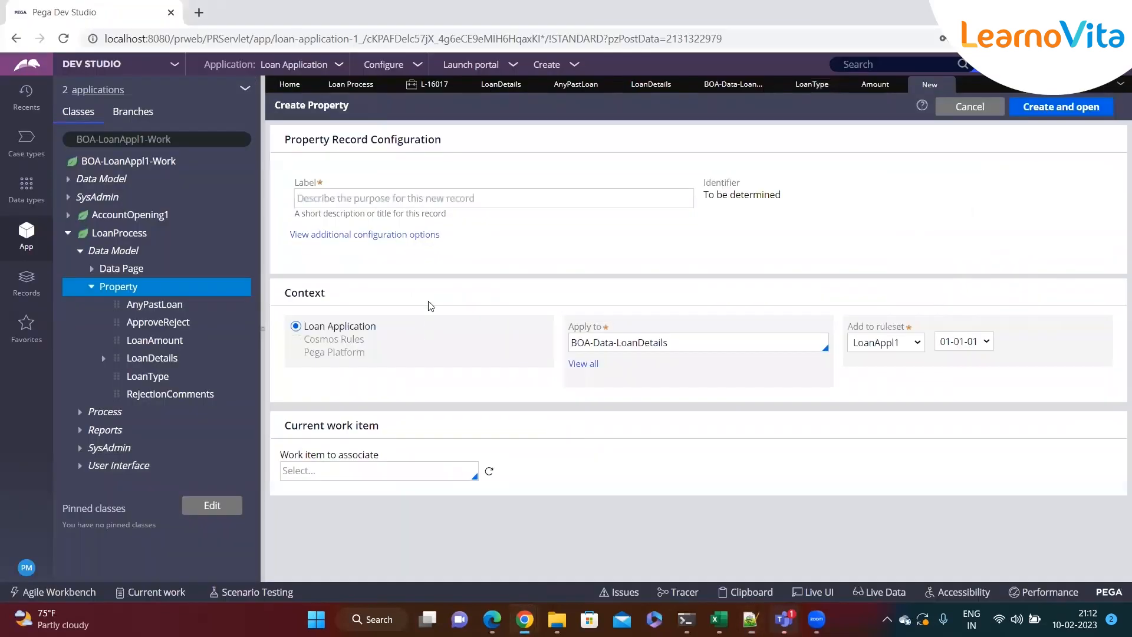
pyautogui.click(380, 203)
pyautogui.write('EMI')
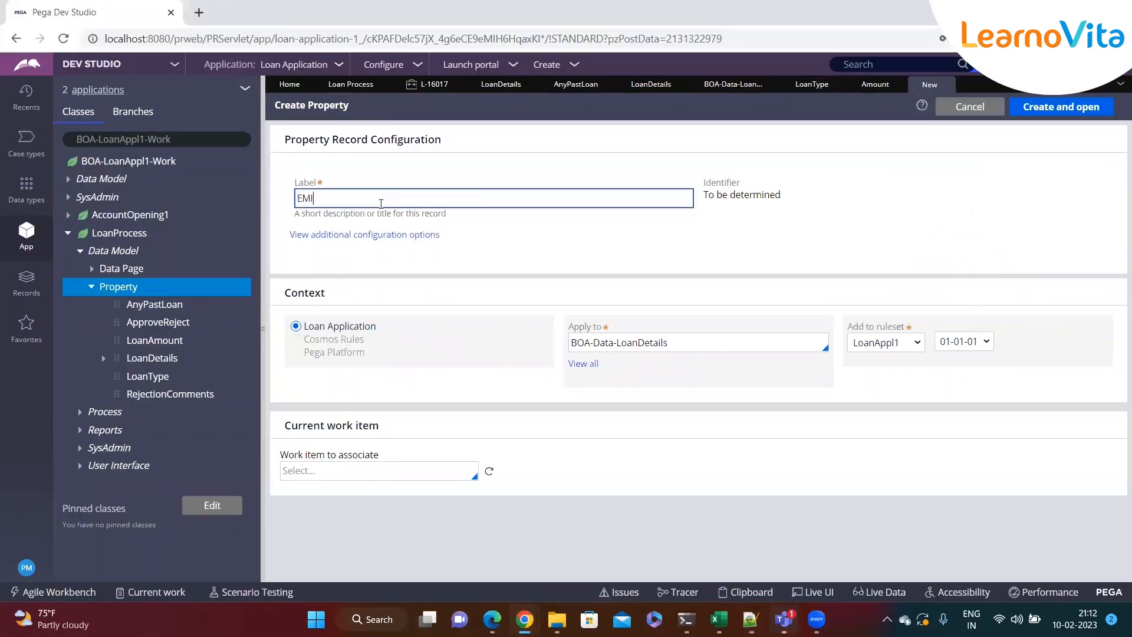
pyautogui.click(857, 223)
pyautogui.click(1034, 101)
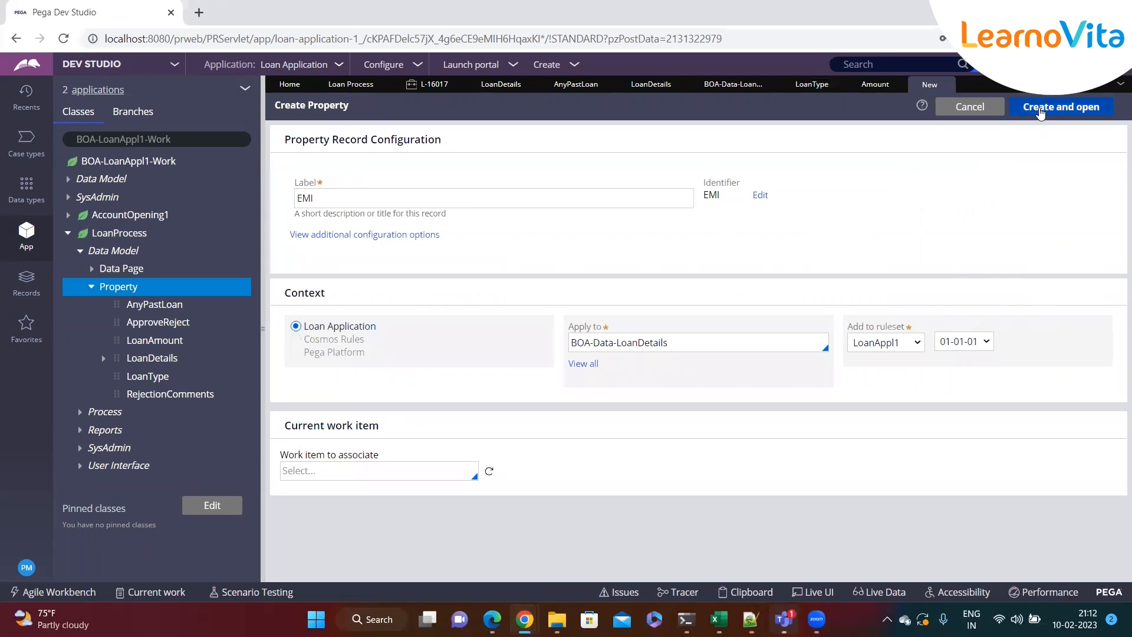
pyautogui.click(1039, 107)
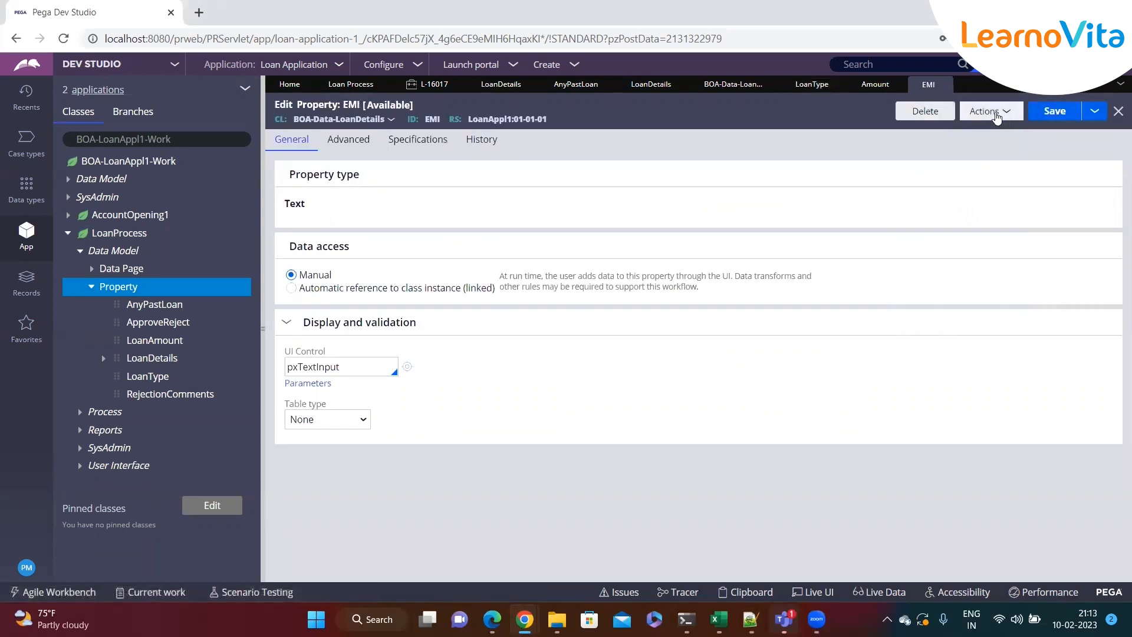
# - Check the notes for the next field, then create and save a Year of Loan property in BOA-Data-LoanDetails
pyautogui.click(1003, 112)
pyautogui.click(951, 305)
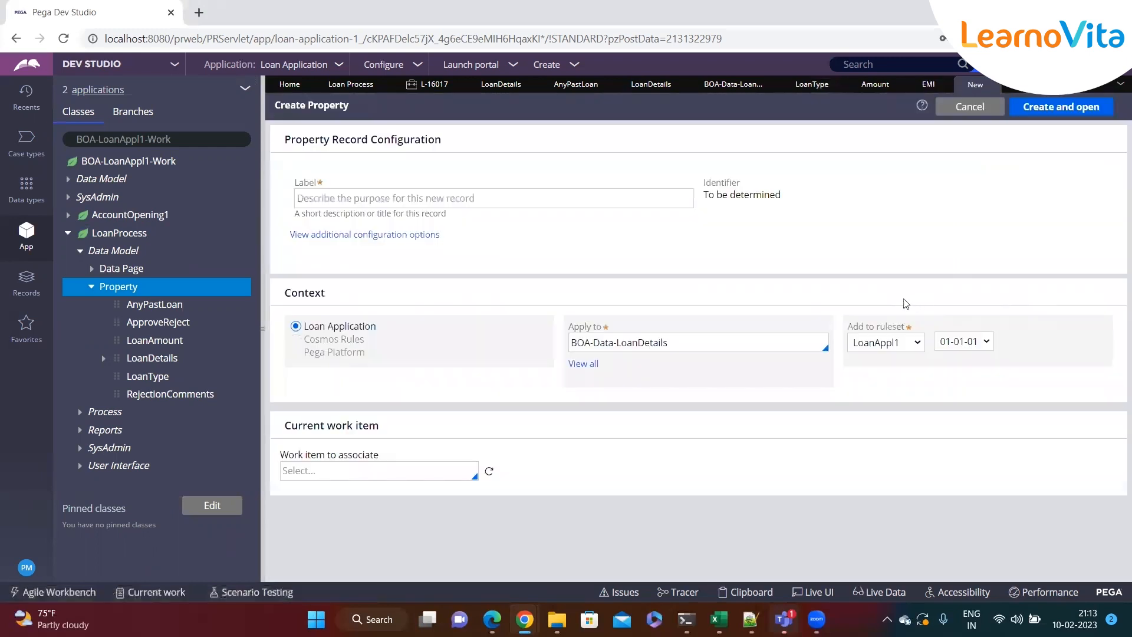
pyautogui.hotkey('alt', 'Tab')
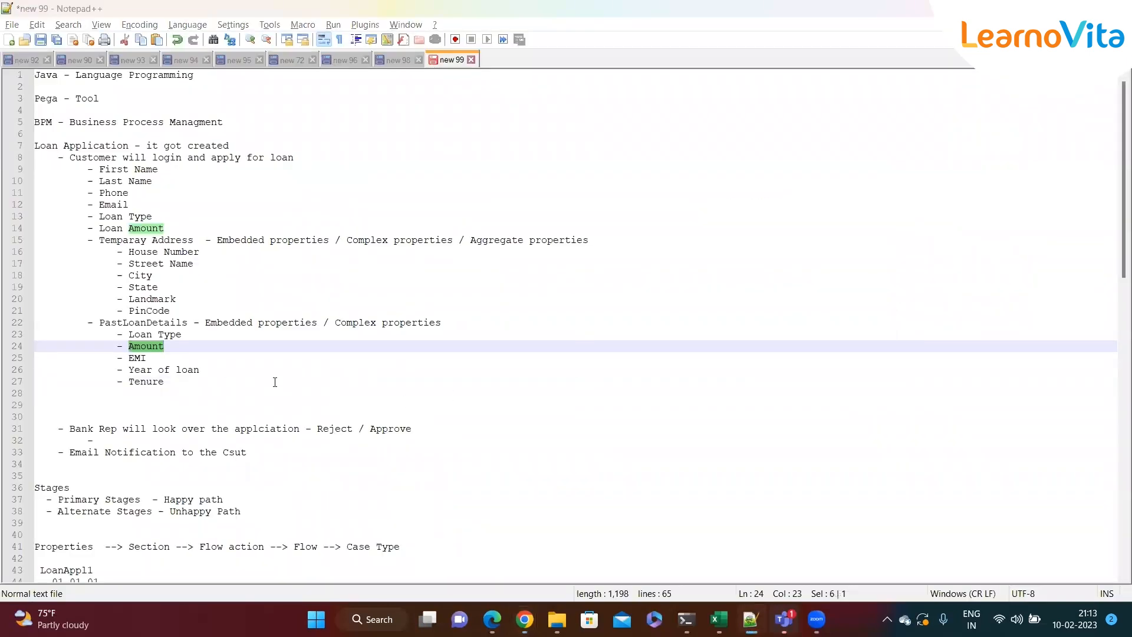
pyautogui.hotkey('alt', 'Tab')
pyautogui.click(414, 196)
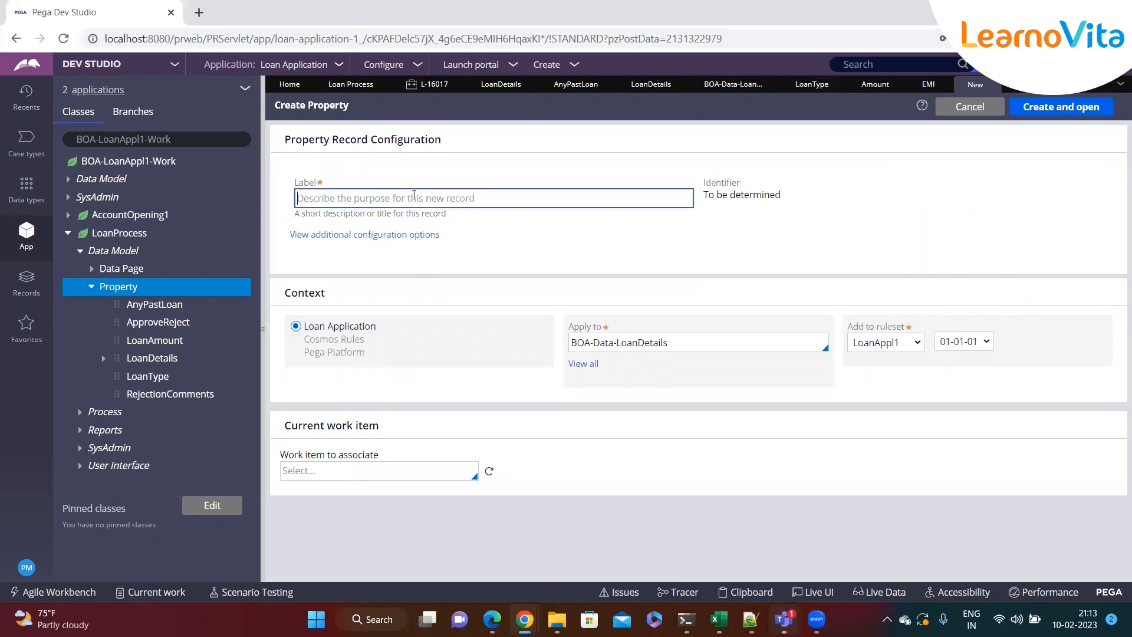
pyautogui.write('Year of Loan')
pyautogui.click(1001, 222)
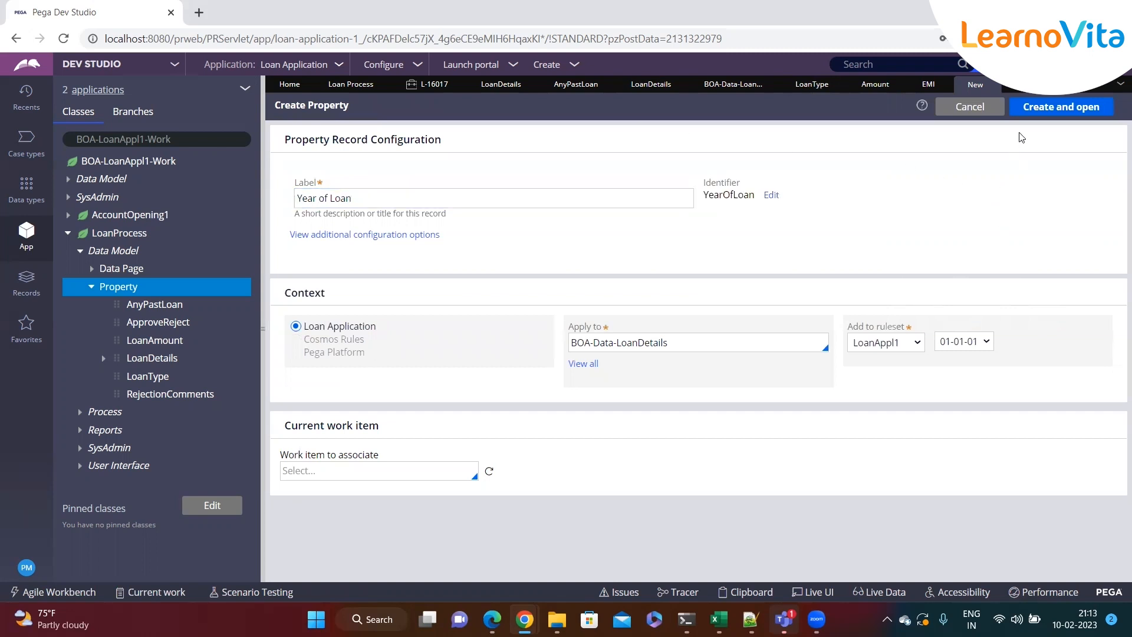
pyautogui.click(1038, 107)
pyautogui.click(1056, 110)
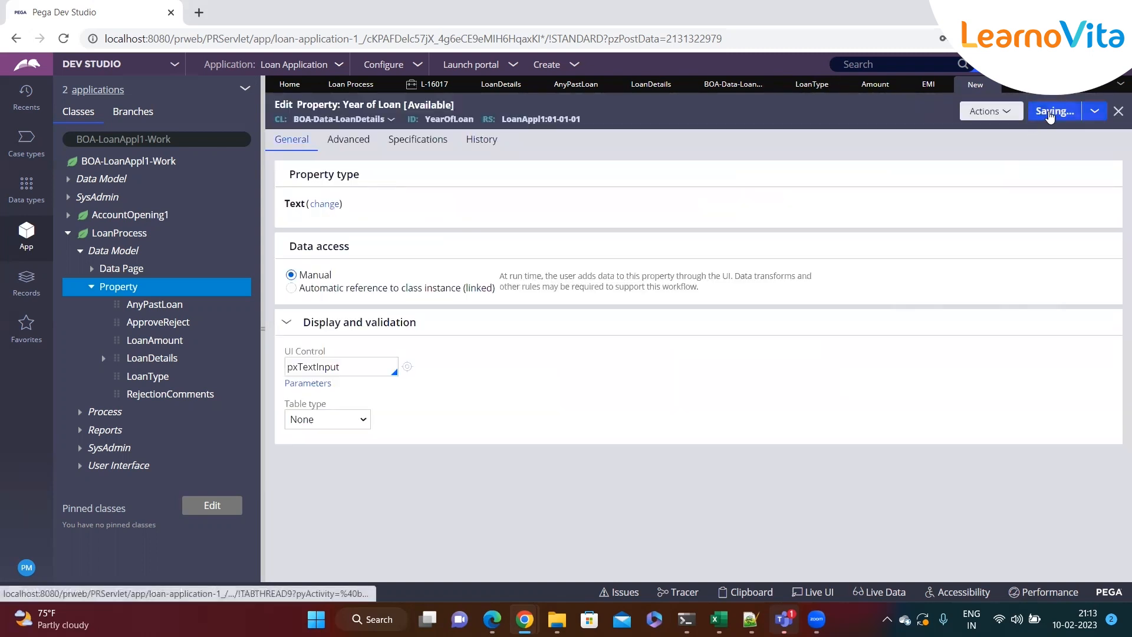
# - Look up the last past loan field in the notes, then create and save a Tenure property in BOA-Data-LoanDetails
pyautogui.hotkey('alt', 'Tab')
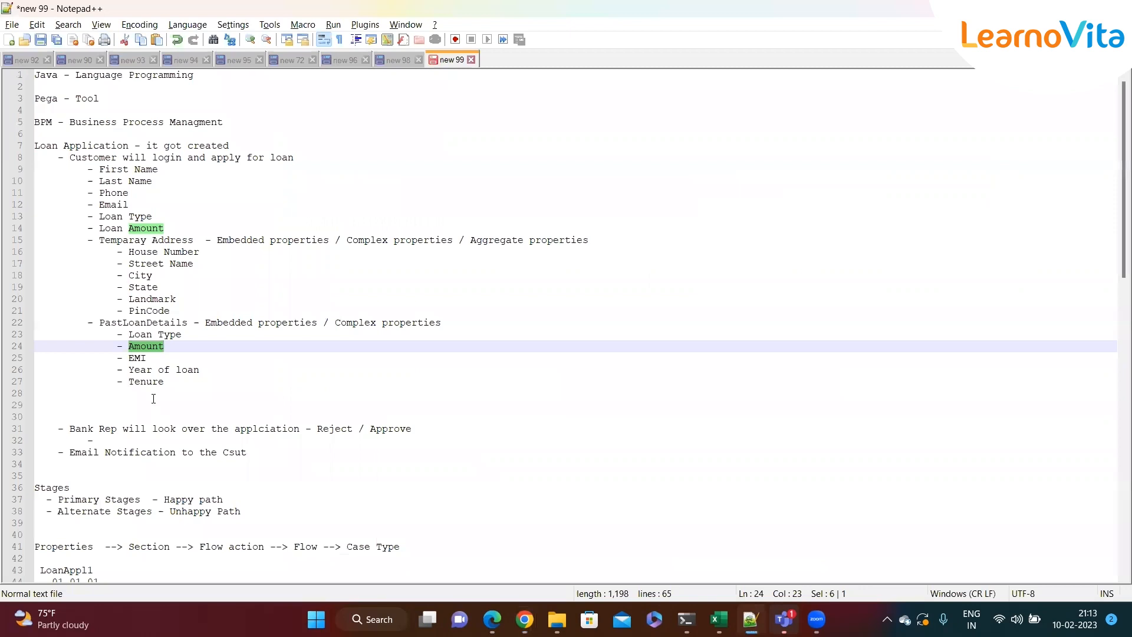
pyautogui.doubleClick(146, 382)
pyautogui.hotkey('alt', 'Tab')
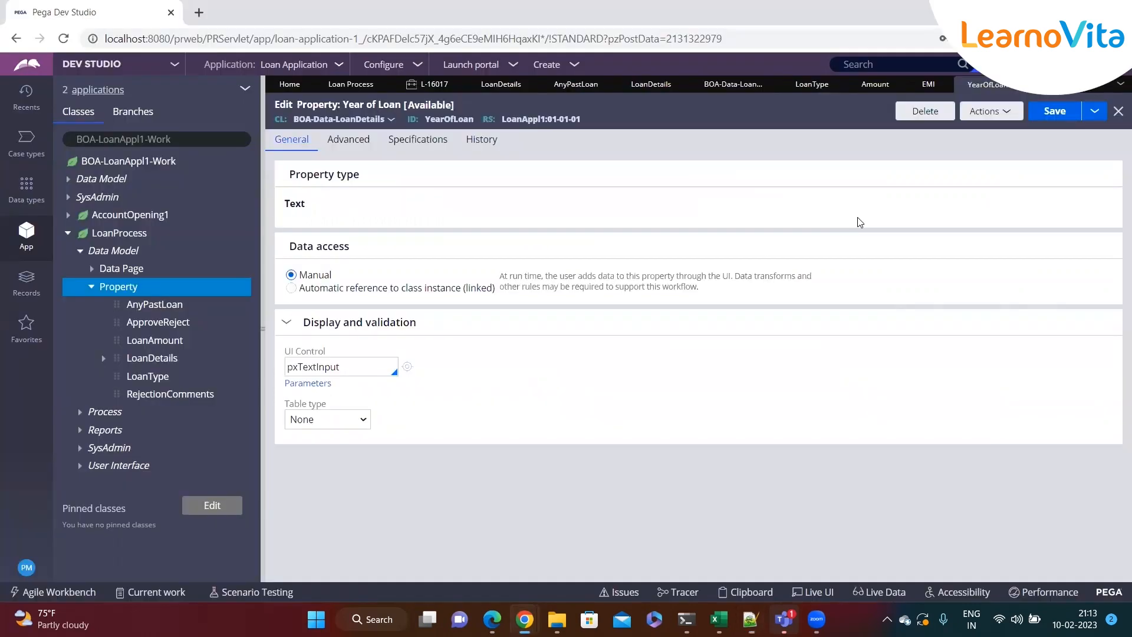
pyautogui.click(997, 111)
pyautogui.click(929, 309)
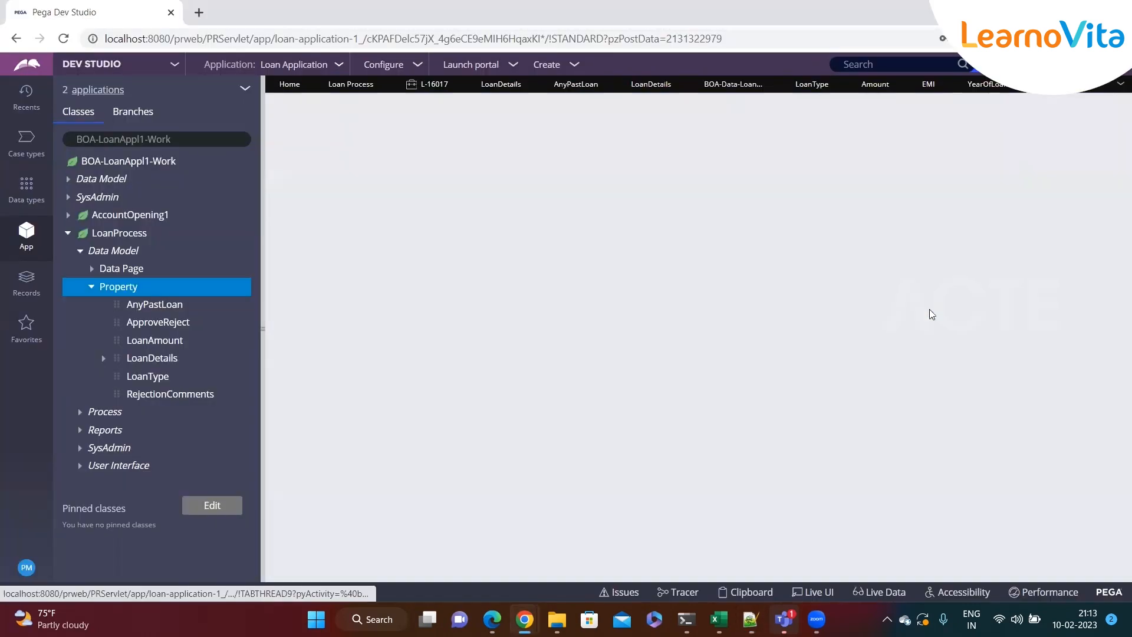
pyautogui.click(612, 342)
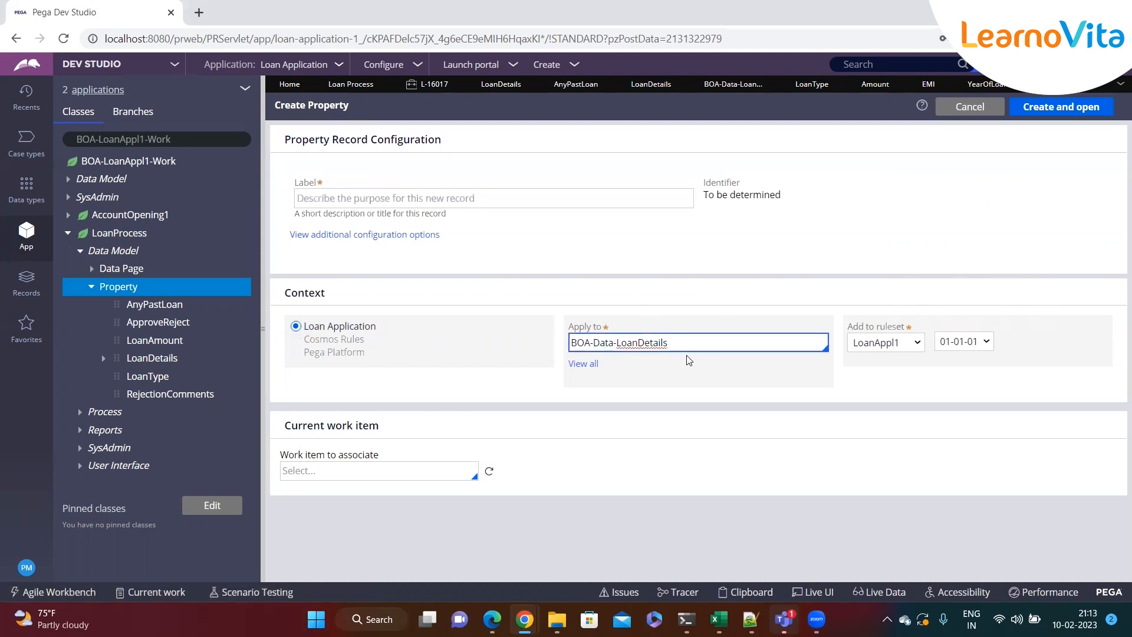
pyautogui.click(446, 199)
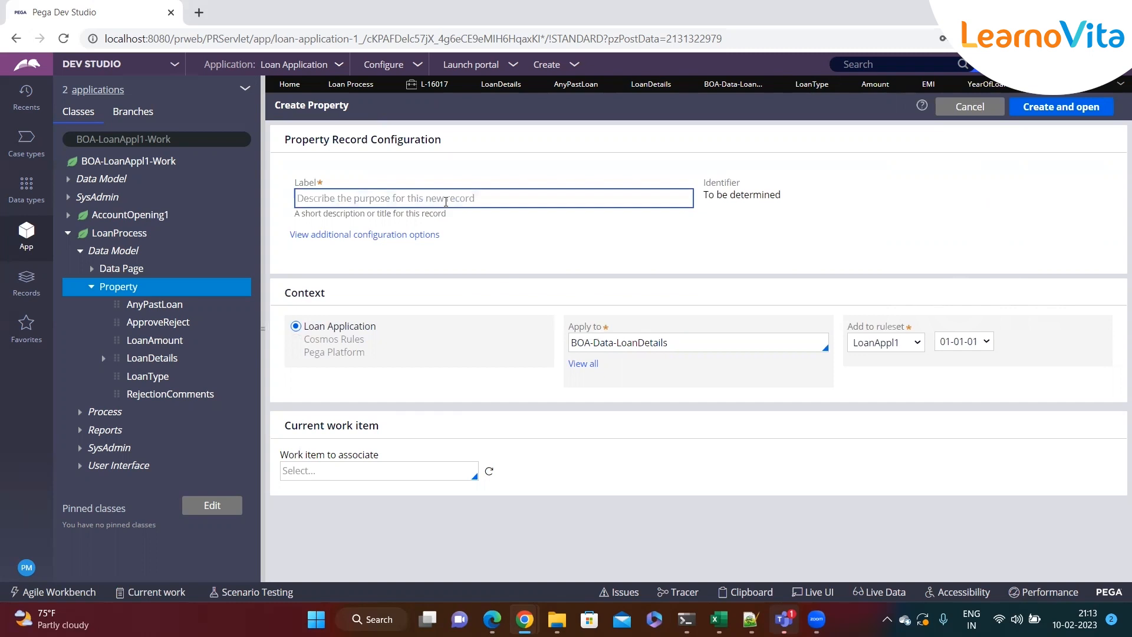
pyautogui.write('Tenure')
pyautogui.click(1029, 109)
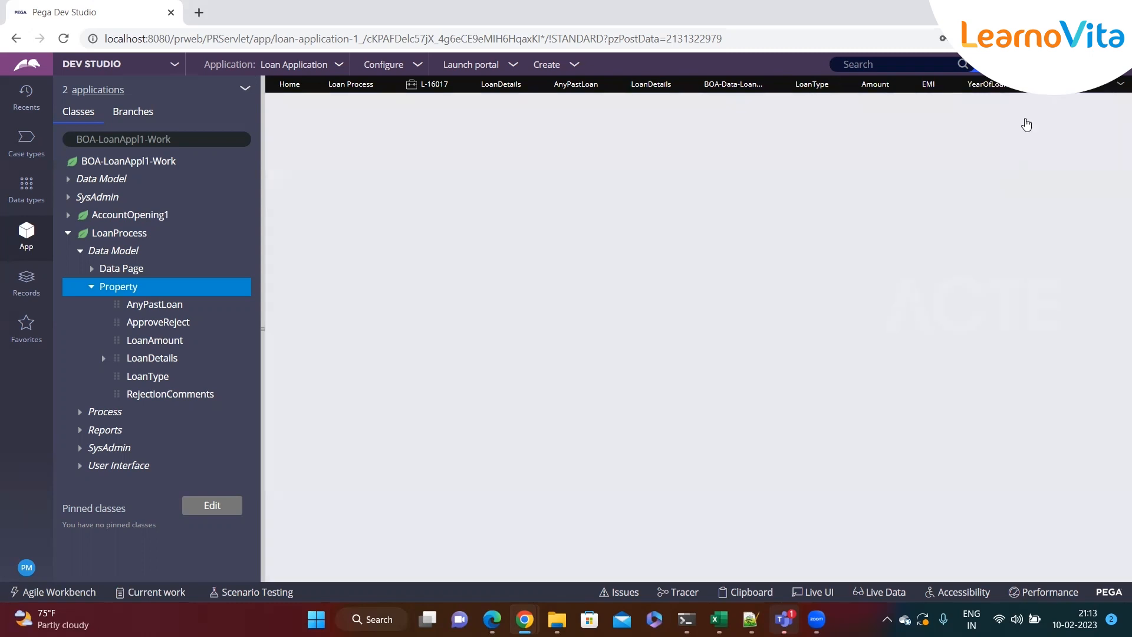
pyautogui.click(1052, 114)
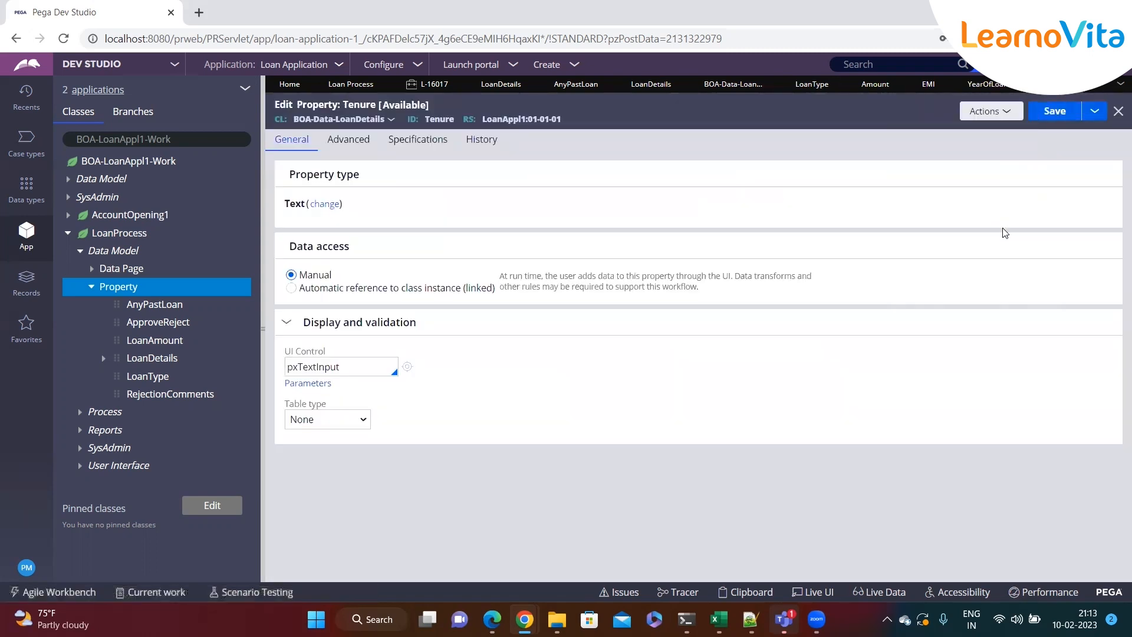
# - Refresh the application explorer and expand LoanProcess's data model down to the properties under LoanDetails
pyautogui.click(244, 89)
pyautogui.click(277, 110)
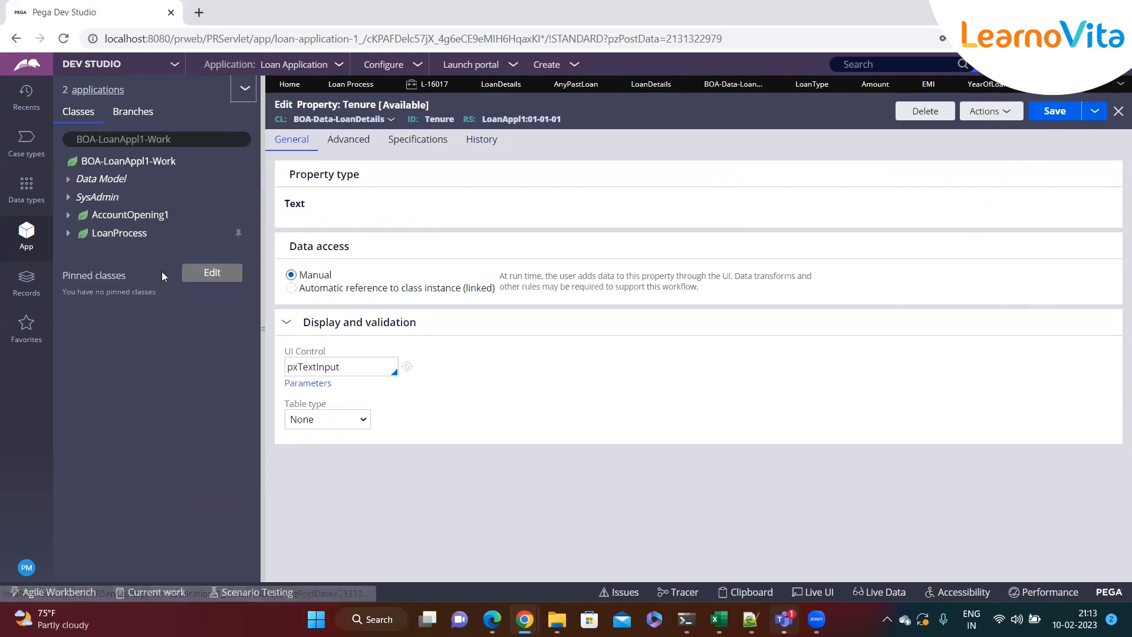
pyautogui.click(75, 234)
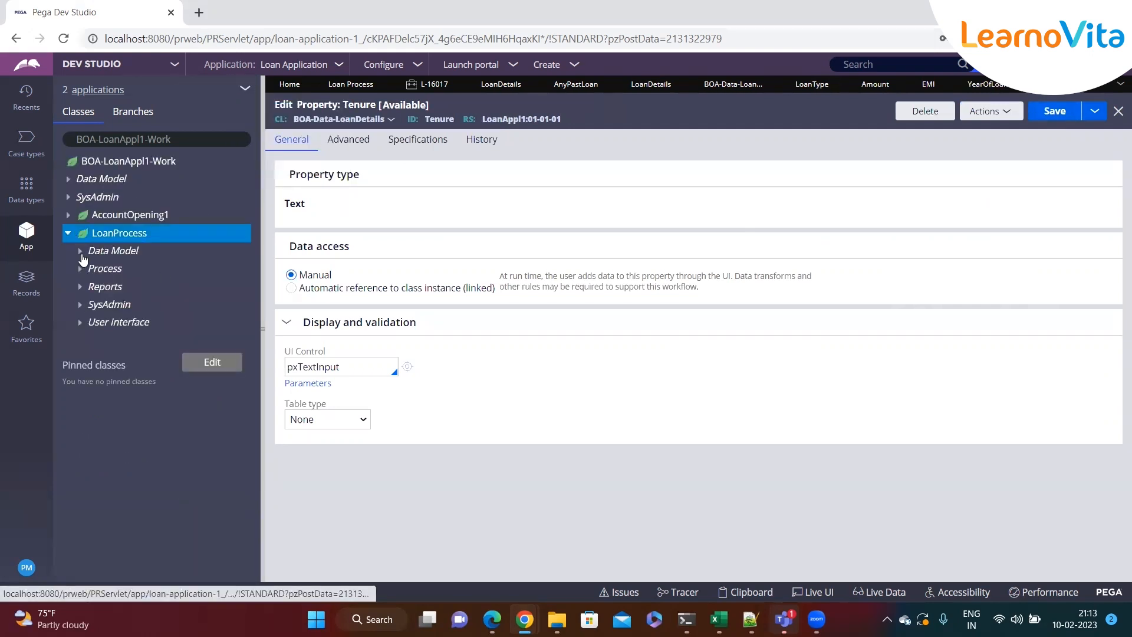
pyautogui.click(92, 286)
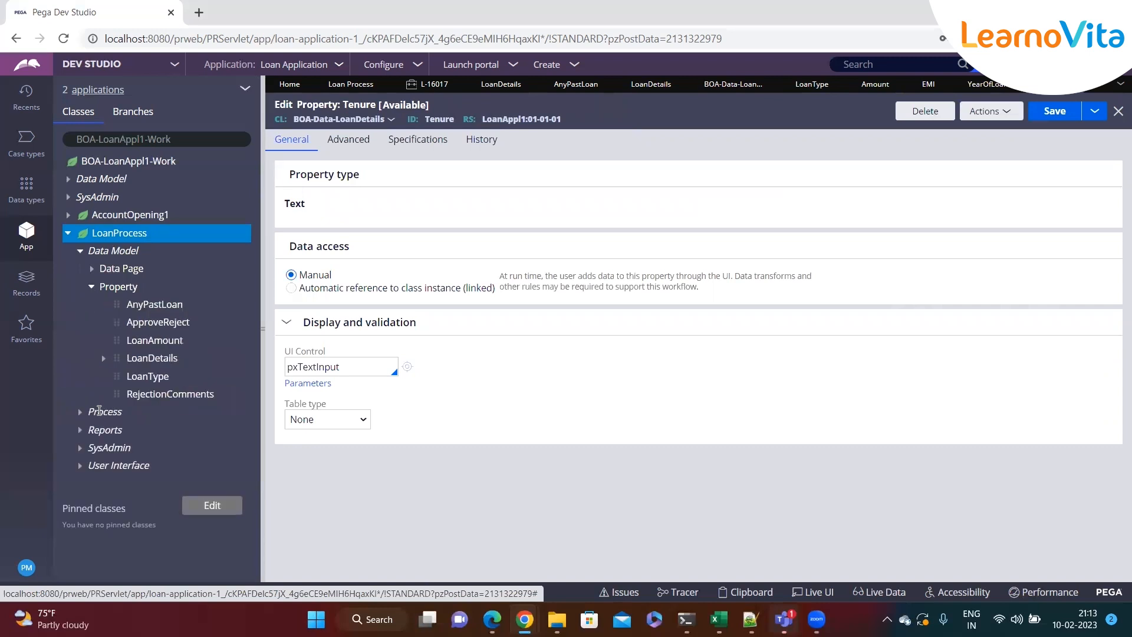
pyautogui.click(103, 359)
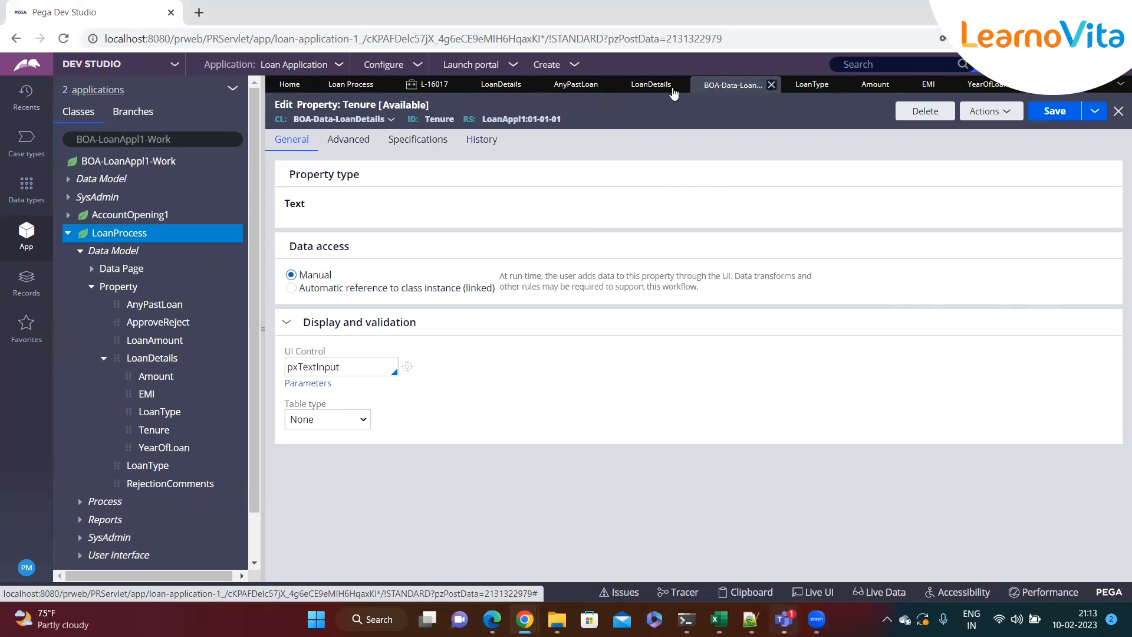
# - Return to the LoanDetails section and submit the table's layout properties with source Property and list .LoanDetails
pyautogui.click(501, 85)
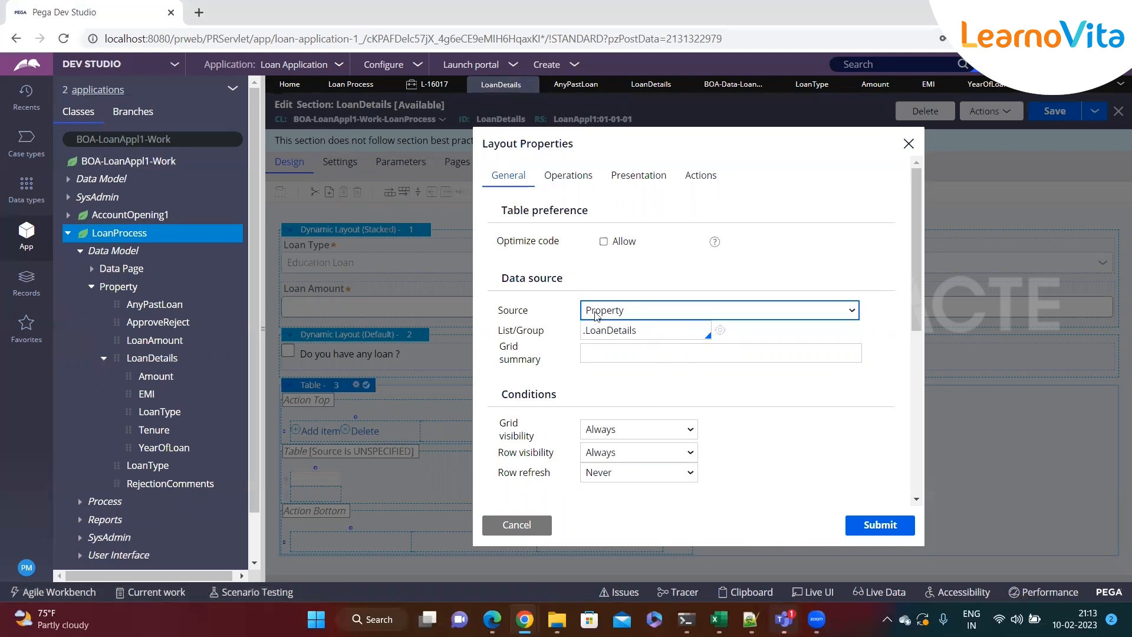
pyautogui.moveTo(499, 336)
pyautogui.mouseDown()
pyautogui.moveTo(544, 331)
pyautogui.moveTo(514, 329)
pyautogui.mouseUp()
pyautogui.click(524, 345)
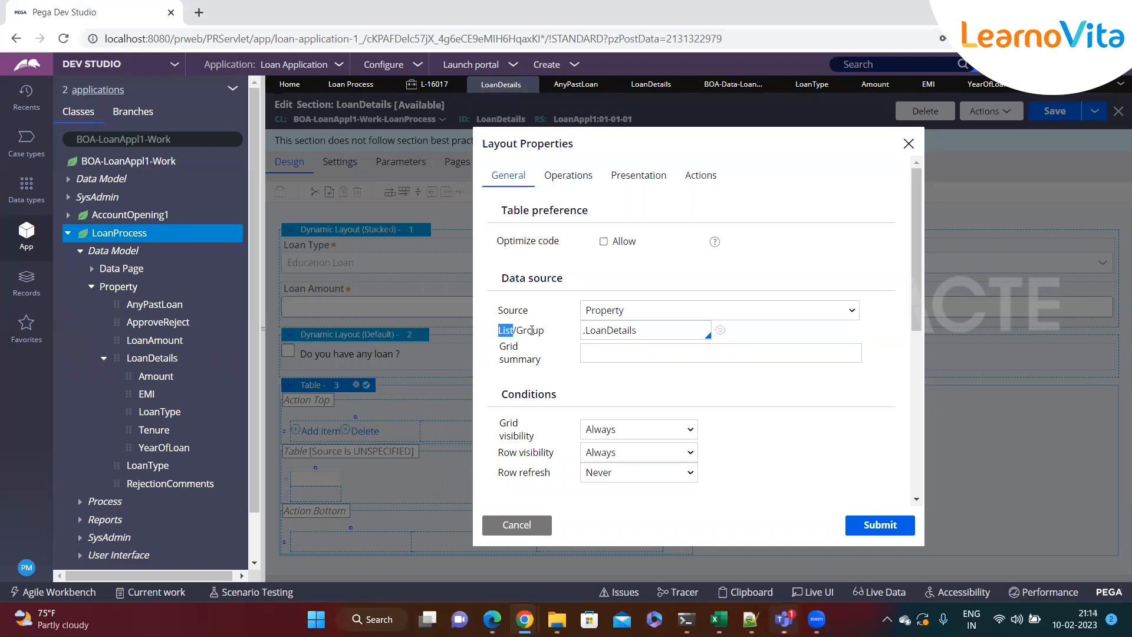
pyautogui.doubleClick(532, 330)
pyautogui.click(660, 334)
pyautogui.doubleClick(602, 332)
pyautogui.click(654, 334)
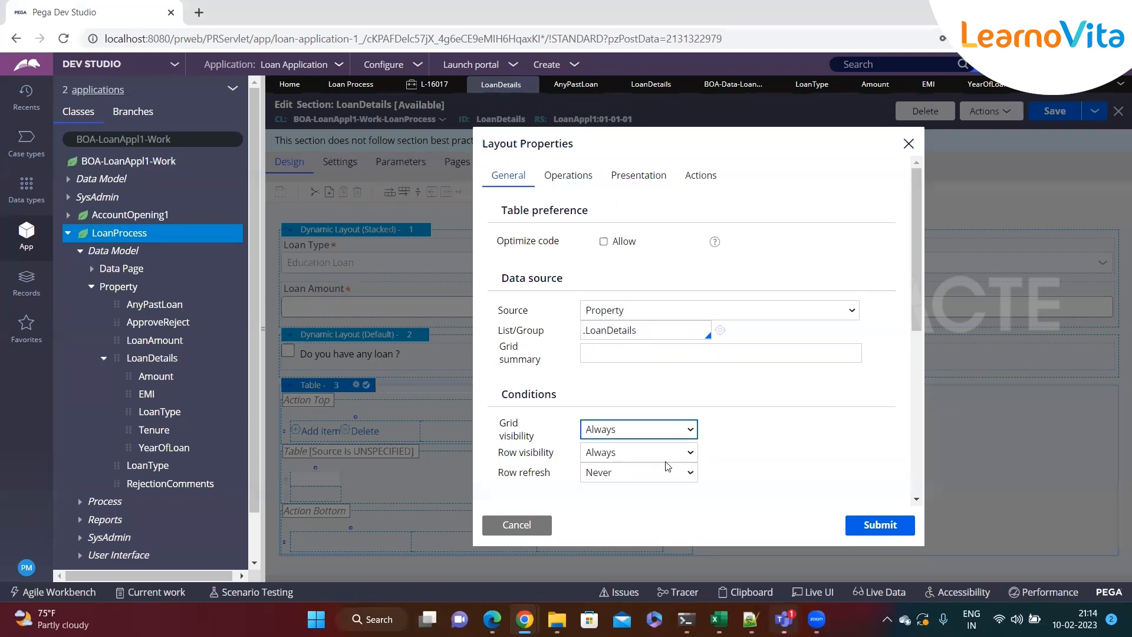
pyautogui.click(869, 527)
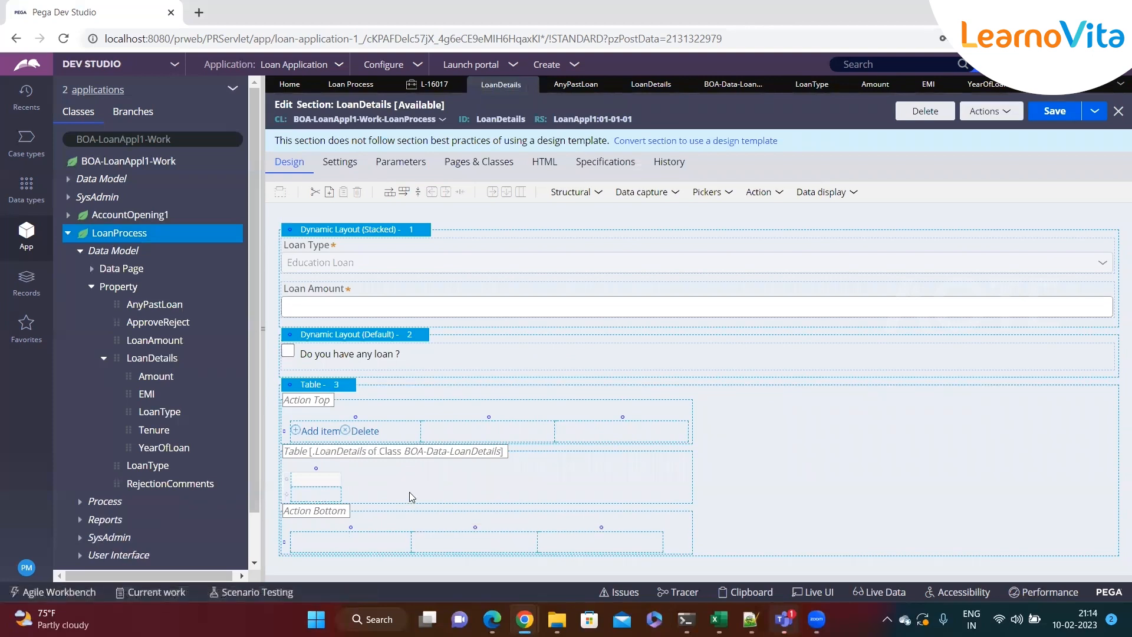
# - Add a text input control to the empty data cell of the LoanDetails table
pyautogui.click(314, 494)
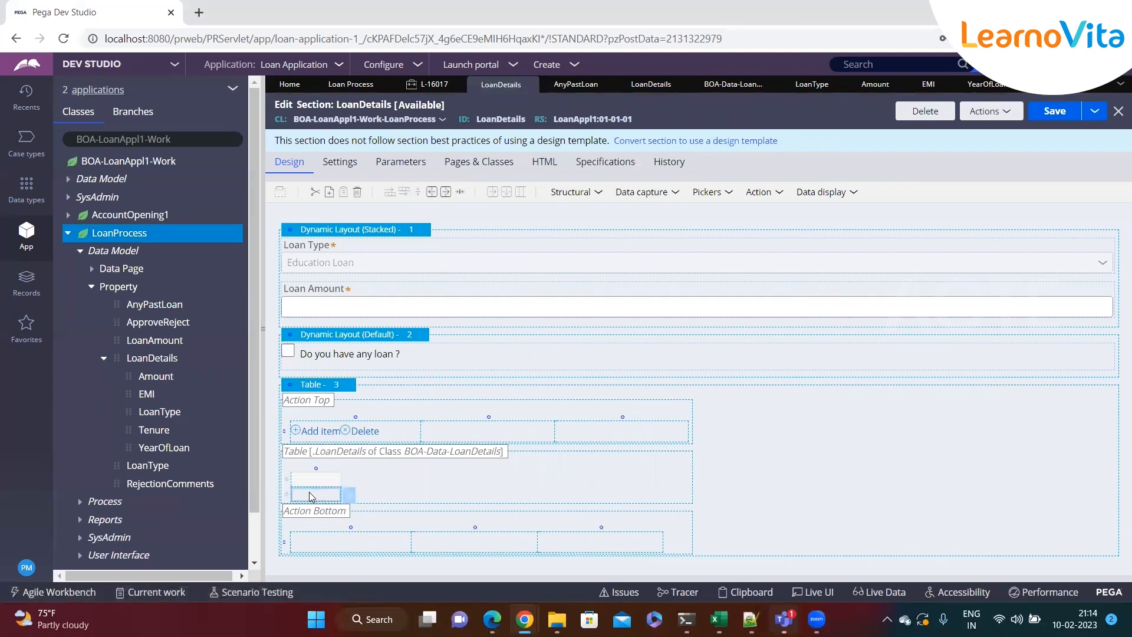
pyautogui.click(673, 193)
pyautogui.moveTo(709, 213); pyautogui.dragTo(334, 509)
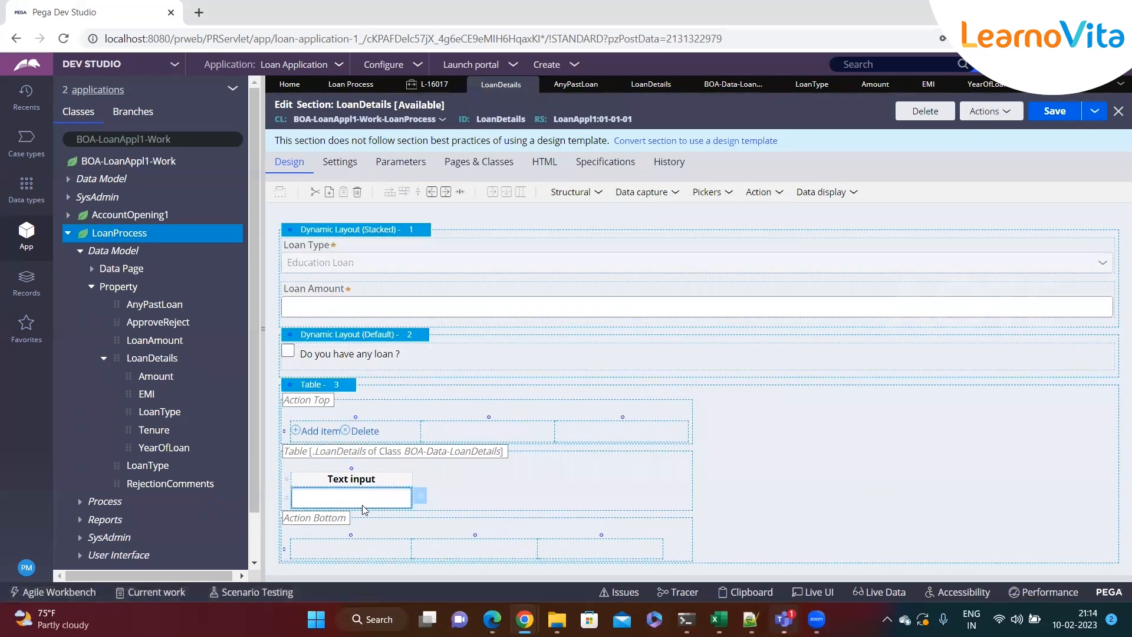
pyautogui.click(419, 497)
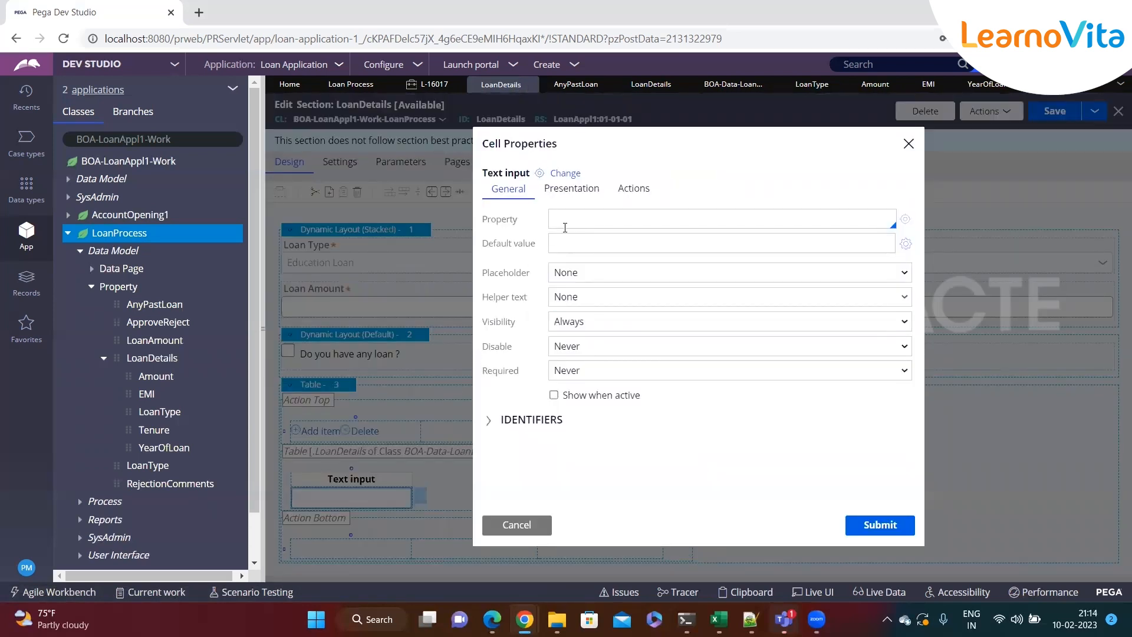
pyautogui.write('.')
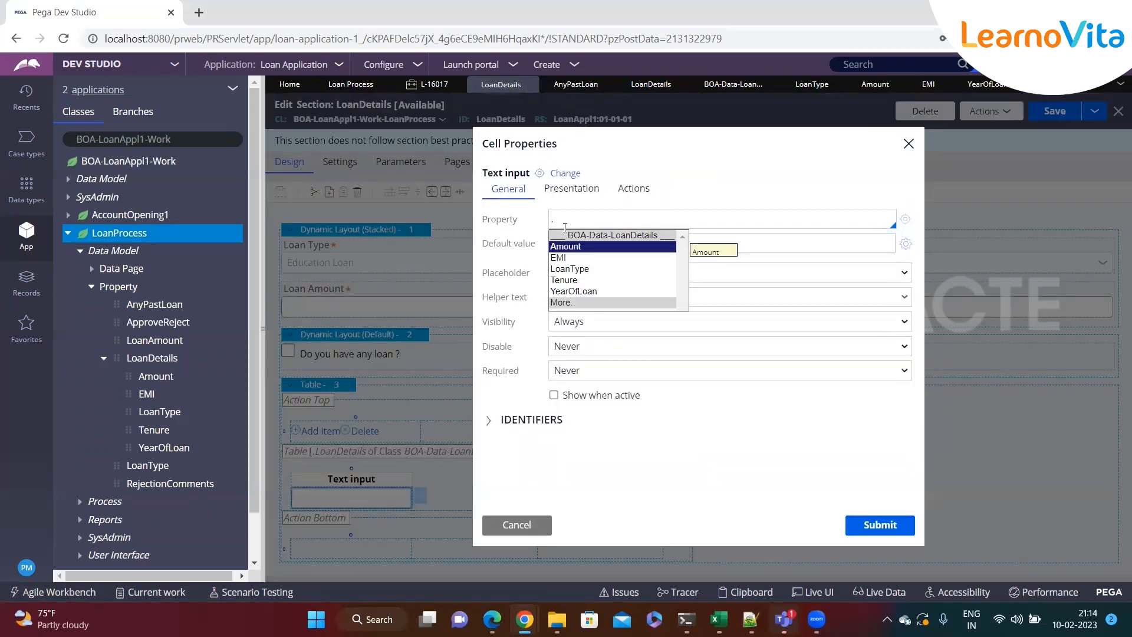
pyautogui.press('Down')
pyautogui.press('Down')
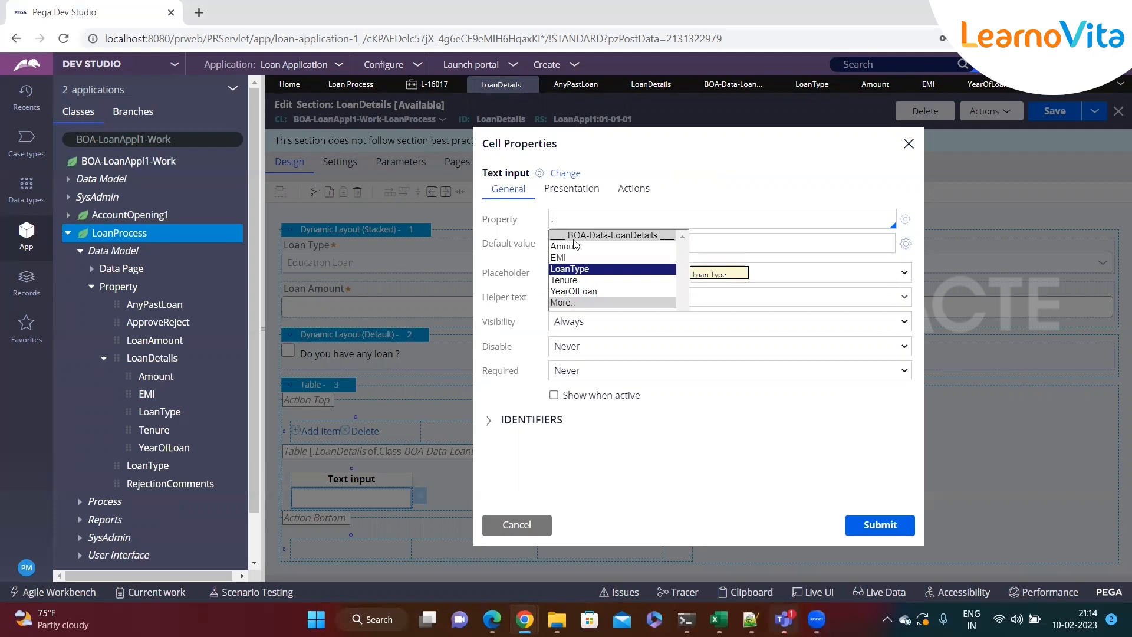
pyautogui.click(518, 524)
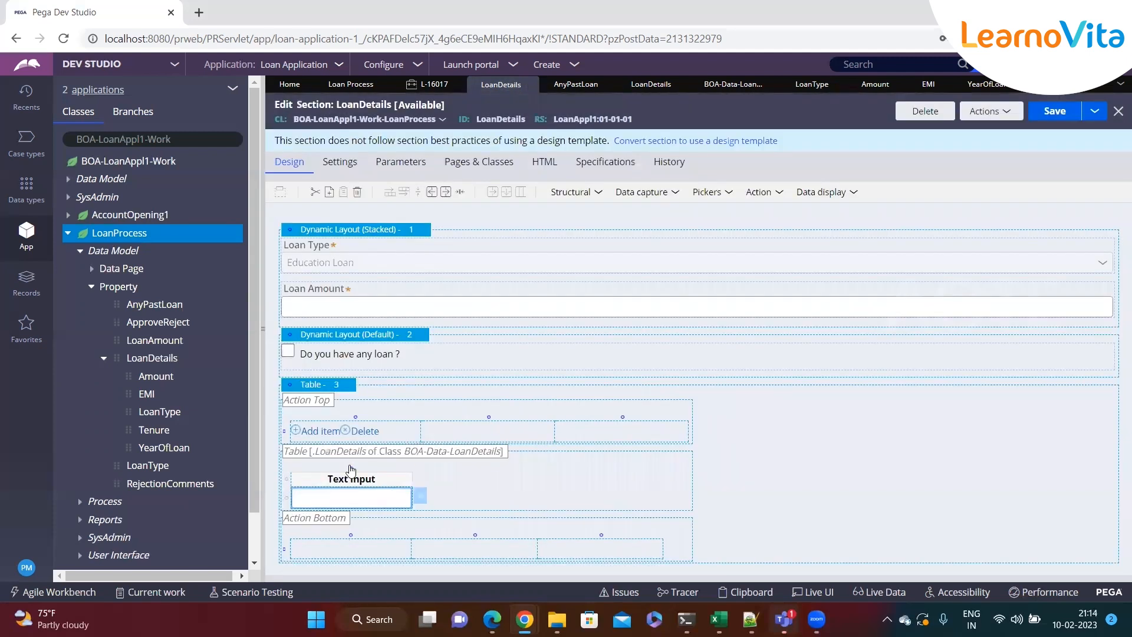
# - Clear the text input from the LoanDetails table's column and place a Dropdown control in its data cell
pyautogui.click(354, 471)
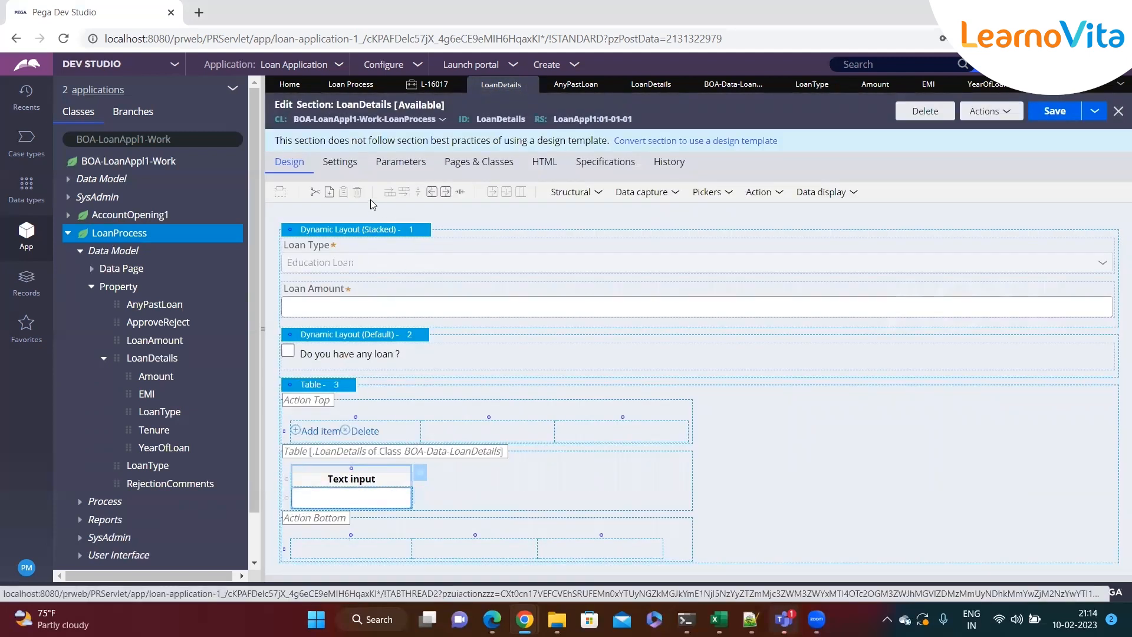
pyautogui.click(461, 192)
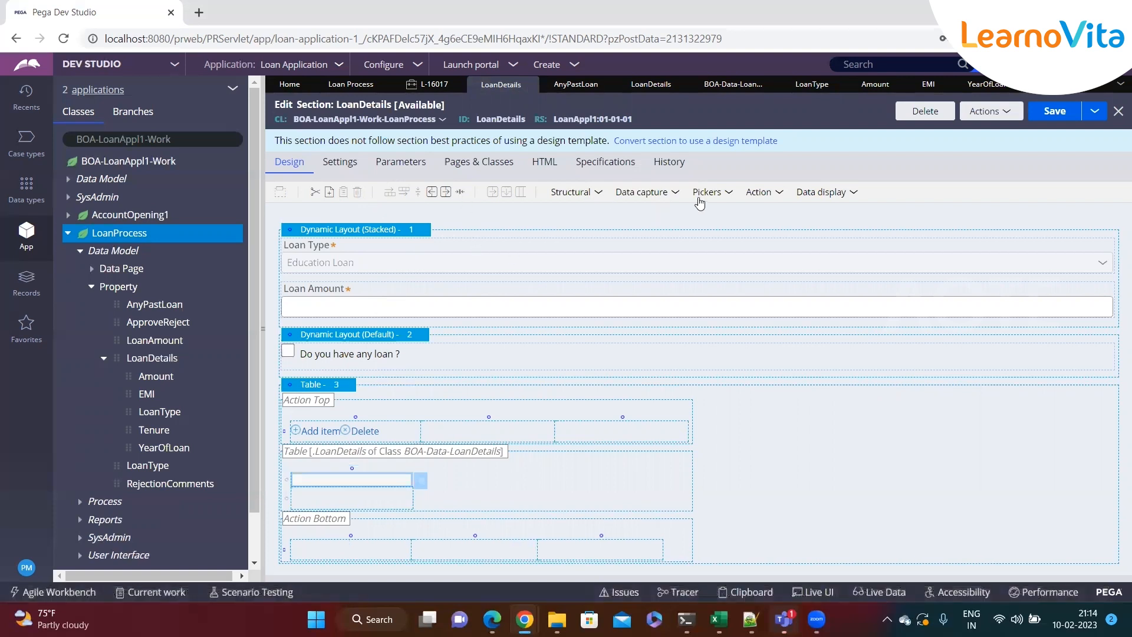
pyautogui.click(731, 195)
pyautogui.moveTo(737, 283); pyautogui.dragTo(366, 499)
# - Bind the table's dropdown to .LoanType, include the Select placeholder and submit its cell properties
pyautogui.click(421, 499)
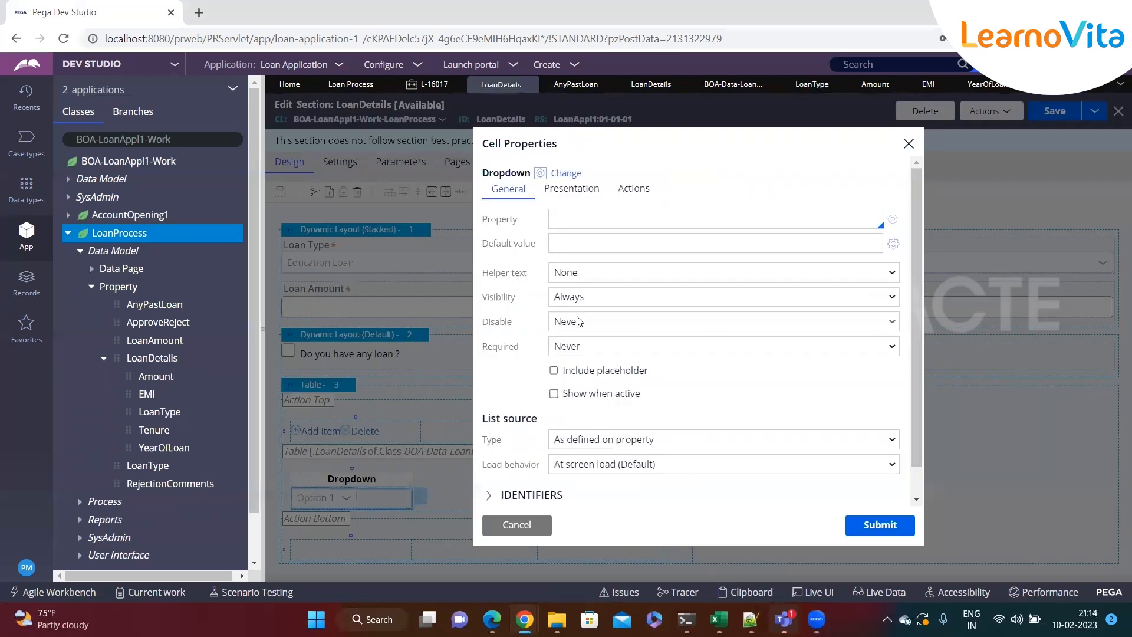
pyautogui.write('.')
pyautogui.press('Down')
pyautogui.press('Down')
pyautogui.press('Down')
pyautogui.press('Return')
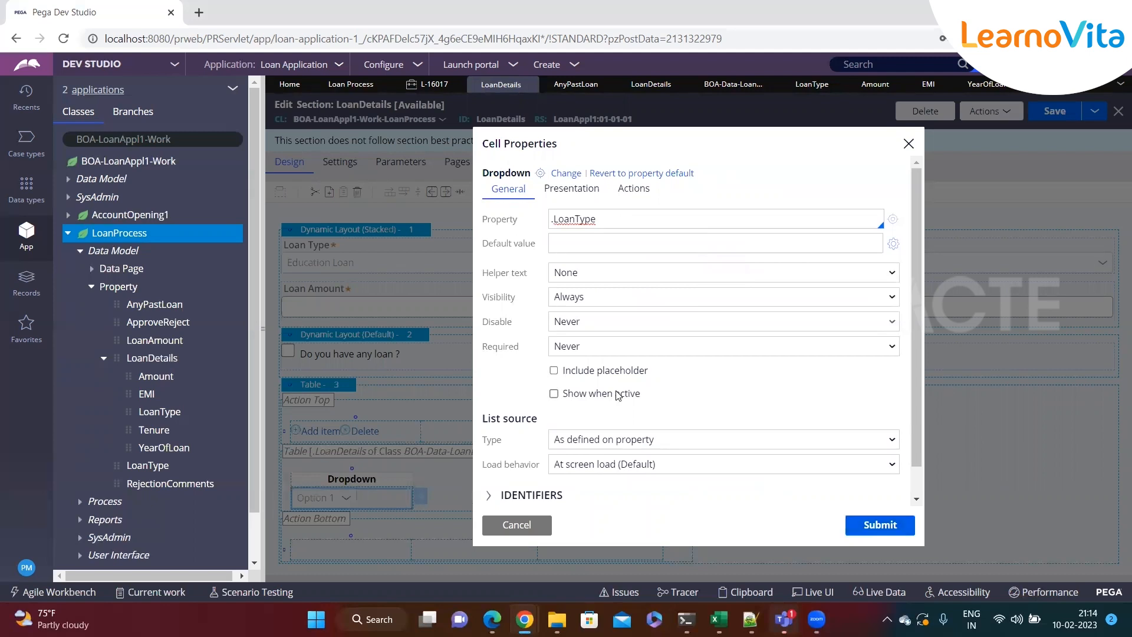
pyautogui.click(553, 370)
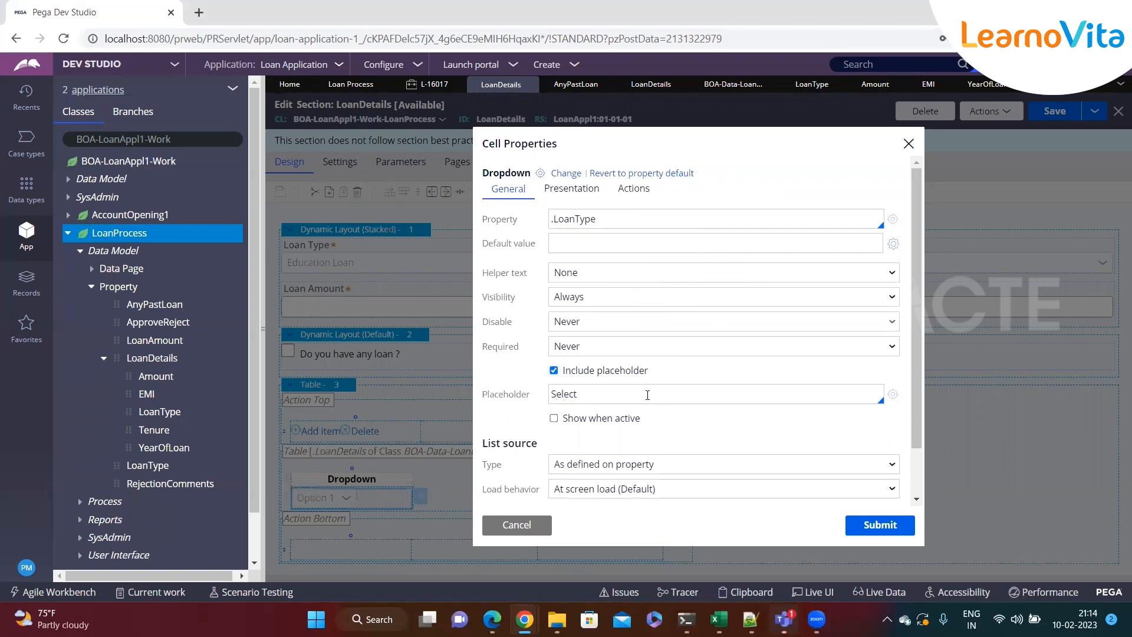
pyautogui.click(881, 525)
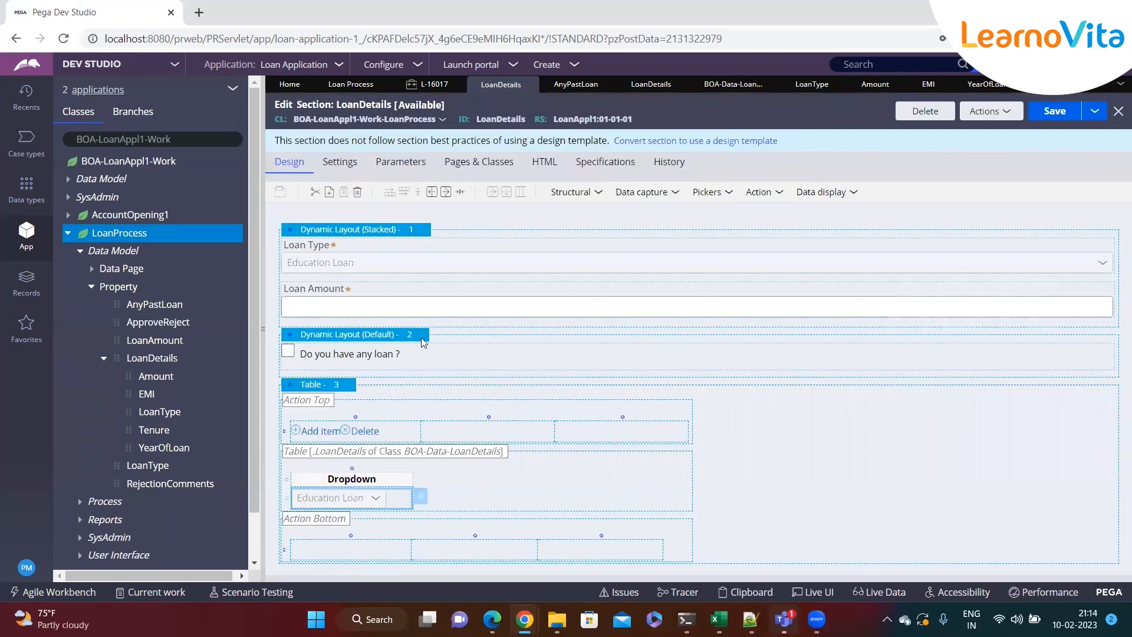
# - Insert a second column after the dropdown column and add a text input to its data cell
pyautogui.click(460, 200)
pyautogui.click(453, 500)
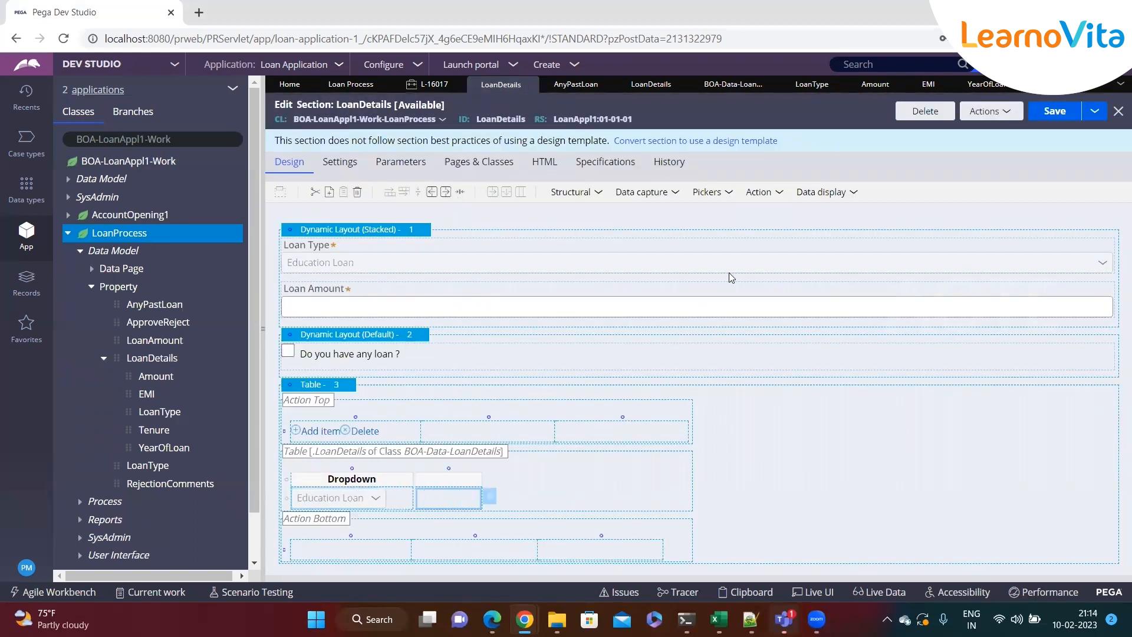
pyautogui.click(675, 192)
pyautogui.moveTo(684, 212); pyautogui.dragTo(463, 503)
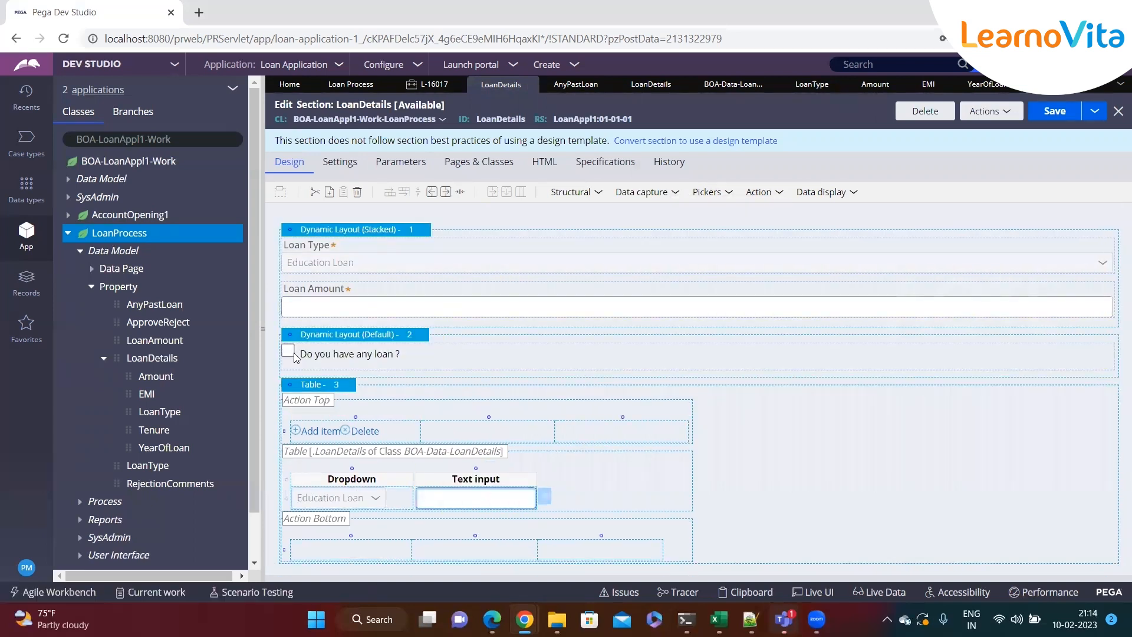
# - Collapse the application explorer and bind the second column's text input to .Amount
pyautogui.click(261, 330)
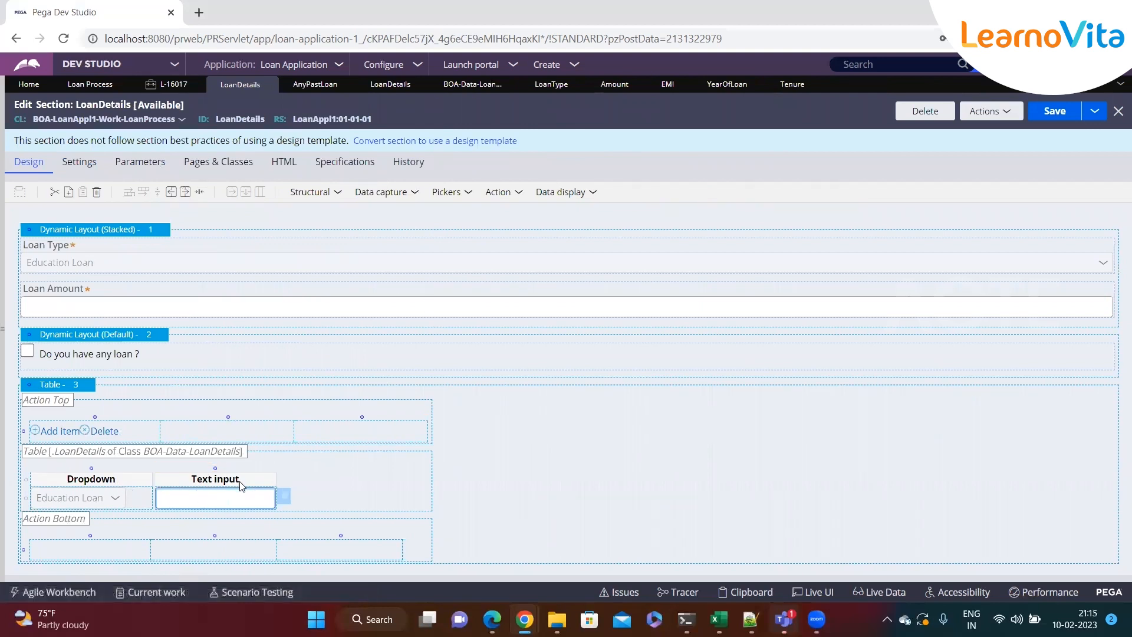
pyautogui.click(285, 495)
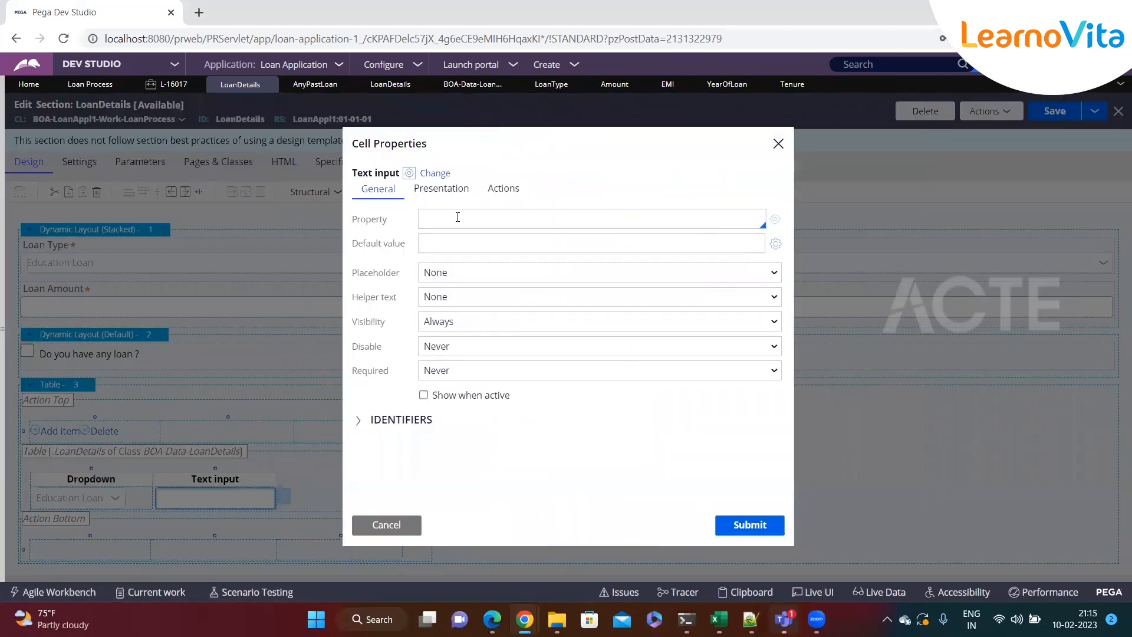
pyautogui.write('.')
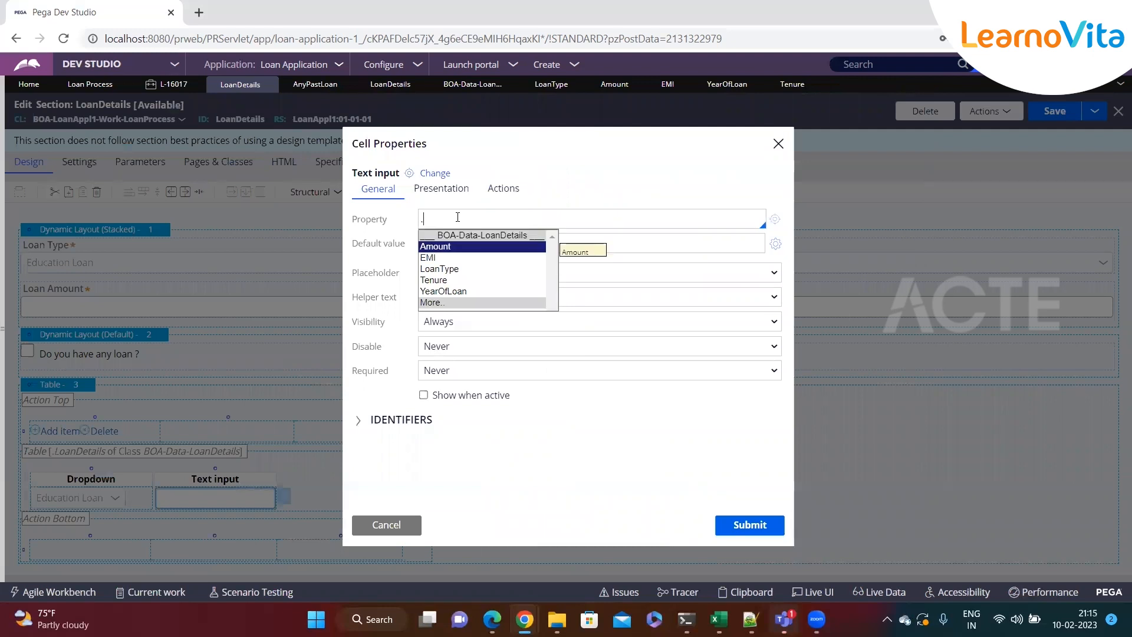
pyautogui.press('Return')
pyautogui.click(749, 524)
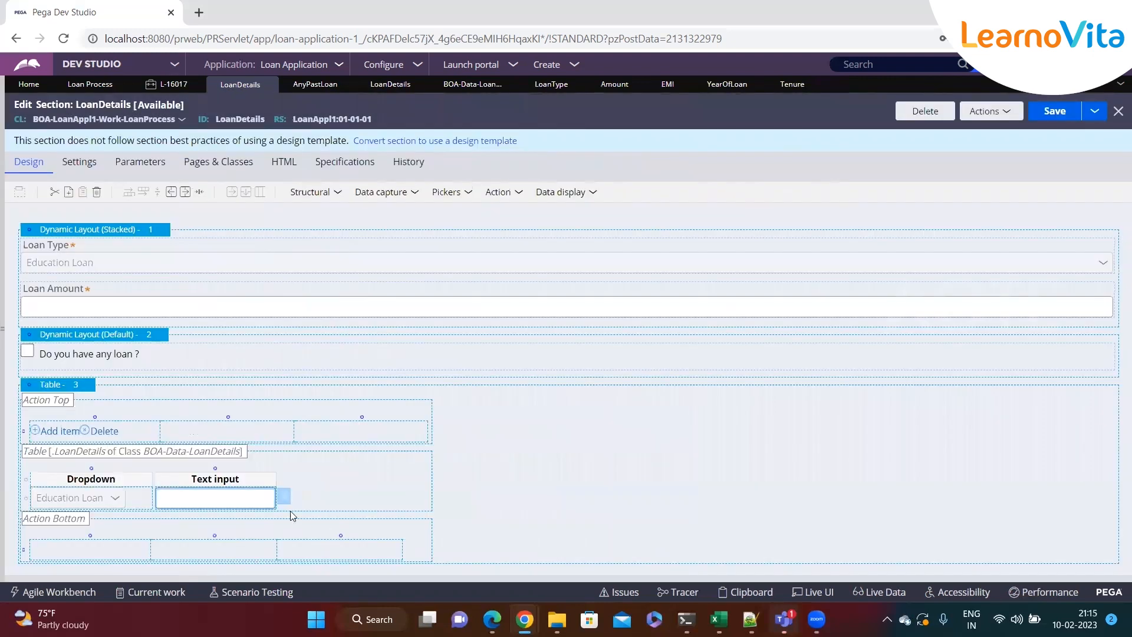
# - Rename the second column's header to Loan Amount
pyautogui.click(216, 482)
pyautogui.press('BackSpace')
pyautogui.press('BackSpace')
pyautogui.press('BackSpace')
pyautogui.press('BackSpace')
pyautogui.press('BackSpace')
pyautogui.write('Loan Amount')
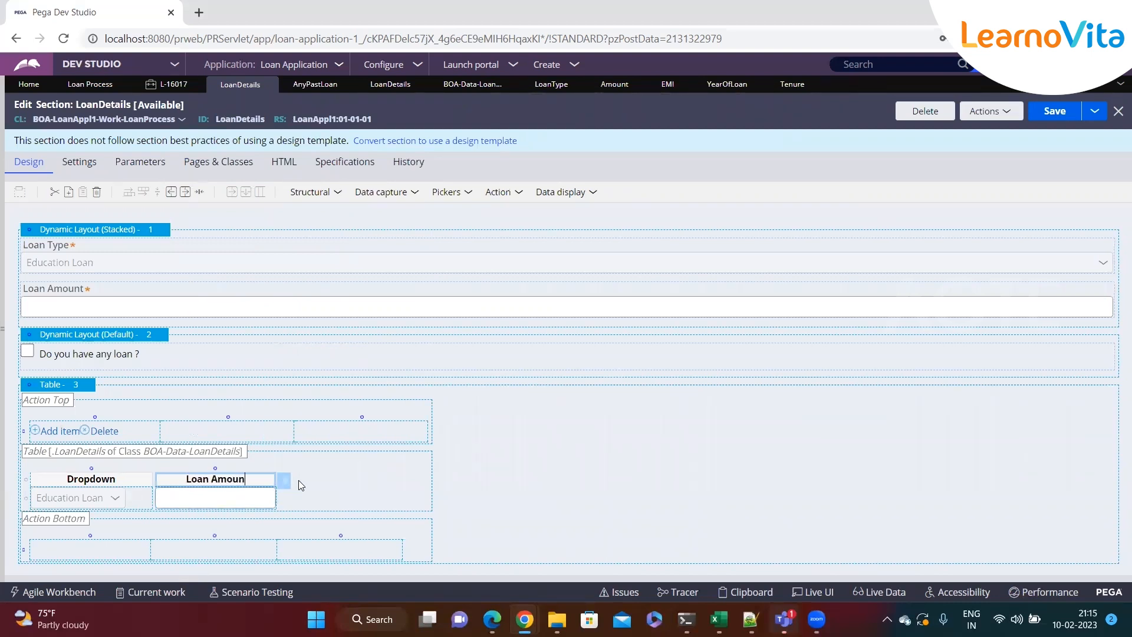
# - Rename the dropdown column's header to Loan Type
pyautogui.click(63, 478)
pyautogui.press('Delete')
pyautogui.press('Delete')
pyautogui.press('Delete')
pyautogui.press('Delete')
pyautogui.press('Delete')
pyautogui.press('Delete')
pyautogui.write('Loan Type')
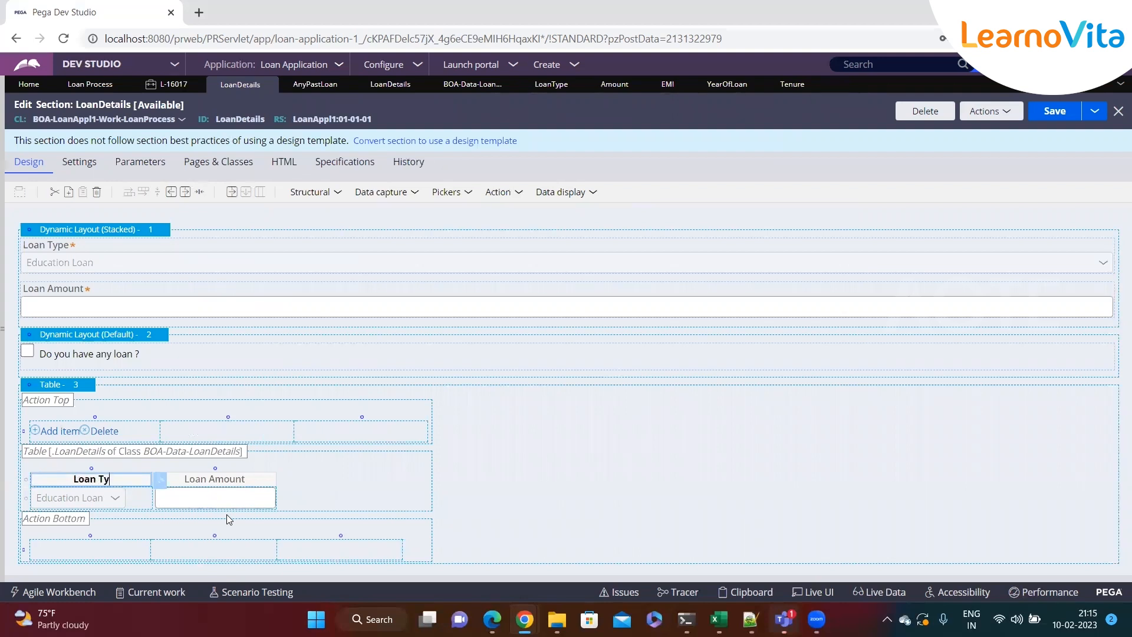
# - Insert a column after Loan Amount and add a text input to its data cell
pyautogui.click(227, 499)
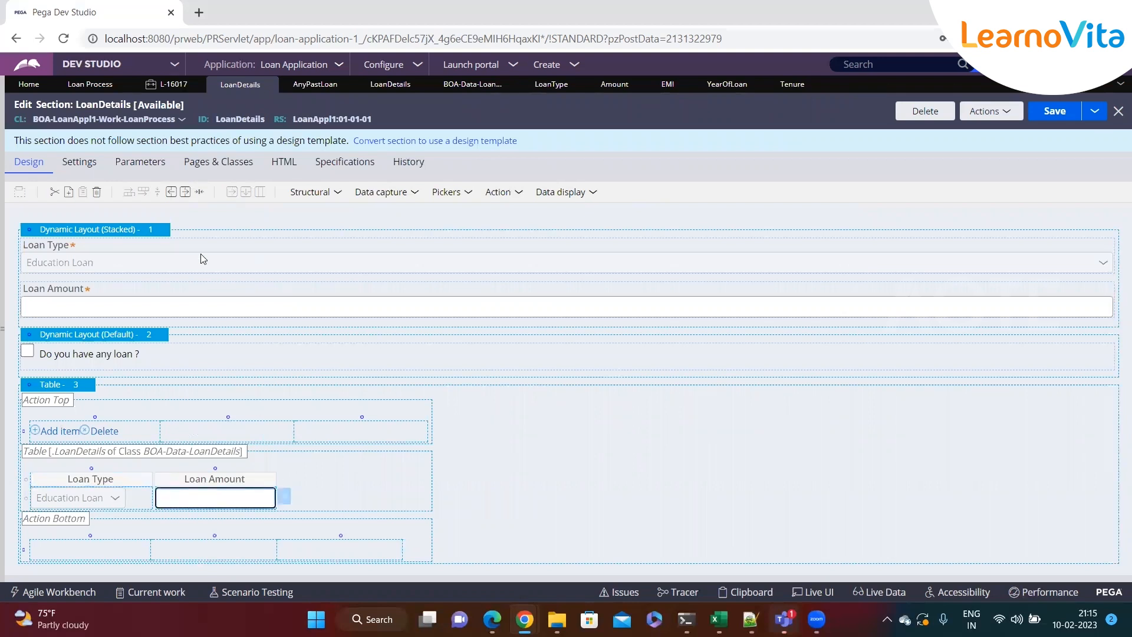
pyautogui.click(185, 193)
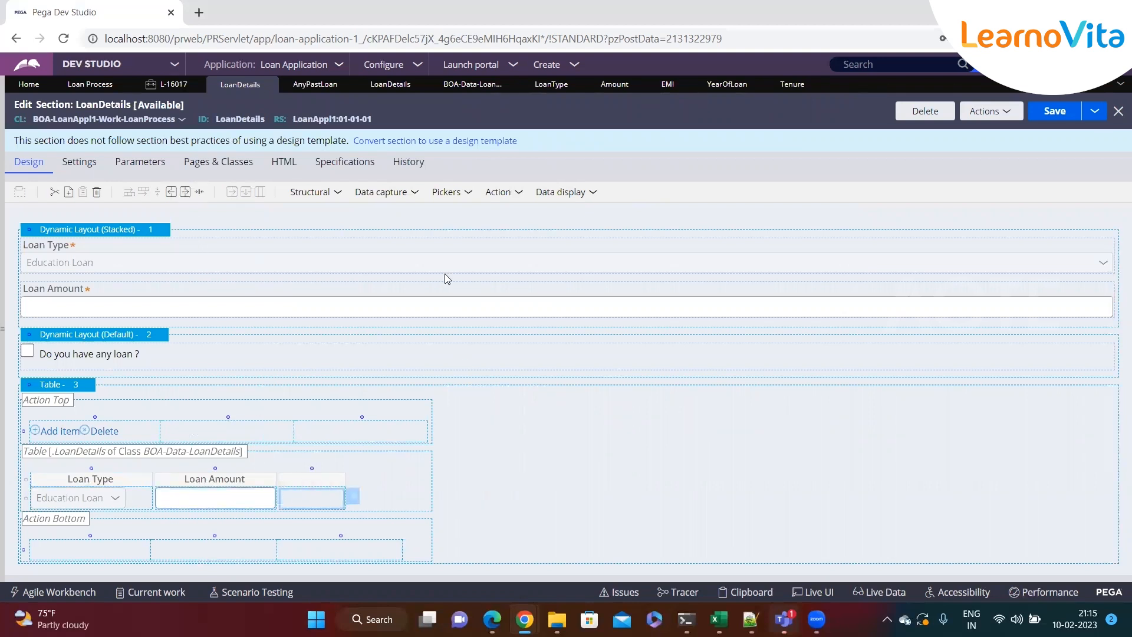
pyautogui.click(422, 195)
pyautogui.moveTo(454, 211); pyautogui.dragTo(304, 501)
# - Bind the third column's text input to .EMI and submit its cell properties
pyautogui.click(405, 499)
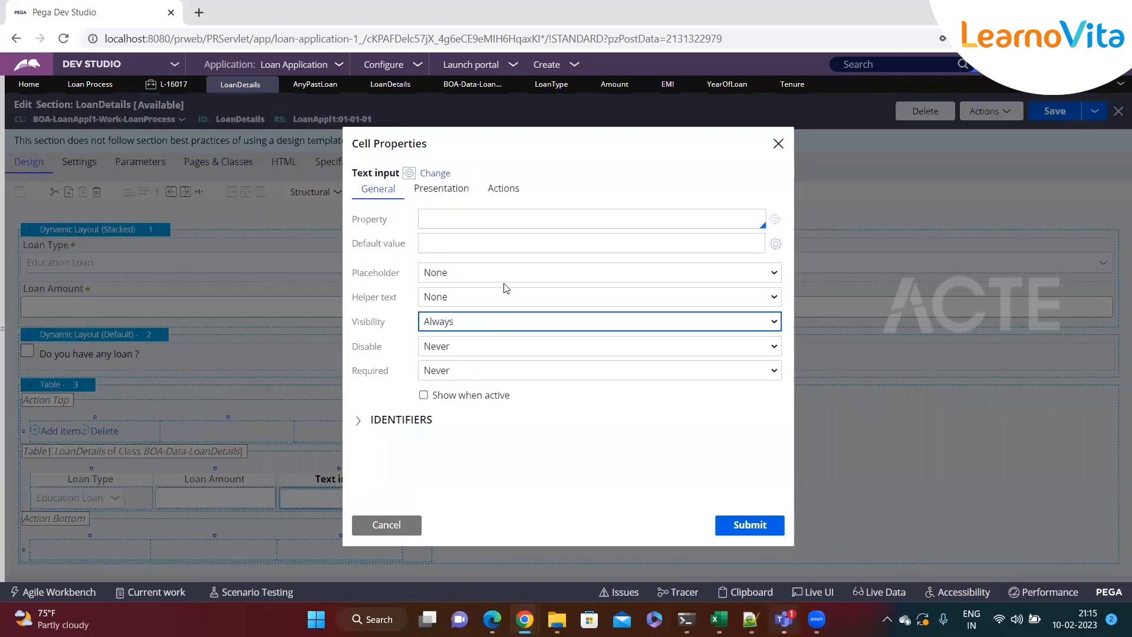
pyautogui.write('.')
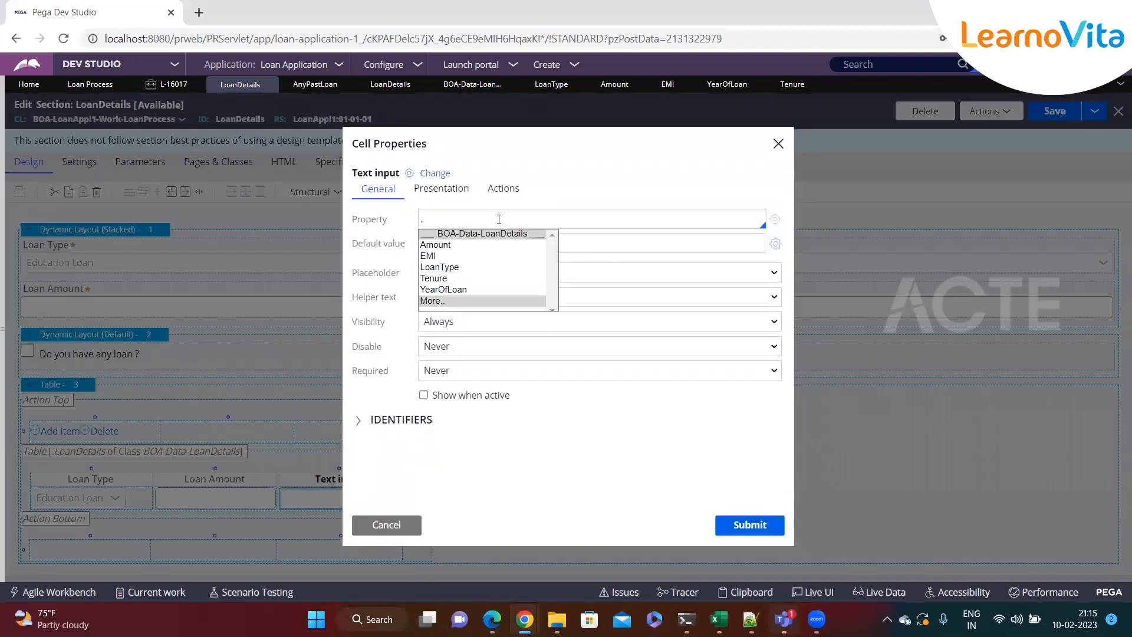
pyautogui.press('Down')
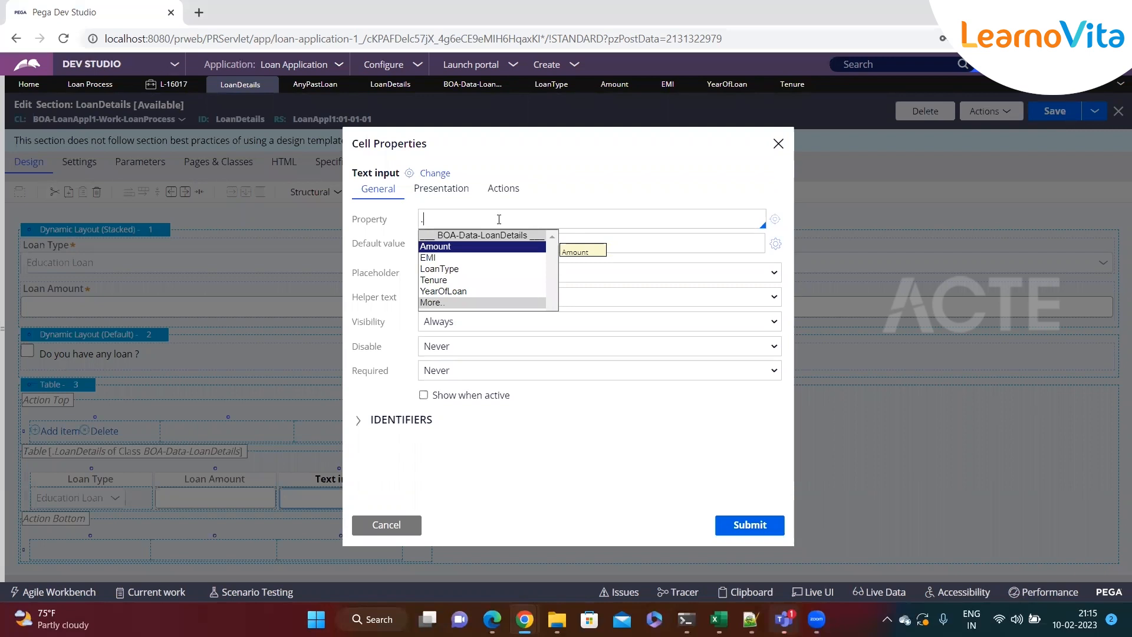
pyautogui.press('Down')
pyautogui.press('Return')
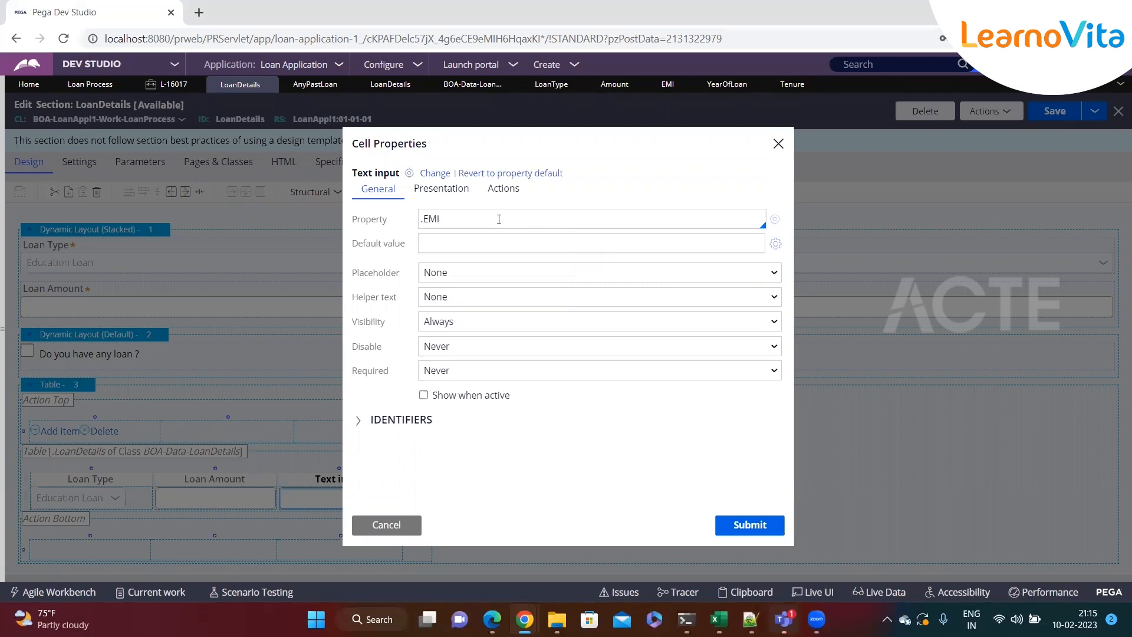
pyautogui.click(720, 532)
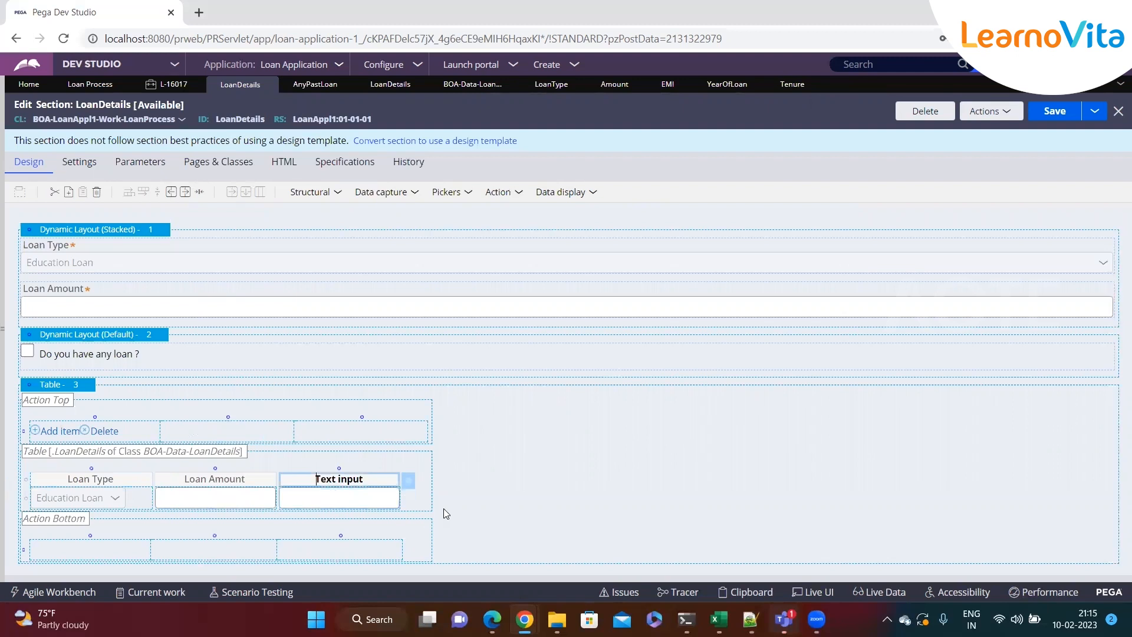
# - Rename the third column's header to EMI per month
pyautogui.press('Delete')
pyautogui.press('Delete')
pyautogui.press('Delete')
pyautogui.press('Delete')
pyautogui.press('Delete')
pyautogui.press('Delete')
pyautogui.press('Delete')
pyautogui.press('Delete')
pyautogui.press('Delete')
pyautogui.press('Delete')
pyautogui.write('EMI per month')
# - Insert a column after EMI per month and add a text input to its data cell
pyautogui.click(381, 502)
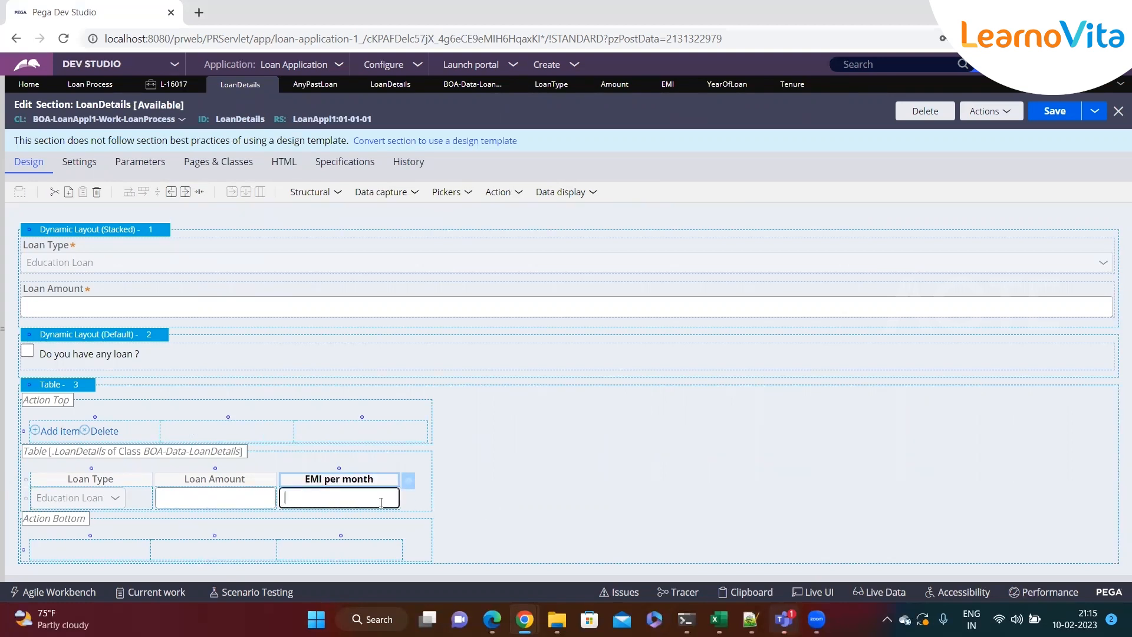
pyautogui.click(187, 194)
pyautogui.click(447, 498)
pyautogui.click(405, 197)
pyautogui.moveTo(443, 213); pyautogui.dragTo(430, 498)
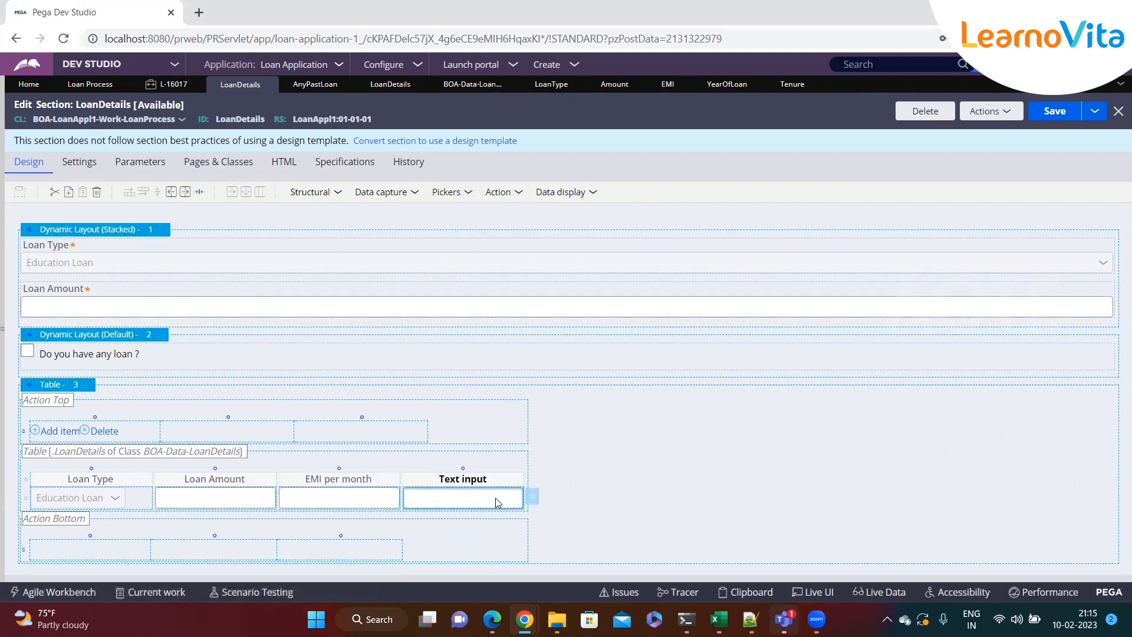
# - Bind the fourth column's text input to .YearOfLoan and submit its cell properties
pyautogui.click(528, 495)
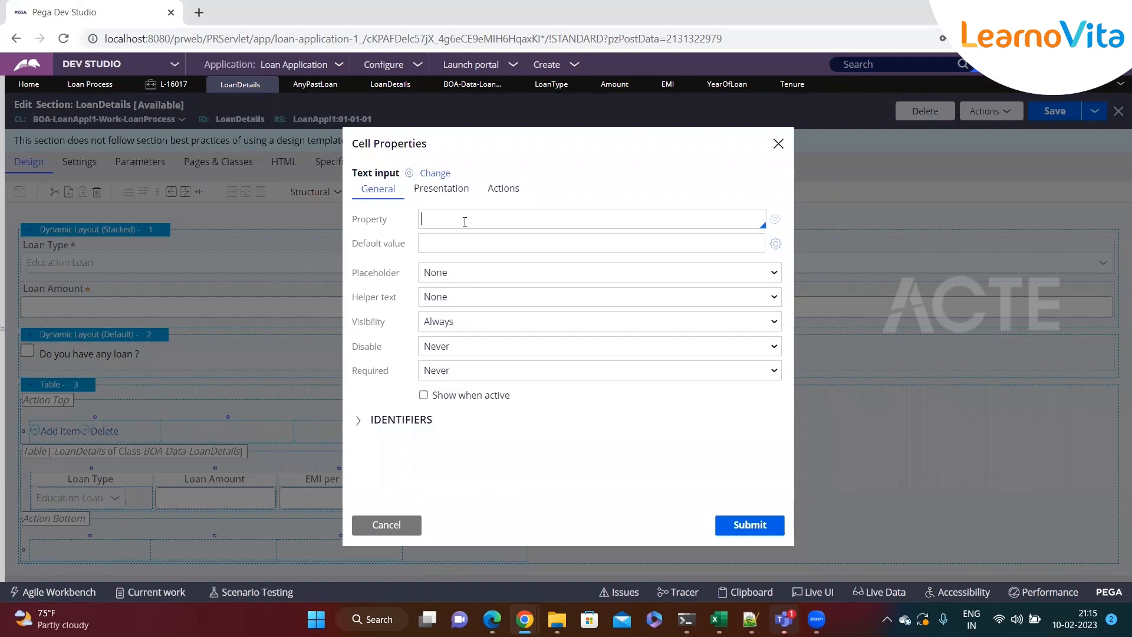
pyautogui.write('.')
pyautogui.press('Down')
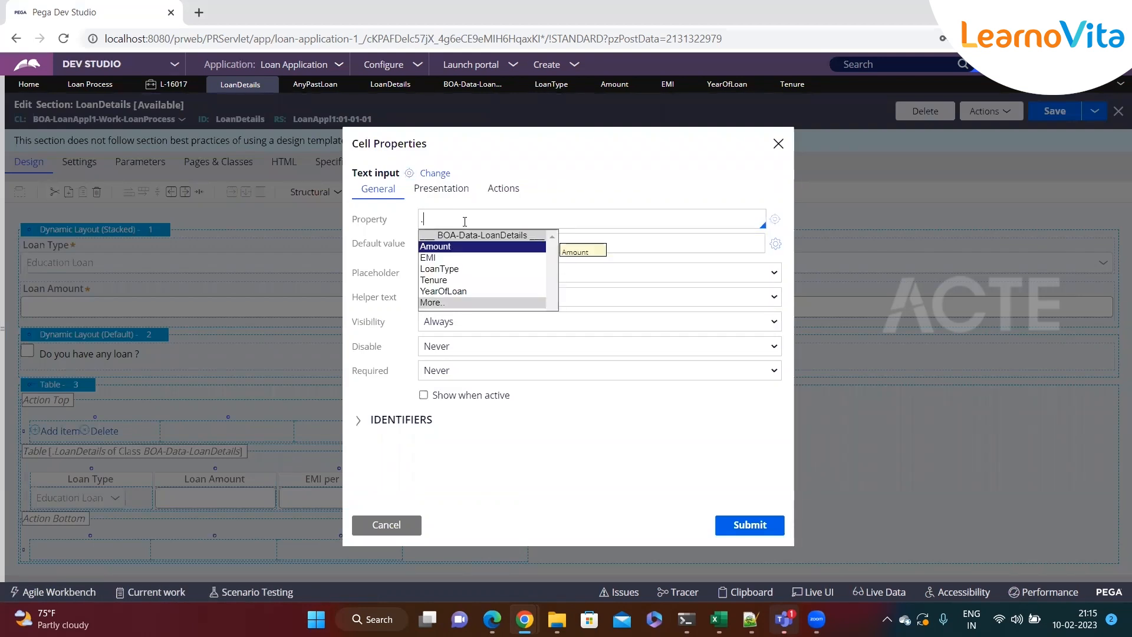
pyautogui.press('Down')
pyautogui.press('Down')
pyautogui.press('Down')
pyautogui.press('Down')
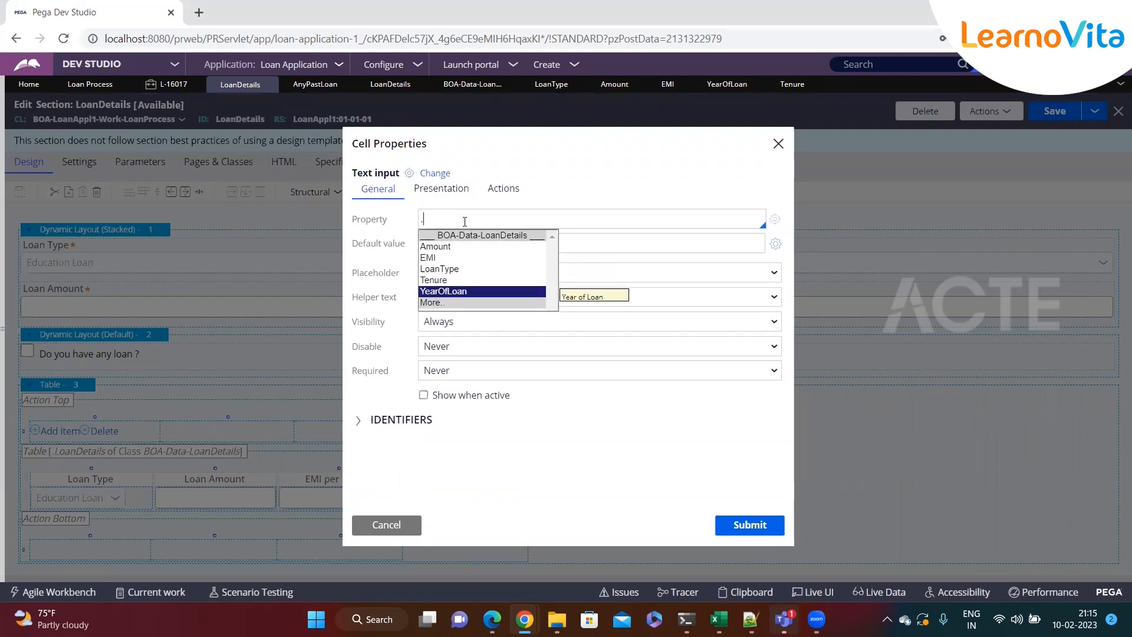
pyautogui.press('Return')
pyautogui.click(749, 525)
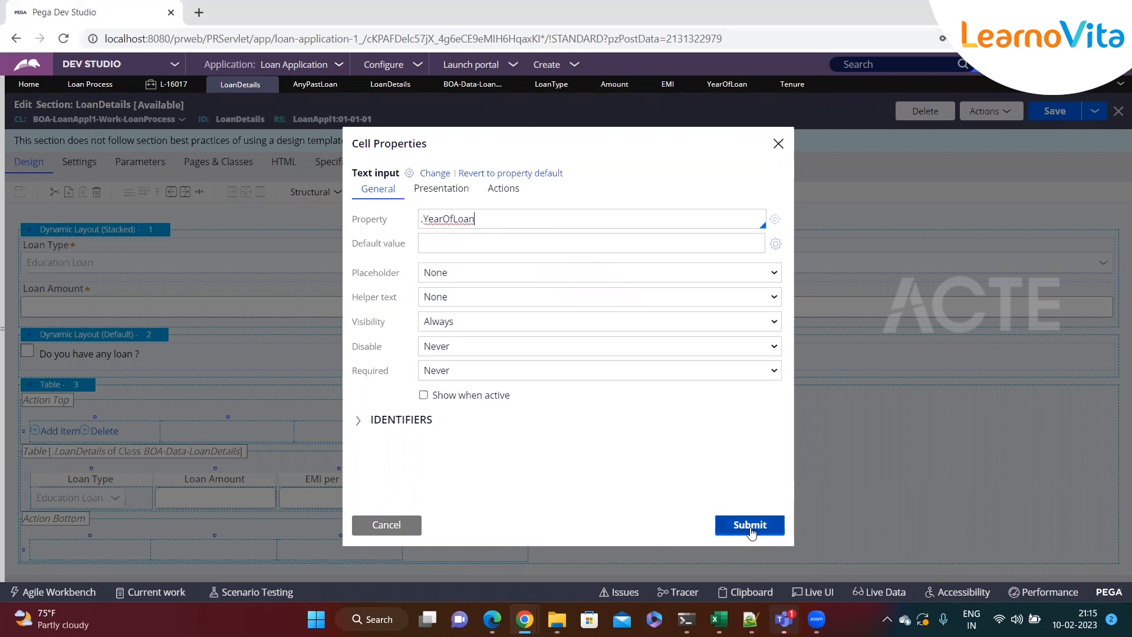
# - Rename the fourth column's header to Loan taken year
pyautogui.press('Delete')
pyautogui.press('Delete')
pyautogui.press('Delete')
pyautogui.press('Delete')
pyautogui.press('Delete')
pyautogui.press('Delete')
pyautogui.press('Delete')
pyautogui.press('Delete')
pyautogui.press('Delete')
pyautogui.press('Delete')
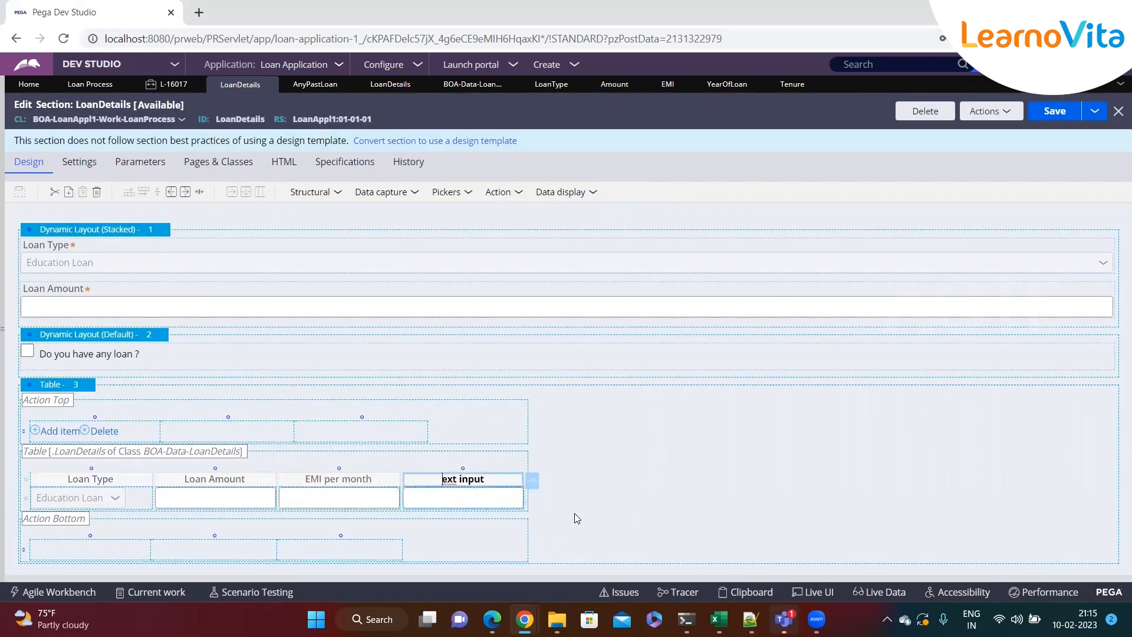
pyautogui.write('Loan taken year')
# - Insert a column after Loan taken year and add a text input to its data cell
pyautogui.click(185, 191)
pyautogui.click(563, 503)
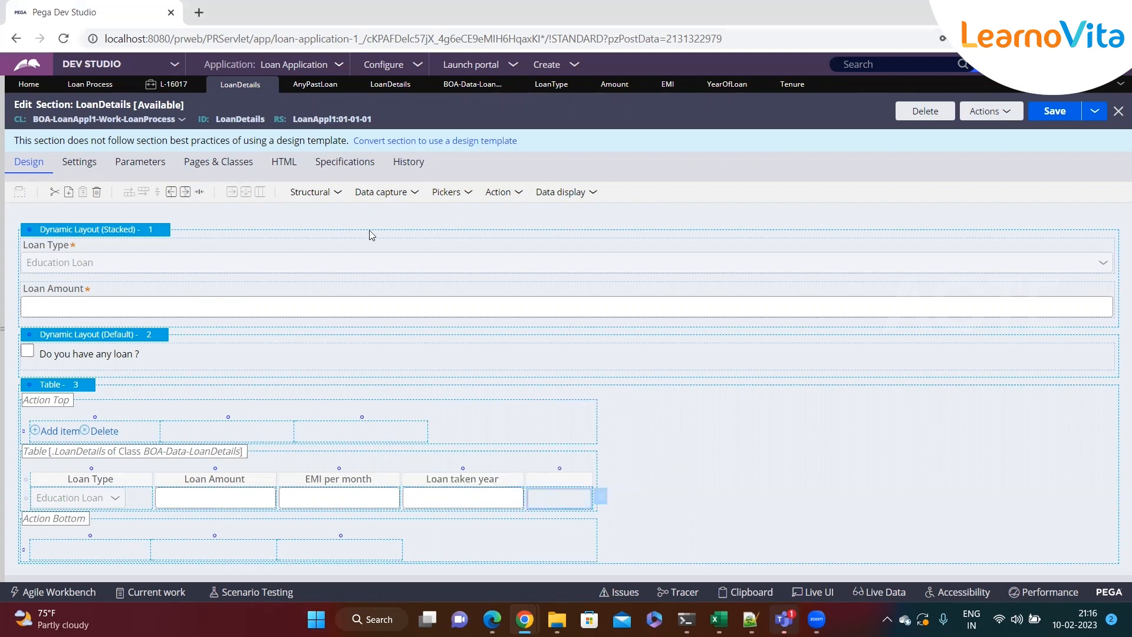
pyautogui.click(400, 192)
pyautogui.moveTo(405, 212); pyautogui.dragTo(560, 499)
# - Bind the fifth column's text input to .Tenure and submit its cell properties
pyautogui.click(656, 500)
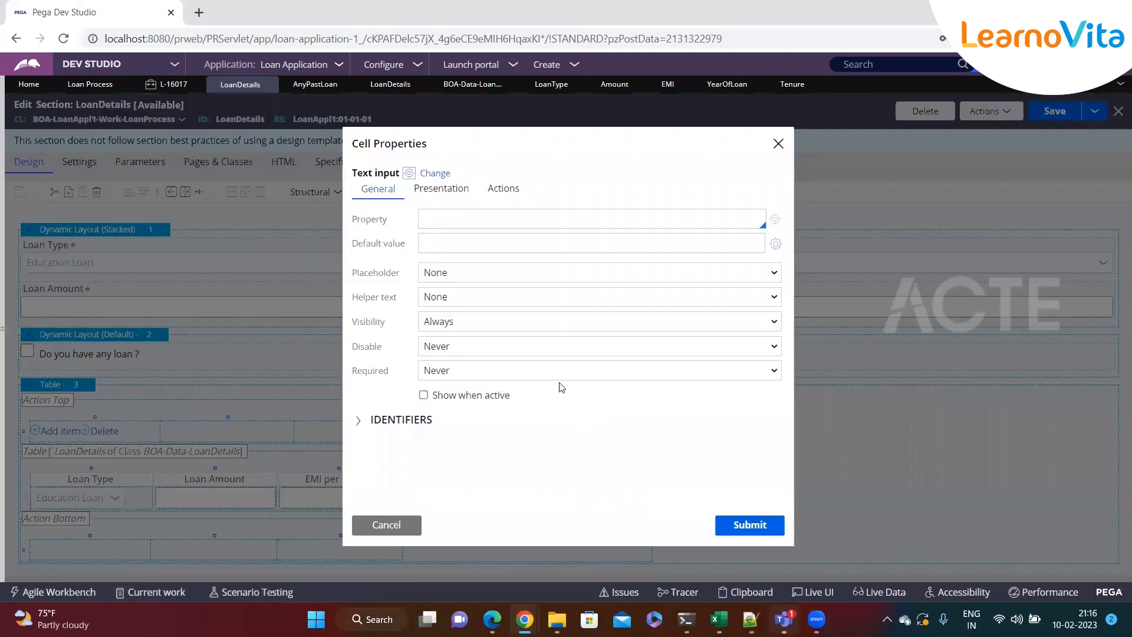
pyautogui.write('.')
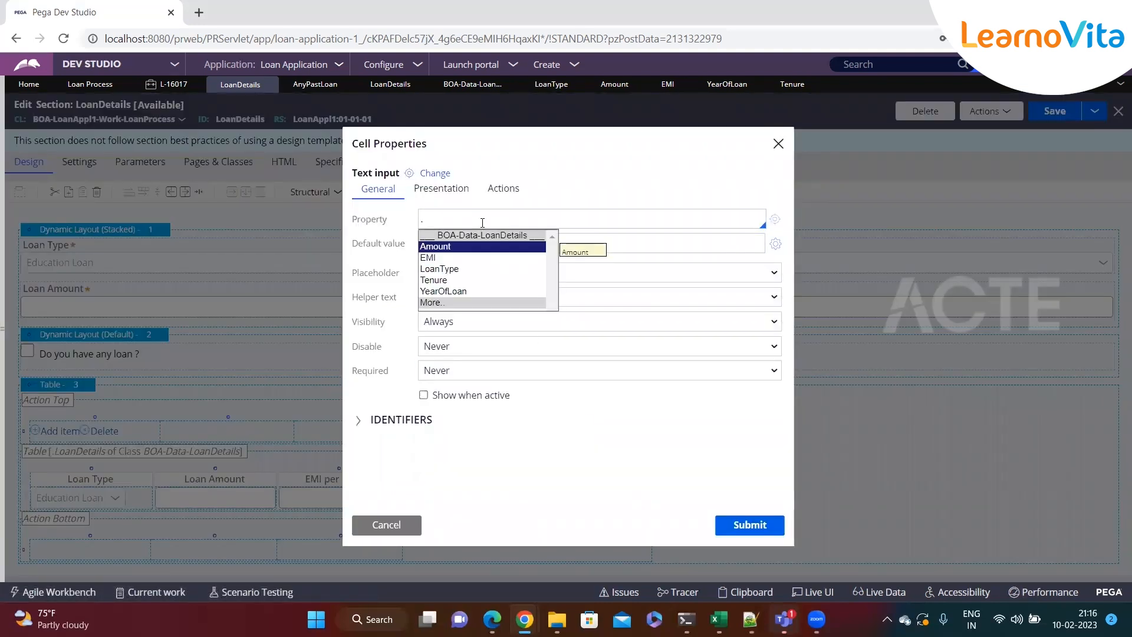
pyautogui.press('Down')
pyautogui.press('Down')
pyautogui.press('Down')
pyautogui.press('Down')
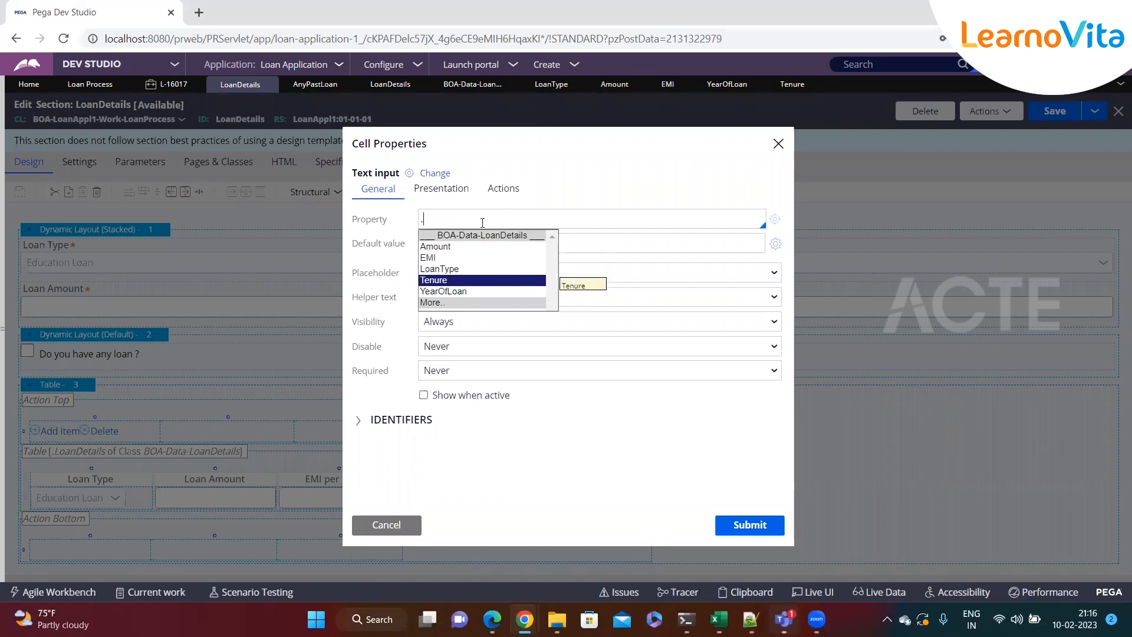
pyautogui.press('Up')
pyautogui.press('Return')
pyautogui.click(750, 525)
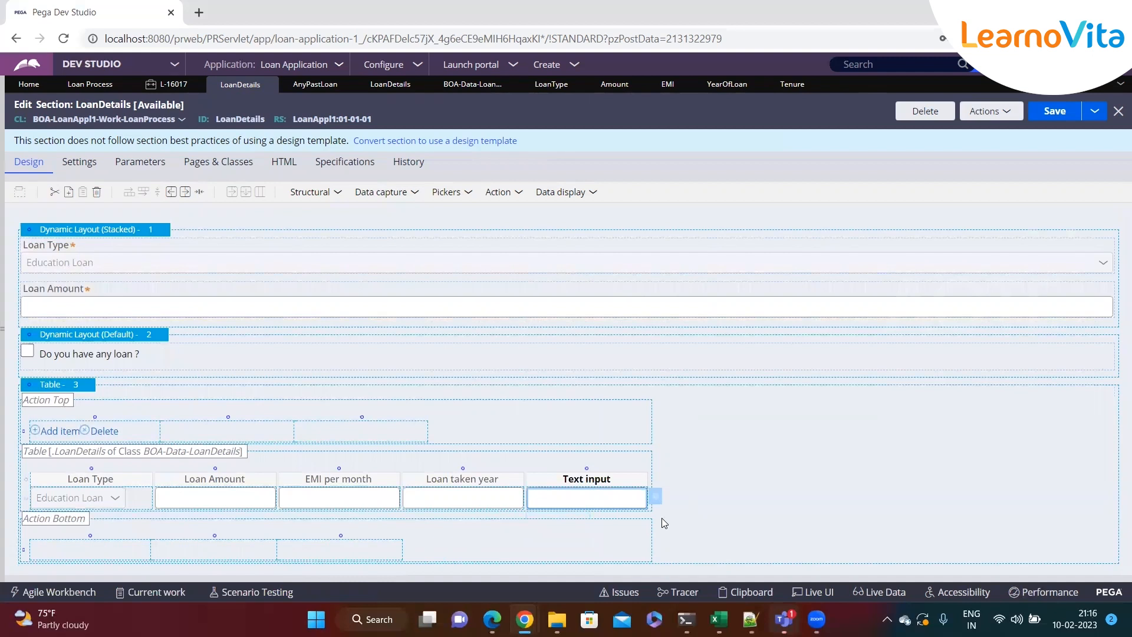
# - Rename the fifth column's header to Loan Tenure and save the LoanDetails section
pyautogui.doubleClick(561, 486)
pyautogui.write('t')
pyautogui.press('BackSpace')
pyautogui.write('Loan')
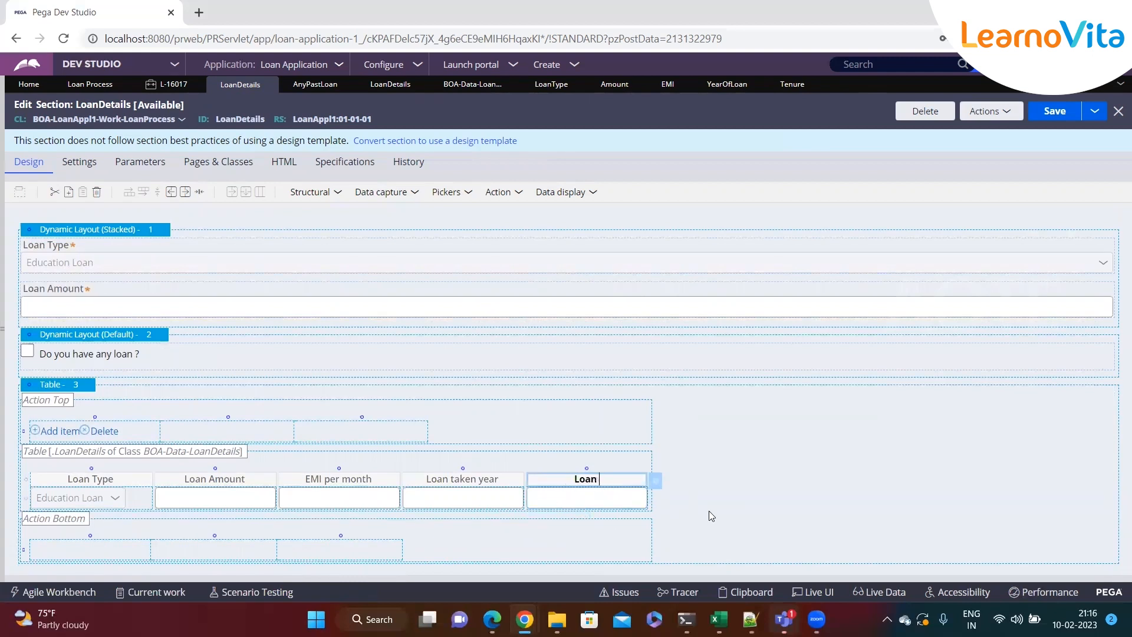
pyautogui.write(' Tenure')
pyautogui.hotkey('ctrl', 's')
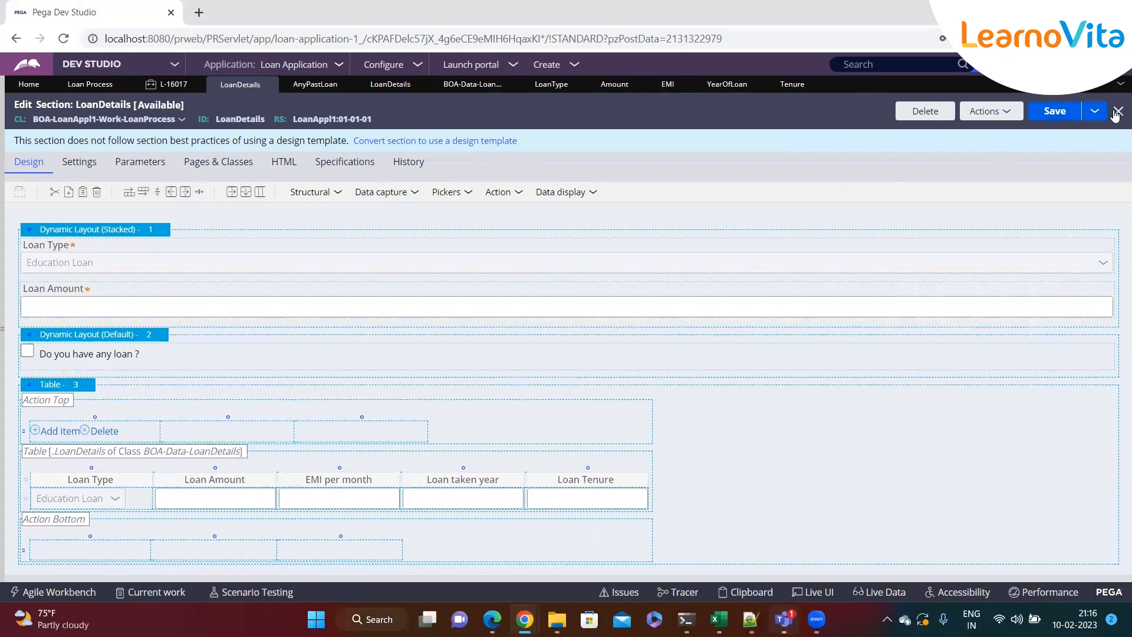
# - Save the LoanDetails section and close all open tabs, discarding the unsaved changes in the Loan Process case
pyautogui.click(1087, 115)
pyautogui.click(1083, 115)
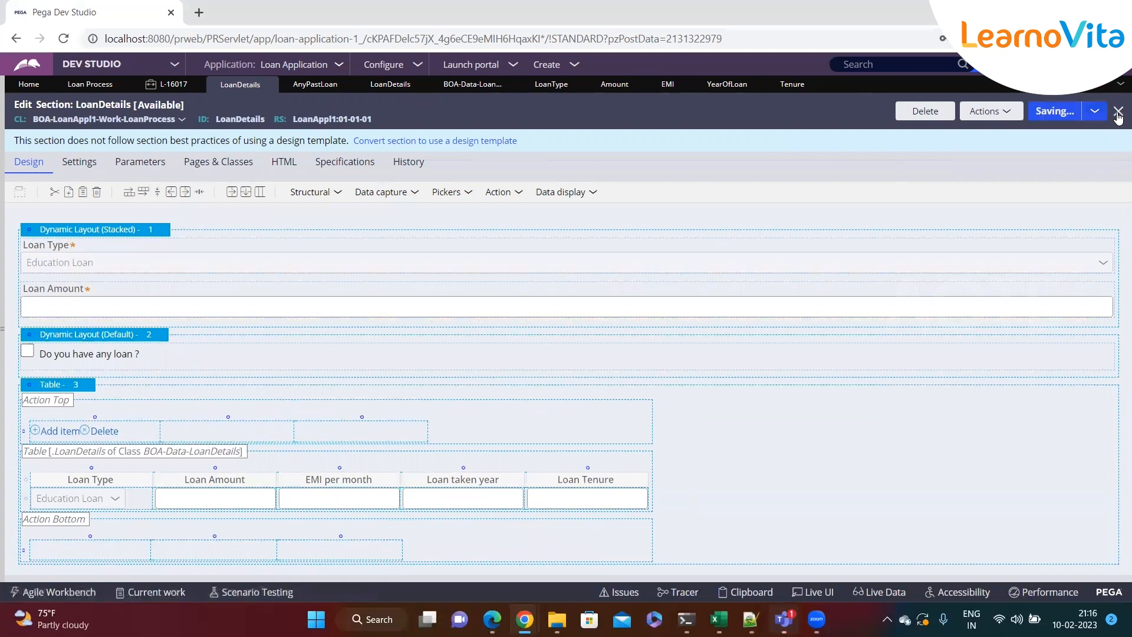
pyautogui.click(1118, 88)
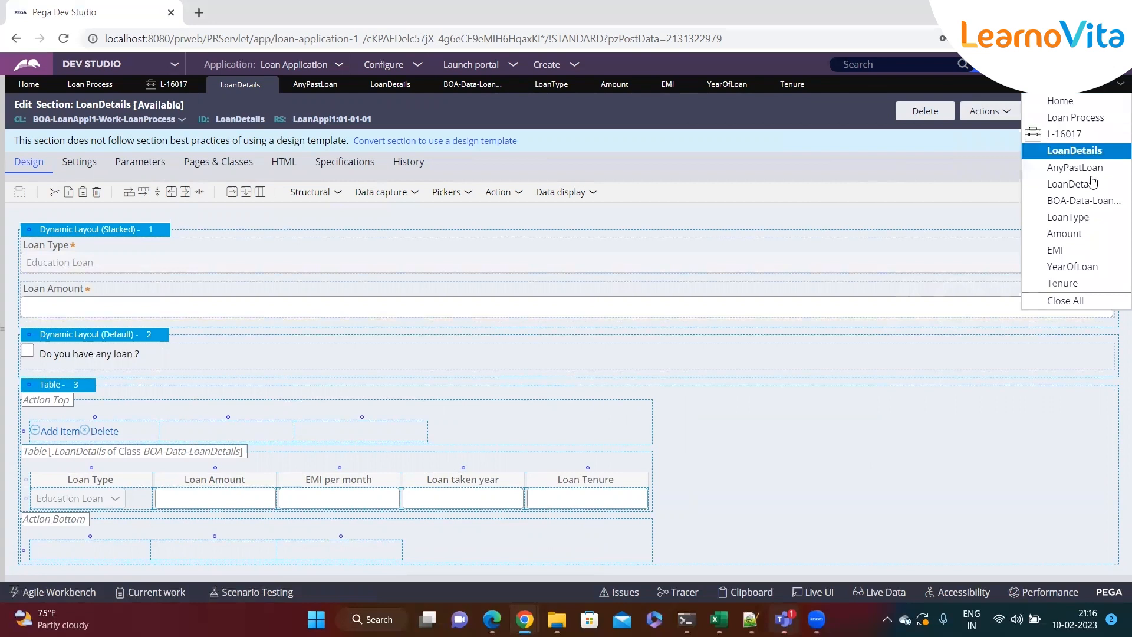
pyautogui.click(1065, 301)
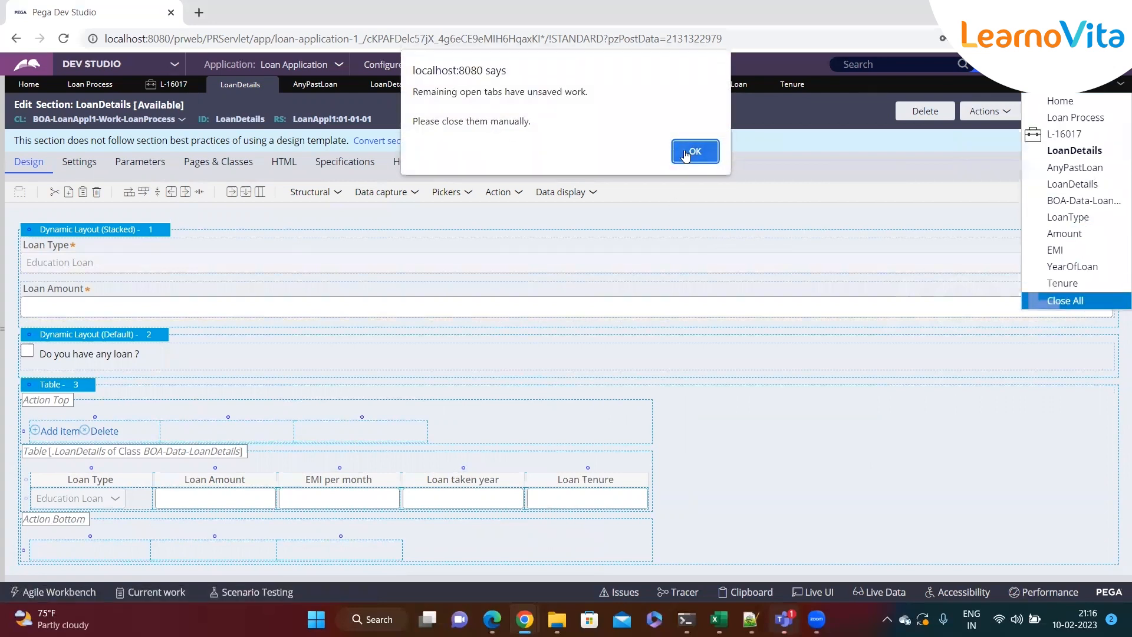
pyautogui.click(695, 152)
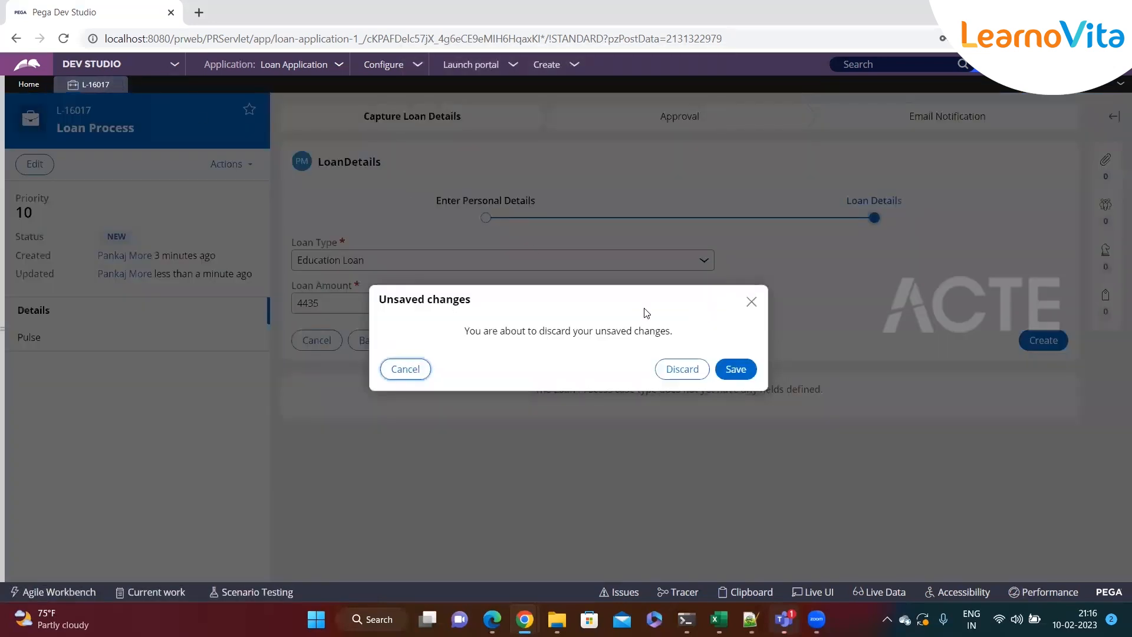
pyautogui.click(683, 370)
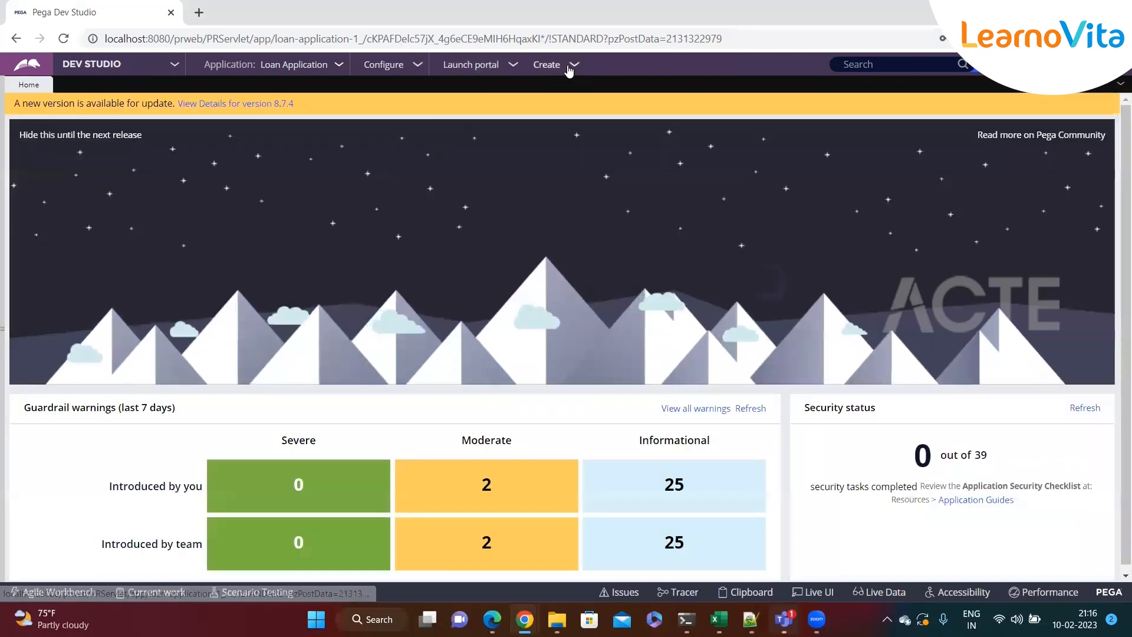
# - Create a new Loan Process case
pyautogui.click(568, 67)
pyautogui.moveTo(566, 79)
pyautogui.click(702, 98)
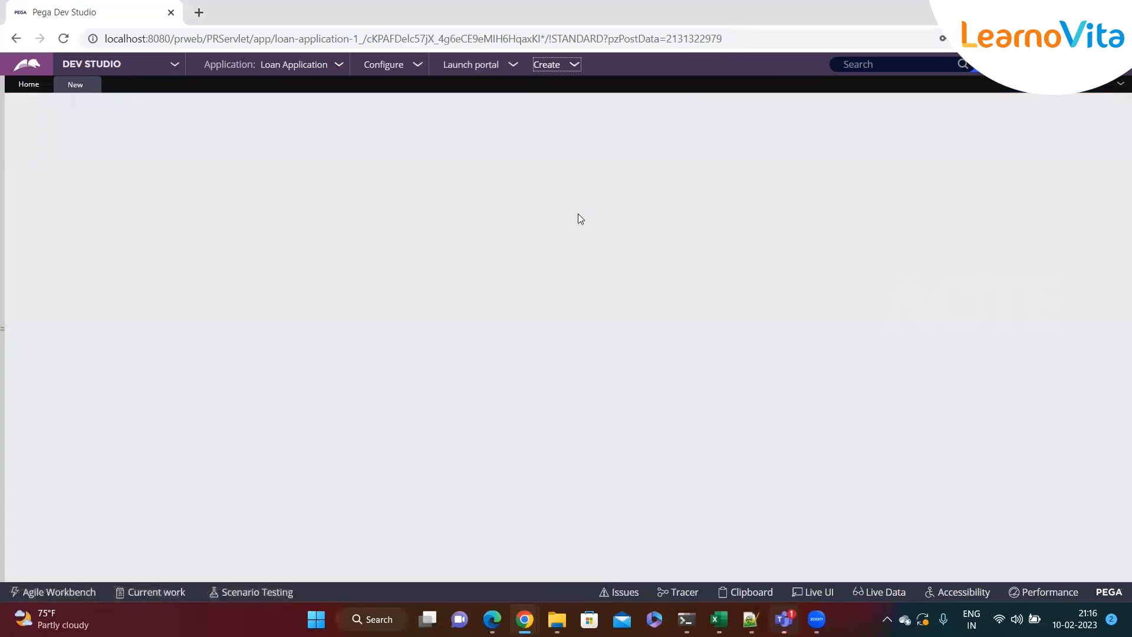
# - Enter the applicant's first name, date of birth and phone number in Personal Details and continue to Loan Details
pyautogui.click(383, 288)
pyautogui.write('ddsfsf')
pyautogui.click(658, 332)
pyautogui.click(406, 397)
pyautogui.click(687, 332)
pyautogui.write('34535')
pyautogui.scroll(-1, 837, 337)
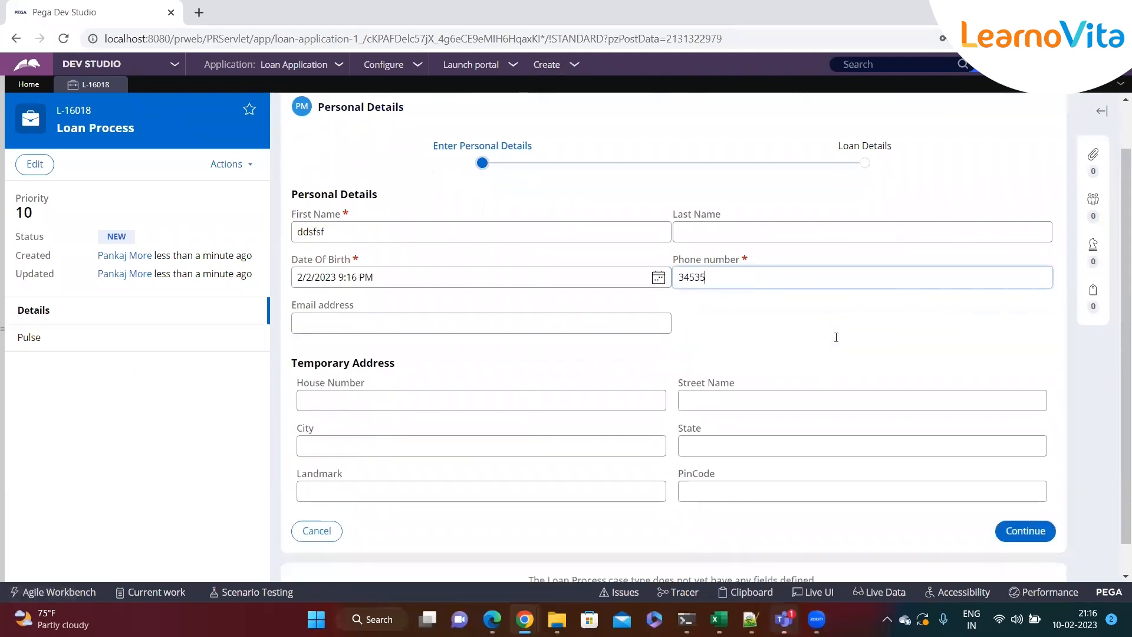
pyautogui.click(1026, 531)
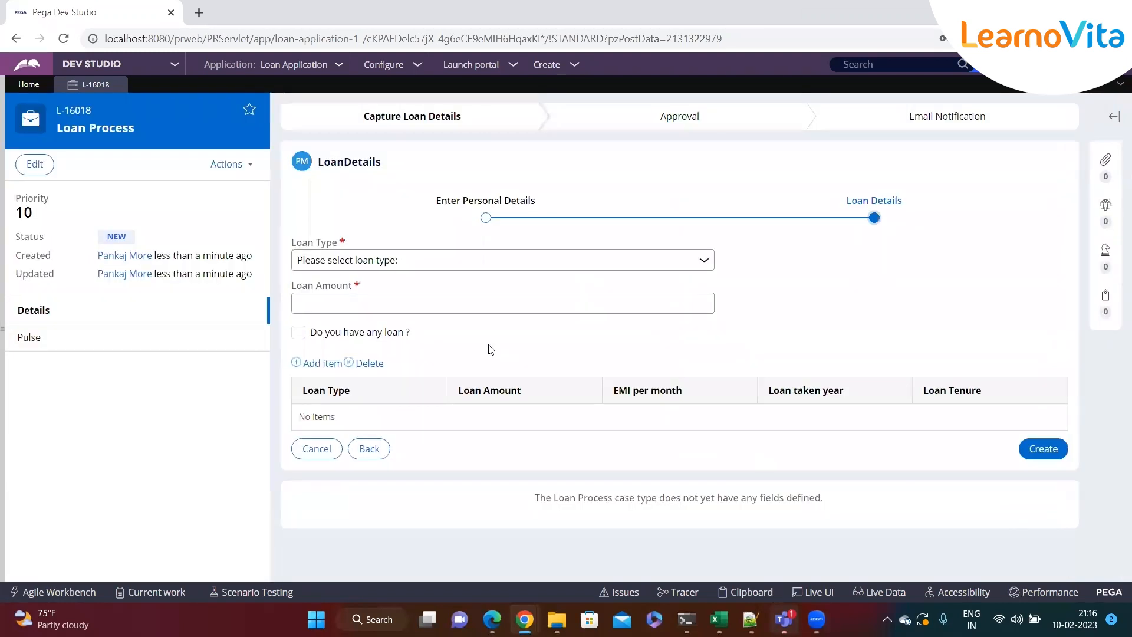
# - Set the case's Loan Type to Home Loan and its Loan Amount to 3424
pyautogui.click(496, 263)
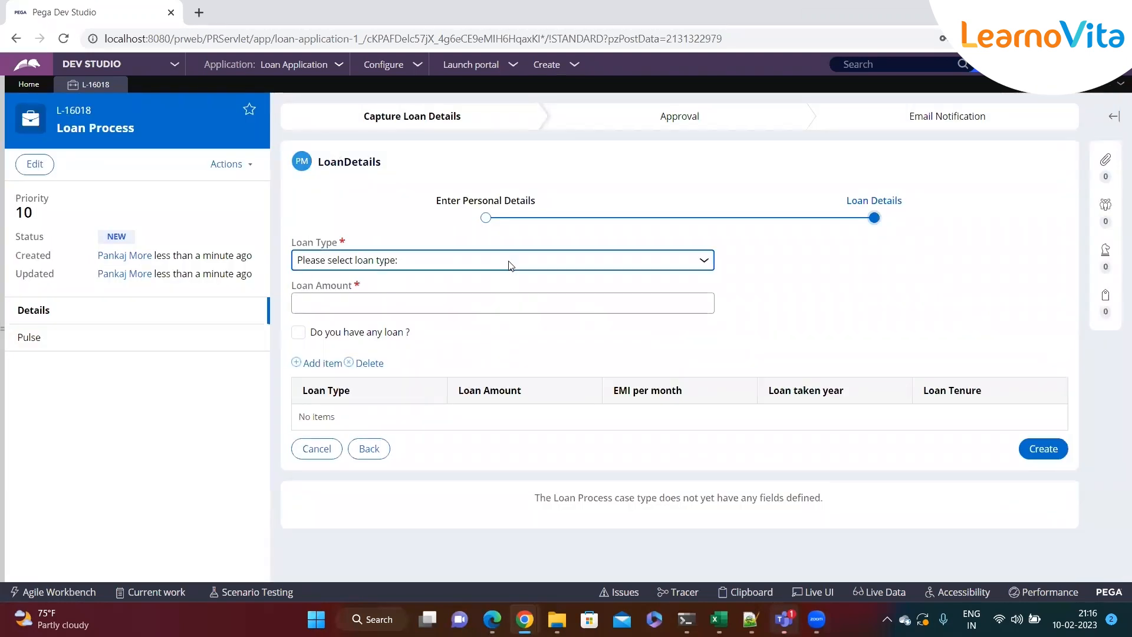
pyautogui.click(434, 292)
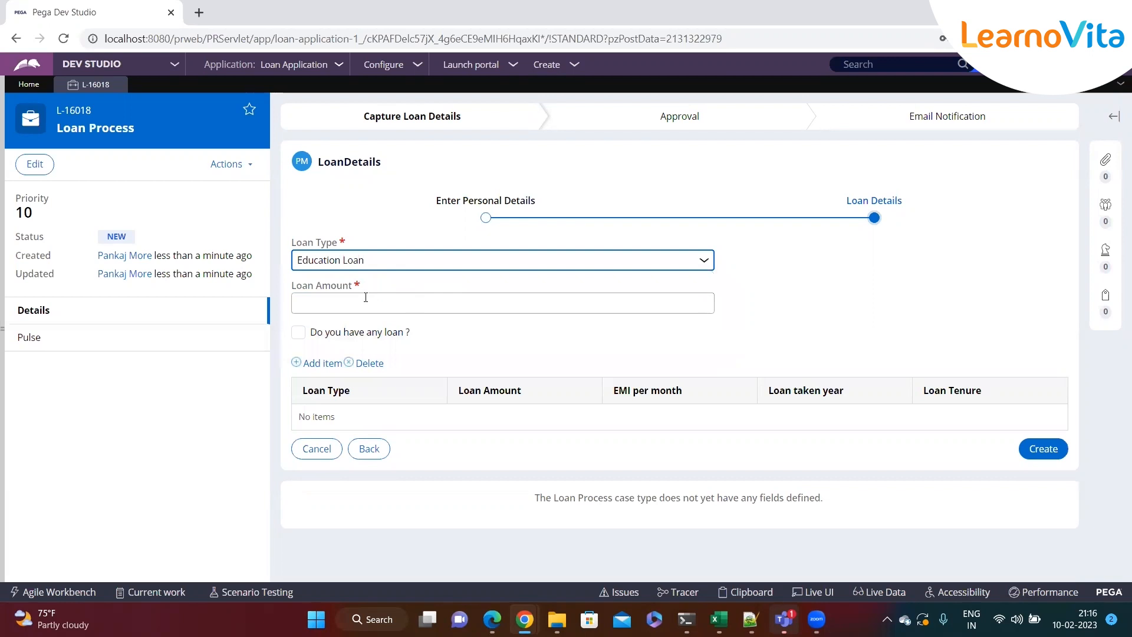
pyautogui.click(422, 263)
pyautogui.click(333, 303)
pyautogui.click(333, 311)
pyautogui.write('3424')
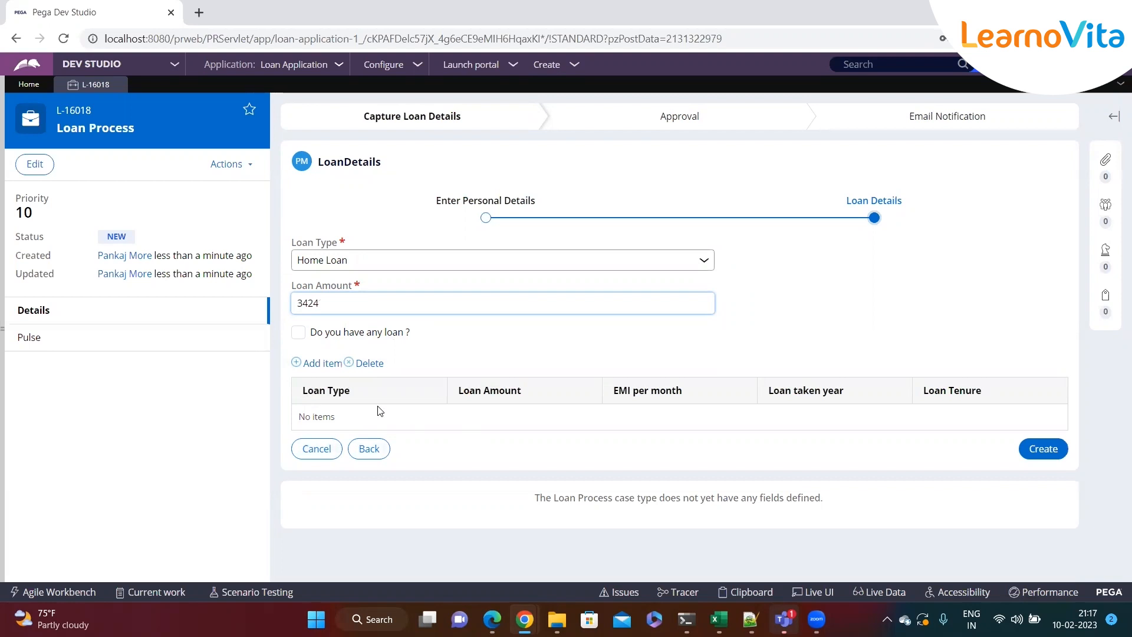
# - Try to add an item to the past-loan table
pyautogui.click(325, 363)
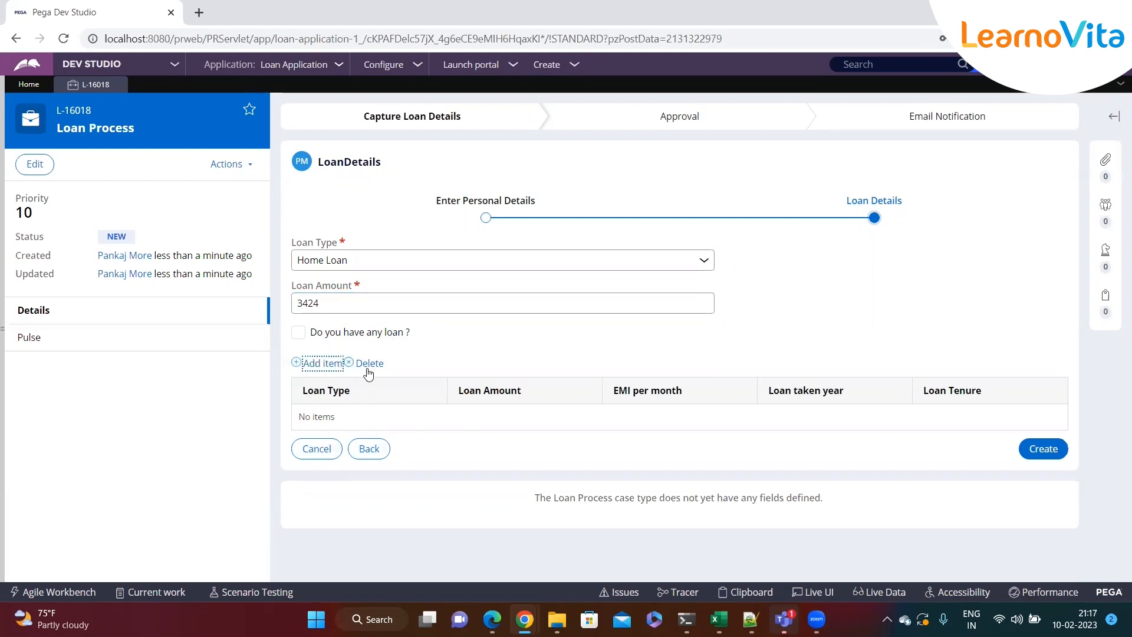
pyautogui.click(416, 360)
pyautogui.tripleClick(320, 367)
pyautogui.click(414, 359)
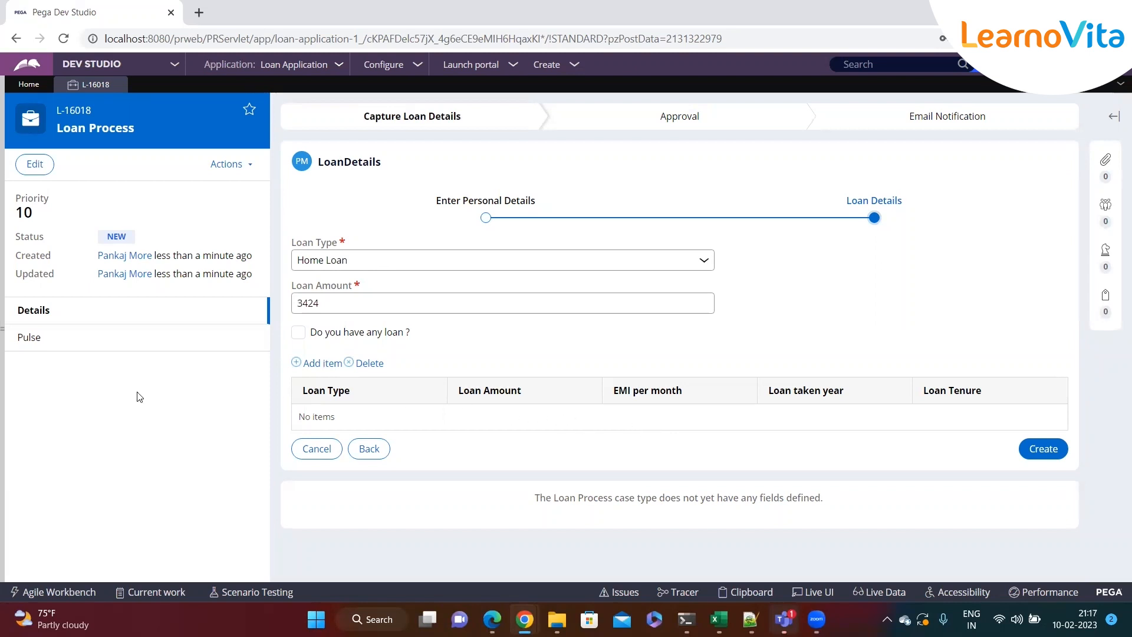
# - Open the LoanDetails section rule from the recently used items
pyautogui.click(2, 385)
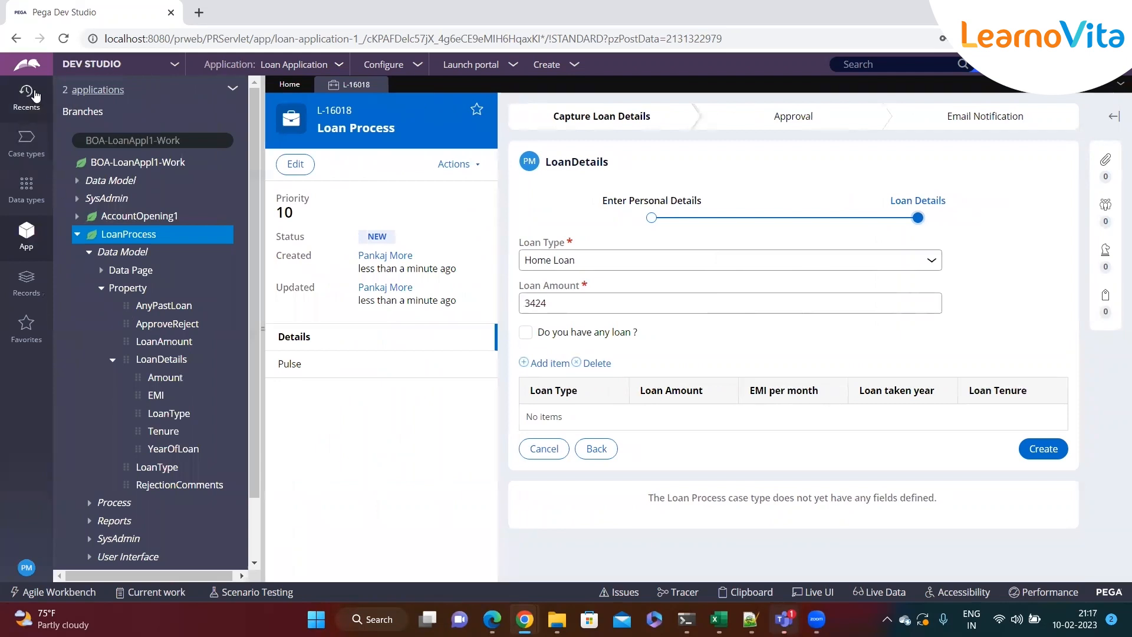
pyautogui.click(34, 95)
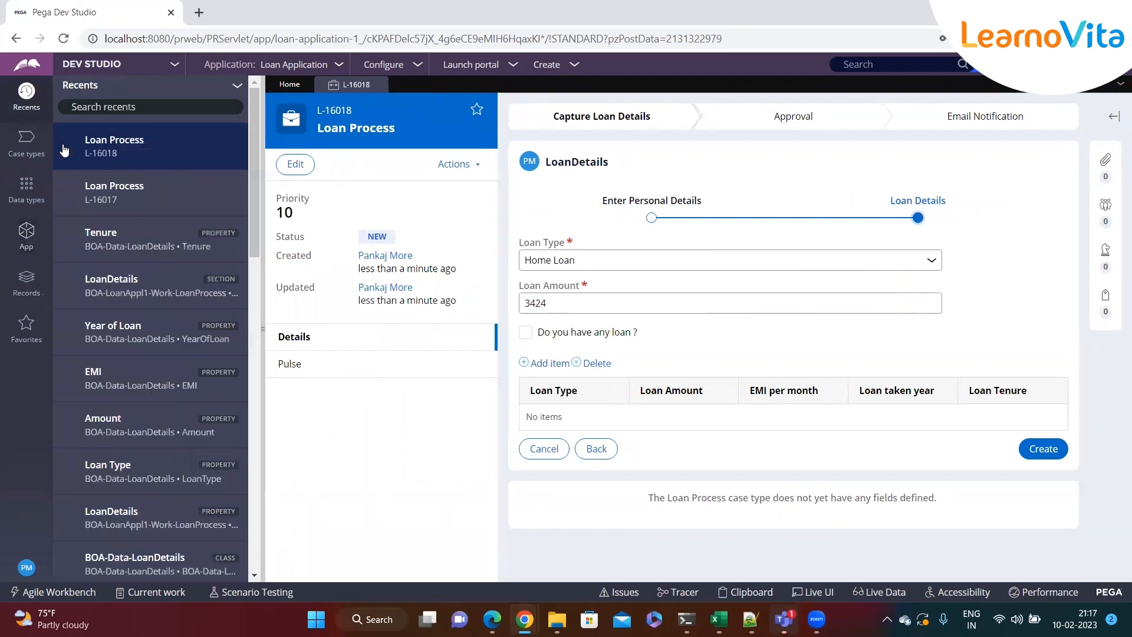
pyautogui.click(113, 292)
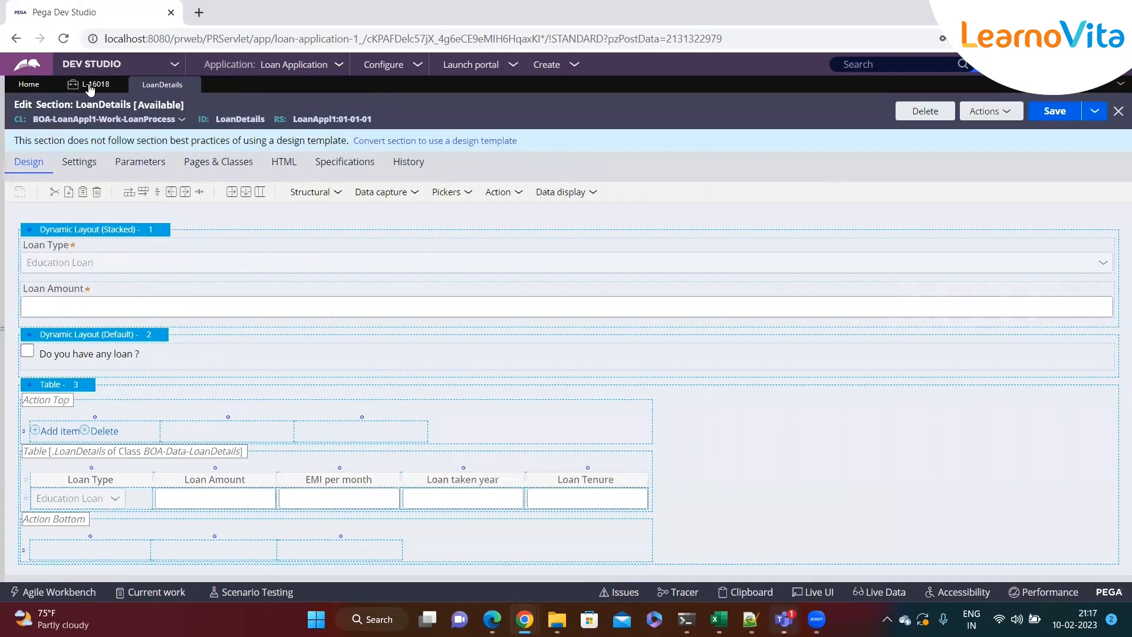
# - Try adding a table item again in the open Loan Process case and return to the LoanDetails section
pyautogui.click(90, 86)
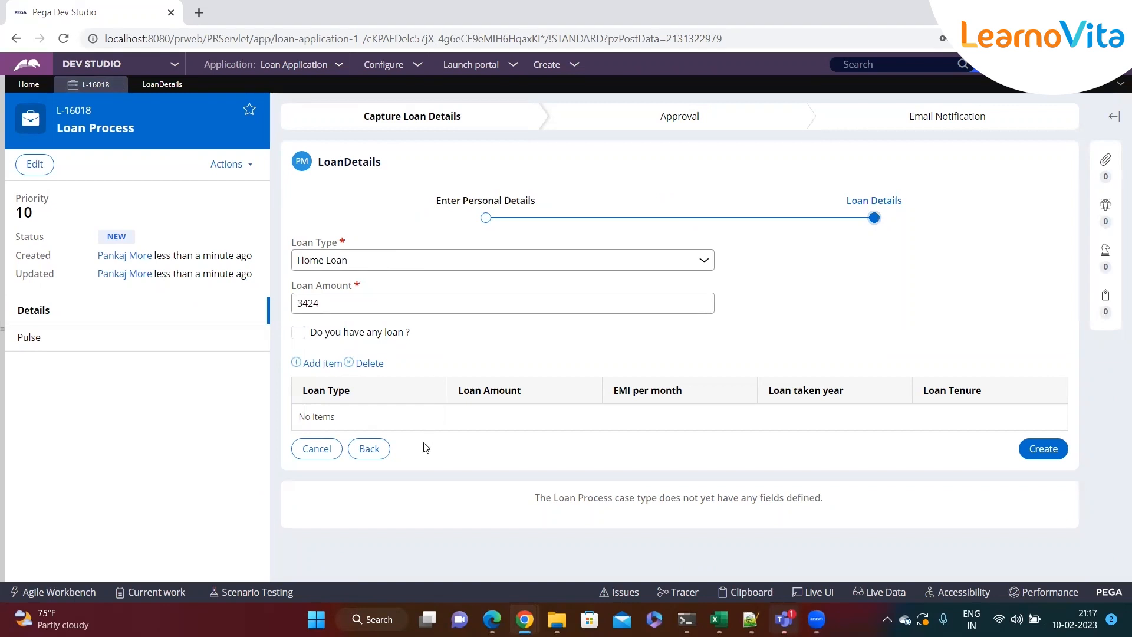
pyautogui.click(319, 366)
pyautogui.click(175, 86)
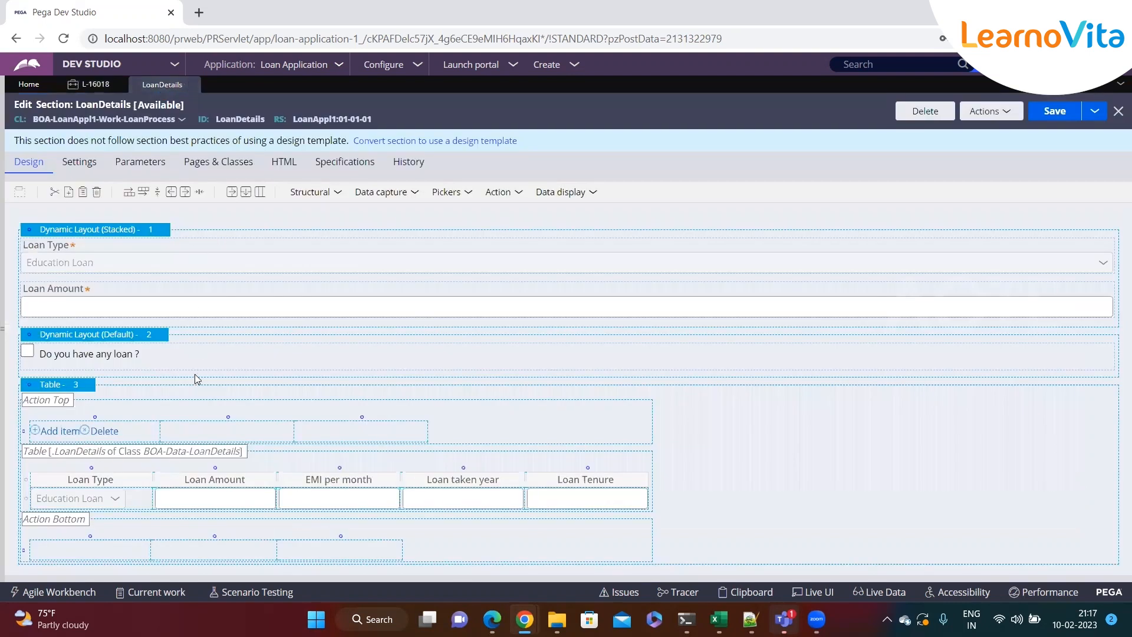
# - Set the table's row editing to Inline with rows always editable, submit the layout properties and save the section
pyautogui.click(55, 390)
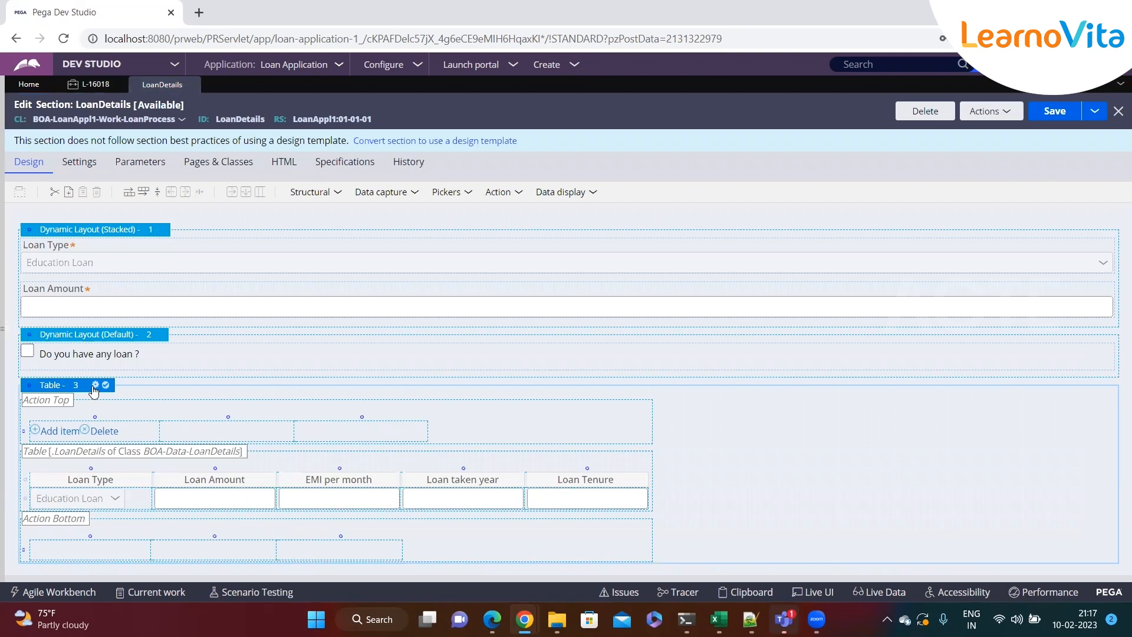
pyautogui.click(94, 385)
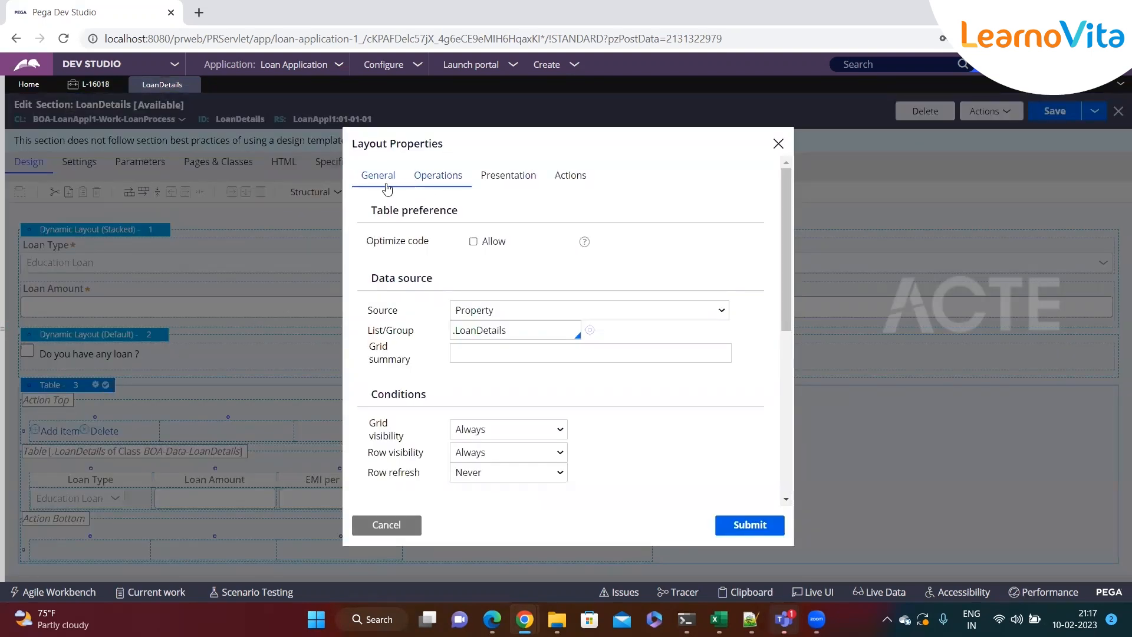
pyautogui.click(439, 184)
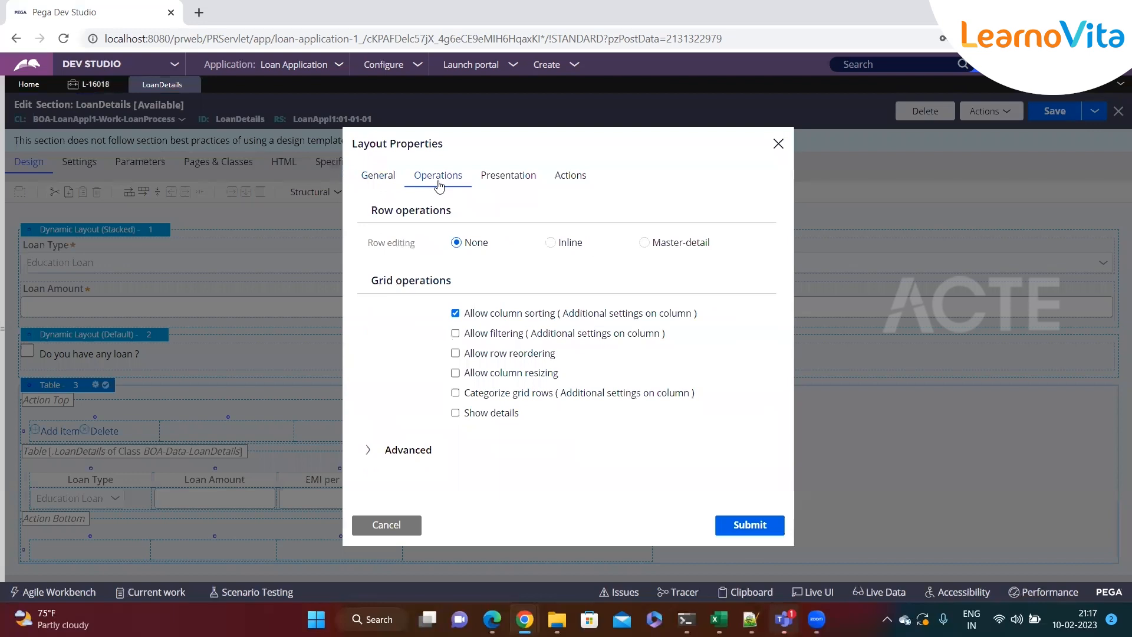
pyautogui.click(551, 243)
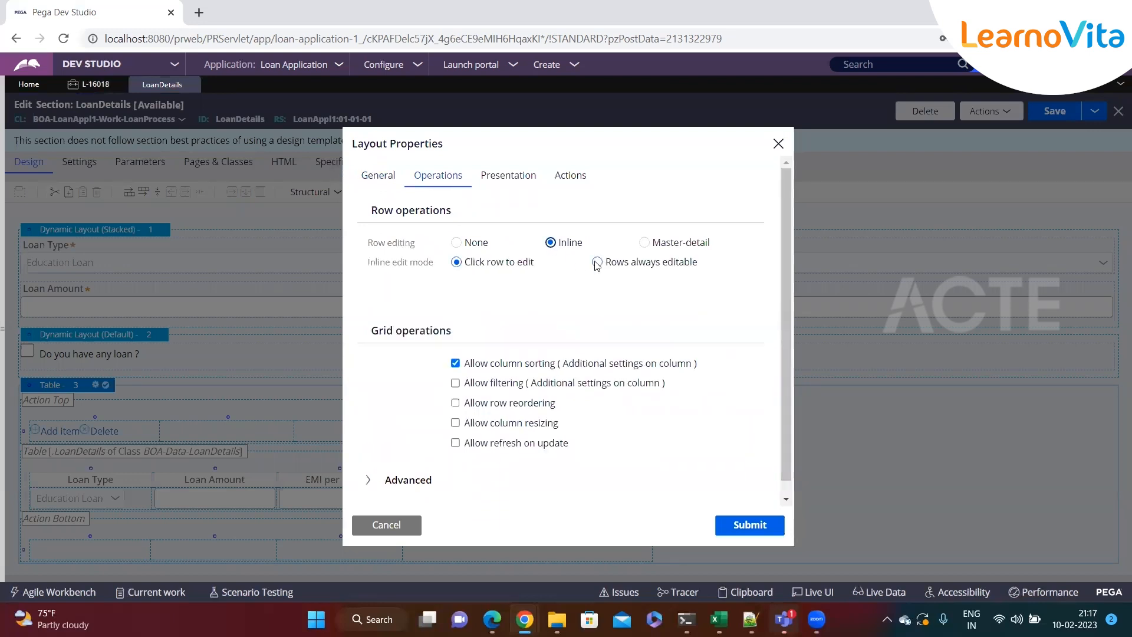
pyautogui.click(598, 263)
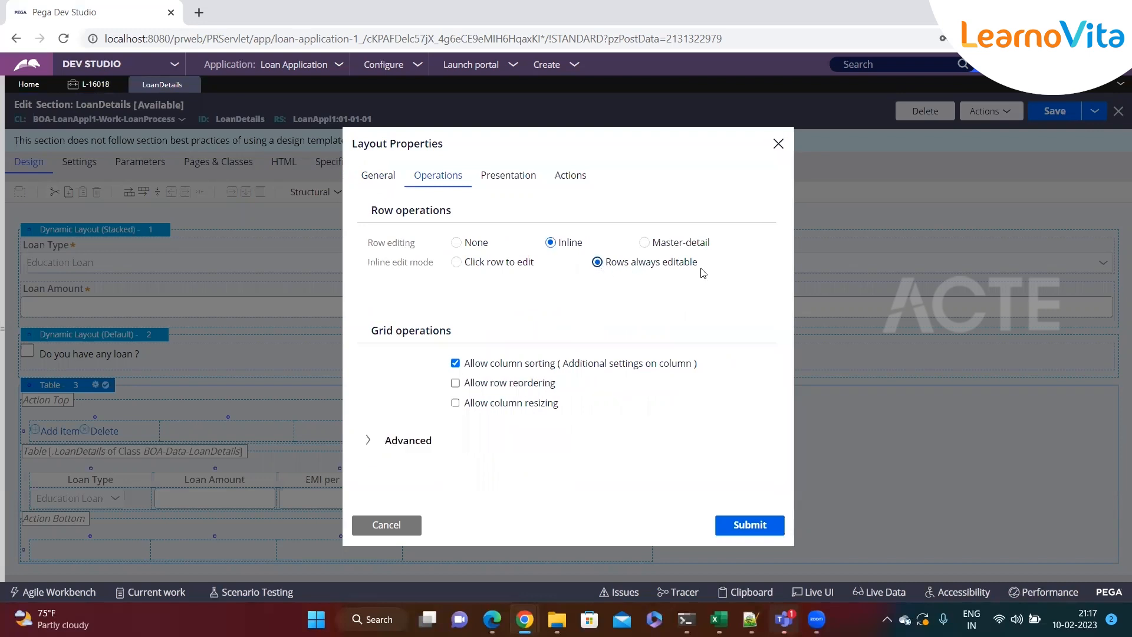
pyautogui.click(748, 525)
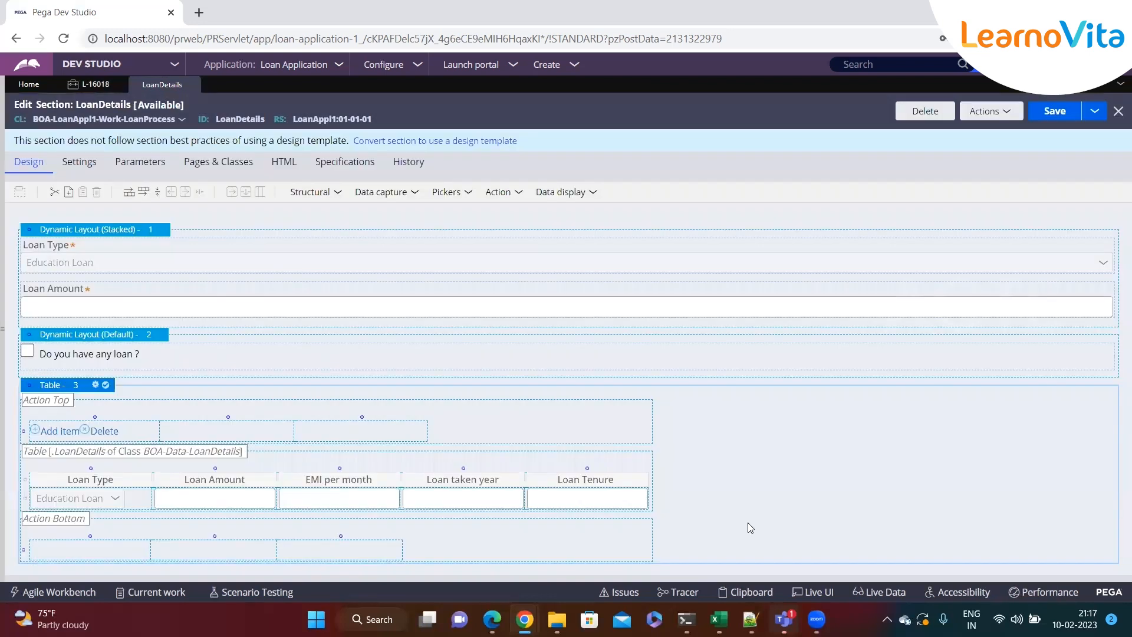
pyautogui.click(1032, 115)
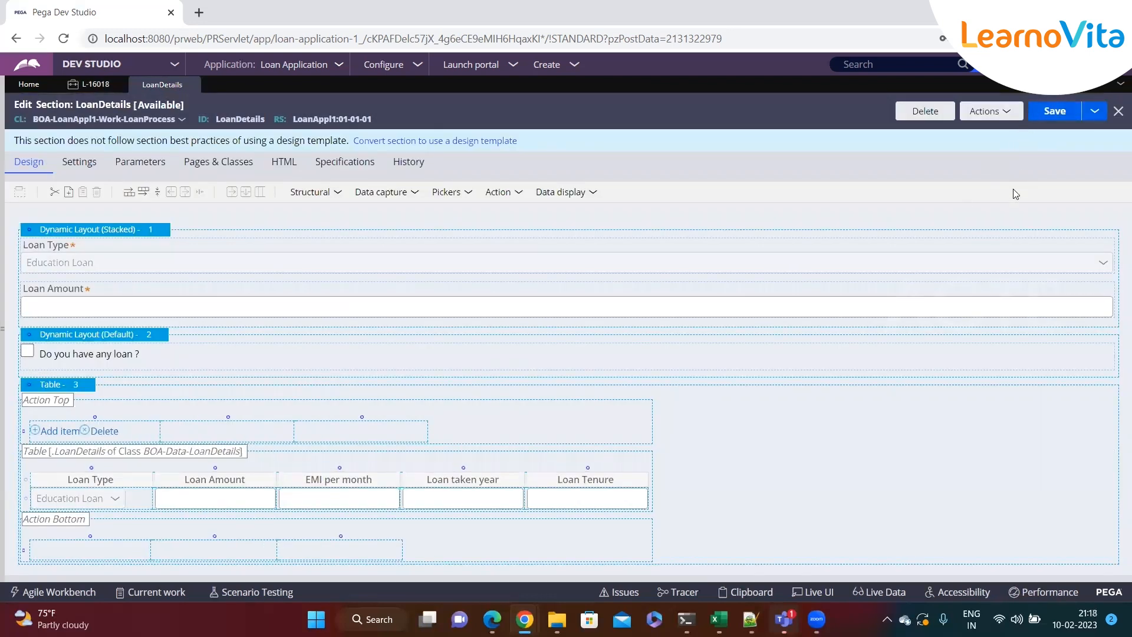
# - Close the open loan case, discarding its unsaved changes, and create a new Loan Process case
pyautogui.click(105, 84)
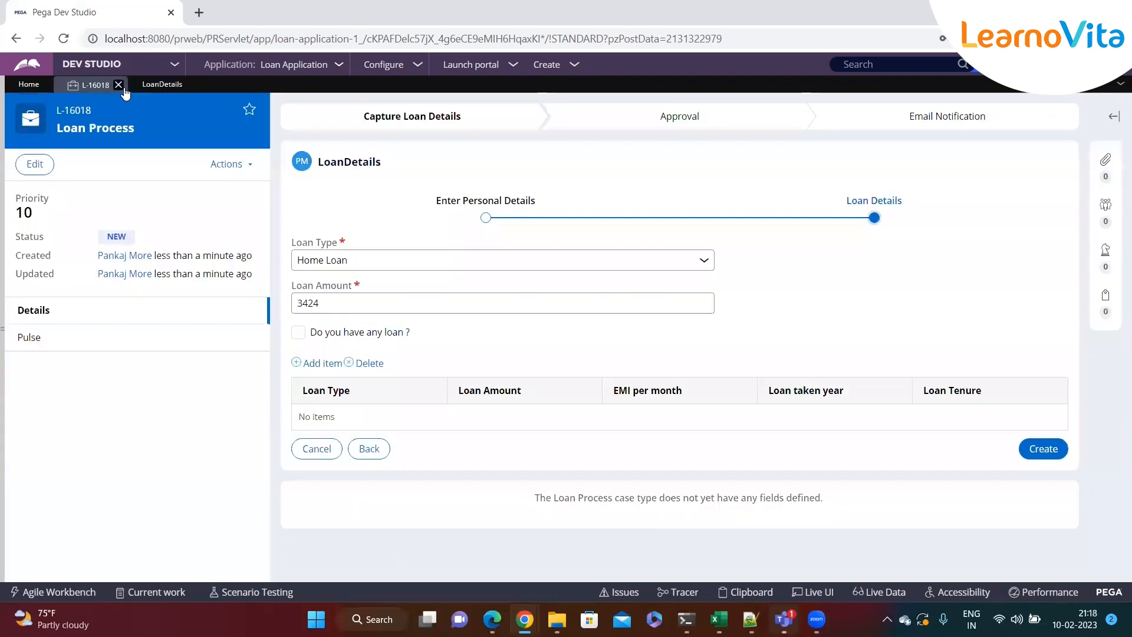
pyautogui.click(119, 86)
pyautogui.click(678, 370)
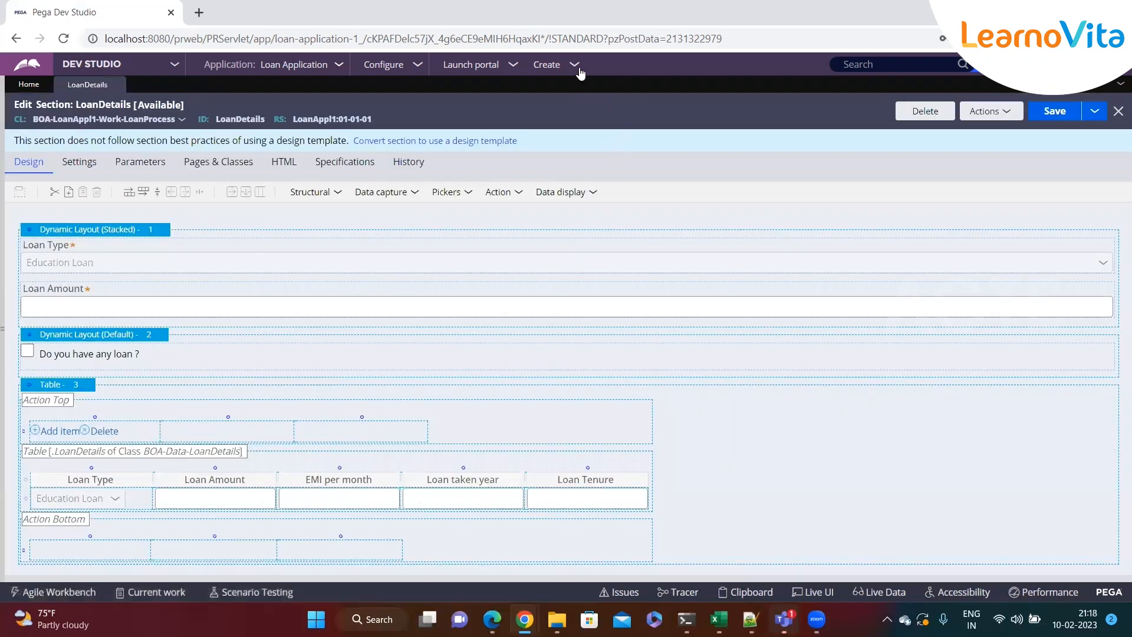
pyautogui.click(557, 64)
pyautogui.moveTo(609, 90)
pyautogui.click(734, 91)
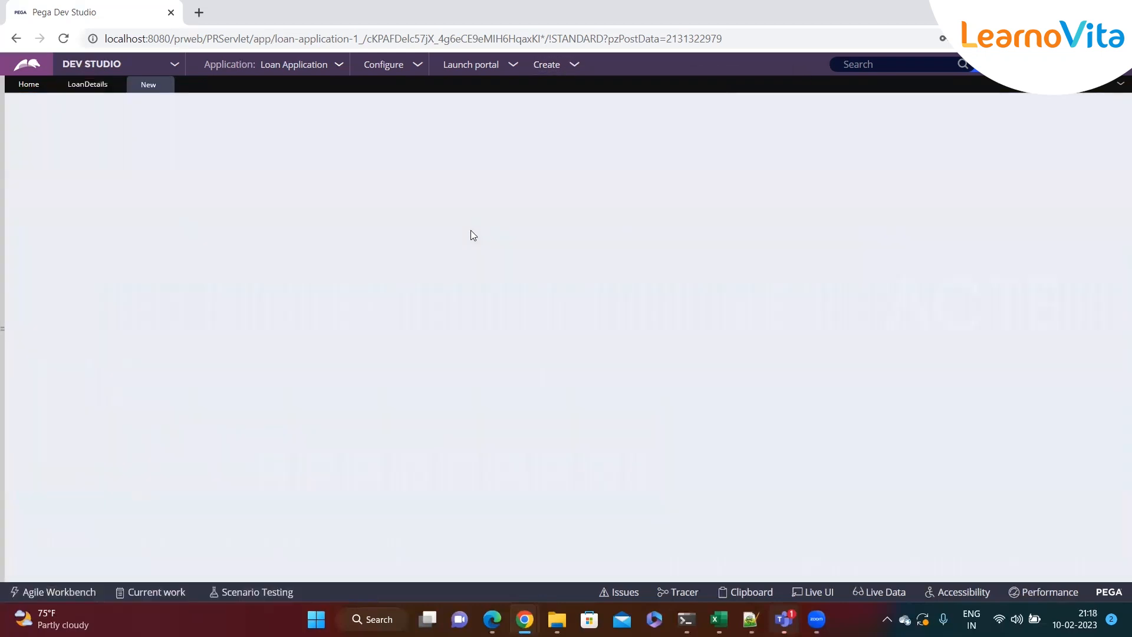
# - Fill in the new case's required first name, date of birth and phone number and proceed to Loan Details
pyautogui.scroll(-2, 456, 284)
pyautogui.click(358, 213)
pyautogui.write('gdfgdg')
pyautogui.click(524, 262)
pyautogui.click(658, 259)
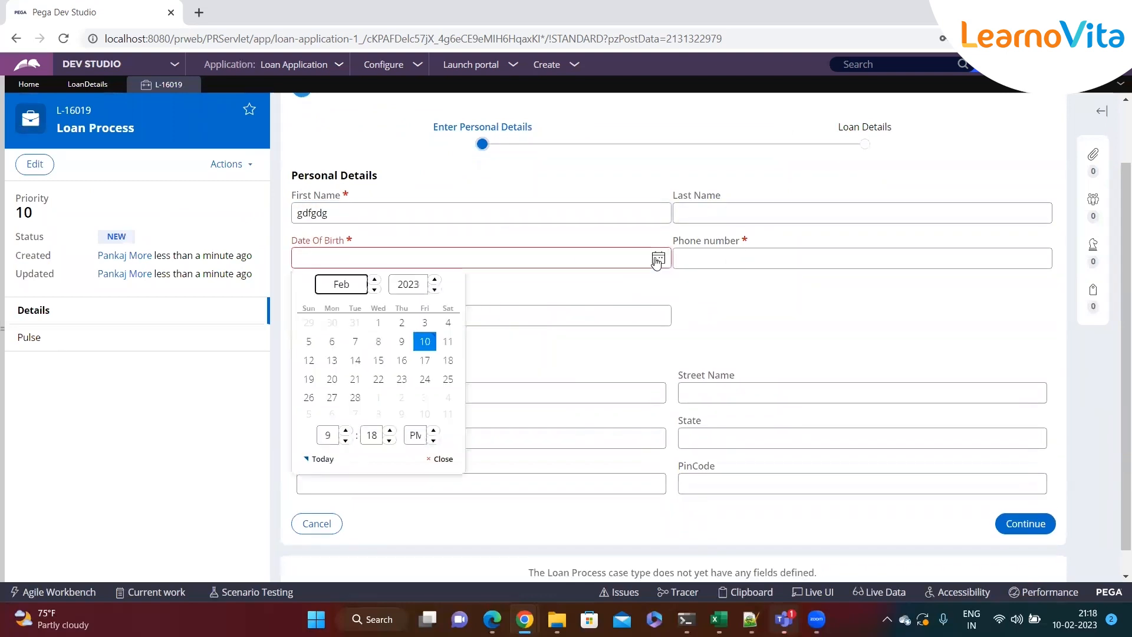
pyautogui.click(399, 321)
pyautogui.click(730, 253)
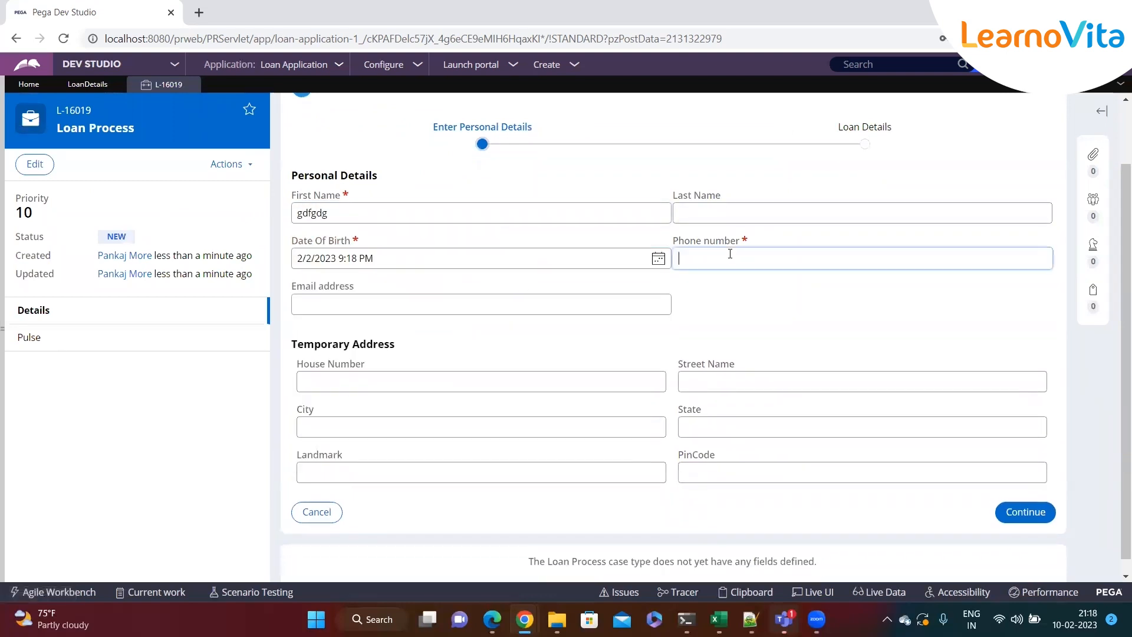
pyautogui.write('56456')
pyautogui.click(1035, 516)
# - Add a table item for an Education Loan with loan amount 3242, EMI 233, taken year 1990 and tenure 20
pyautogui.click(324, 363)
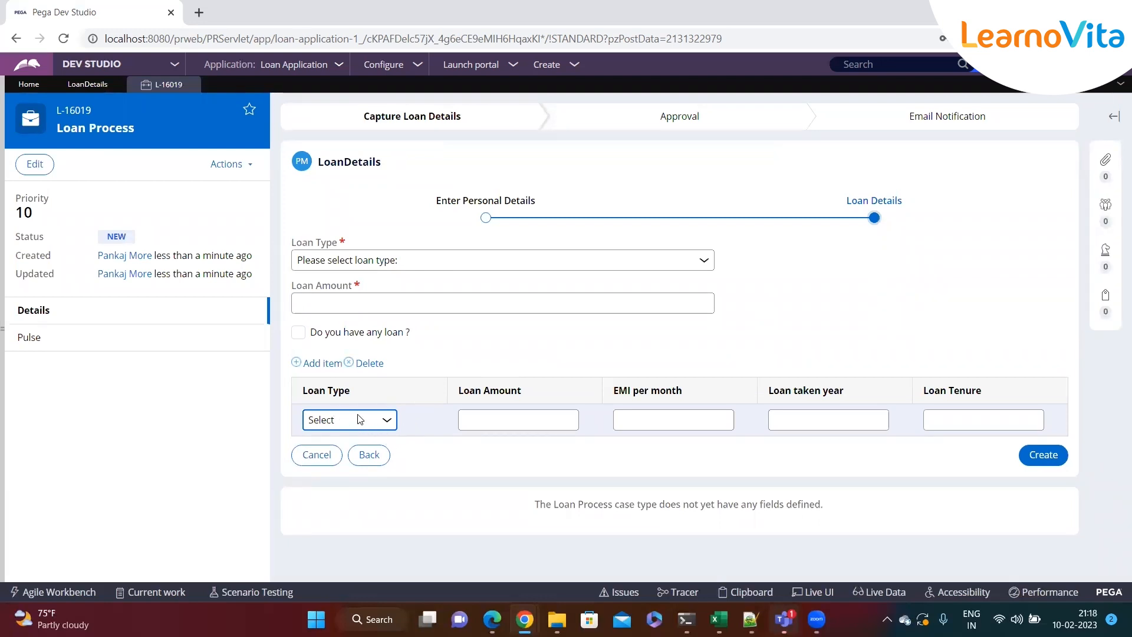
pyautogui.click(385, 423)
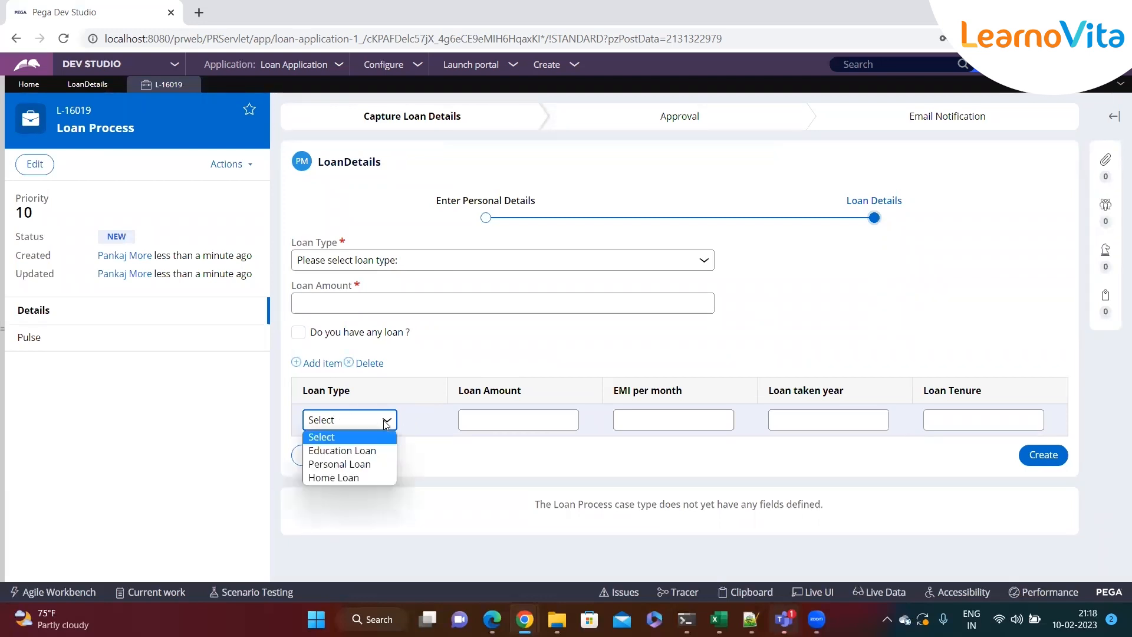
pyautogui.click(348, 450)
pyautogui.click(464, 421)
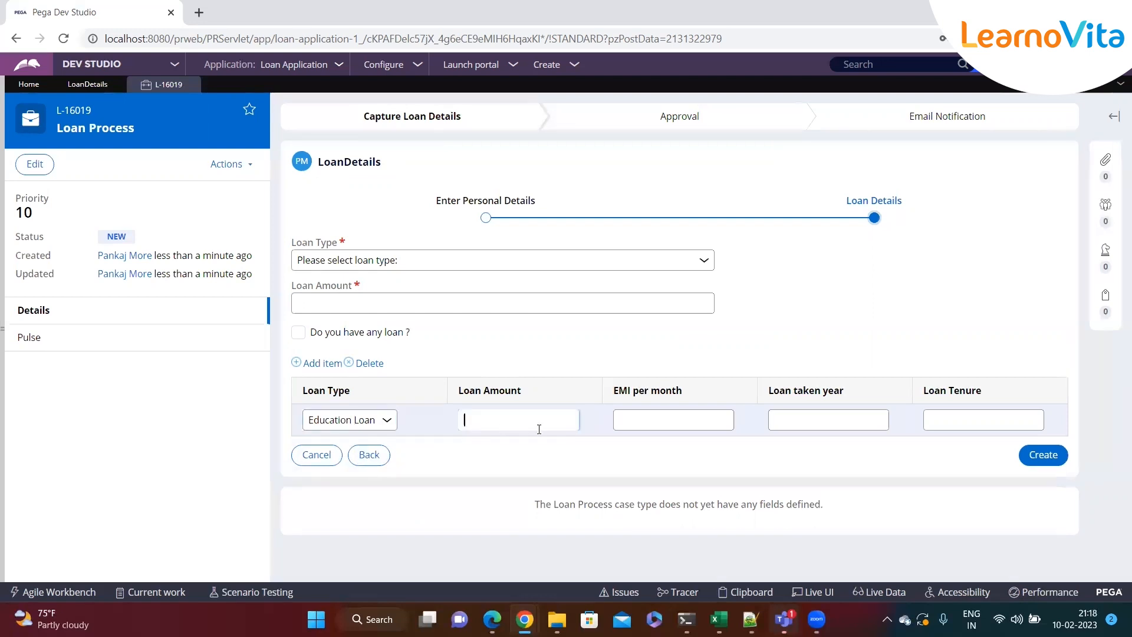
pyautogui.click(636, 429)
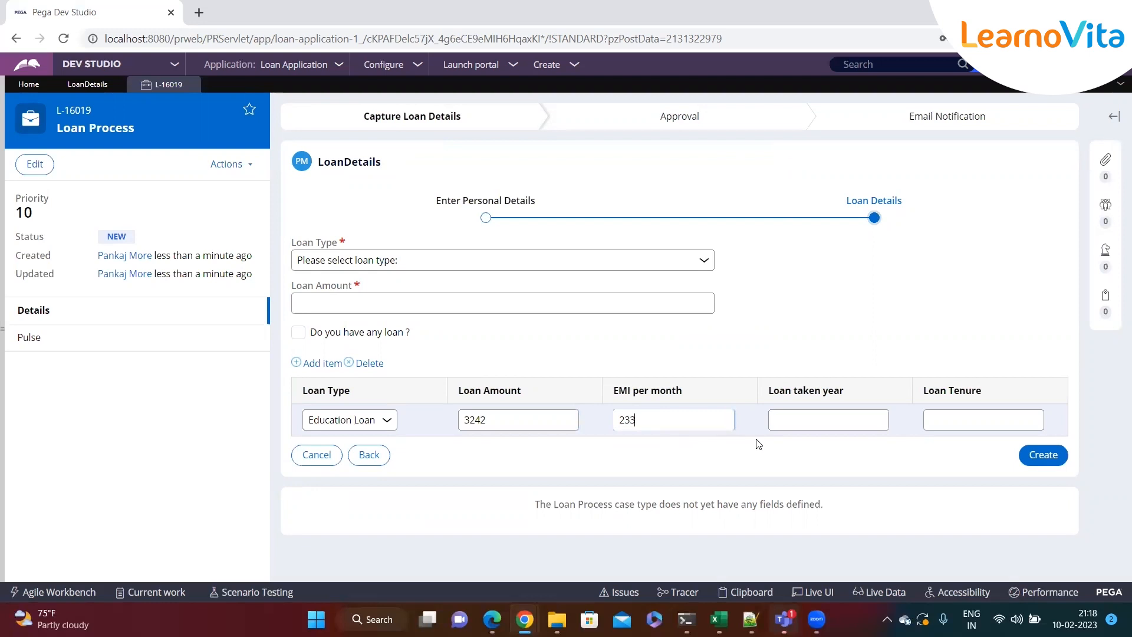
pyautogui.click(825, 419)
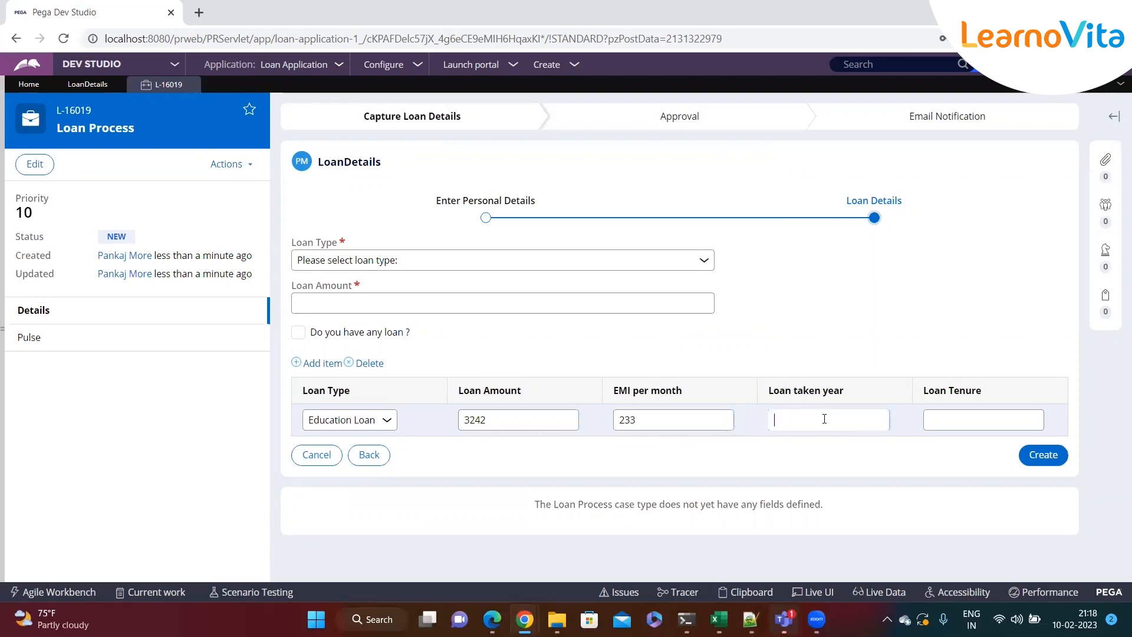
pyautogui.write('1990')
pyautogui.click(960, 422)
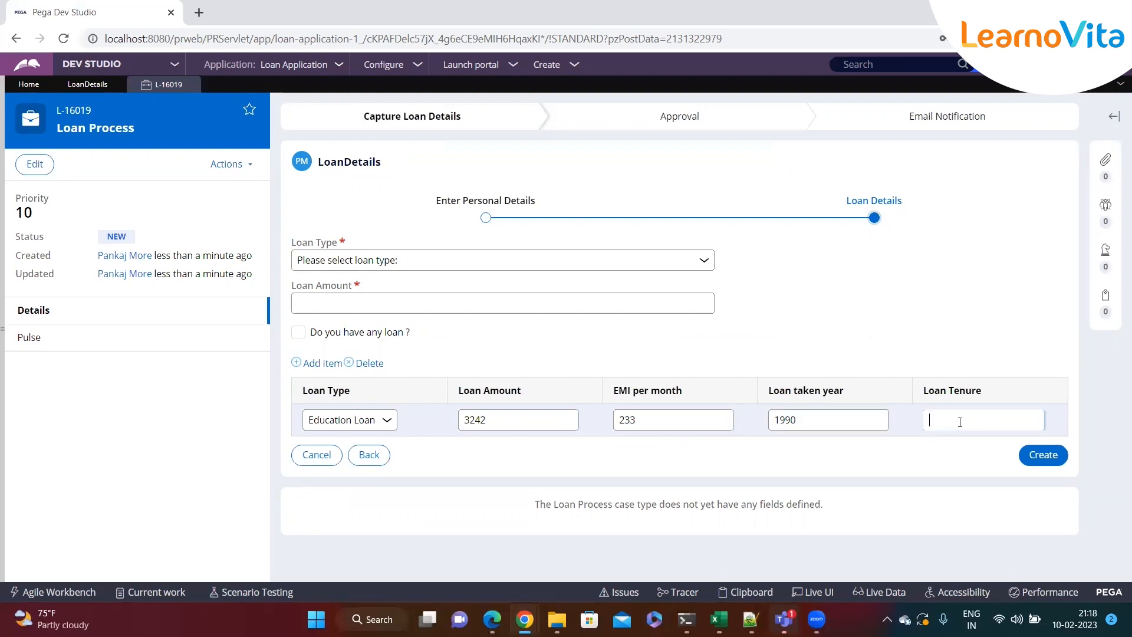
pyautogui.write('20')
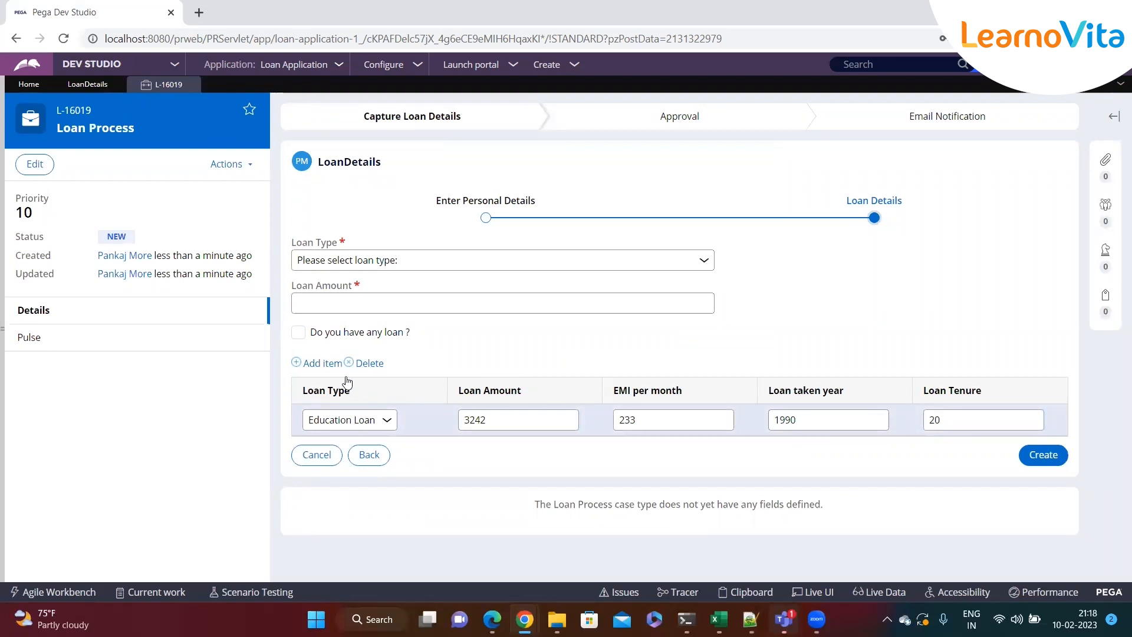
# - Add a second table item for a Personal Loan with loan amount 353453, EMI 4354, taken year 2023 and tenure 10
pyautogui.click(322, 363)
pyautogui.click(358, 463)
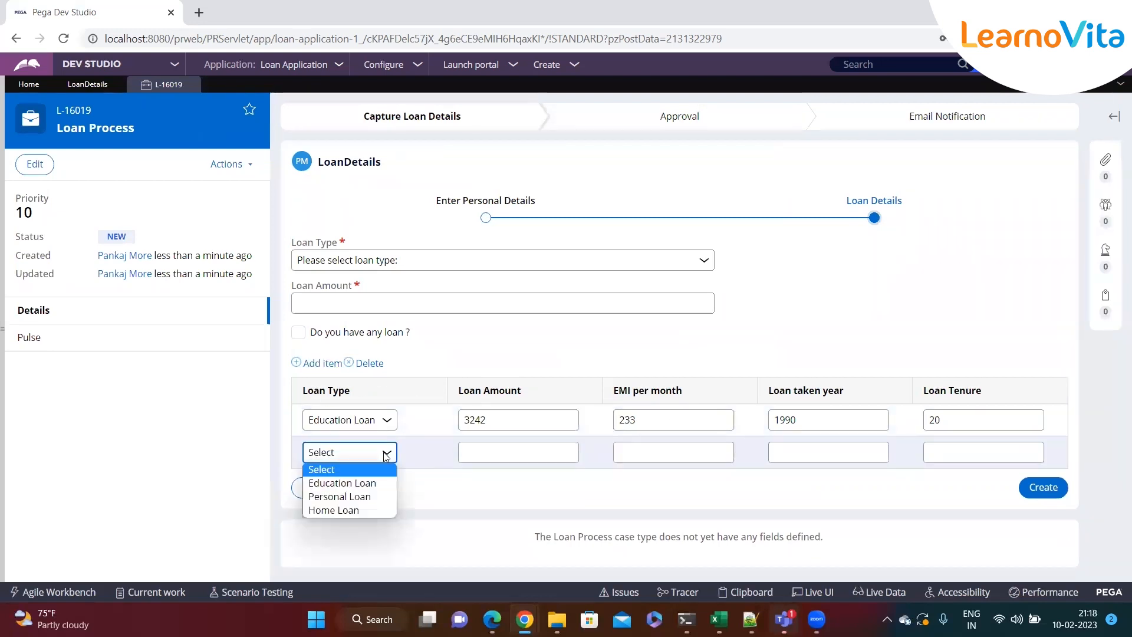
pyautogui.click(345, 497)
pyautogui.click(477, 455)
pyautogui.write('353455')
pyautogui.click(643, 460)
pyautogui.write('4354')
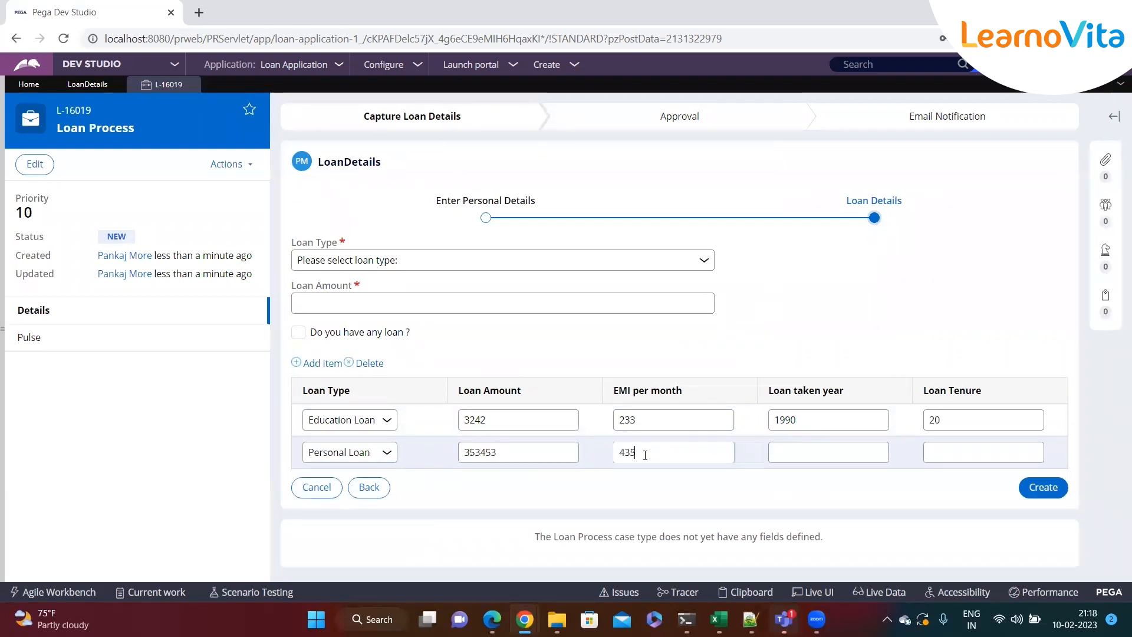
pyautogui.click(789, 455)
pyautogui.write('2023')
pyautogui.click(953, 449)
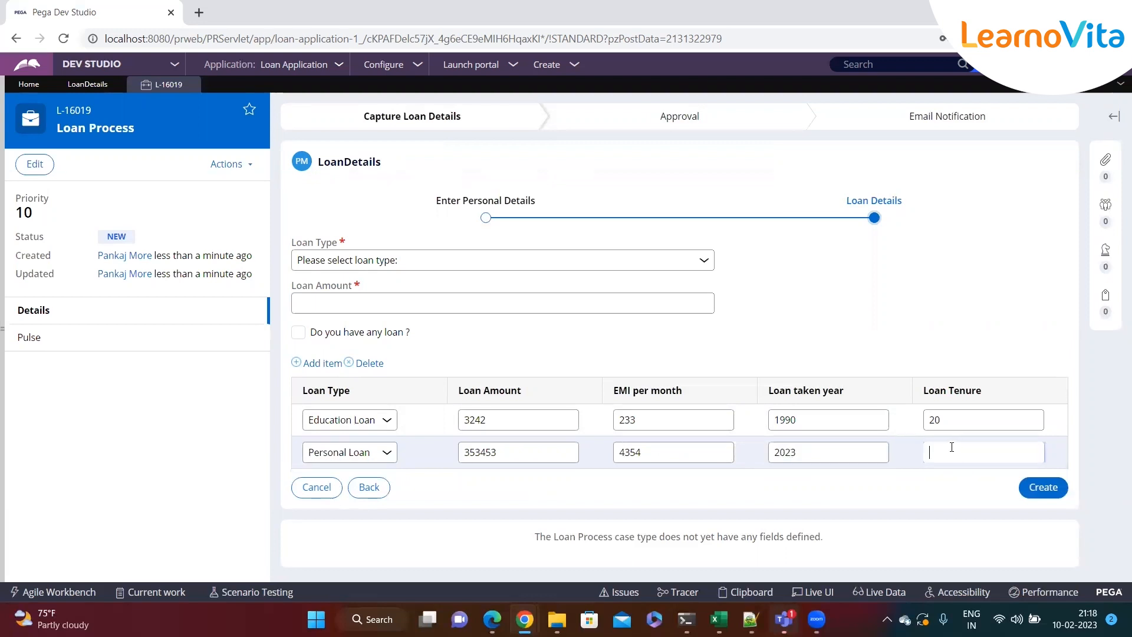
pyautogui.write('10')
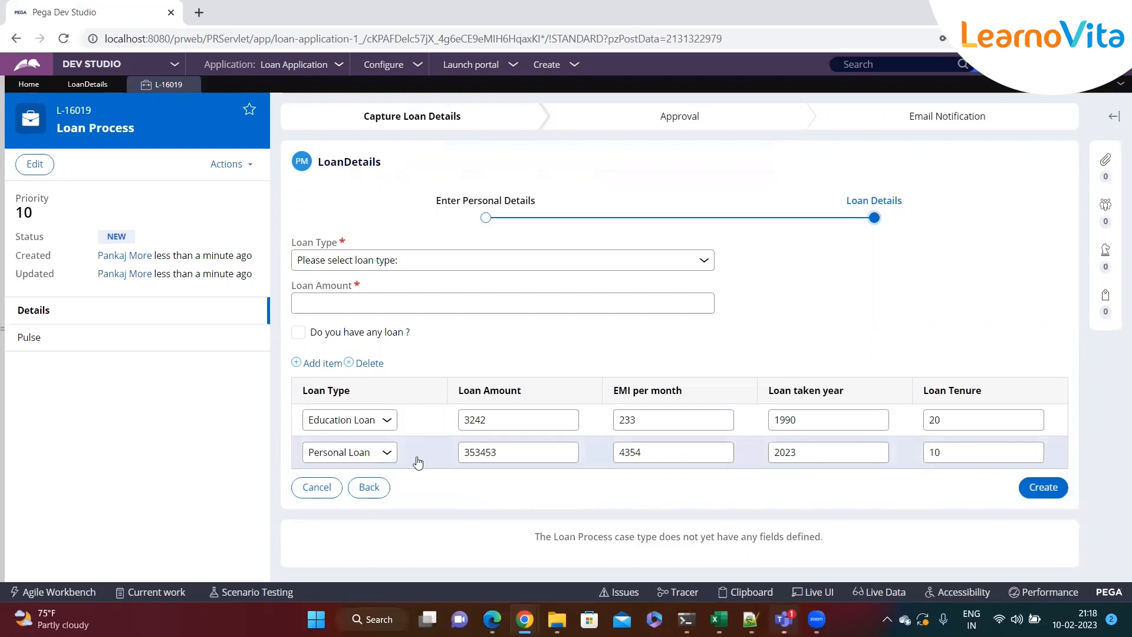
# - Add a third blank item to the loan table and delete it
pyautogui.click(321, 363)
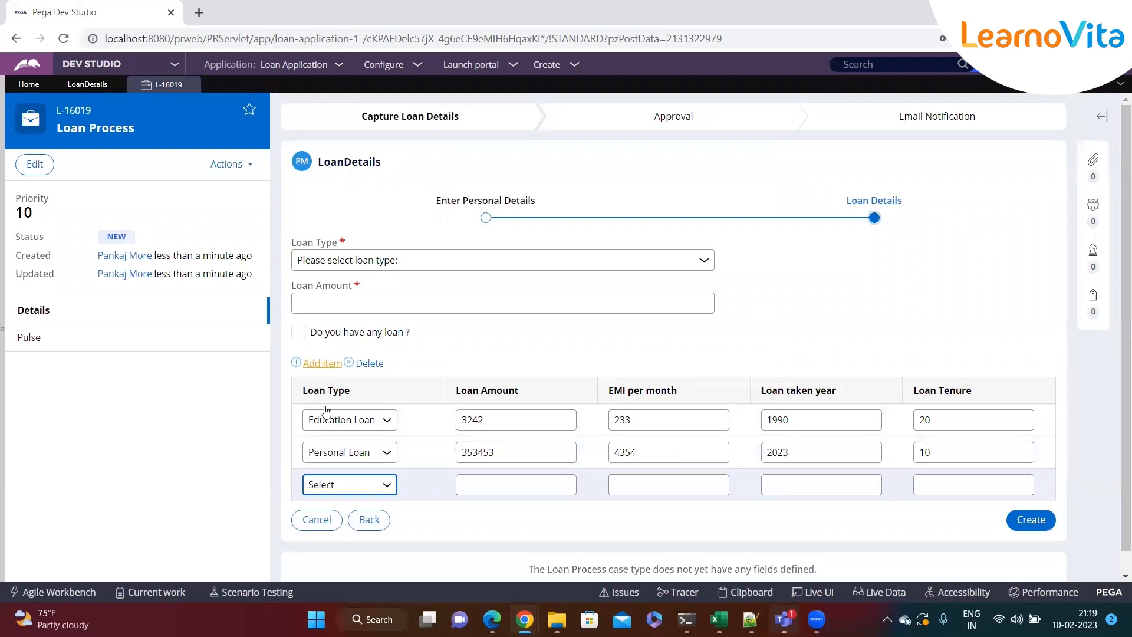
pyautogui.click(982, 486)
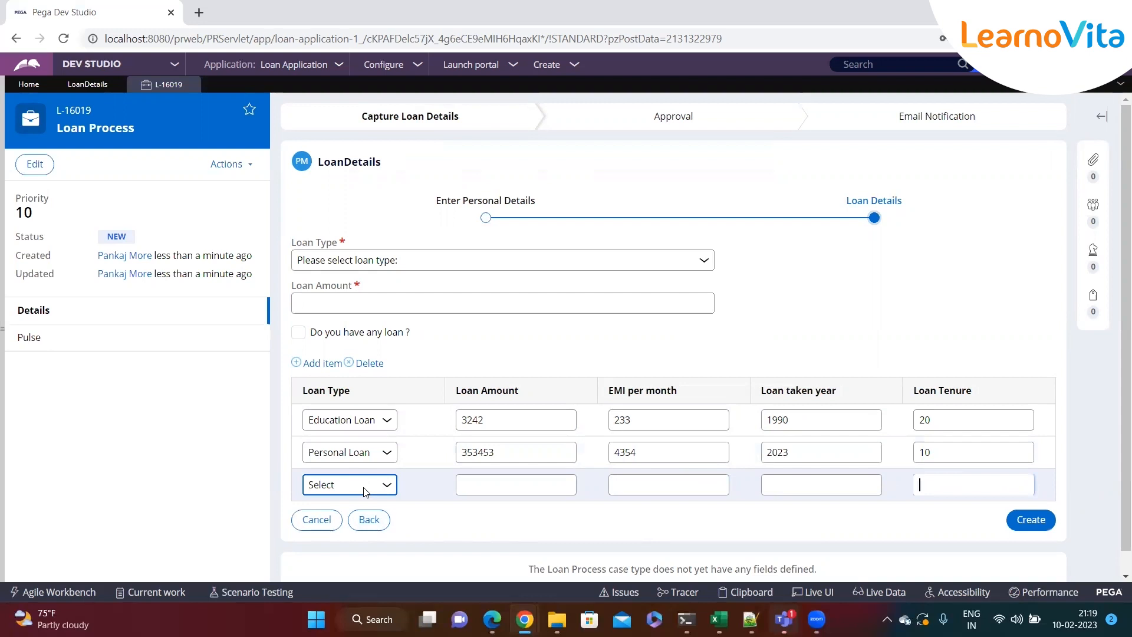
pyautogui.click(375, 365)
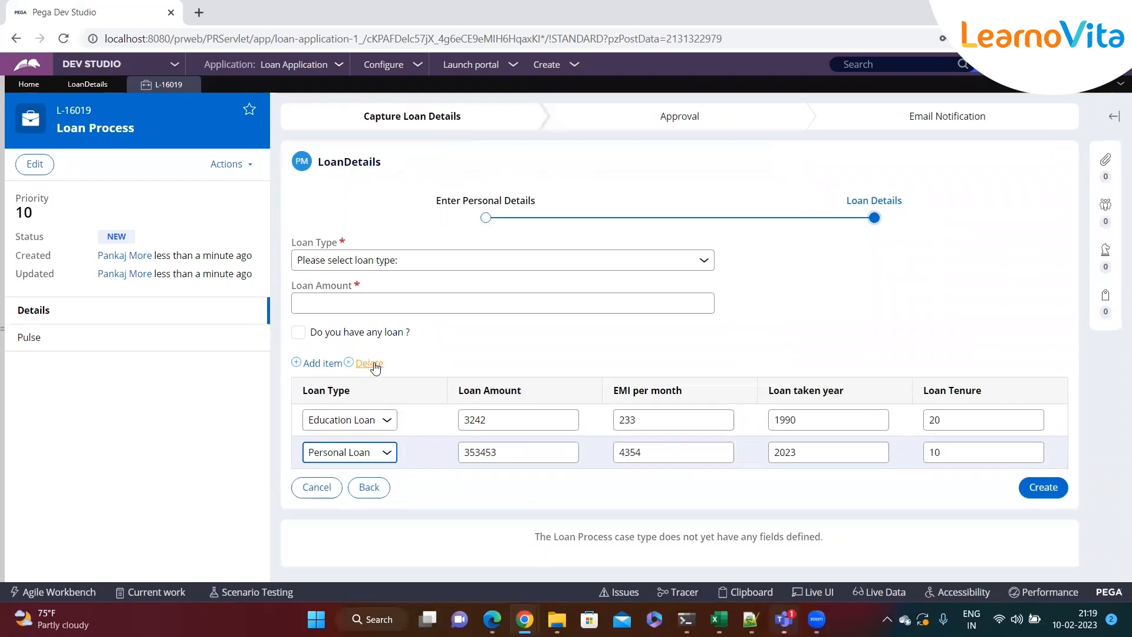
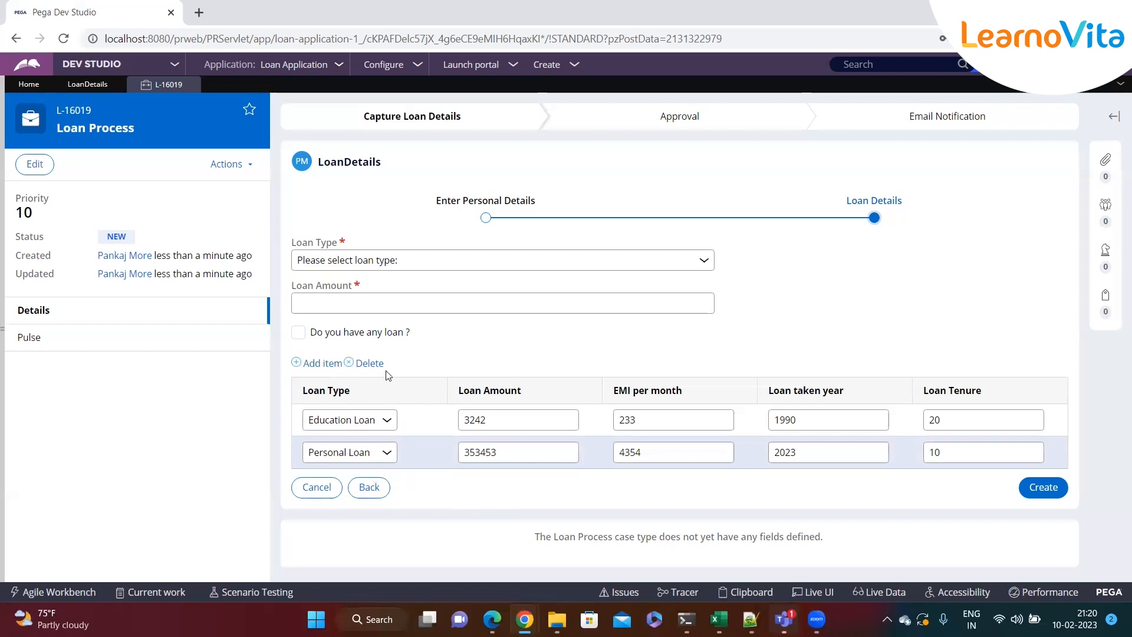
# - Return to the LoanDetails section and review the table's List/Group source in its layout properties, leaving without changes
pyautogui.click(81, 88)
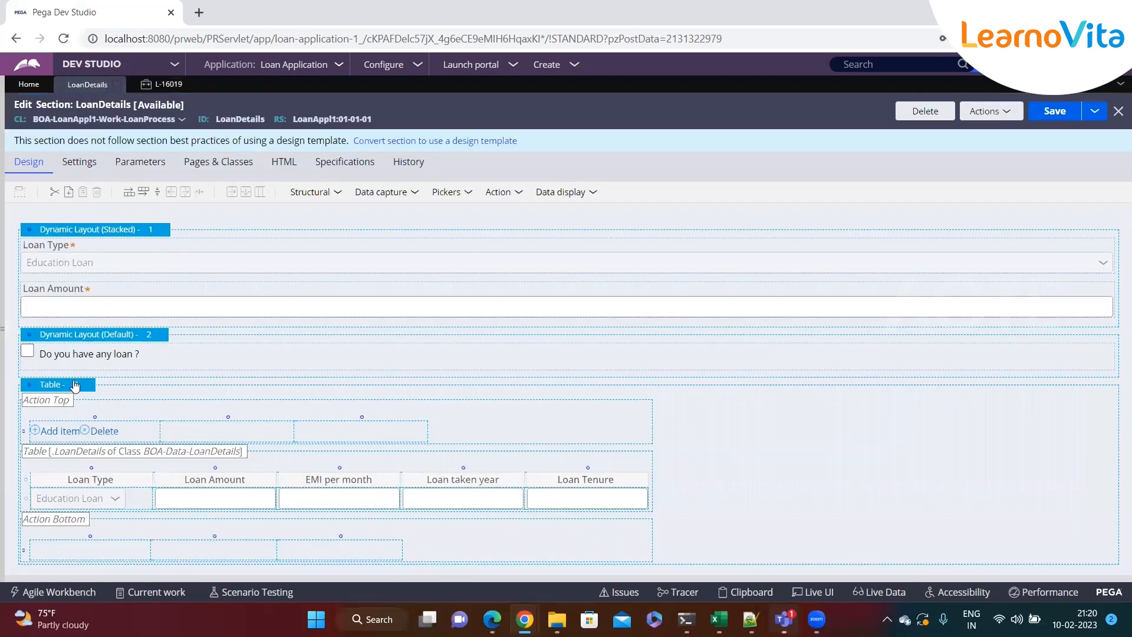
pyautogui.click(79, 386)
pyautogui.click(95, 385)
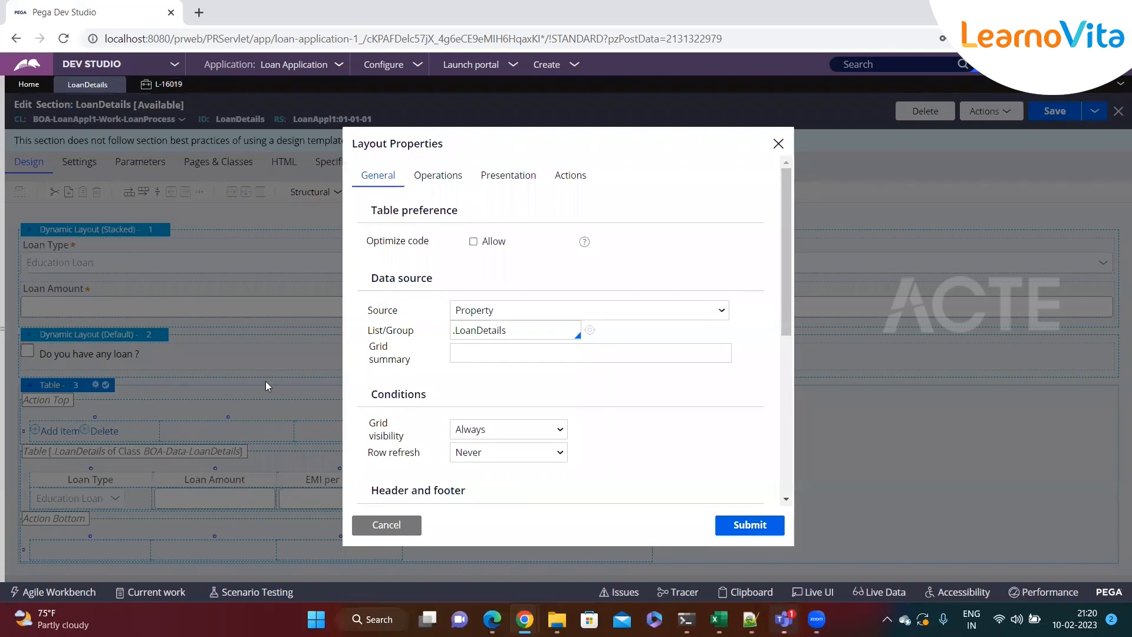
pyautogui.click(471, 331)
pyautogui.doubleClick(471, 331)
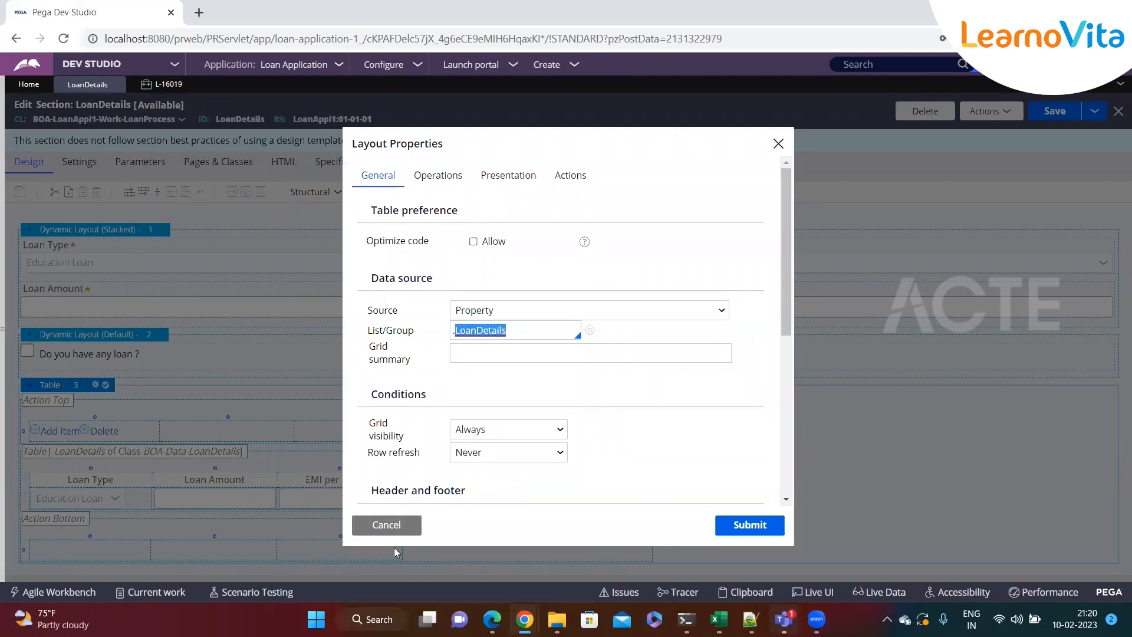
pyautogui.click(391, 529)
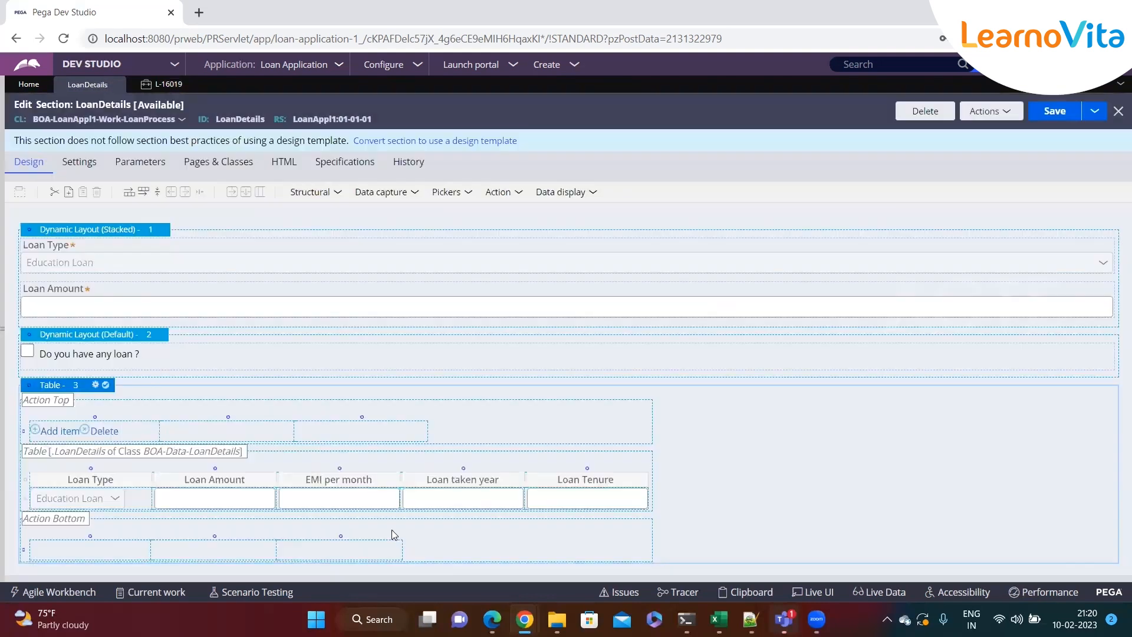
# - Insert an extra column after Loan Tenure in the section's table and delete that column
pyautogui.click(143, 504)
pyautogui.click(238, 503)
pyautogui.click(314, 502)
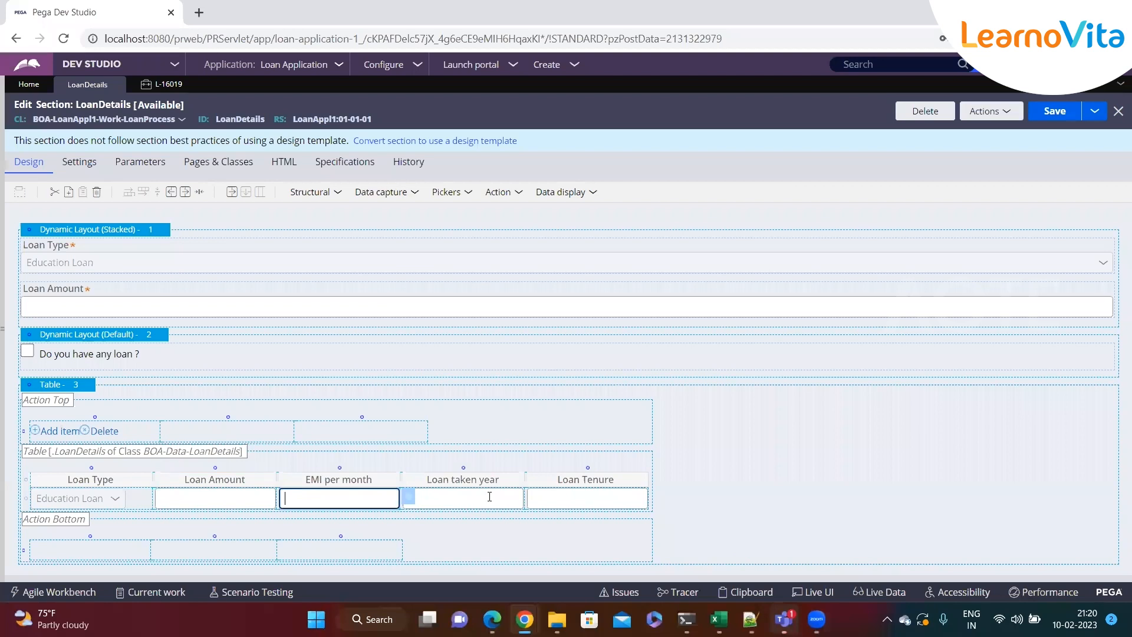
pyautogui.click(575, 499)
pyautogui.click(185, 192)
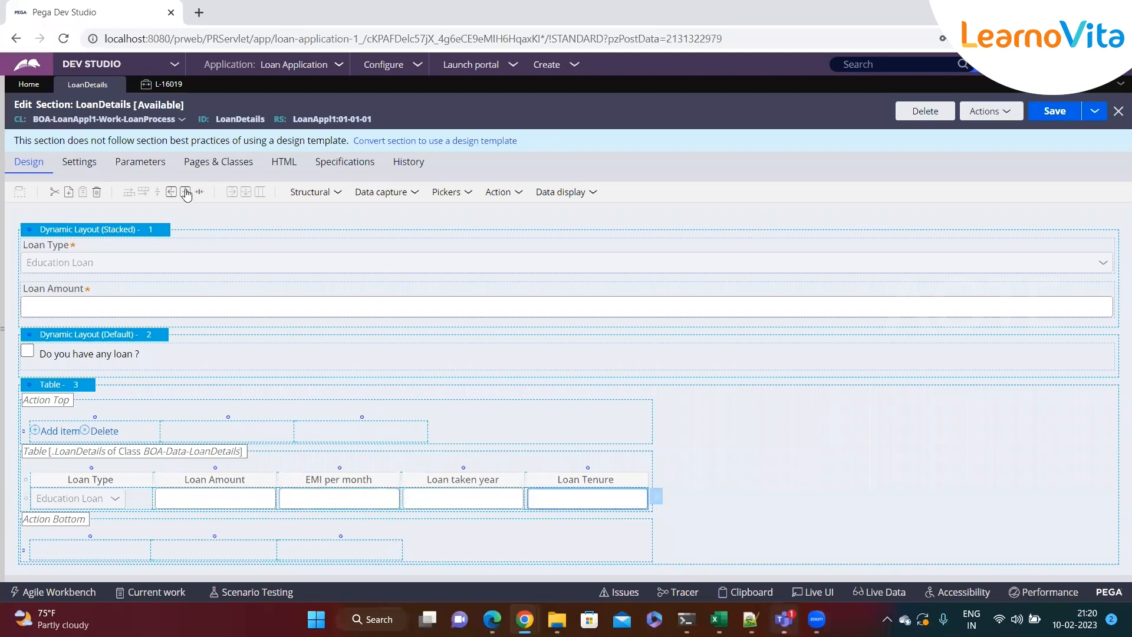
pyautogui.click(703, 499)
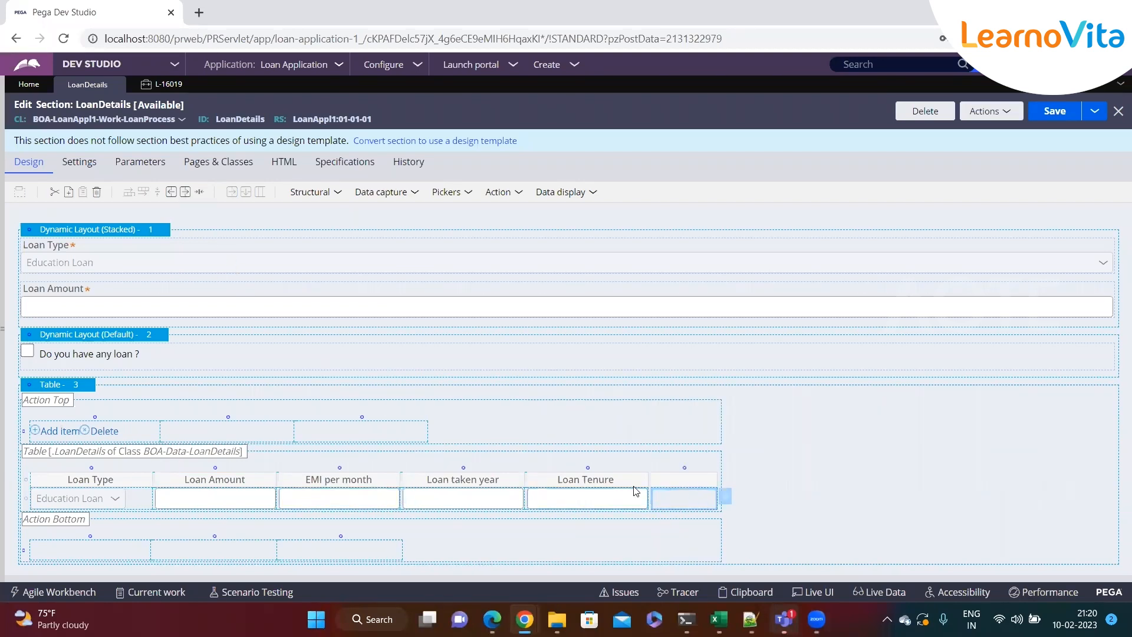
pyautogui.click(683, 476)
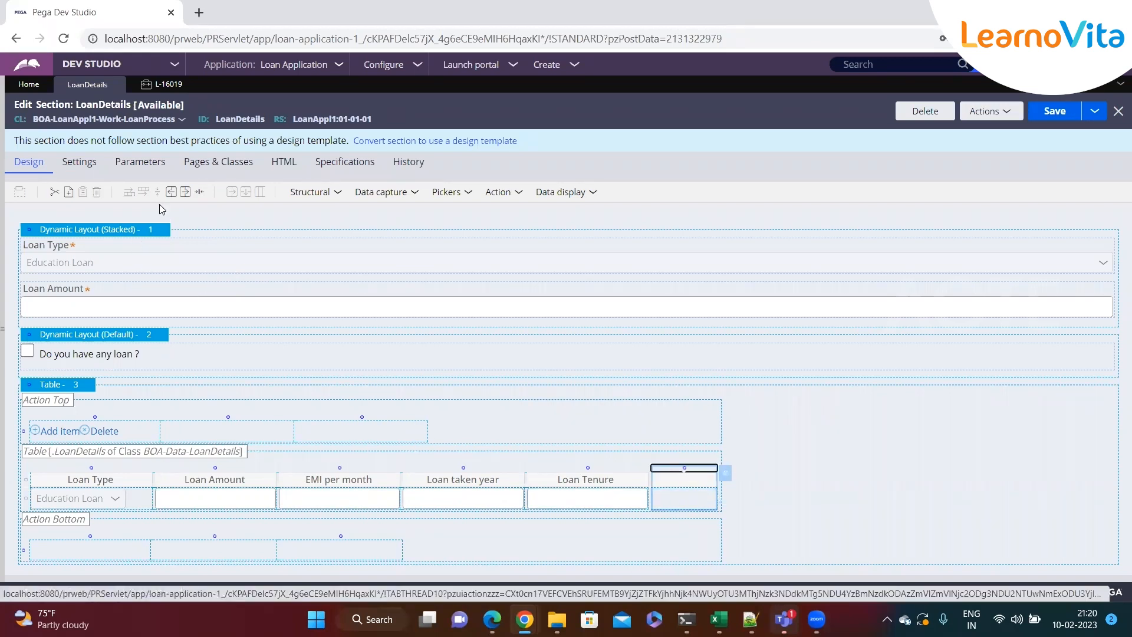
pyautogui.click(199, 193)
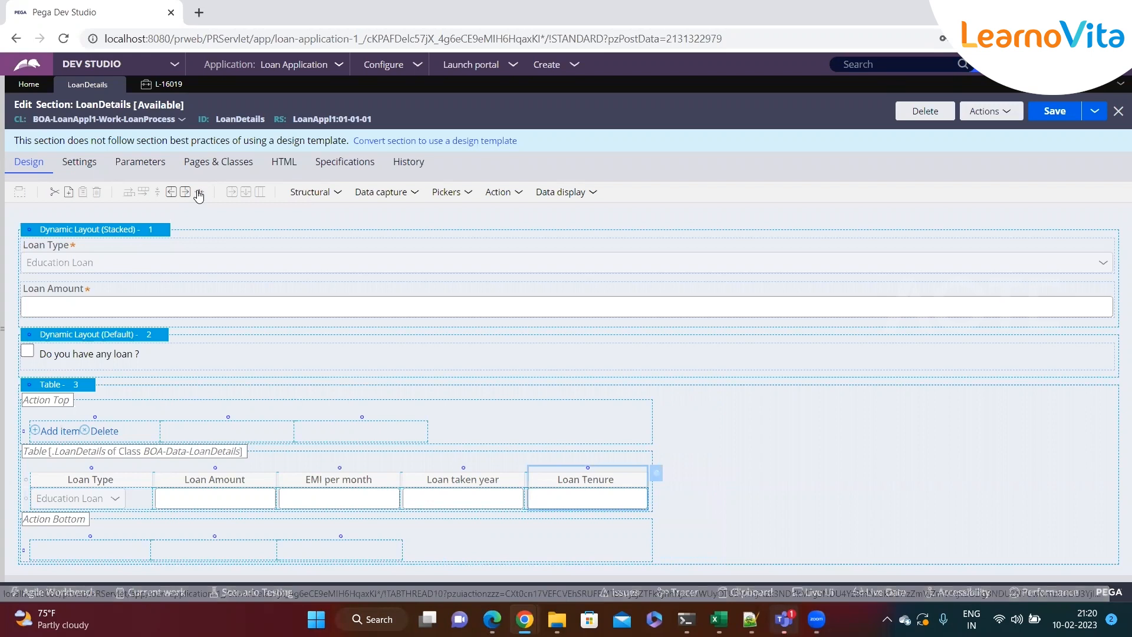
pyautogui.click(292, 502)
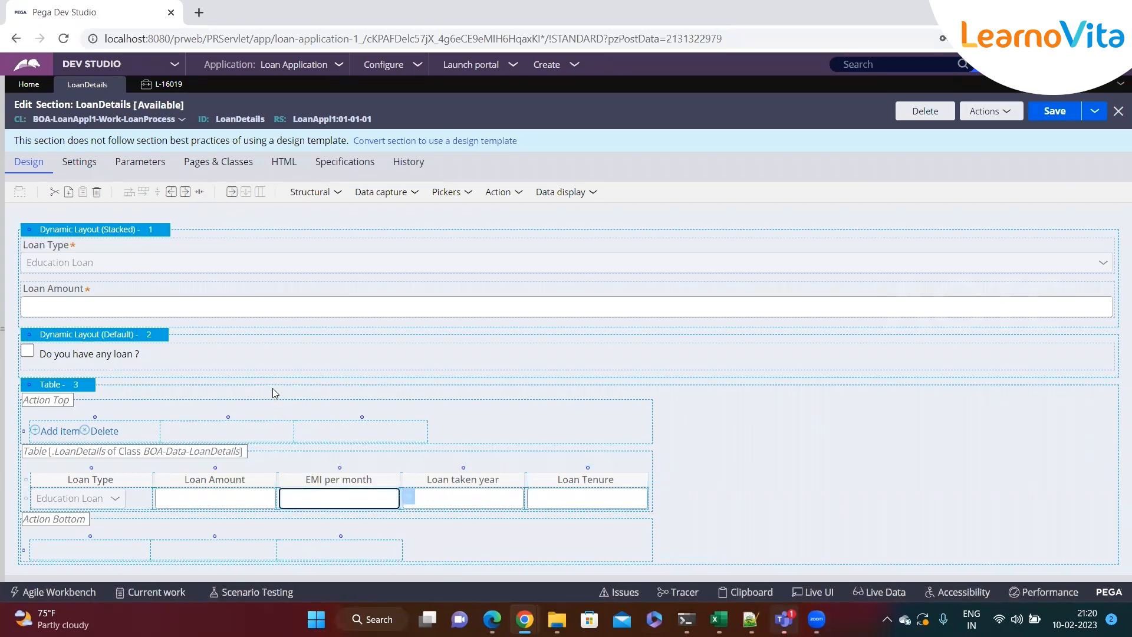
# - Return to the open loan case and toggle the "Do you have any loan ?" checkbox to check its effect on the table
pyautogui.click(163, 89)
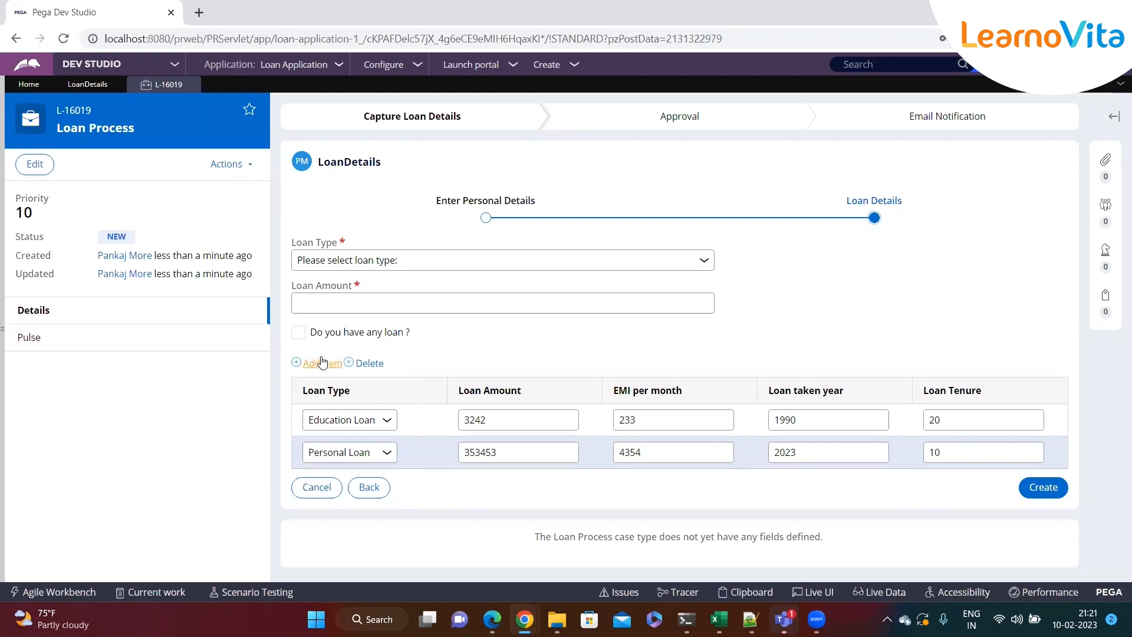
pyautogui.click(311, 334)
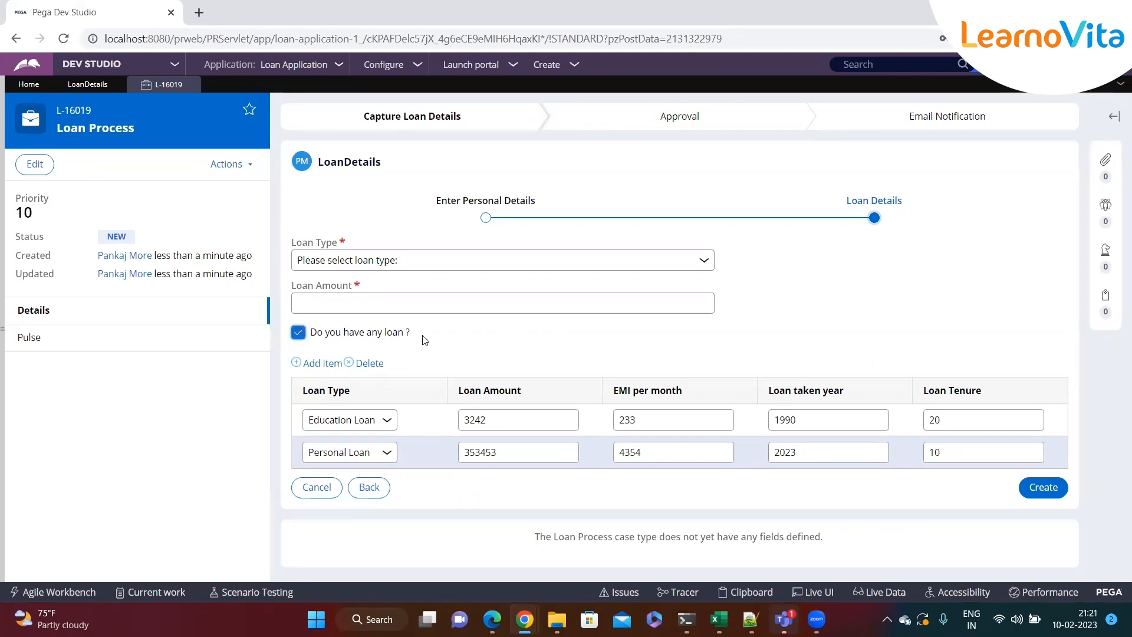
pyautogui.click(299, 335)
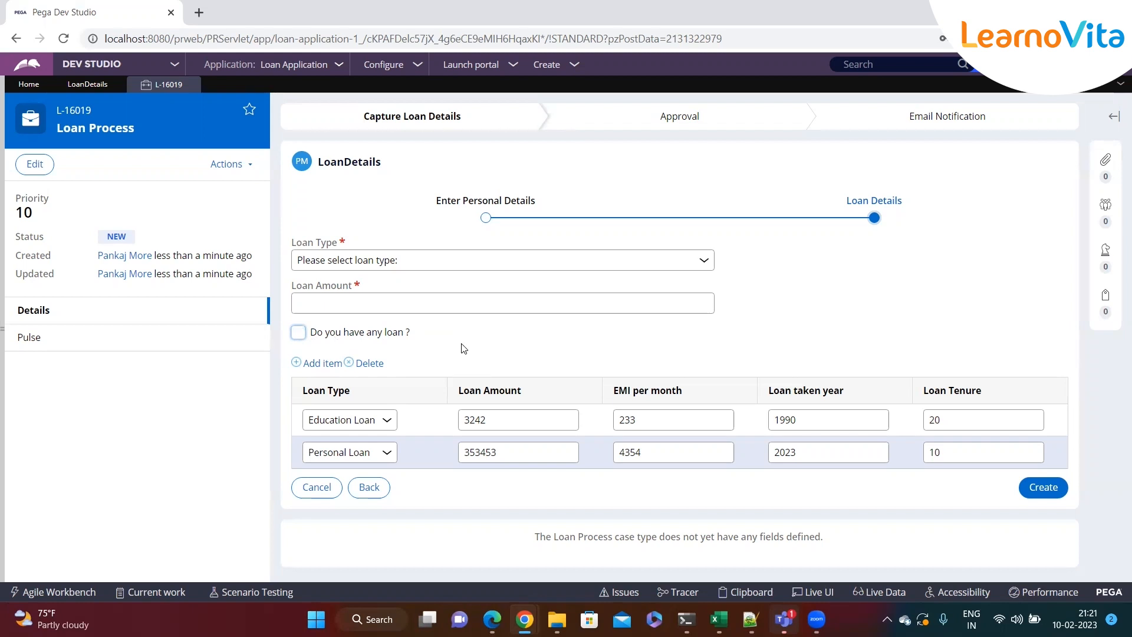
pyautogui.click(302, 339)
pyautogui.click(78, 89)
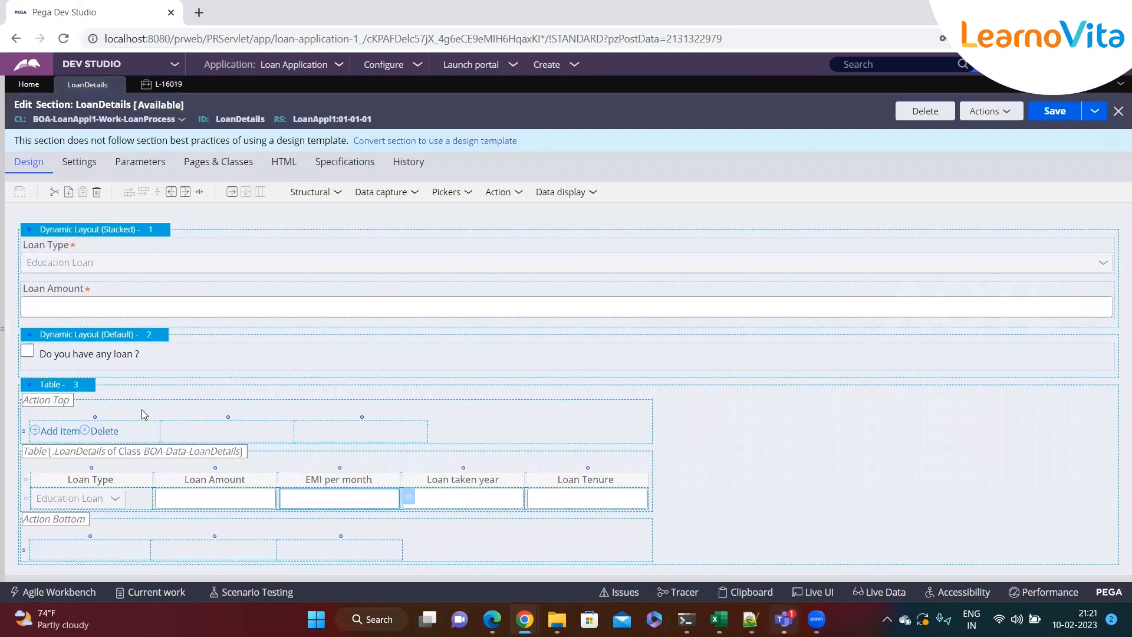
pyautogui.click(35, 392)
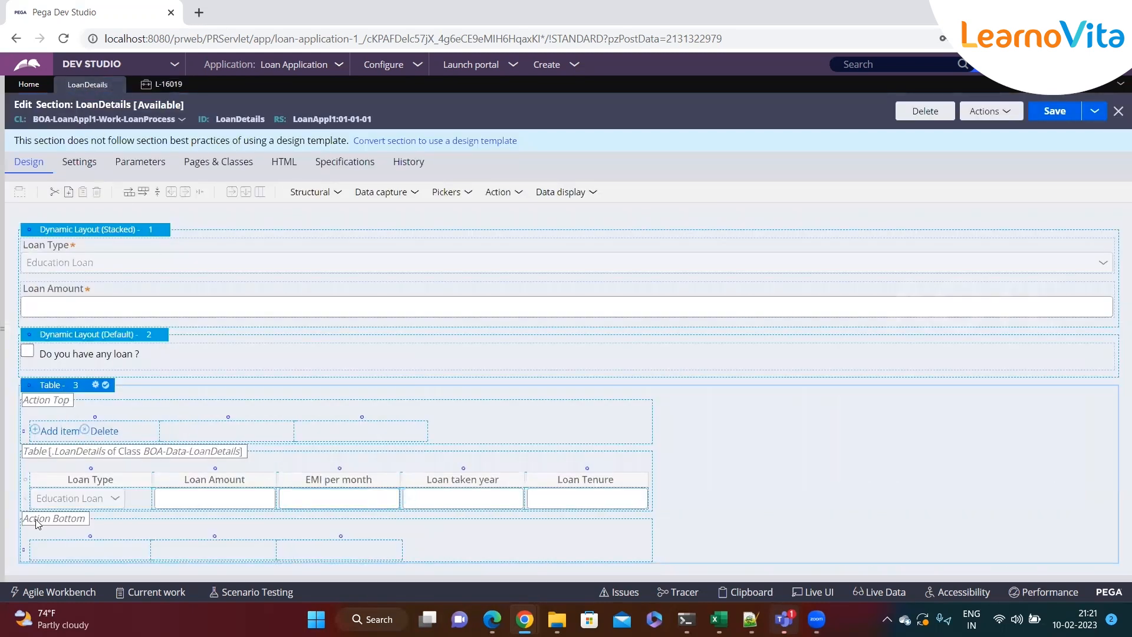
pyautogui.click(96, 385)
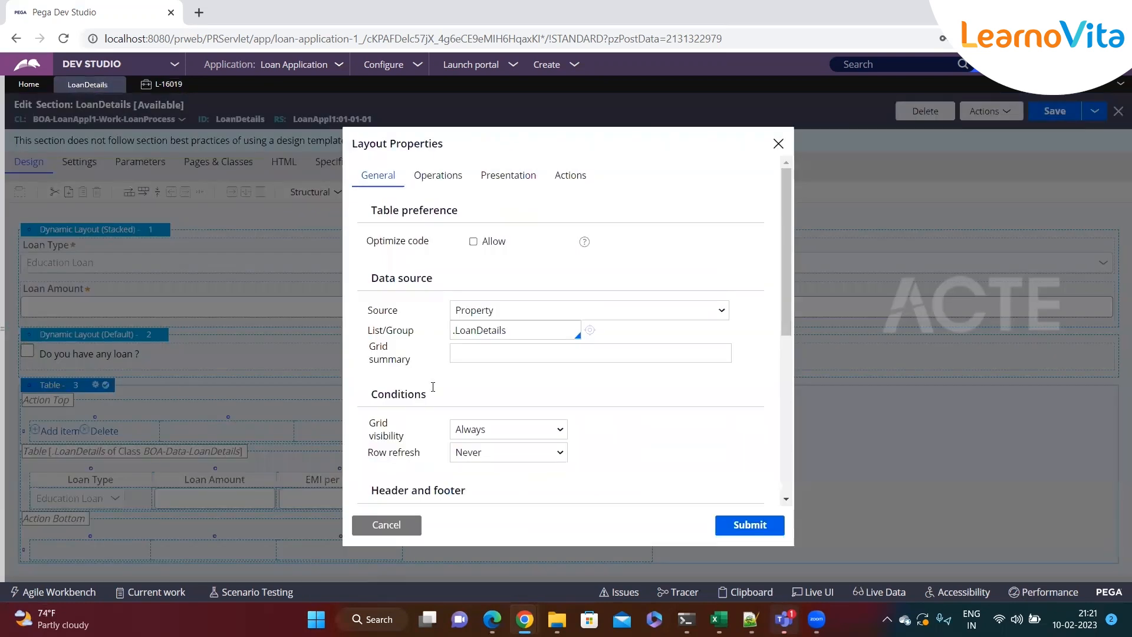
pyautogui.scroll(-1, 560, 382)
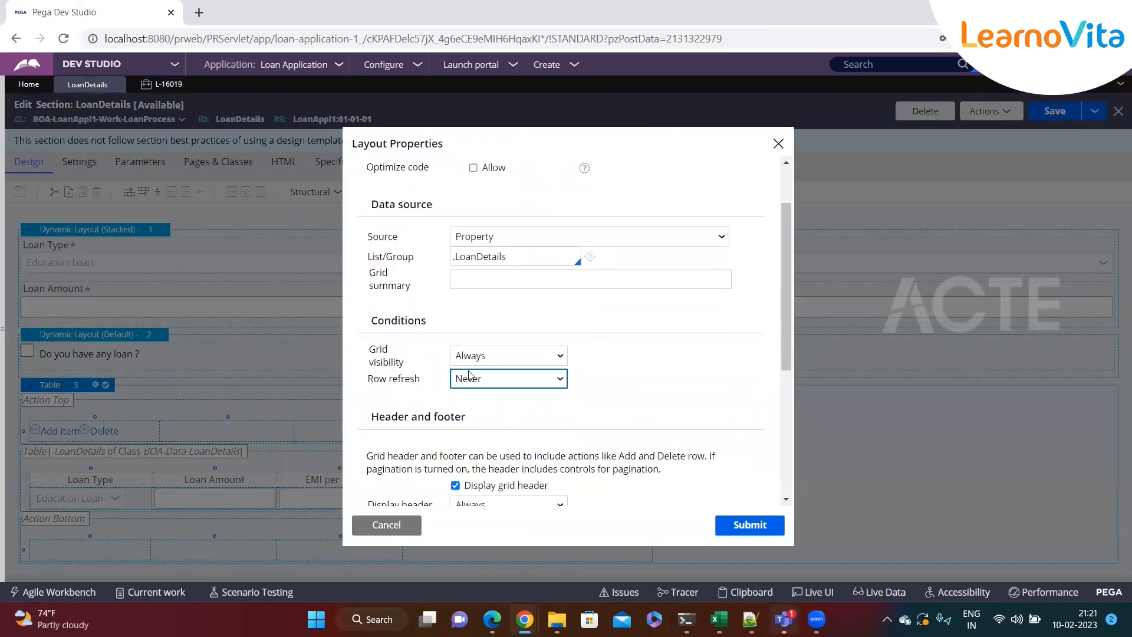
pyautogui.moveTo(376, 349); pyautogui.dragTo(411, 370)
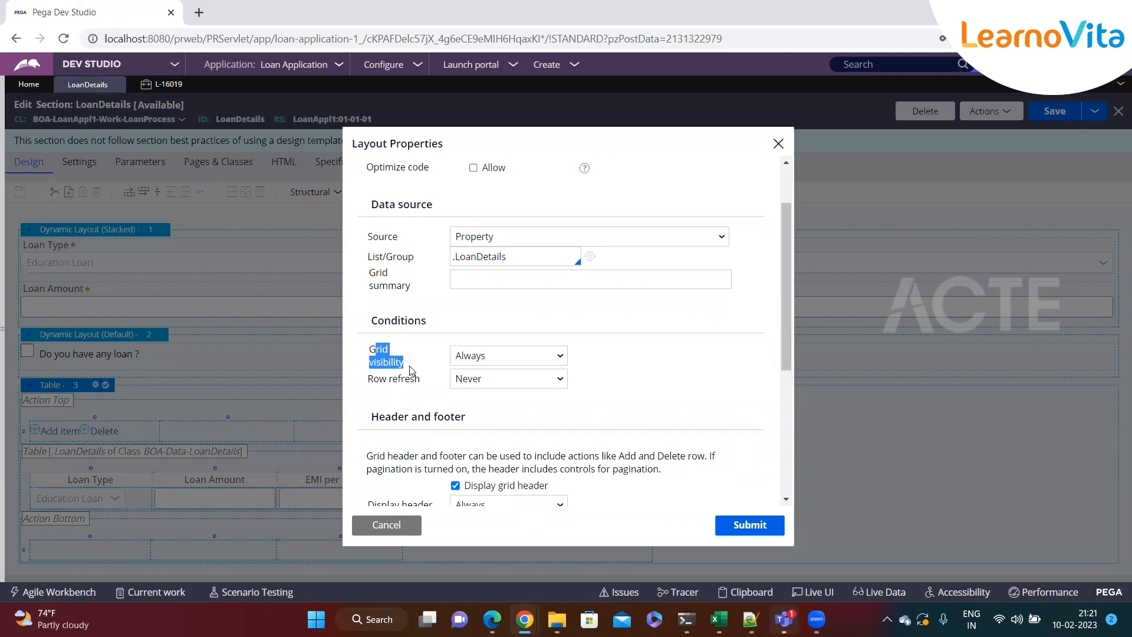
pyautogui.click(547, 356)
pyautogui.click(513, 386)
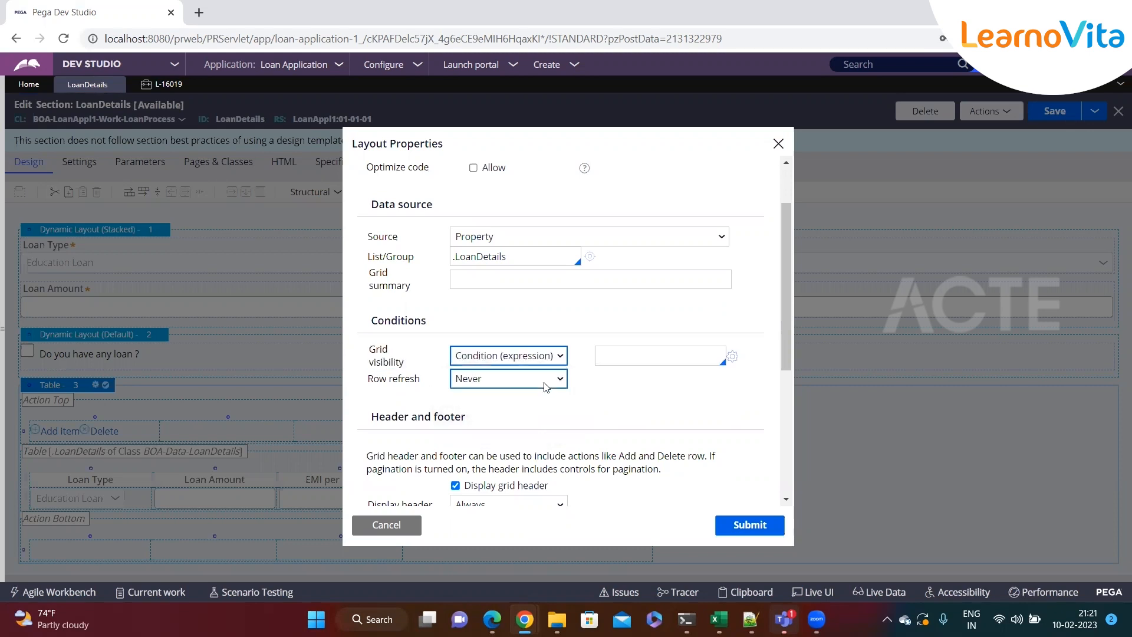
pyautogui.click(636, 361)
pyautogui.write('.')
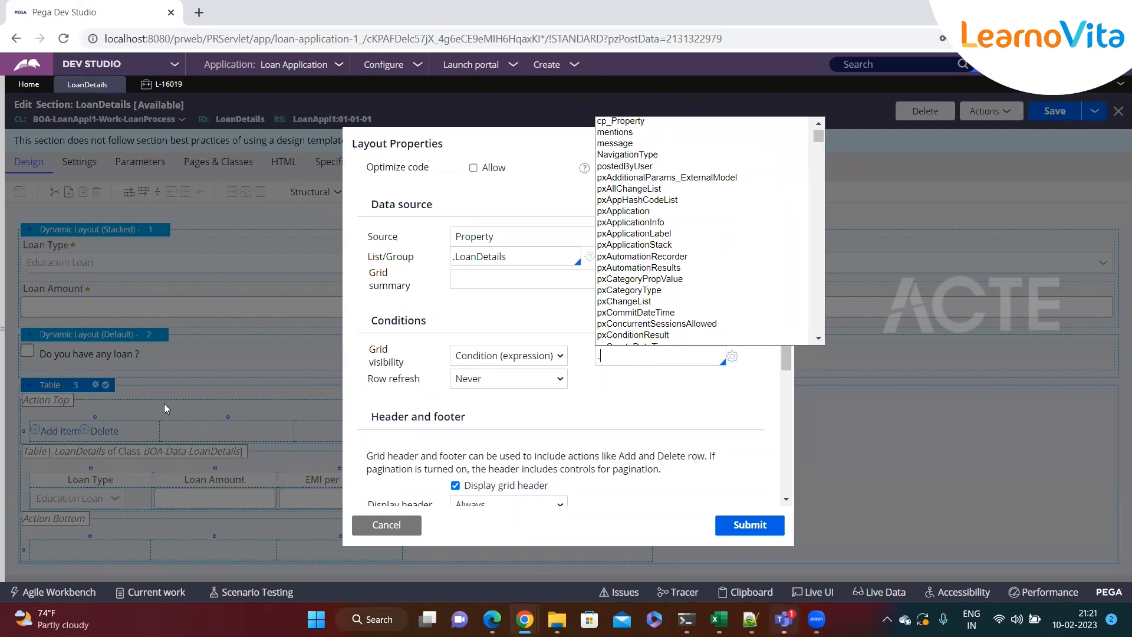
pyautogui.click(386, 525)
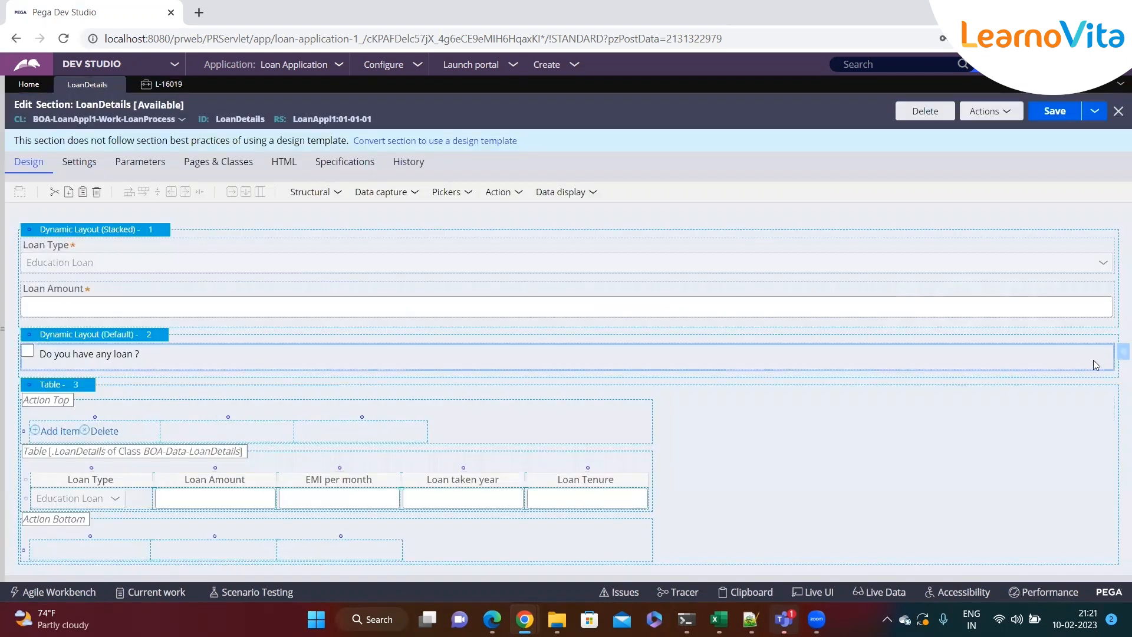
# - Copy the property name AnyPastLoan from the cell properties of the "Do you have any loan ?" checkbox, leaving them unchanged
pyautogui.click(1121, 352)
pyautogui.click(534, 219)
pyautogui.doubleClick(533, 218)
pyautogui.hotkey('ctrl', 'c')
pyautogui.click(389, 525)
# - Set the loan table's grid visibility to Condition (expression) with .AnyPastLoan == "true" and save the section
pyautogui.click(56, 387)
pyautogui.click(95, 385)
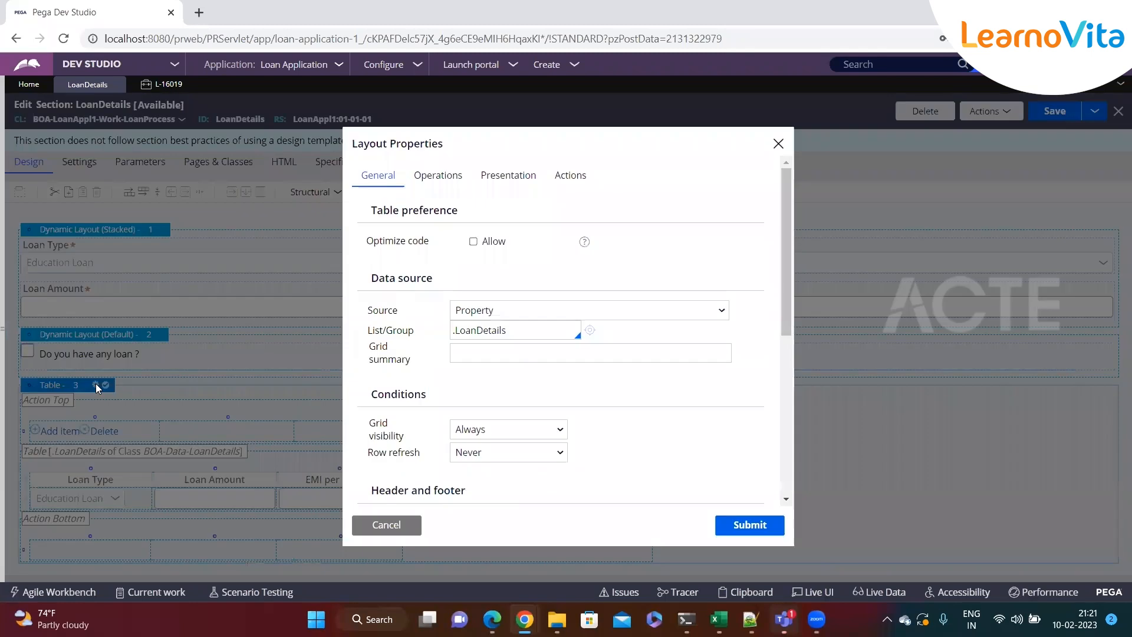
pyautogui.scroll(-3, 513, 377)
pyautogui.click(506, 281)
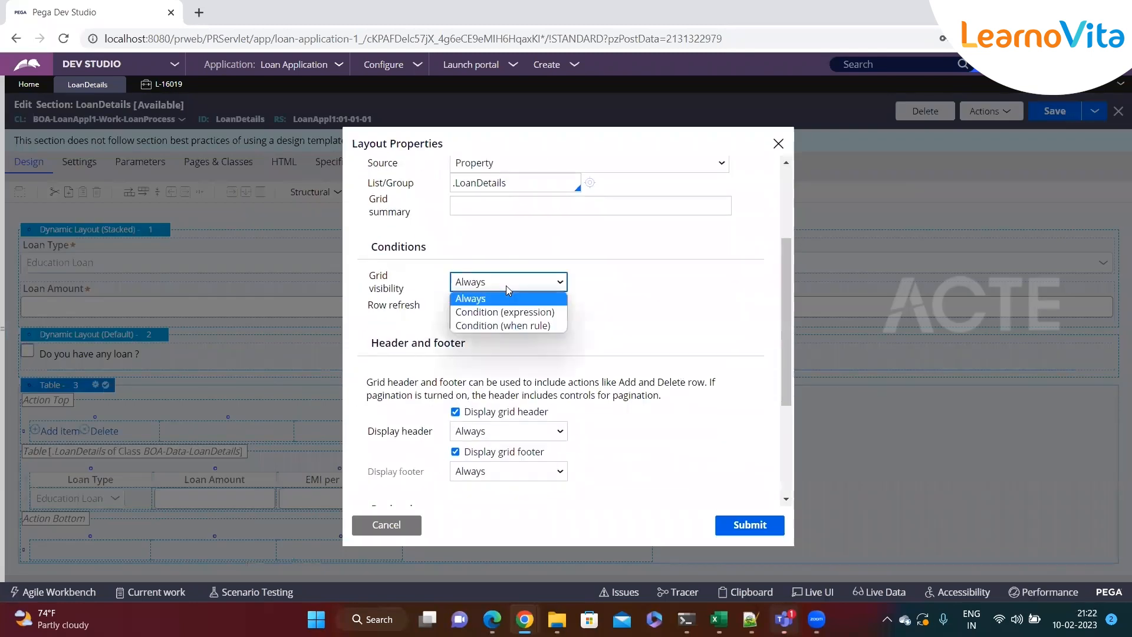
pyautogui.click(505, 305)
pyautogui.click(521, 280)
pyautogui.click(515, 312)
pyautogui.click(621, 285)
pyautogui.hotkey('ctrl', 'v')
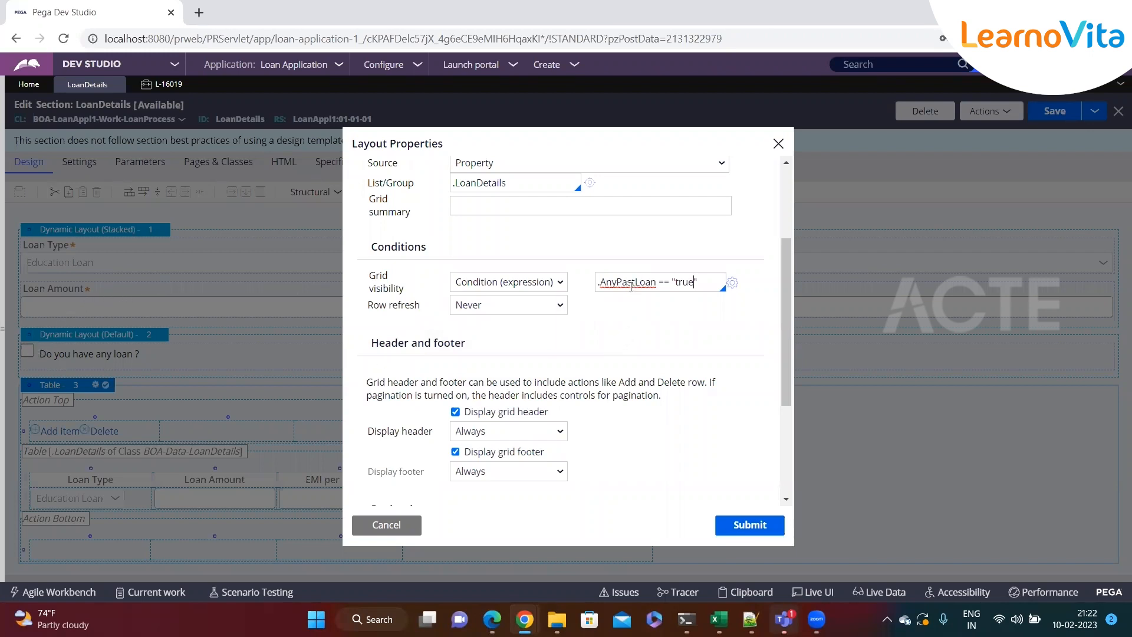
pyautogui.click(749, 525)
pyautogui.click(1067, 117)
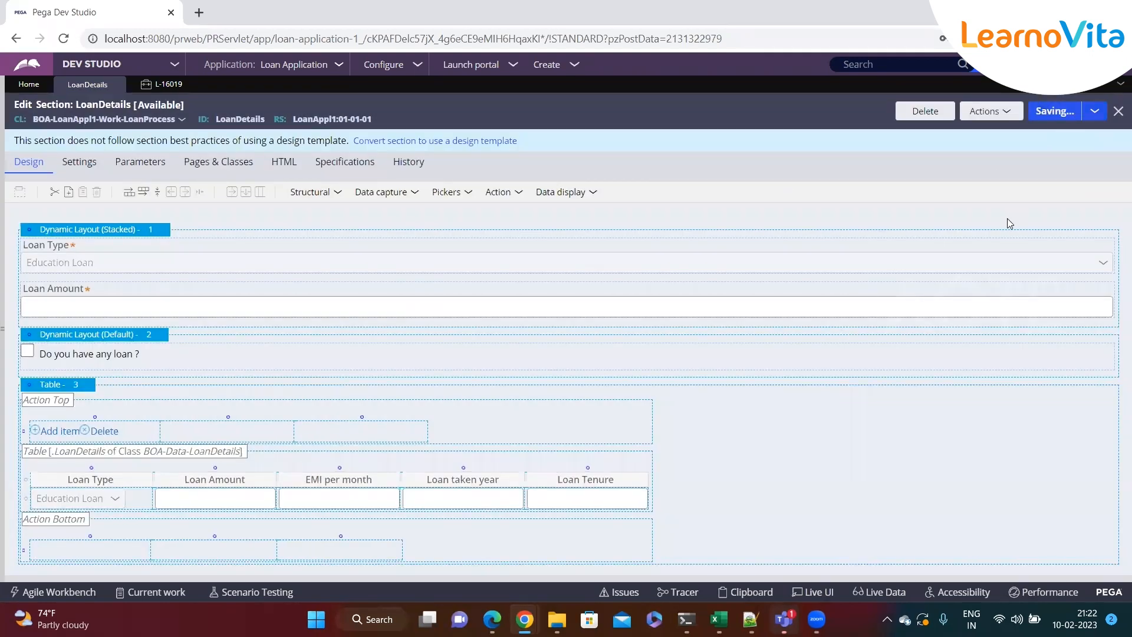
# - Refresh the open loan case, discarding its unsaved changes, and reopen the Loan Details assignment
pyautogui.click(154, 84)
pyautogui.click(229, 164)
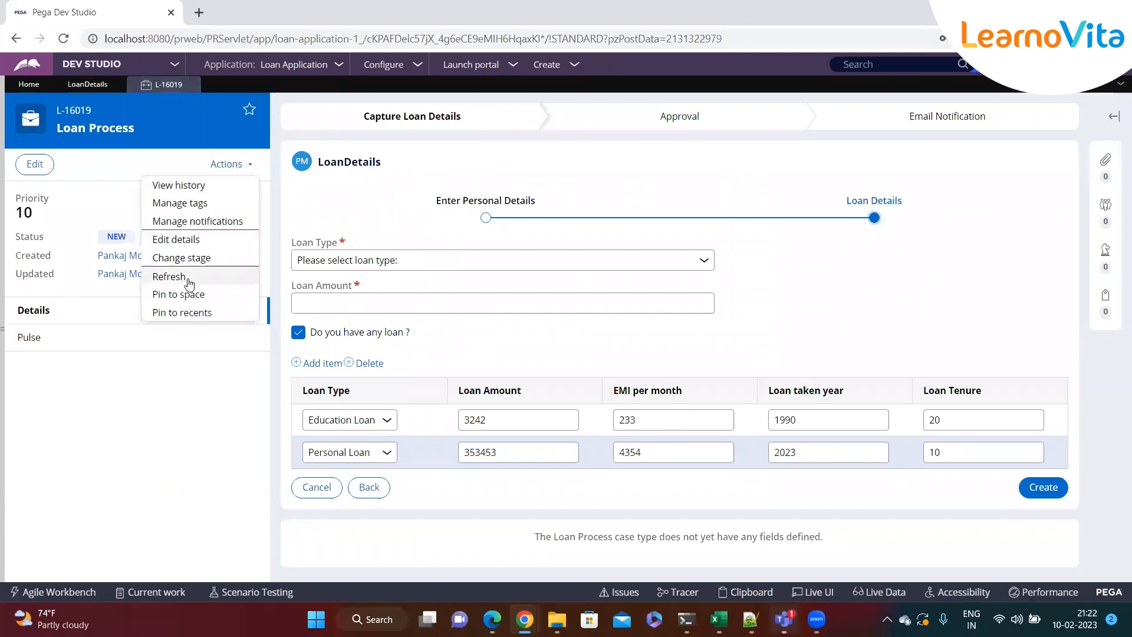
pyautogui.click(169, 277)
pyautogui.click(678, 369)
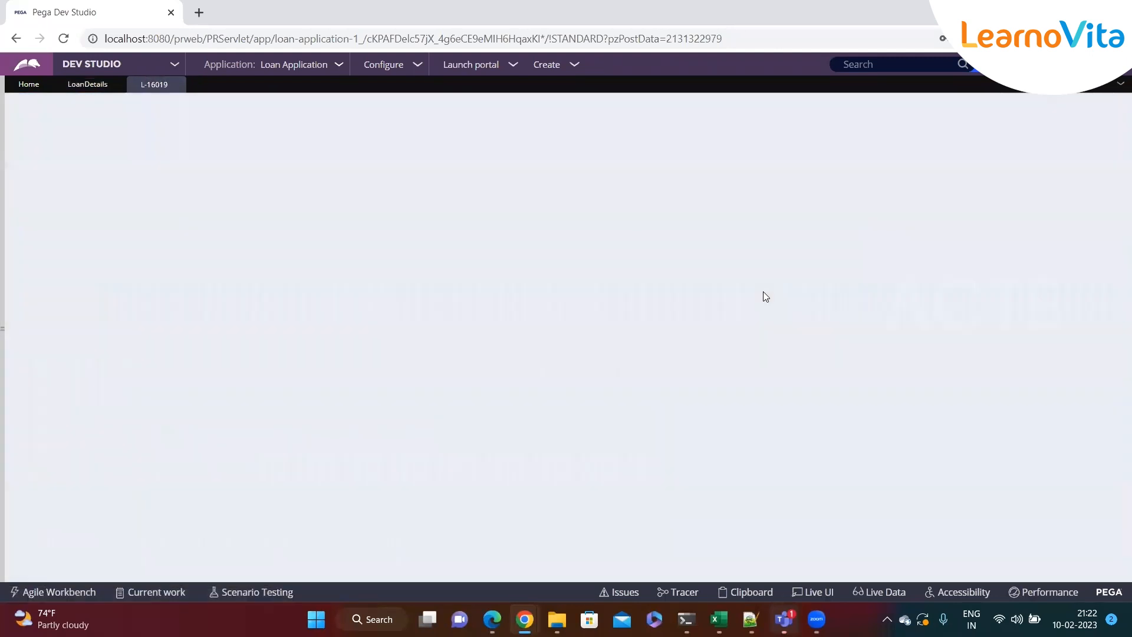
pyautogui.click(1044, 192)
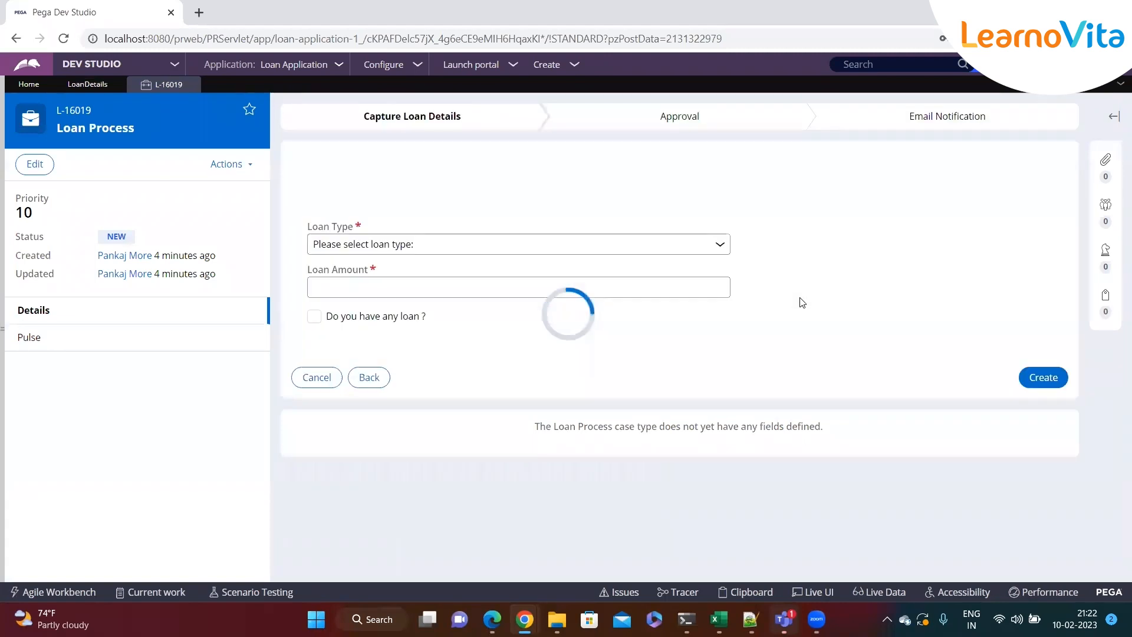
# - Toggle the "Do you have any loan ?" checkbox several times to test the table's visibility condition
pyautogui.click(316, 318)
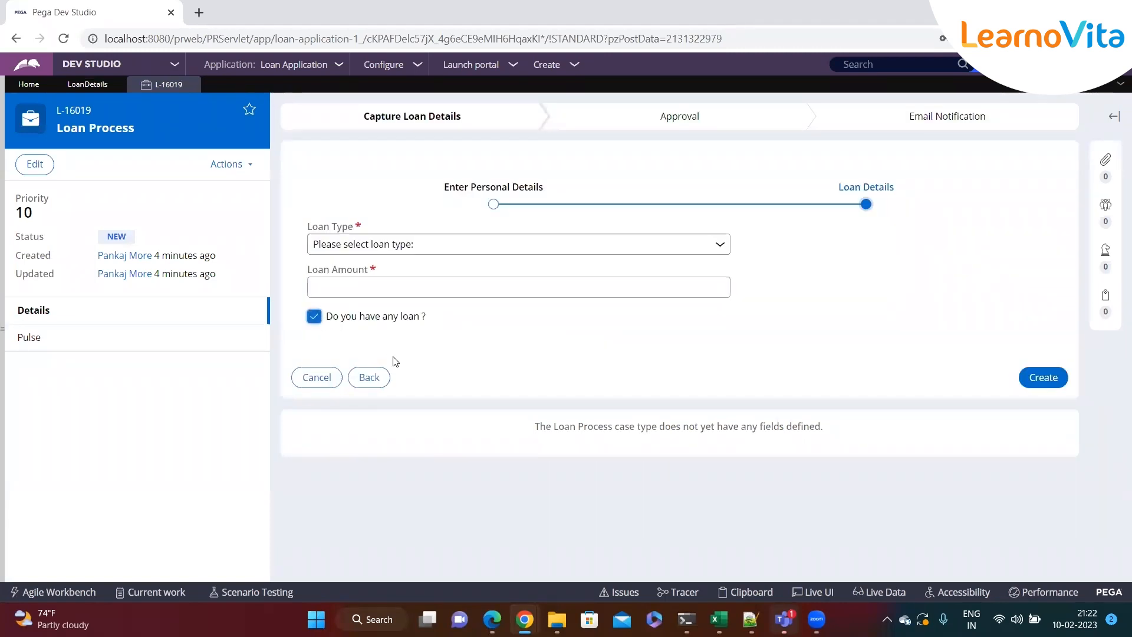
pyautogui.click(314, 317)
pyautogui.click(314, 317)
pyautogui.click(315, 318)
pyautogui.click(317, 321)
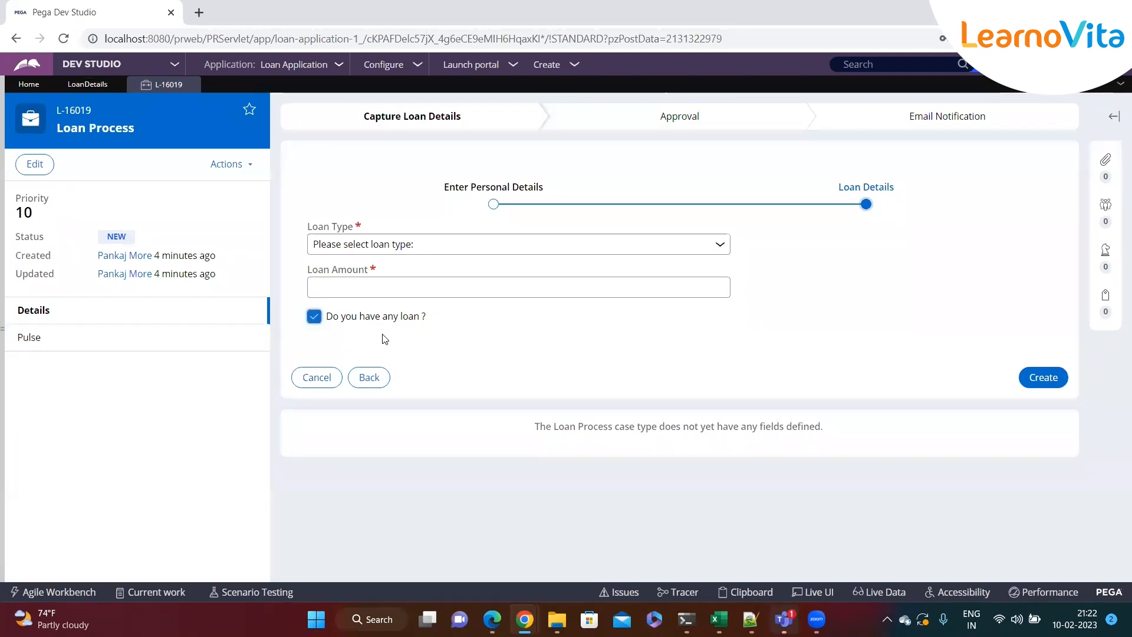
# - Search the case's pyWorkPage in the clipboard viewer for "past" and the AnyPastLoan property, and return to the case
pyautogui.click(748, 592)
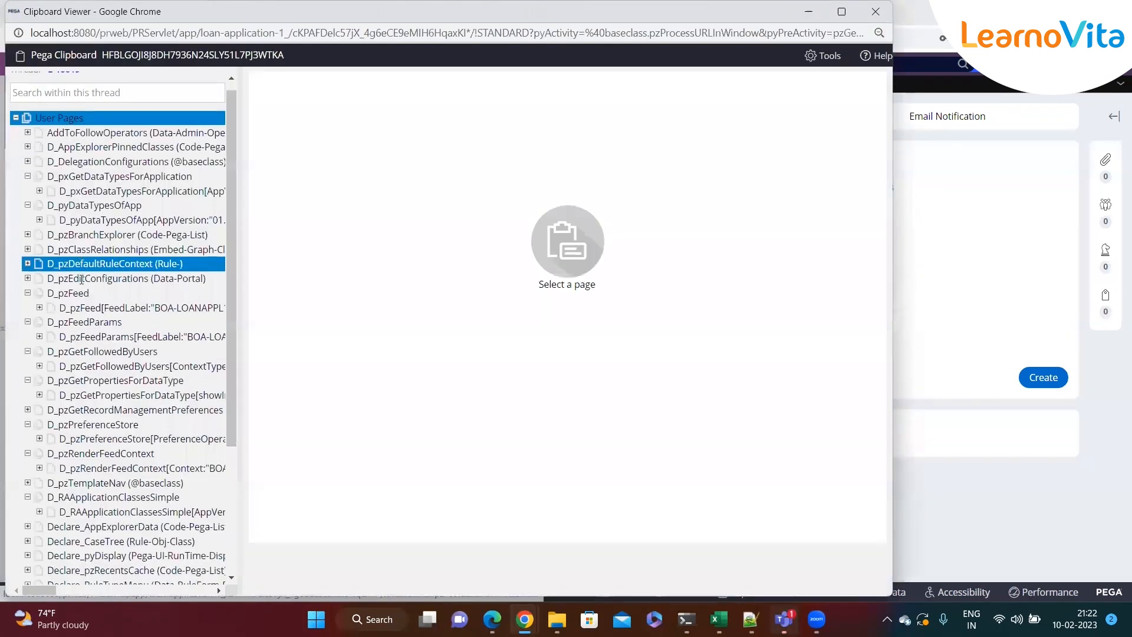
pyautogui.scroll(-5, 118, 324)
pyautogui.click(71, 478)
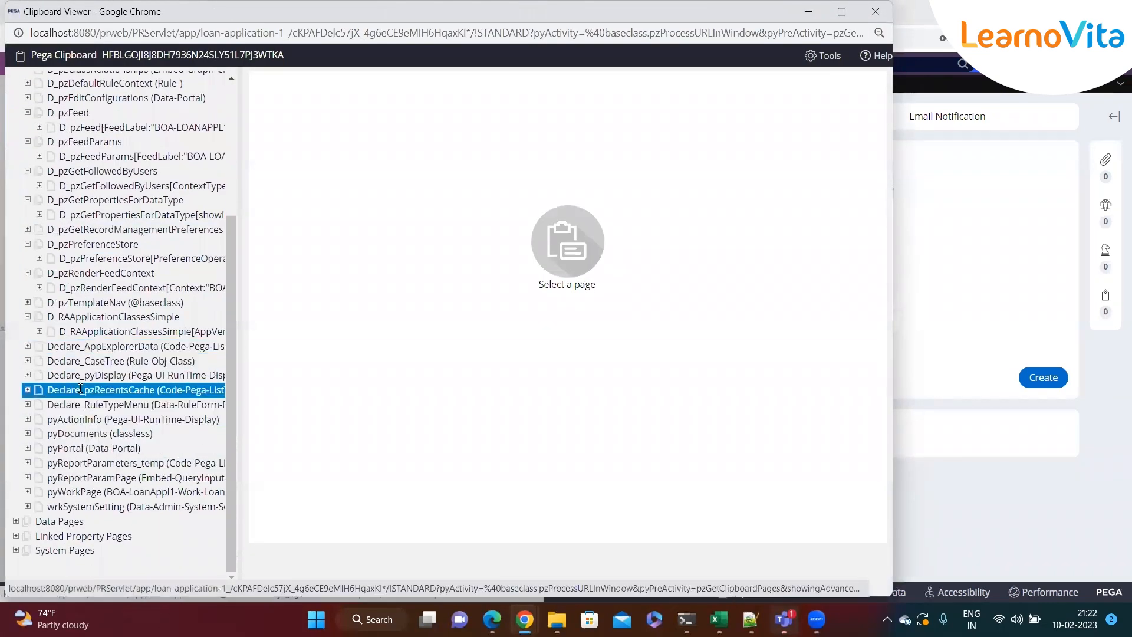
pyautogui.click(89, 492)
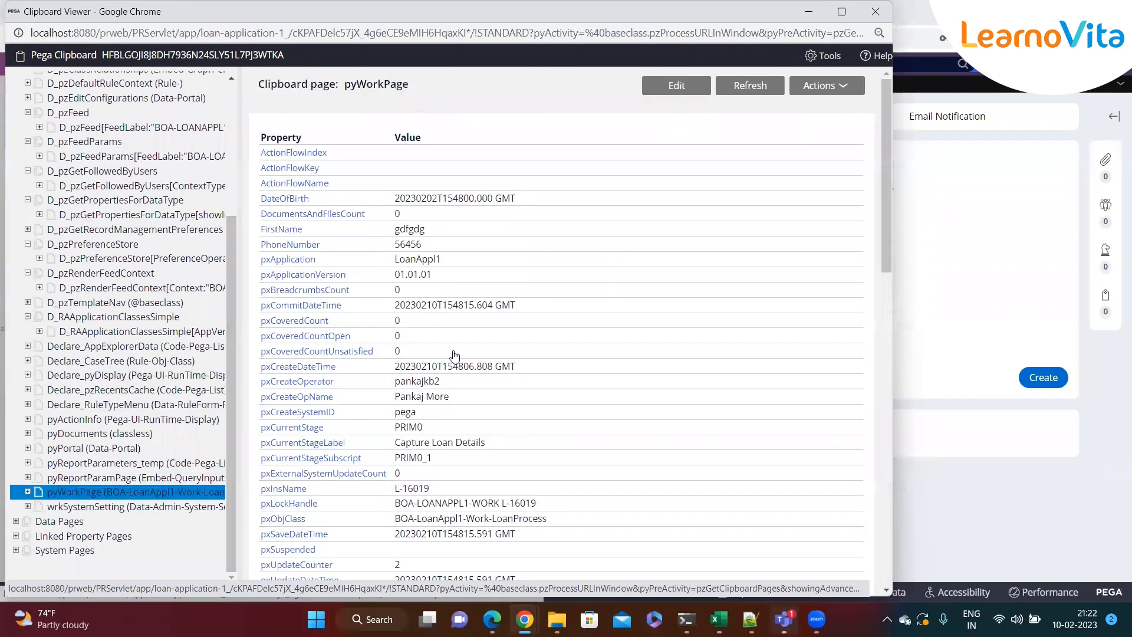
pyautogui.hotkey('ctrl', 'f')
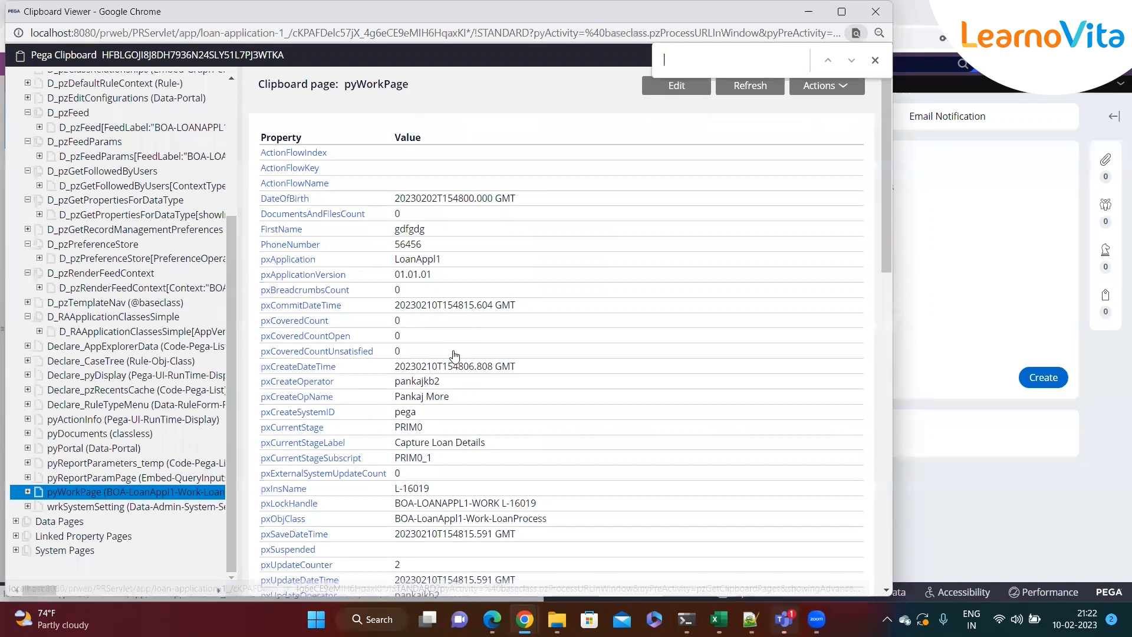
pyautogui.write('past')
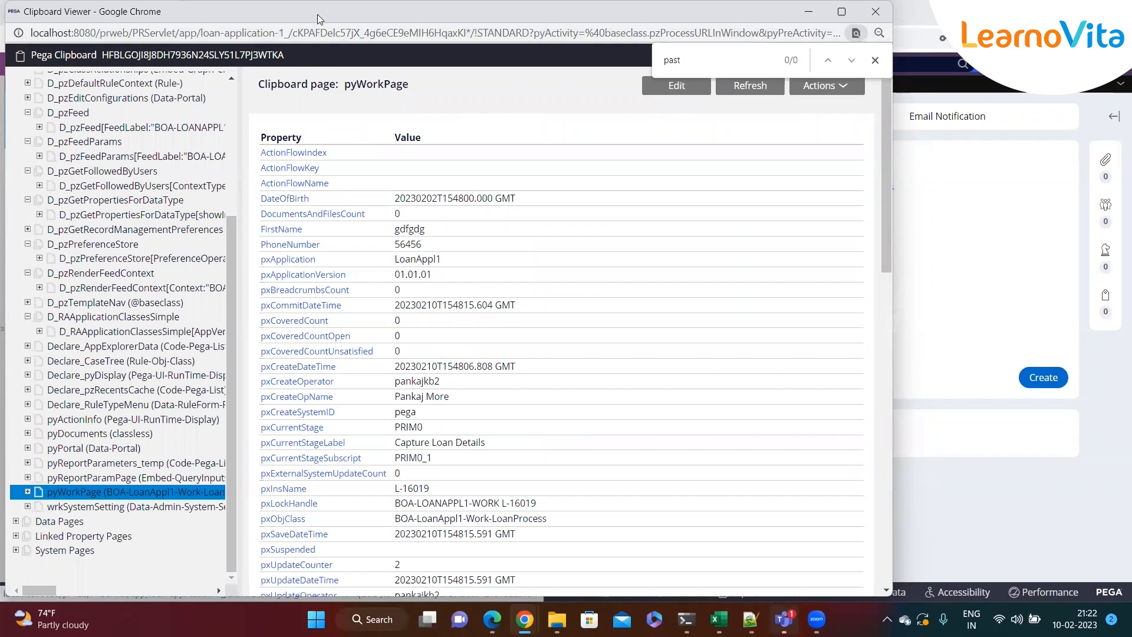
pyautogui.press('BackSpace')
pyautogui.press('BackSpace')
pyautogui.press('BackSpace')
pyautogui.hotkey('ctrl', 'v')
pyautogui.moveTo(259, 13); pyautogui.dragTo(339, 107)
pyautogui.click(955, 107)
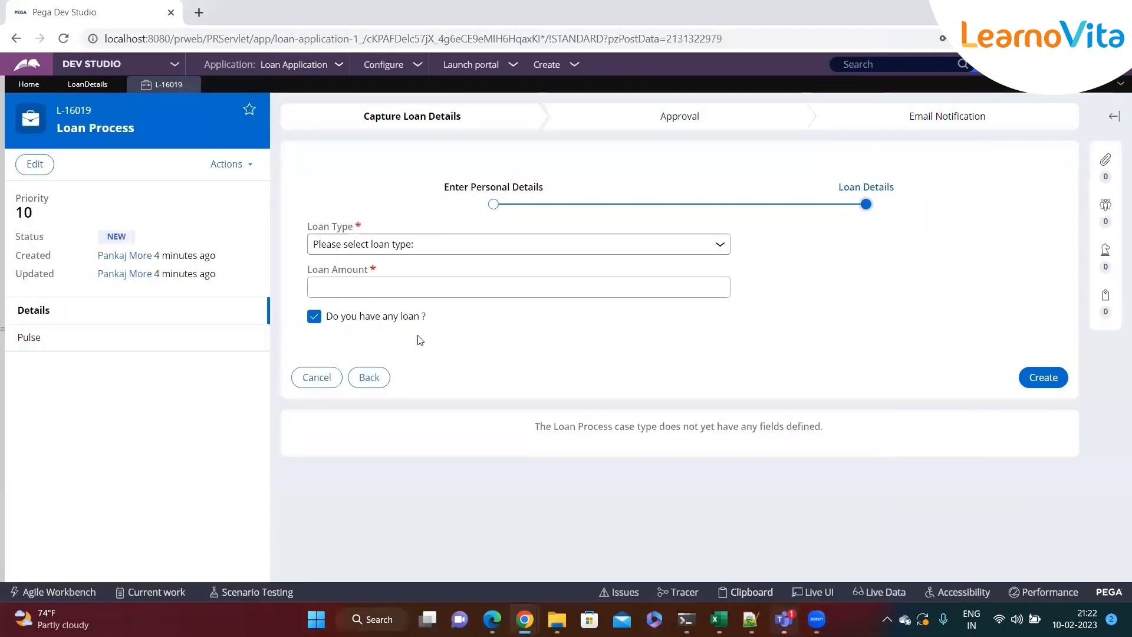
# - Look over the LoanDetails section, refresh the loan case with unsaved changes discarded, and reopen its Loan Details assignment
pyautogui.click(87, 85)
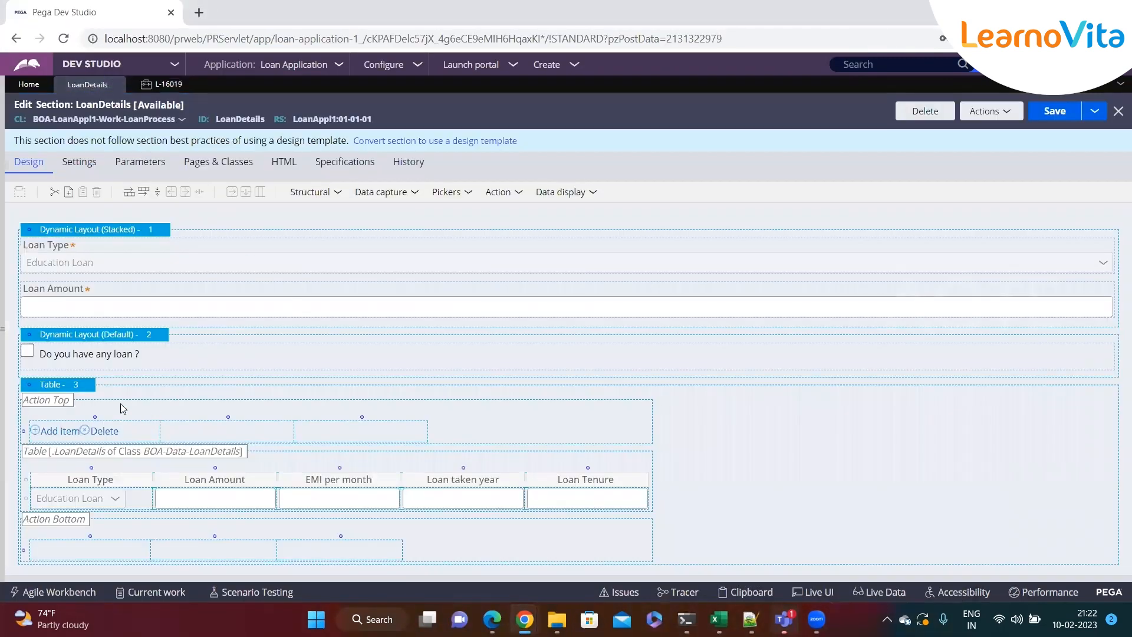
pyautogui.click(105, 371)
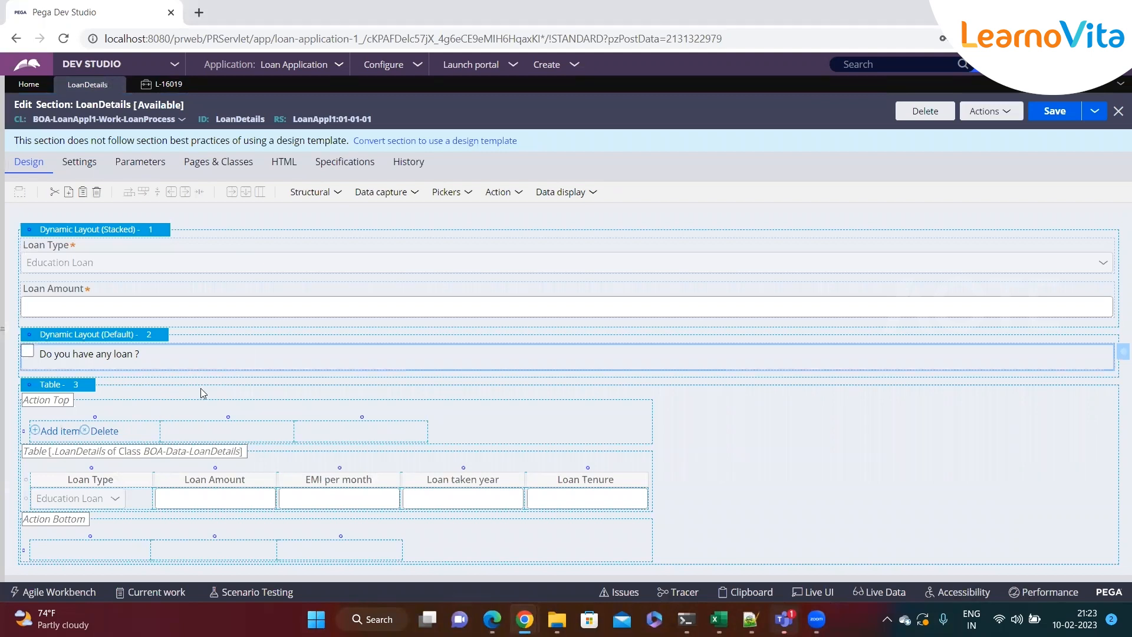
pyautogui.click(171, 86)
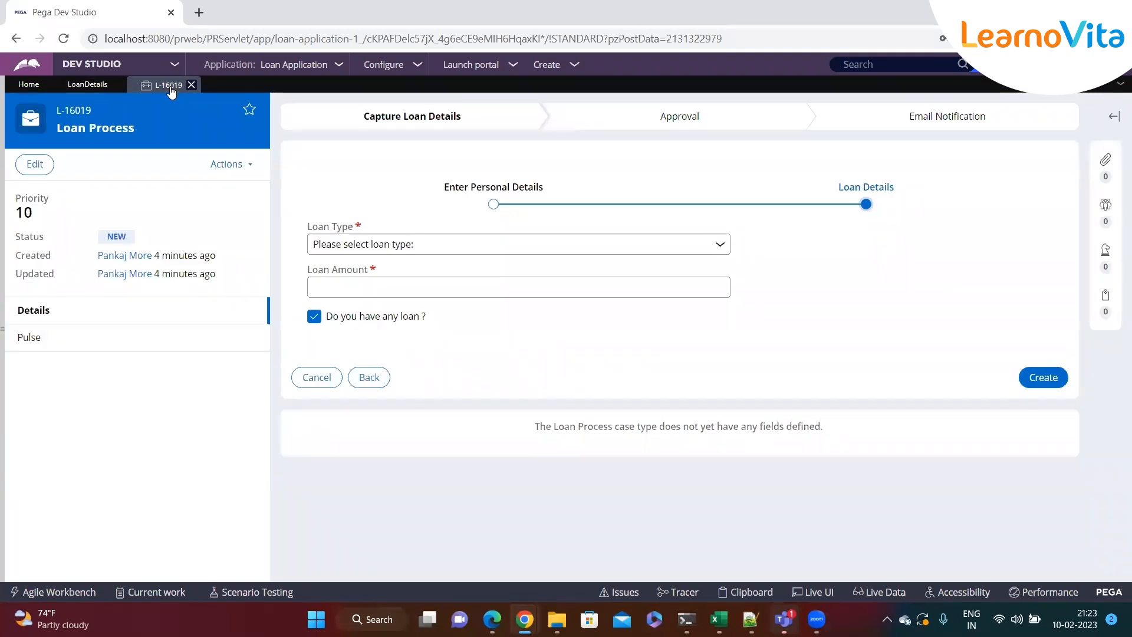
pyautogui.click(230, 164)
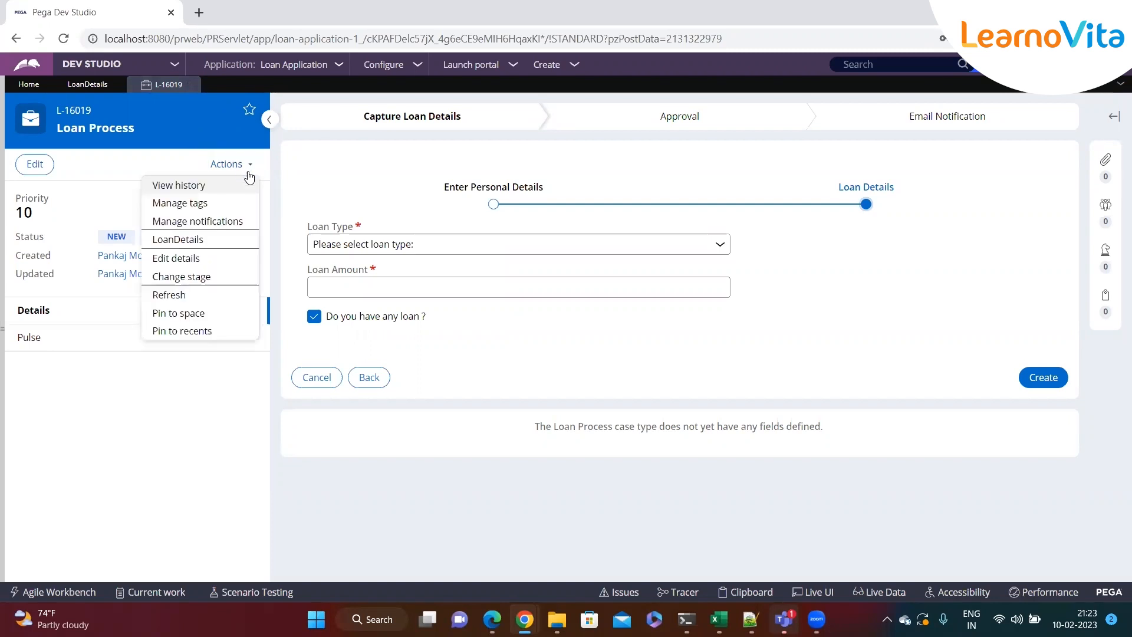
pyautogui.click(193, 295)
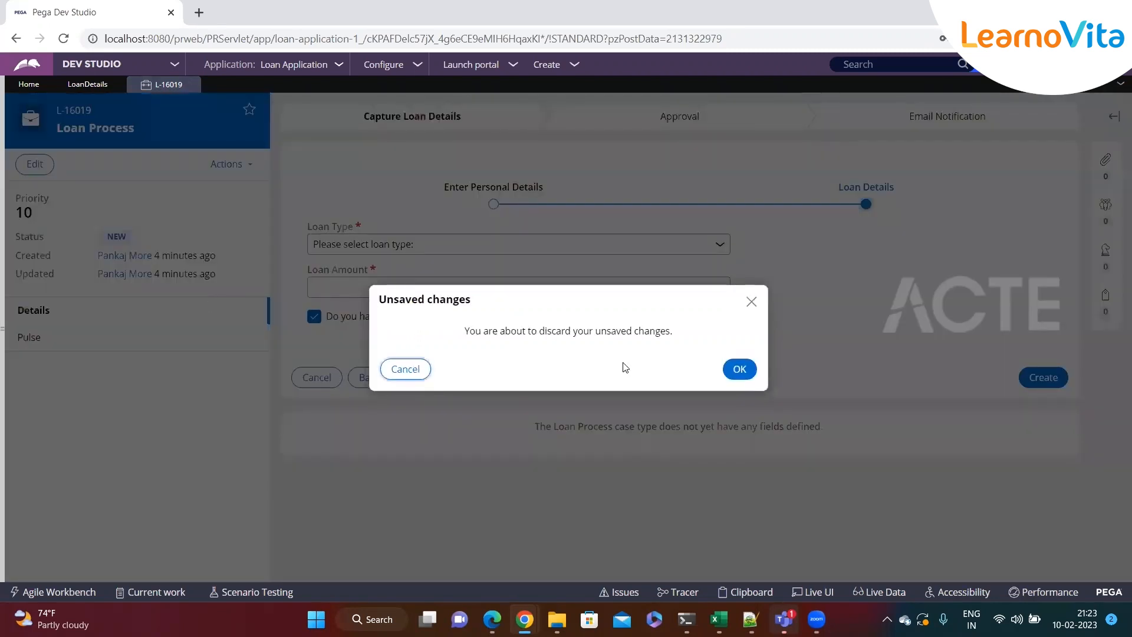
pyautogui.click(738, 369)
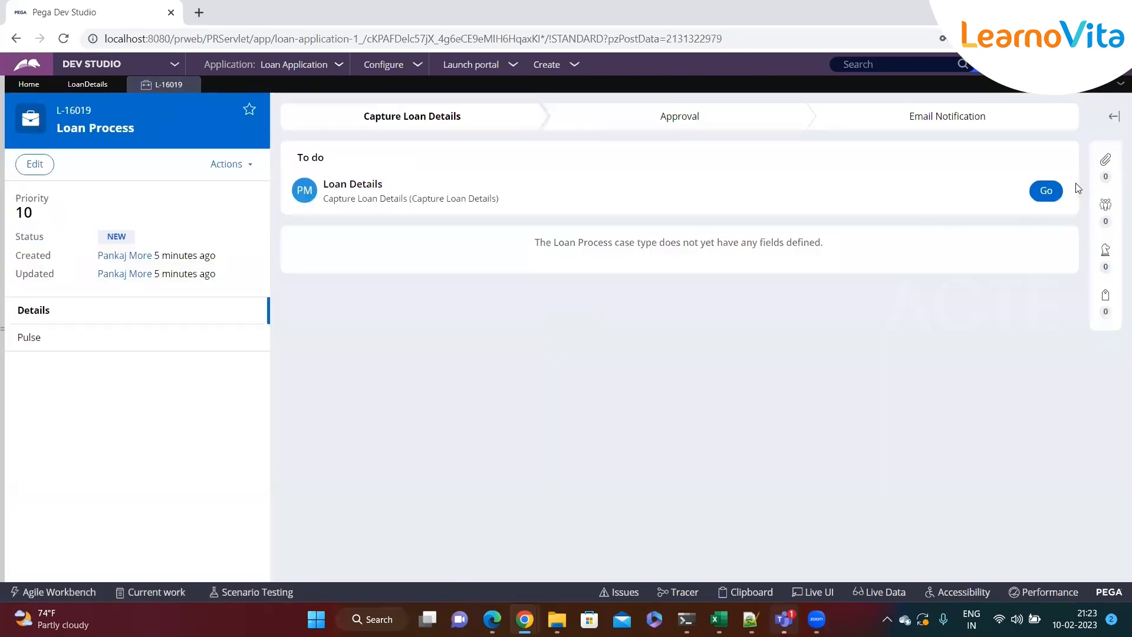
pyautogui.click(1045, 190)
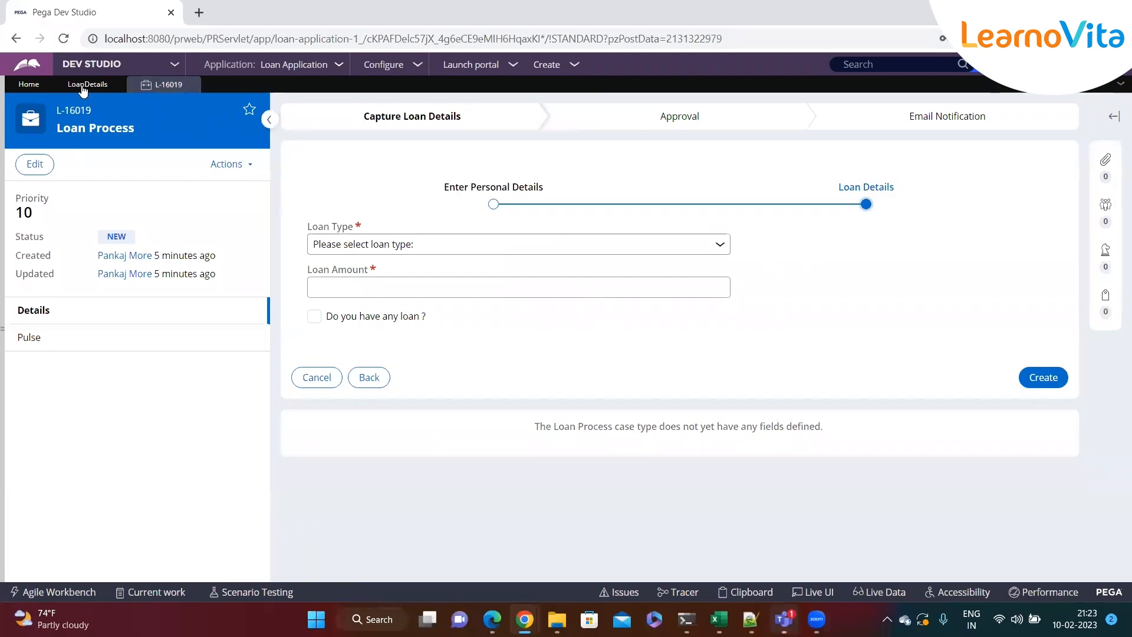
# - Open the cell properties of the "Do you have any loan ?" checkbox in the LoanDetails section and review its general, presentation and action settings
pyautogui.click(83, 89)
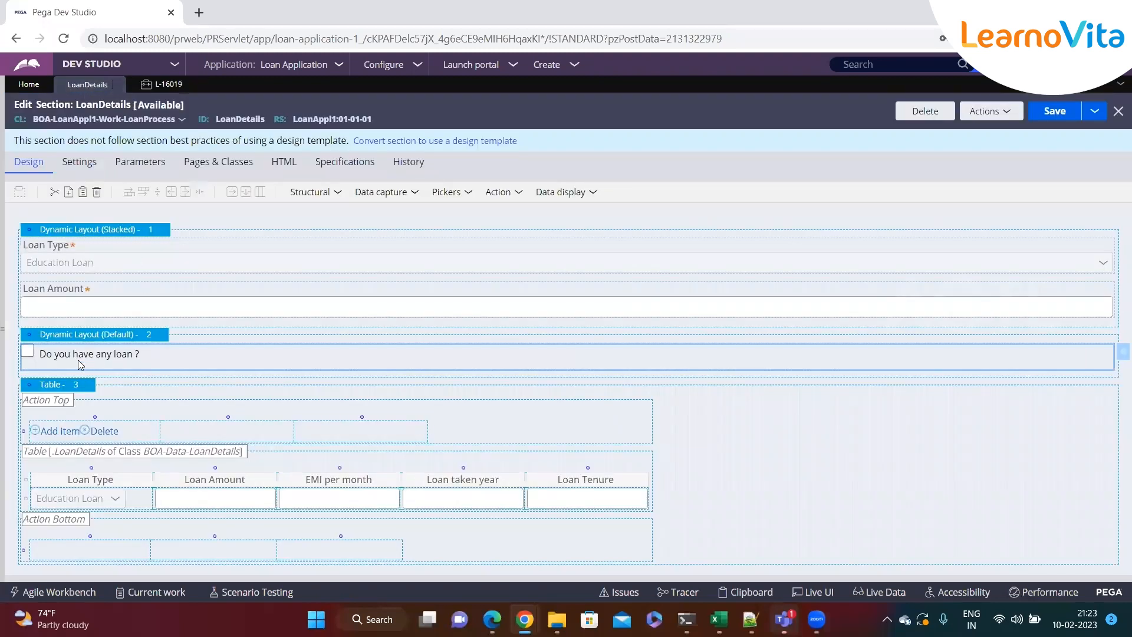
pyautogui.click(1122, 352)
pyautogui.click(503, 188)
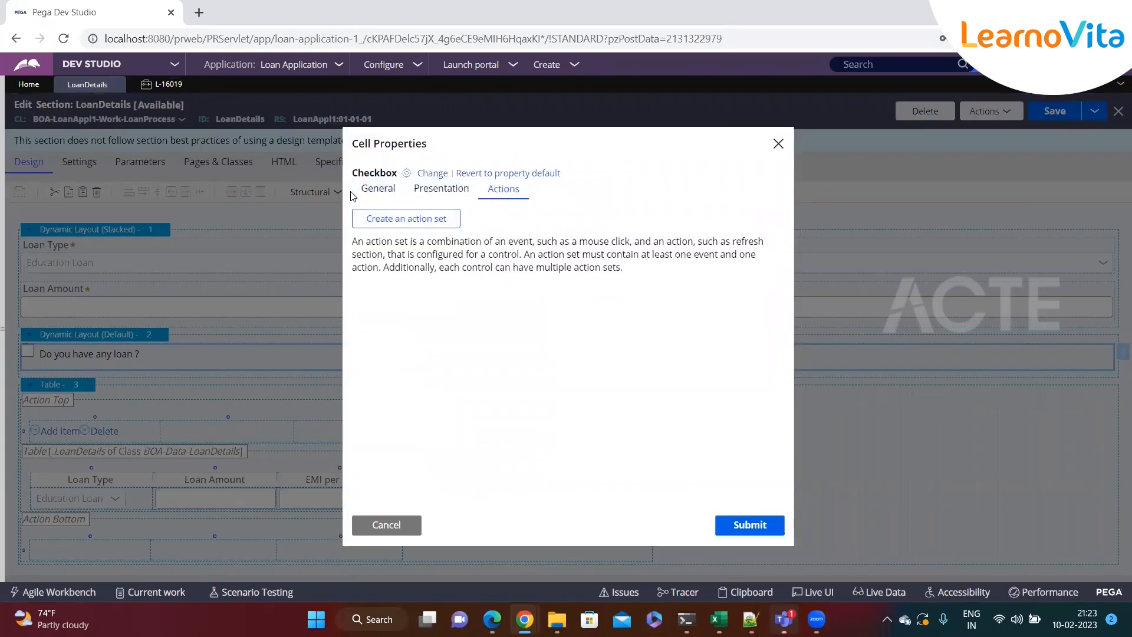
pyautogui.click(374, 200)
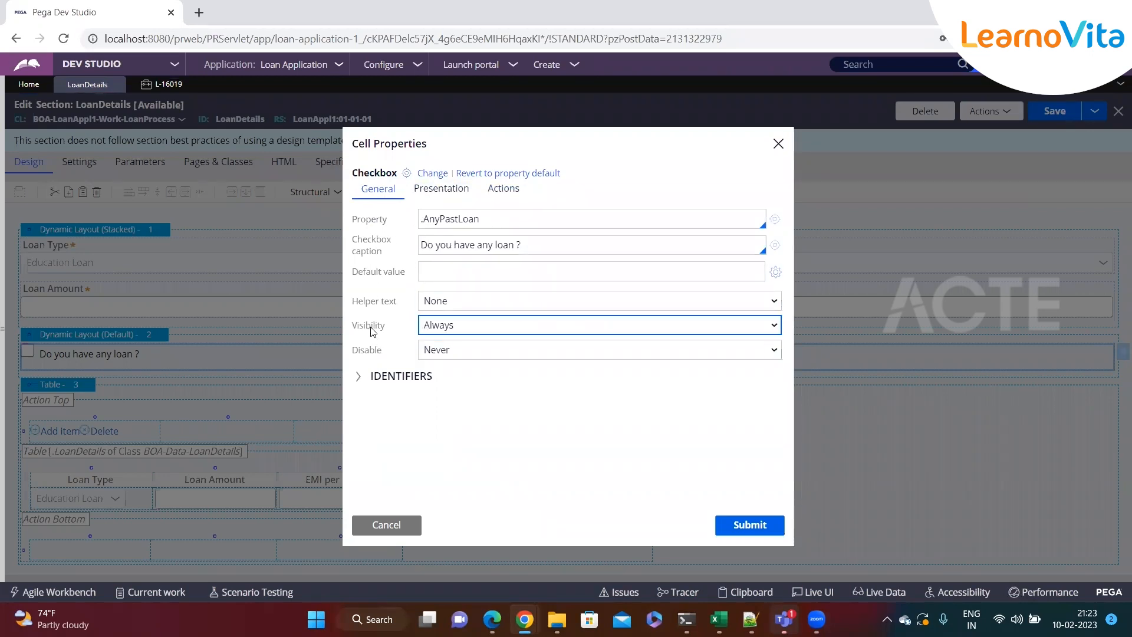
pyautogui.click(441, 188)
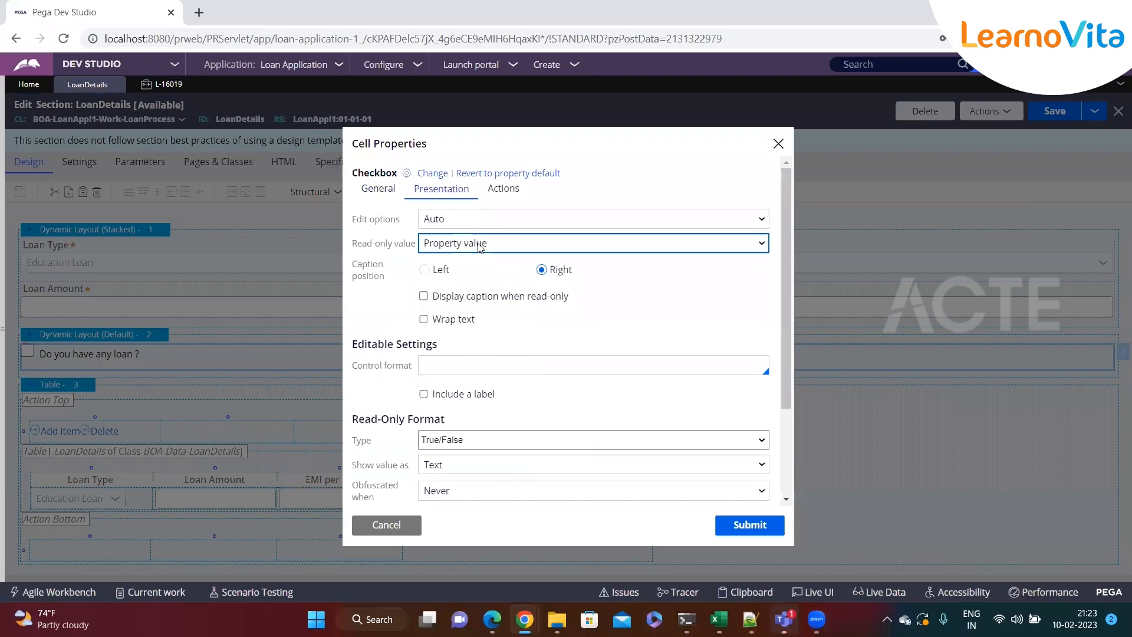
pyautogui.scroll(-2, 538, 372)
pyautogui.scroll(2, 538, 381)
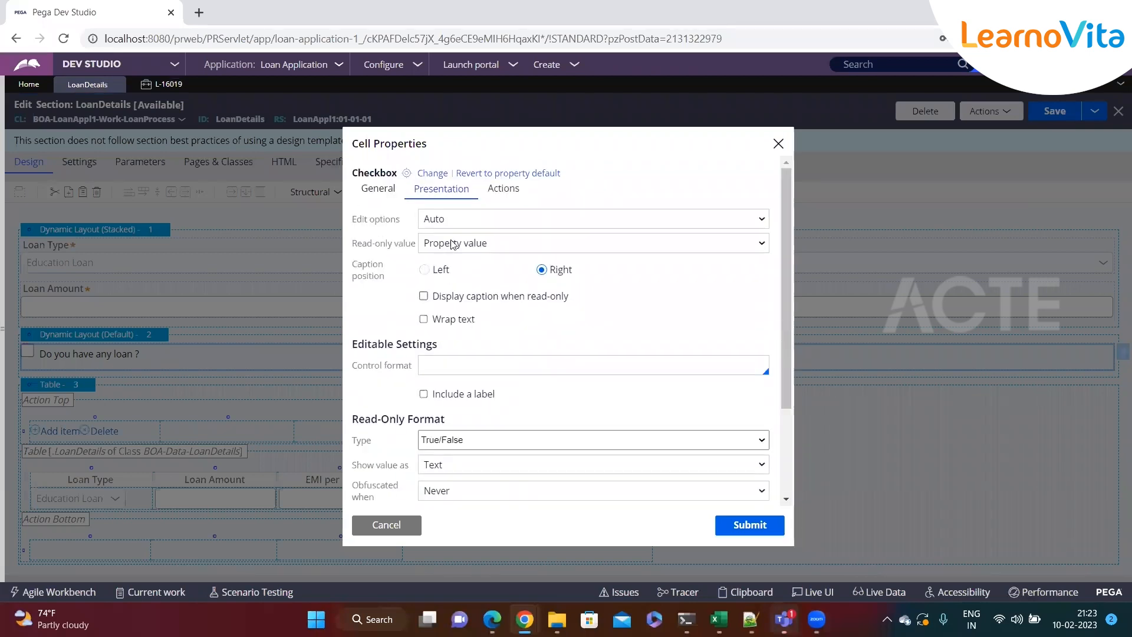
pyautogui.click(496, 196)
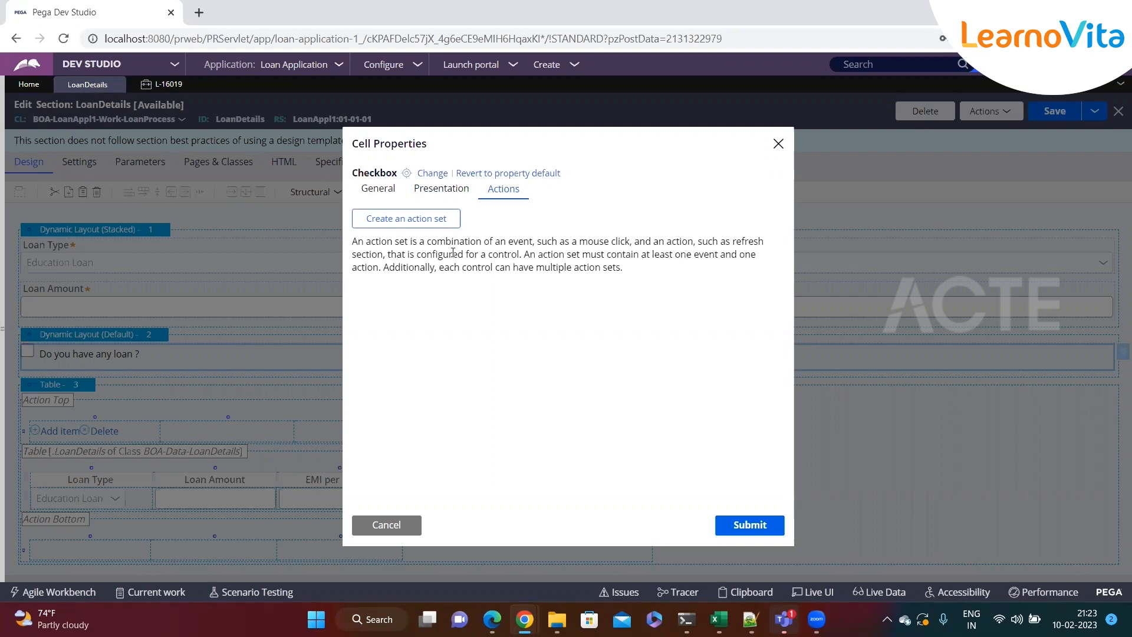
# - Create an action set for the checkbox and add a Change event to it
pyautogui.click(415, 230)
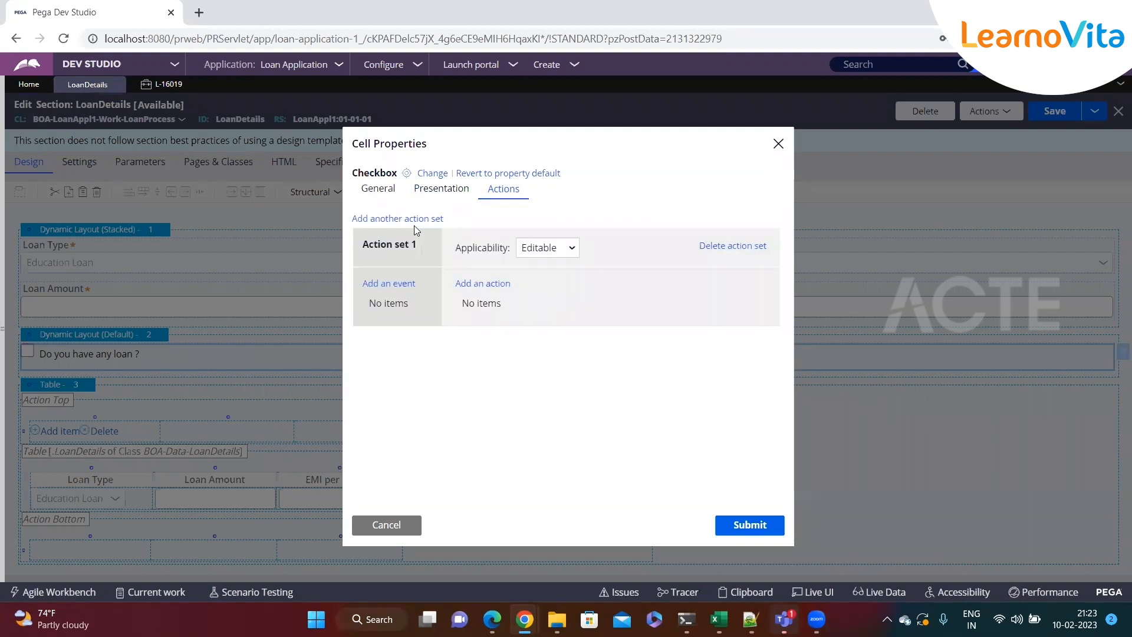
pyautogui.moveTo(6, 383)
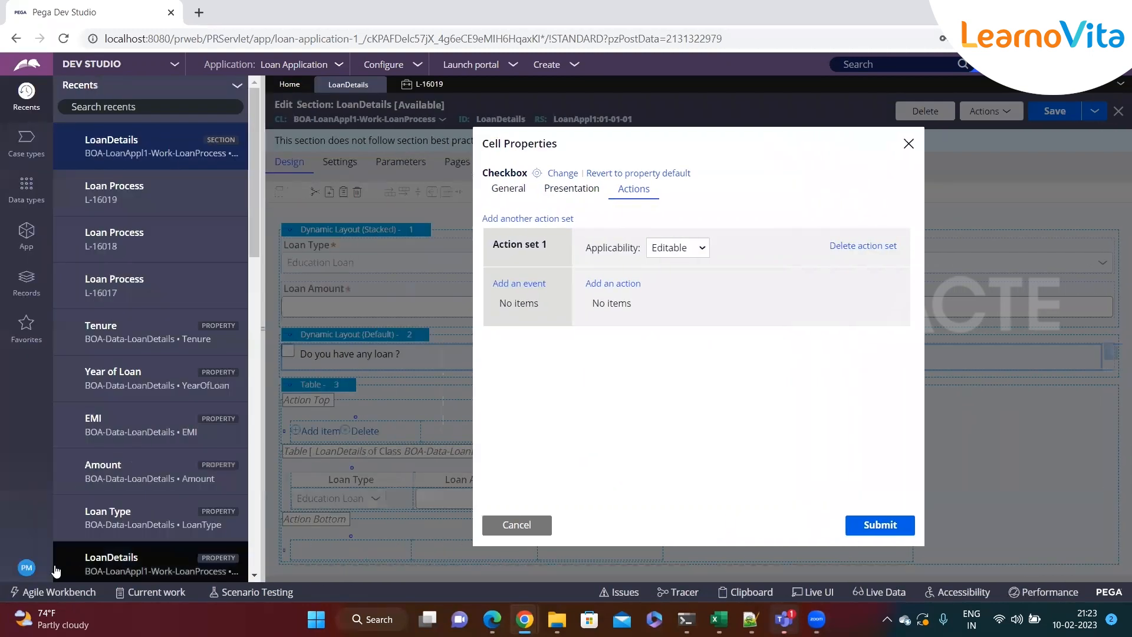
pyautogui.click(26, 567)
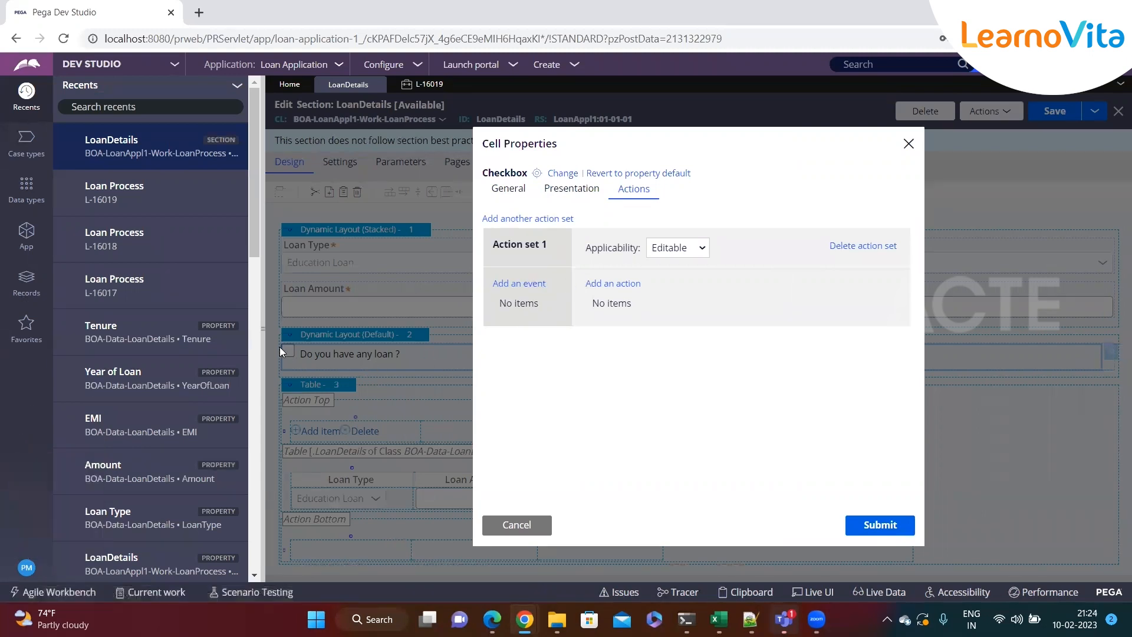
pyautogui.click(260, 327)
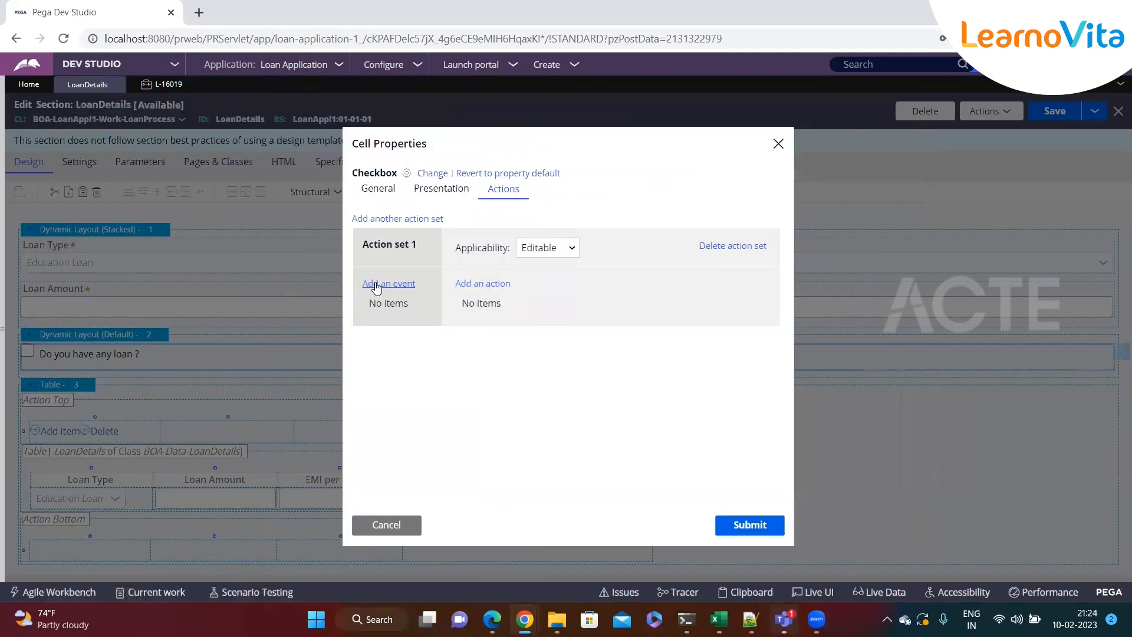
pyautogui.click(380, 284)
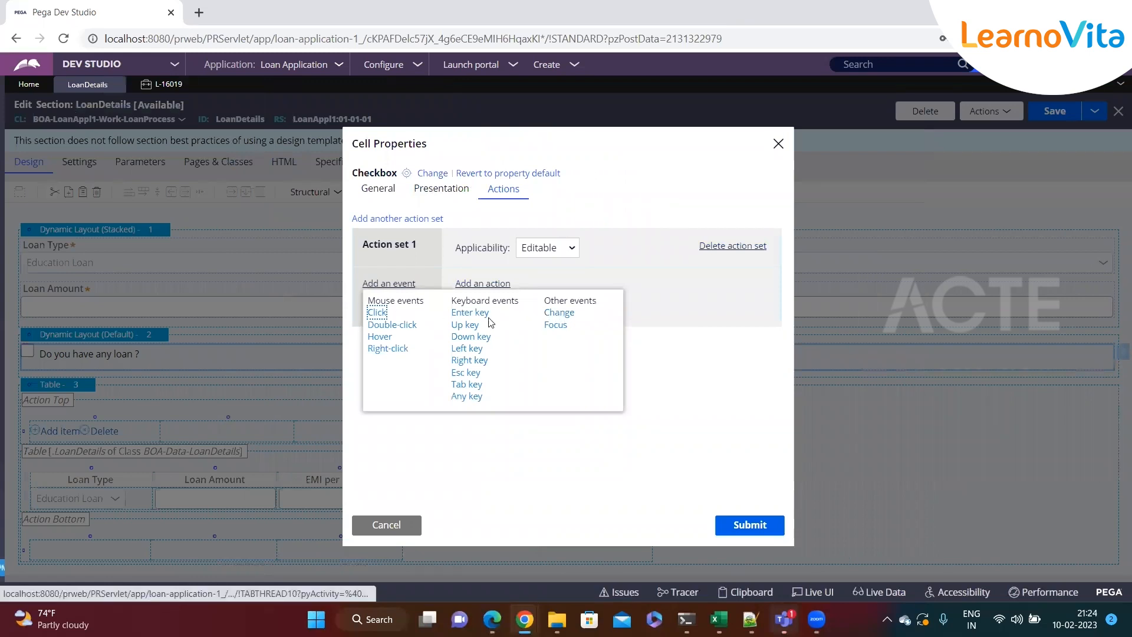
pyautogui.click(557, 313)
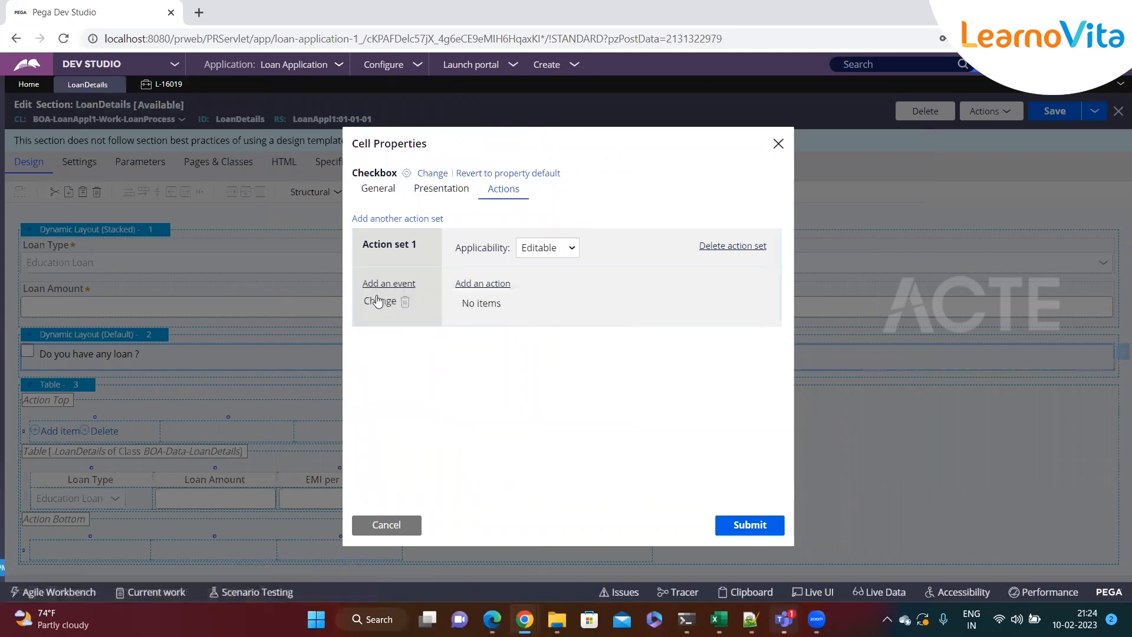
# - Add a Refresh action for this section to the Change event, and display the full list of available actions
pyautogui.click(484, 284)
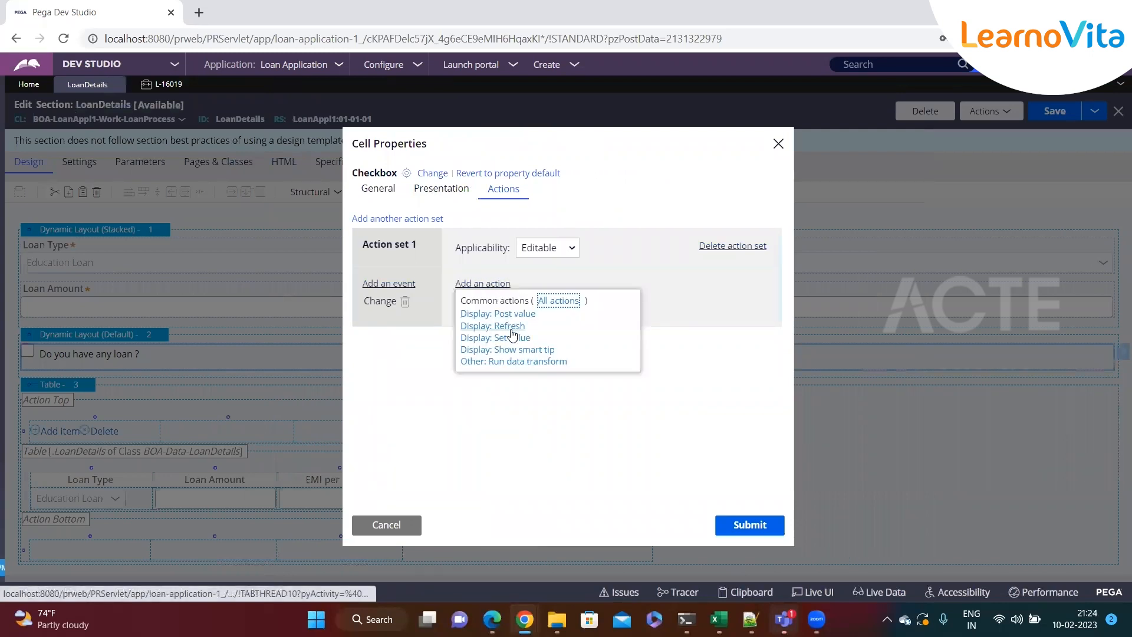
pyautogui.click(482, 327)
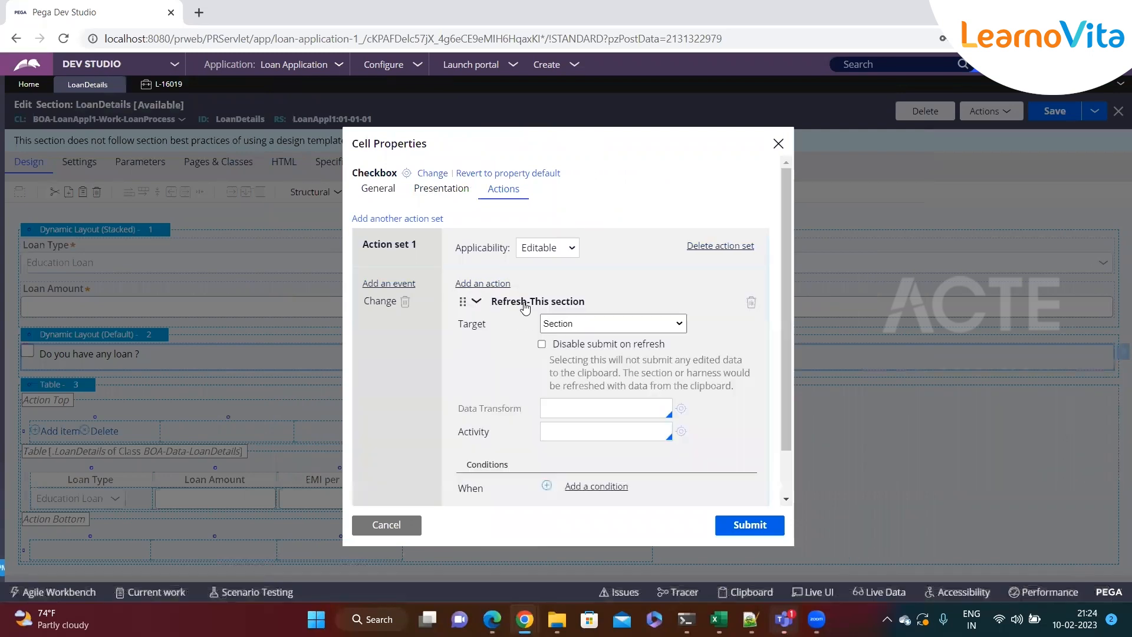
pyautogui.click(492, 284)
pyautogui.click(558, 301)
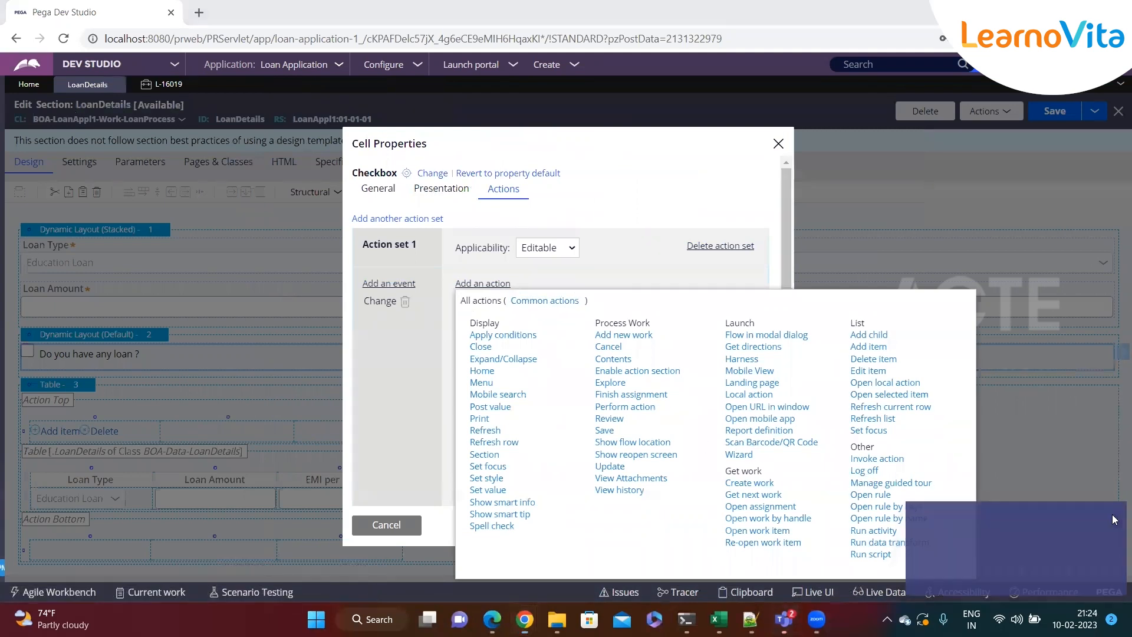
# - Add a Refresh-This section action with target Section to the checkbox's Change event, submit the cell properties and save the LoanDetails section
pyautogui.click(1109, 517)
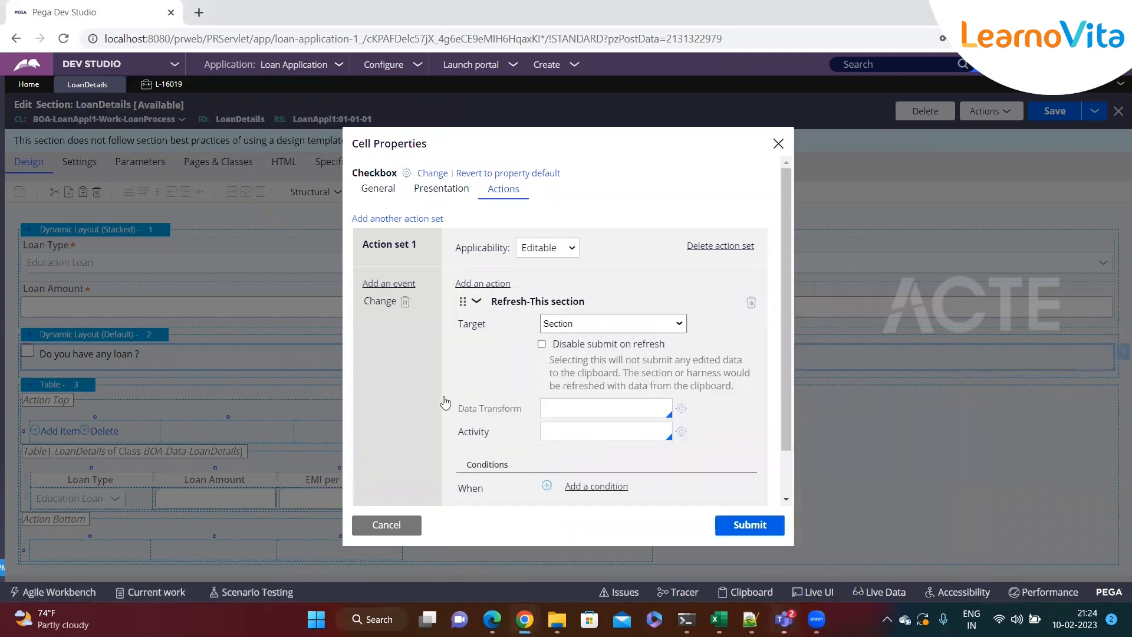
pyautogui.click(559, 319)
pyautogui.click(746, 525)
pyautogui.click(1055, 111)
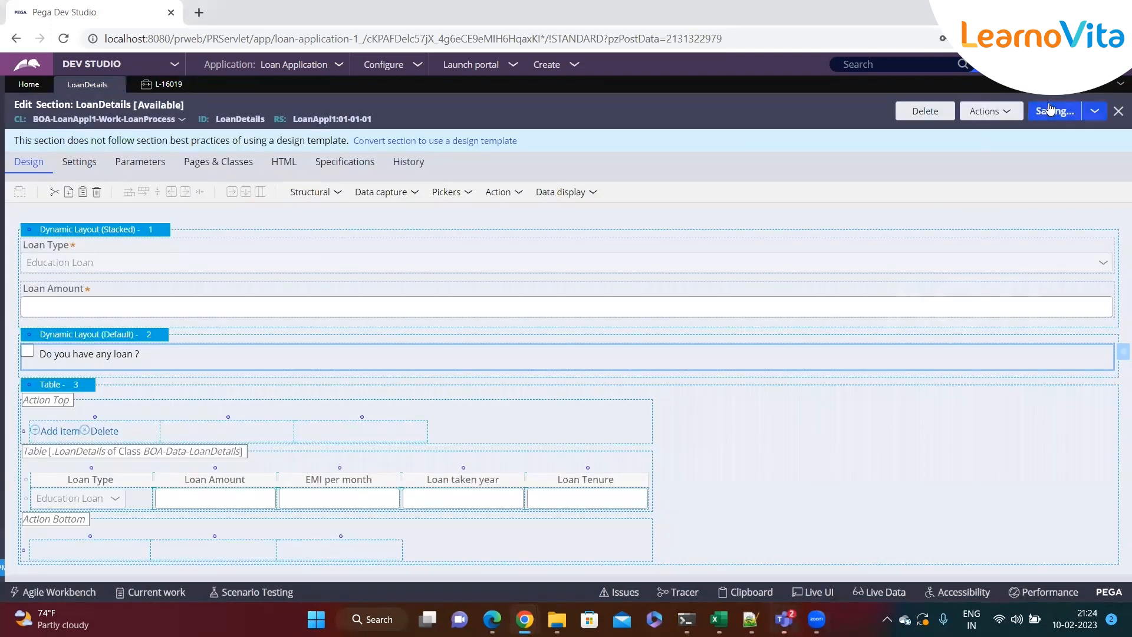
# - Create a new Loan Process case and close the older case
pyautogui.click(554, 64)
pyautogui.moveTo(655, 80)
pyautogui.click(694, 97)
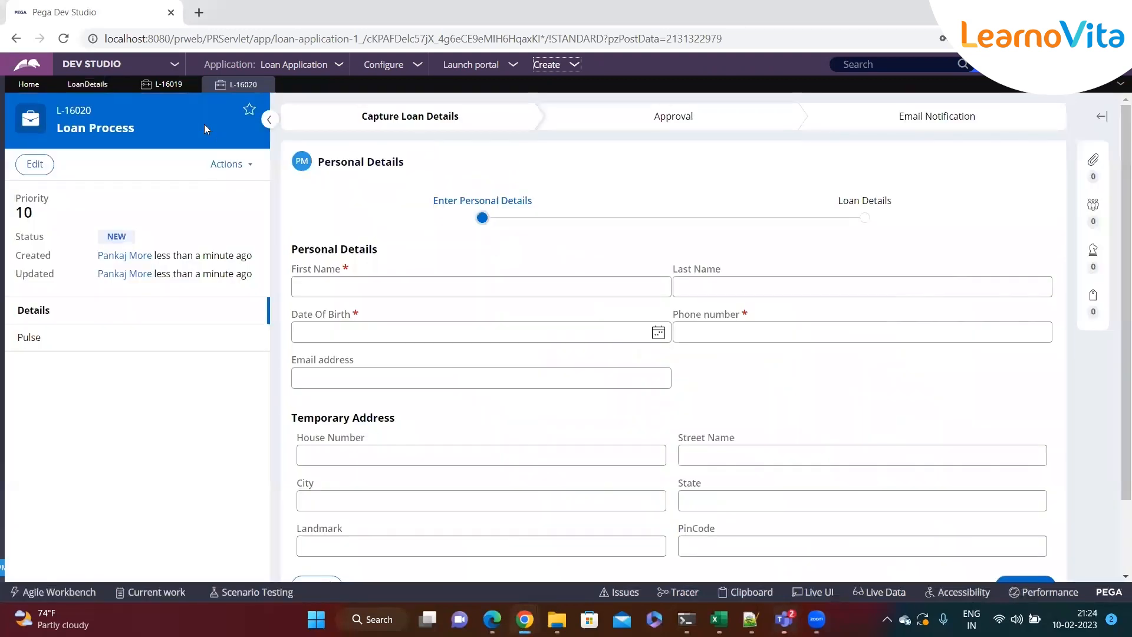
pyautogui.click(192, 86)
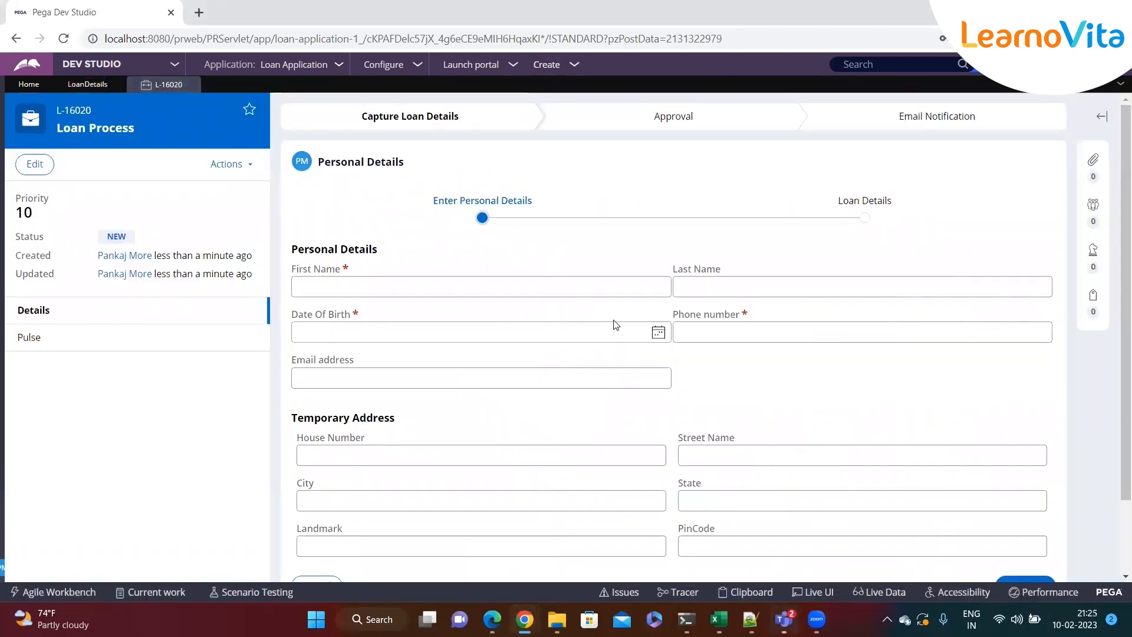
# - Fill in the applicant's first name, last name, date of birth and phone number, and continue to the Loan Details stage
pyautogui.click(441, 287)
pyautogui.write('fdgdg')
pyautogui.click(735, 287)
pyautogui.write('dfgdg')
pyautogui.click(659, 332)
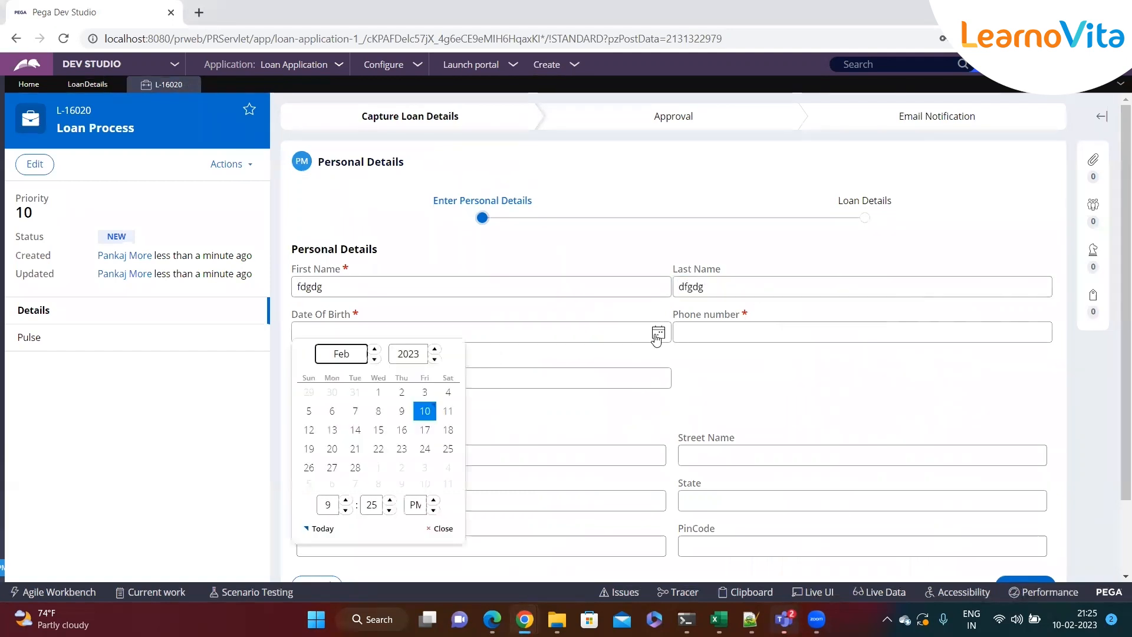
pyautogui.click(425, 393)
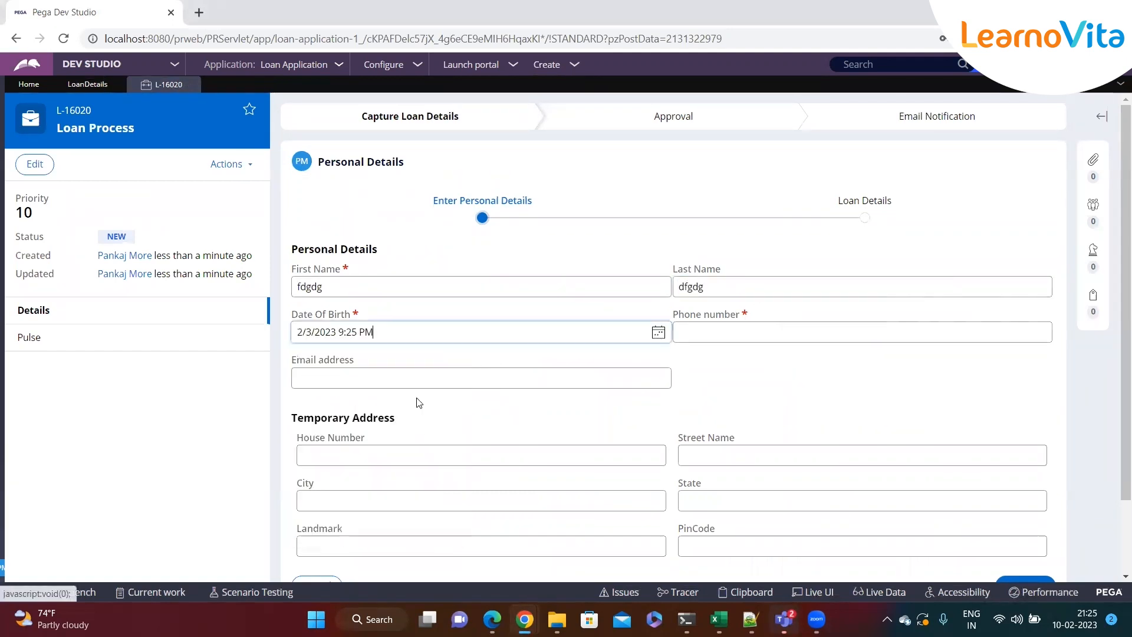
pyautogui.click(757, 338)
pyautogui.write('5345')
pyautogui.scroll(-2, 755, 336)
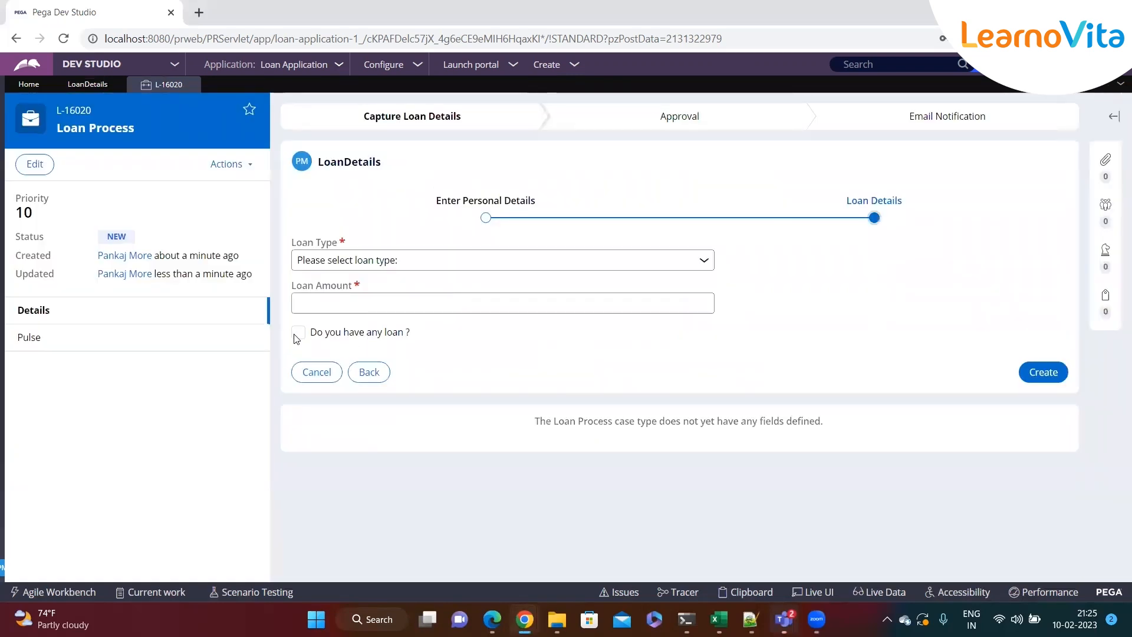
# - Toggle the "Do you have any loan ?" checkbox on and off to test the loan table's visibility, and view the Loan Type options
pyautogui.click(298, 332)
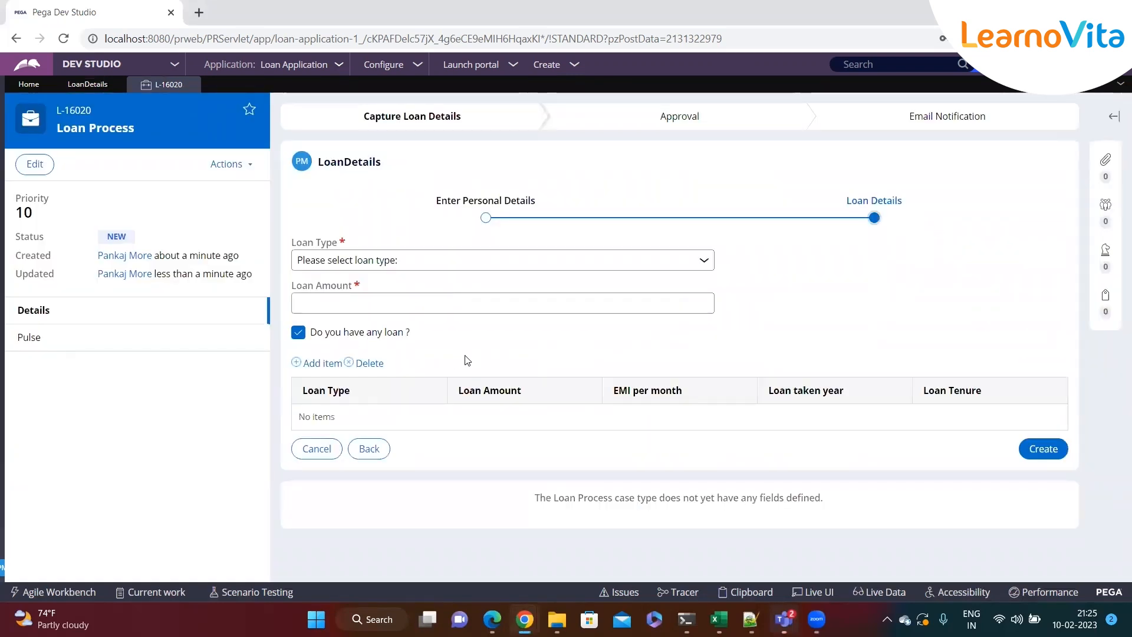
pyautogui.click(297, 333)
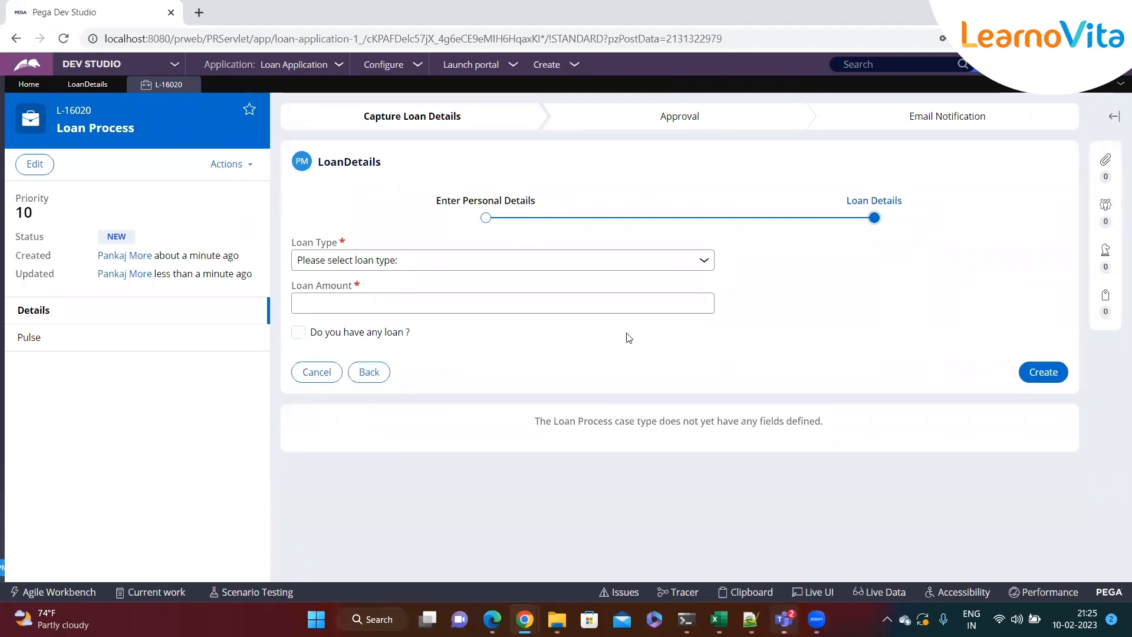
pyautogui.click(301, 333)
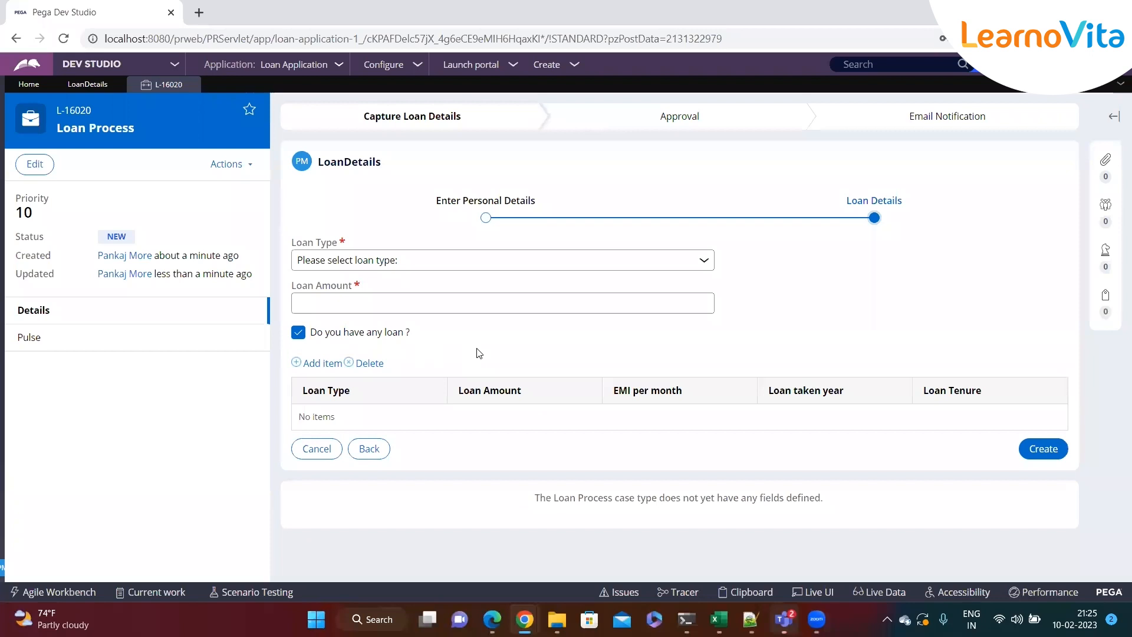
pyautogui.click(298, 333)
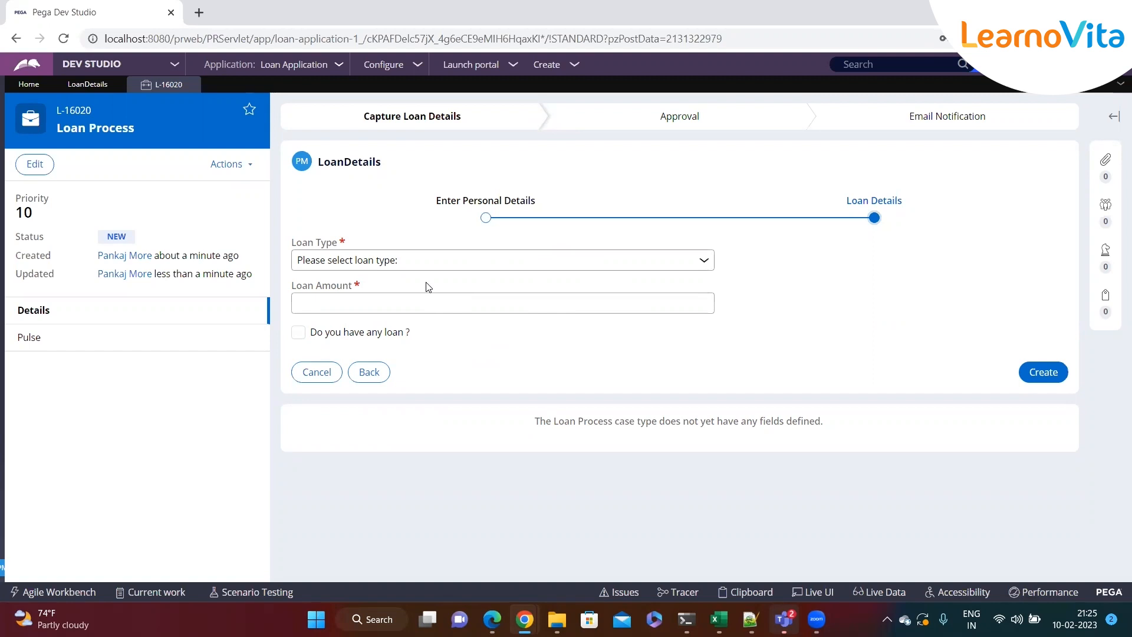
pyautogui.click(299, 333)
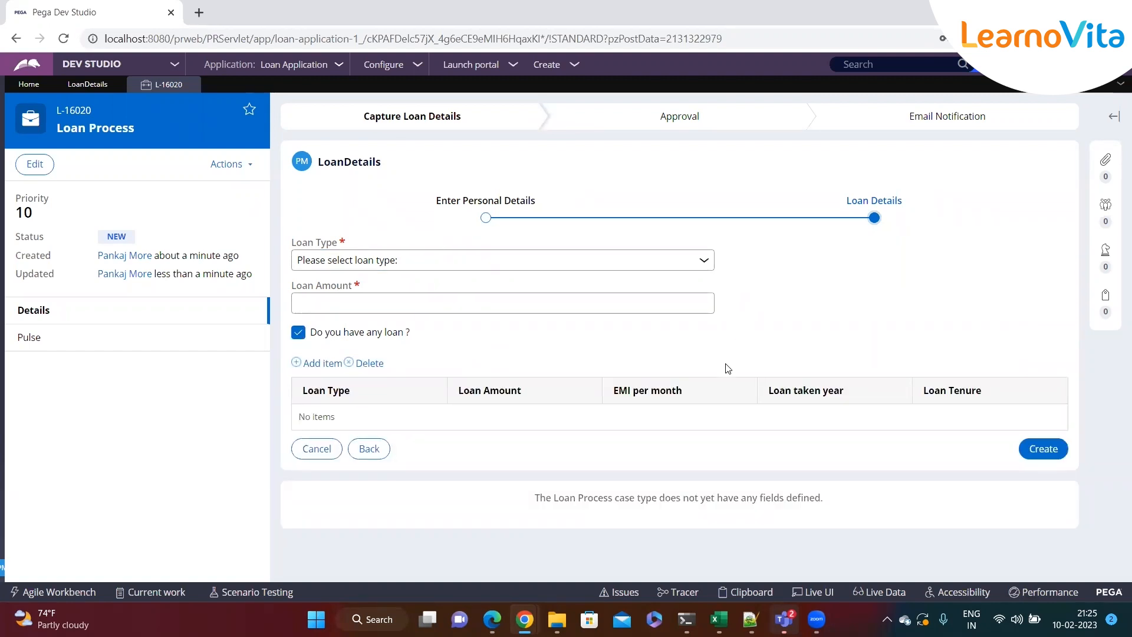
pyautogui.moveTo(403, 334); pyautogui.dragTo(310, 340)
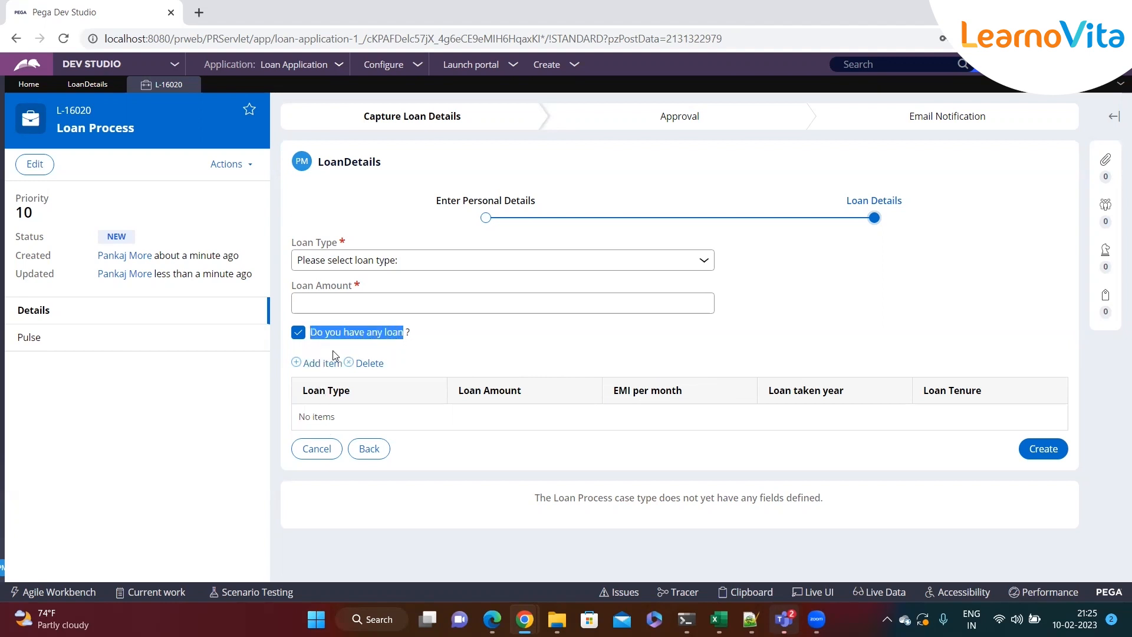
pyautogui.click(299, 334)
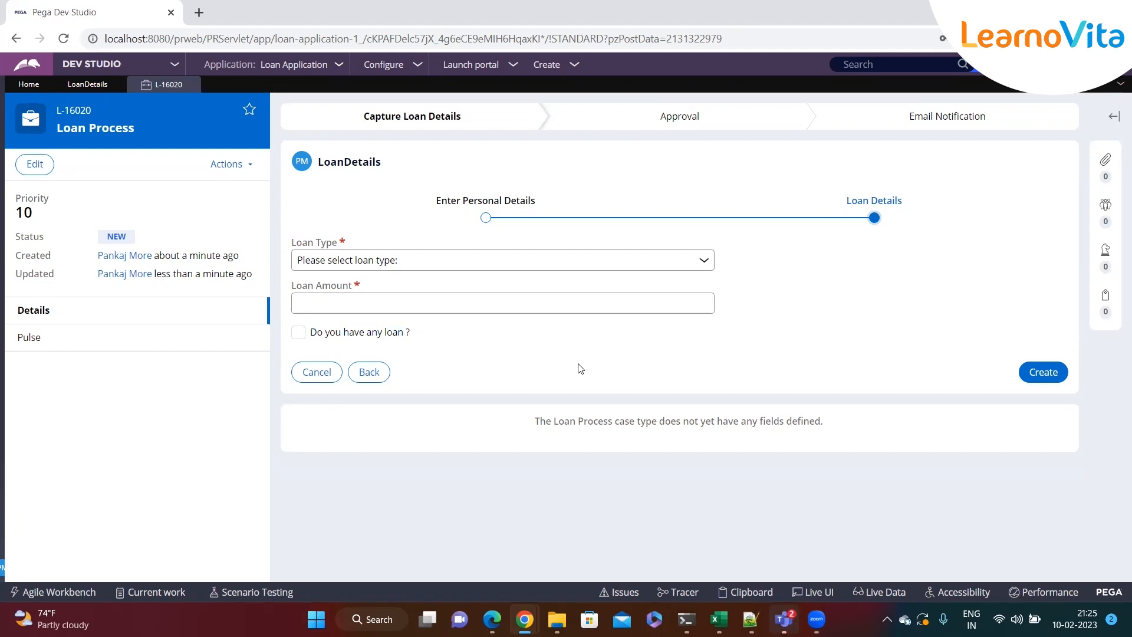
pyautogui.click(404, 266)
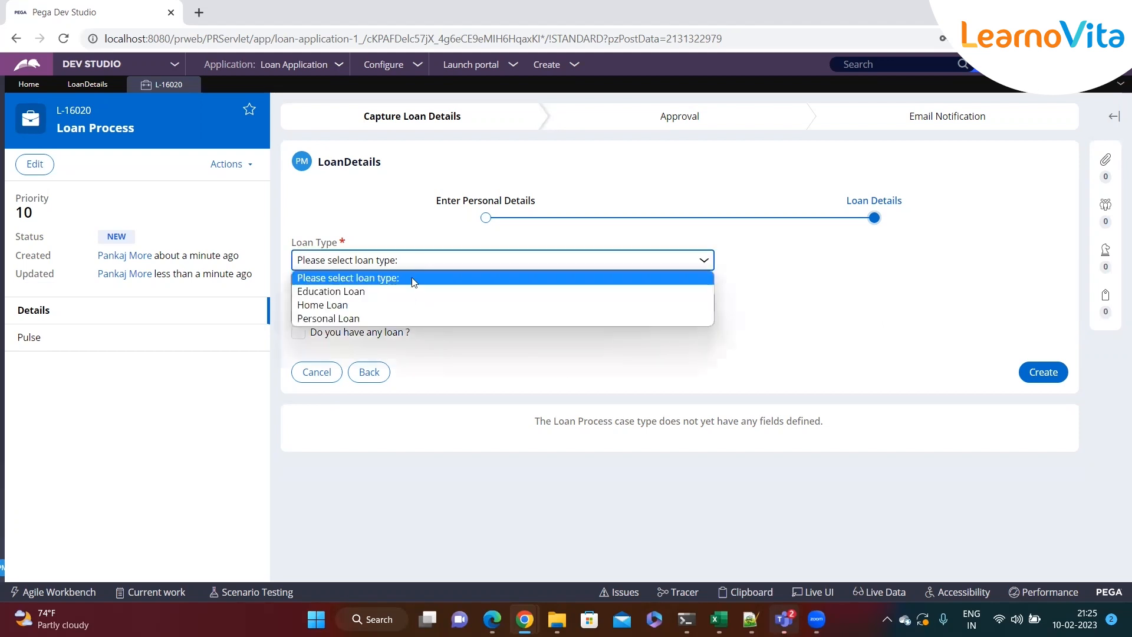
pyautogui.click(816, 305)
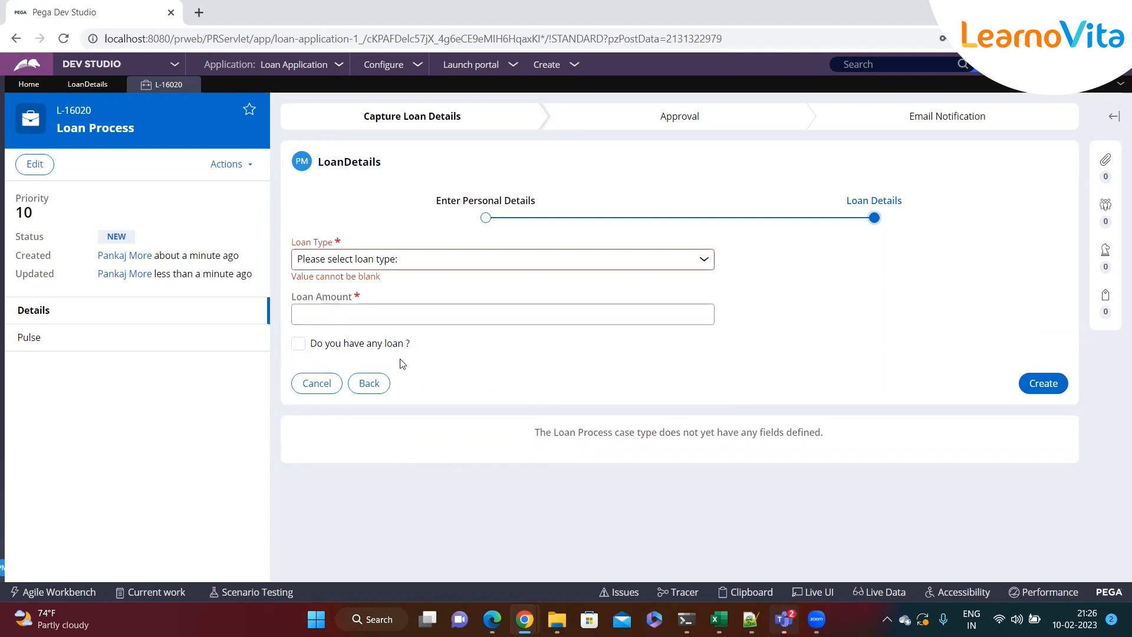
# - Enable Display container header and title in the presentation properties of the LoanDetails section's table
pyautogui.click(88, 85)
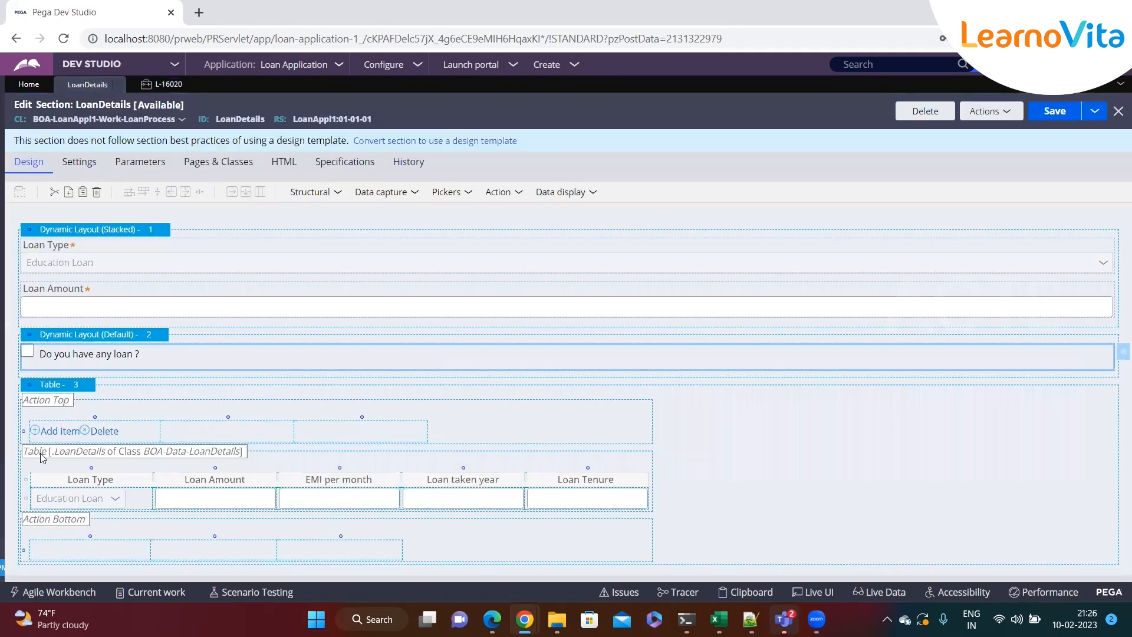
pyautogui.click(62, 387)
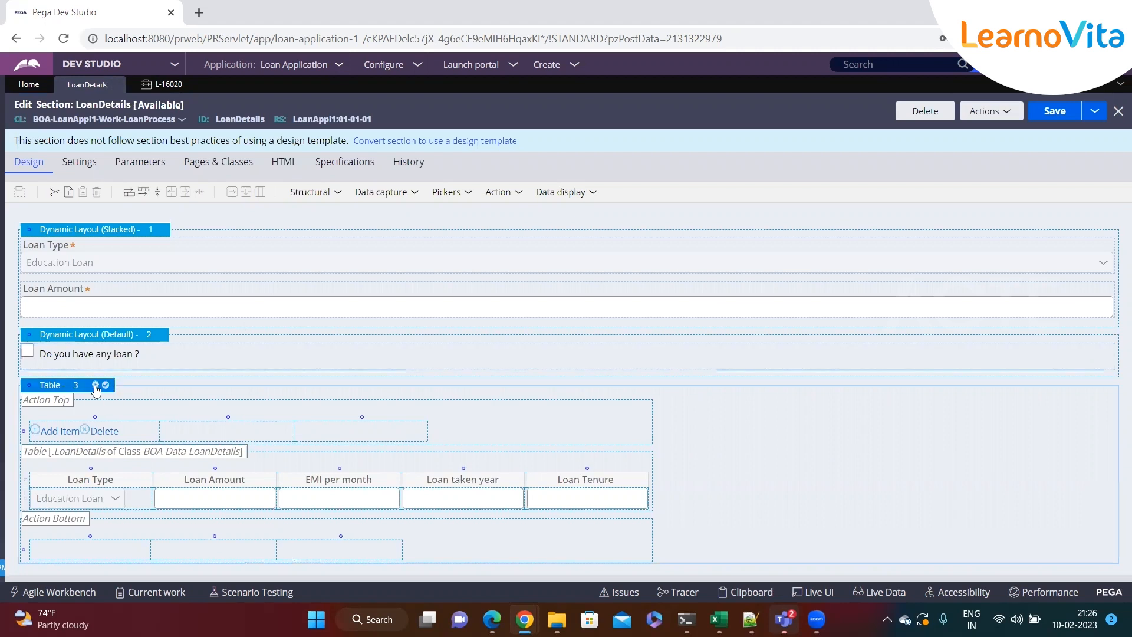
pyautogui.click(95, 385)
pyautogui.scroll(-4, 571, 382)
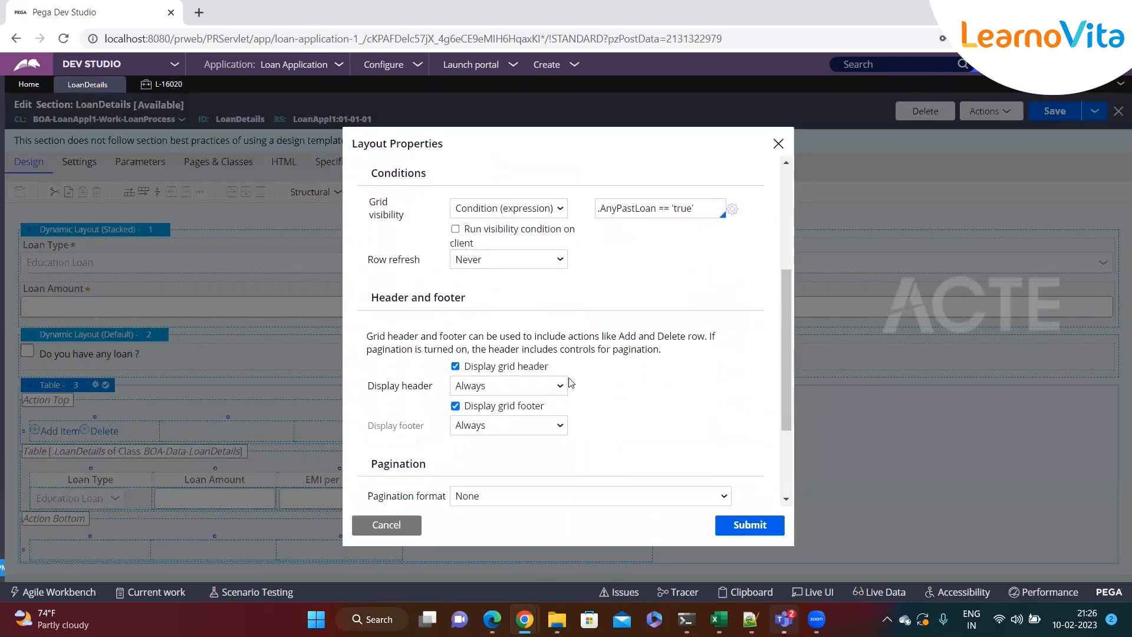
pyautogui.scroll(5, 570, 377)
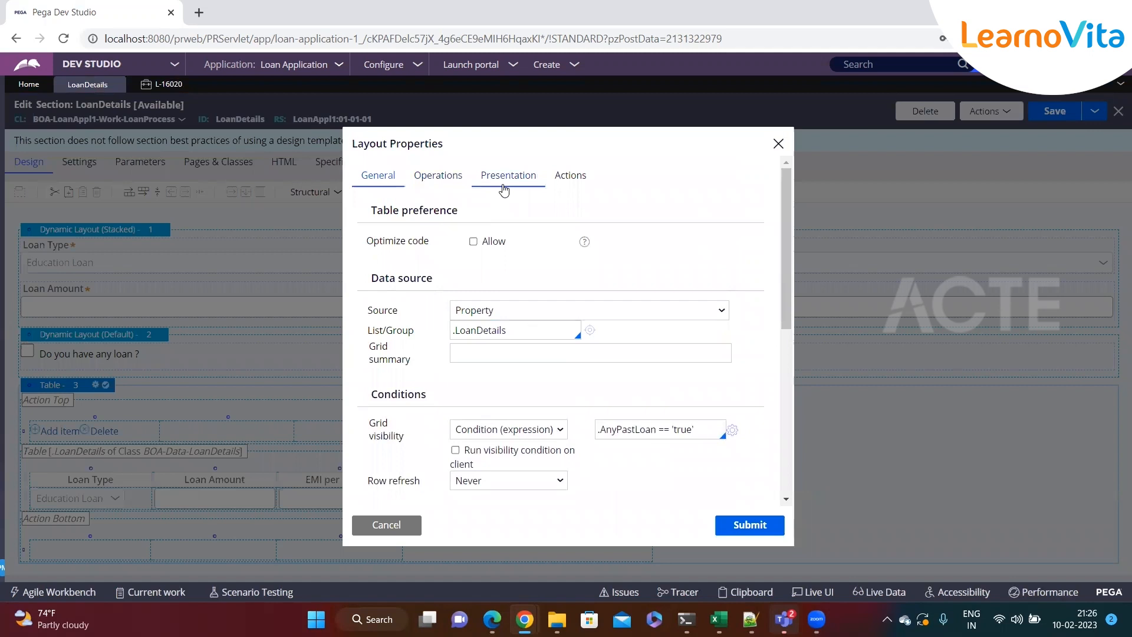
pyautogui.click(504, 184)
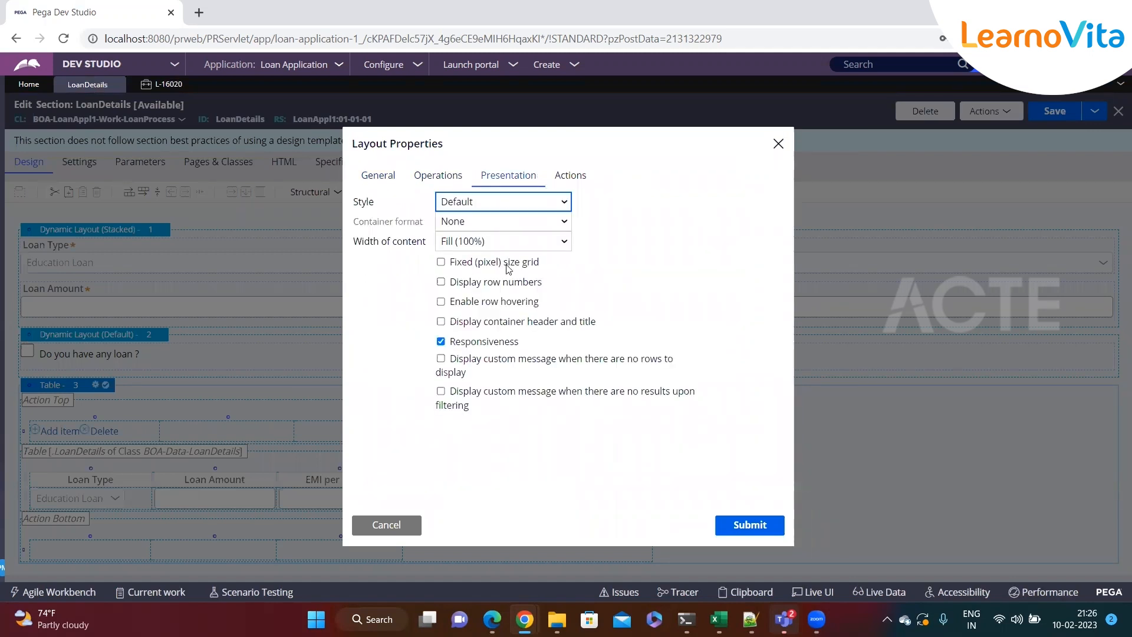
pyautogui.click(440, 321)
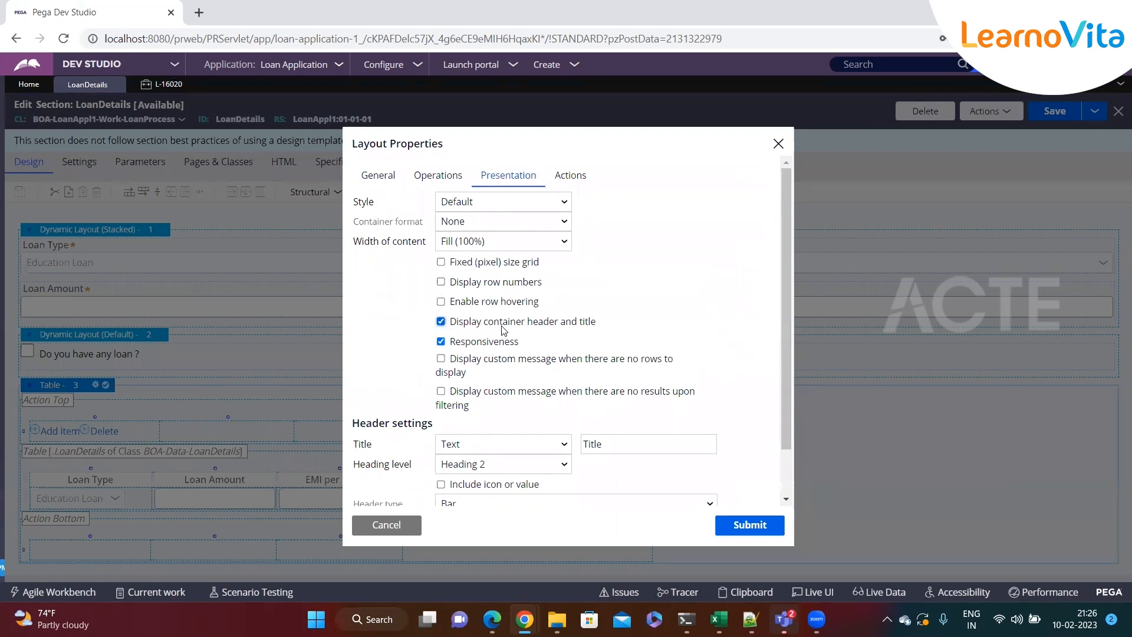
# - Set the table's header title to "Existing Loan Details", submit the layout properties and save the section
pyautogui.scroll(-1, 586, 329)
pyautogui.moveTo(585, 388); pyautogui.dragTo(665, 413)
pyautogui.write('Loan Details')
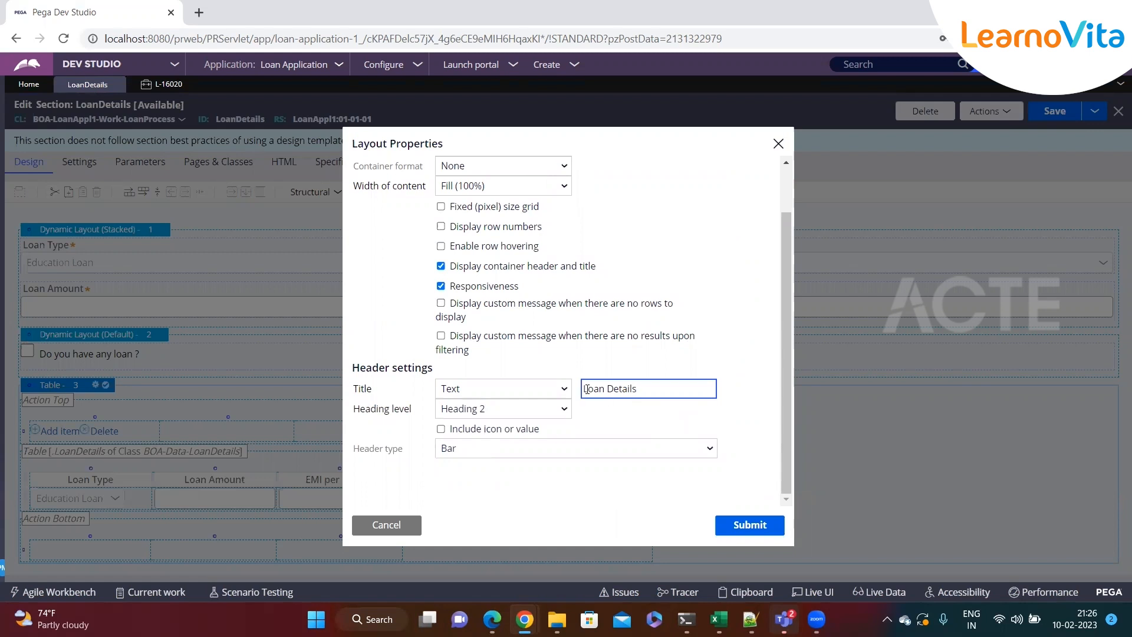
pyautogui.write('Existing')
pyautogui.click(750, 525)
pyautogui.click(1055, 111)
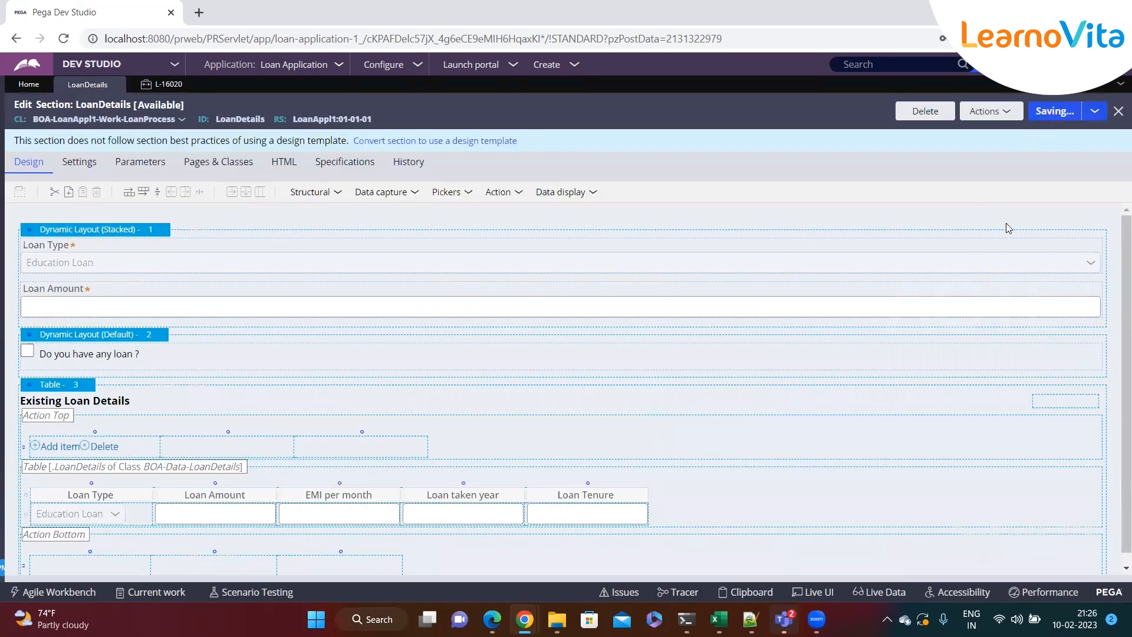
# - Return to the Loan Process case, tick "Do you have any loan ?" and add two rows to the Existing Loan Details table
pyautogui.click(163, 84)
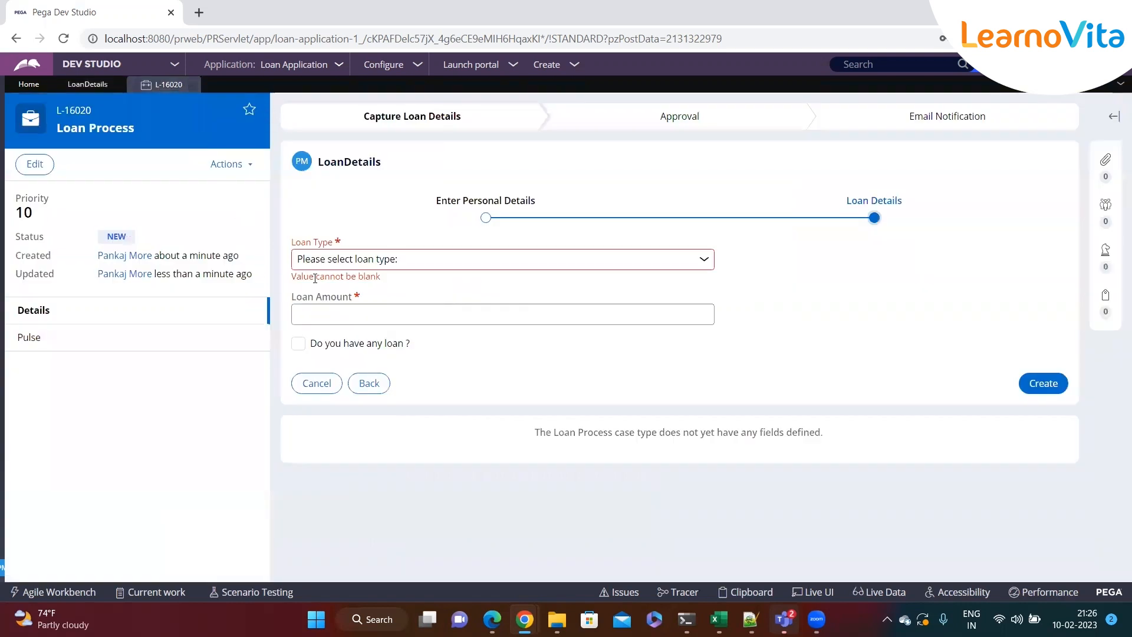
pyautogui.click(299, 344)
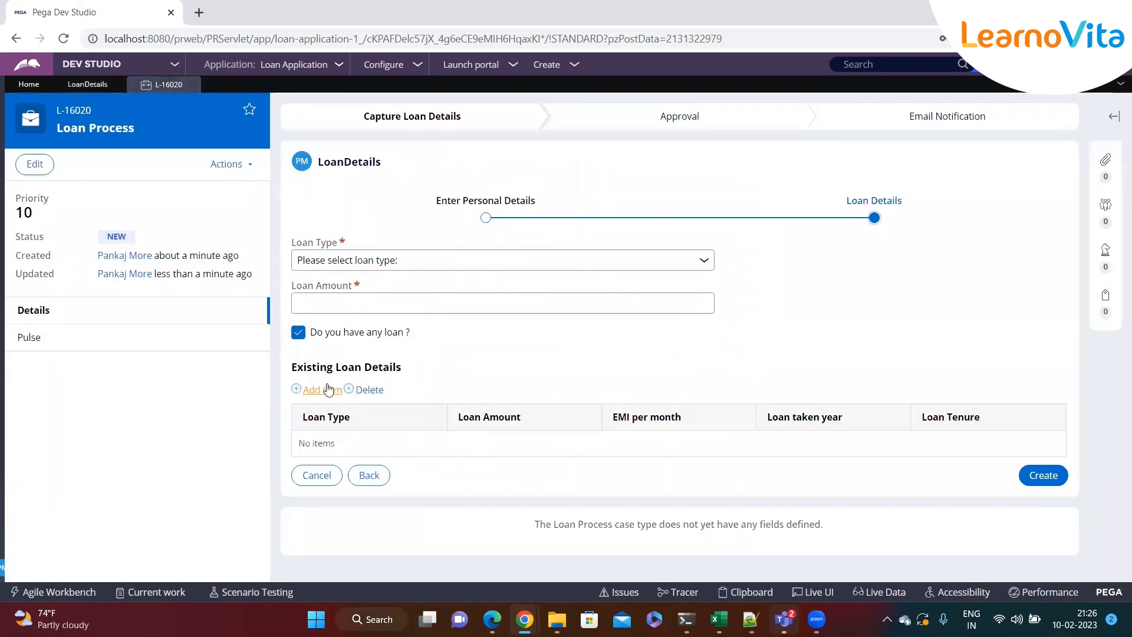
pyautogui.moveTo(294, 375); pyautogui.dragTo(445, 380)
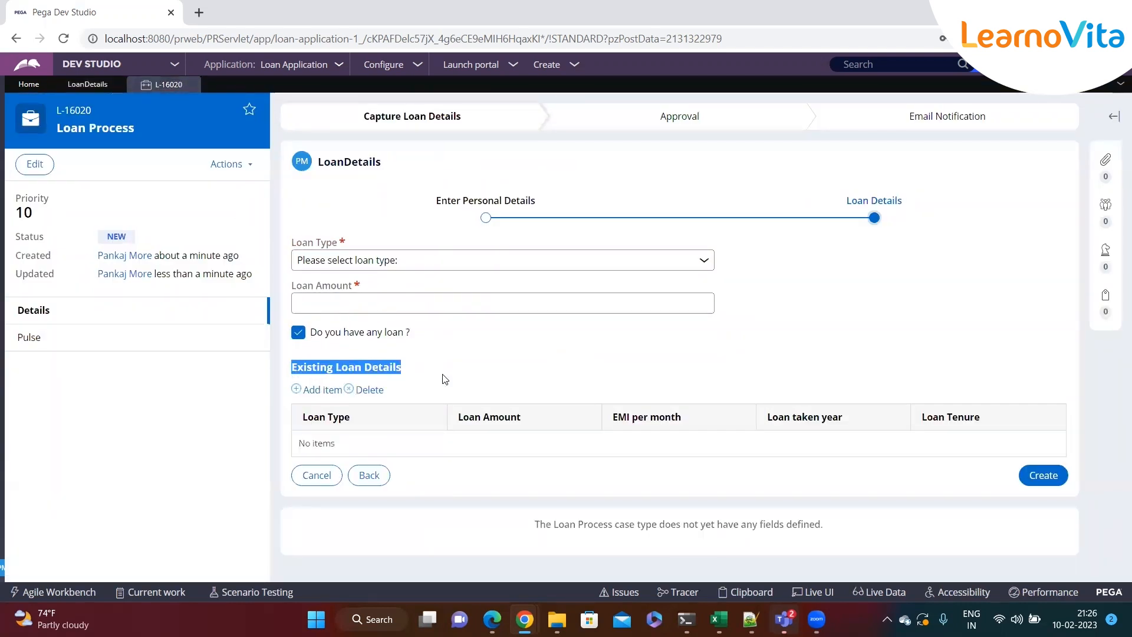
pyautogui.click(319, 390)
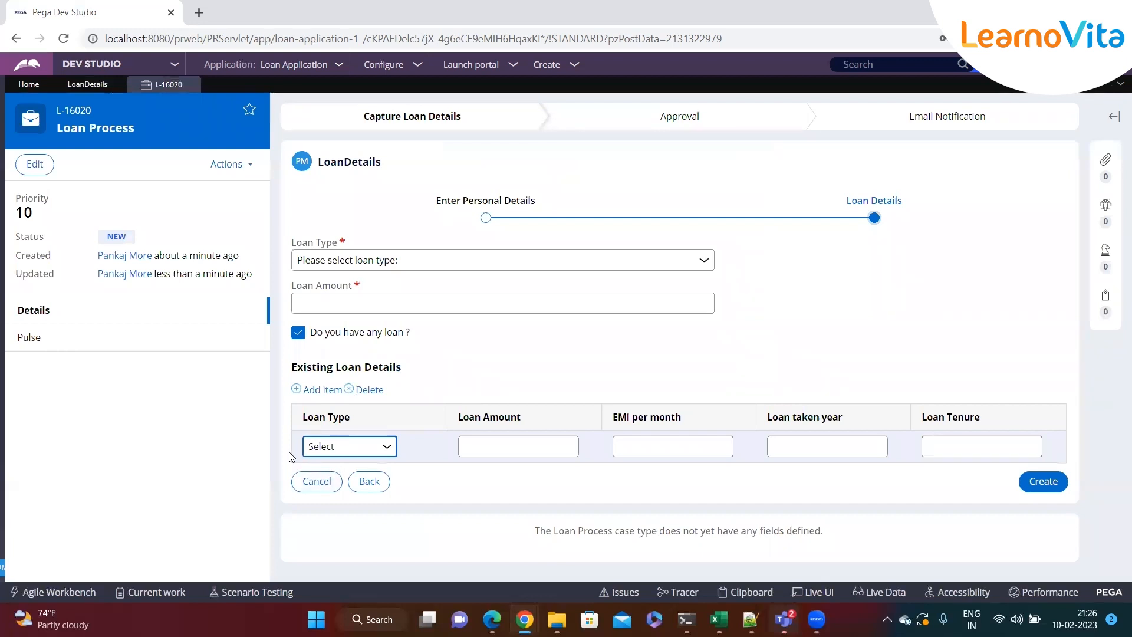
pyautogui.click(318, 390)
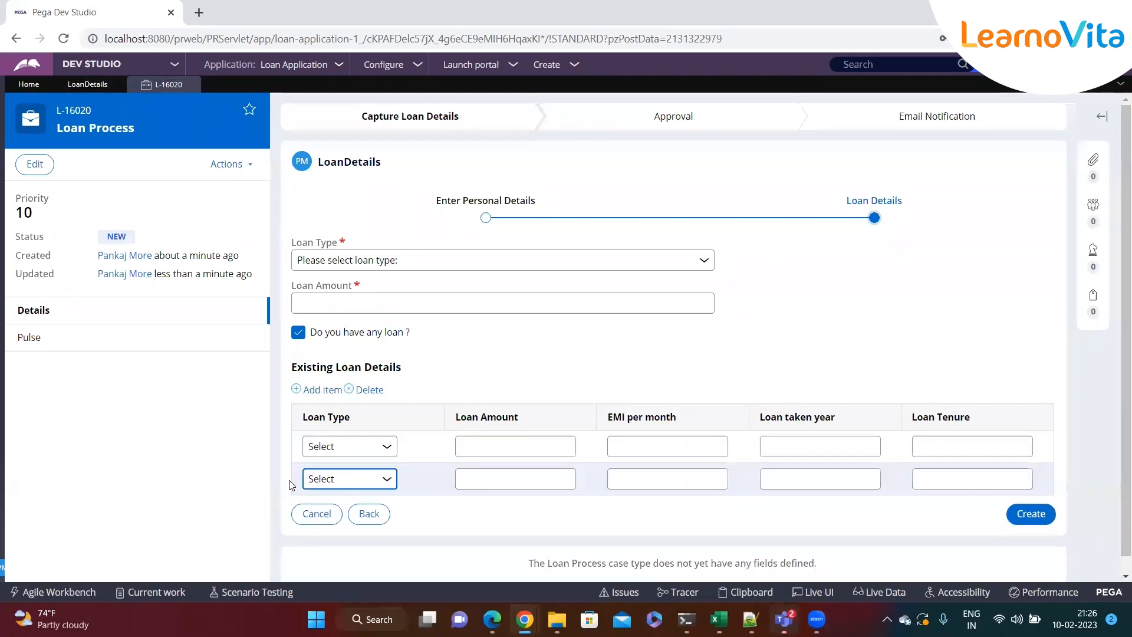
# - Enable Display row numbers in the layout properties of the LoanDetails section's table and submit the change
pyautogui.click(90, 84)
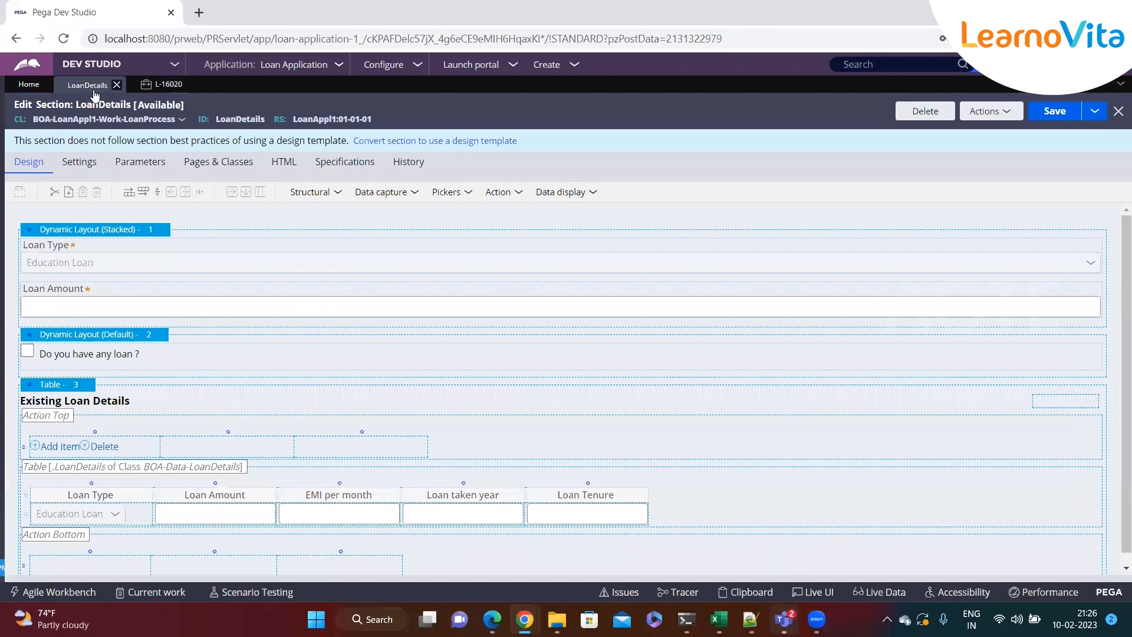
pyautogui.scroll(-1, 82, 393)
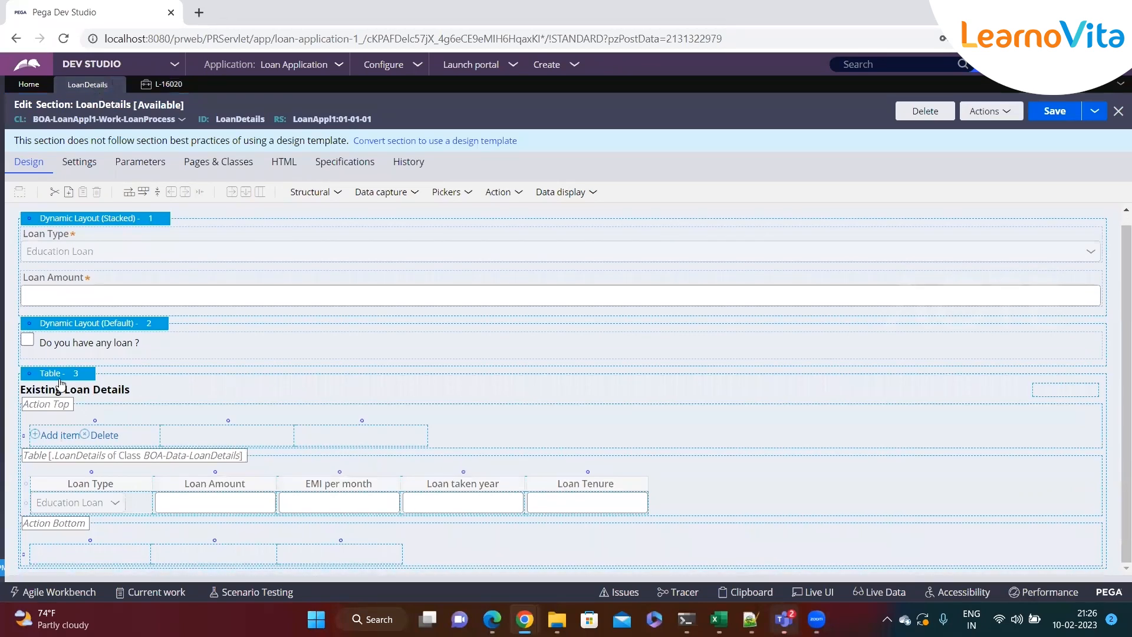
pyautogui.click(95, 374)
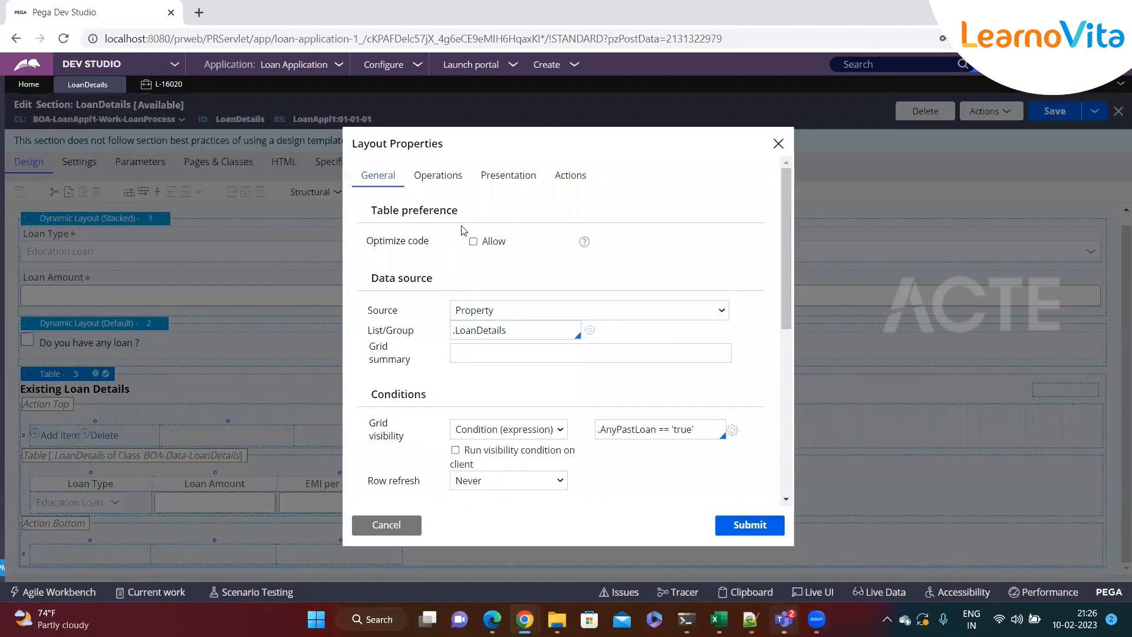
pyautogui.click(506, 176)
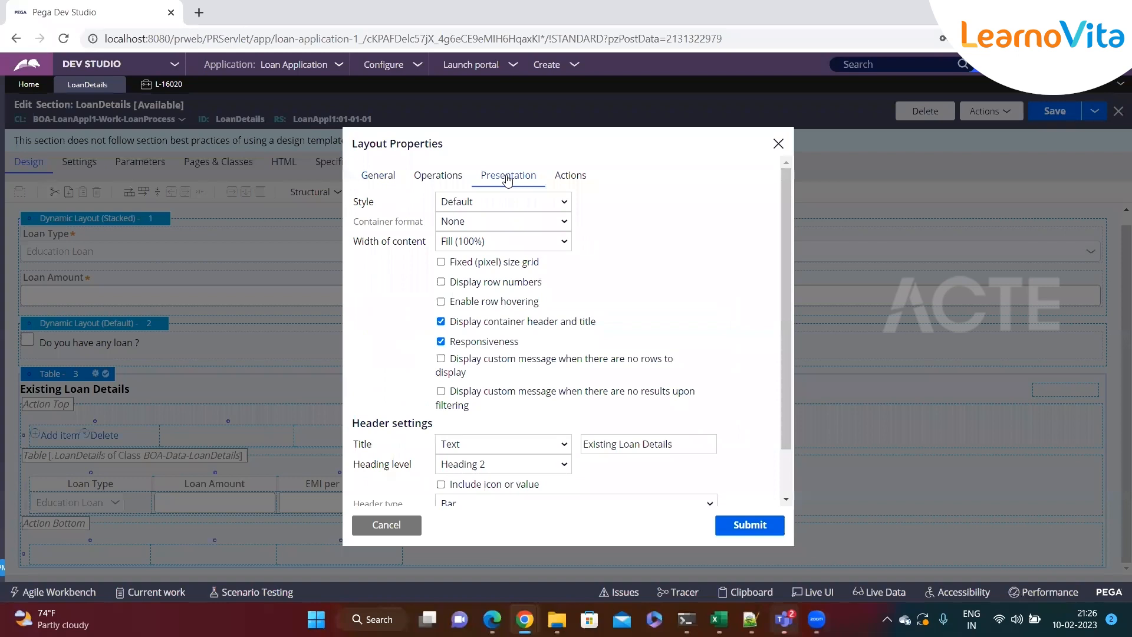
pyautogui.click(442, 283)
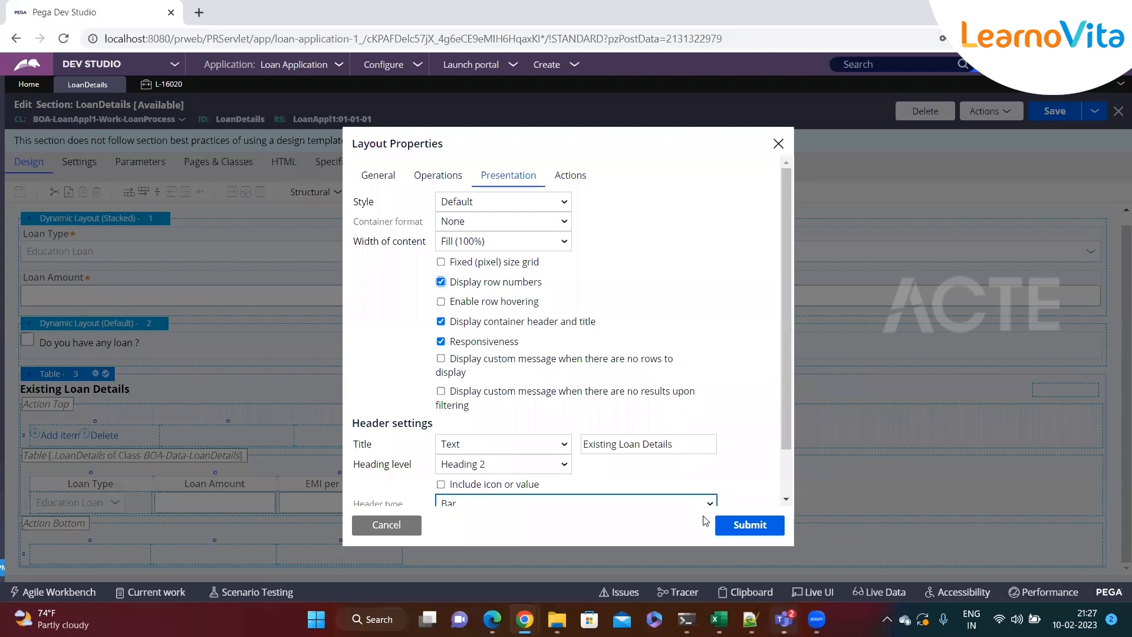
pyautogui.click(732, 526)
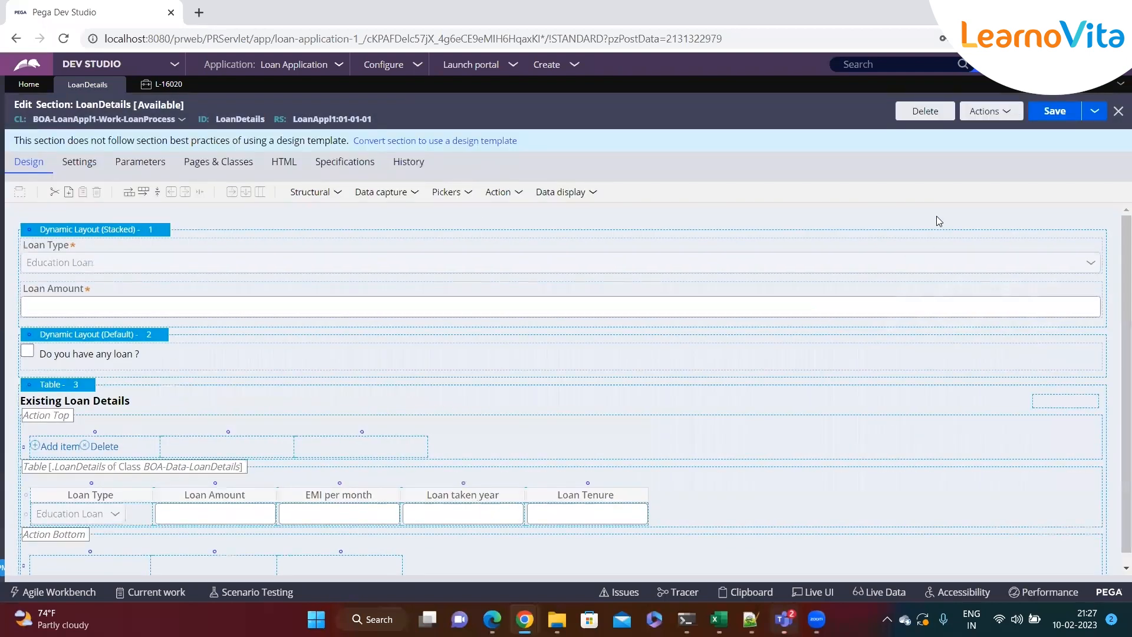
# - Save the LoanDetails section, return to the Loan Process case and add two more rows to the Existing Loan Details table
pyautogui.click(1059, 121)
pyautogui.click(167, 88)
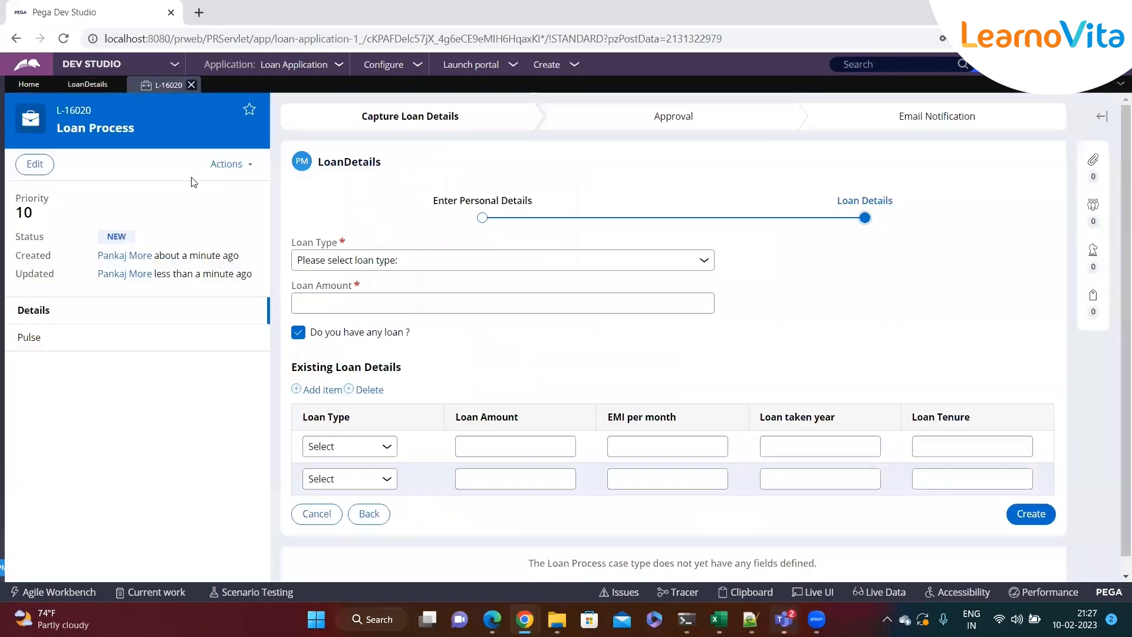
pyautogui.click(311, 392)
pyautogui.scroll(-1, 348, 458)
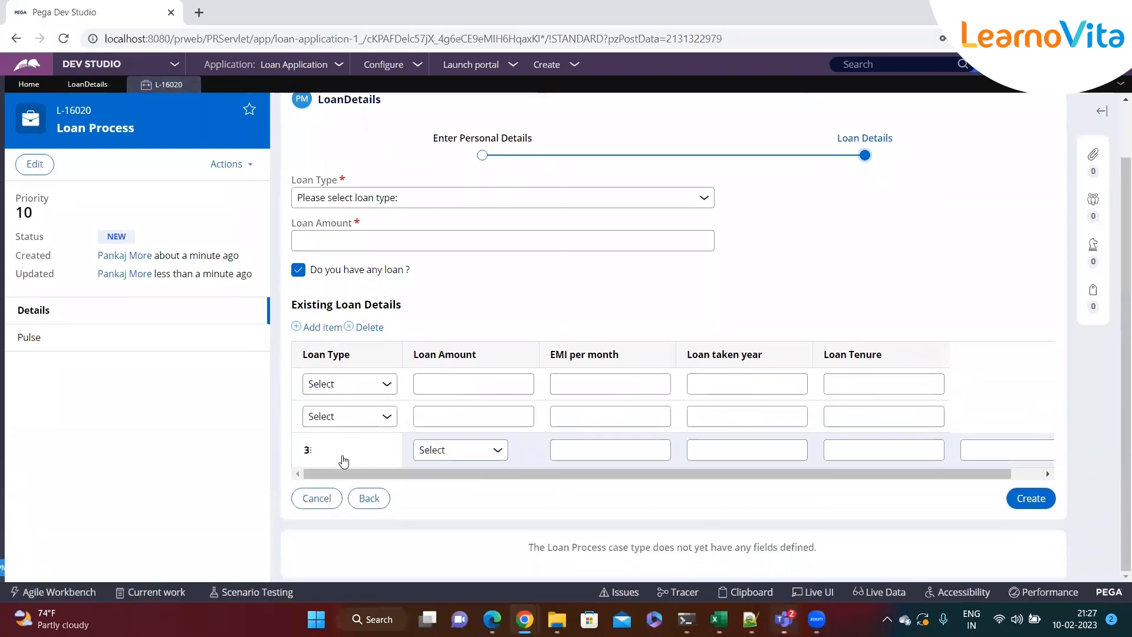
pyautogui.click(311, 327)
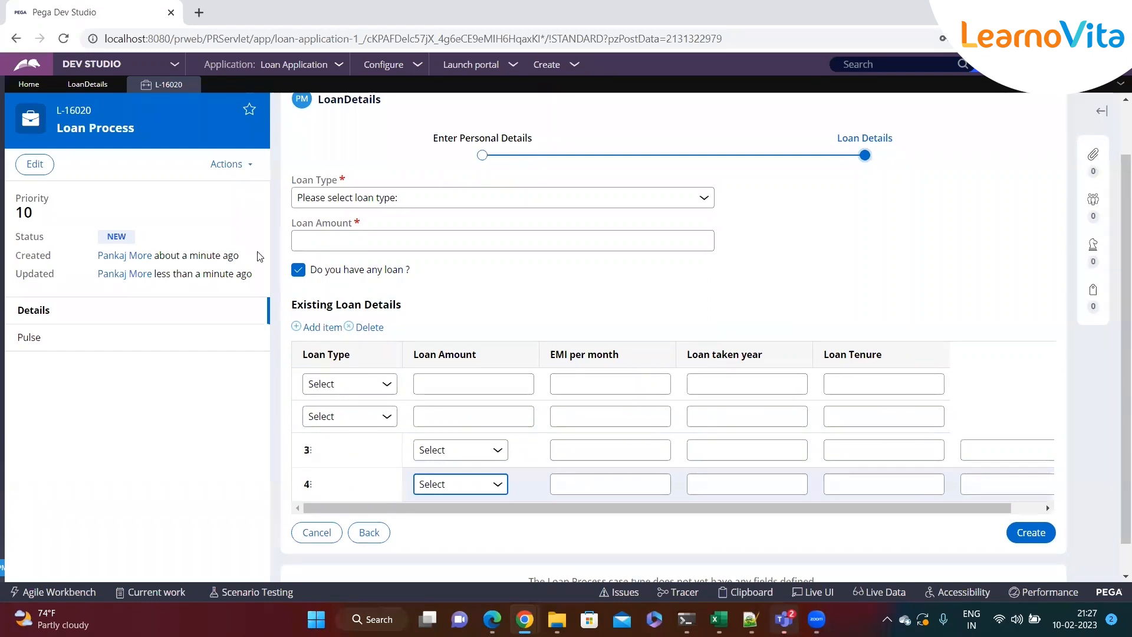
# - Refresh the open Loan Process case and close it
pyautogui.click(248, 167)
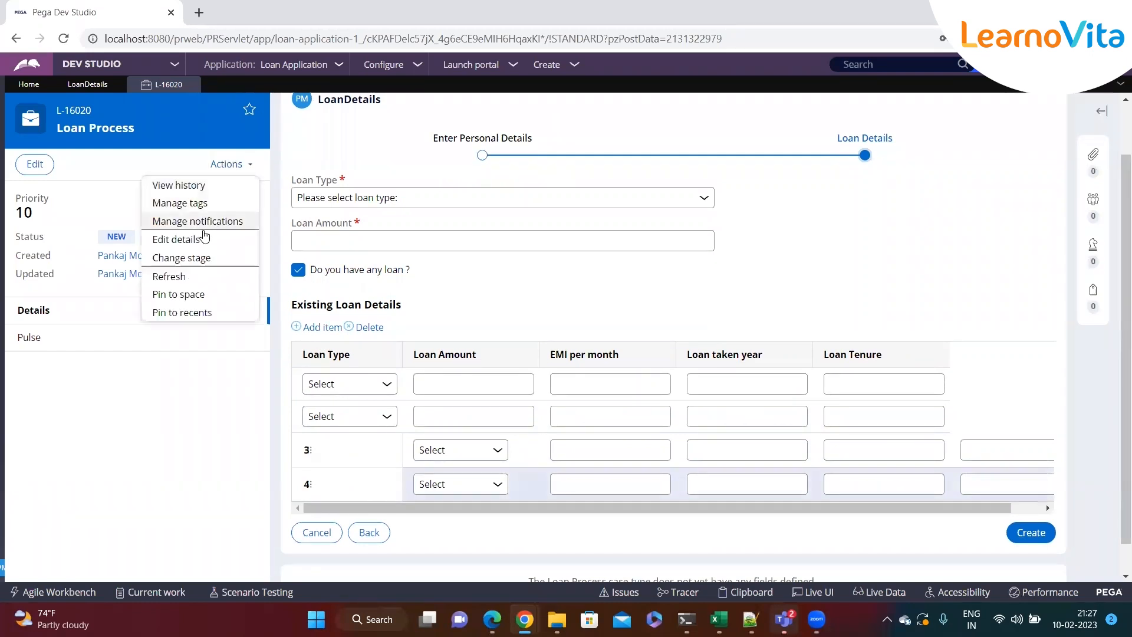
pyautogui.click(174, 276)
pyautogui.click(704, 375)
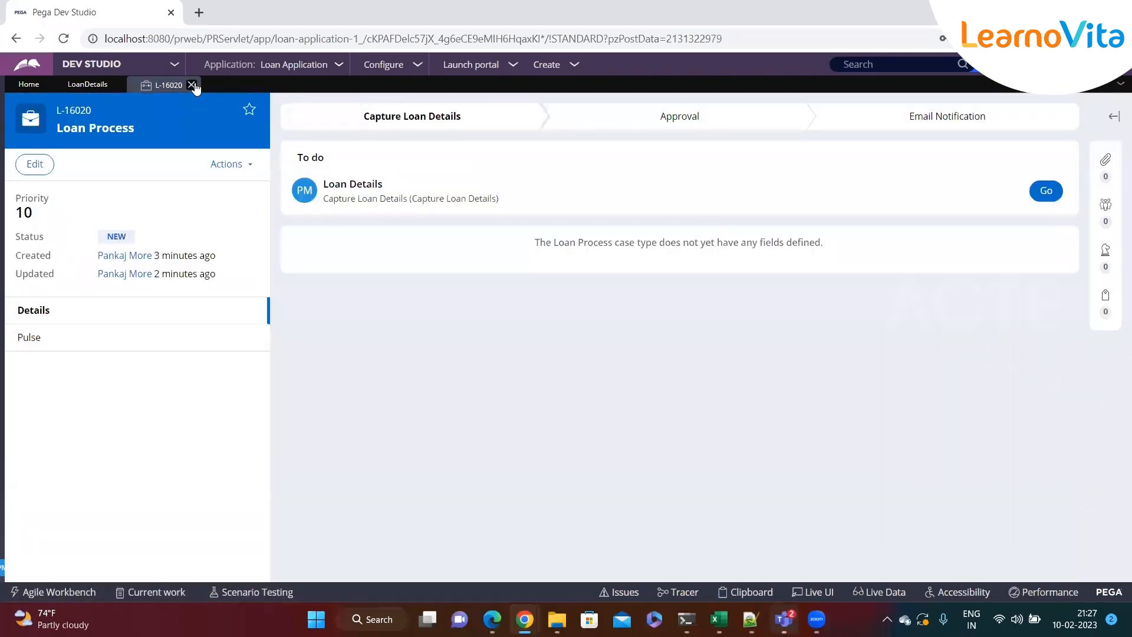
pyautogui.click(191, 85)
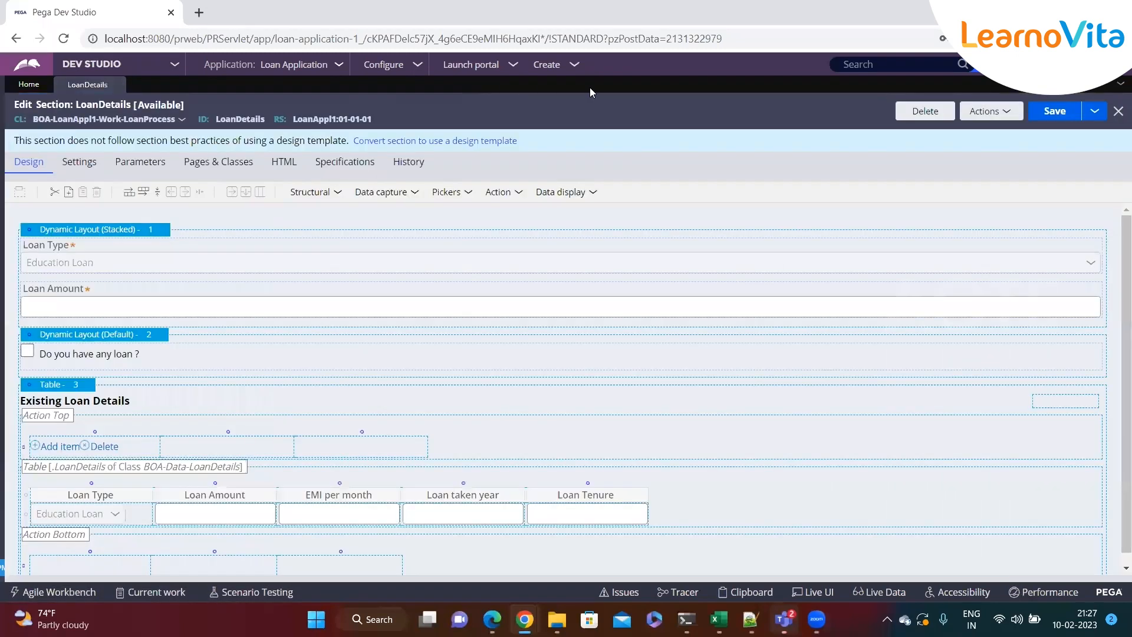
# - Create a new Loan Process case, fill in the first name, phone number and date of birth, and continue to Loan Details
pyautogui.click(552, 66)
pyautogui.moveTo(554, 76)
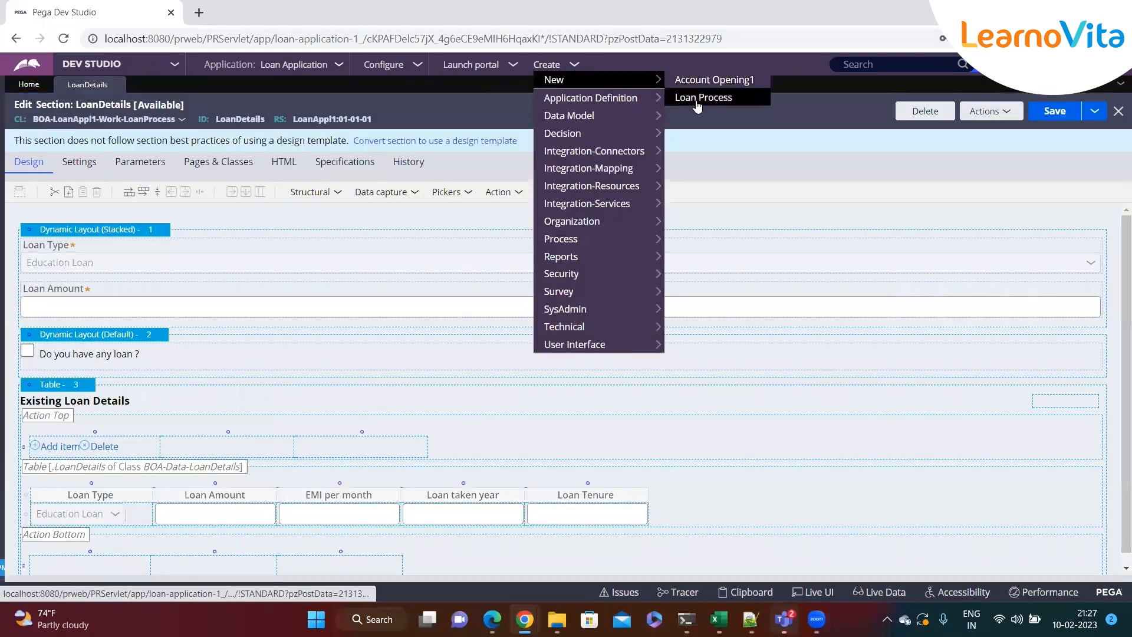
pyautogui.click(696, 95)
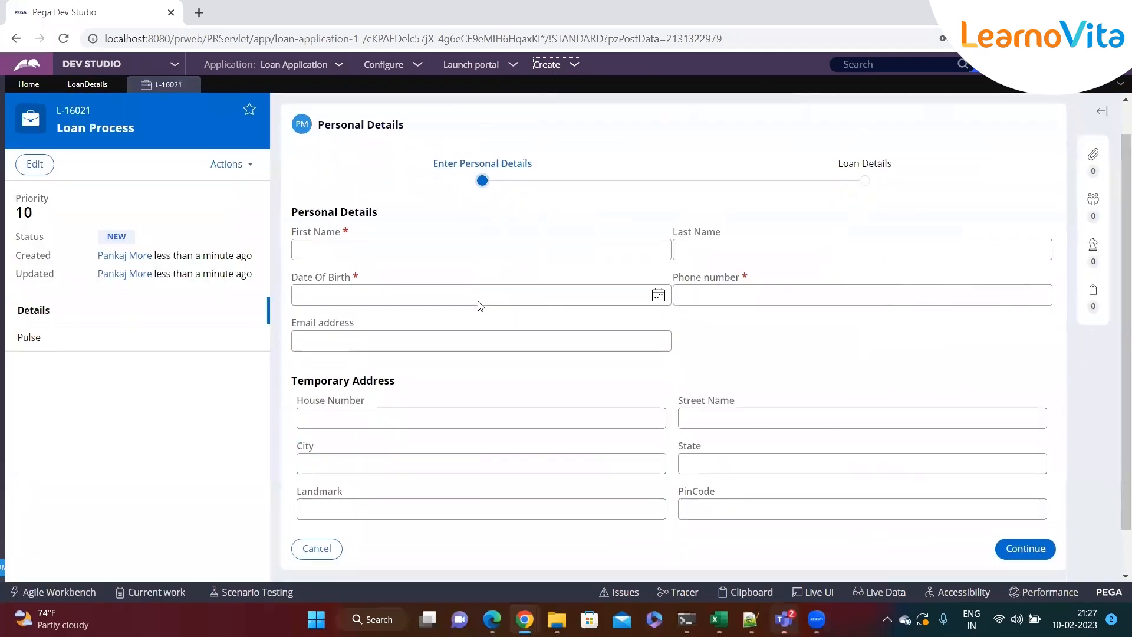
pyautogui.click(349, 194)
pyautogui.write('dfsdf')
pyautogui.click(692, 248)
pyautogui.write('53453')
pyautogui.click(659, 244)
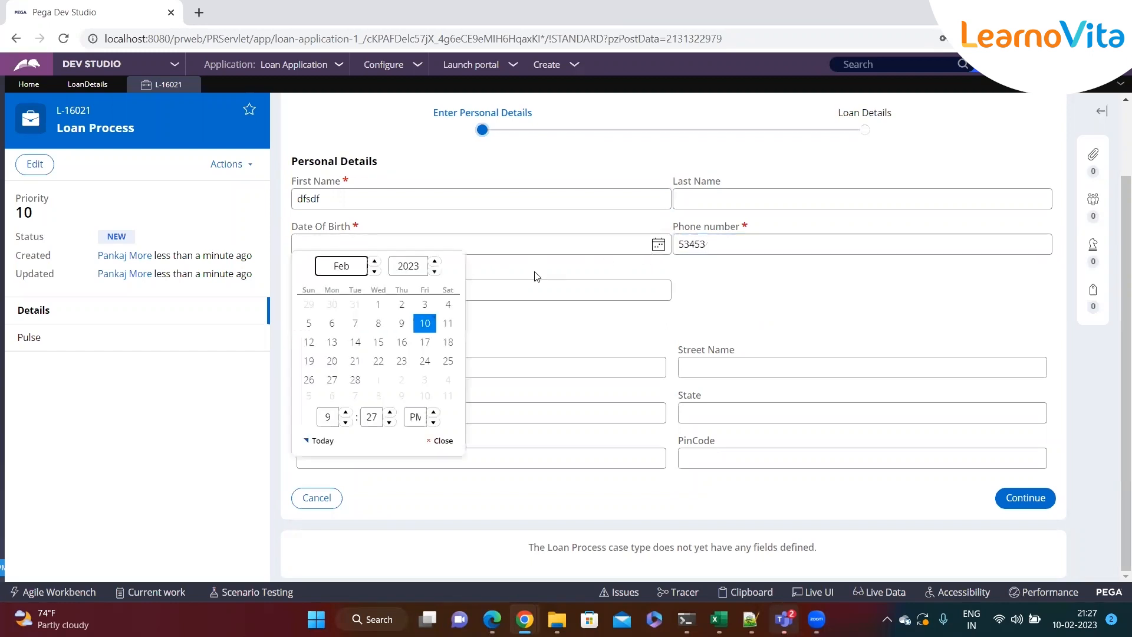
pyautogui.click(373, 304)
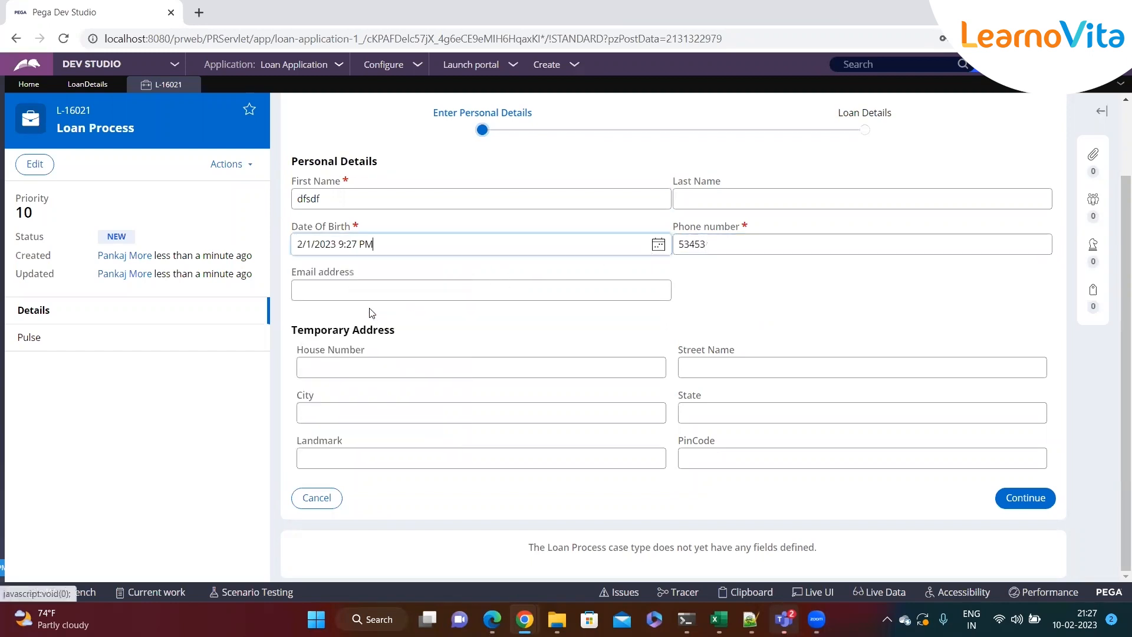
pyautogui.click(1024, 499)
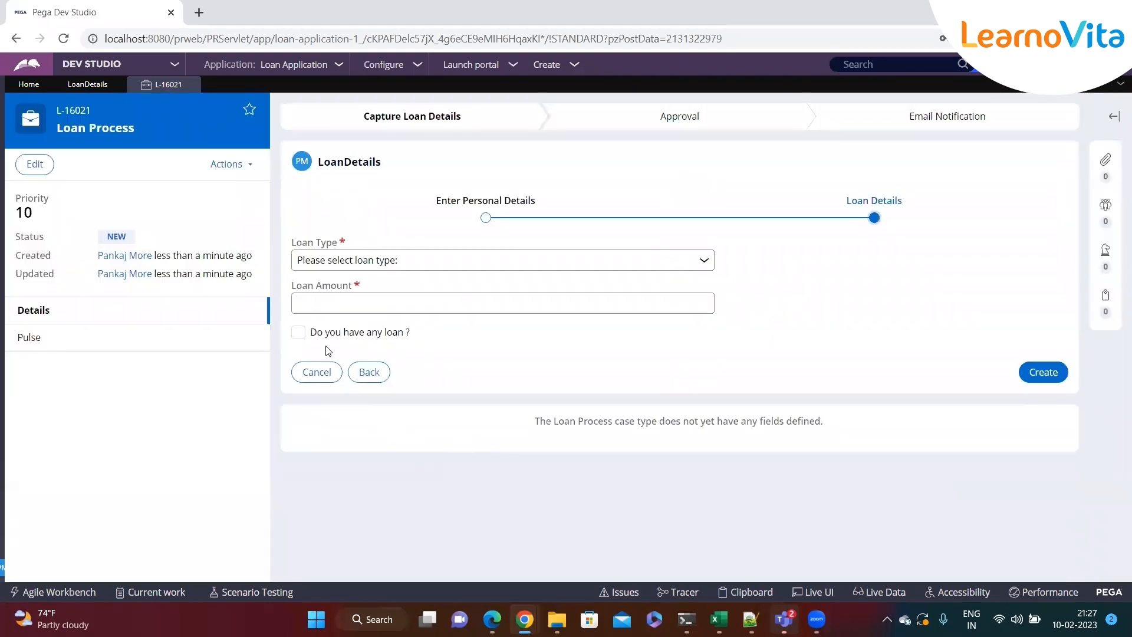
# - Complete Loan Details with "Do you have any loan ?" ticked, one existing-loan row, loan type Education Loan and amount 35345, and create the case
pyautogui.click(298, 332)
pyautogui.click(315, 391)
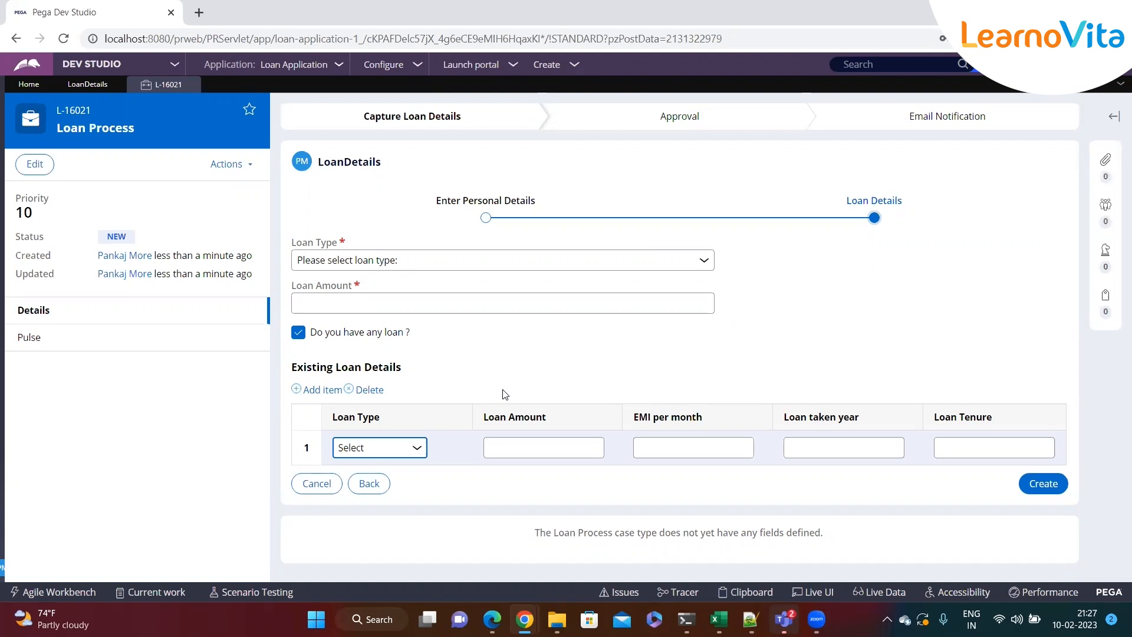
pyautogui.click(704, 260)
pyautogui.click(407, 288)
pyautogui.click(349, 306)
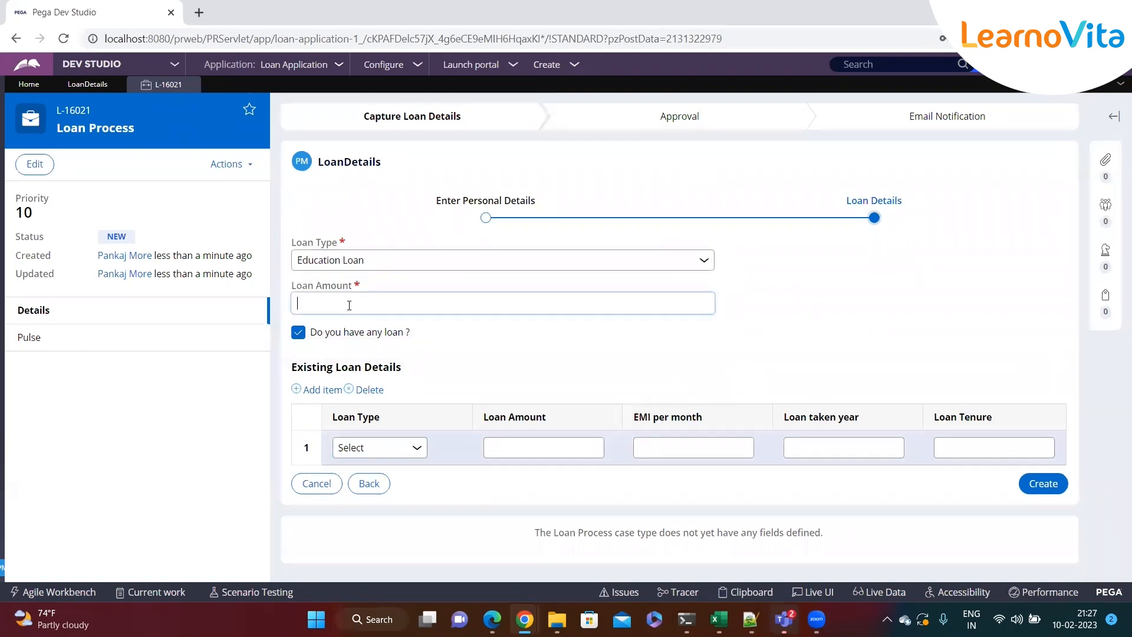
pyautogui.write('15340')
pyautogui.click(1042, 484)
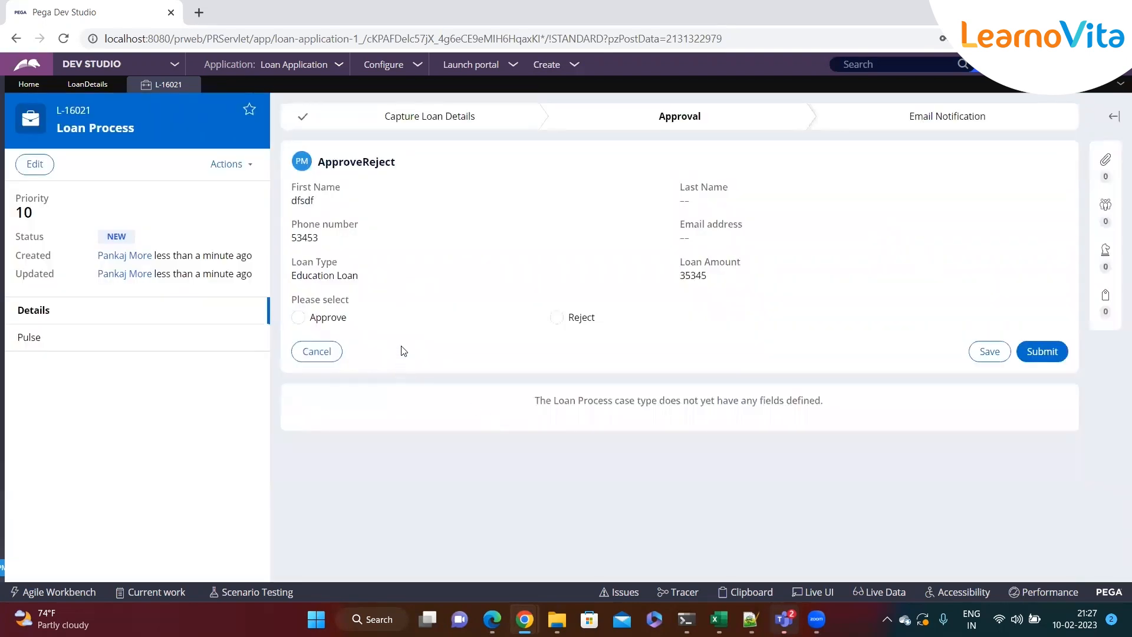
# - Switch the approval choice between Approve and Reject to compare how the Rejection Comments field behaves, ending on Approve
pyautogui.click(299, 318)
pyautogui.click(558, 321)
pyautogui.click(400, 364)
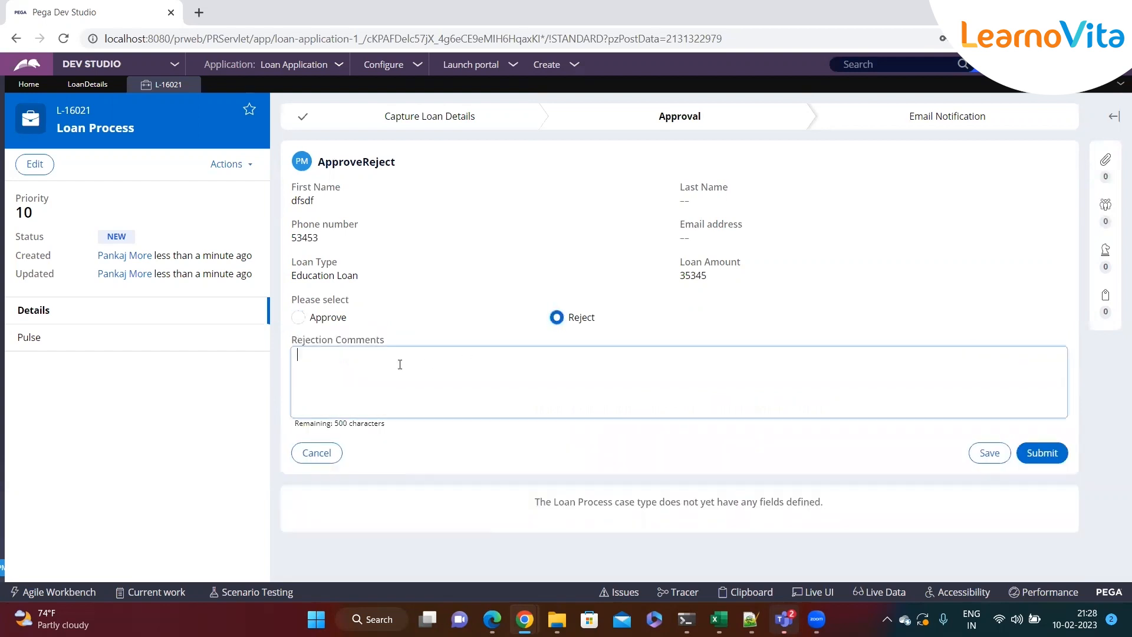
pyautogui.moveTo(293, 300); pyautogui.dragTo(334, 323)
pyautogui.click(378, 322)
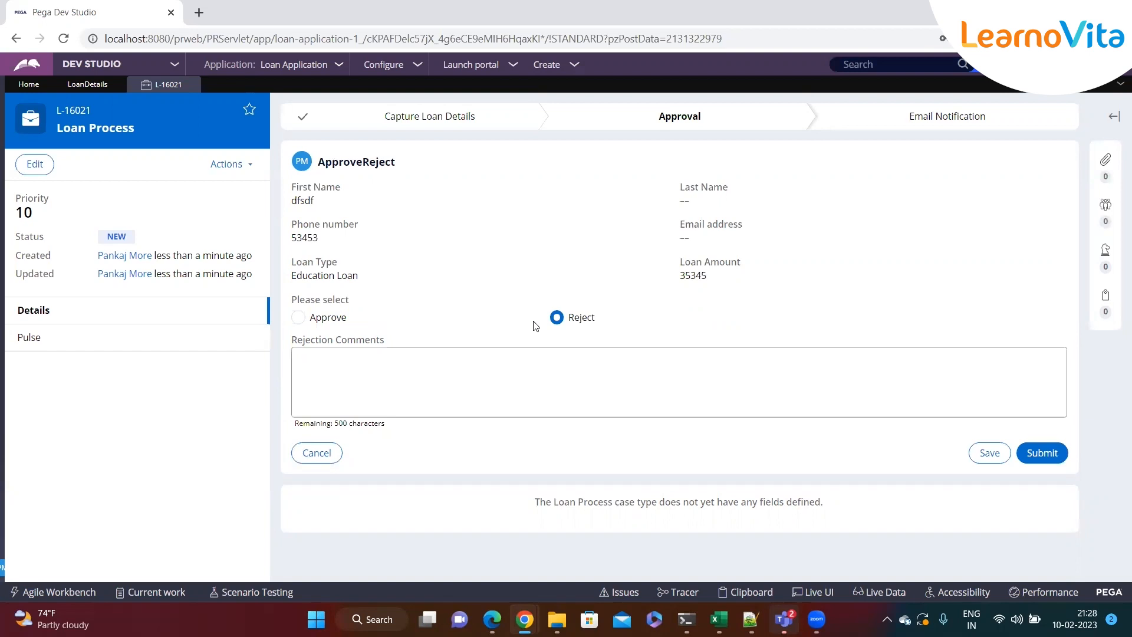
pyautogui.click(300, 318)
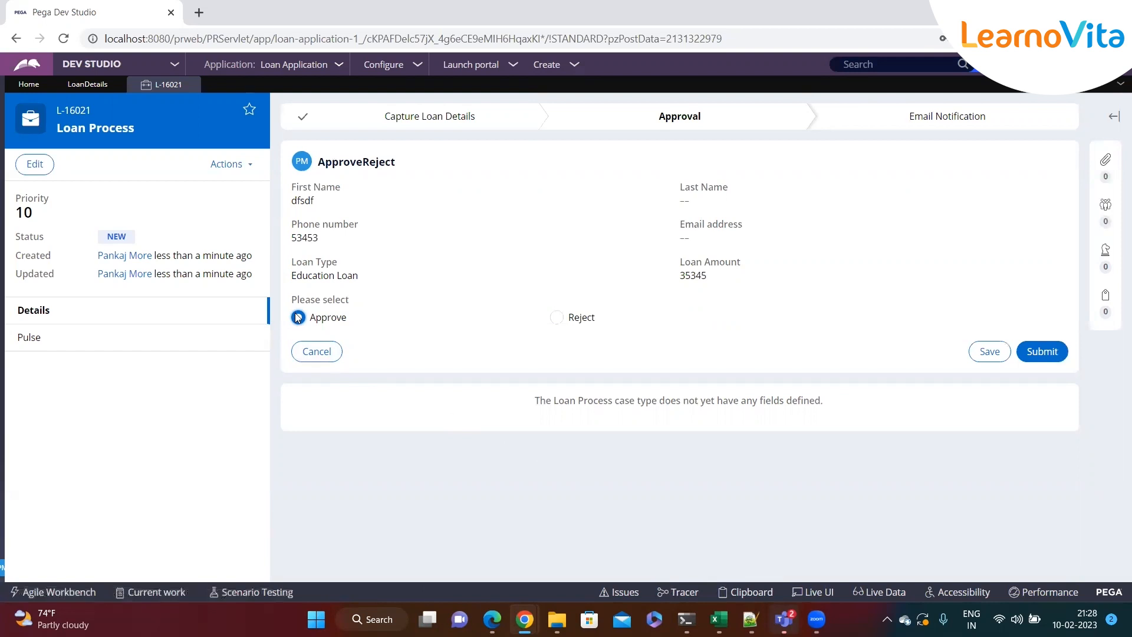
pyautogui.moveTo(297, 300); pyautogui.dragTo(366, 308)
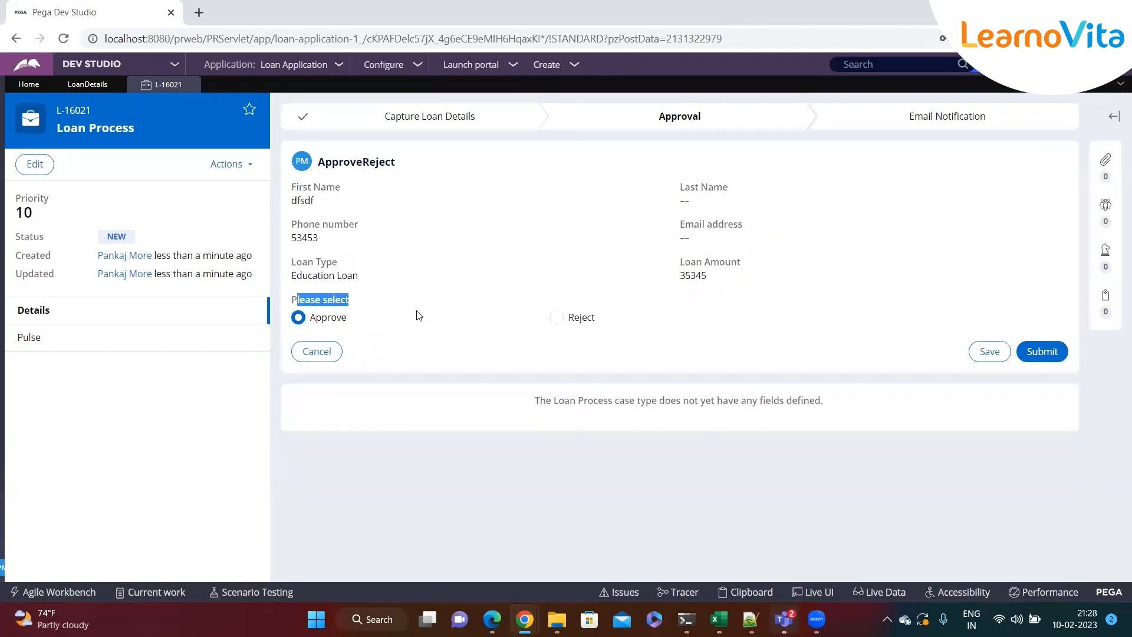
pyautogui.click(556, 318)
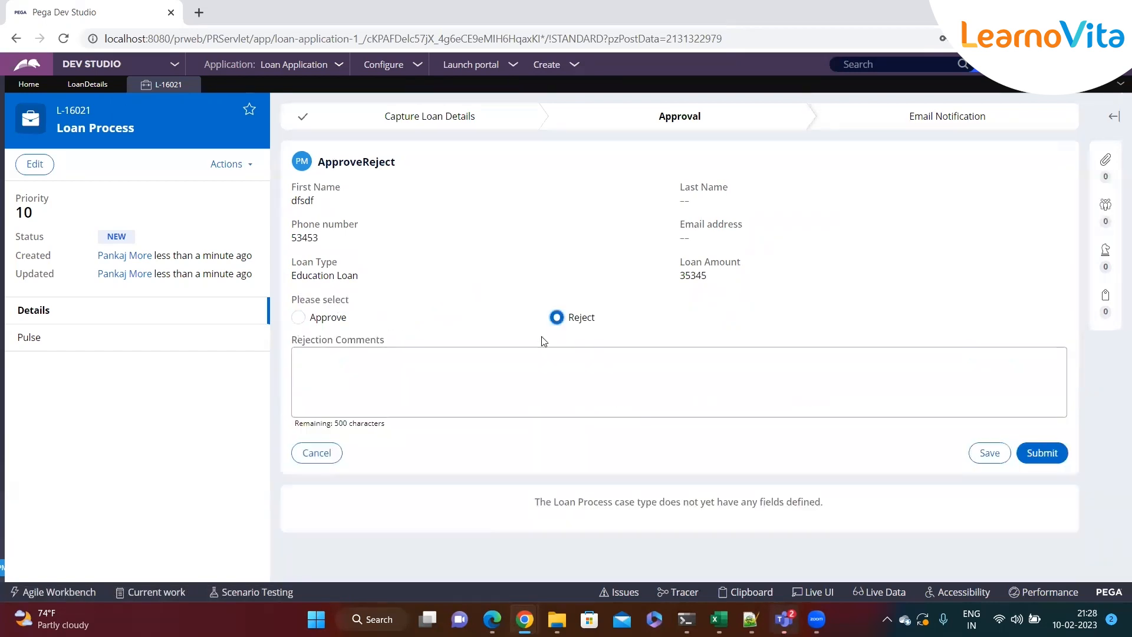
pyautogui.click(337, 324)
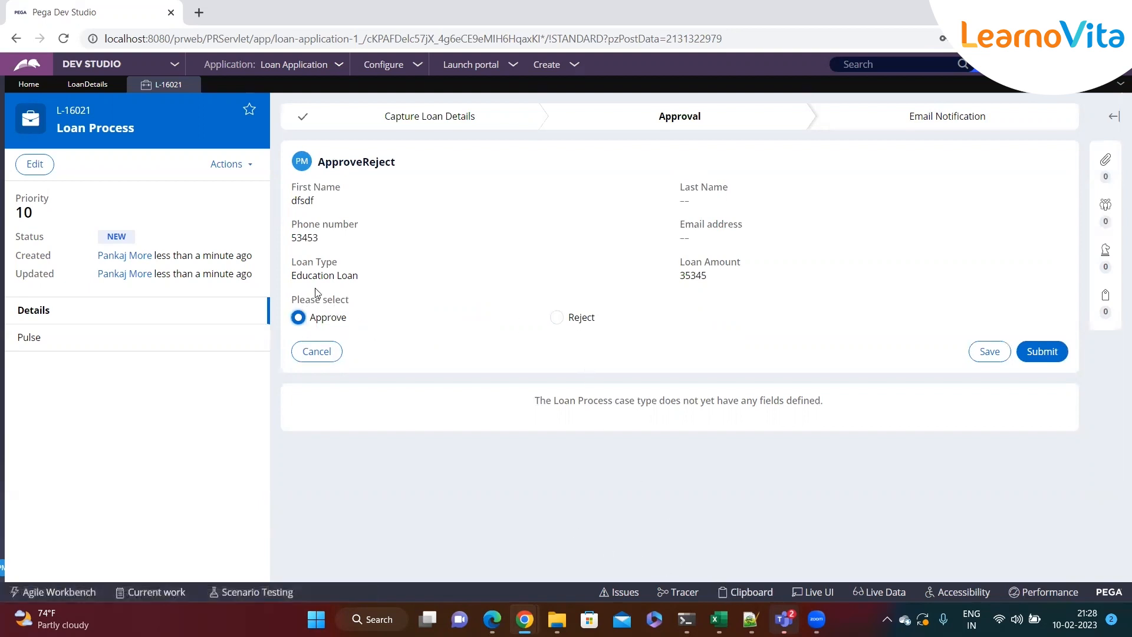
# - Open the AnyPastLoan property from the LoanDetails checkbox's cell properties, examine its table type options, and close the cell properties
pyautogui.click(89, 84)
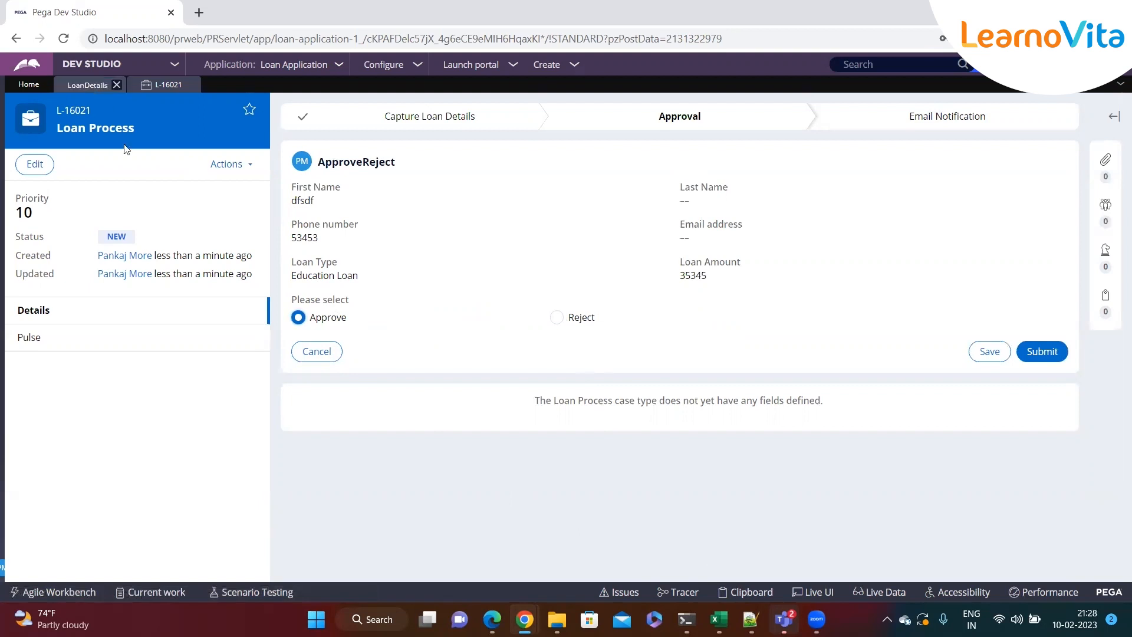
pyautogui.click(109, 368)
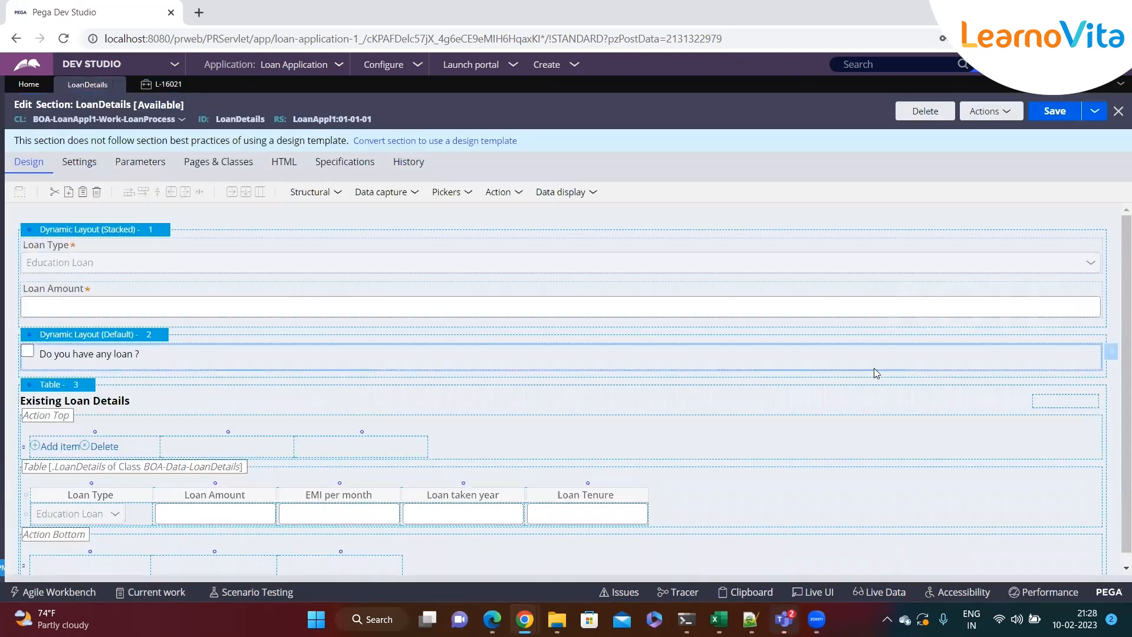
pyautogui.click(1112, 352)
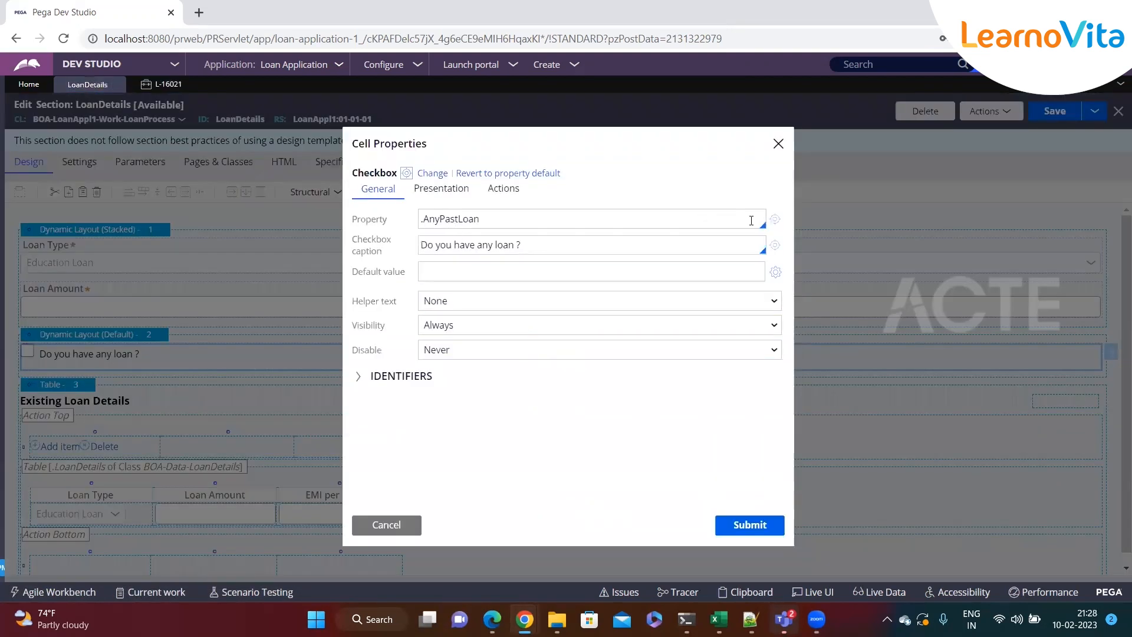
pyautogui.click(775, 219)
pyautogui.click(90, 421)
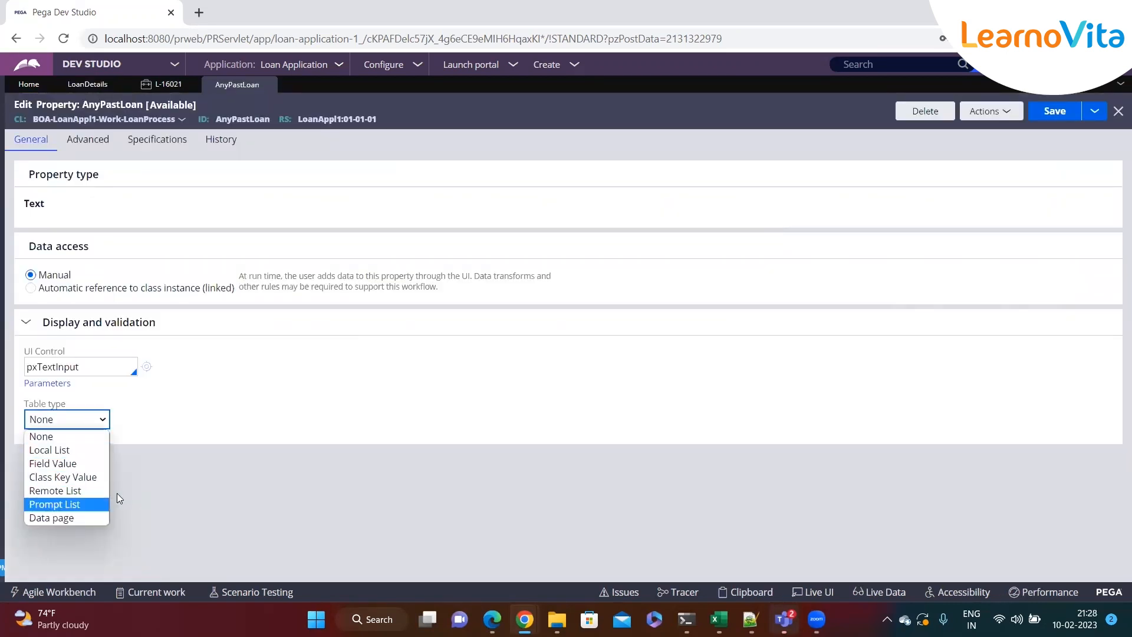
pyautogui.click(139, 484)
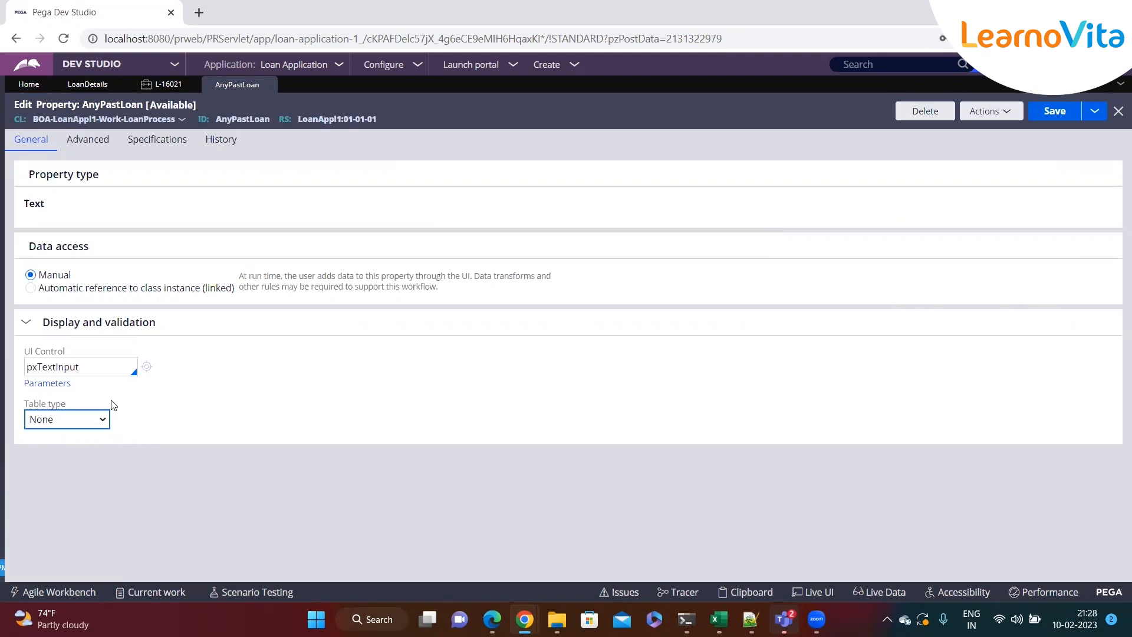
pyautogui.click(179, 91)
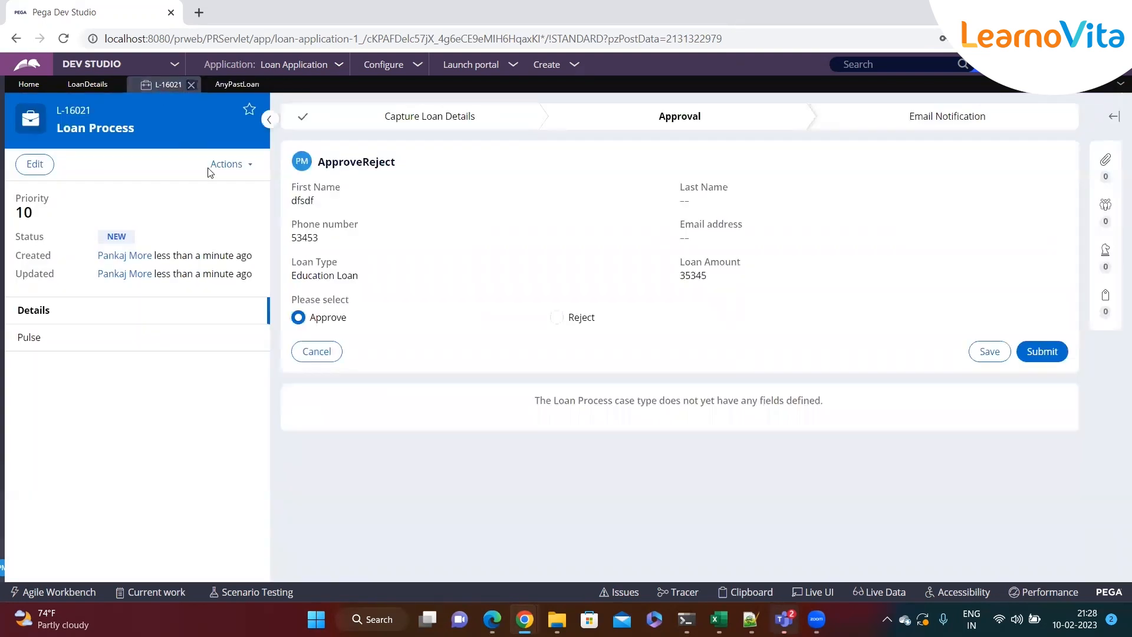
pyautogui.click(85, 86)
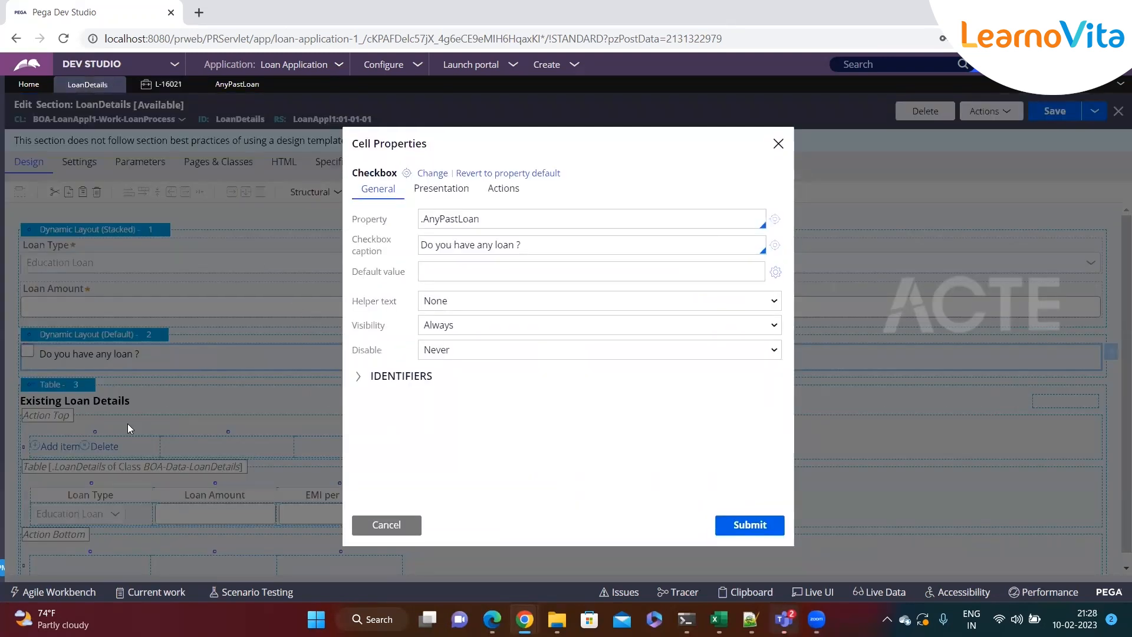
pyautogui.click(779, 144)
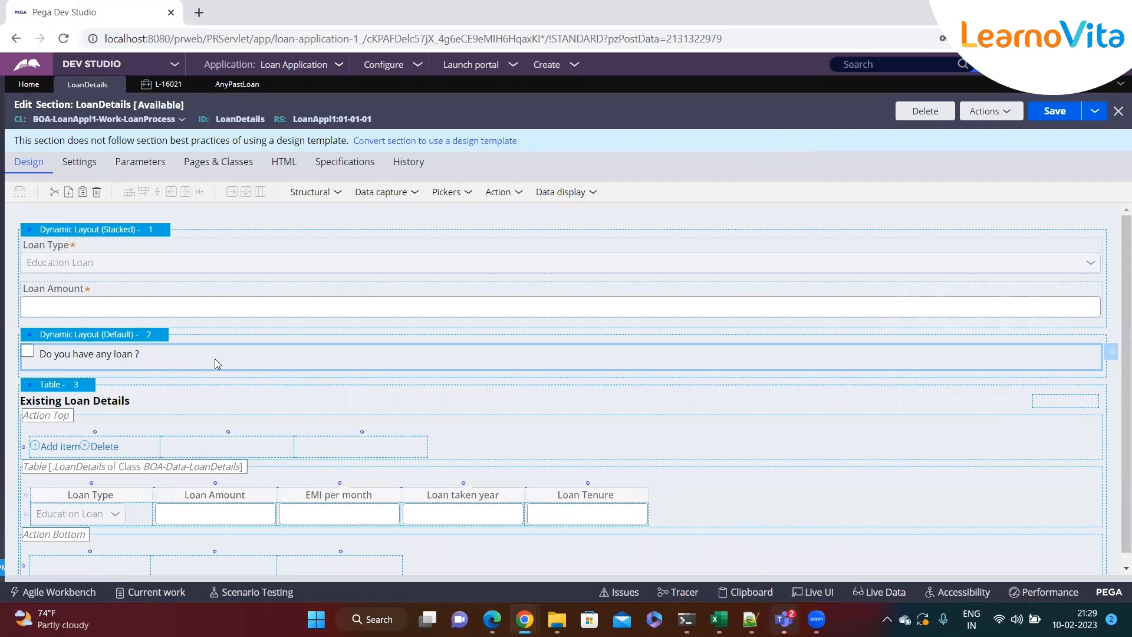
pyautogui.click(752, 593)
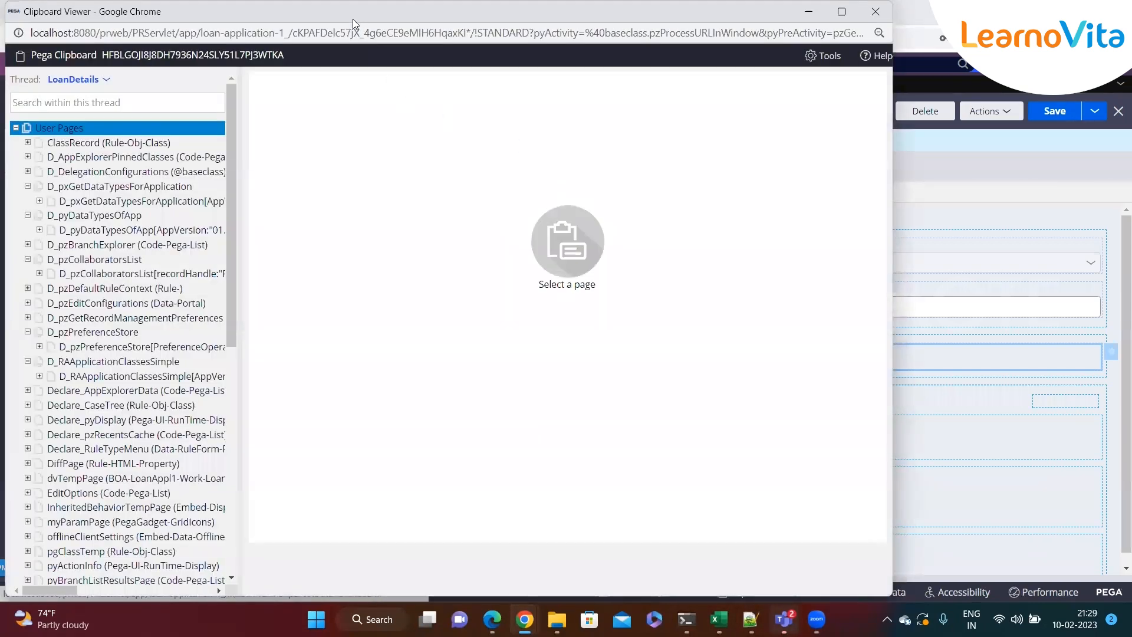
pyautogui.moveTo(353, 16); pyautogui.dragTo(418, 178)
pyautogui.click(937, 174)
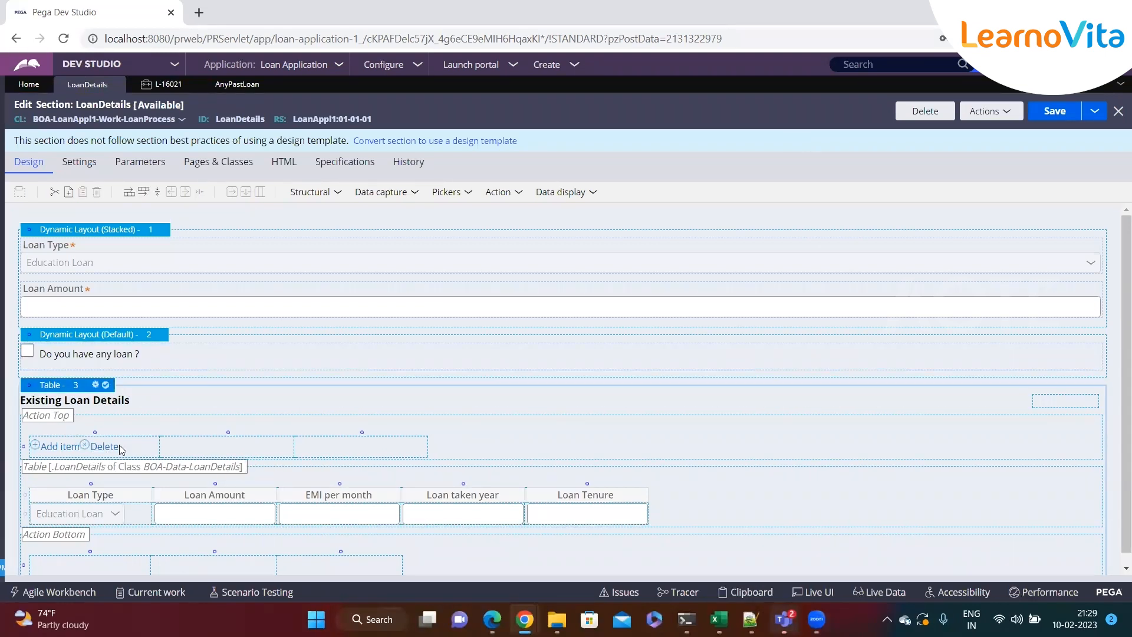
# - Start another Loan Process case and complete its required personal details to reach the Loan Details step
pyautogui.click(551, 65)
pyautogui.click(731, 95)
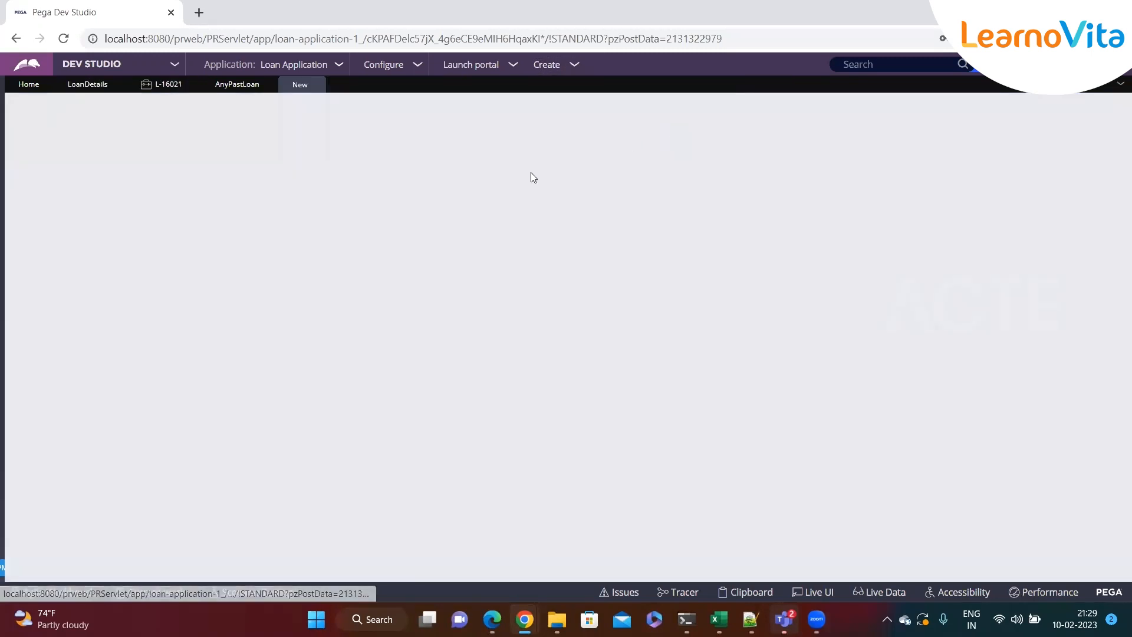
pyautogui.click(366, 288)
pyautogui.write('sdfs')
pyautogui.click(712, 328)
pyautogui.write('r353')
pyautogui.click(658, 332)
pyautogui.click(400, 392)
pyautogui.scroll(-2, 989, 484)
pyautogui.click(1009, 498)
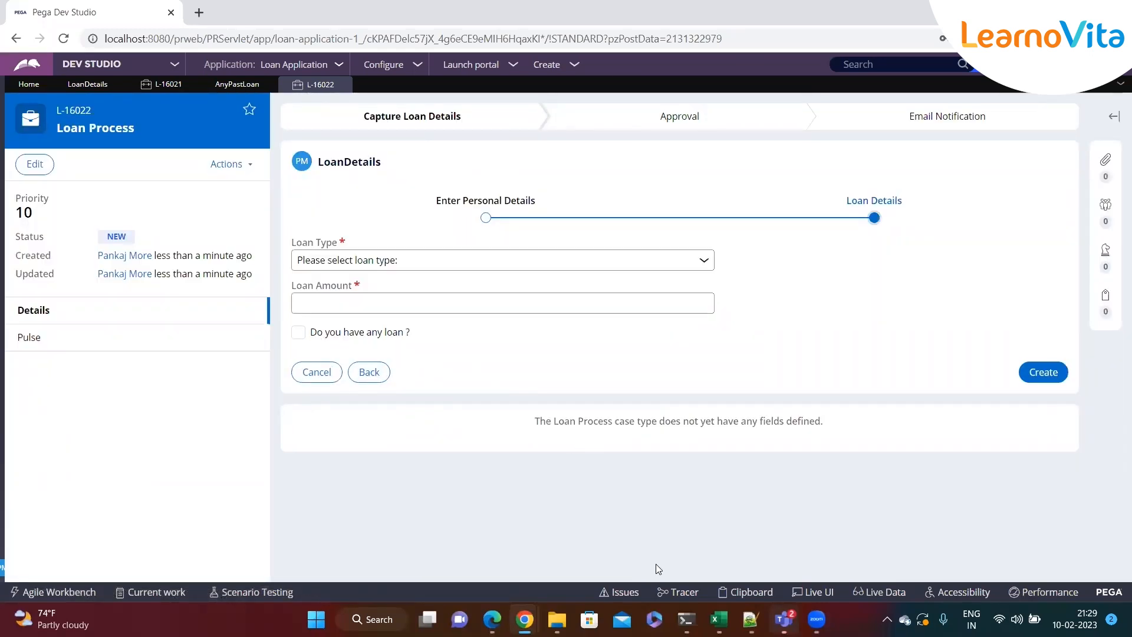
# - Open the case's Clipboard and examine the property values on pyWorkPage
pyautogui.click(747, 592)
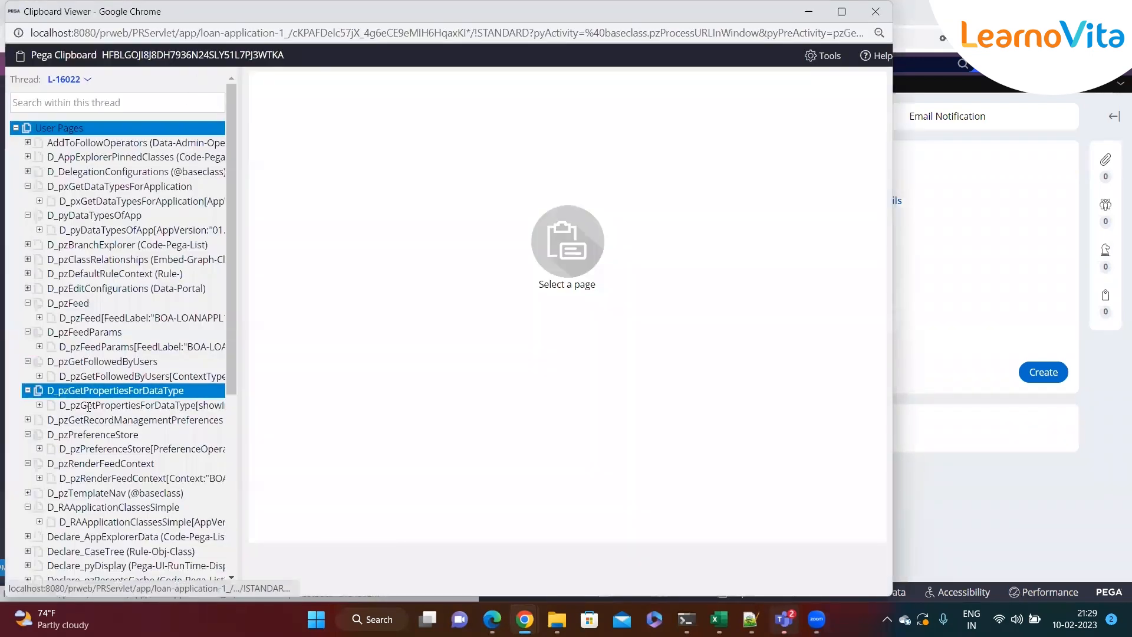
pyautogui.scroll(-5, 118, 383)
pyautogui.click(145, 448)
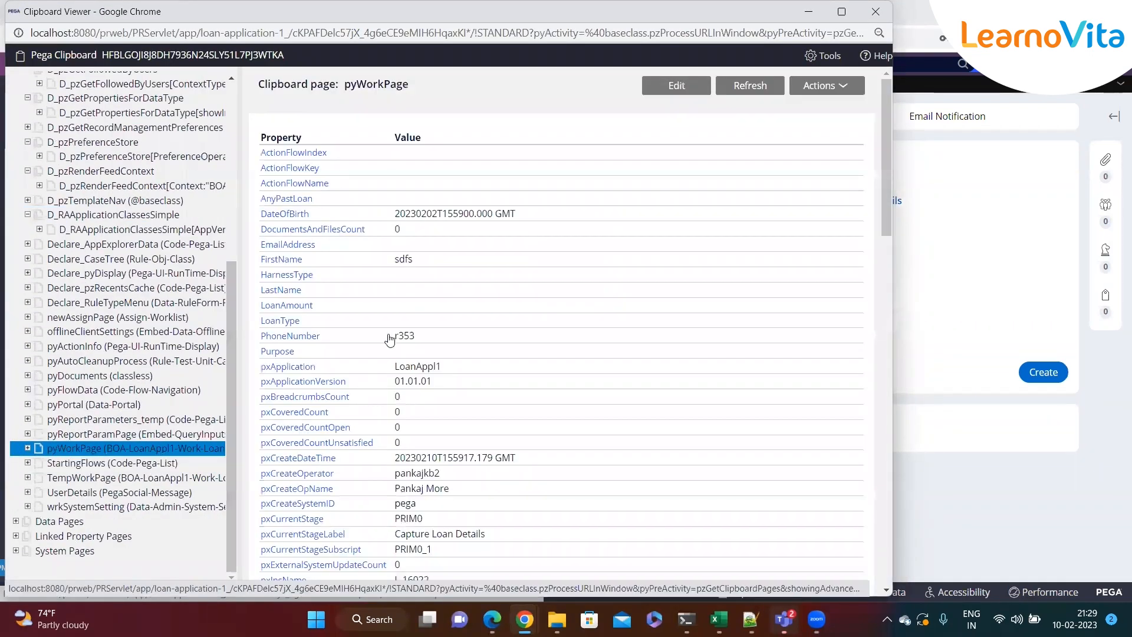
pyautogui.scroll(-5, 450, 285)
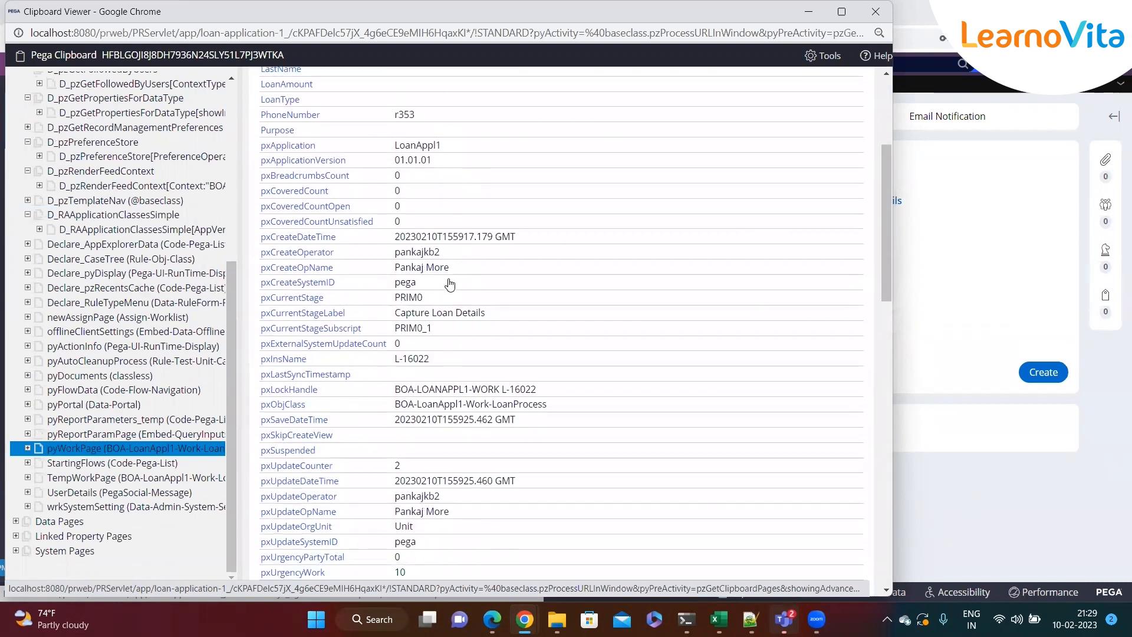
# - Find the AnyPastLoan property on the clipboard's pyWorkPage, check its value, and close the clipboard viewer
pyautogui.scroll(5, 546, 307)
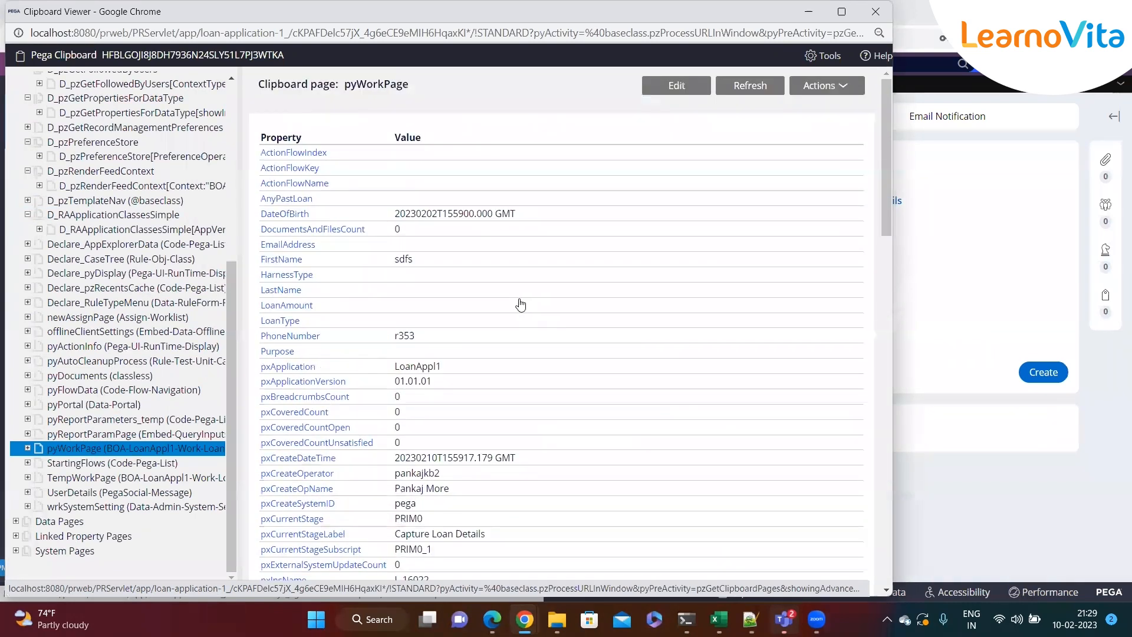
pyautogui.hotkey('ctrl', 'f')
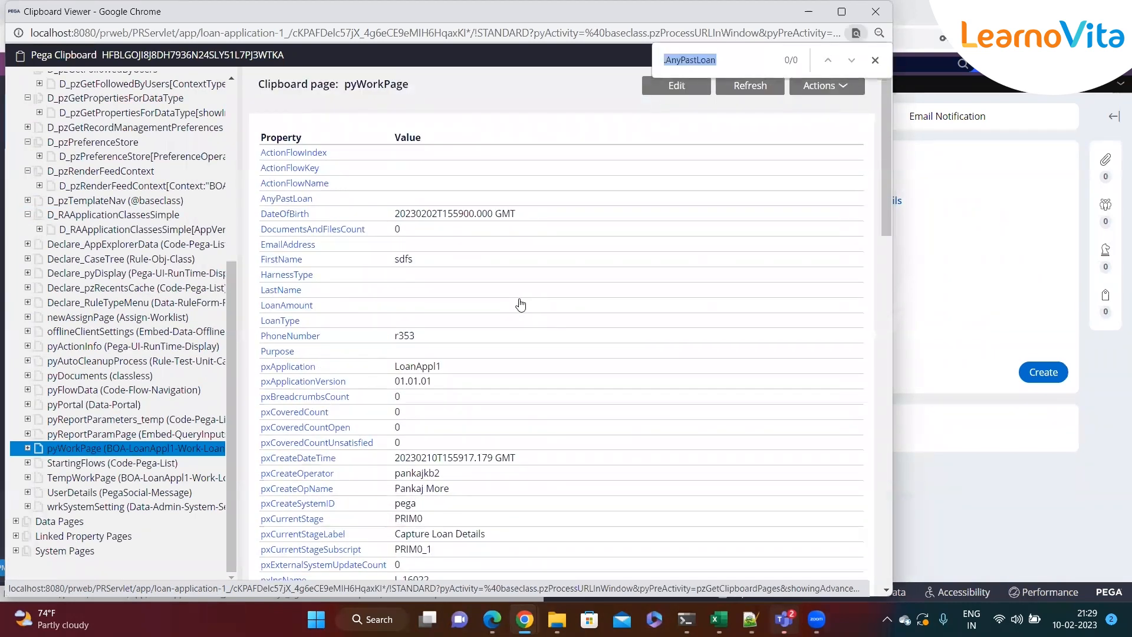
pyautogui.click(668, 60)
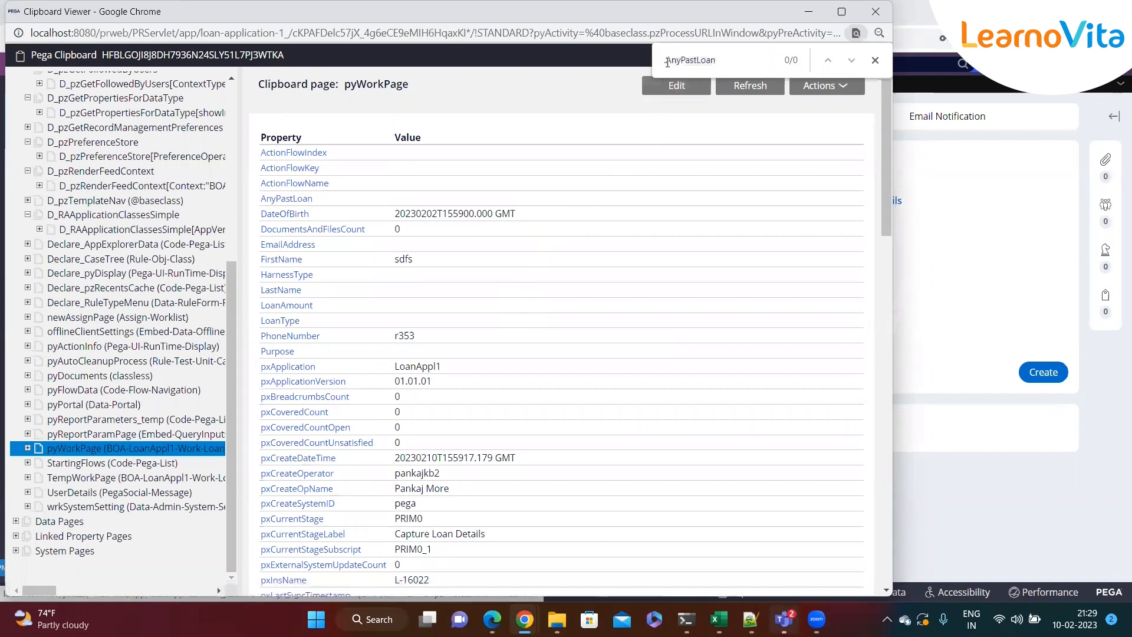
pyautogui.press('Delete')
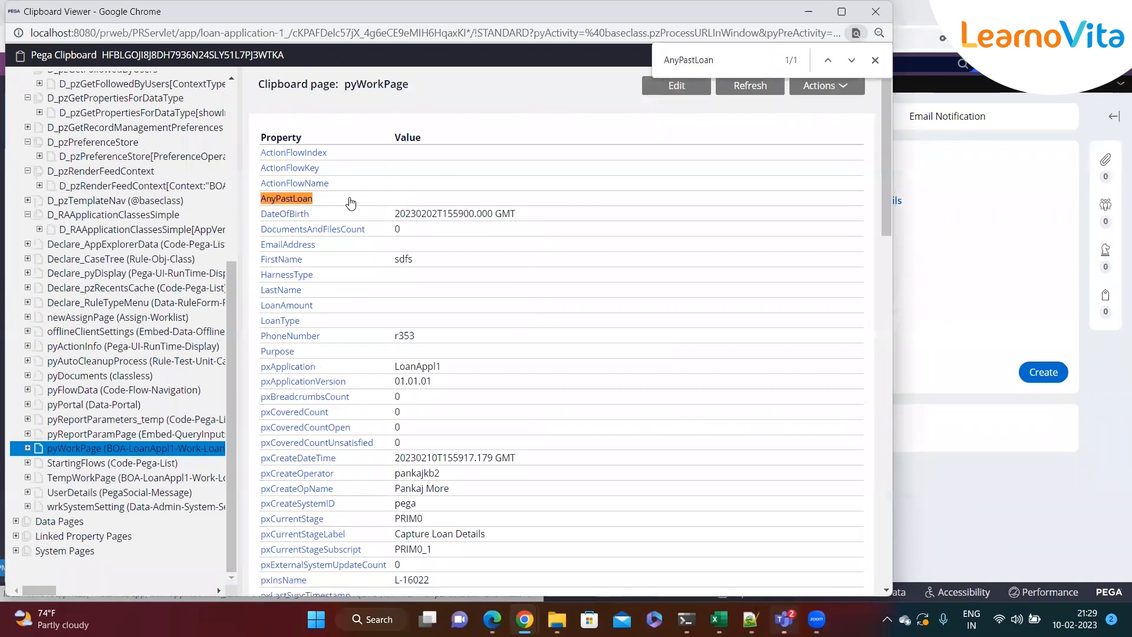
pyautogui.doubleClick(295, 199)
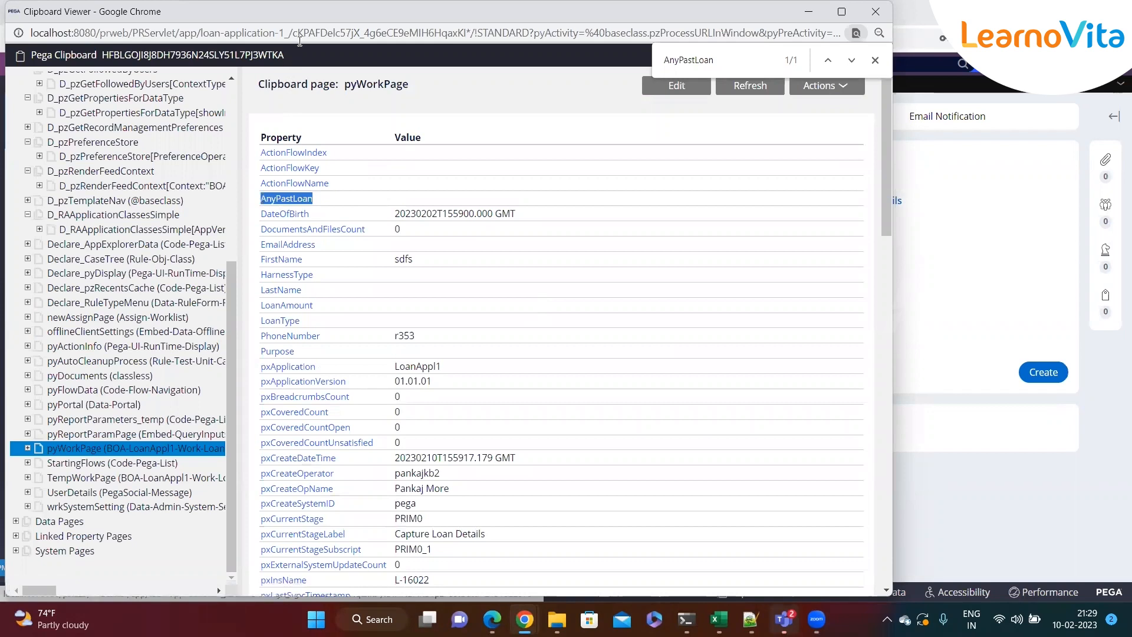
pyautogui.moveTo(319, 12); pyautogui.dragTo(421, 184)
pyautogui.click(500, 370)
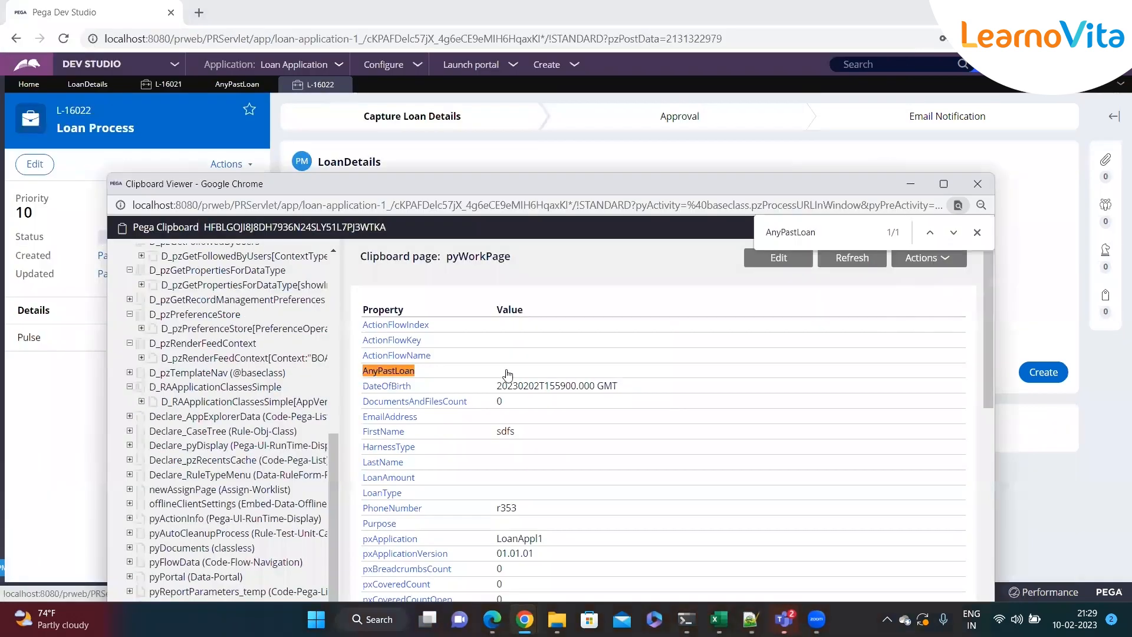
pyautogui.click(977, 232)
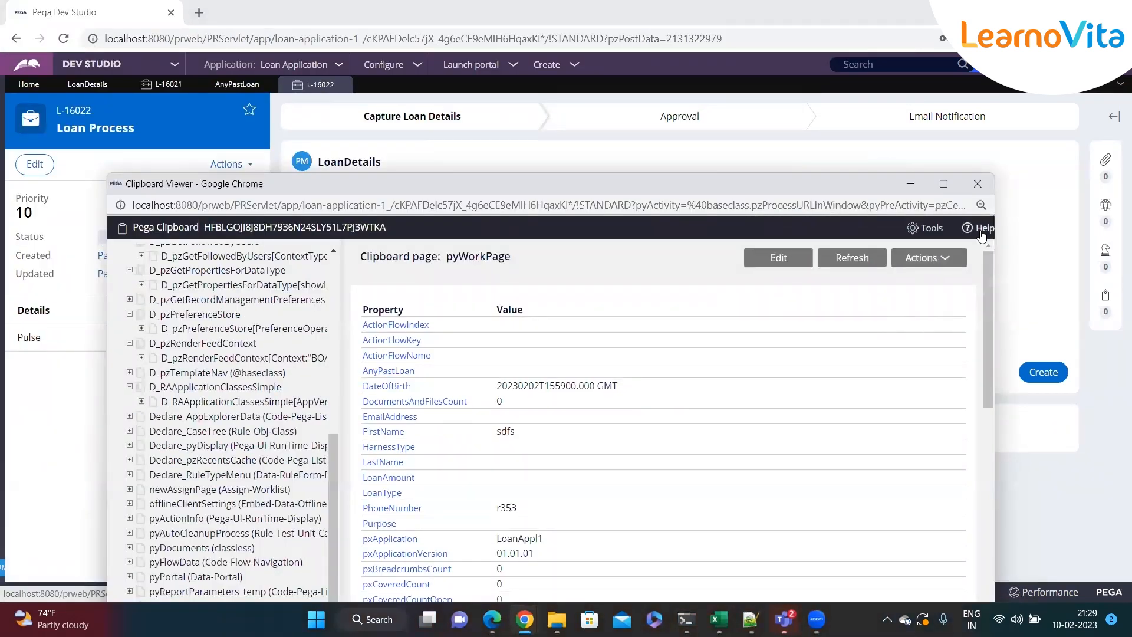
pyautogui.click(977, 184)
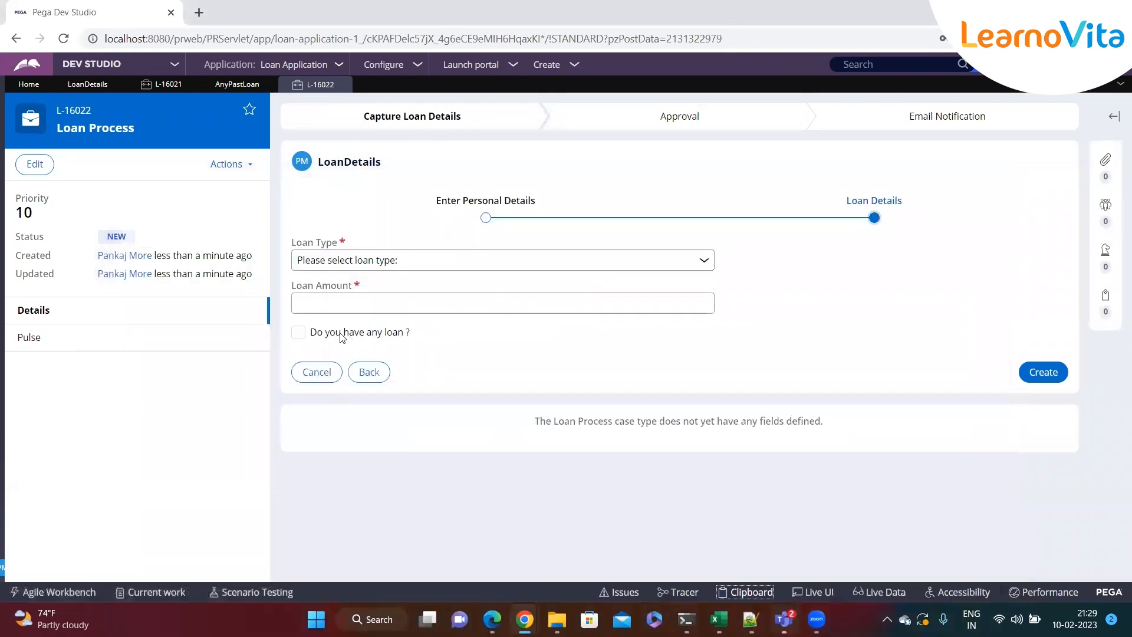
# - Tick "Do you have any loan ?" and inspect the resulting AnyPastLoan value on the clipboard's pyWorkPage
pyautogui.click(299, 333)
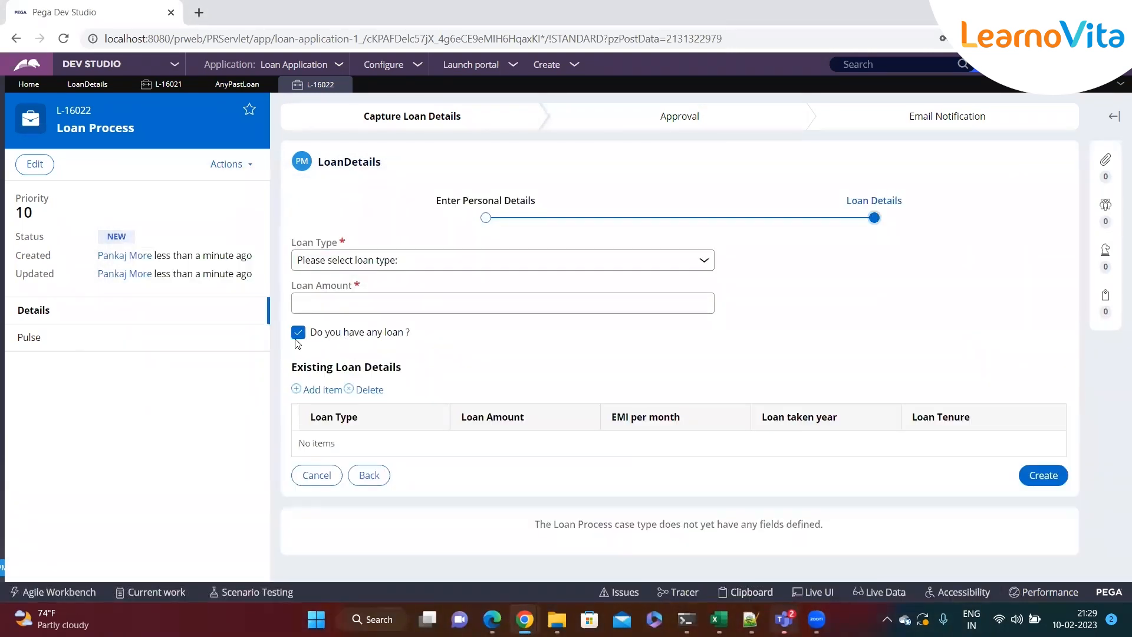
pyautogui.click(747, 591)
pyautogui.scroll(-5, 76, 407)
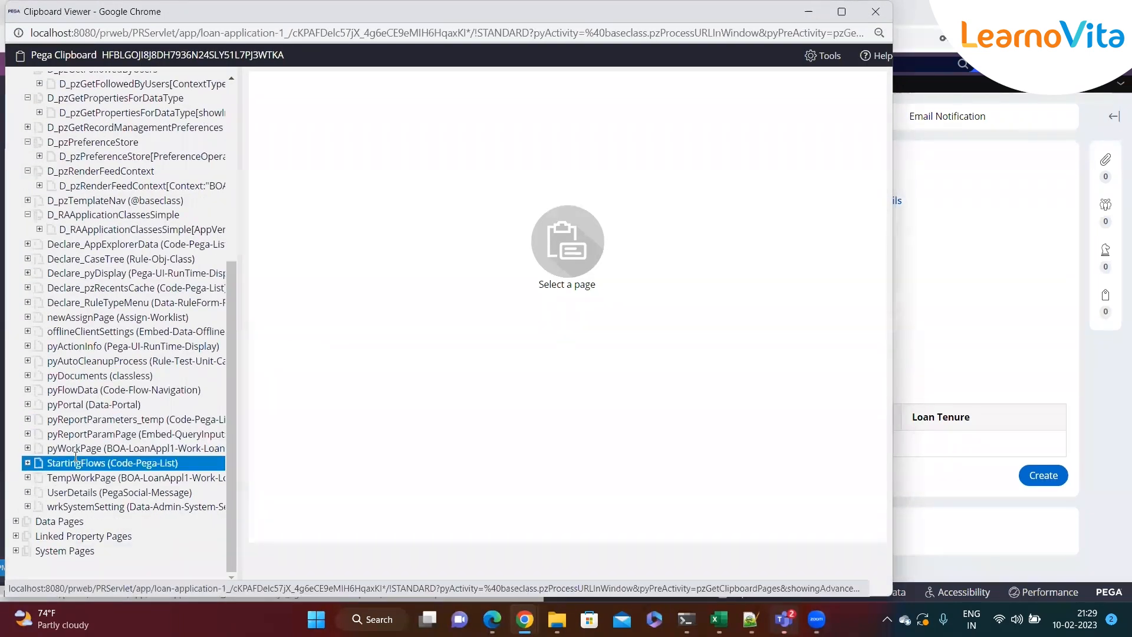
pyautogui.click(91, 447)
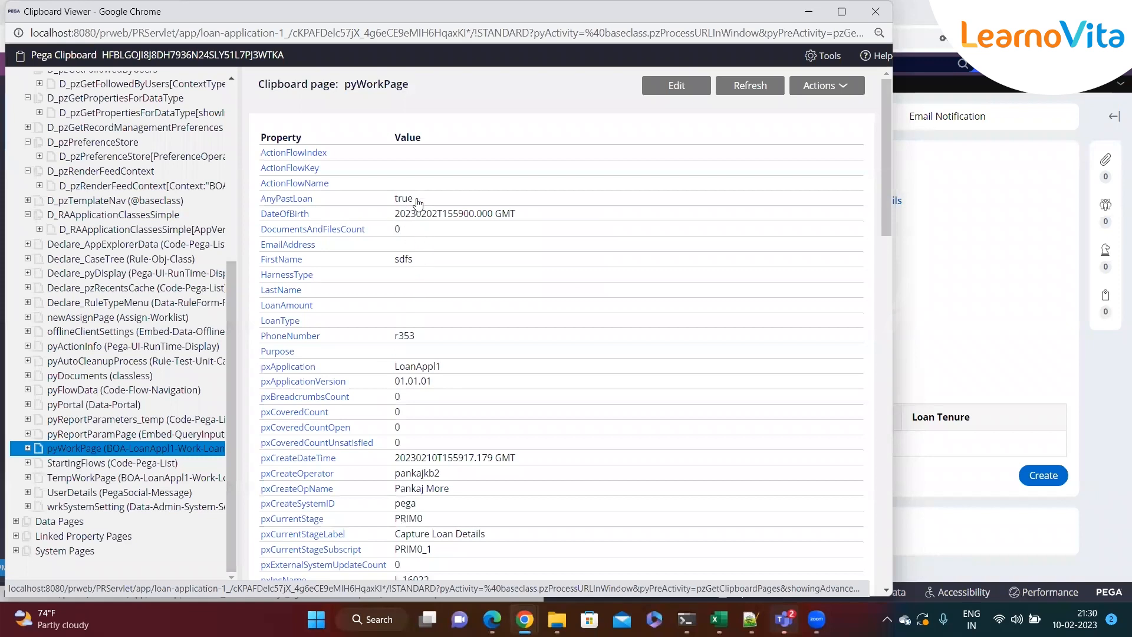
pyautogui.moveTo(415, 200); pyautogui.dragTo(395, 202)
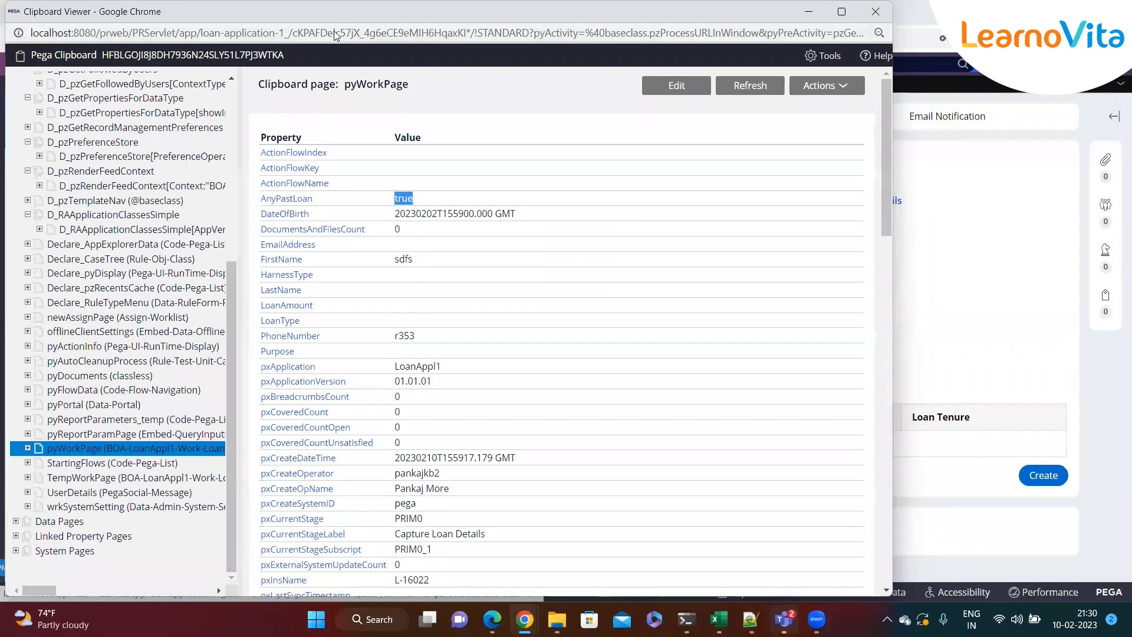
pyautogui.moveTo(578, 11); pyautogui.dragTo(648, 125)
pyautogui.click(945, 125)
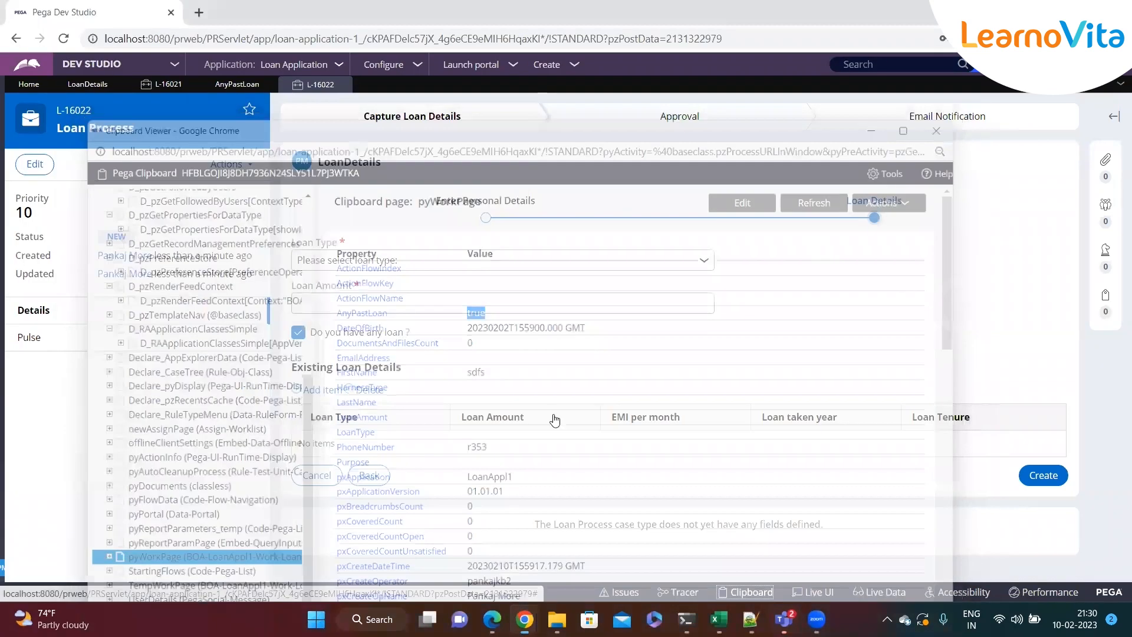
# - Clear "Do you have any loan ?" and recheck the AnyPastLoan value on the clipboard's pyWorkPage
pyautogui.click(299, 333)
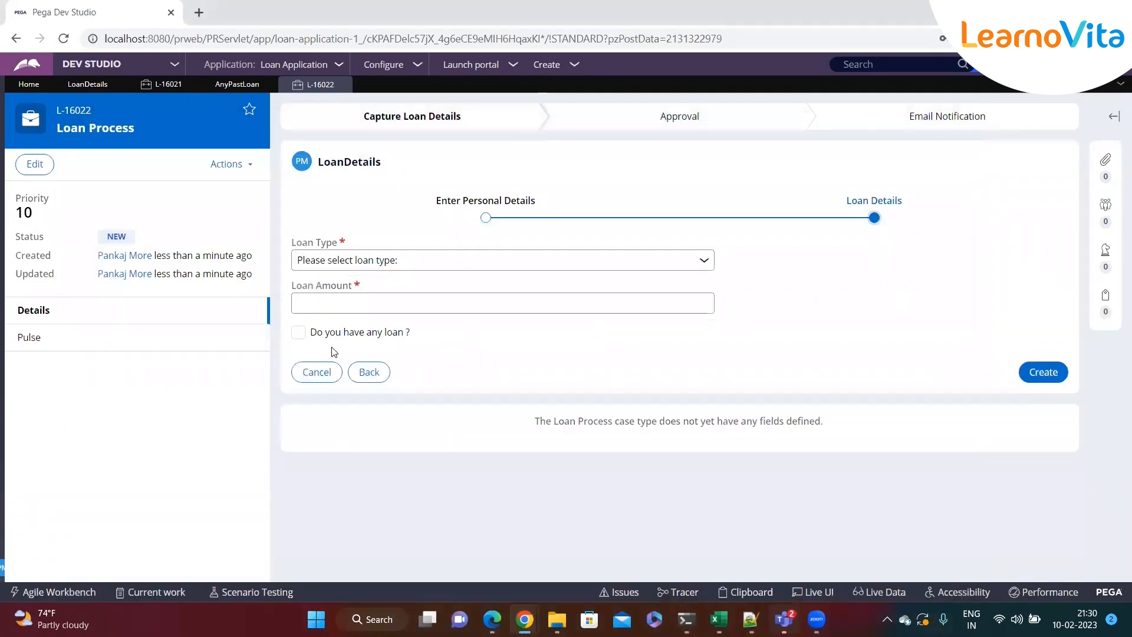
pyautogui.click(748, 592)
pyautogui.scroll(-10, 66, 437)
pyautogui.click(66, 448)
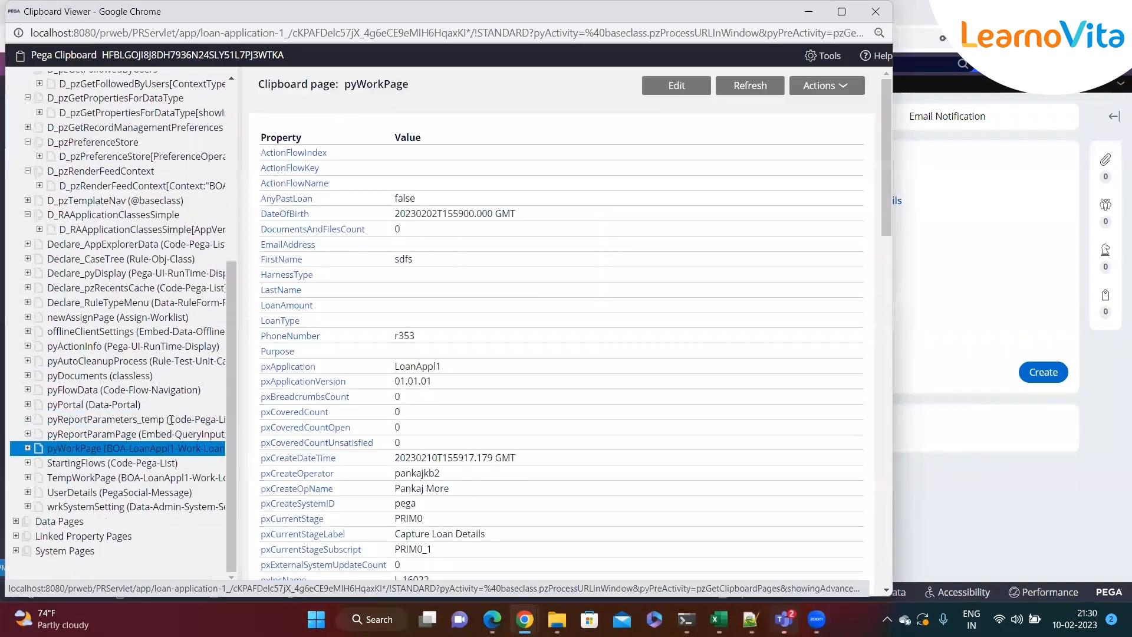
pyautogui.moveTo(416, 199); pyautogui.dragTo(387, 190)
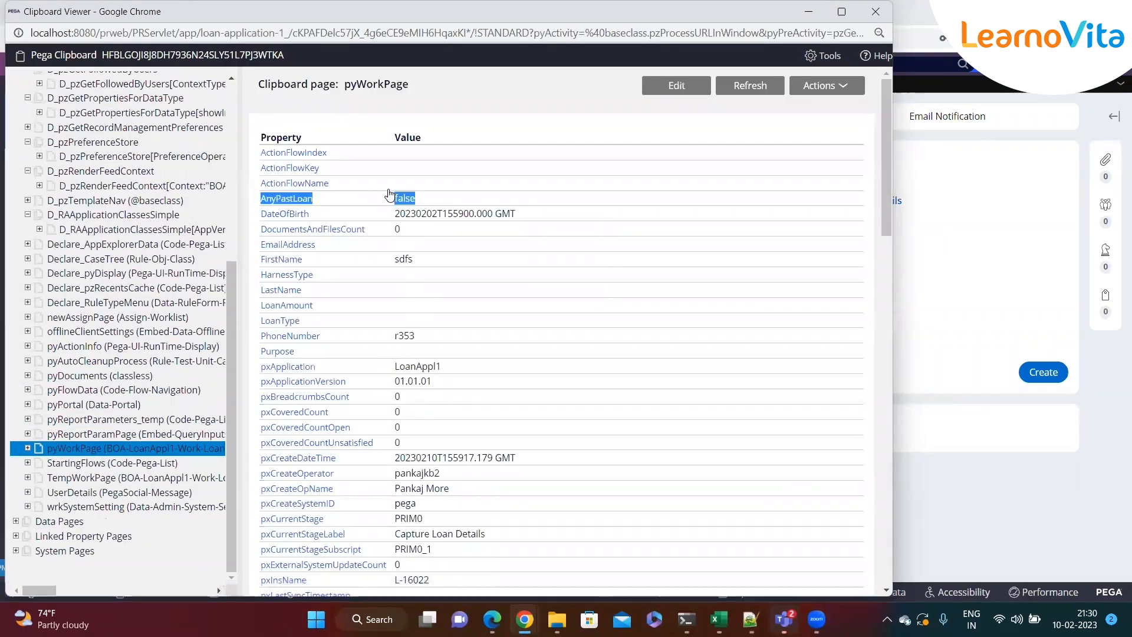
pyautogui.moveTo(291, 17); pyautogui.dragTo(673, 277)
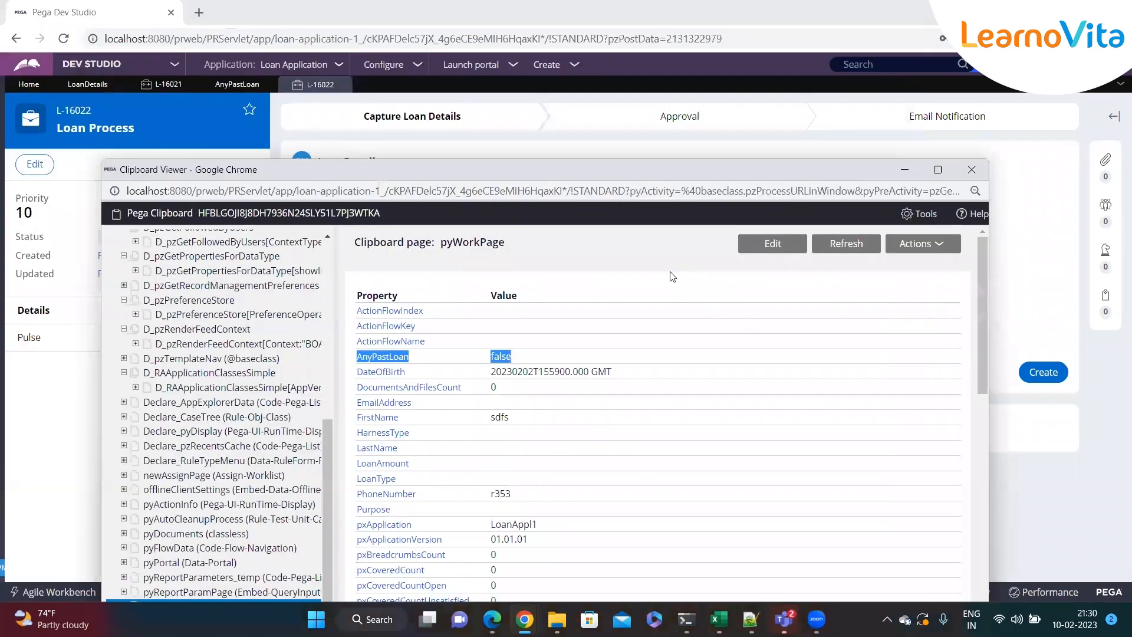
pyautogui.click(972, 170)
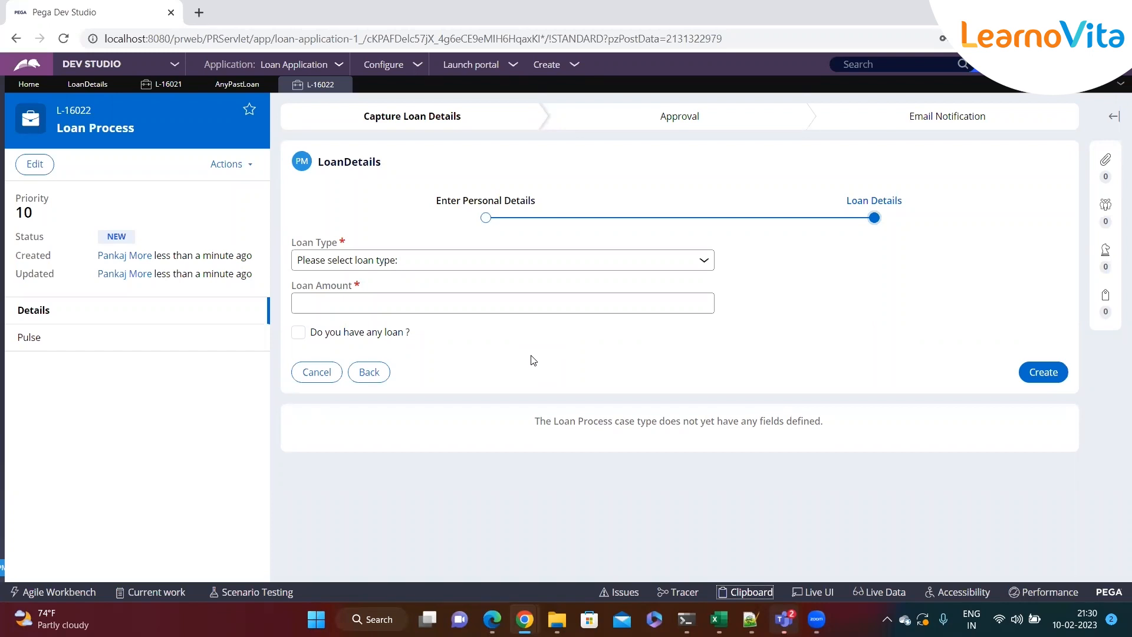
# - Switch the "Do you have any loan ?" checkbox on and off to compare the visibility of the Existing Loan Details table
pyautogui.moveTo(411, 334); pyautogui.dragTo(308, 333)
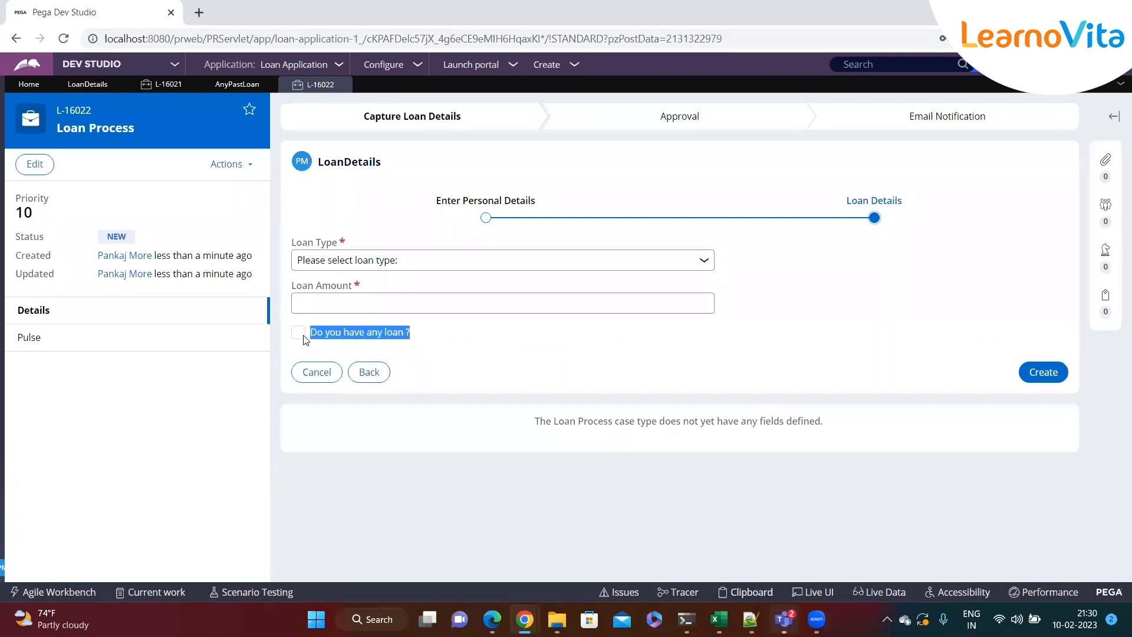
pyautogui.click(415, 353)
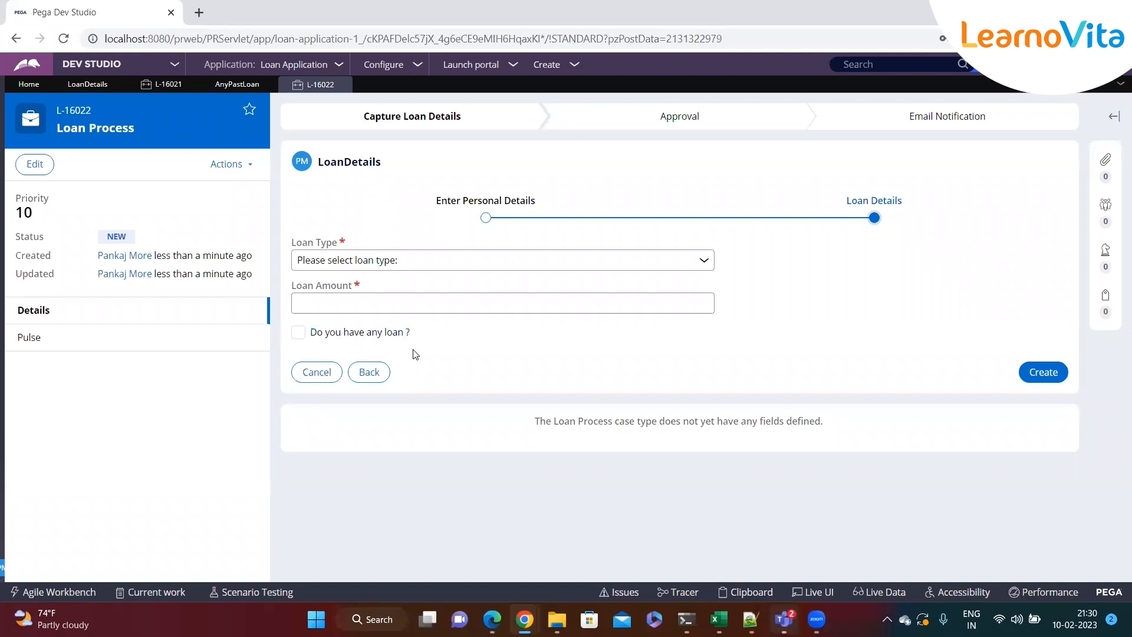
pyautogui.click(299, 334)
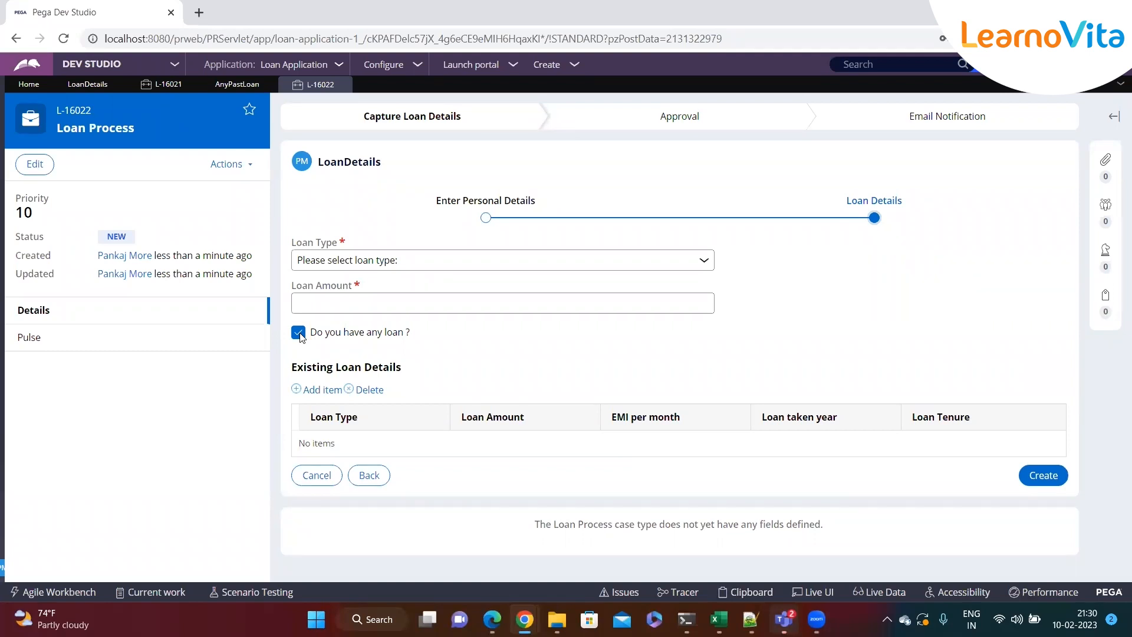
pyautogui.click(299, 333)
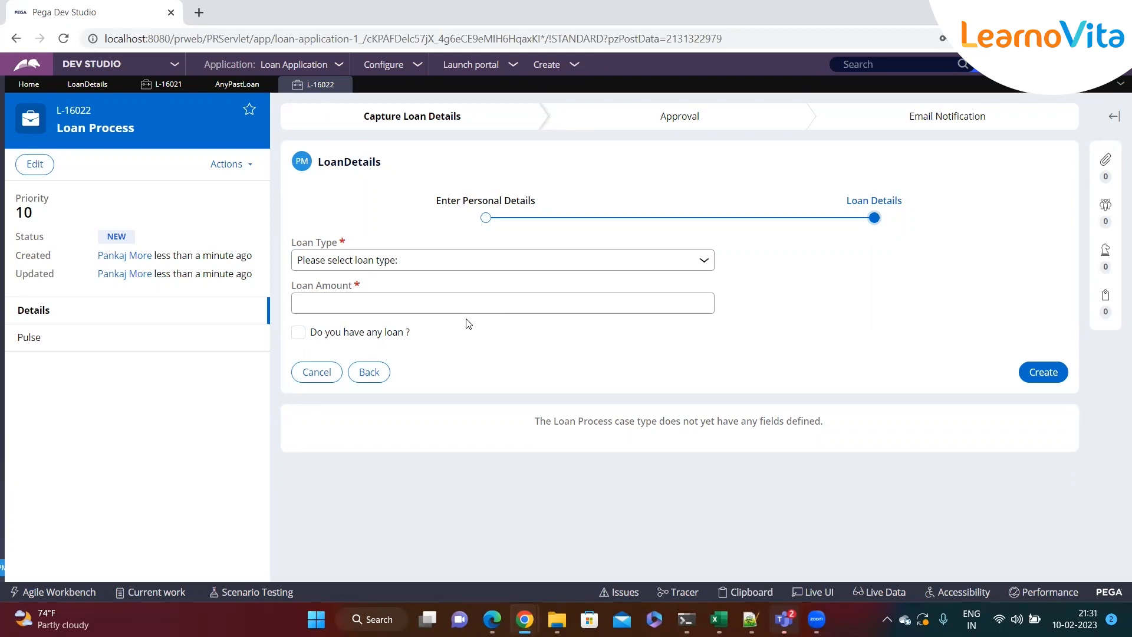
# - Try Education Loan as the case's loan type, and settle on Home Loan
pyautogui.click(710, 261)
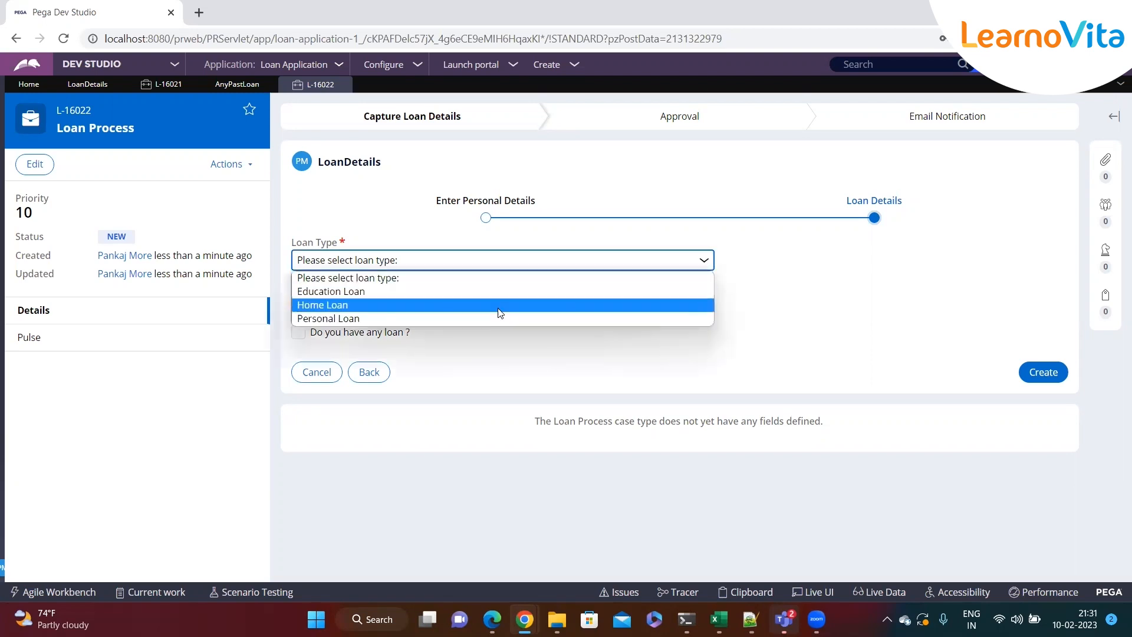
pyautogui.click(340, 293)
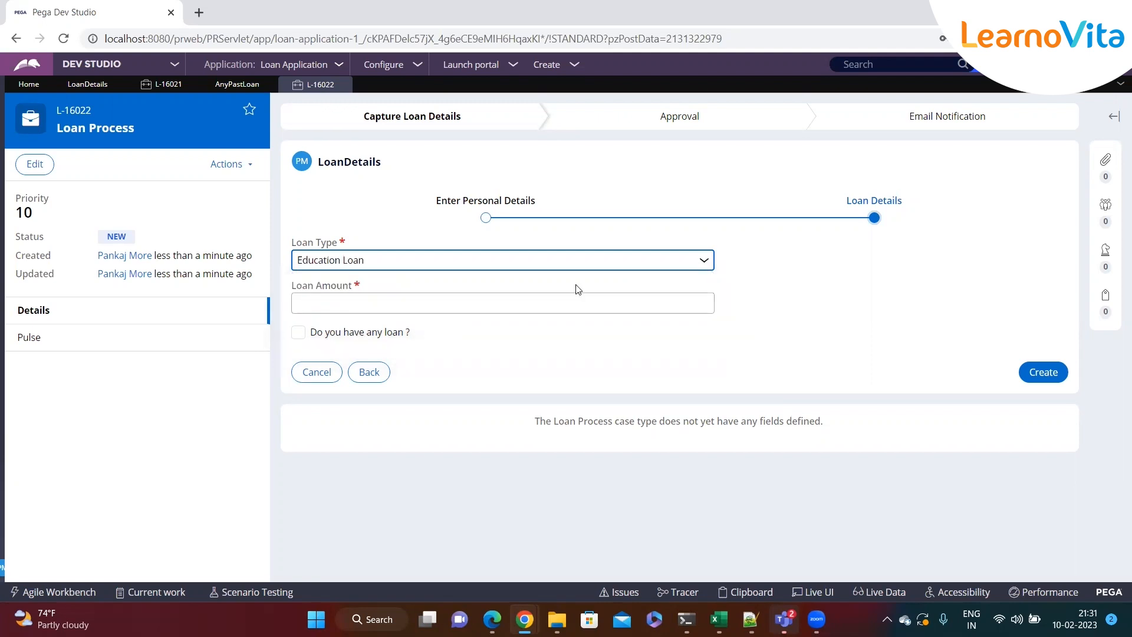
pyautogui.click(704, 261)
pyautogui.click(390, 305)
pyautogui.click(788, 305)
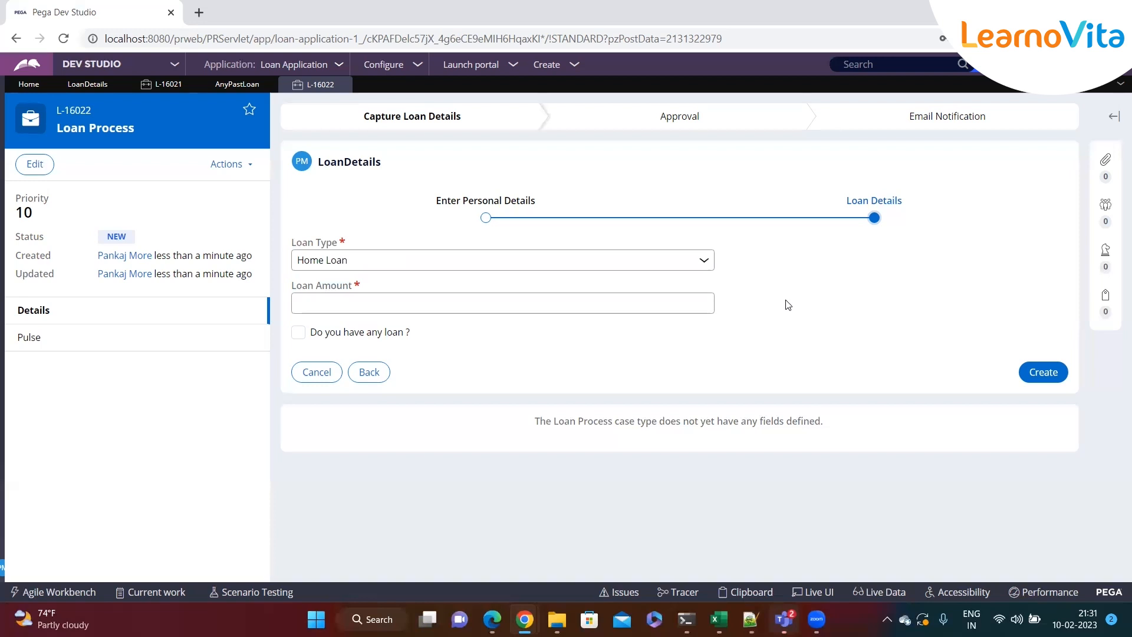
# - Tick "Do you have any loan ?" and set the requested loan amount to 345
pyautogui.click(298, 333)
pyautogui.click(350, 300)
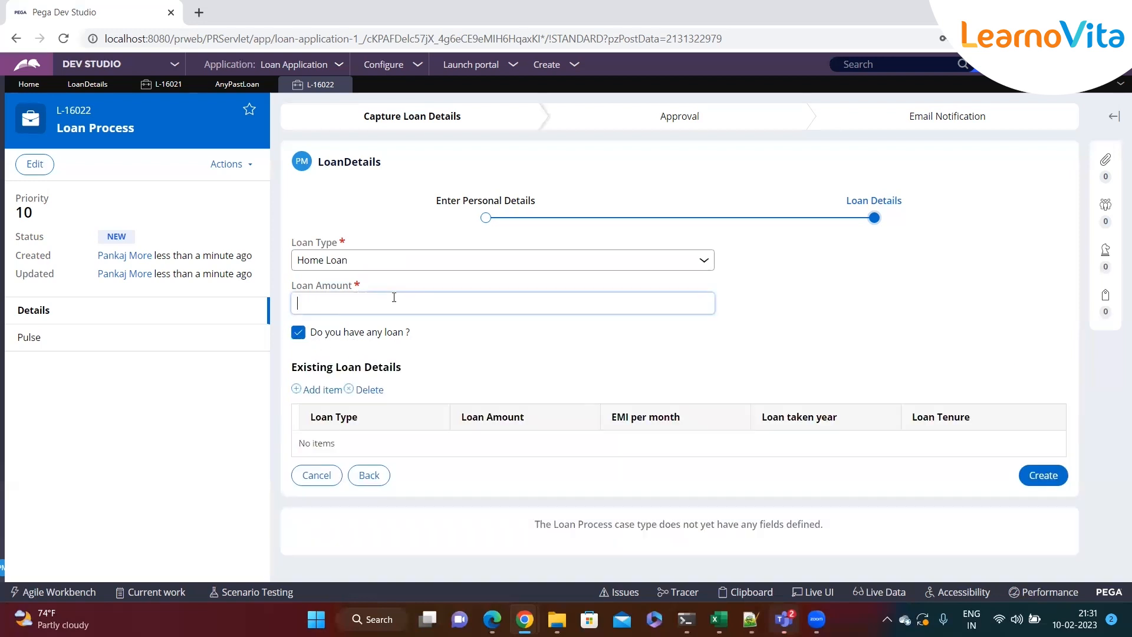
pyautogui.write('345')
# - Add a first existing loan row with Education Loan, amount 35345, EMI per month 5345345, loan taken year 345345 and tenure 35
pyautogui.click(319, 390)
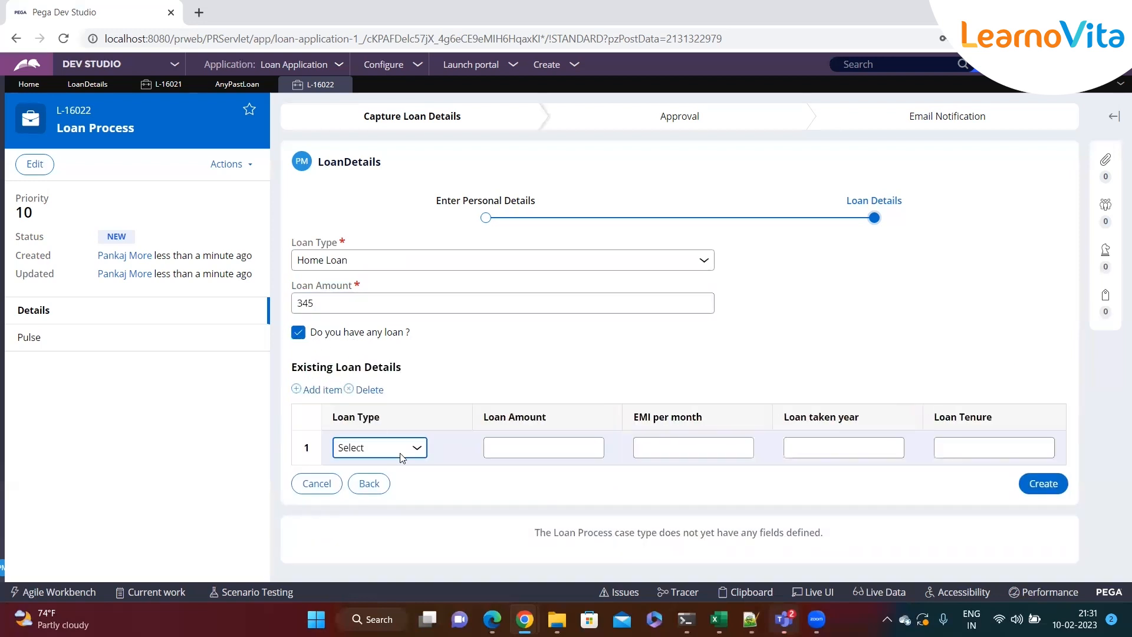
pyautogui.click(416, 453)
pyautogui.click(378, 478)
pyautogui.click(547, 455)
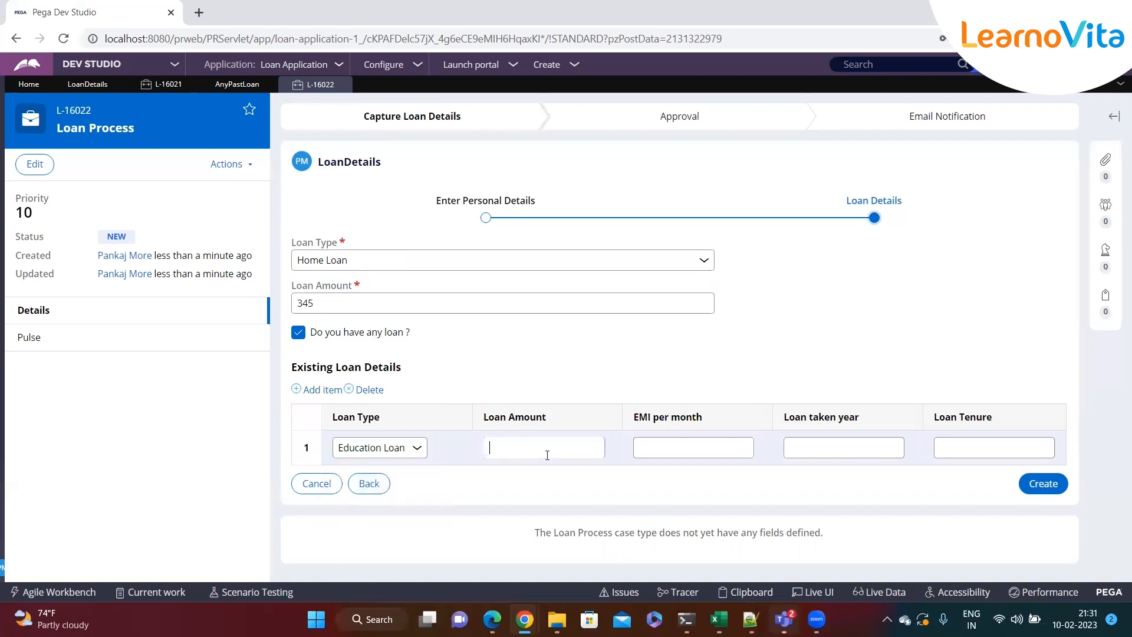
pyautogui.write('35345')
pyautogui.press('Tab')
pyautogui.write('5345345')
pyautogui.press('Tab')
pyautogui.write('345345')
pyautogui.press('Tab')
pyautogui.write('35')
# - Add a second existing loan row with Personal Loan, amount fgdfg, EMI 53535, year 34535 and tenure 34535, and create the case
pyautogui.click(313, 390)
pyautogui.click(379, 481)
pyautogui.click(406, 521)
pyautogui.click(515, 476)
pyautogui.write('fgdfg')
pyautogui.click(665, 482)
pyautogui.write('53535')
pyautogui.click(827, 480)
pyautogui.write('34535')
pyautogui.click(943, 482)
pyautogui.write('34535')
pyautogui.scroll(-1, 472, 489)
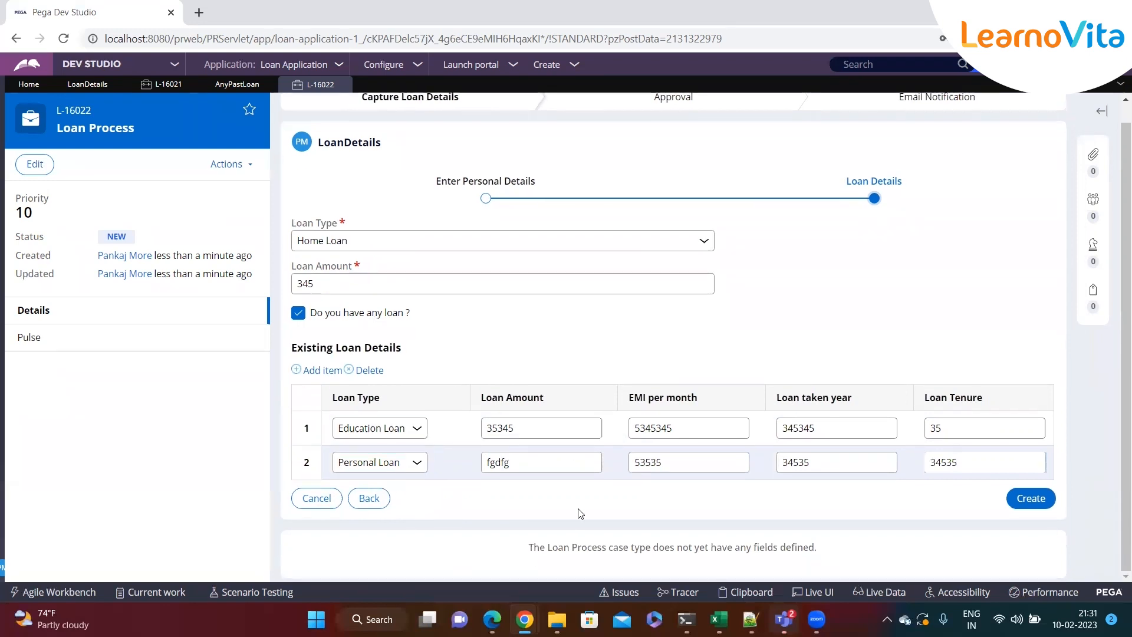
pyautogui.click(1025, 508)
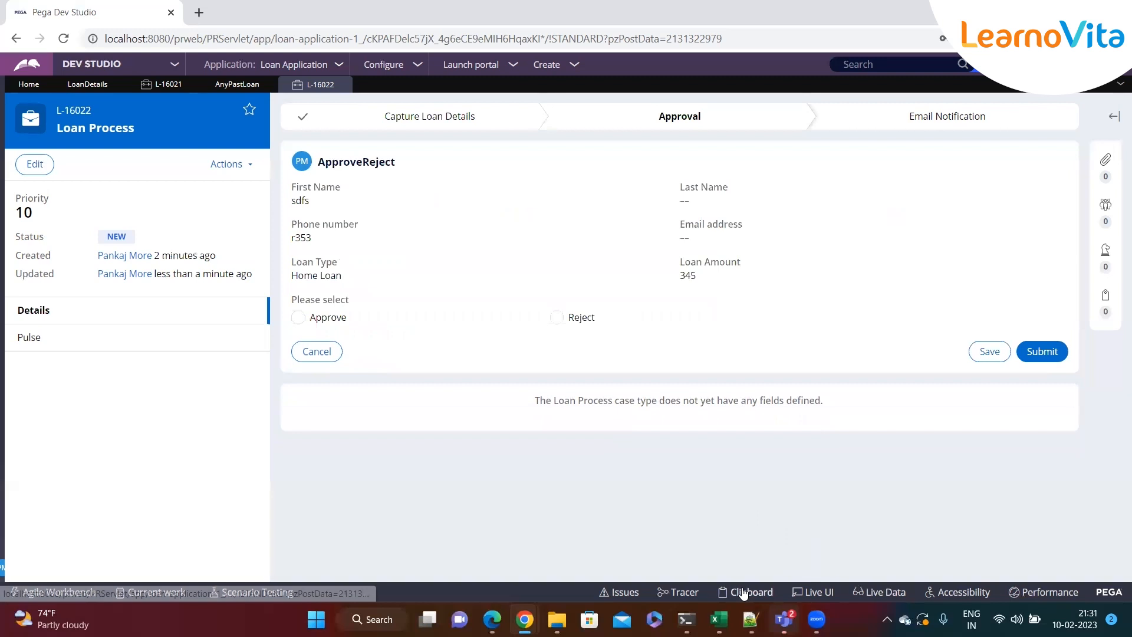
# - Expand the LoanDetails list under pyWorkPage on the clipboard and examine the properties of LoanDetails(1)
pyautogui.click(744, 593)
pyautogui.scroll(-5, 115, 411)
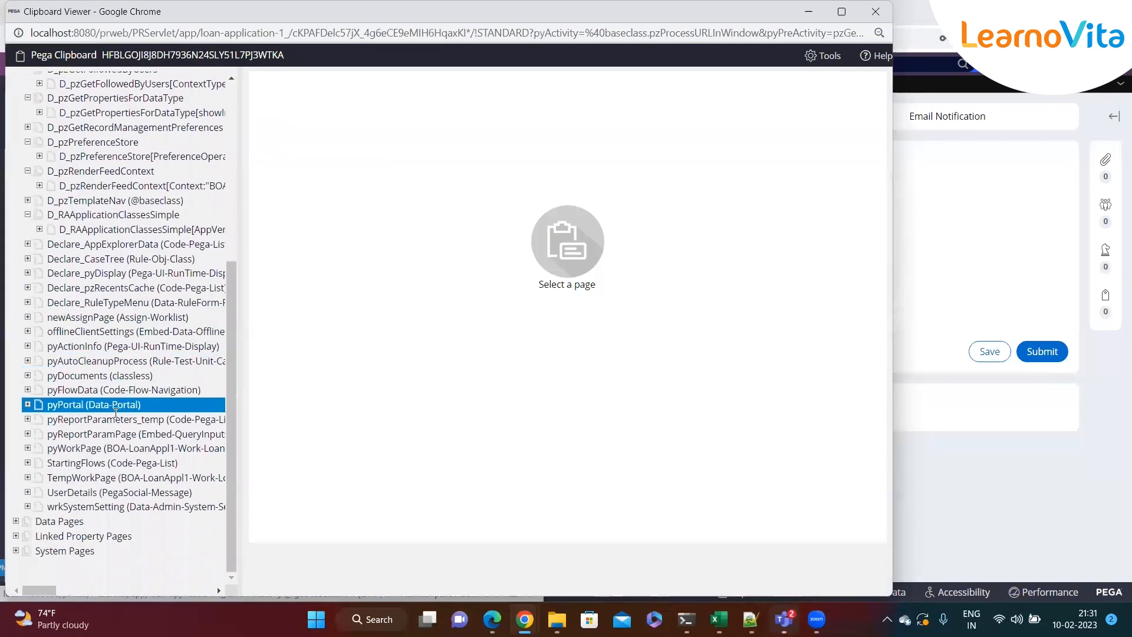
pyautogui.click(27, 448)
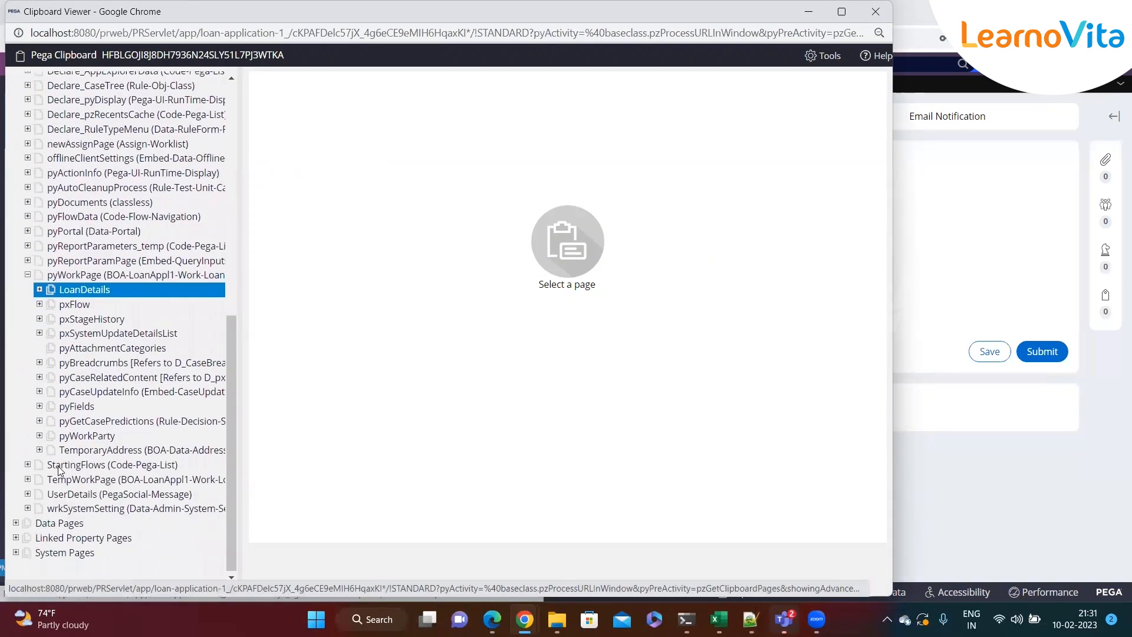
pyautogui.click(39, 289)
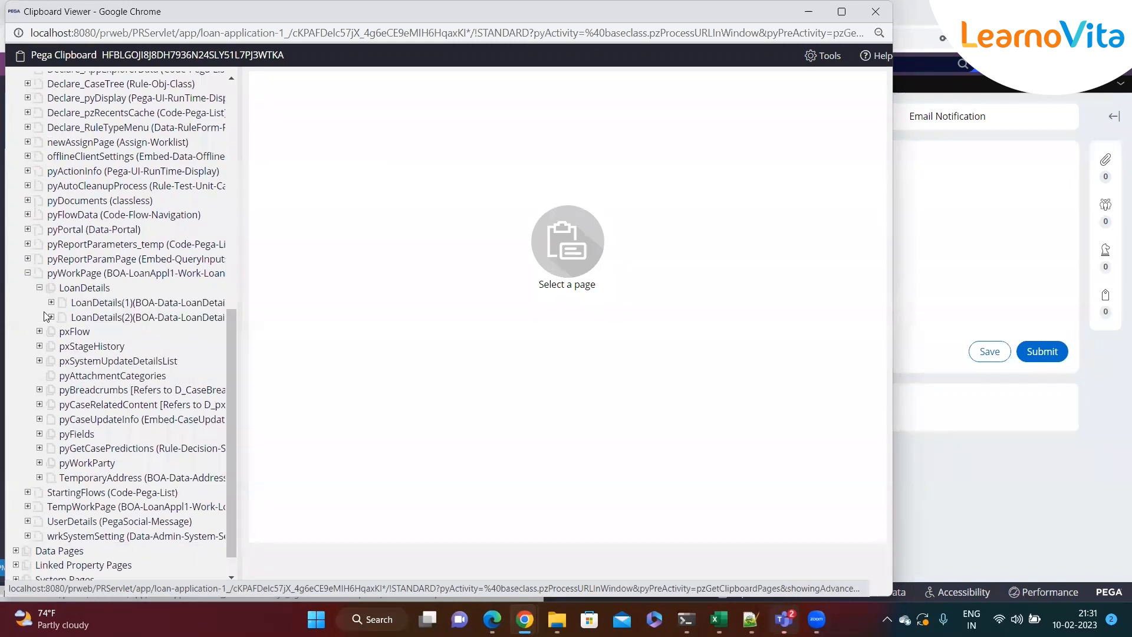
pyautogui.moveTo(238, 335); pyautogui.dragTo(313, 335)
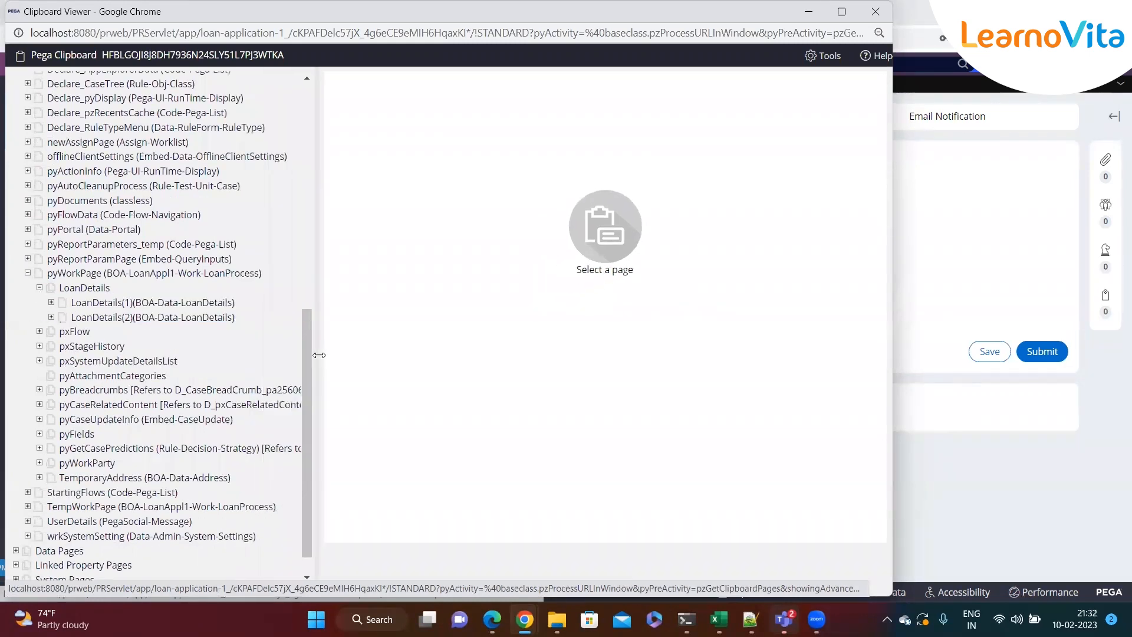
pyautogui.click(154, 303)
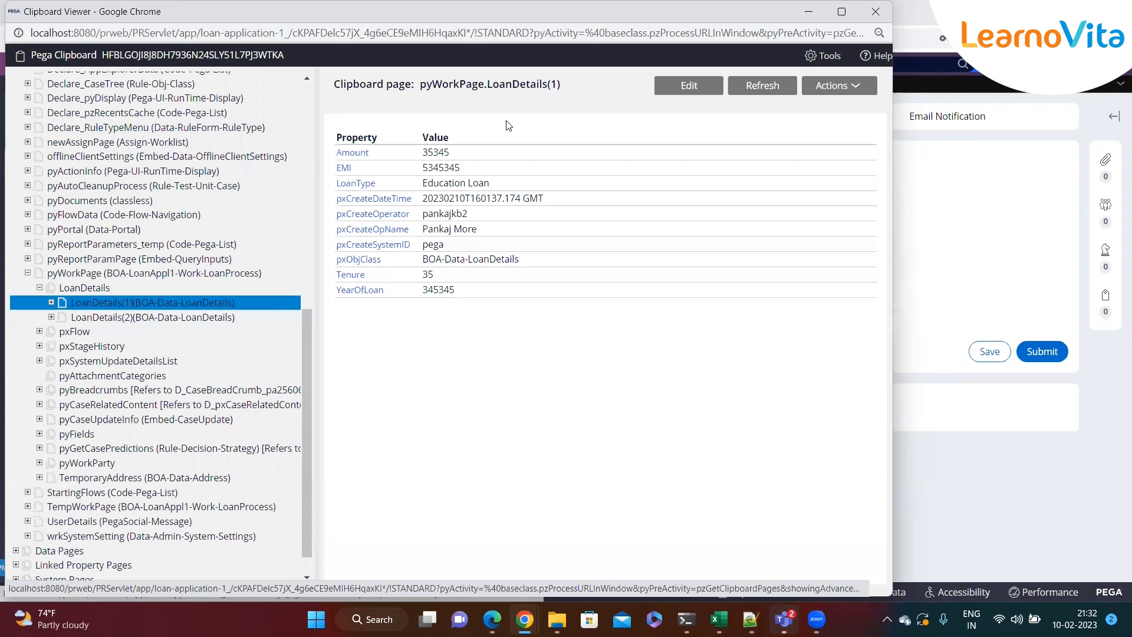
# - Display the LoanDetails(2) clipboard page and examine its index and properties against those of LoanDetails(1)
pyautogui.doubleClick(550, 85)
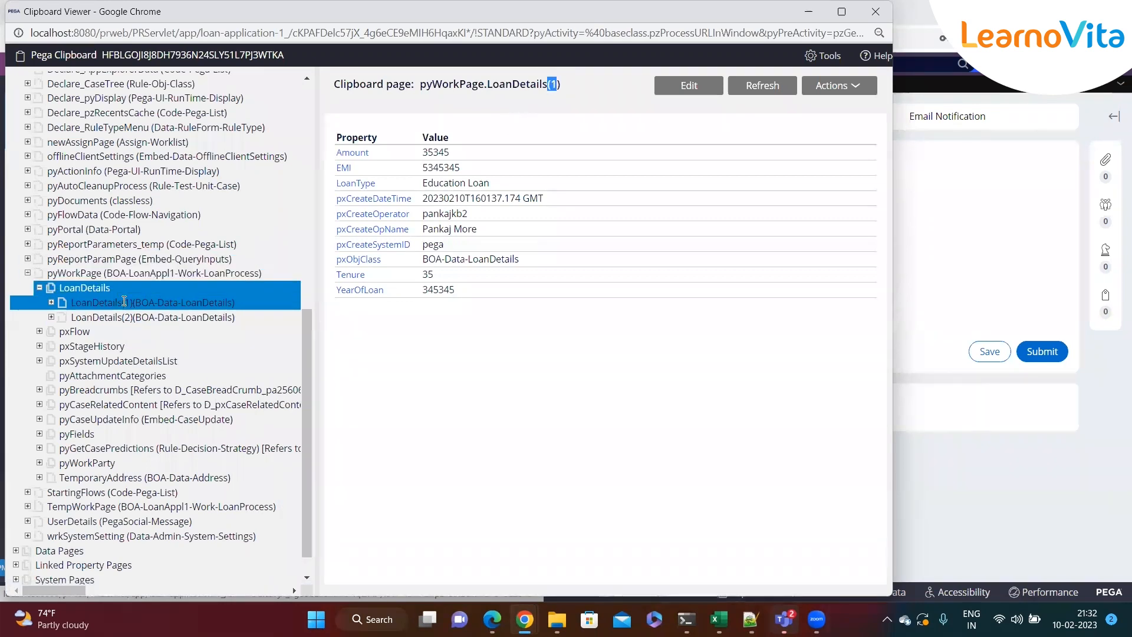
pyautogui.click(154, 317)
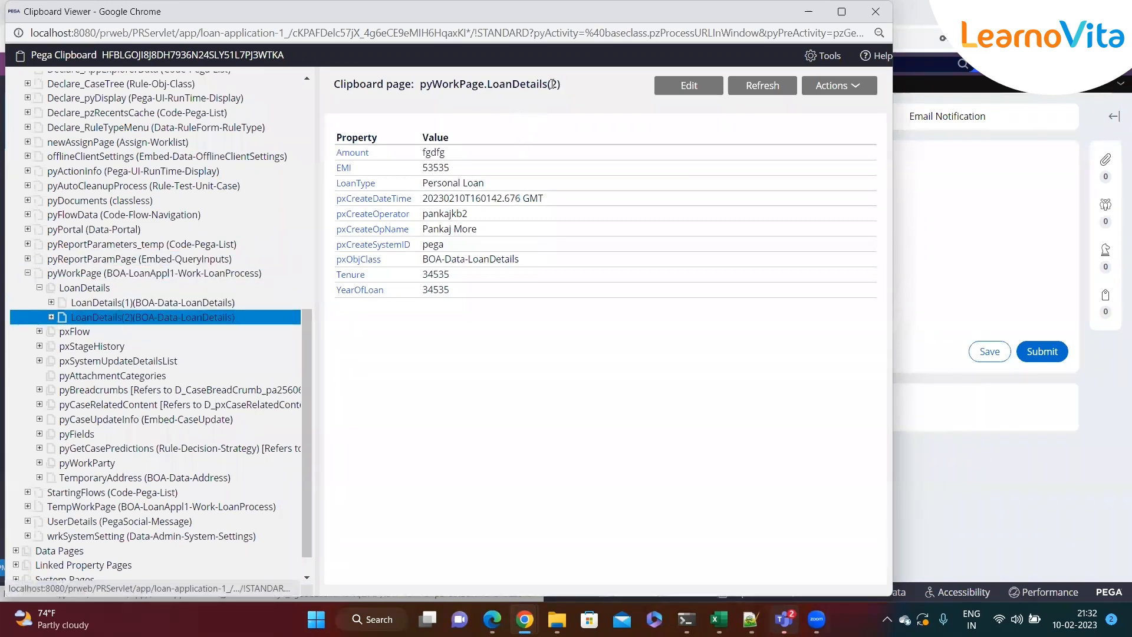
pyautogui.moveTo(558, 85); pyautogui.dragTo(549, 85)
pyautogui.click(569, 109)
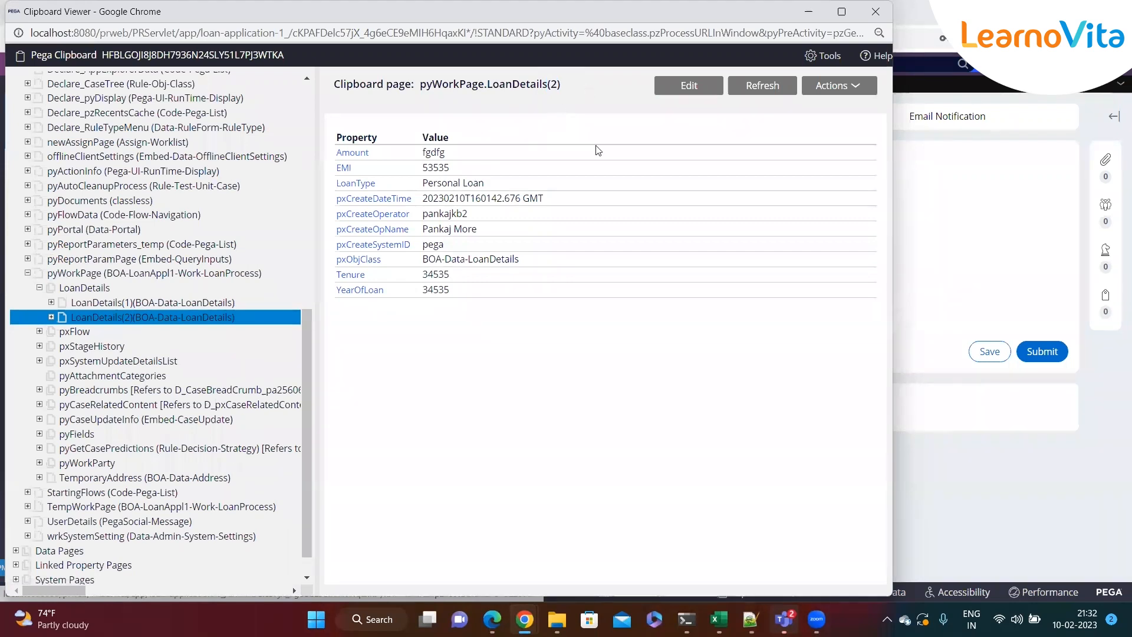
# - Switch to Notepad++ and add a "- Family Details" item below Tenure, at the same level as PastLoanDetails
pyautogui.hotkey('alt', 'Tab')
pyautogui.click(199, 384)
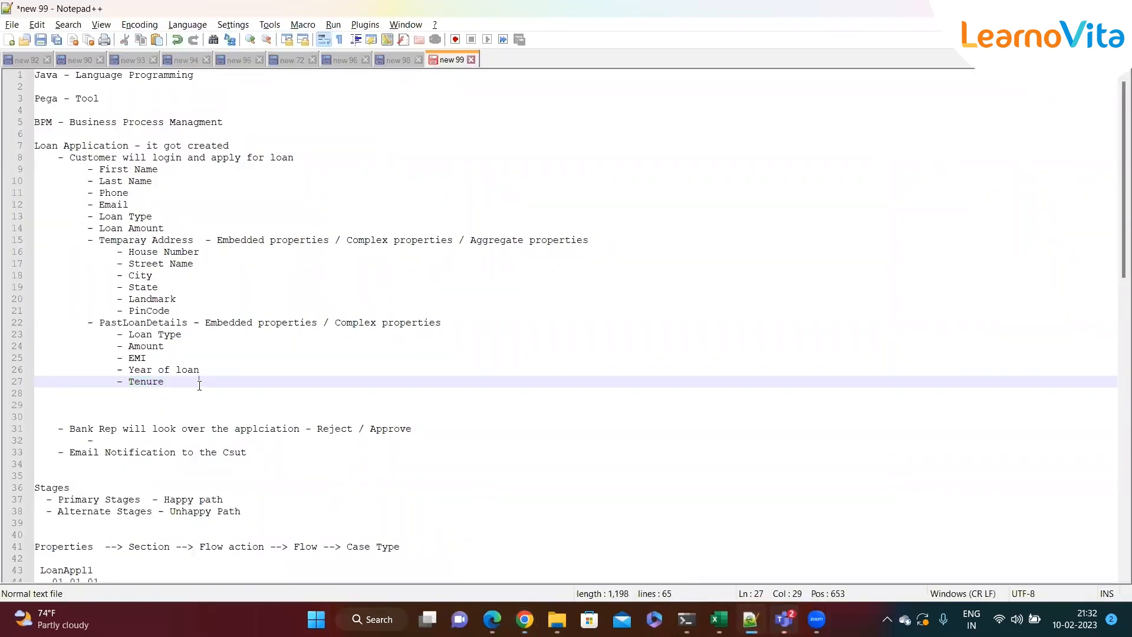
pyautogui.press('Return')
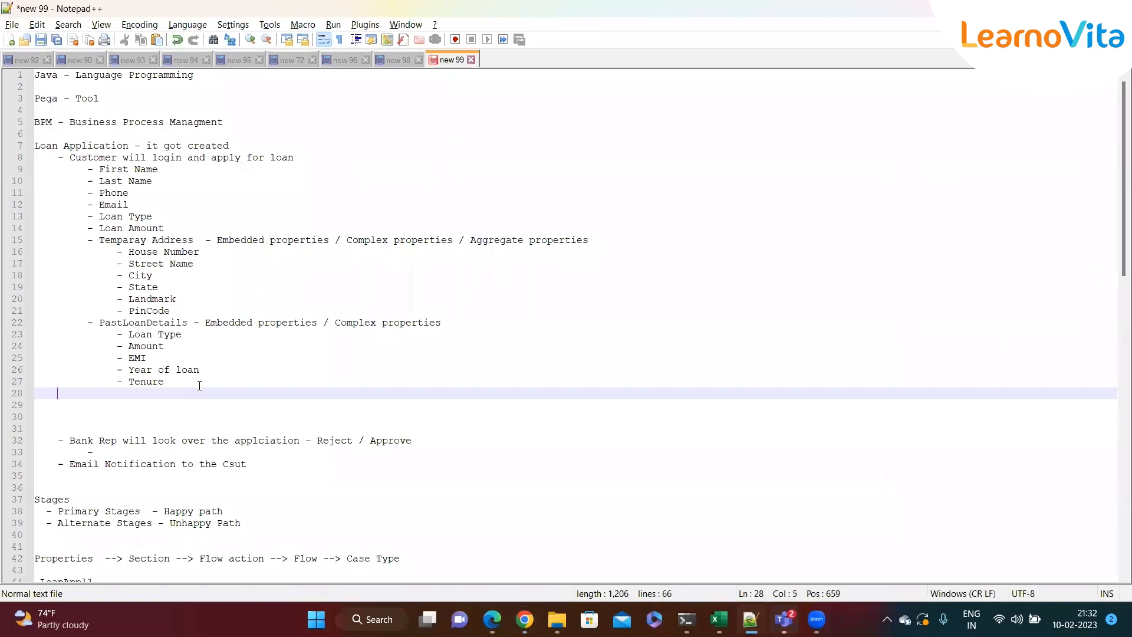
pyautogui.write('- Family Details')
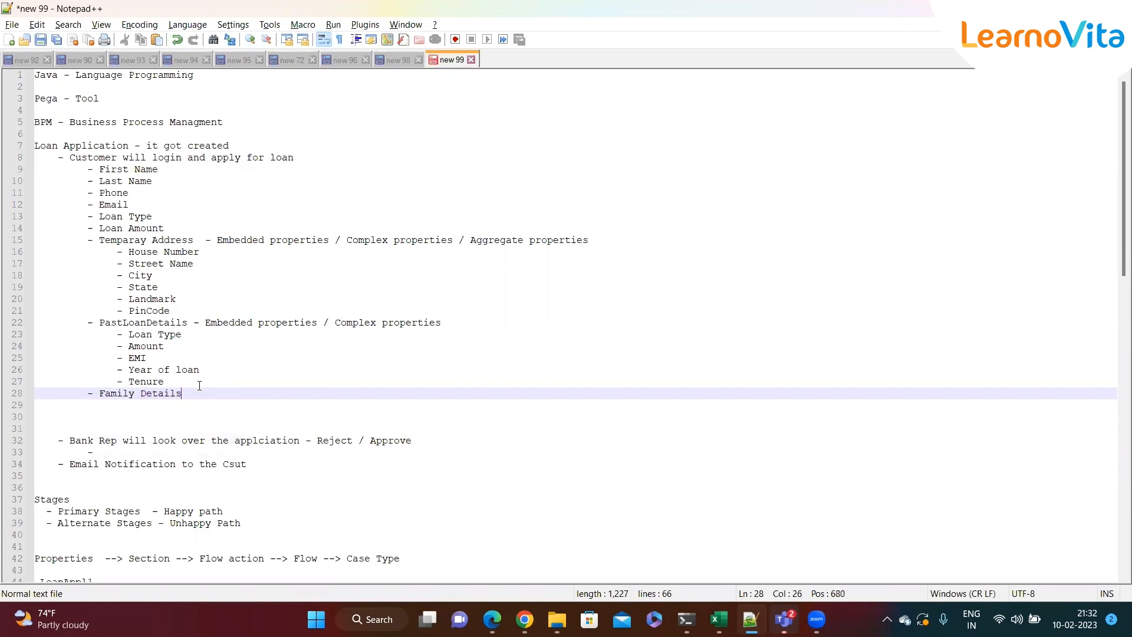
# - List Name, Age and Relation as sub-items under Family Details in the notes
pyautogui.press('Return')
pyautogui.write('- ')
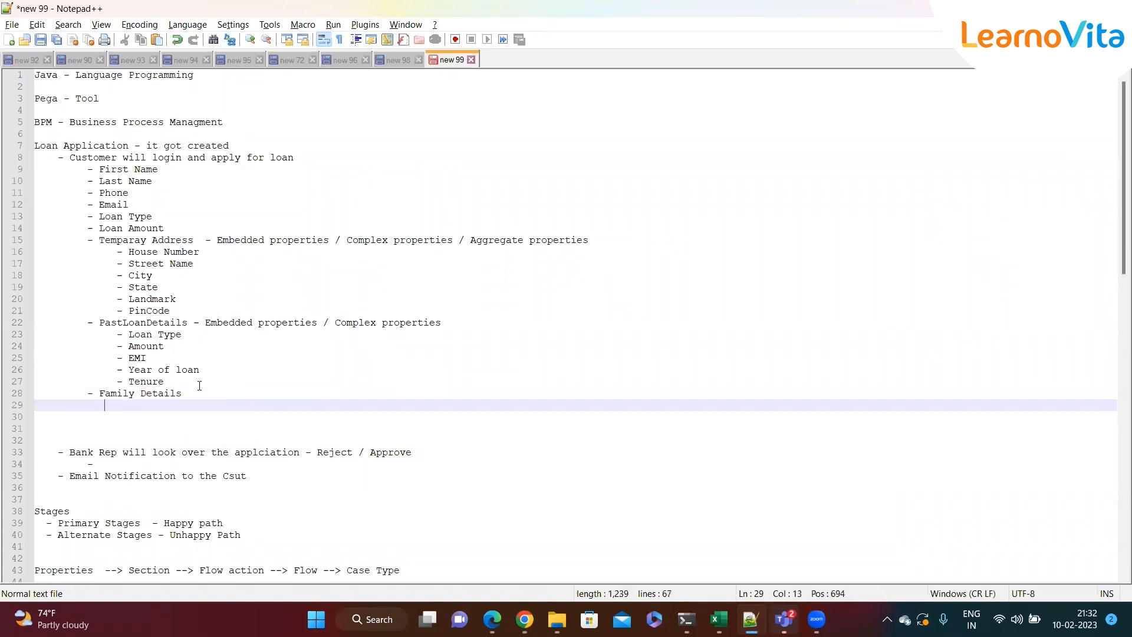
pyautogui.write('Name')
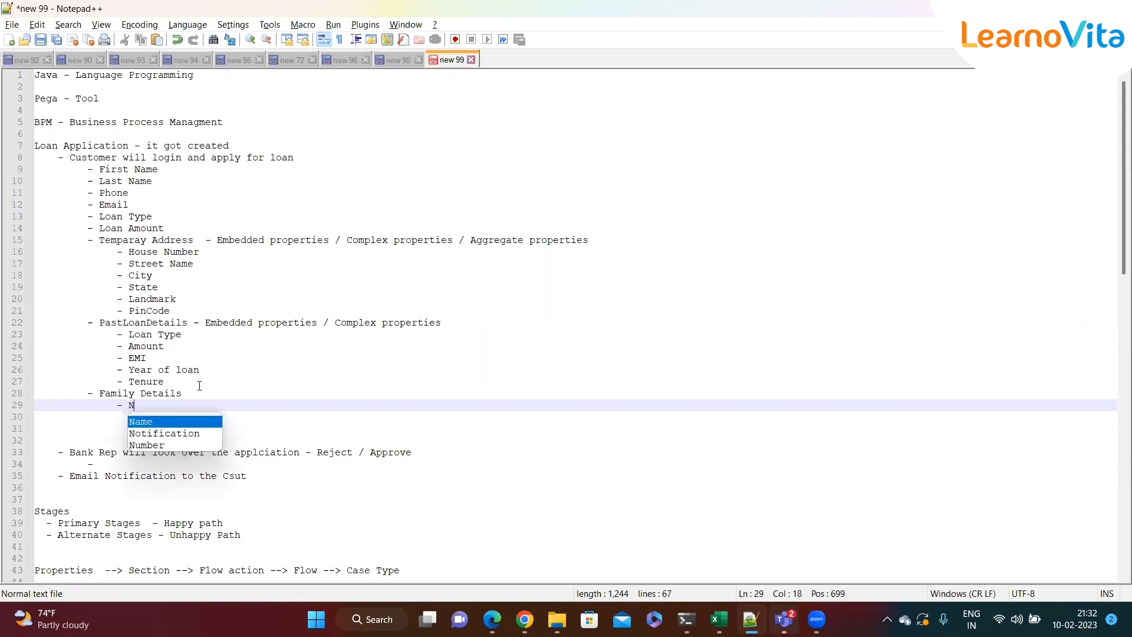
pyautogui.press('Return')
pyautogui.press('Return')
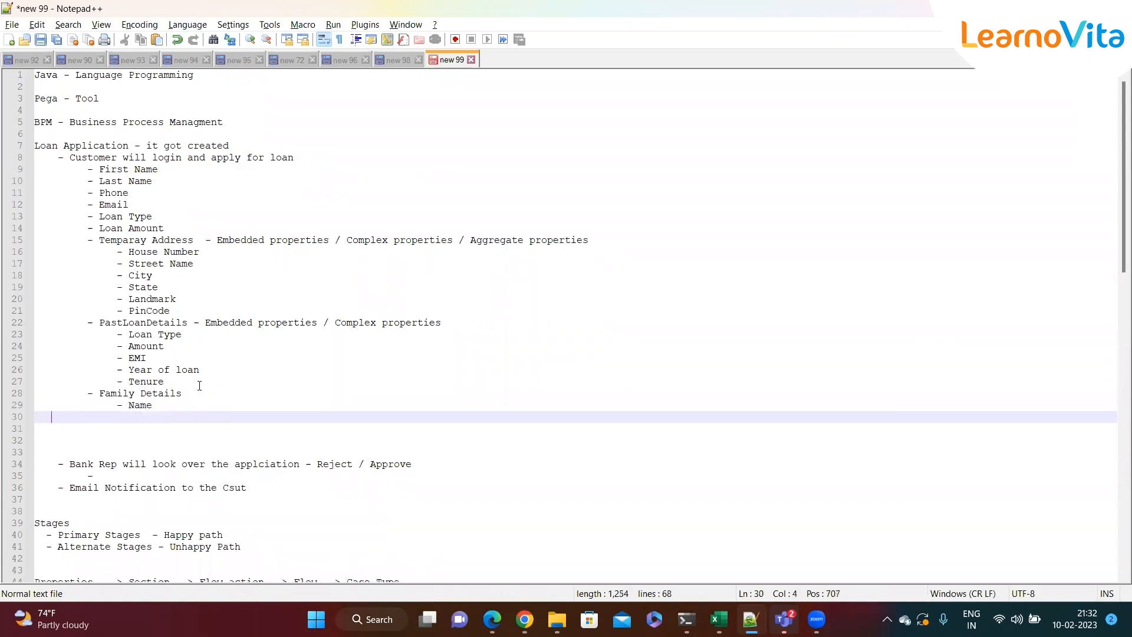
pyautogui.write('- Age')
pyautogui.press('Return')
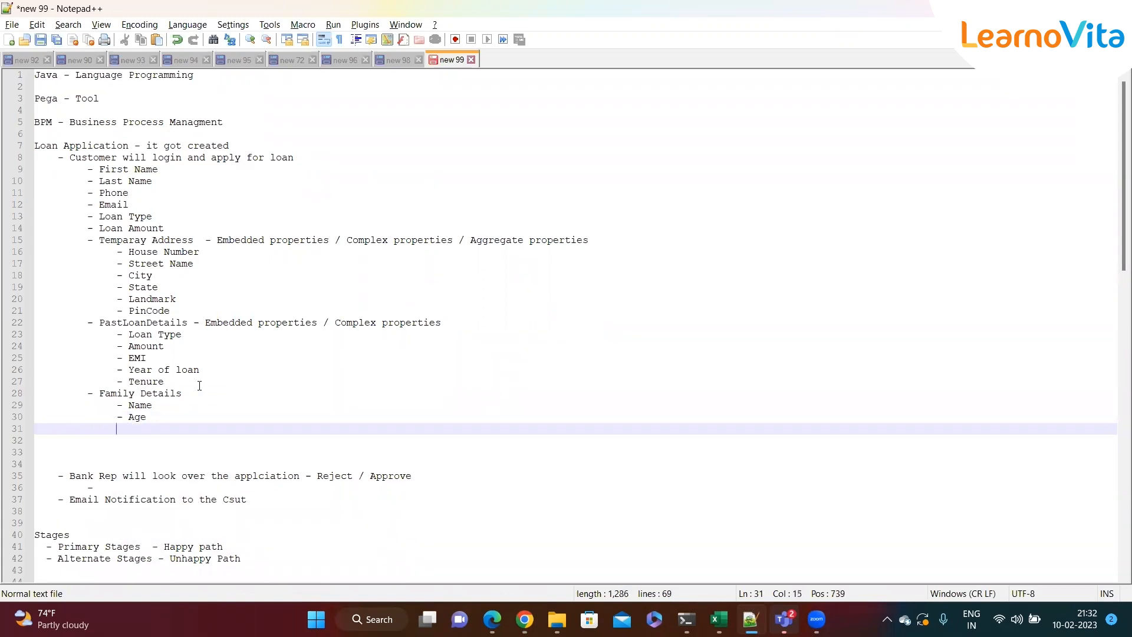
pyautogui.write('- Relation')
pyautogui.click(197, 430)
pyautogui.moveTo(200, 431); pyautogui.dragTo(88, 394)
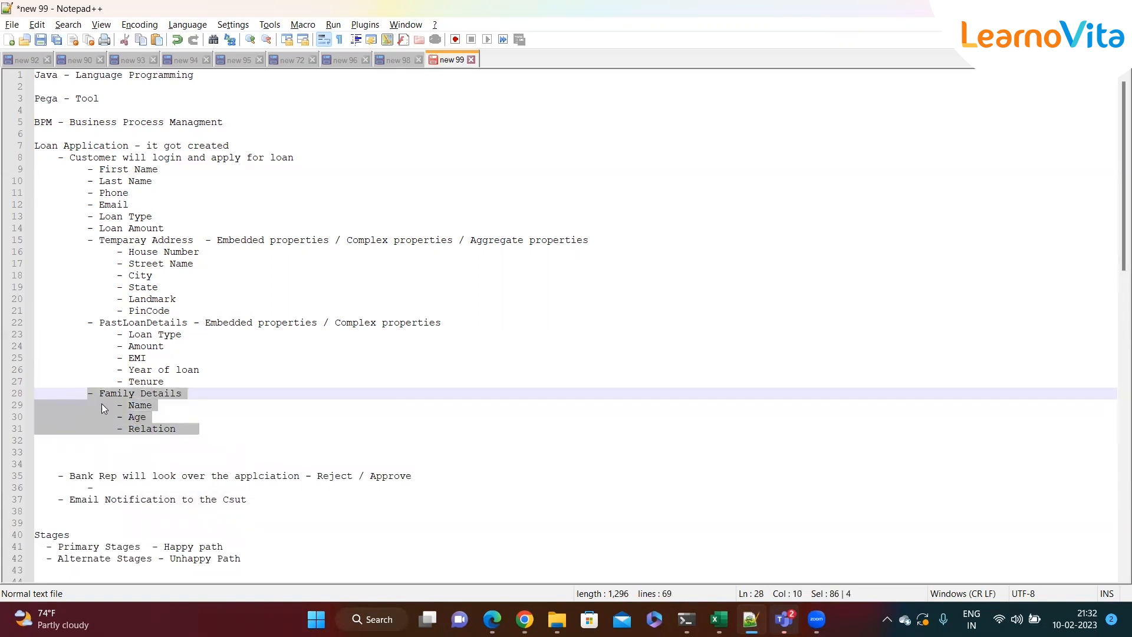
pyautogui.click(232, 437)
# - Return to the Clipboard Viewer, examine the numeric indexes of the LoanDetails(2) and LoanDetails(1) page references, and close the viewer
pyautogui.hotkey('alt', 'Tab')
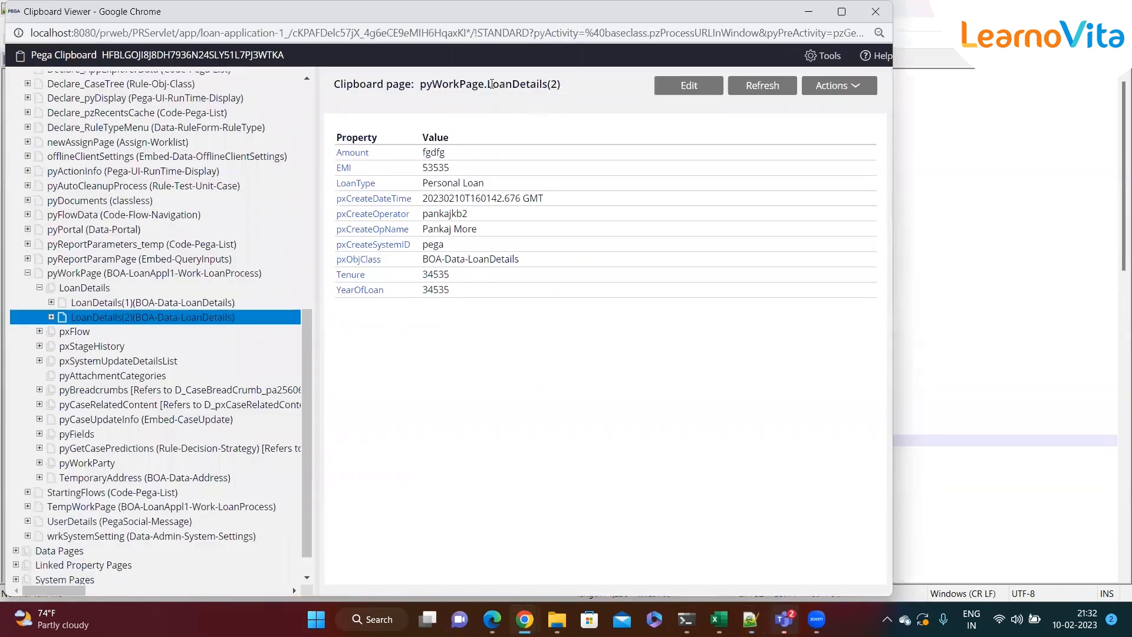
pyautogui.moveTo(490, 83); pyautogui.dragTo(563, 88)
pyautogui.click(549, 105)
pyautogui.click(558, 98)
pyautogui.click(195, 302)
pyautogui.moveTo(562, 85); pyautogui.dragTo(417, 90)
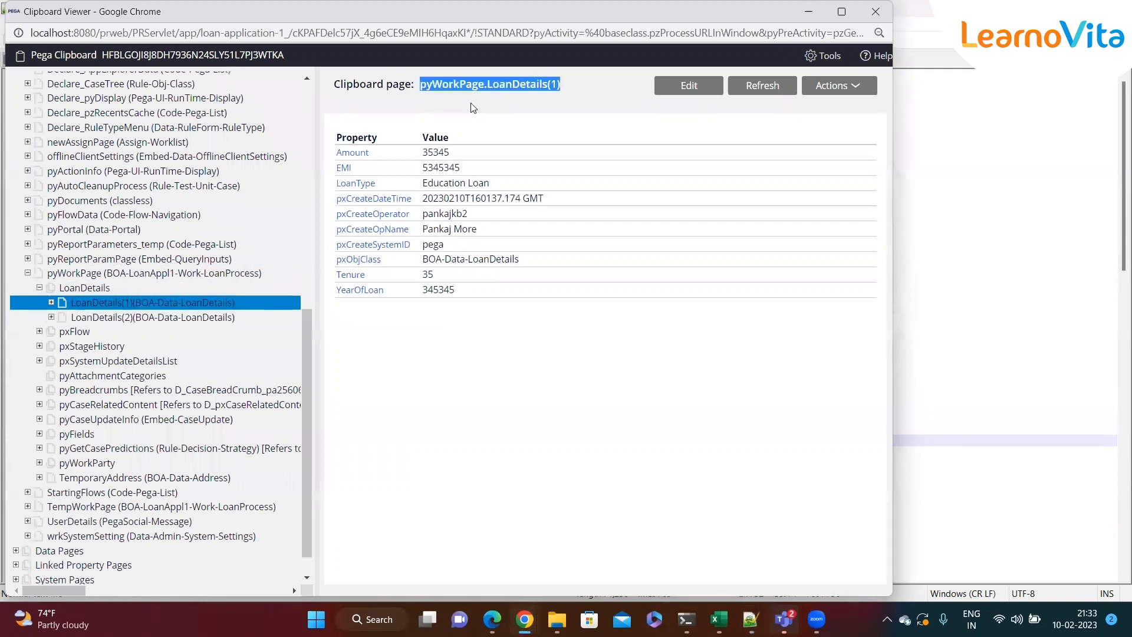
pyautogui.click(485, 107)
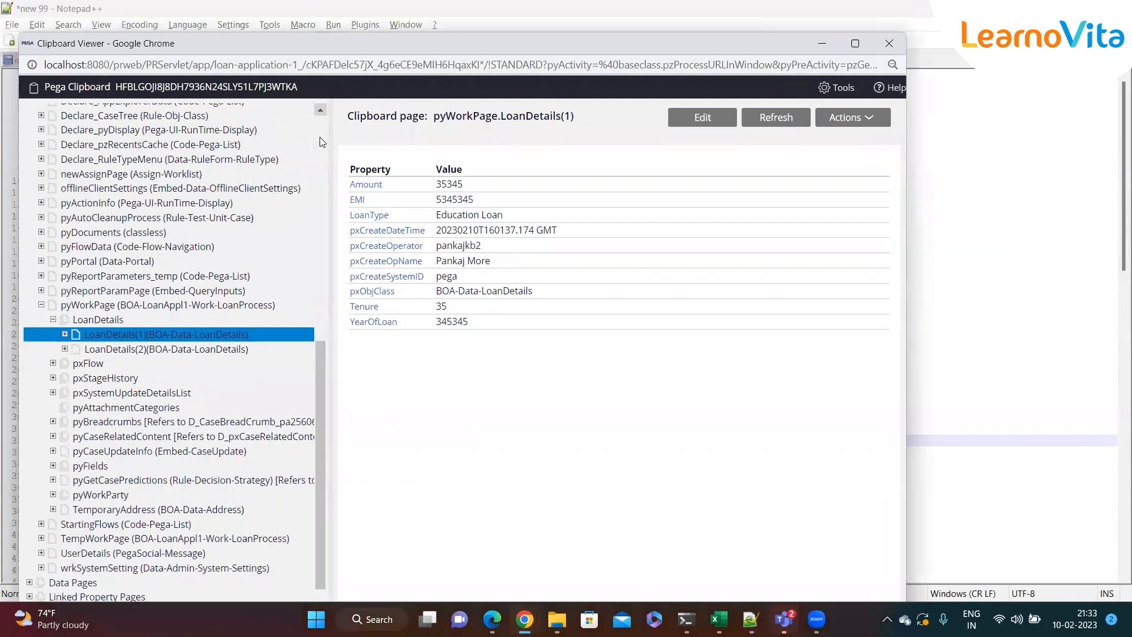
pyautogui.moveTo(306, 18); pyautogui.dragTo(321, 49)
pyautogui.moveTo(574, 115); pyautogui.dragTo(564, 116)
pyautogui.moveTo(329, 51); pyautogui.dragTo(346, 98)
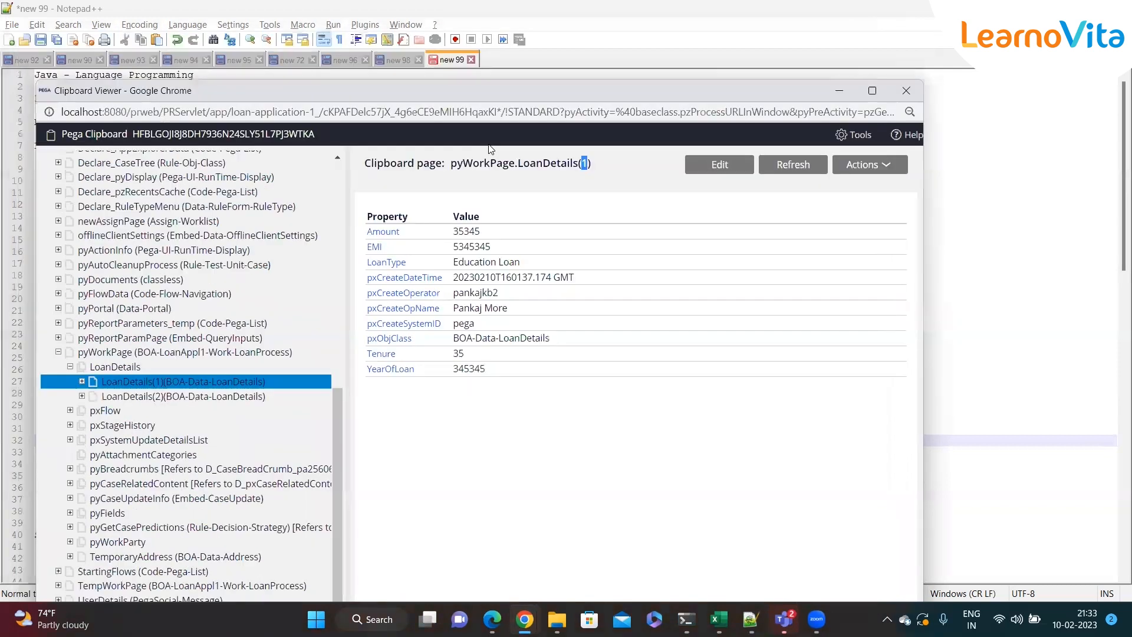
pyautogui.click(906, 91)
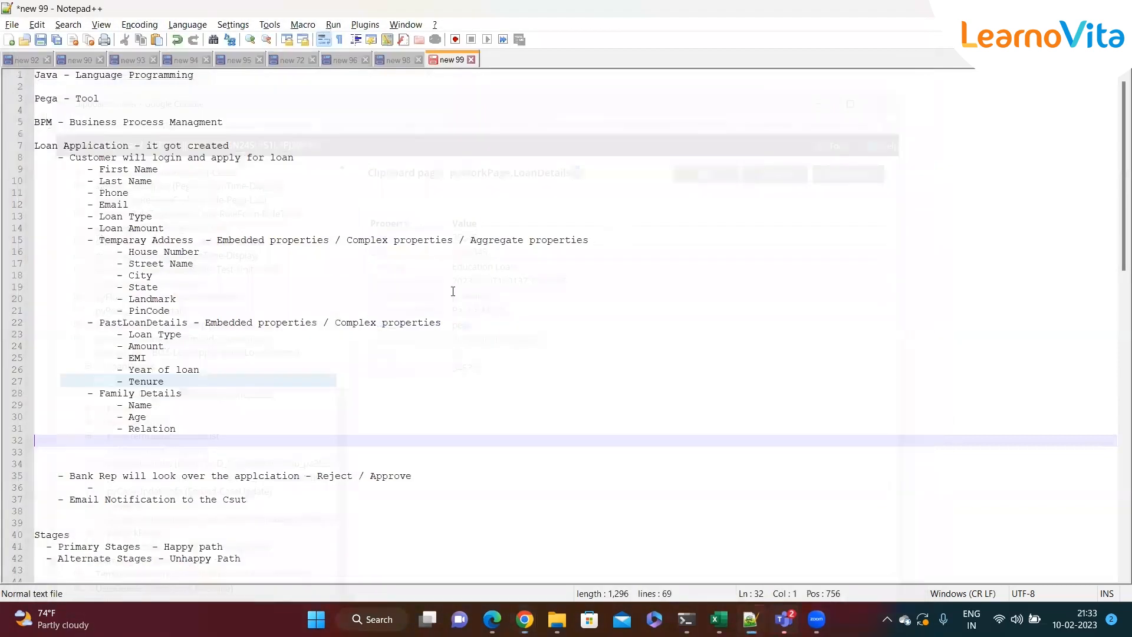
pyautogui.click(195, 354)
pyautogui.moveTo(100, 323); pyautogui.dragTo(187, 323)
pyautogui.click(208, 354)
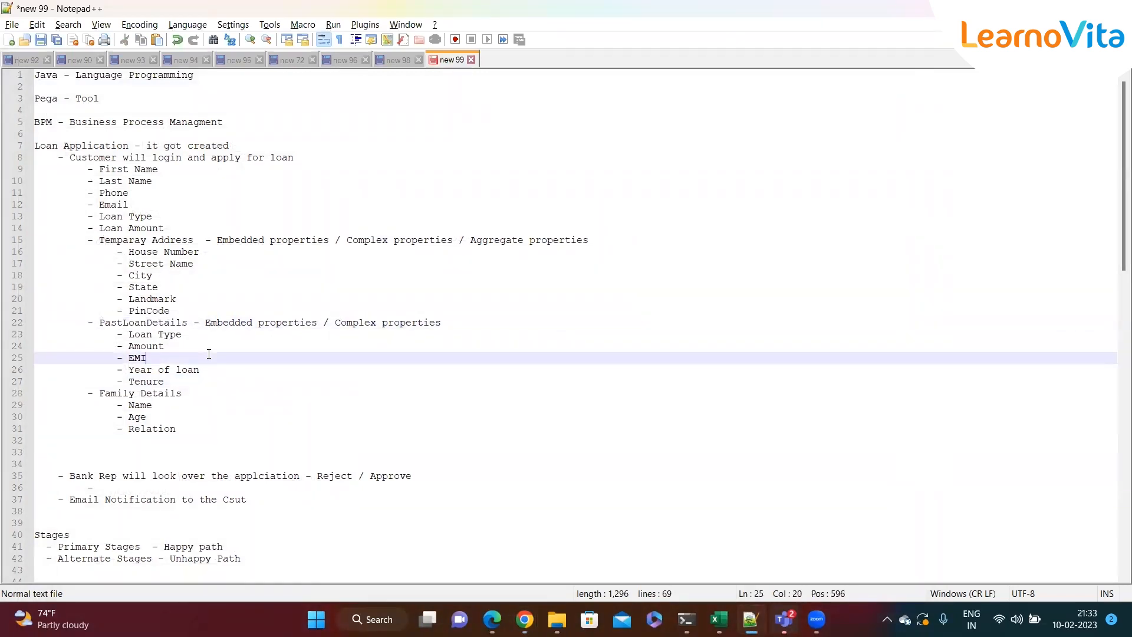
pyautogui.click(192, 403)
pyautogui.click(201, 394)
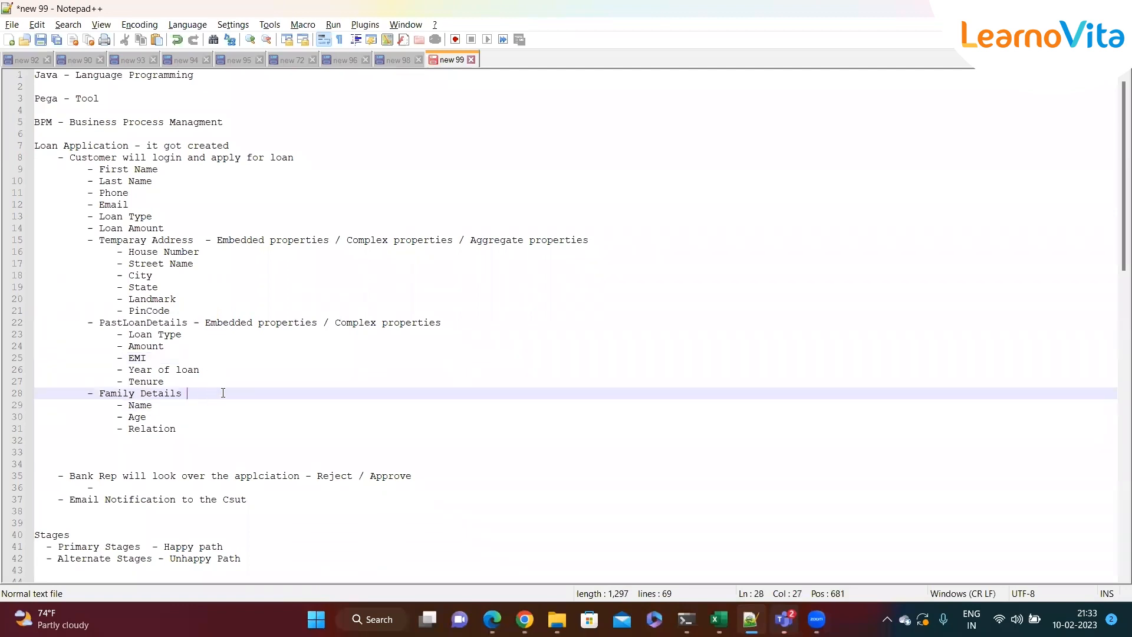
# - Switch to Pega Dev Studio, show the application's class tree and collapse the Property list under LoanProcess
pyautogui.moveTo(525, 620)
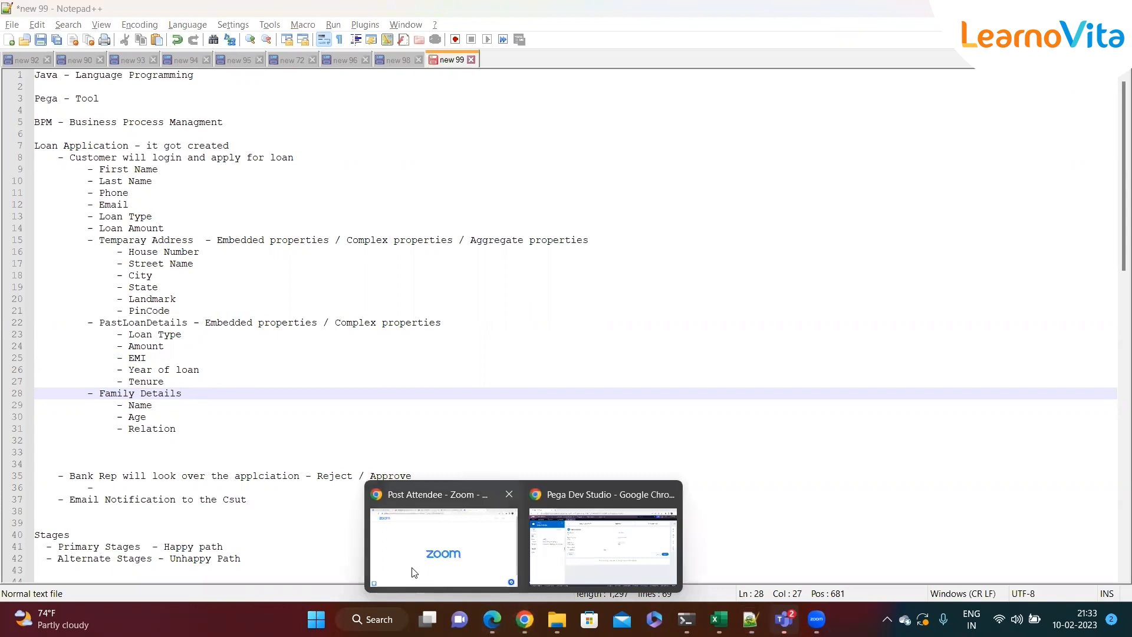
pyautogui.click(576, 569)
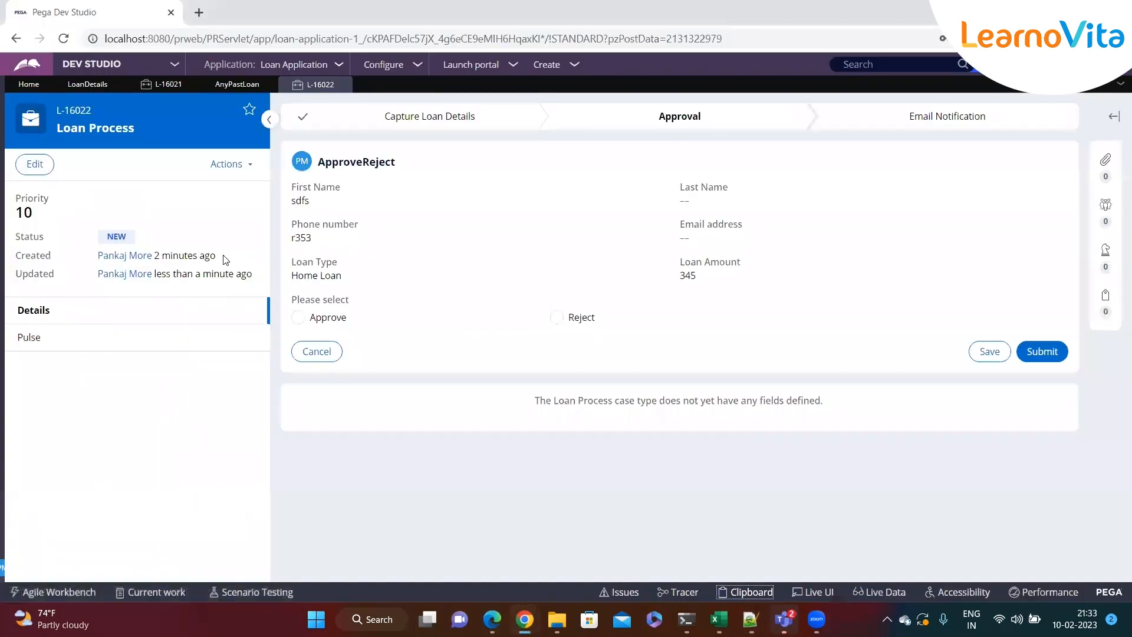
pyautogui.click(63, 38)
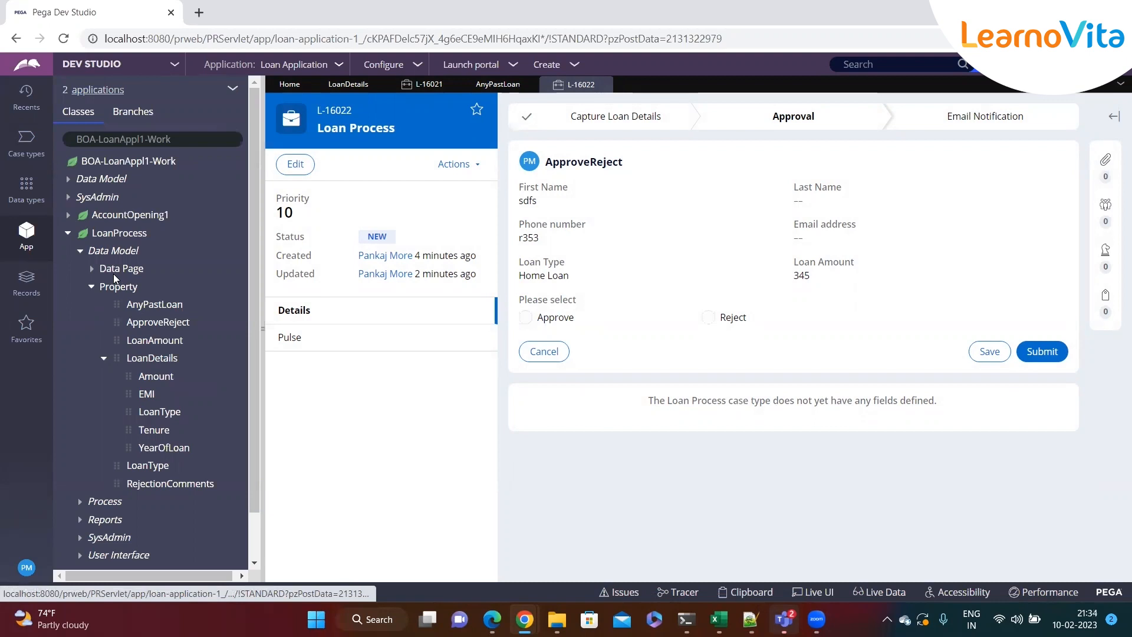
pyautogui.click(92, 286)
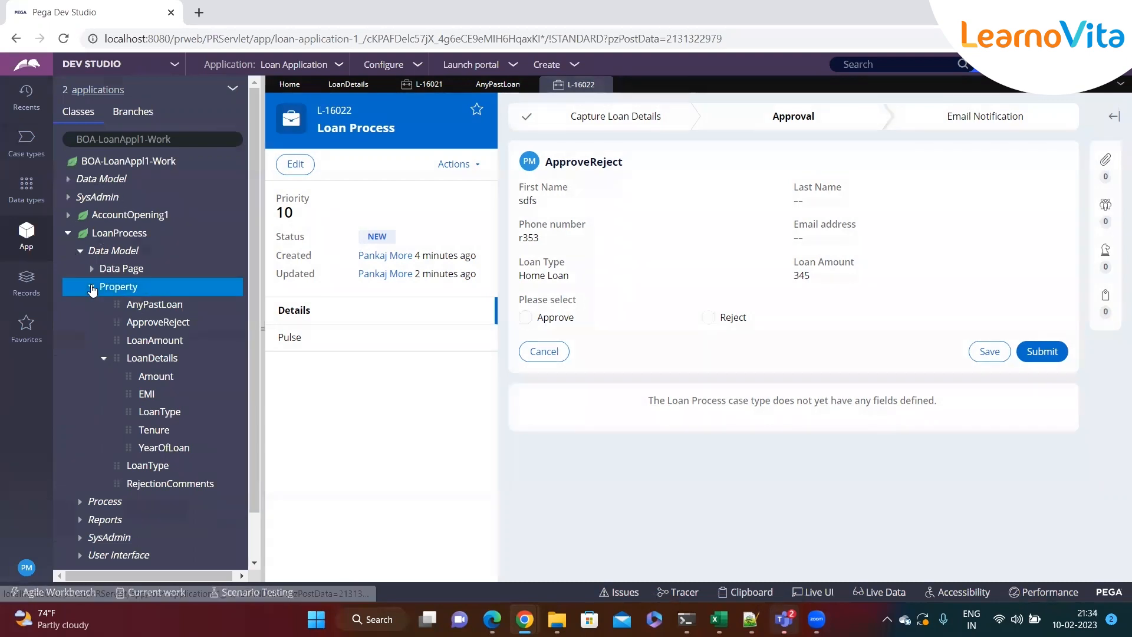
# - Create and open a property labelled "Family Details" in the BOA-LoanAppl1-Work class, keeping ruleset LoanAppl1 01-01-01
pyautogui.rightClick(109, 162)
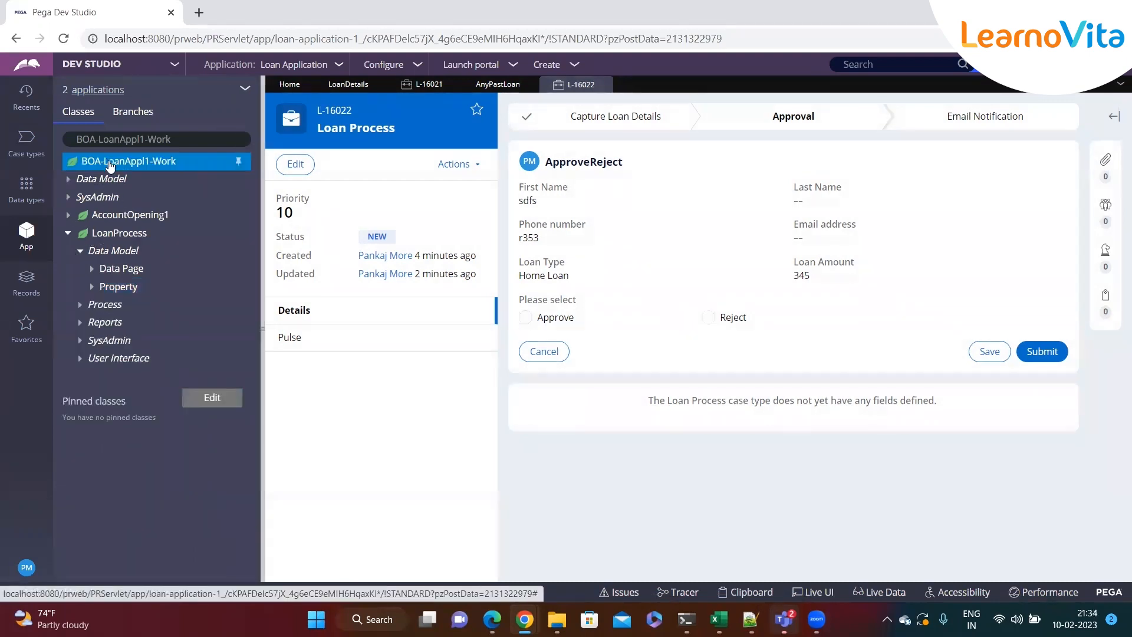
pyautogui.moveTo(133, 182)
pyautogui.moveTo(278, 183)
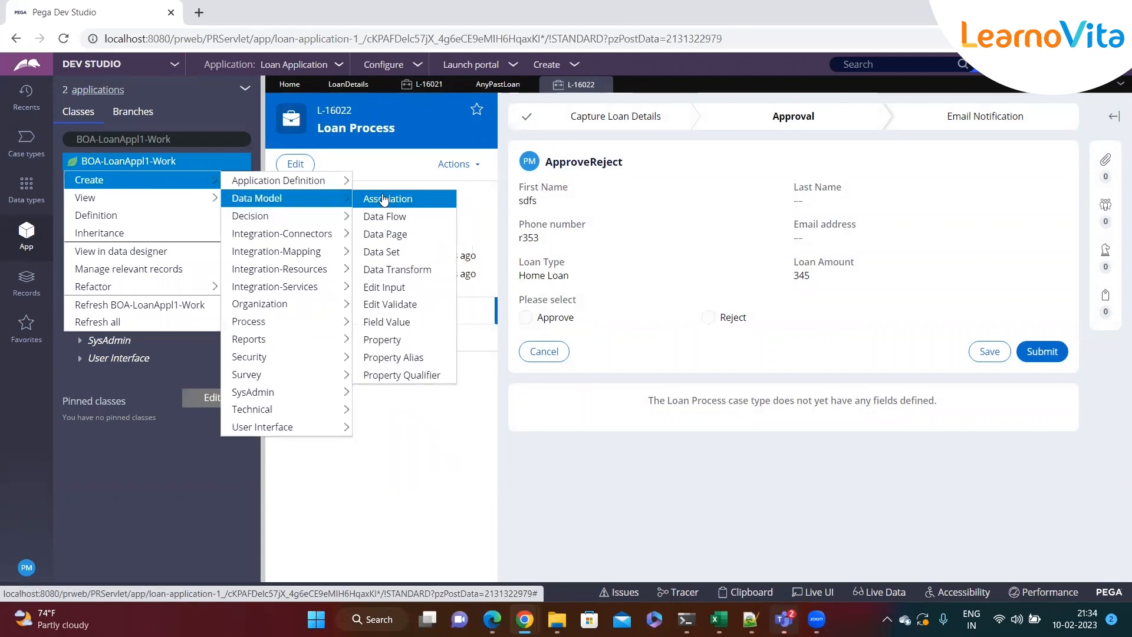
pyautogui.click(397, 341)
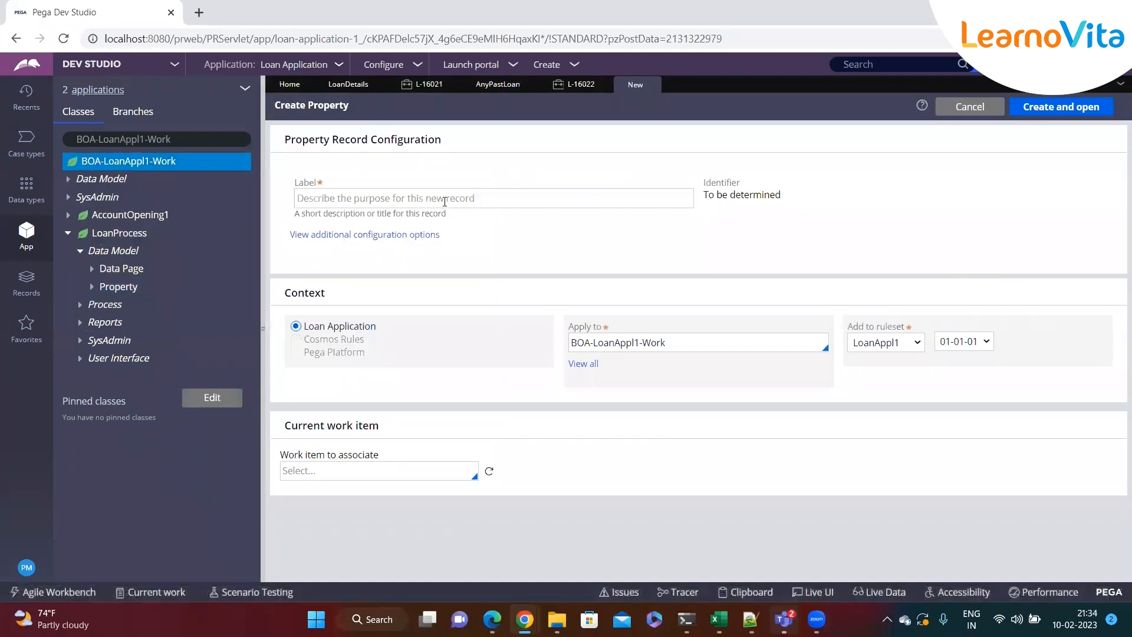
pyautogui.write('Fam')
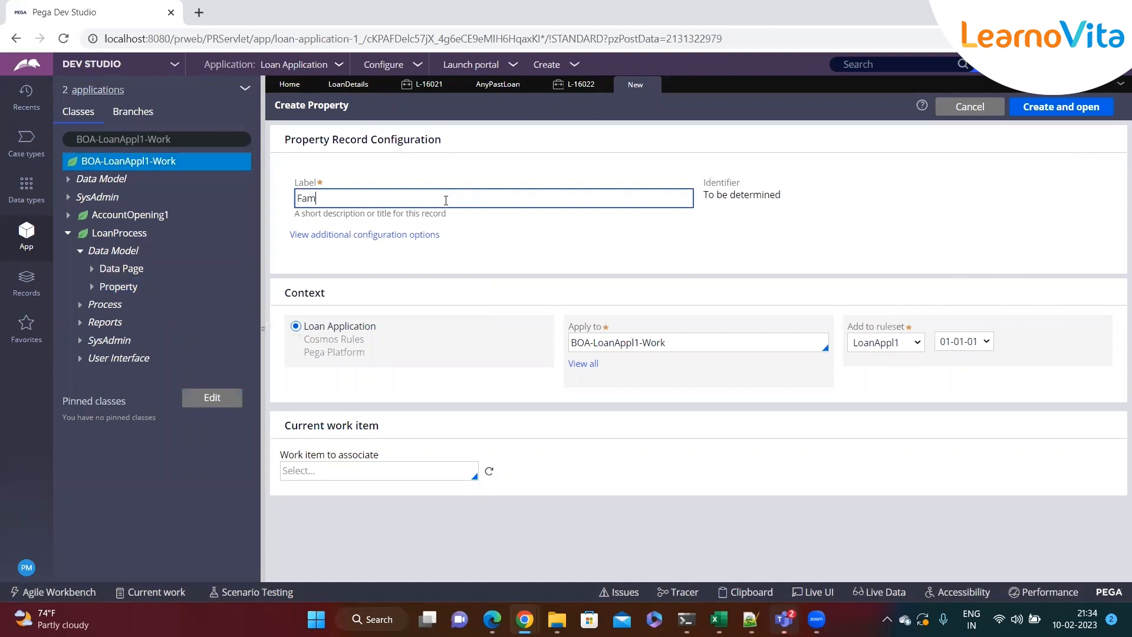
pyautogui.write('li')
pyautogui.press('BackSpace')
pyautogui.write('ily Details')
pyautogui.click(1062, 107)
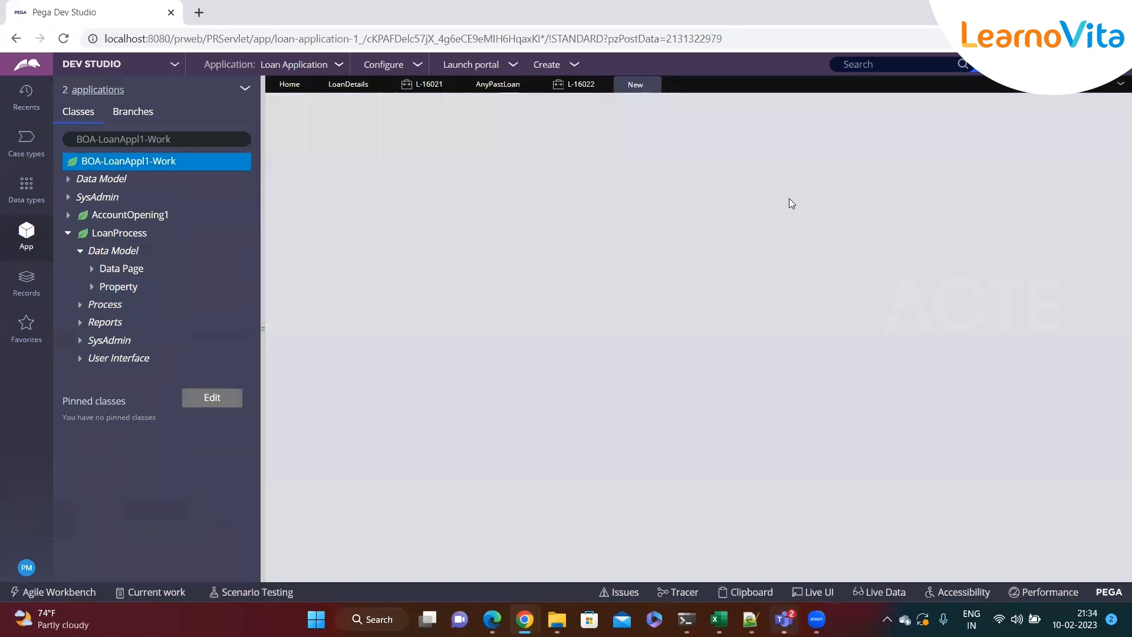
# - Change the Family Details property type to Page Group and select its page definition for entry
pyautogui.click(328, 206)
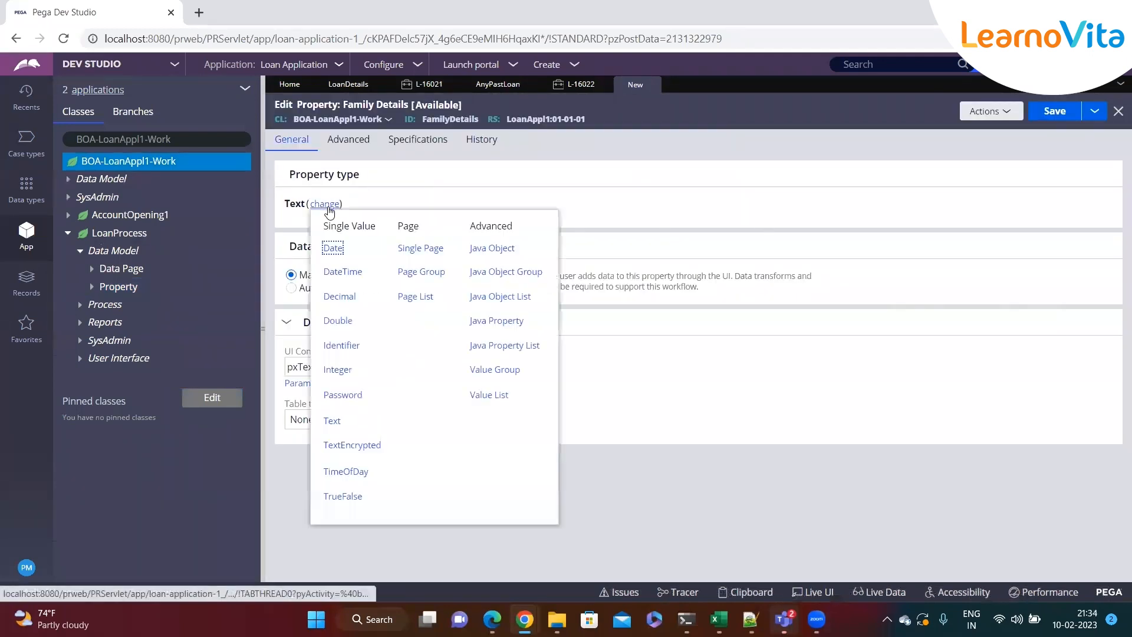
pyautogui.click(421, 272)
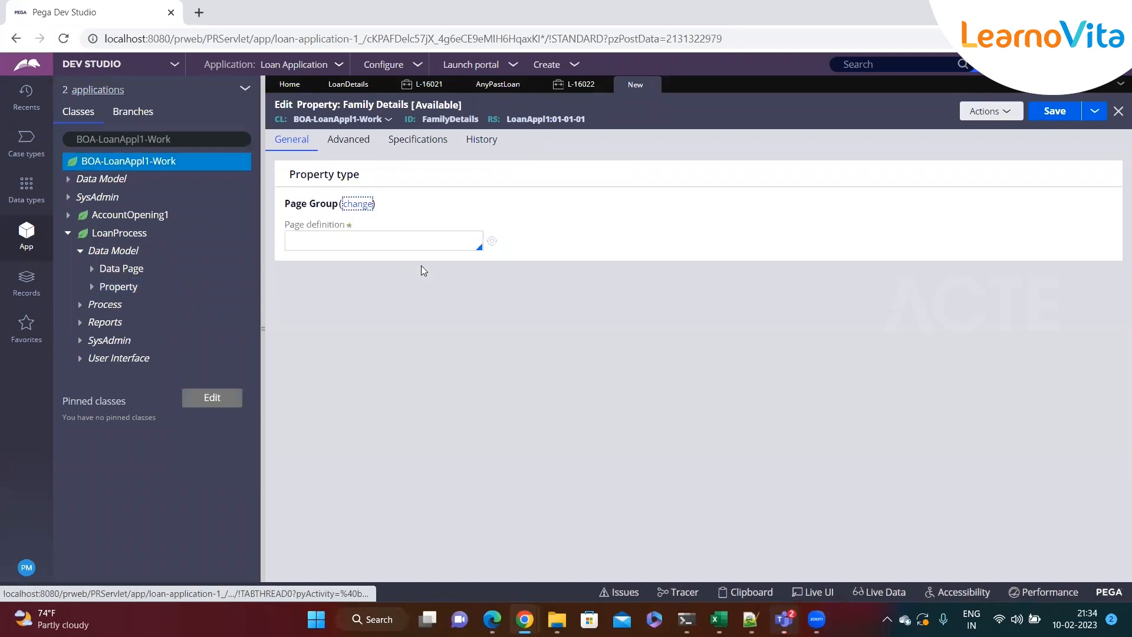
pyautogui.click(386, 243)
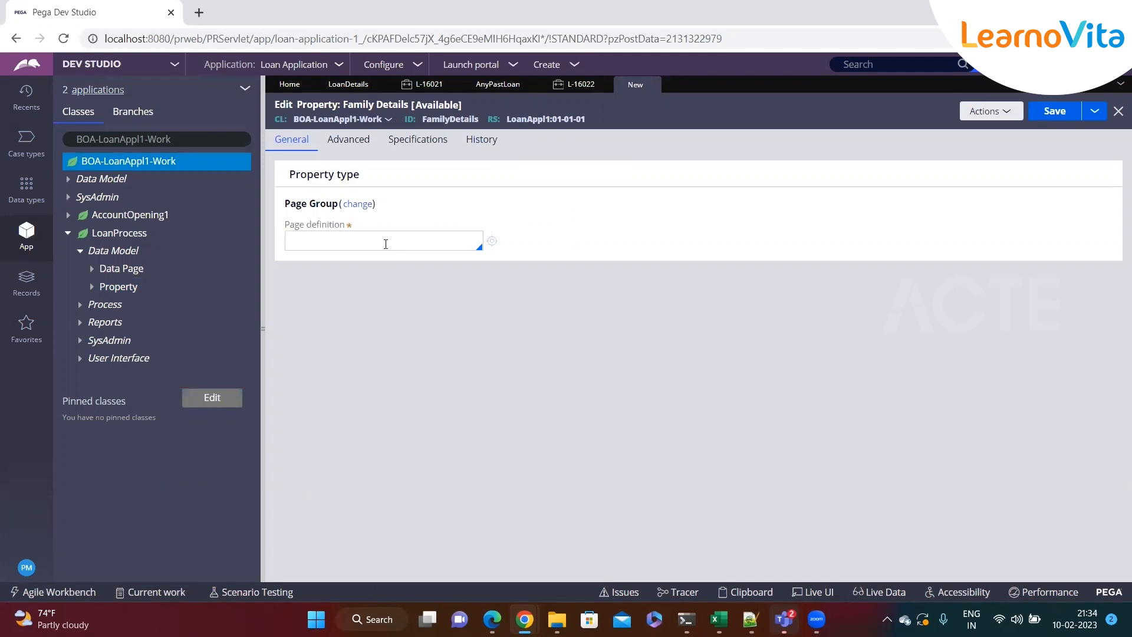
pyautogui.moveTo(286, 230); pyautogui.dragTo(369, 230)
pyautogui.click(368, 238)
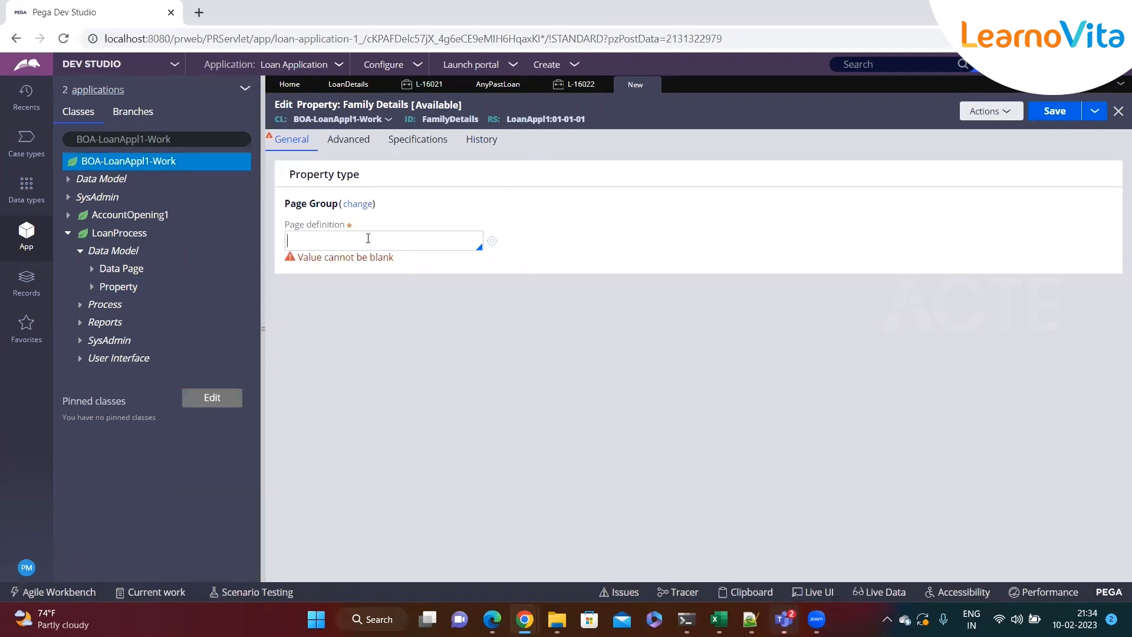
# - Check the available page property types, keep Page Group, and enter BOA-Data- as the page definition
pyautogui.click(358, 204)
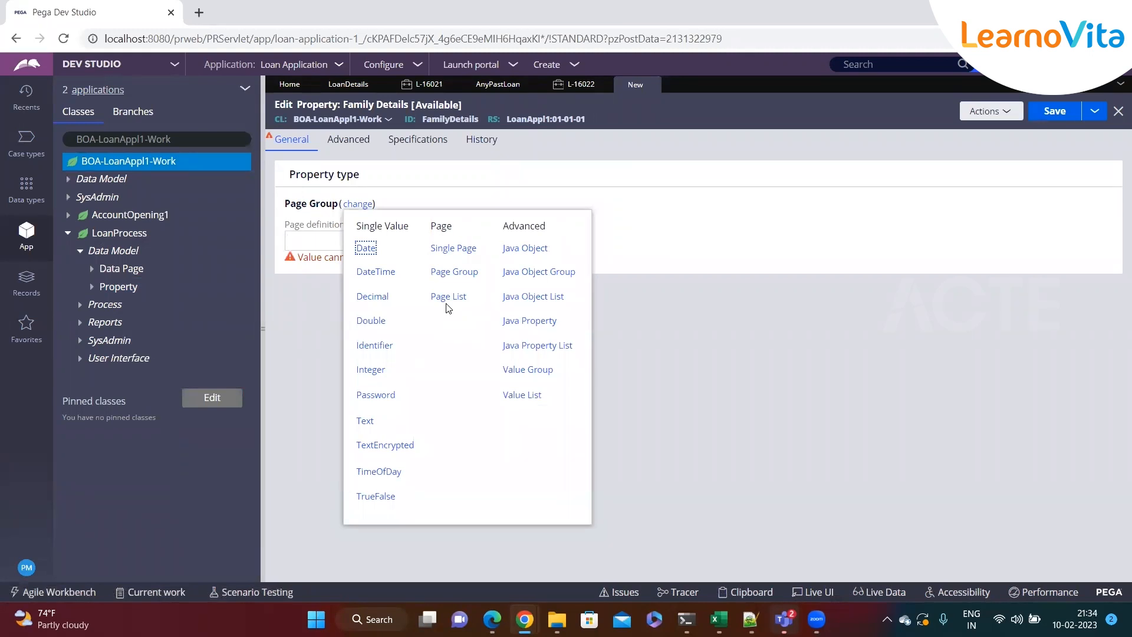
pyautogui.click(306, 240)
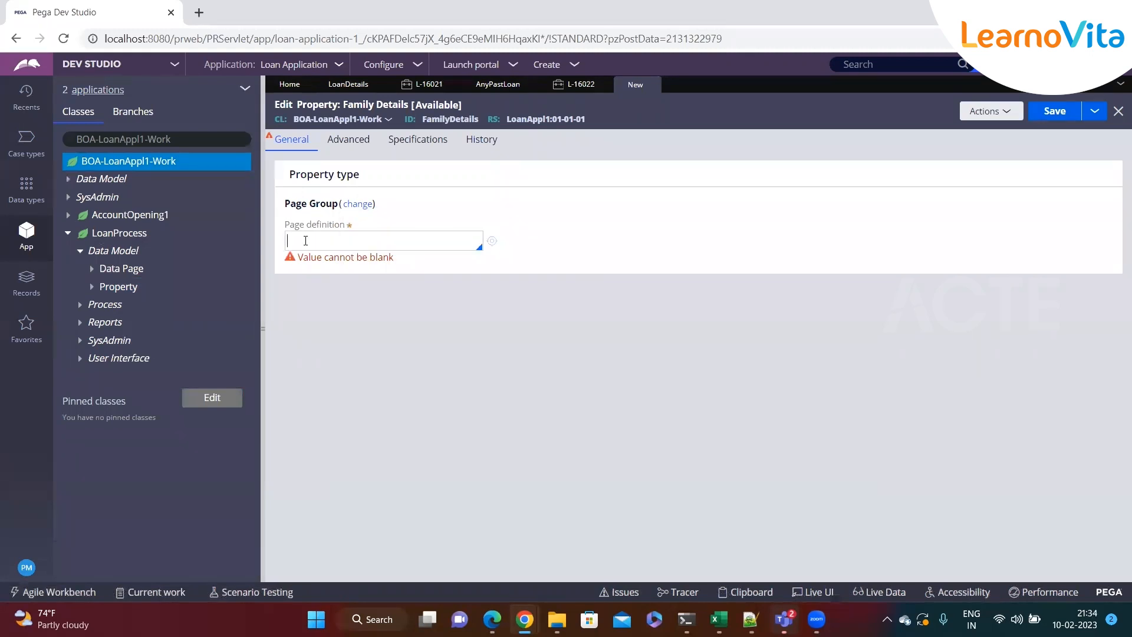
pyautogui.write('BOA-Data-')
pyautogui.hotkey('ctrl', 'a')
pyautogui.click(363, 247)
# - Expand the LoanProcess properties, open AnyPastLoan and look over the property list in the class tree
pyautogui.click(87, 289)
pyautogui.click(152, 306)
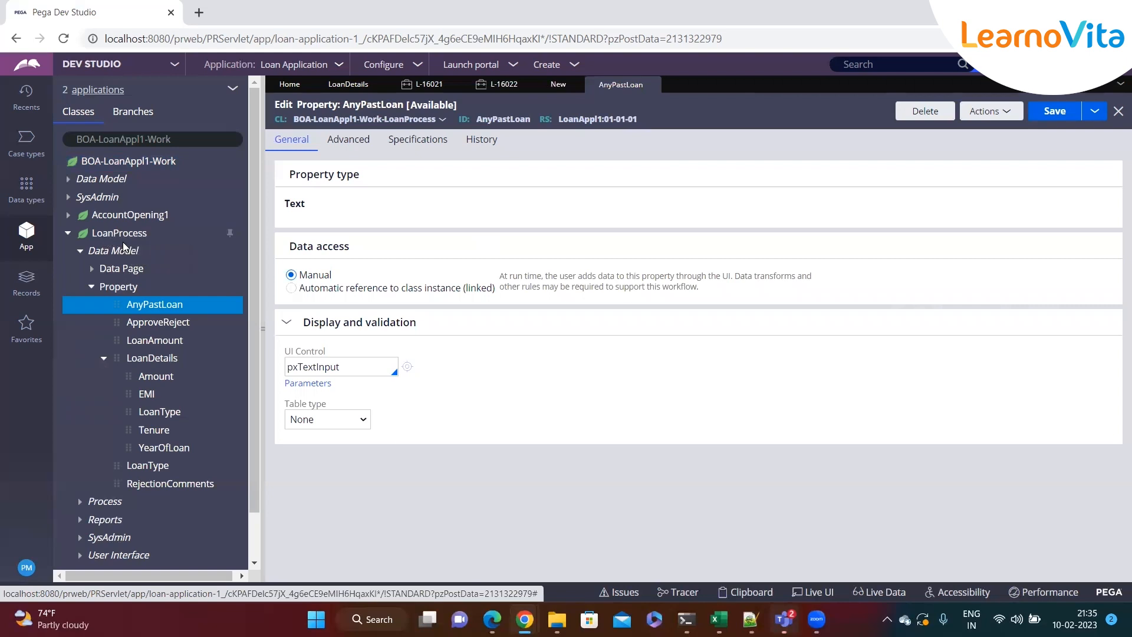
pyautogui.click(68, 235)
pyautogui.click(68, 235)
pyautogui.scroll(-1, 106, 389)
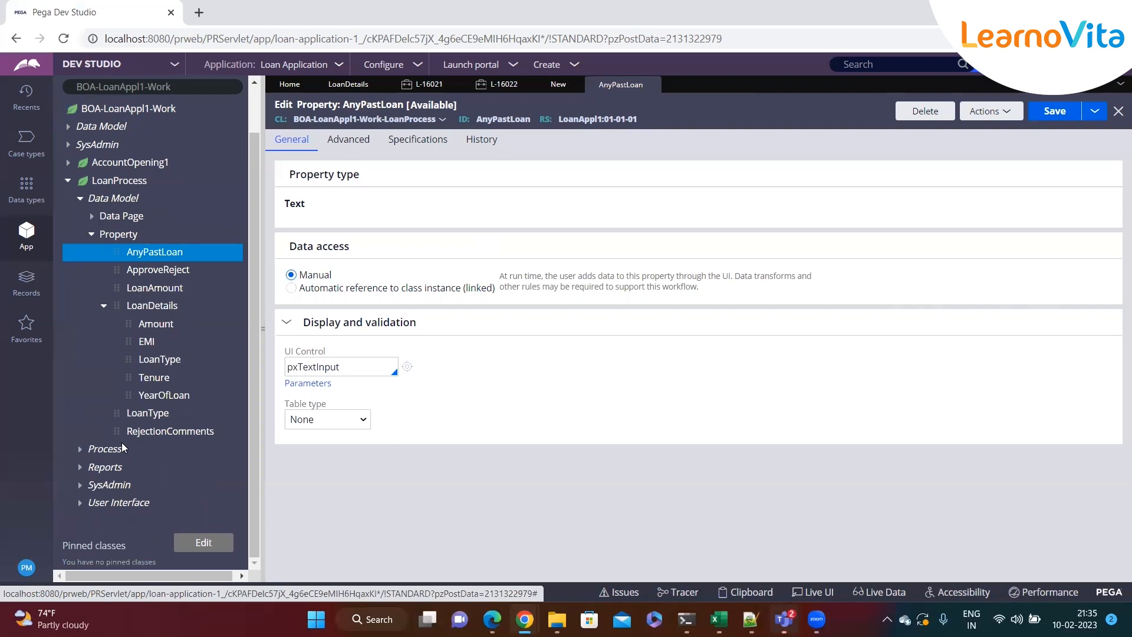
# - Complete the Family Details property's page definition as BOA-Data-FamilyDetails
pyautogui.click(104, 306)
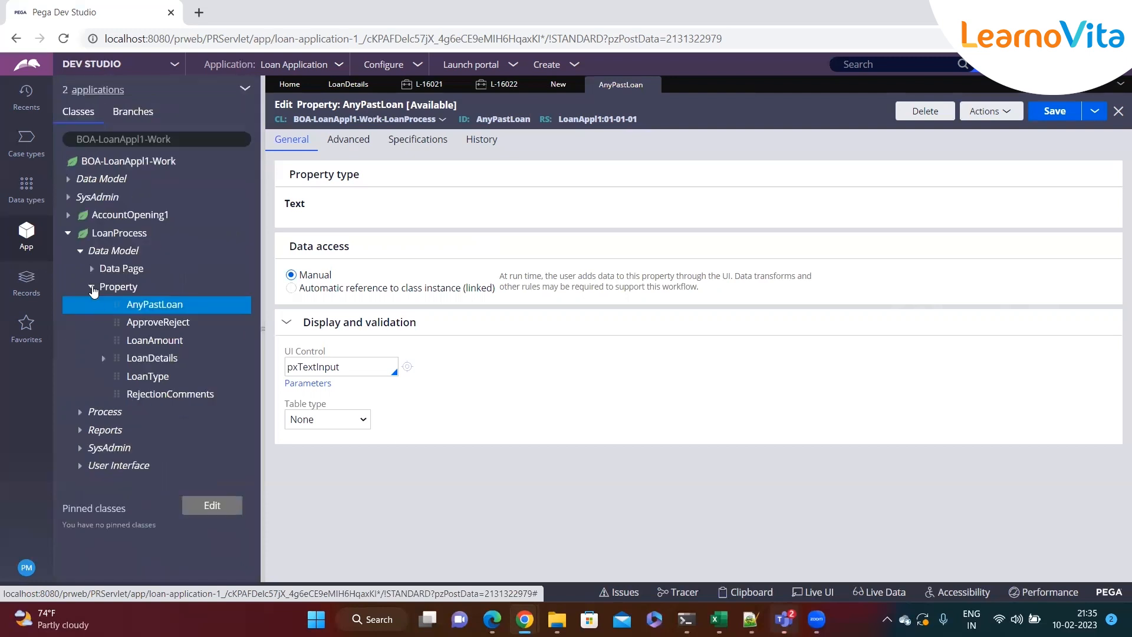
pyautogui.click(80, 251)
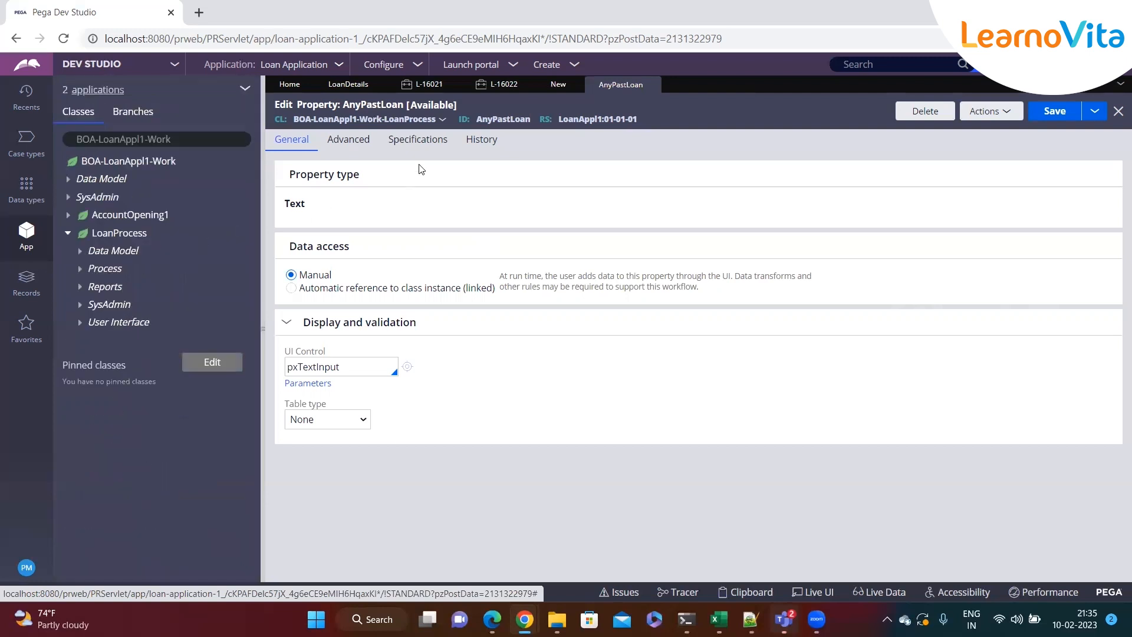
pyautogui.click(550, 85)
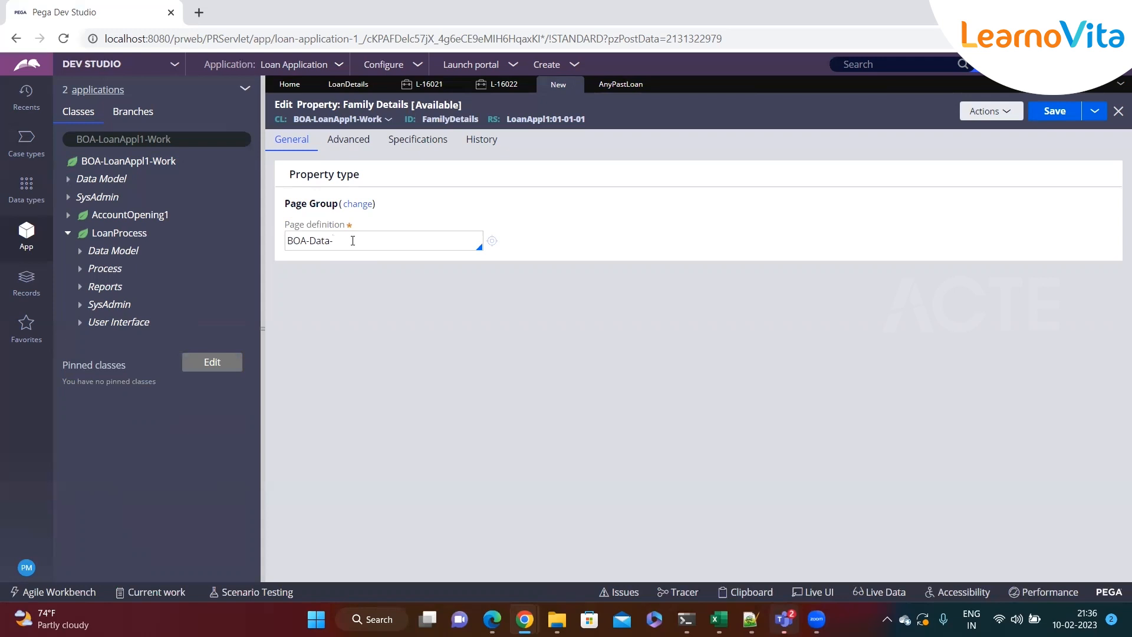
pyautogui.doubleClick(452, 123)
pyautogui.hotkey('ctrl', 'c')
pyautogui.click(361, 240)
pyautogui.hotkey('ctrl', 'v')
# - Create and open the class BOA-Data-FamilyDetails in ruleset LoanAppl1 and set its created-in version to 01-01-01
pyautogui.click(492, 241)
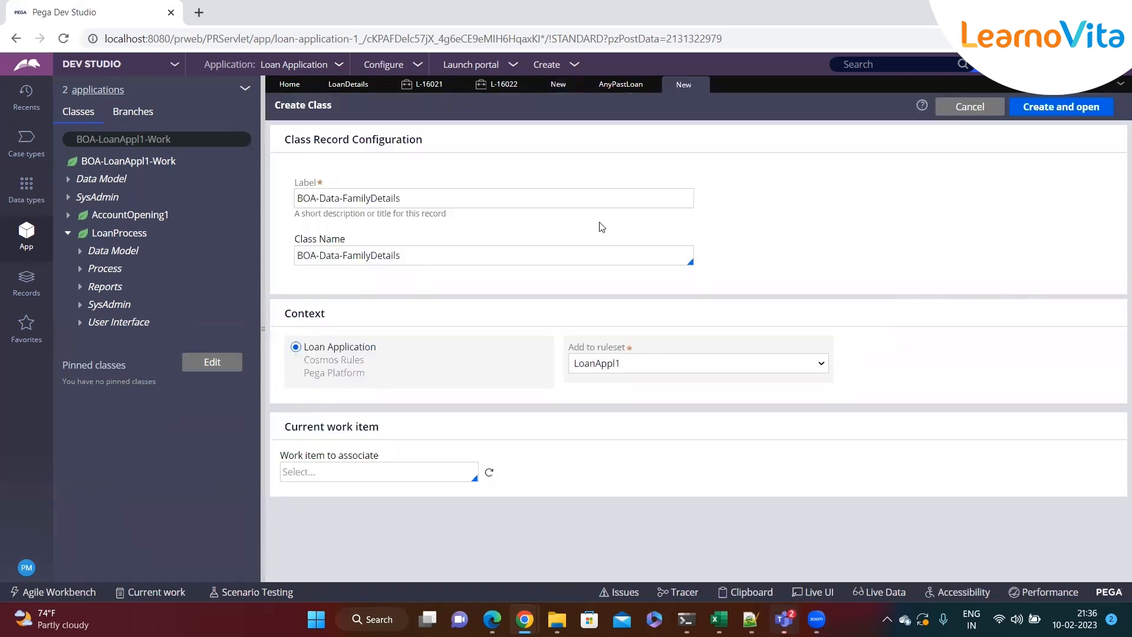
pyautogui.click(1038, 109)
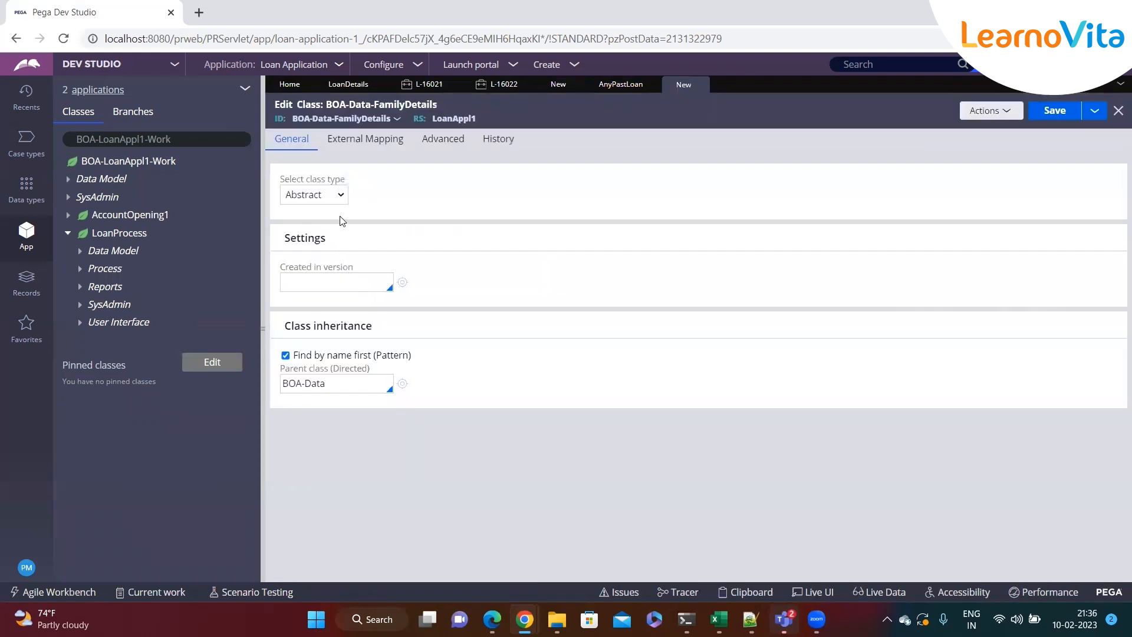
pyautogui.click(309, 283)
pyautogui.click(309, 297)
# - Enter "test" as both the description and usage of the BOA-Data-FamilyDetails class and save it
pyautogui.click(498, 138)
pyautogui.click(328, 226)
pyautogui.write('test')
pyautogui.click(341, 316)
pyautogui.write('tes')
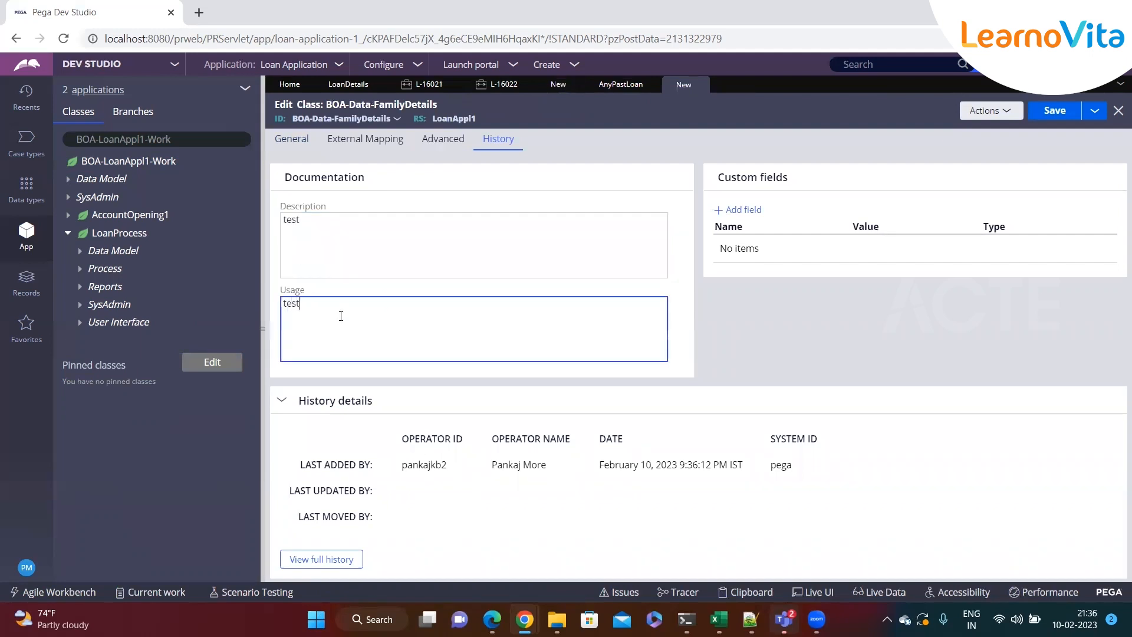
pyautogui.click(328, 219)
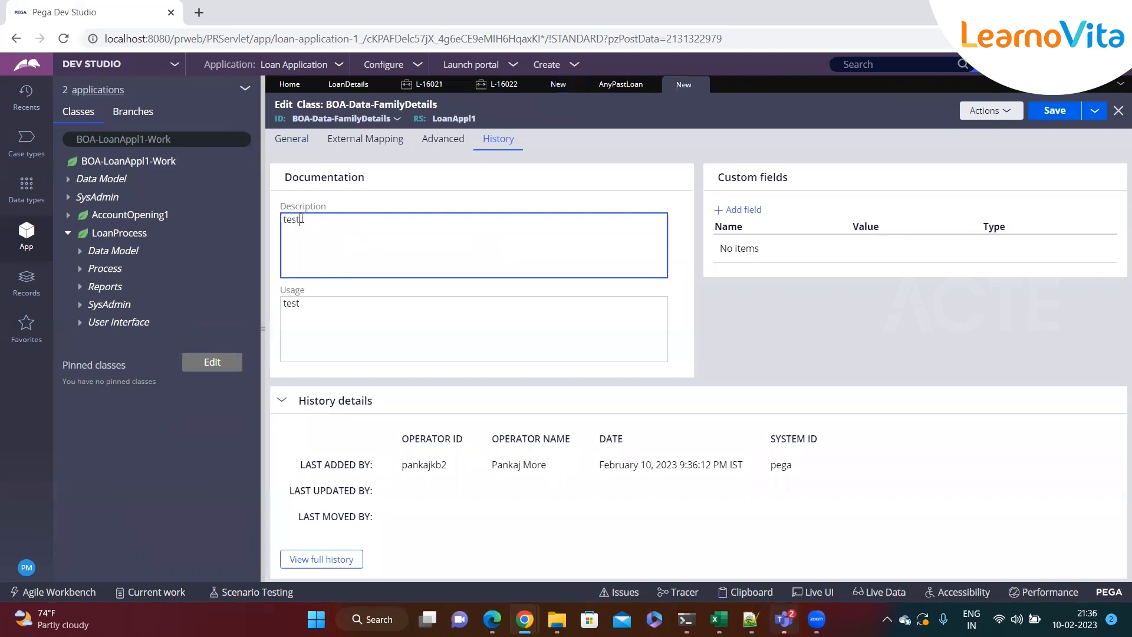
pyautogui.click(293, 140)
pyautogui.click(1034, 115)
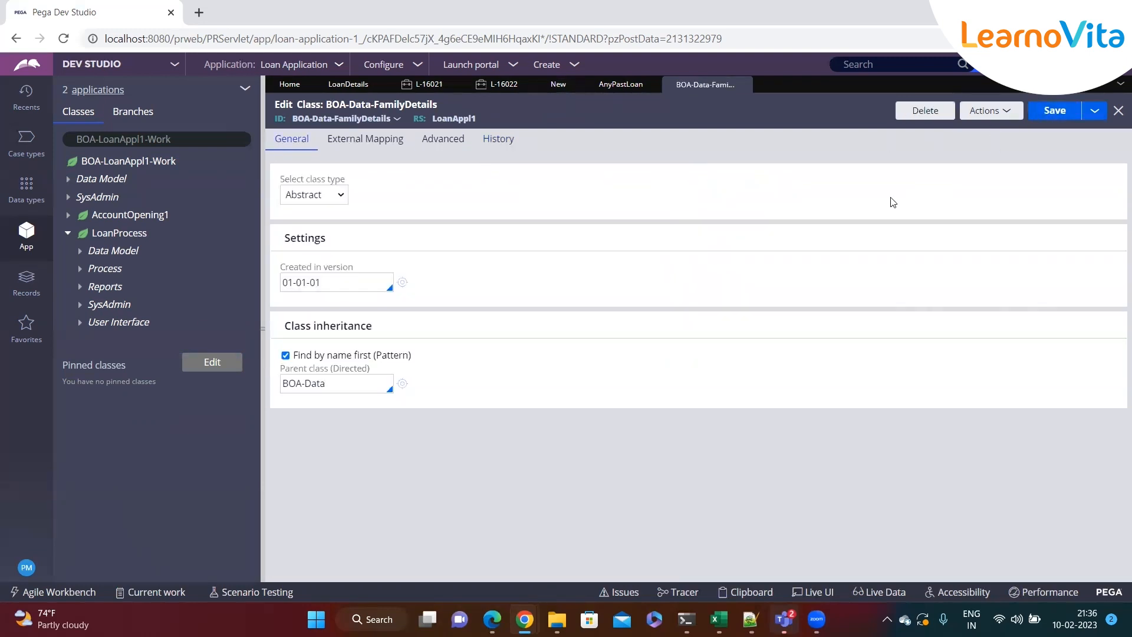
# - Save the Family Details Page Group property and copy its page definition class name
pyautogui.click(558, 88)
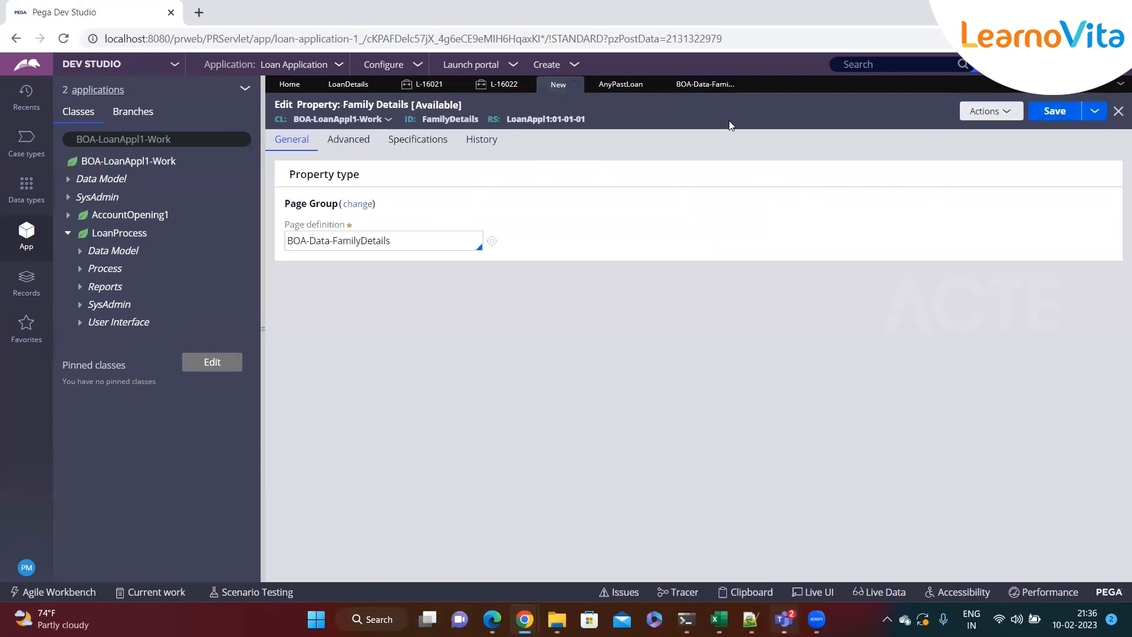
pyautogui.click(1054, 111)
pyautogui.click(446, 246)
pyautogui.tripleClick(447, 245)
pyautogui.hotkey('ctrl', 'c')
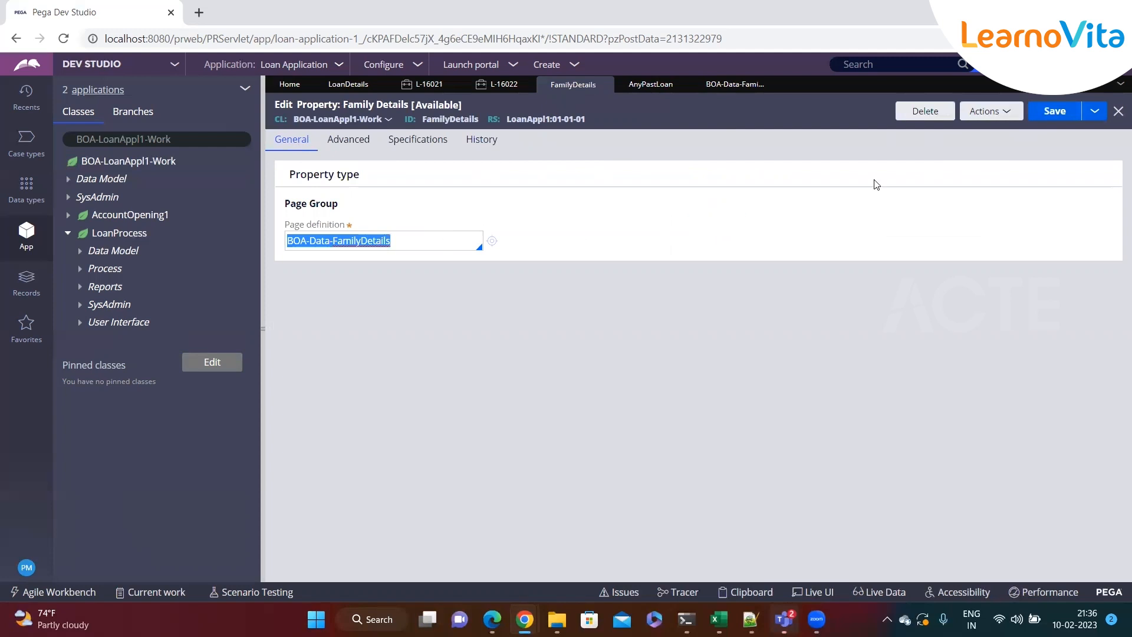
# - Create a property labelled "Name" that applies to BOA-Data-FamilyDetails and save it as a text property
pyautogui.click(991, 111)
pyautogui.click(930, 274)
pyautogui.tripleClick(694, 341)
pyautogui.hotkey('ctrl', 'v')
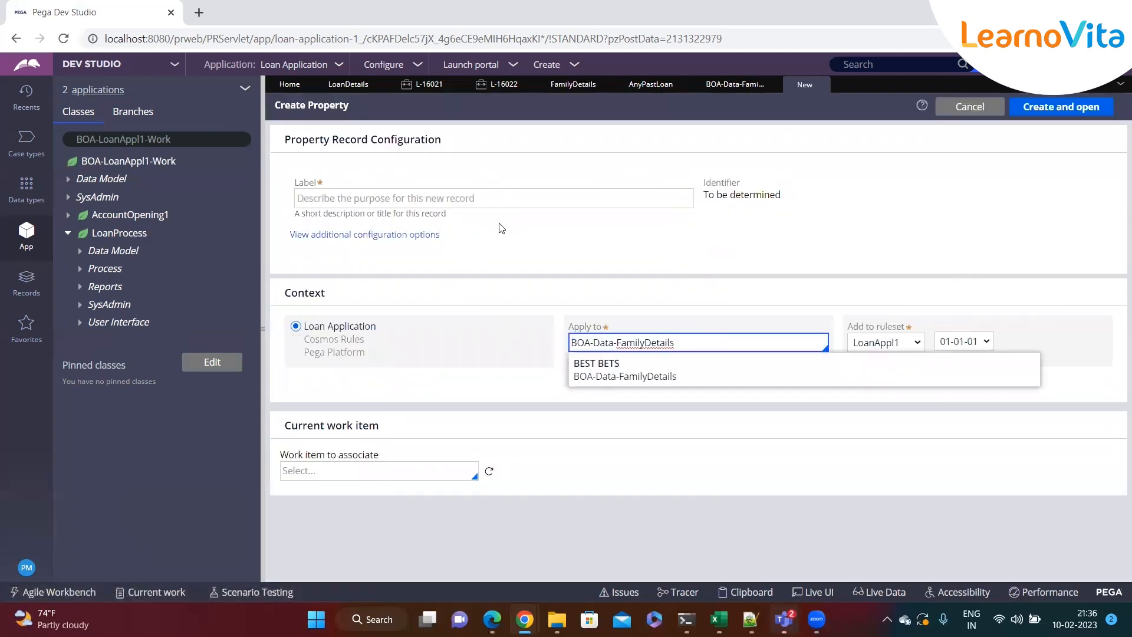
pyautogui.click(510, 200)
pyautogui.write('Name')
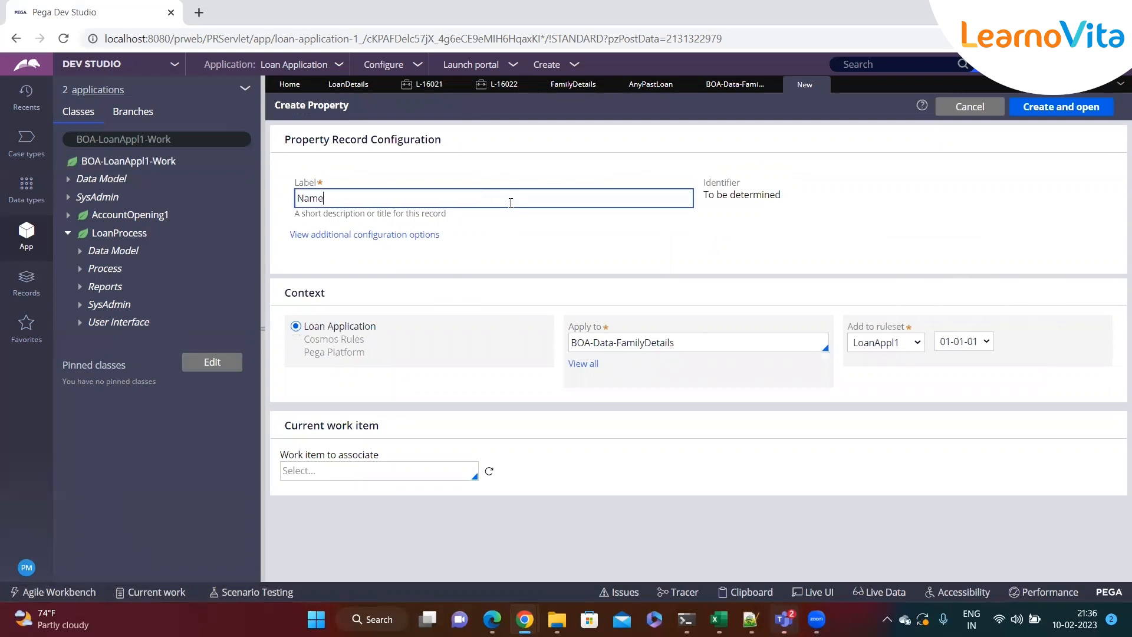
pyautogui.click(1037, 108)
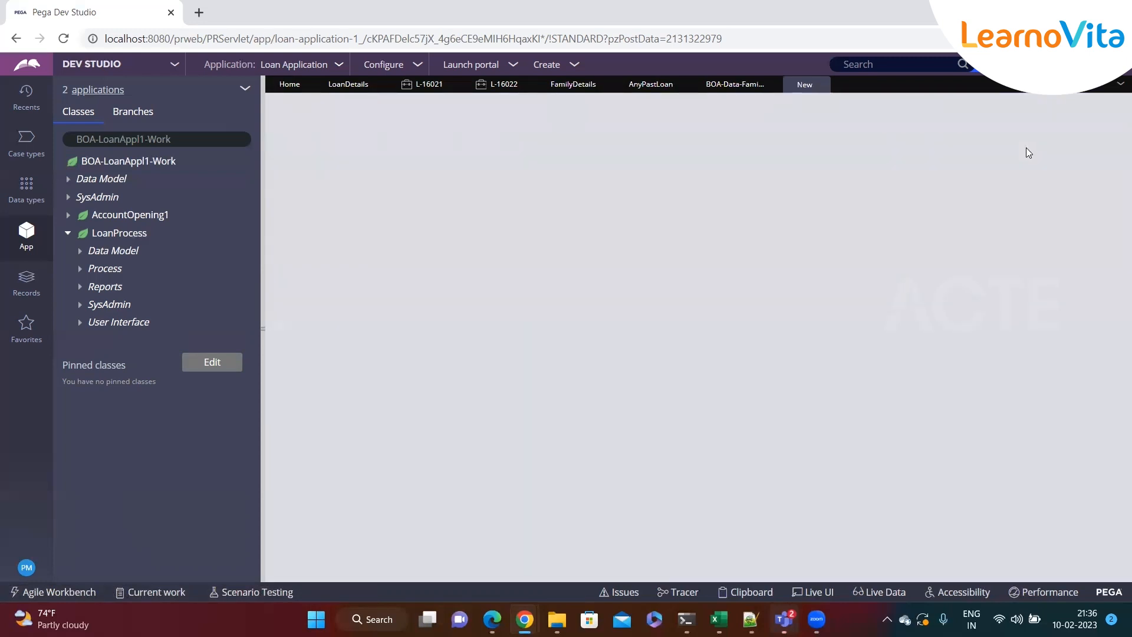
pyautogui.click(1038, 117)
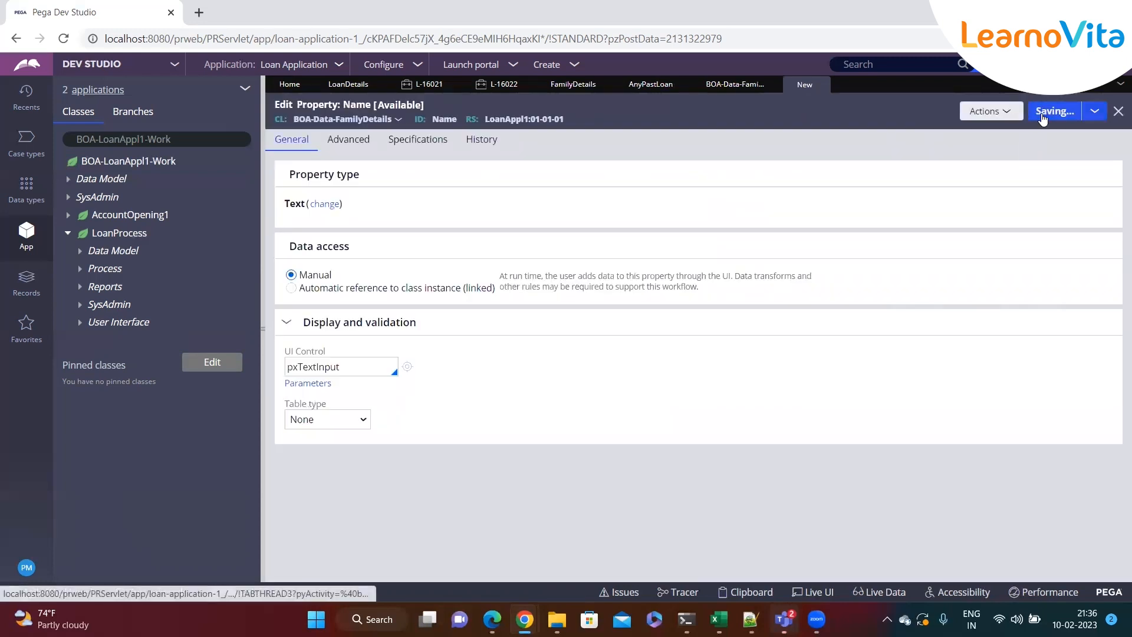
# - Create and save a text property labelled "Age" in the BOA-Data-FamilyDetails class
pyautogui.click(1004, 111)
pyautogui.click(918, 309)
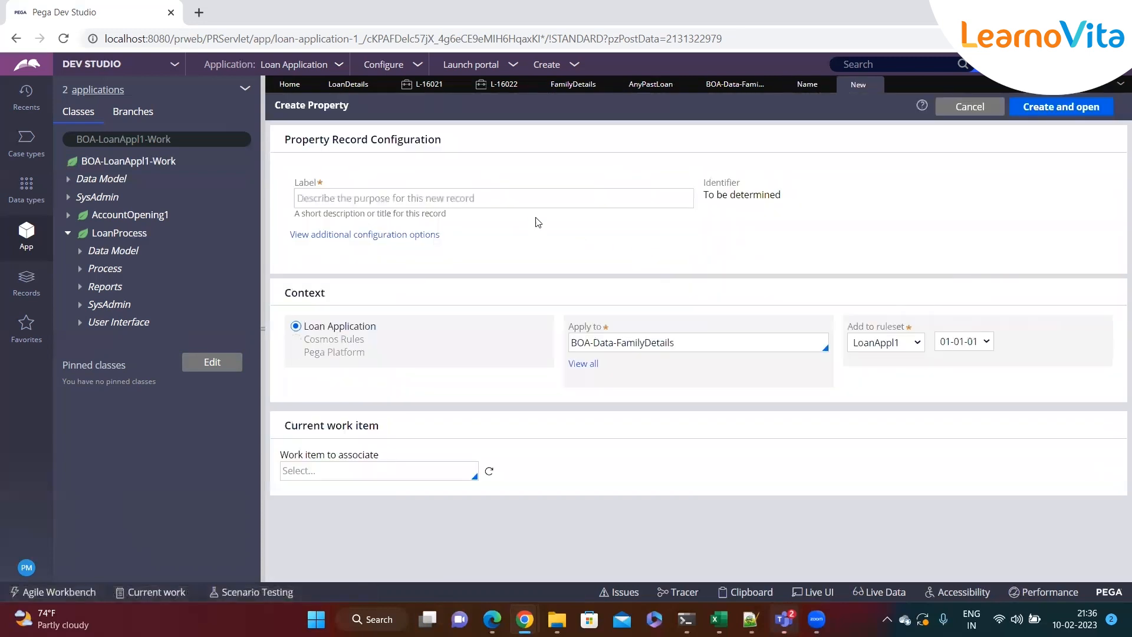
pyautogui.write('Age')
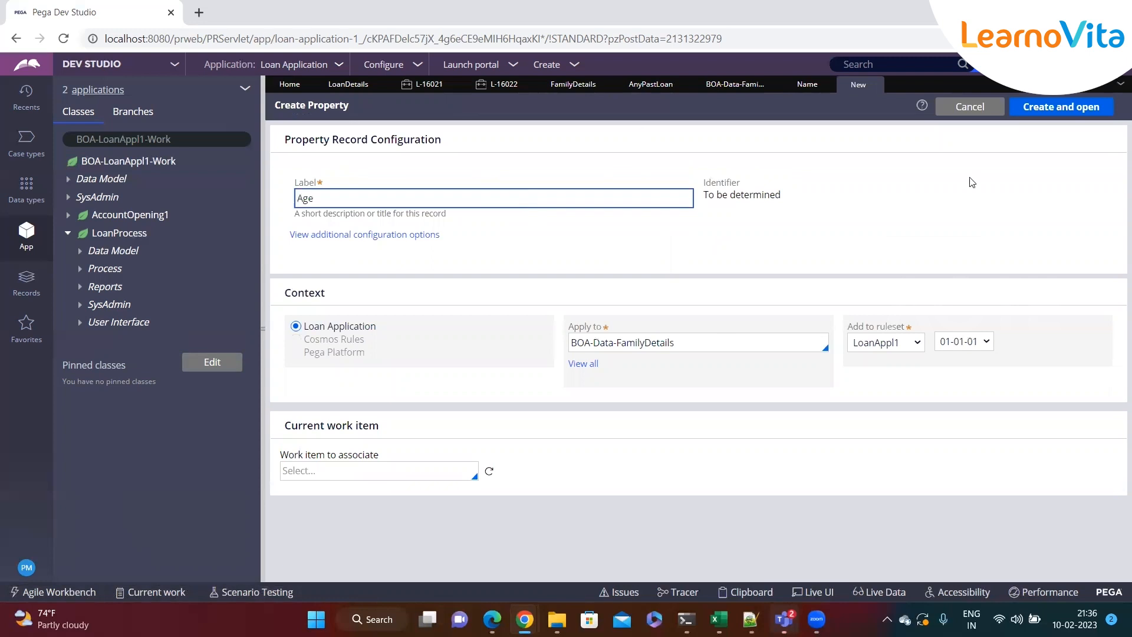
pyautogui.click(1051, 106)
pyautogui.click(1053, 111)
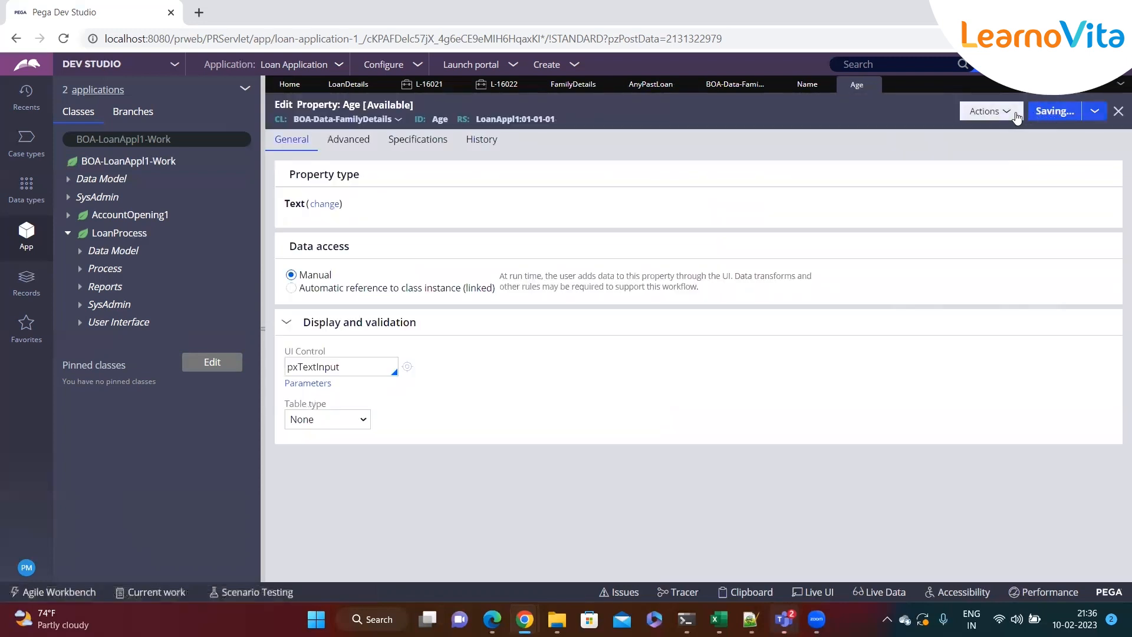
# - Create and save a text property labelled "Relation" in the BOA-Data-FamilyDetails class
pyautogui.click(1015, 114)
pyautogui.click(920, 309)
pyautogui.click(435, 196)
pyautogui.write('Relation')
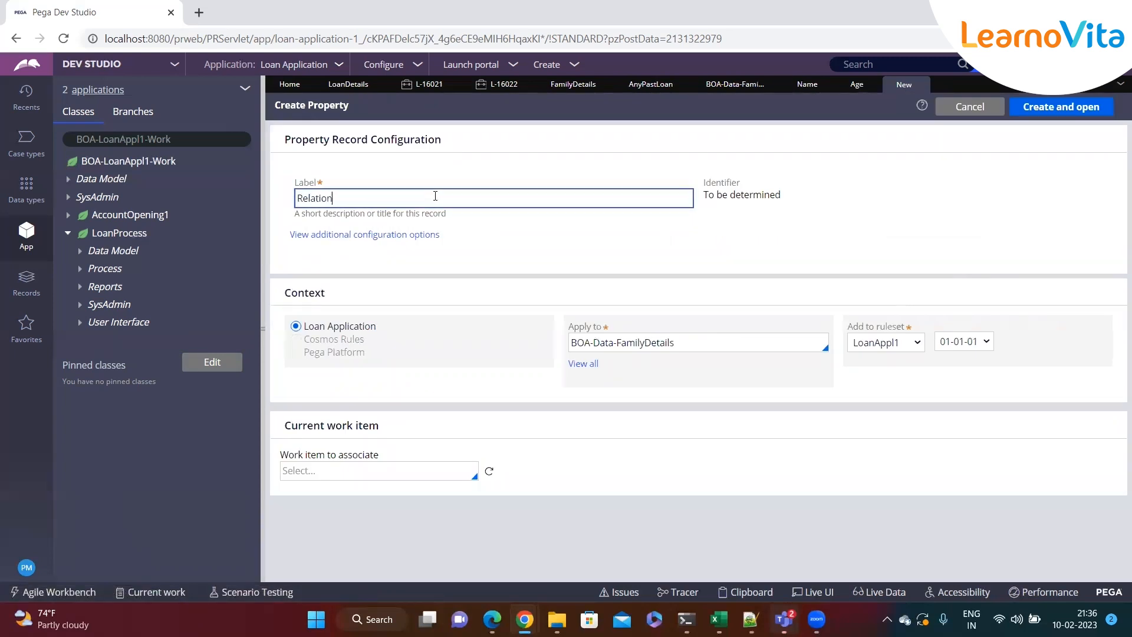
pyautogui.click(1072, 107)
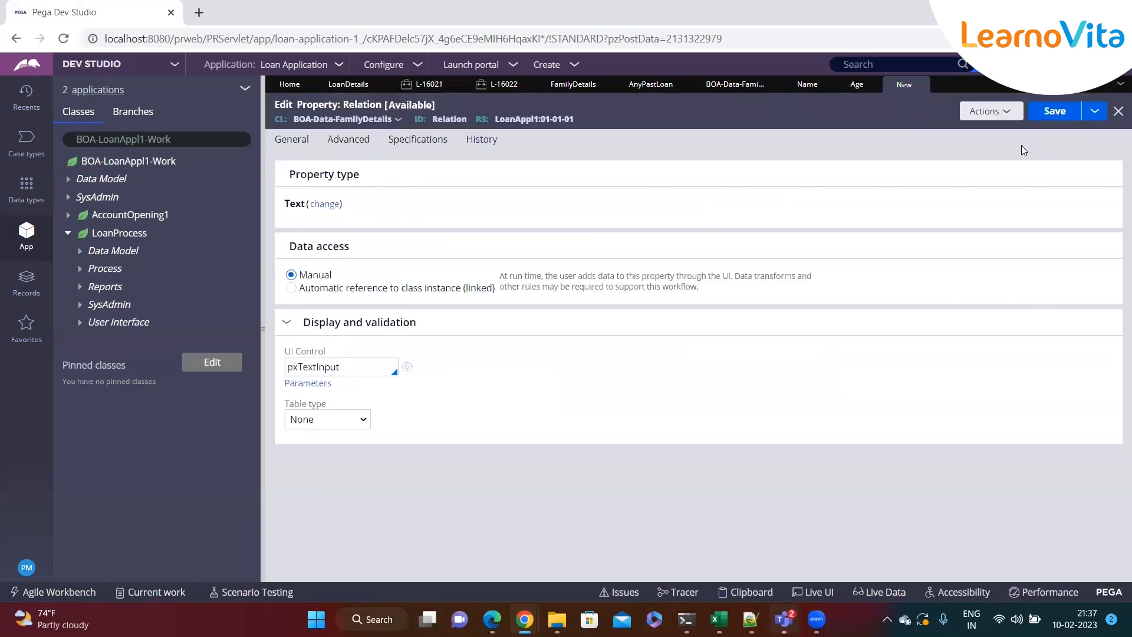
pyautogui.click(1055, 113)
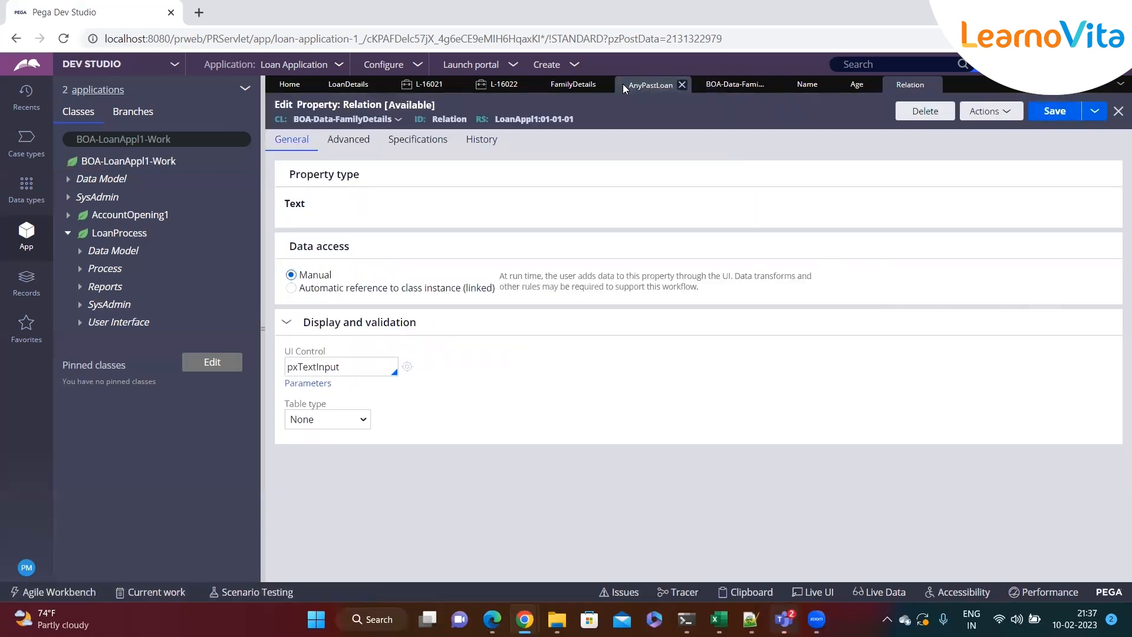
# - Look over the open BOA-Data-FamilyDetails and AnyPastLoan rules, then return to the Family Details property and save it again
pyautogui.click(735, 85)
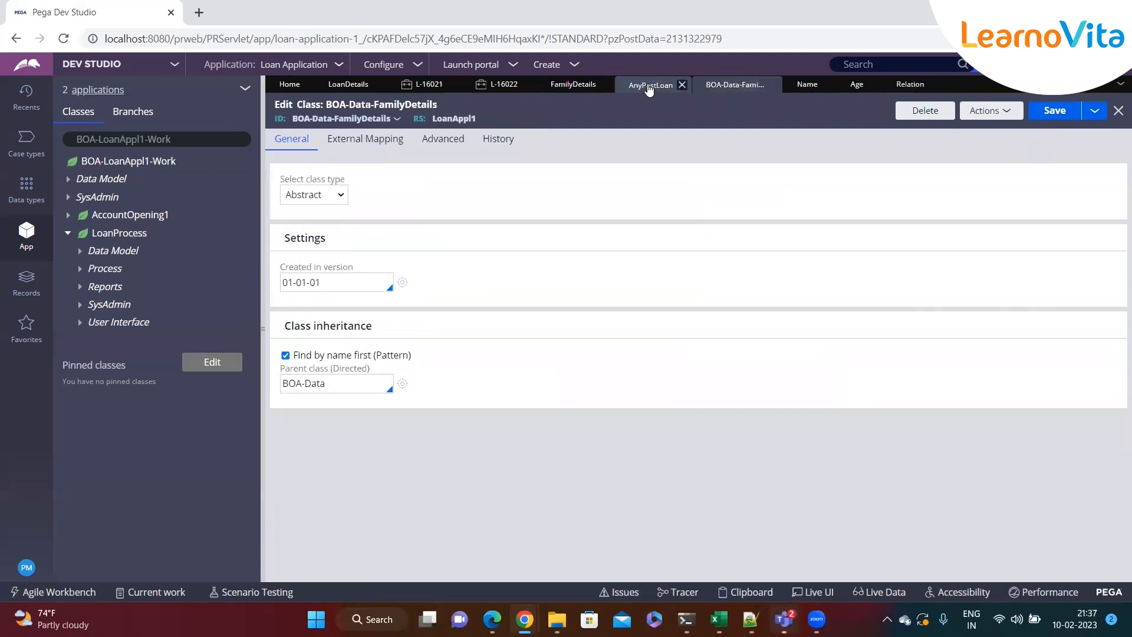
pyautogui.click(649, 87)
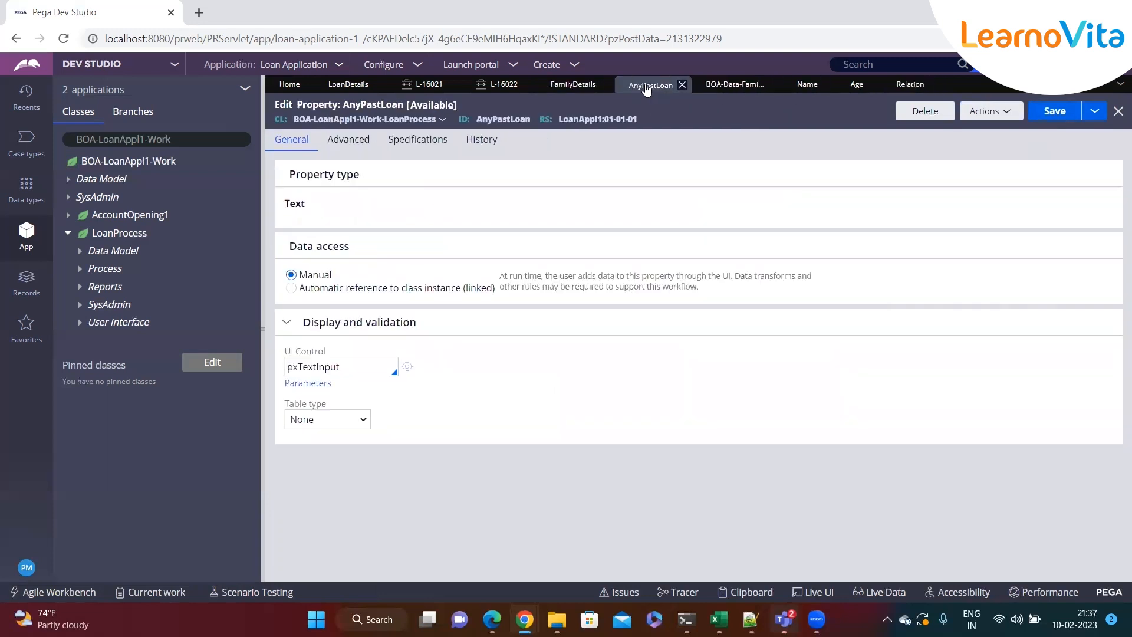
pyautogui.click(574, 85)
pyautogui.click(1059, 116)
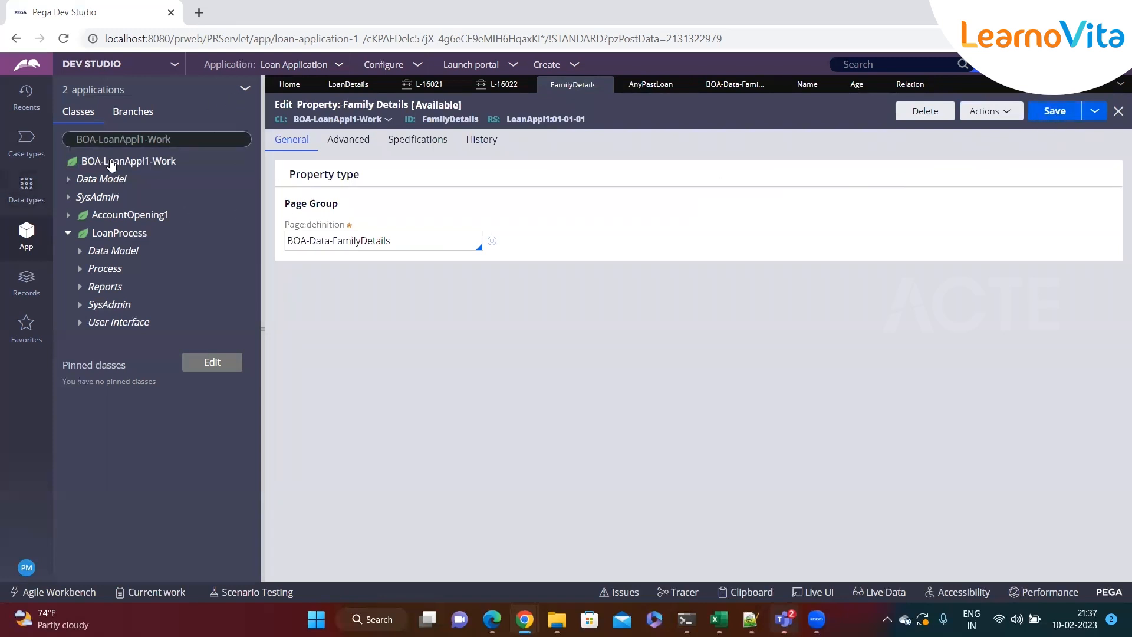
# - Refresh the class tree and expand FamilyDetails under the BOA-LoanAppl1-Work properties to check its embedded properties
pyautogui.click(244, 89)
pyautogui.click(277, 111)
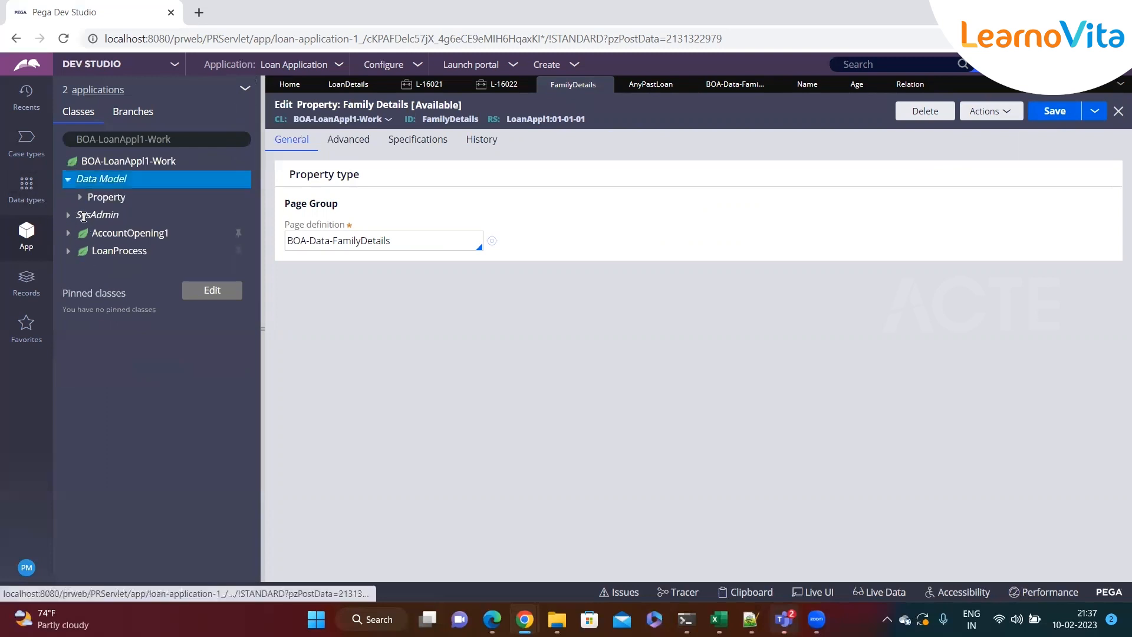
pyautogui.click(80, 197)
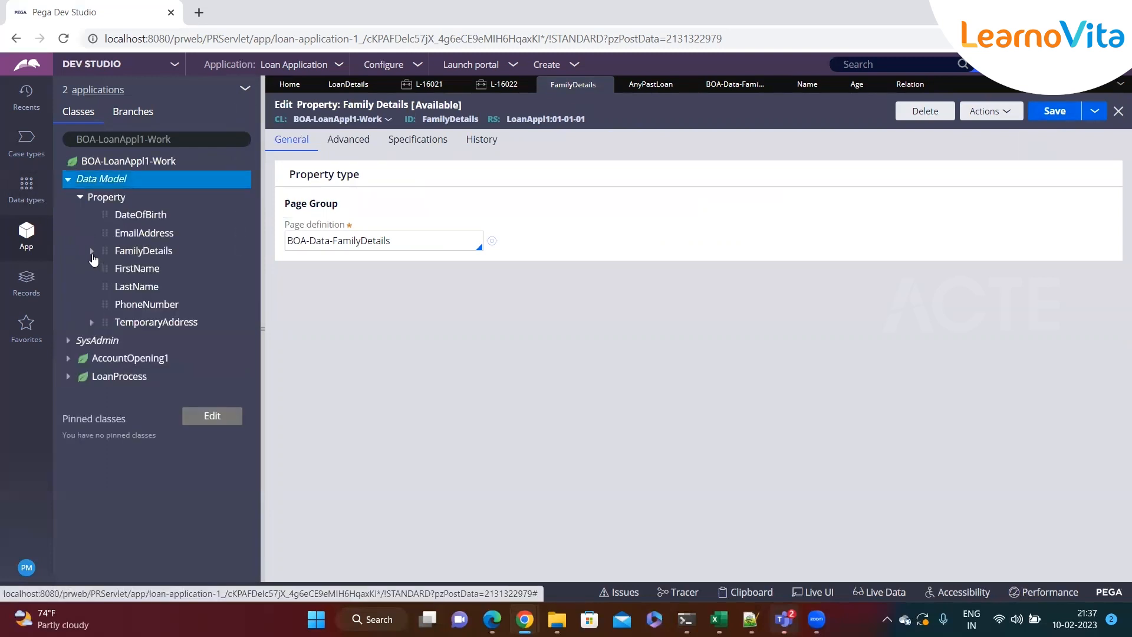
pyautogui.click(92, 253)
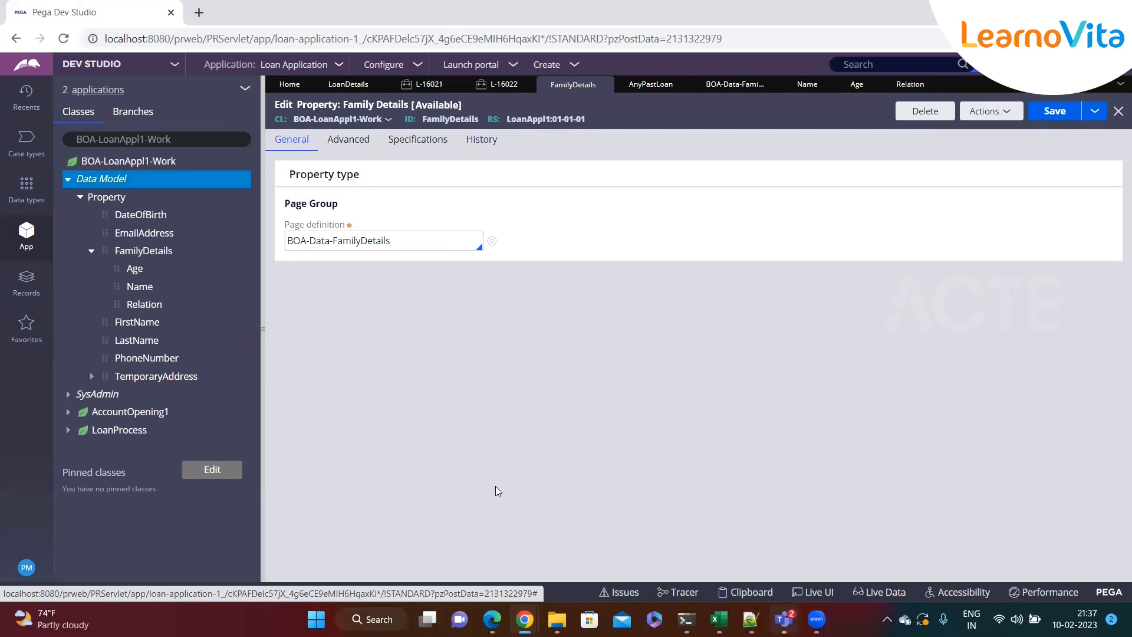
# - Create a new Loan Process case and hide the explorer to give its Personal Details form more room
pyautogui.click(571, 64)
pyautogui.moveTo(615, 79)
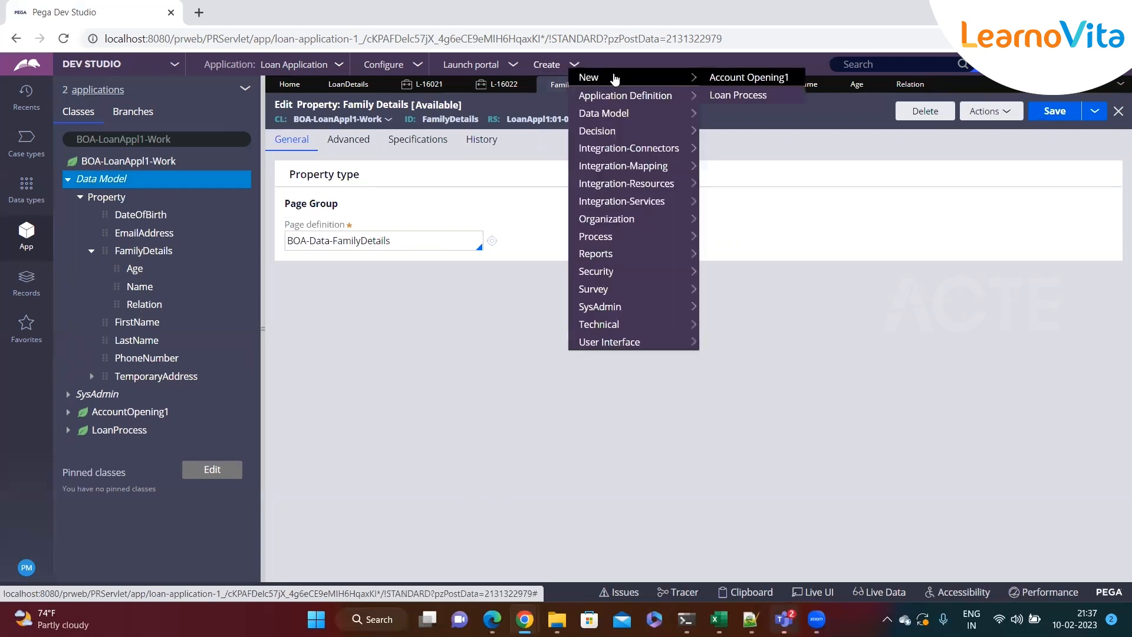
pyautogui.click(715, 96)
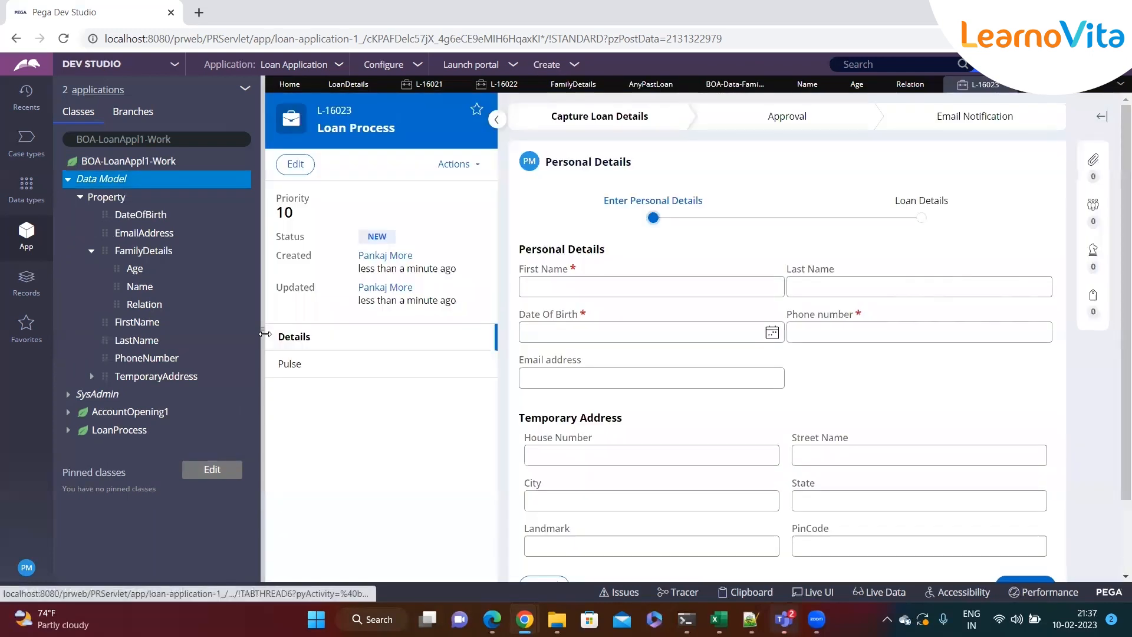
pyautogui.click(263, 331)
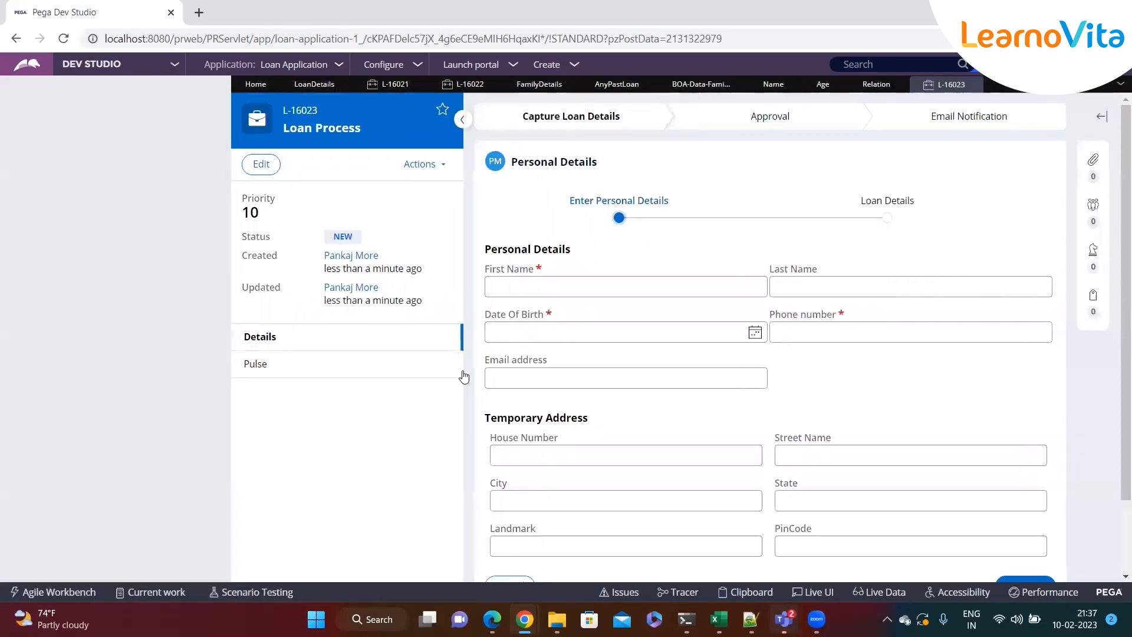
pyautogui.scroll(-2, 731, 425)
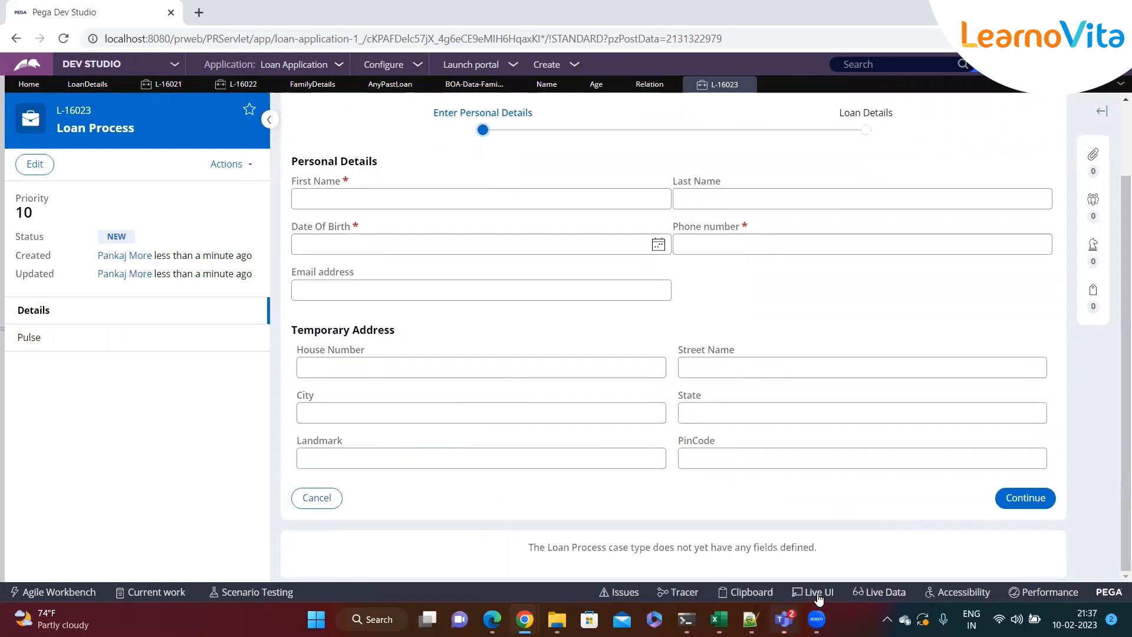
# - Inspect the case form with Live UI and open the PersonalDetails section rule from the Email address field
pyautogui.click(819, 592)
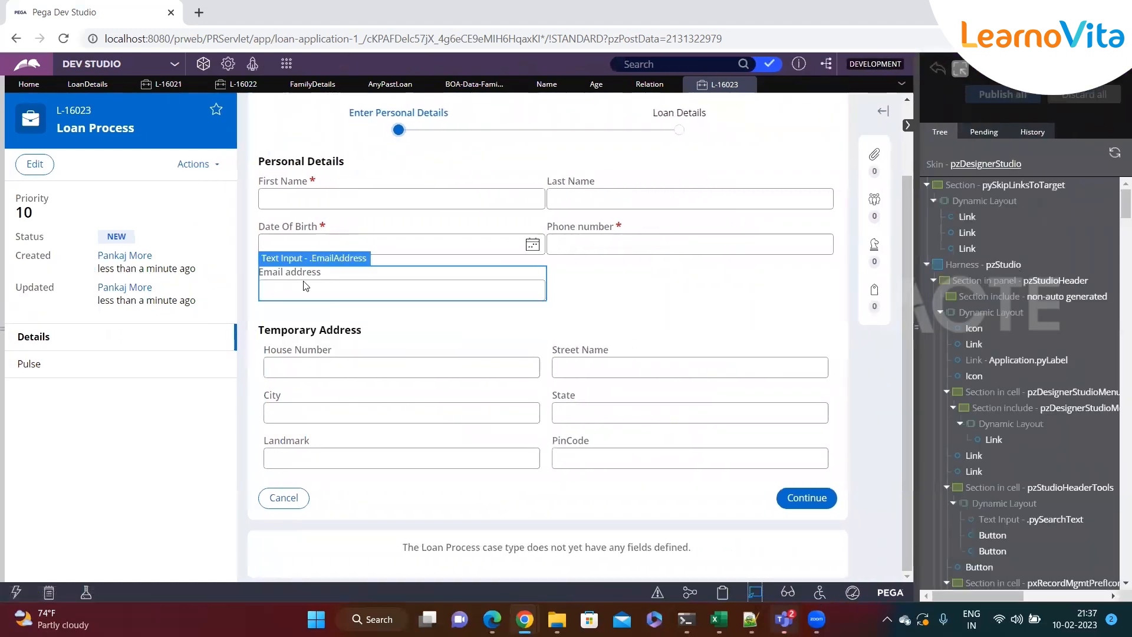
pyautogui.click(305, 286)
pyautogui.click(402, 257)
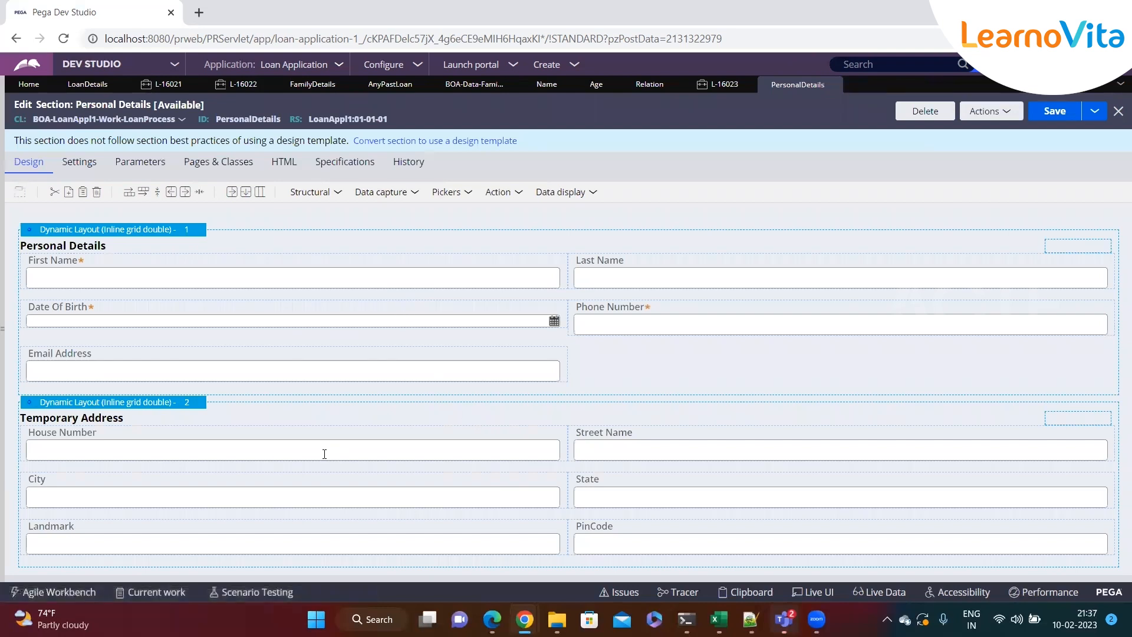
# - Add a table below the Temporary Address layout in the Personal Details section and open its layout properties
pyautogui.click(338, 192)
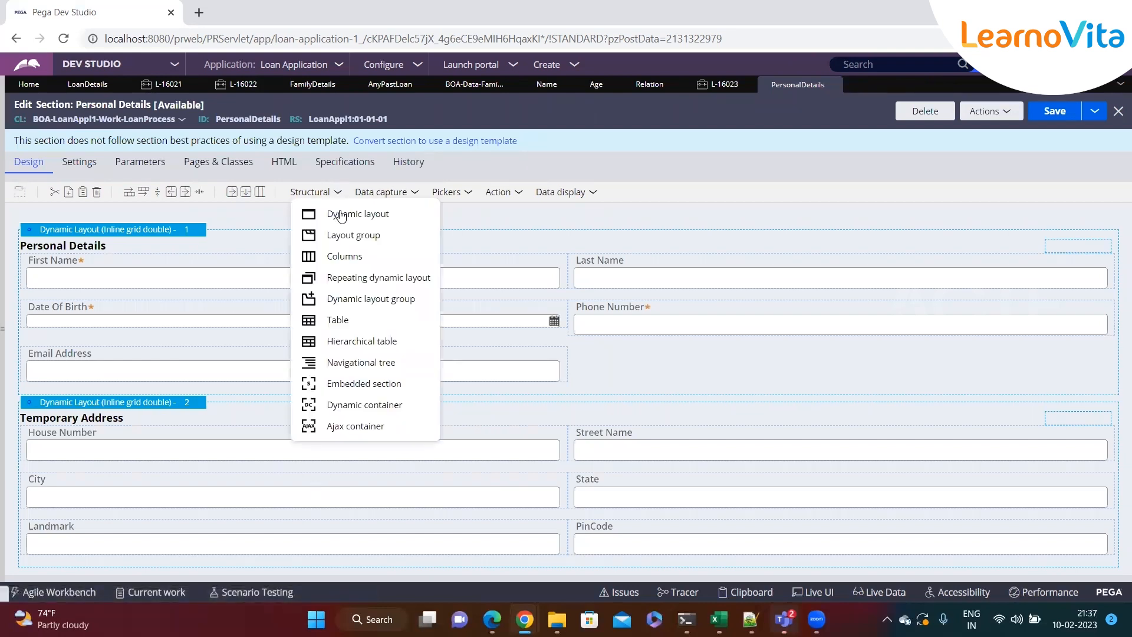
pyautogui.moveTo(338, 330); pyautogui.dragTo(57, 570)
pyautogui.scroll(-3, 405, 483)
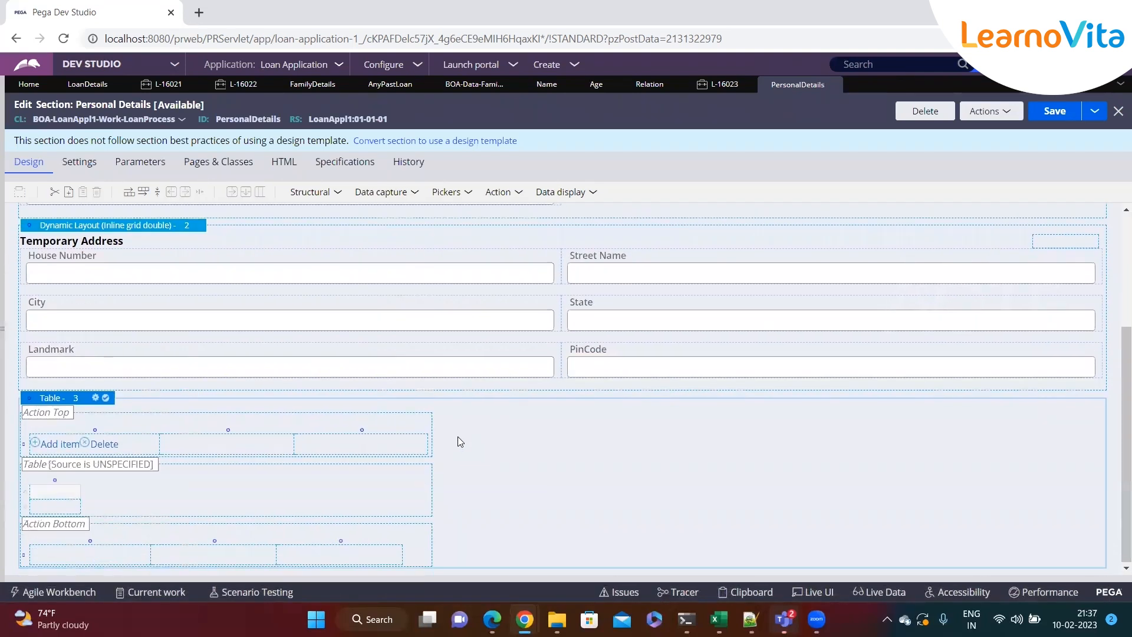
pyautogui.click(95, 397)
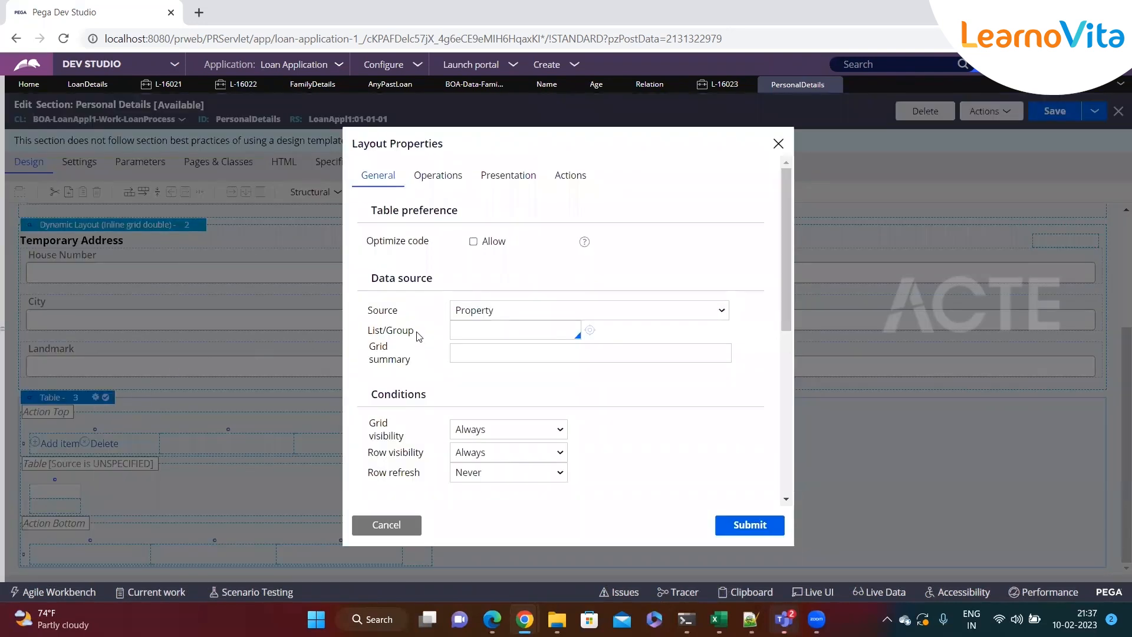
# - Set the table's List/Group data source to the .FamilyDetails property
pyautogui.write('.')
pyautogui.press('Down')
pyautogui.press('Down')
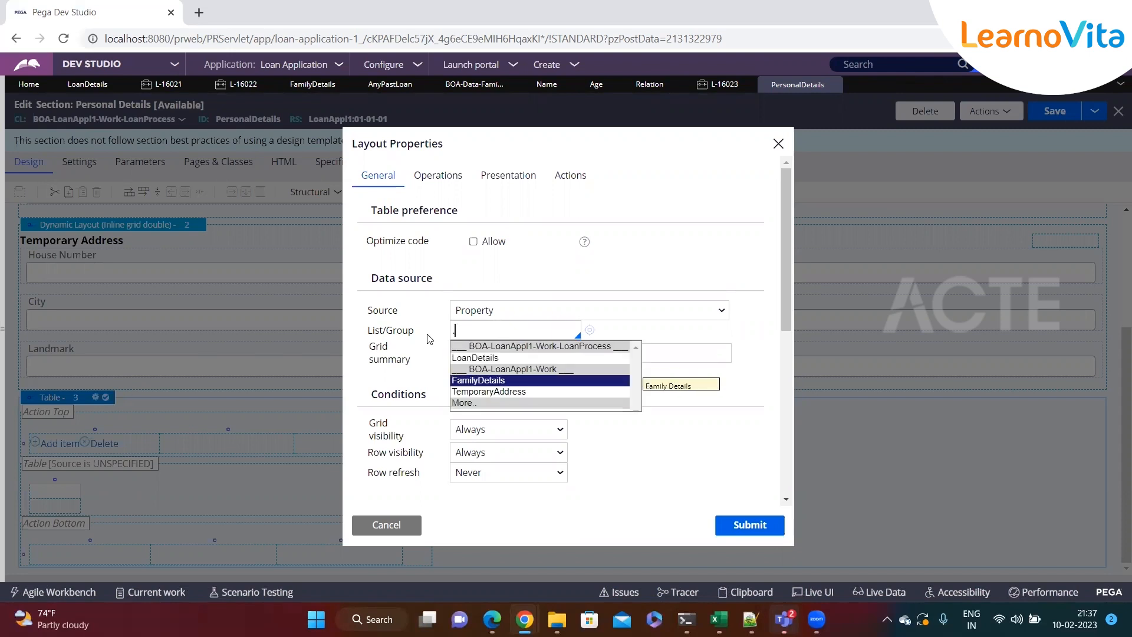
pyautogui.press('Return')
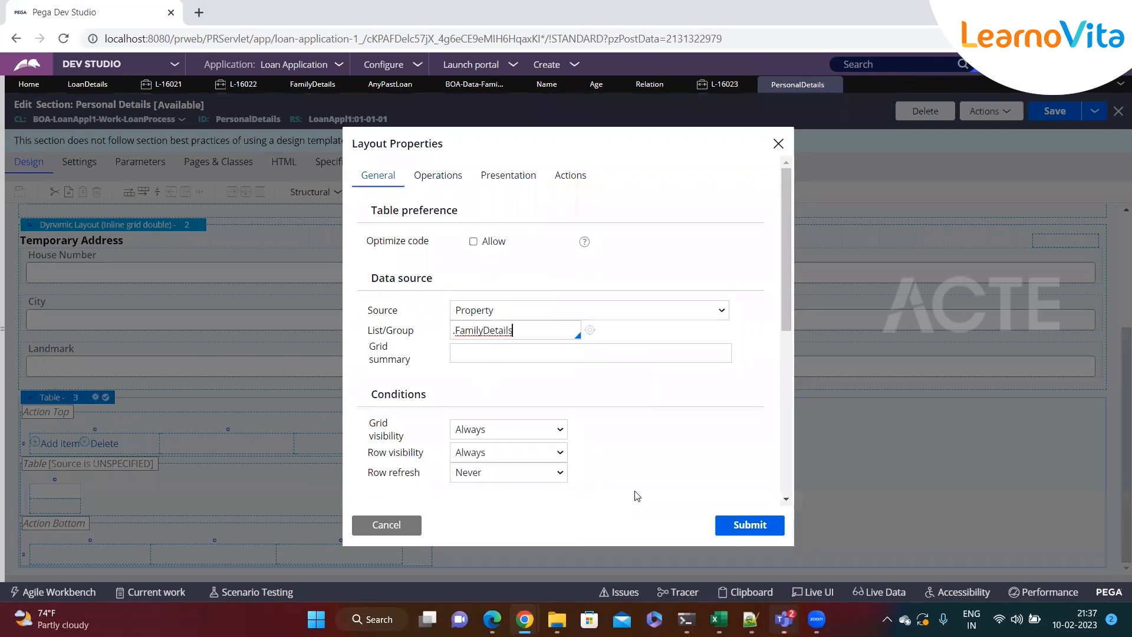
# - Display the table's container header and title, set the title text to Family Details, and submit the layout properties
pyautogui.click(457, 180)
pyautogui.click(505, 180)
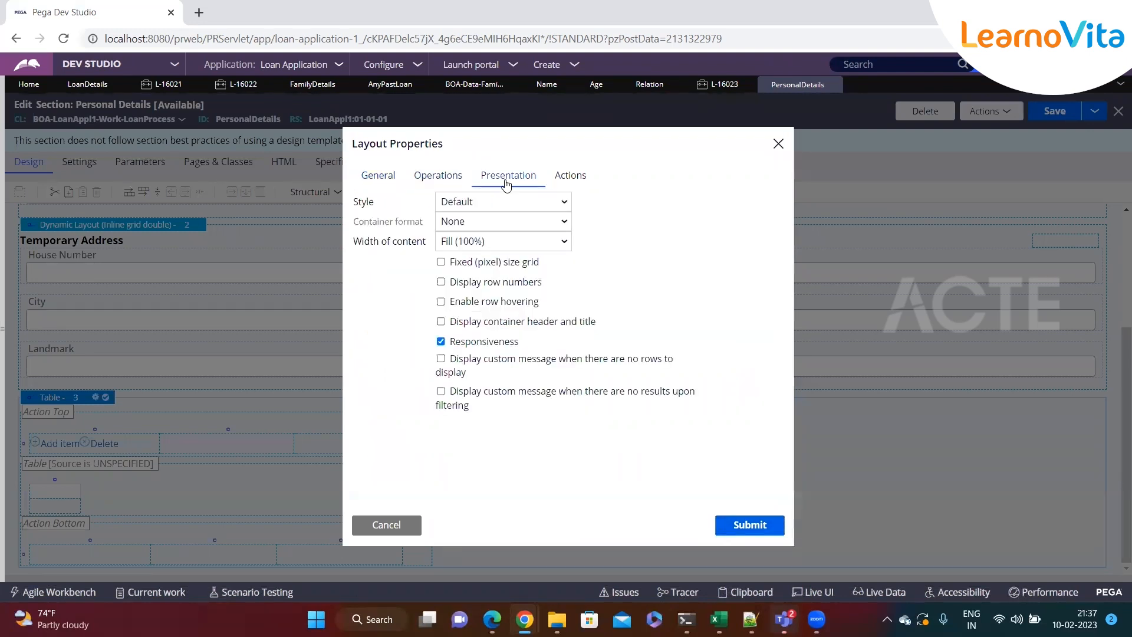
pyautogui.click(441, 321)
pyautogui.click(607, 440)
pyautogui.doubleClick(607, 438)
pyautogui.write('Family Details')
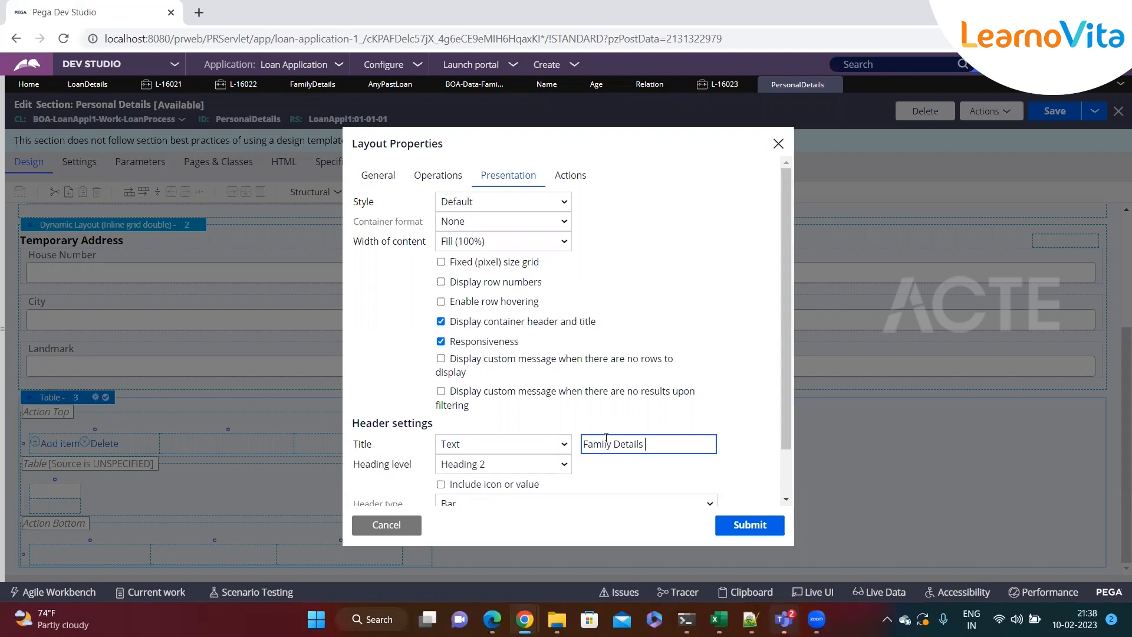
pyautogui.click(765, 534)
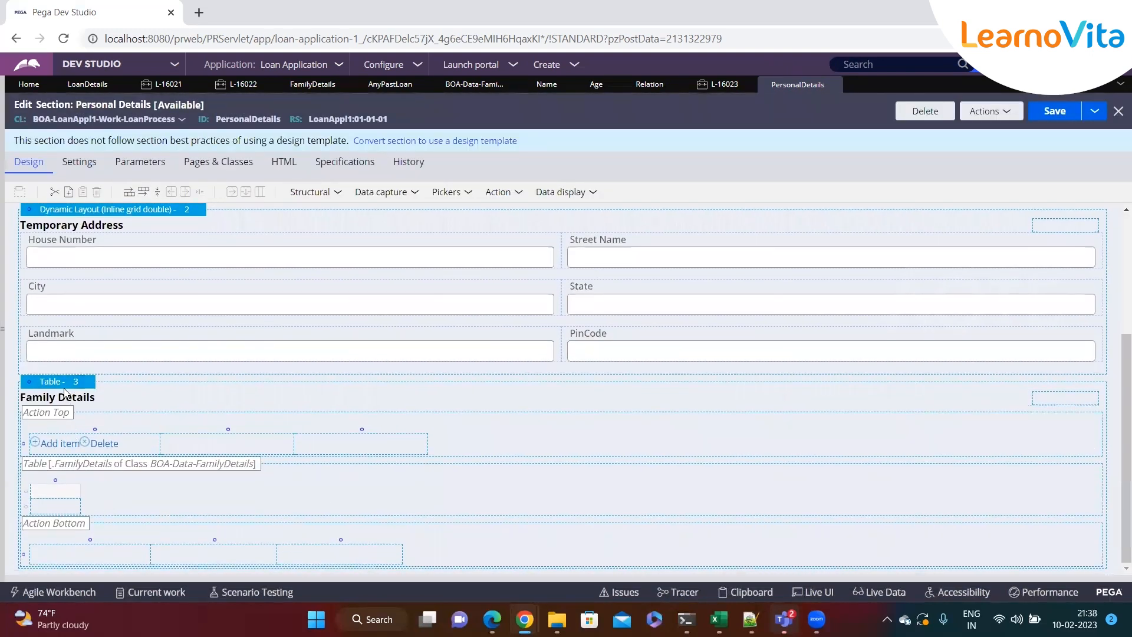
# - Enable row number display in the Family Details table's presentation settings
pyautogui.click(95, 382)
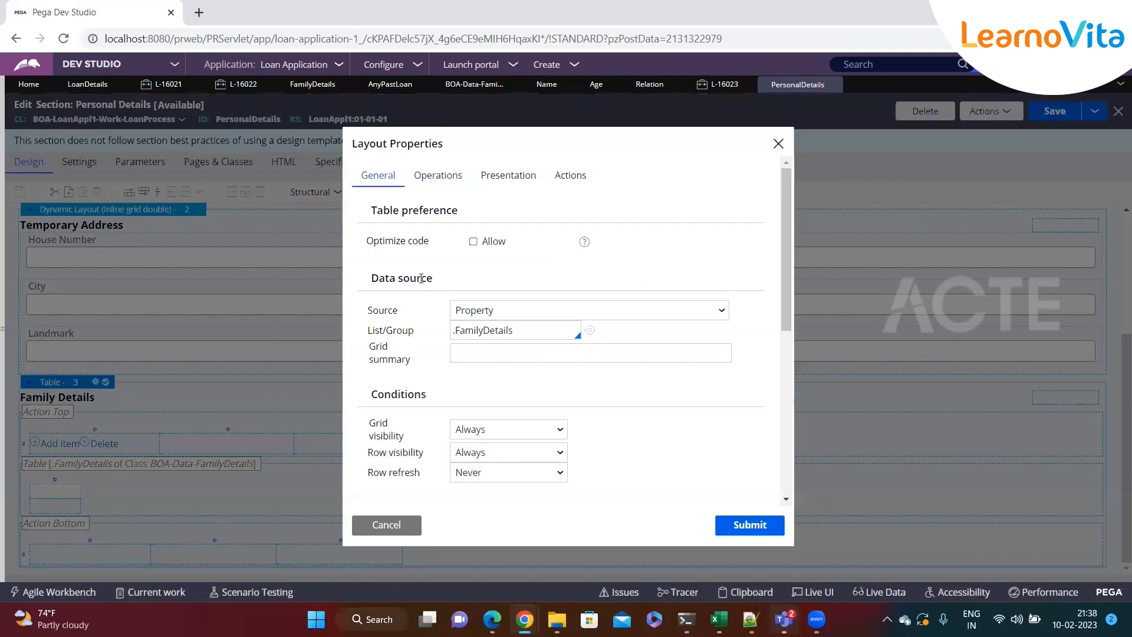
pyautogui.click(501, 175)
pyautogui.click(441, 282)
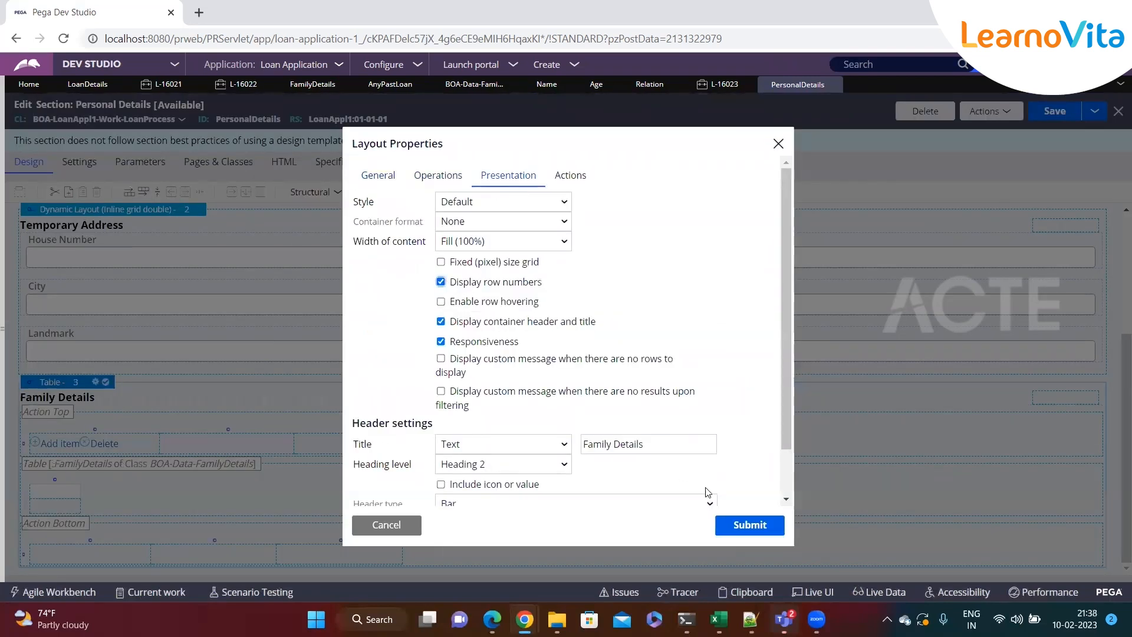
pyautogui.click(743, 526)
# - Add a text input to the table's first column and bind it to the .Name property
pyautogui.click(66, 506)
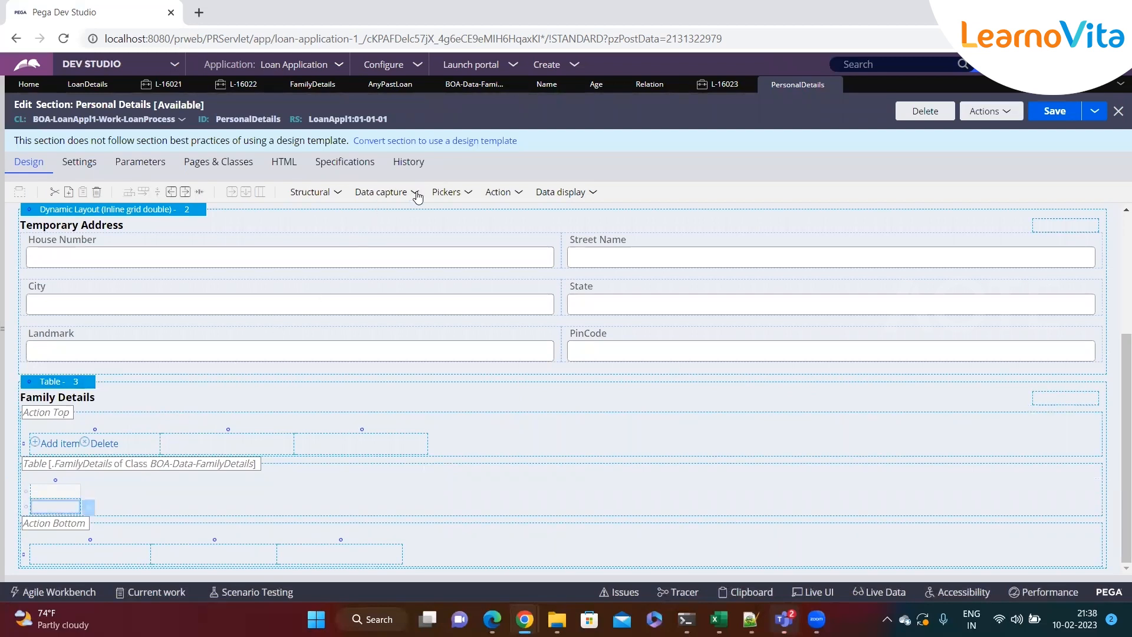
pyautogui.click(446, 192)
pyautogui.moveTo(450, 212); pyautogui.dragTo(59, 506)
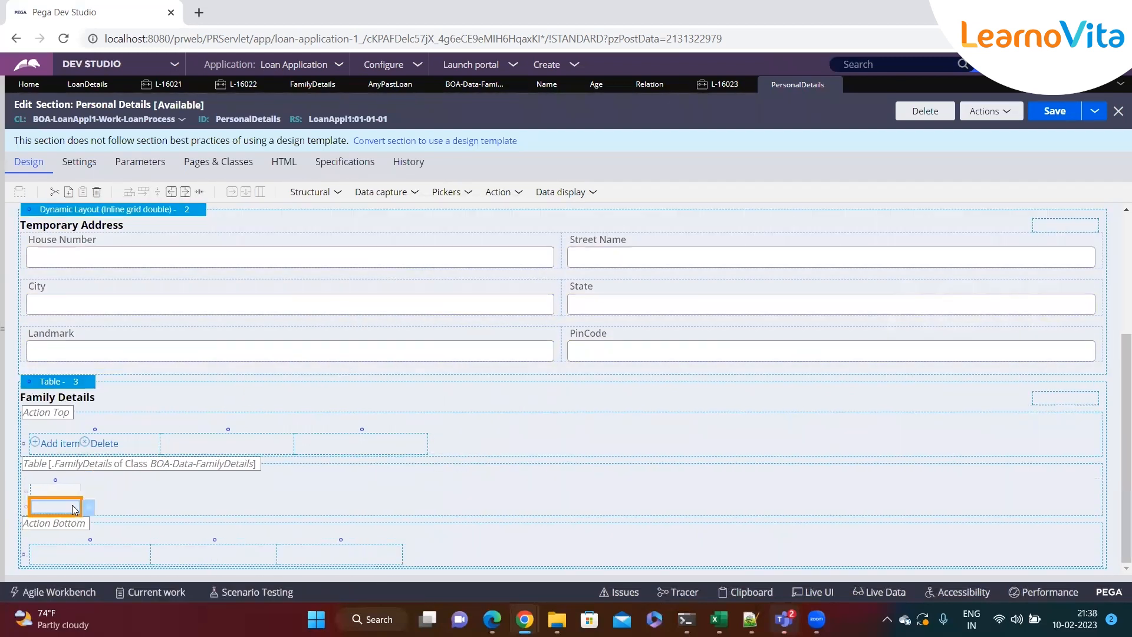
pyautogui.click(159, 507)
pyautogui.click(448, 226)
pyautogui.write('.Name')
pyautogui.press('Return')
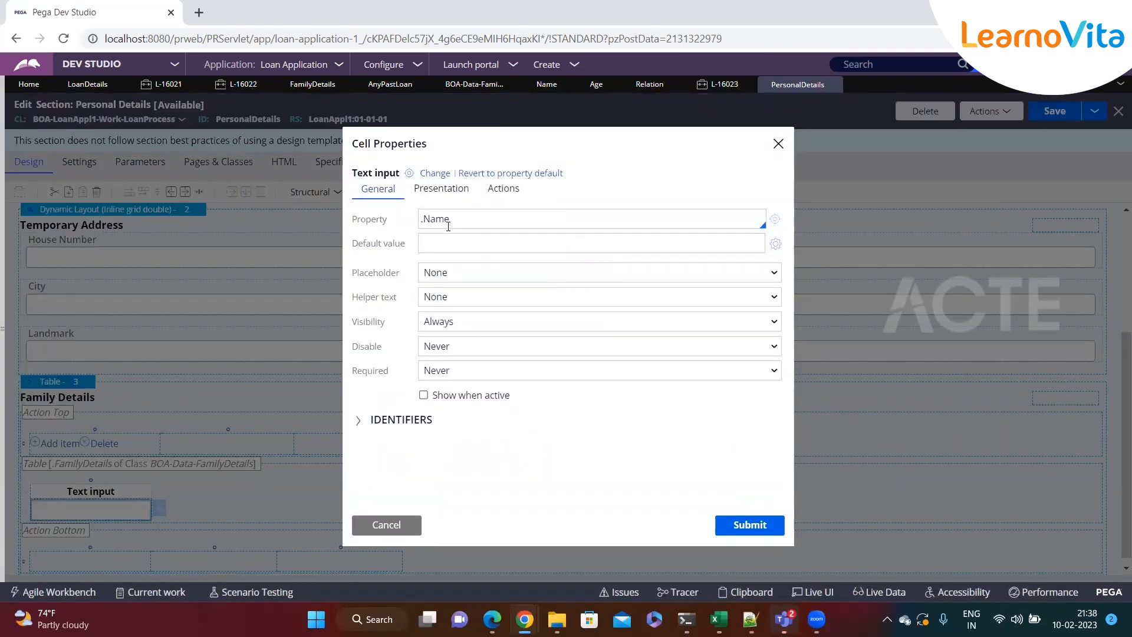
pyautogui.click(744, 524)
# - Rename the first column header of the Family Details table to Name
pyautogui.click(68, 491)
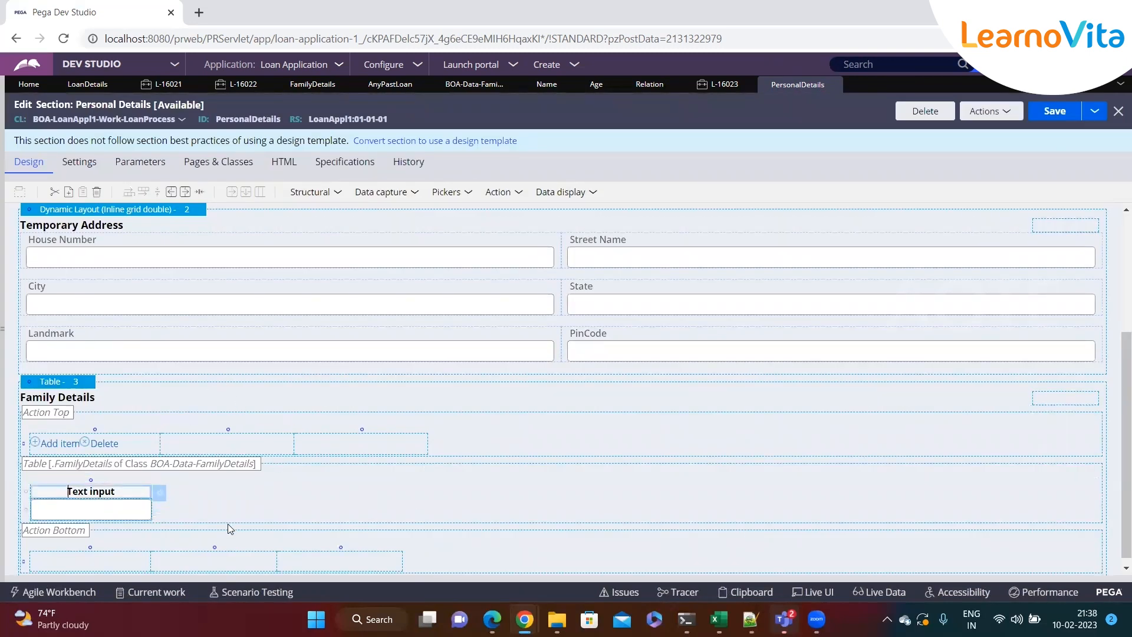
pyautogui.press('Delete')
pyautogui.press('Delete')
pyautogui.press('BackSpace')
pyautogui.press('BackSpace')
pyautogui.press('BackSpace')
pyautogui.press('BackSpace')
pyautogui.press('BackSpace')
pyautogui.write('Name')
# - Insert a column after Name and give it a text input bound to the .Age property
pyautogui.click(184, 194)
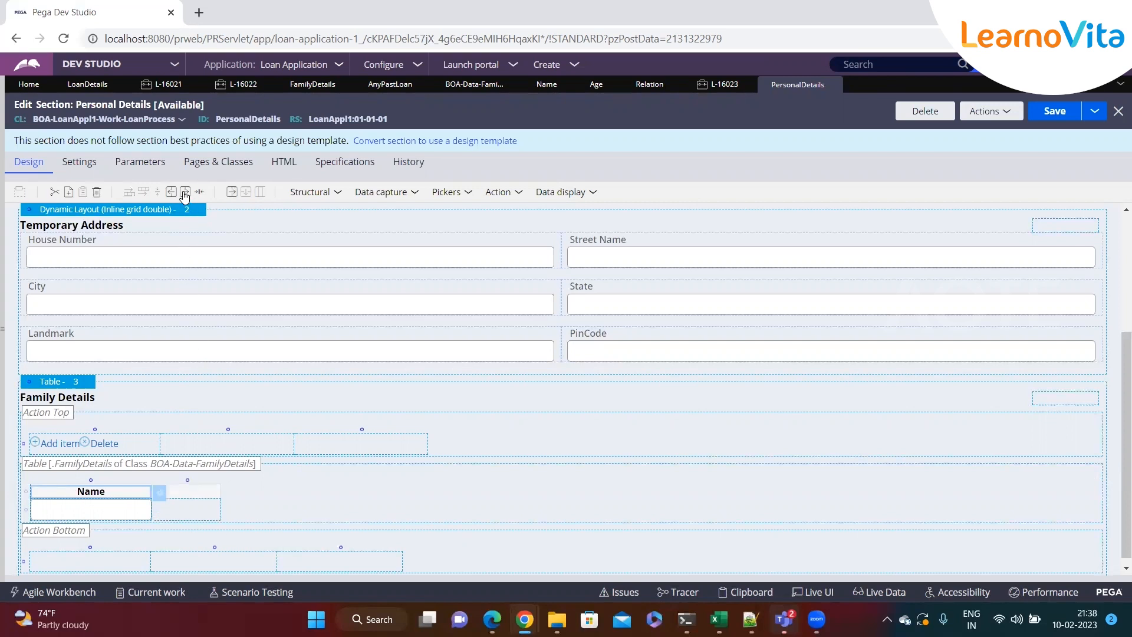
pyautogui.click(177, 512)
pyautogui.click(407, 192)
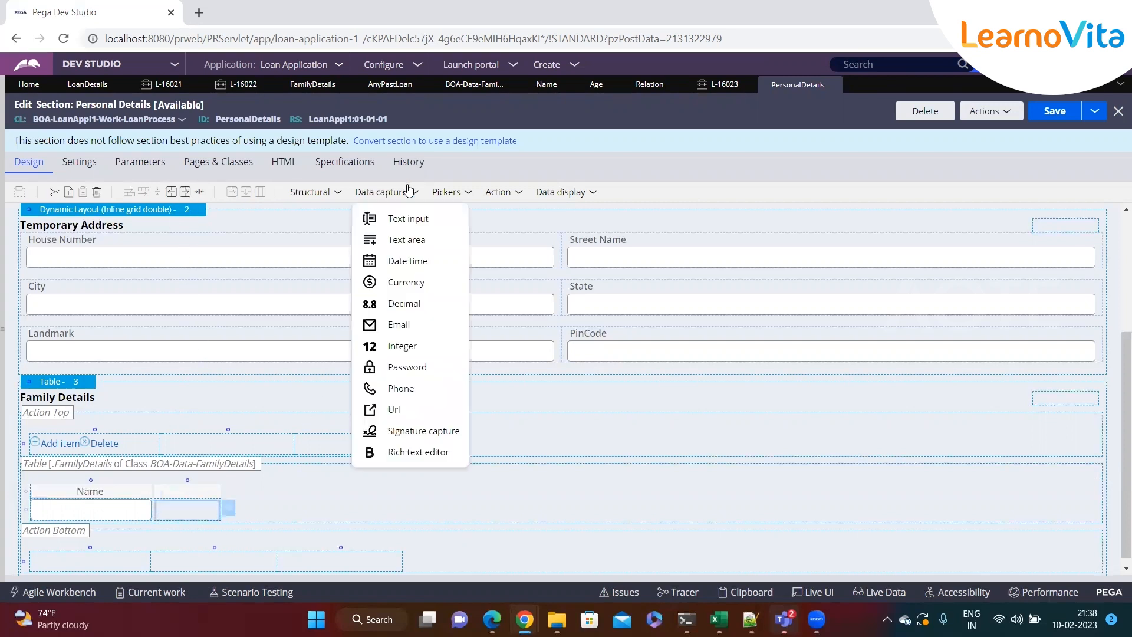
pyautogui.moveTo(383, 282); pyautogui.dragTo(203, 519)
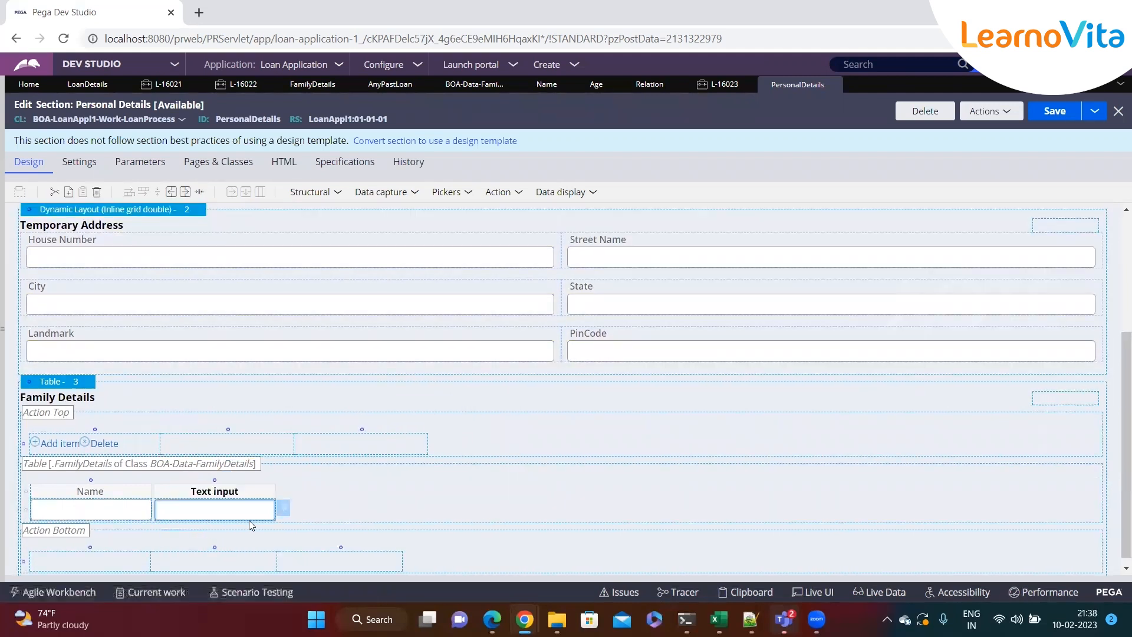
pyautogui.click(283, 510)
pyautogui.click(425, 219)
pyautogui.press('Down')
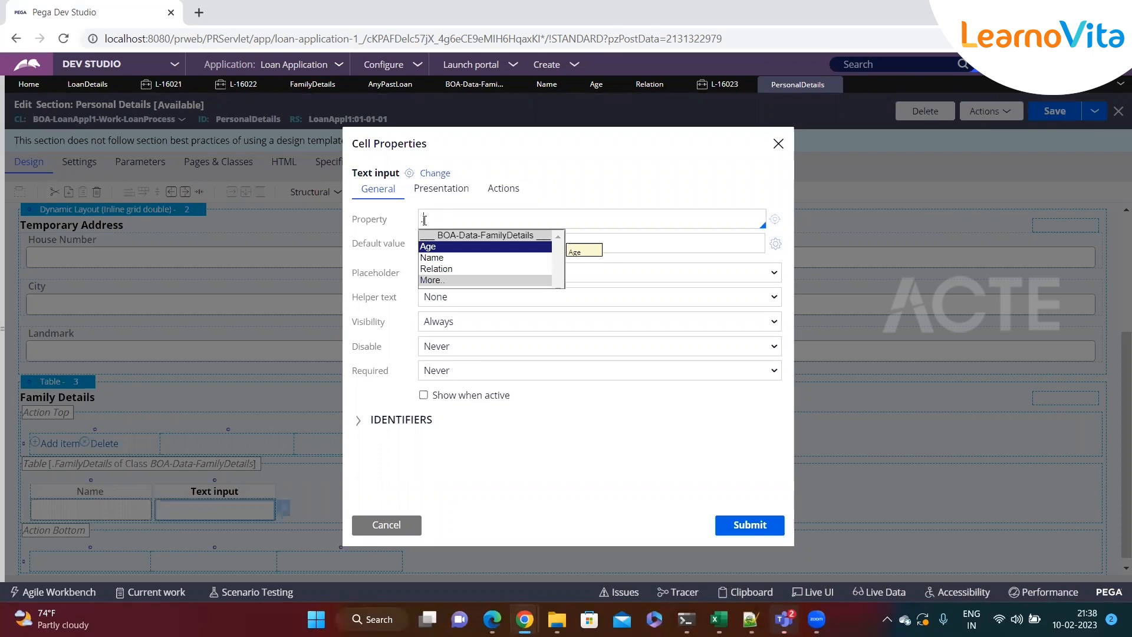
pyautogui.press('Return')
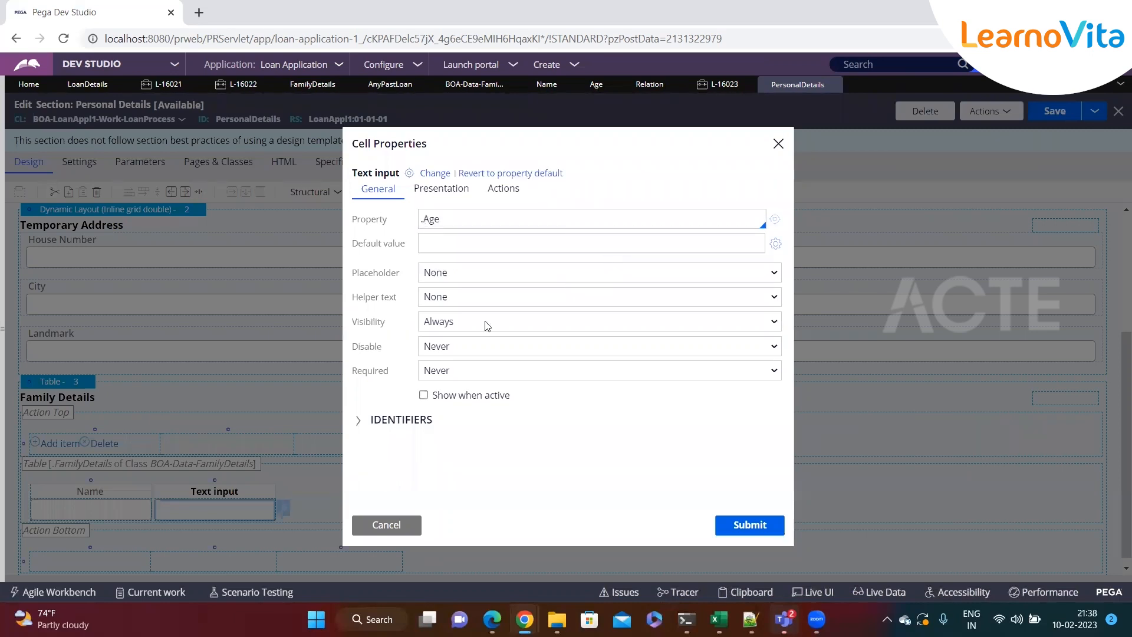
pyautogui.click(729, 533)
# - Rename the second column header of the Family Details table to Age
pyautogui.click(183, 490)
pyautogui.press('BackSpace')
pyautogui.press('BackSpace')
pyautogui.press('BackSpace')
pyautogui.press('BackSpace')
pyautogui.press('BackSpace')
pyautogui.press('BackSpace')
pyautogui.press('BackSpace')
pyautogui.press('BackSpace')
pyautogui.press('BackSpace')
pyautogui.press('BackSpace')
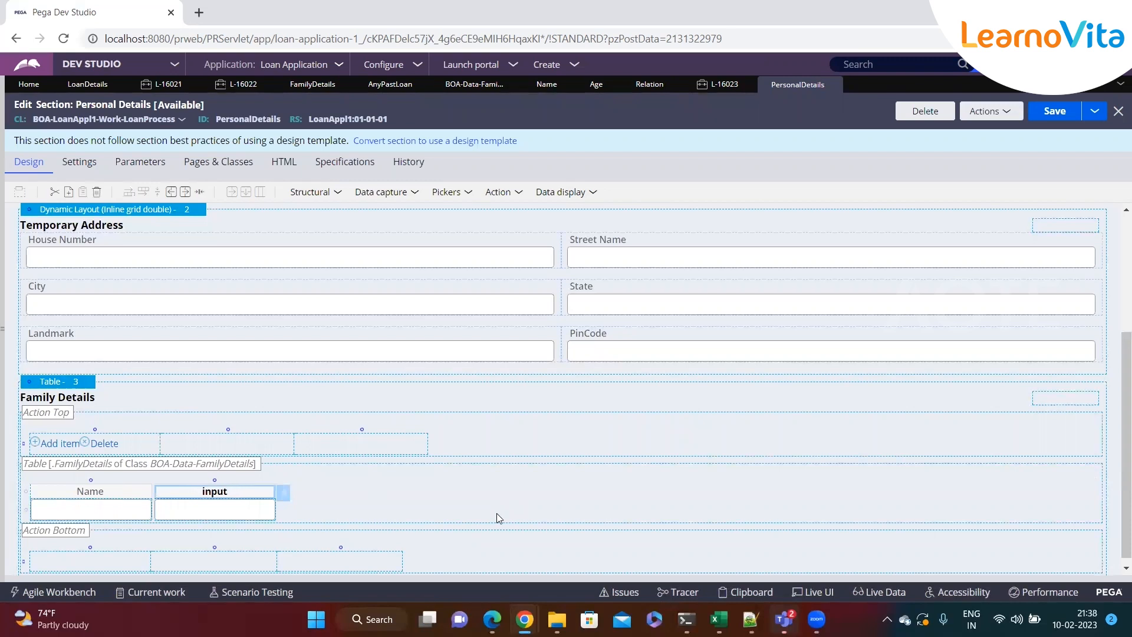
pyautogui.write('Age')
# - Add a third column titled Relation with a text input bound to .Relation, and save the section
pyautogui.click(185, 192)
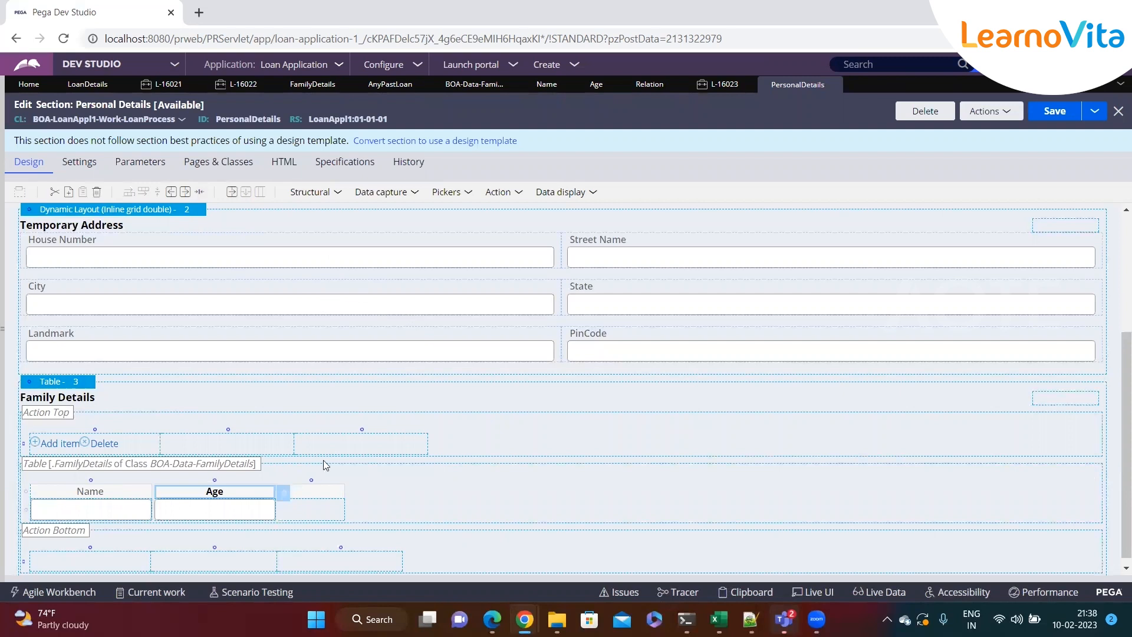
pyautogui.click(405, 195)
pyautogui.moveTo(384, 214); pyautogui.dragTo(385, 518)
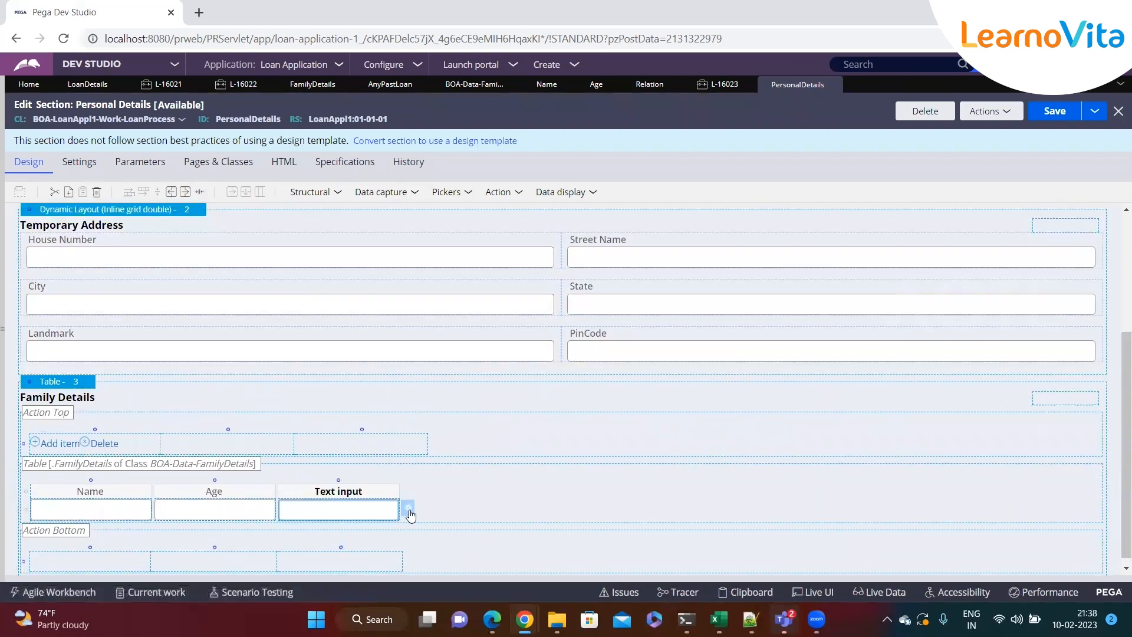
pyautogui.click(407, 508)
pyautogui.write('.rel')
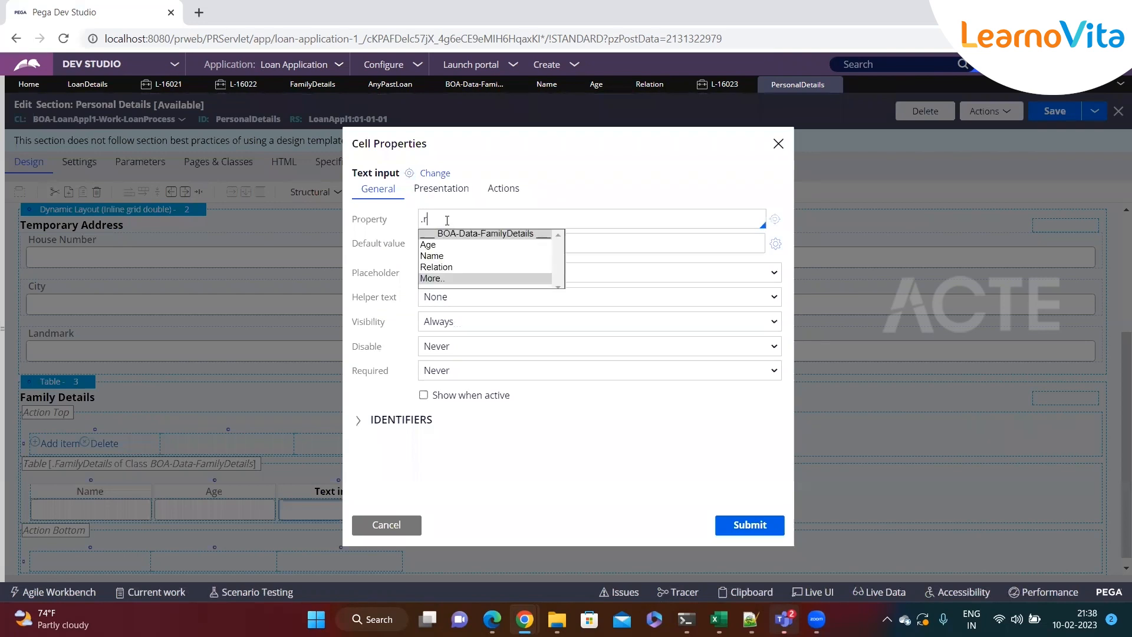
pyautogui.click(492, 265)
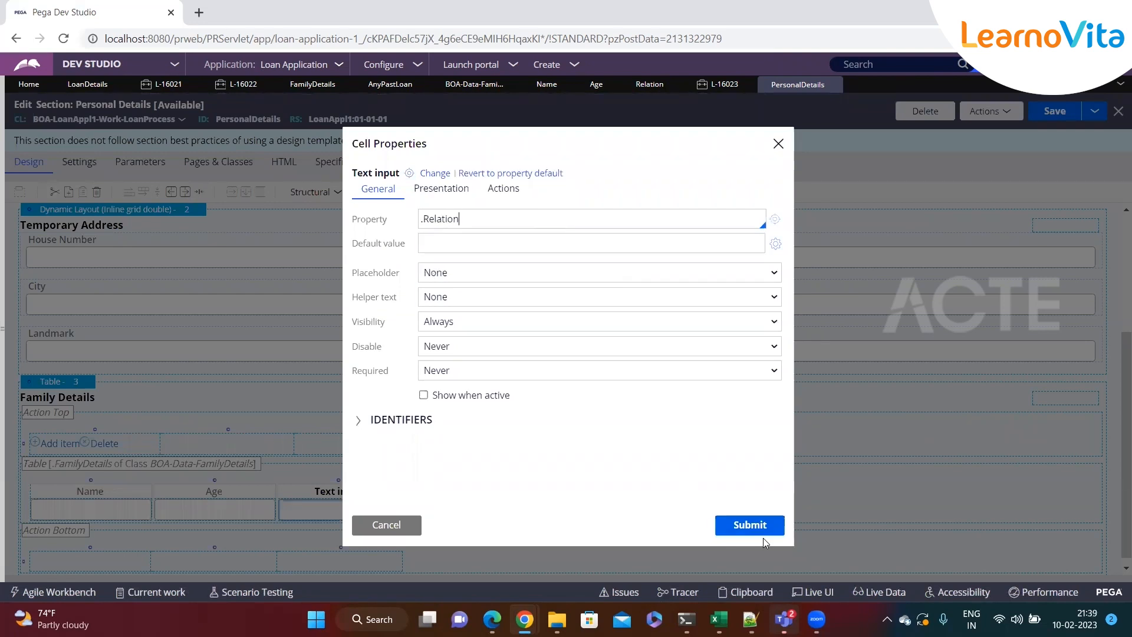
pyautogui.click(750, 525)
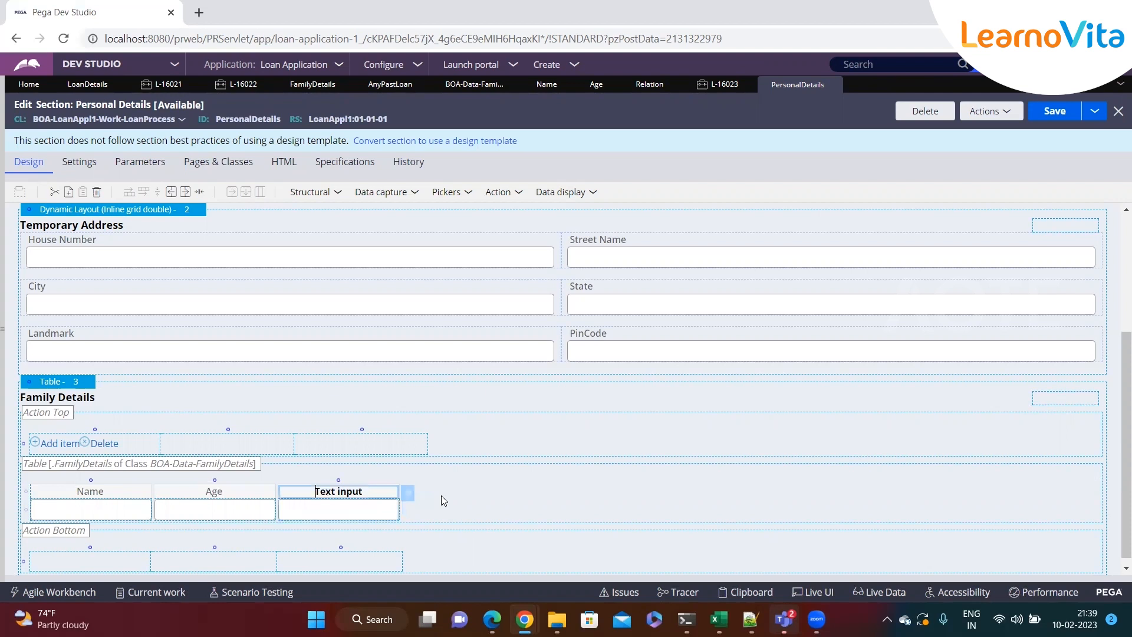
pyautogui.write('Relation')
pyautogui.hotkey('ctrl', 's')
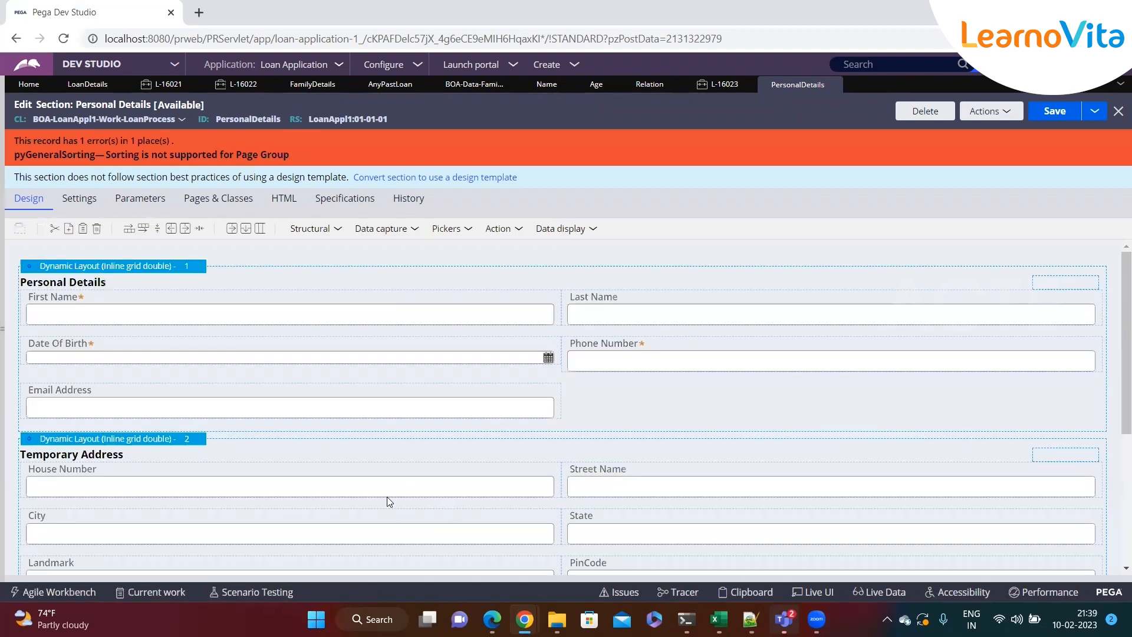
# - Disable column sorting in the Family Details table's operations and save the section
pyautogui.scroll(-4, 387, 497)
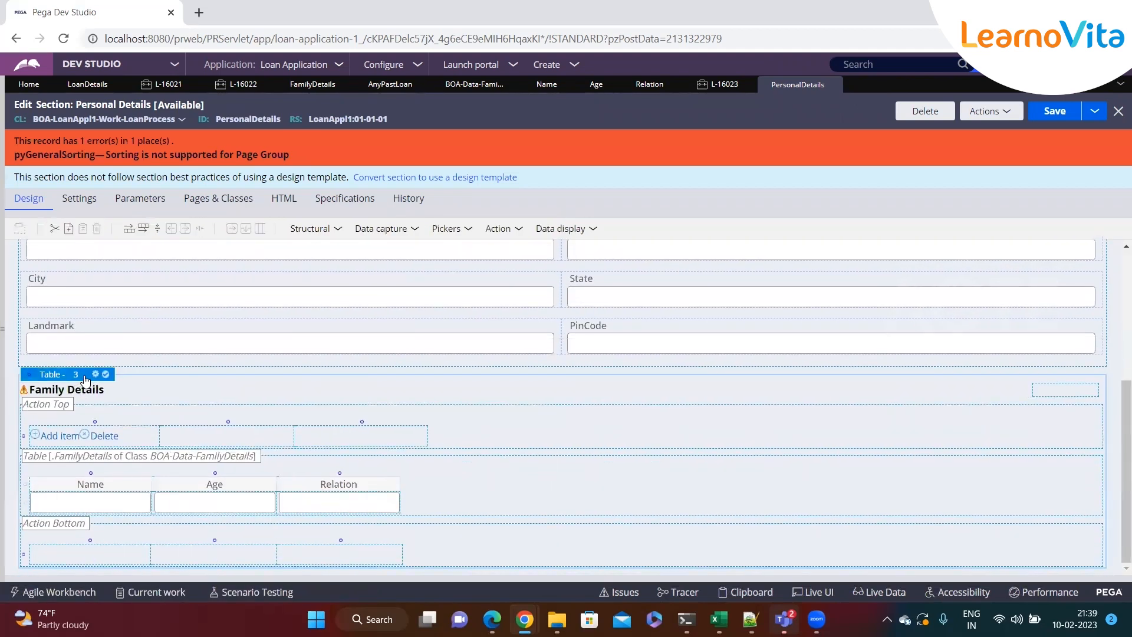
pyautogui.click(95, 374)
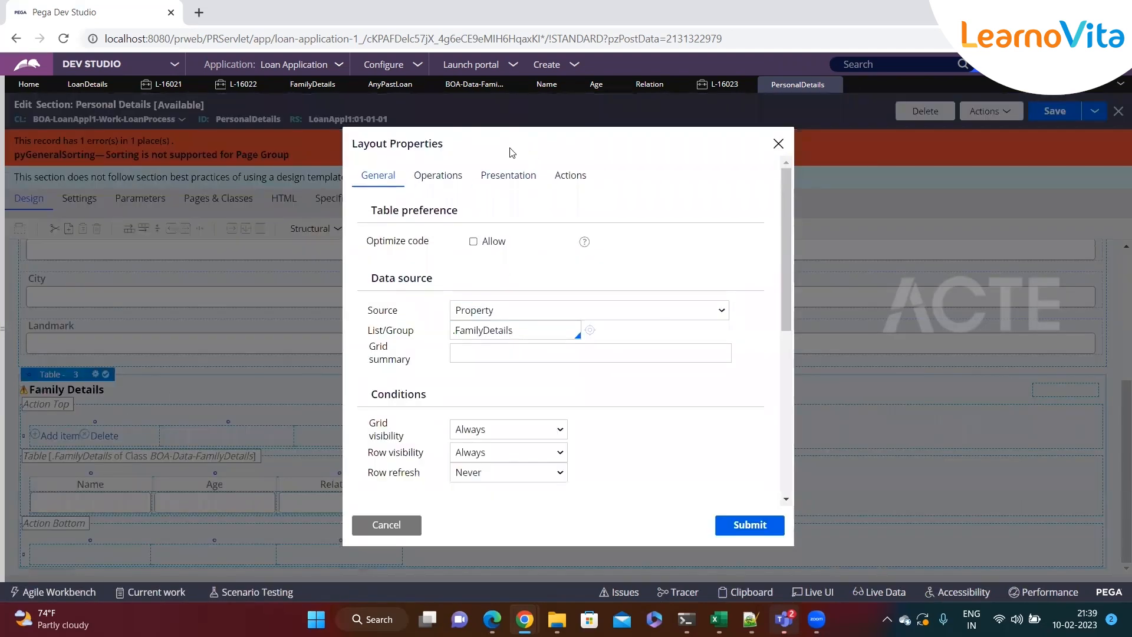
pyautogui.click(509, 175)
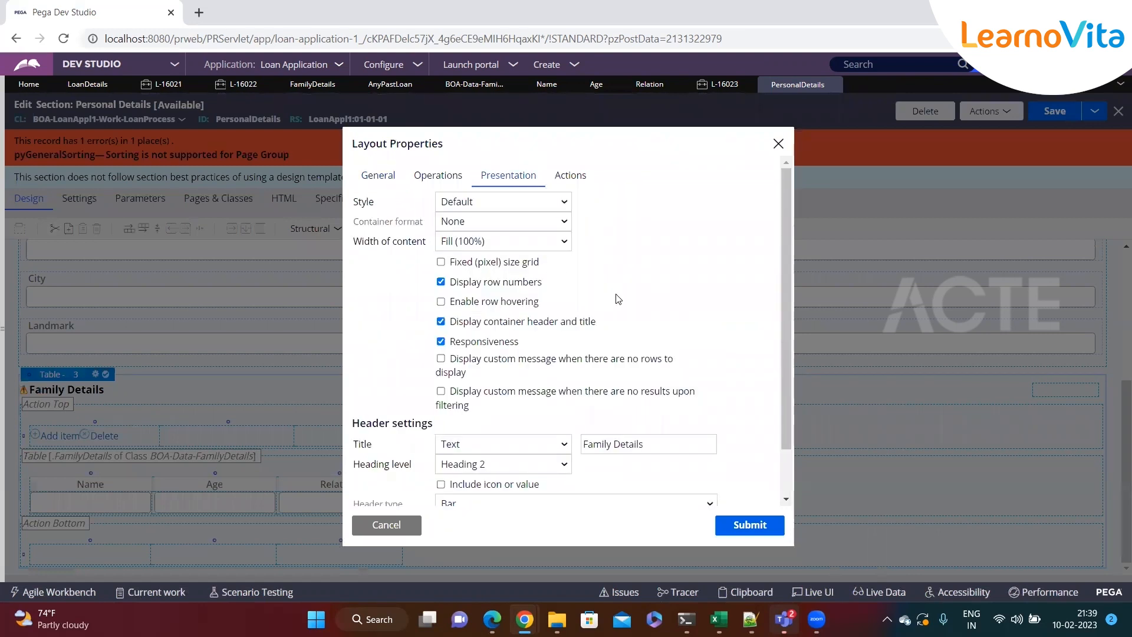
pyautogui.scroll(-1, 616, 299)
pyautogui.scroll(1, 617, 299)
pyautogui.click(451, 174)
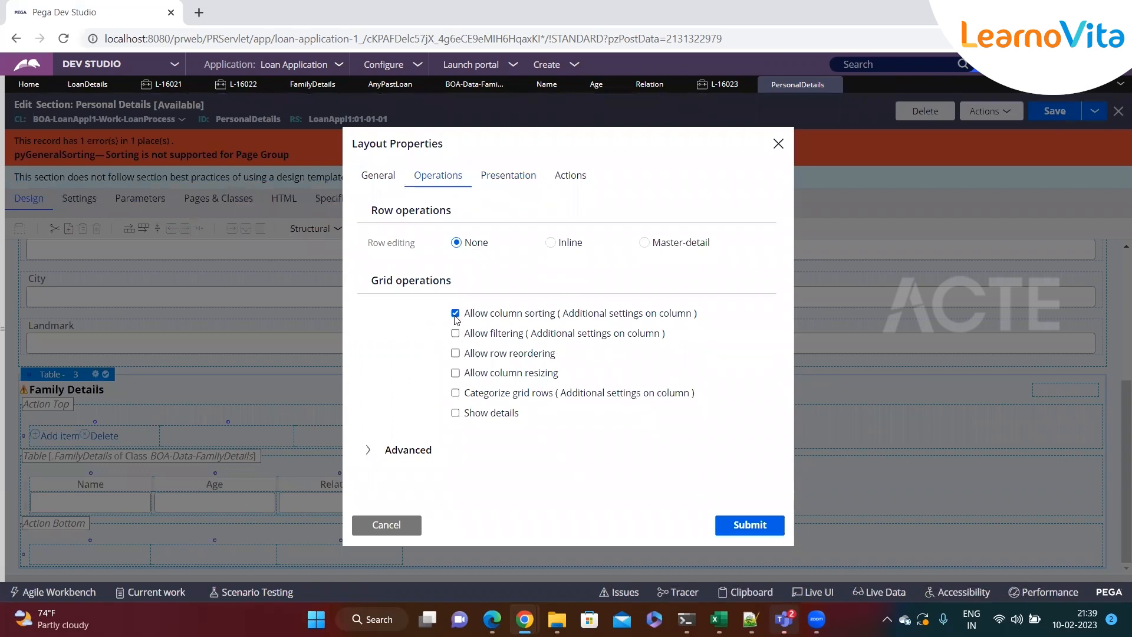
pyautogui.click(456, 315)
pyautogui.click(745, 534)
pyautogui.click(1052, 113)
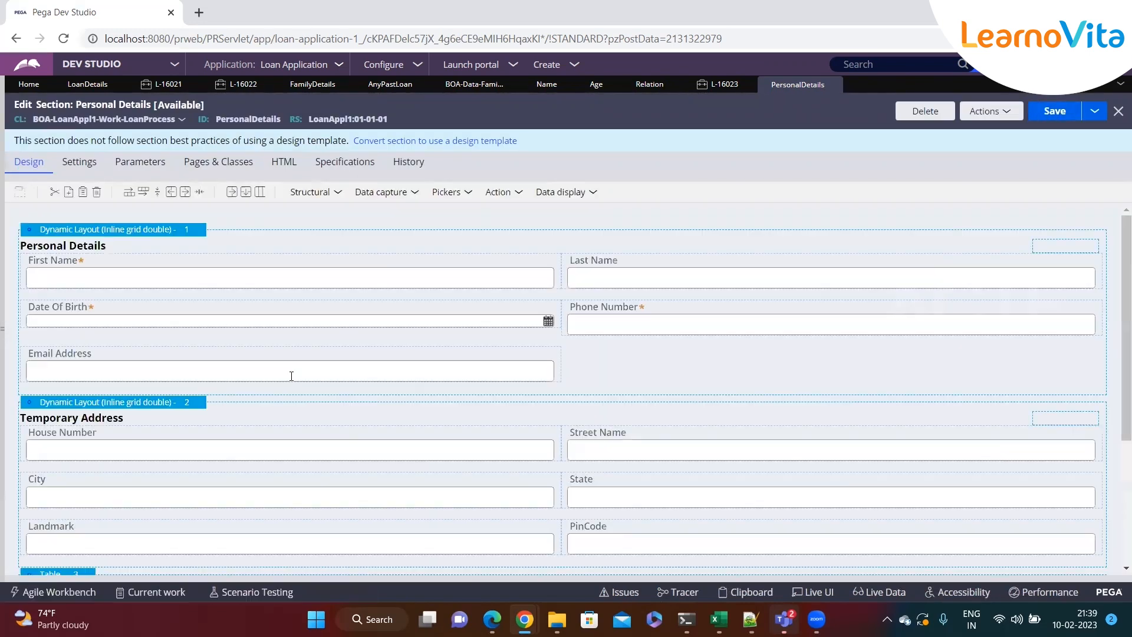
# - Set the table's row editing to Inline with rows always editable and save the section
pyautogui.scroll(-3, 399, 328)
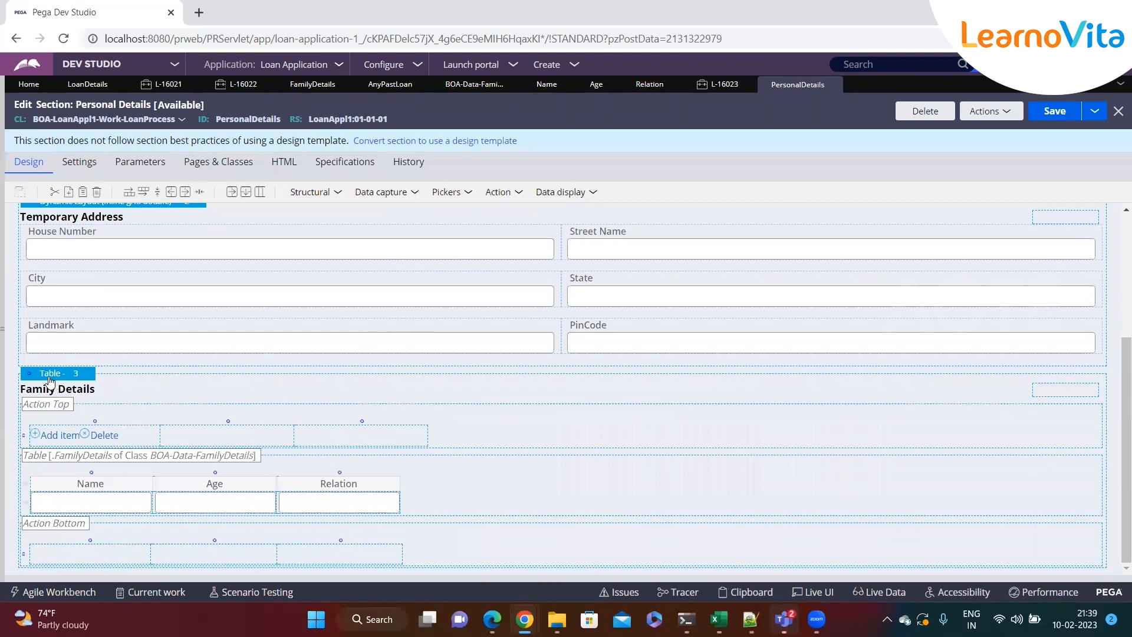
pyautogui.click(95, 374)
pyautogui.click(443, 177)
pyautogui.click(551, 243)
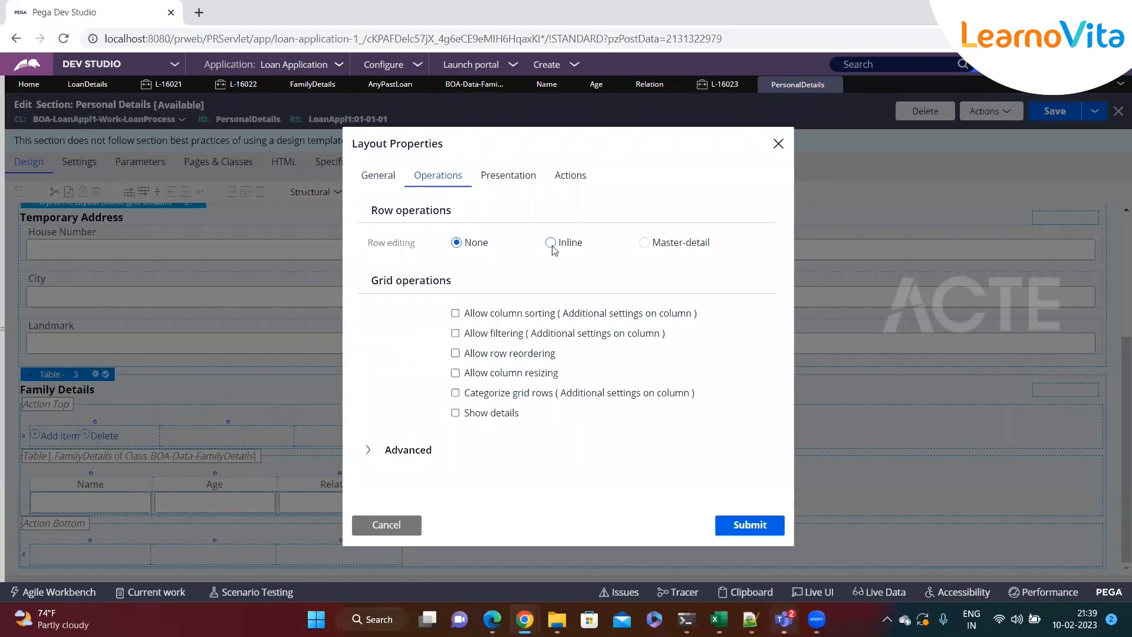
pyautogui.click(597, 263)
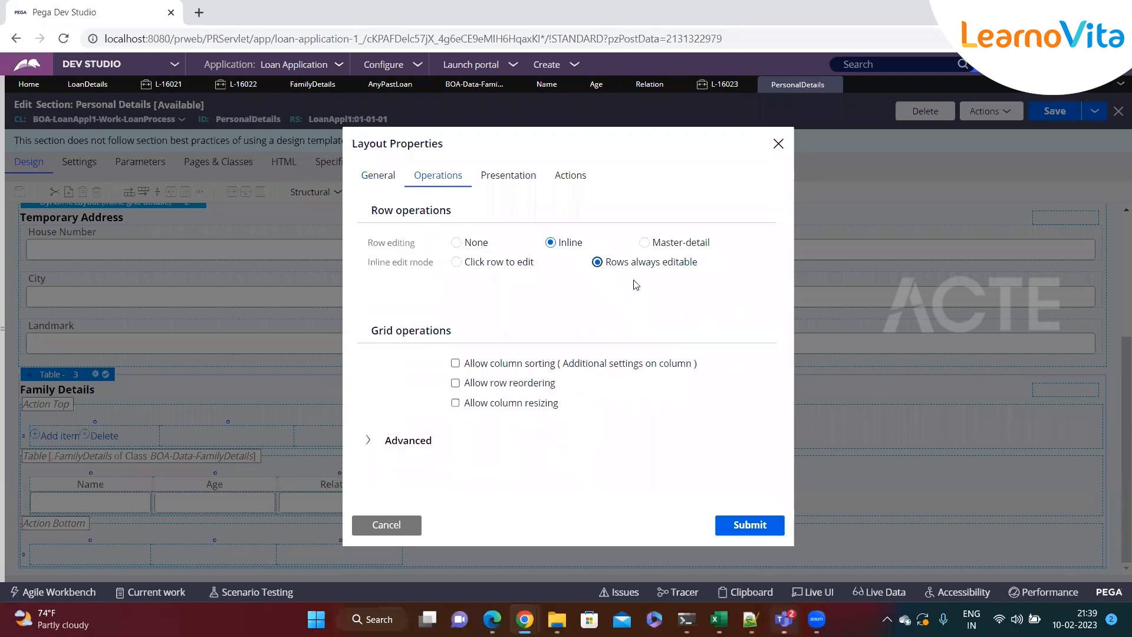
pyautogui.click(750, 525)
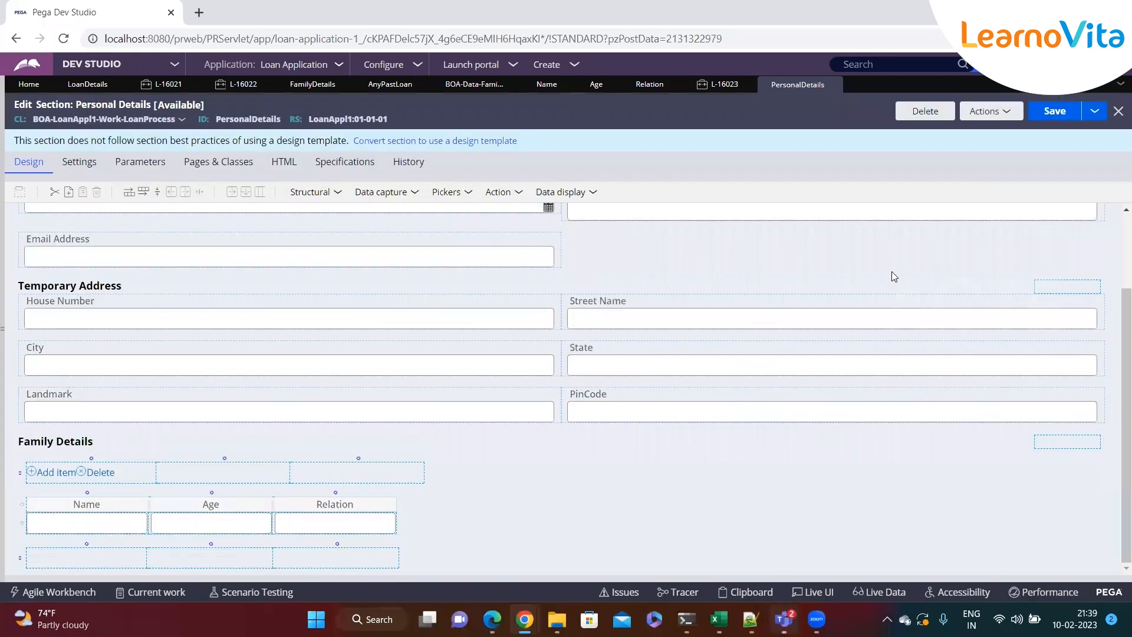
pyautogui.click(1056, 113)
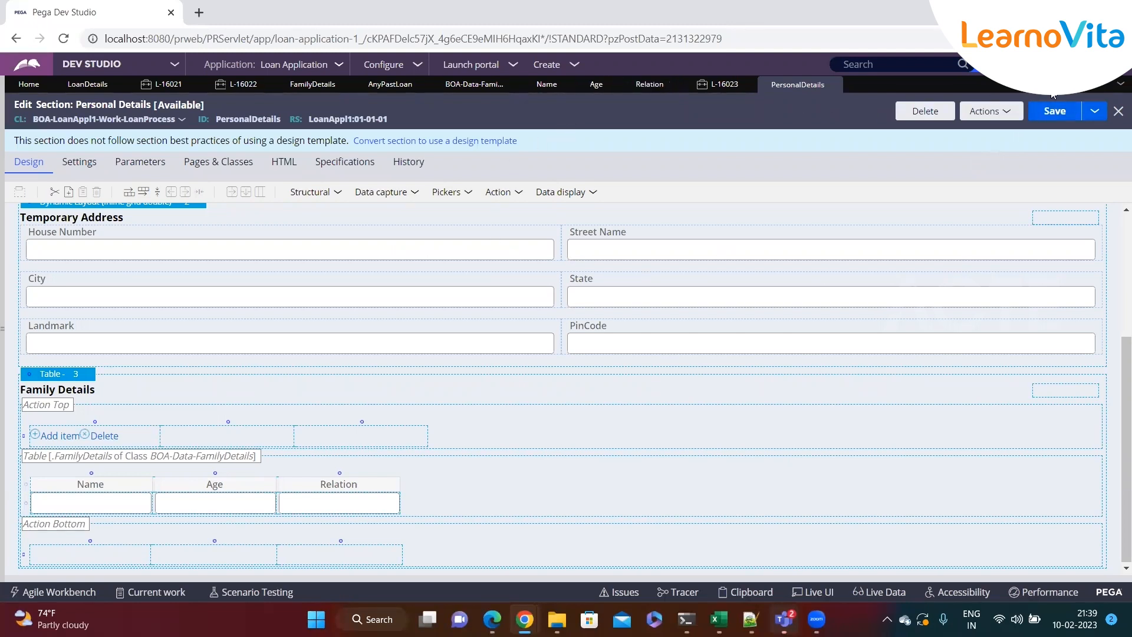
# - Close all open rule and case tabs and create a new Loan Process case
pyautogui.click(1120, 84)
pyautogui.click(1067, 302)
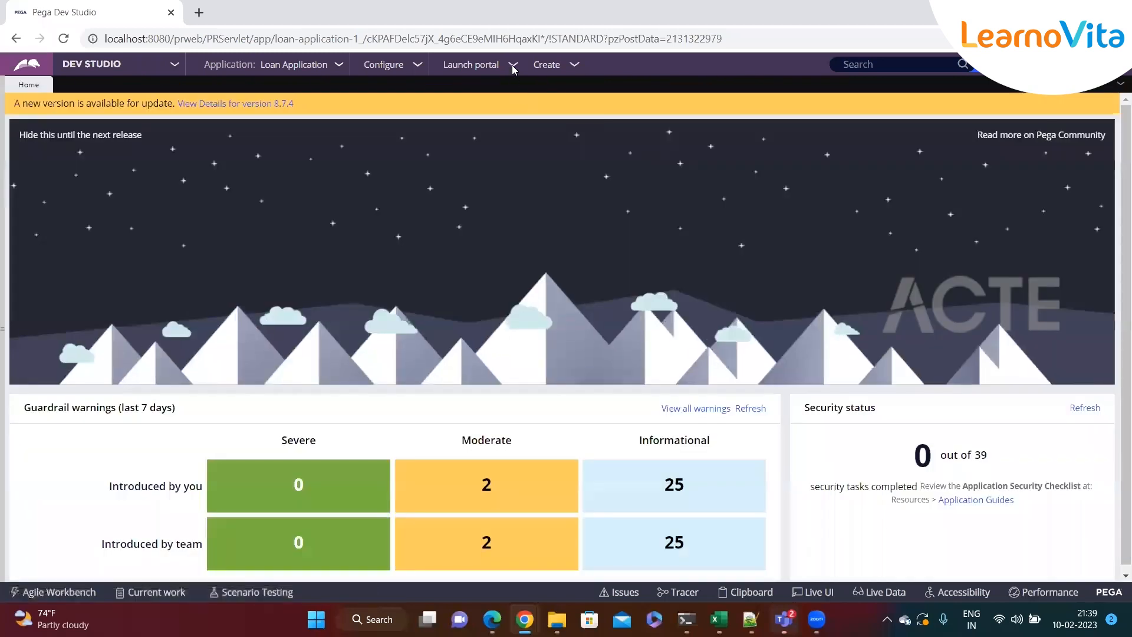
pyautogui.click(575, 66)
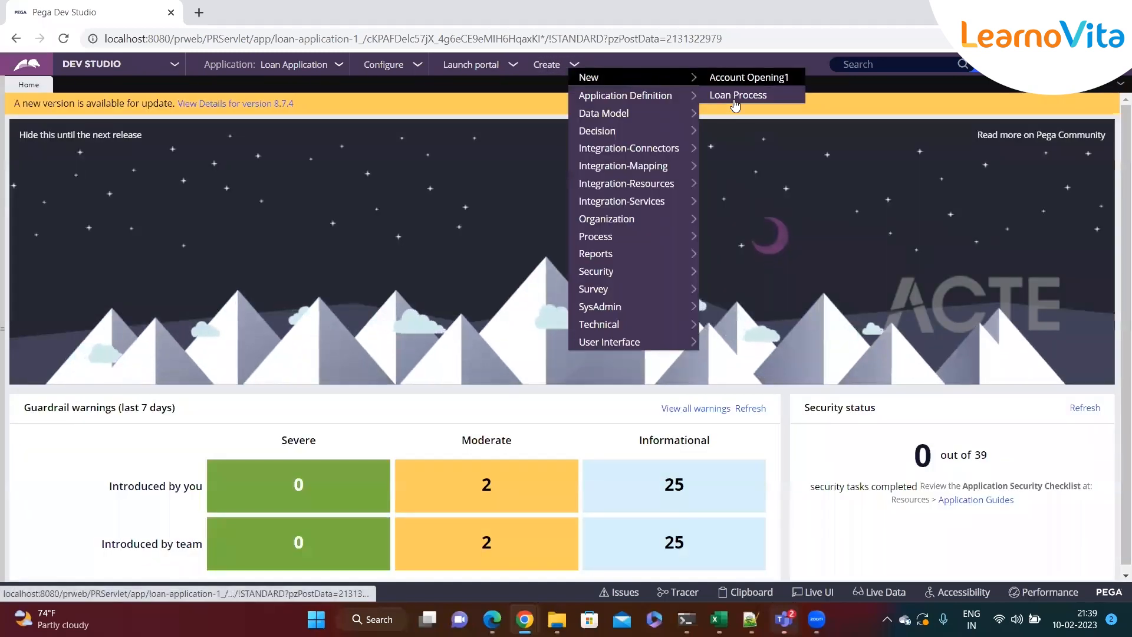
pyautogui.click(596, 80)
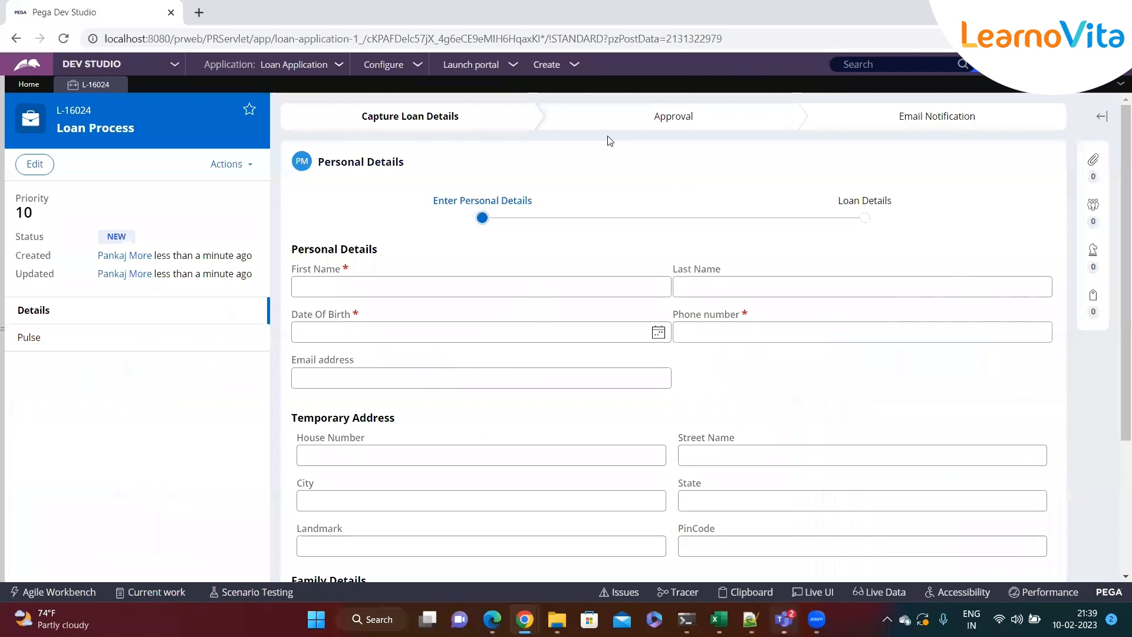
pyautogui.scroll(-3, 517, 296)
pyautogui.click(321, 414)
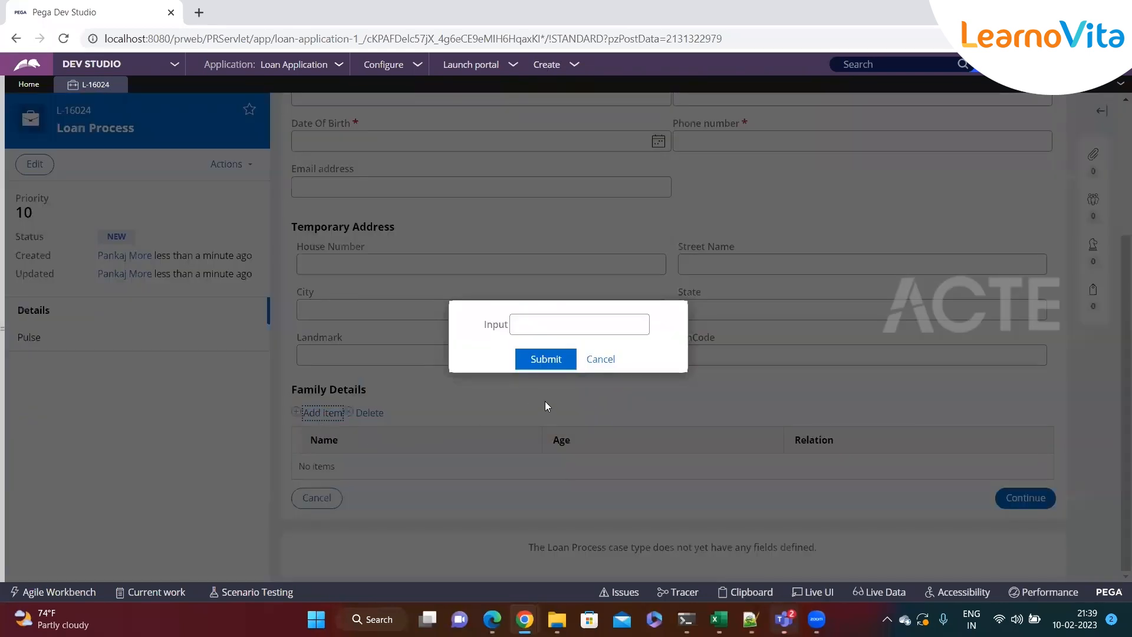
pyautogui.click(601, 360)
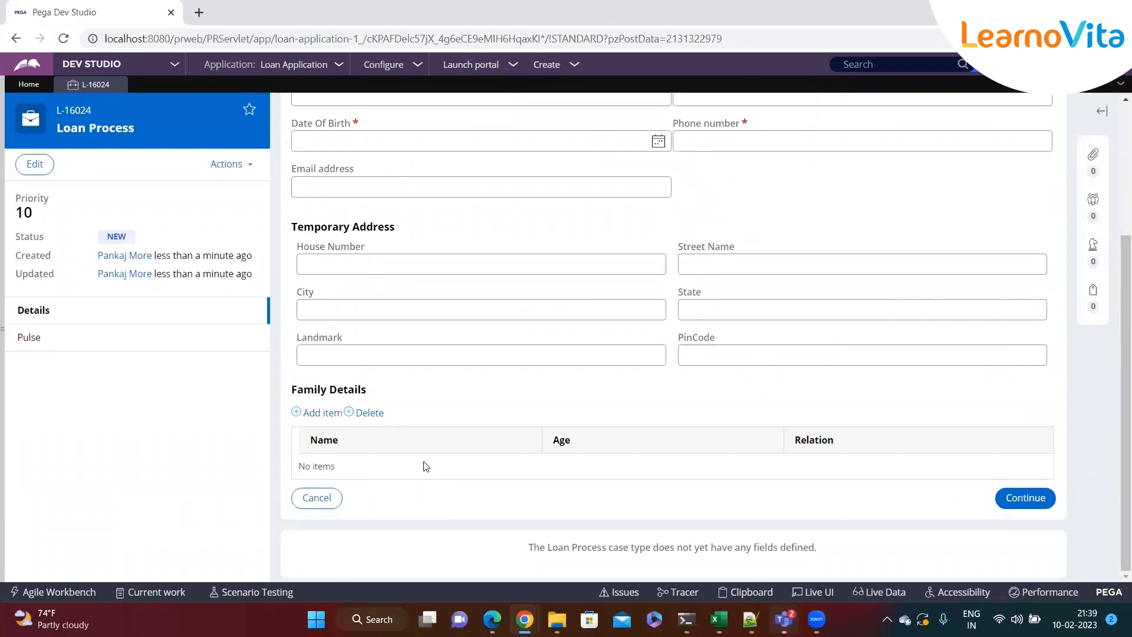
# - Add a Family Details row keyed Father with Name test, Age 65 and Relation Father
pyautogui.click(323, 413)
pyautogui.moveTo(480, 325); pyautogui.dragTo(518, 332)
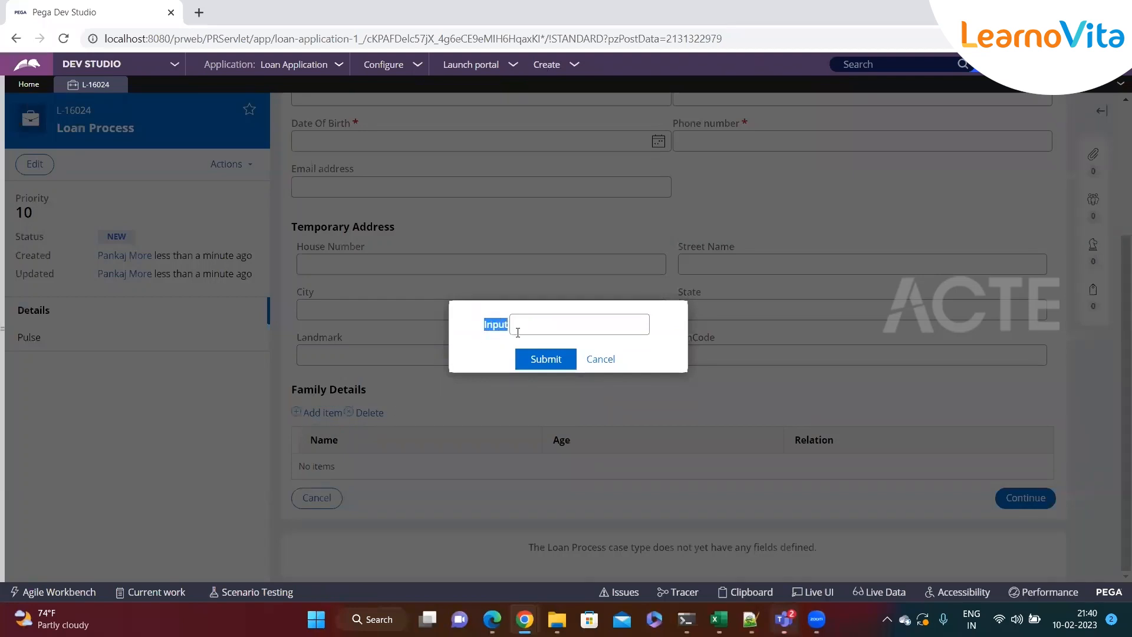
pyautogui.click(527, 331)
pyautogui.write('Father')
pyautogui.click(538, 359)
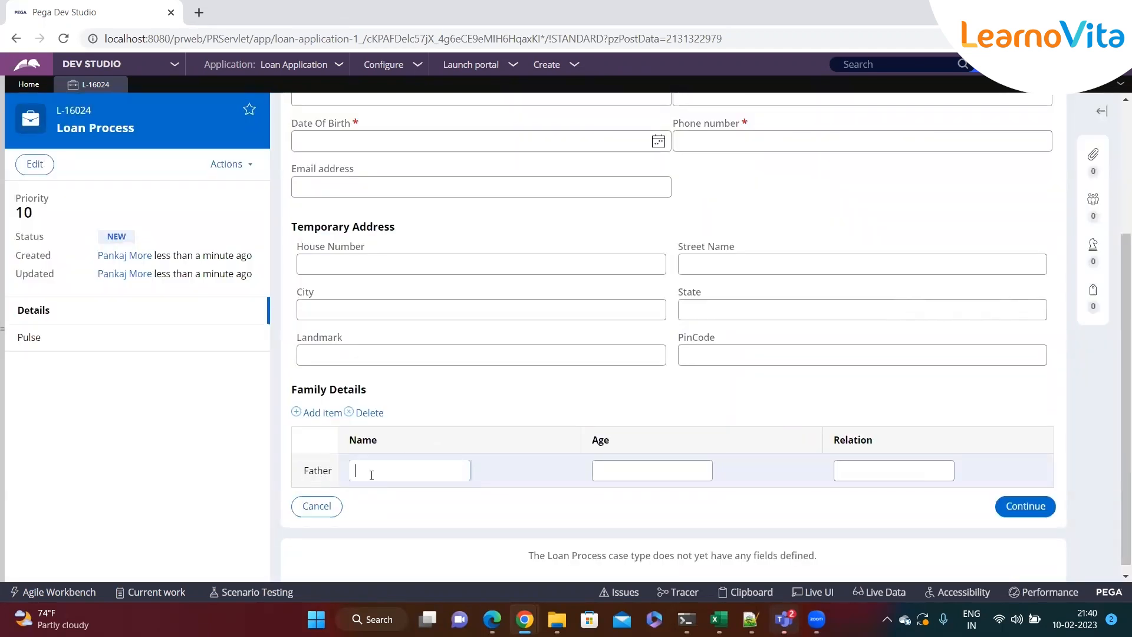
pyautogui.write('test')
pyautogui.press('Tab')
pyautogui.write('65')
pyautogui.press('Tab')
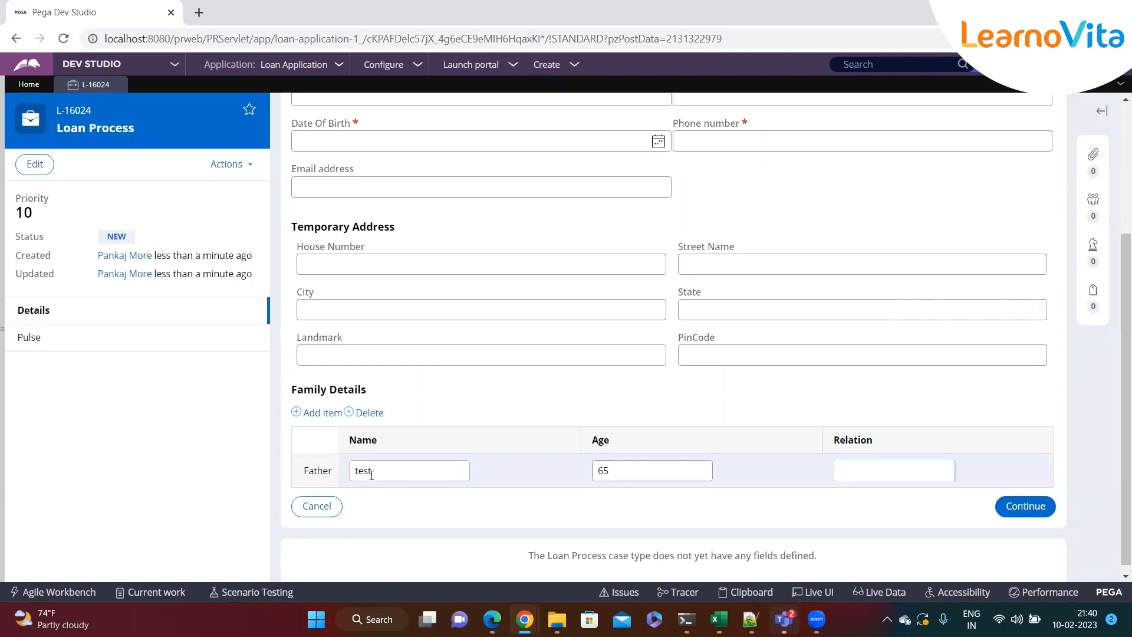
pyautogui.write('Father')
# - Add a Family Details row keyed Mother with Name sdfsf, Age 56 and Relation Mother
pyautogui.click(318, 415)
pyautogui.click(527, 328)
pyautogui.write('Mother')
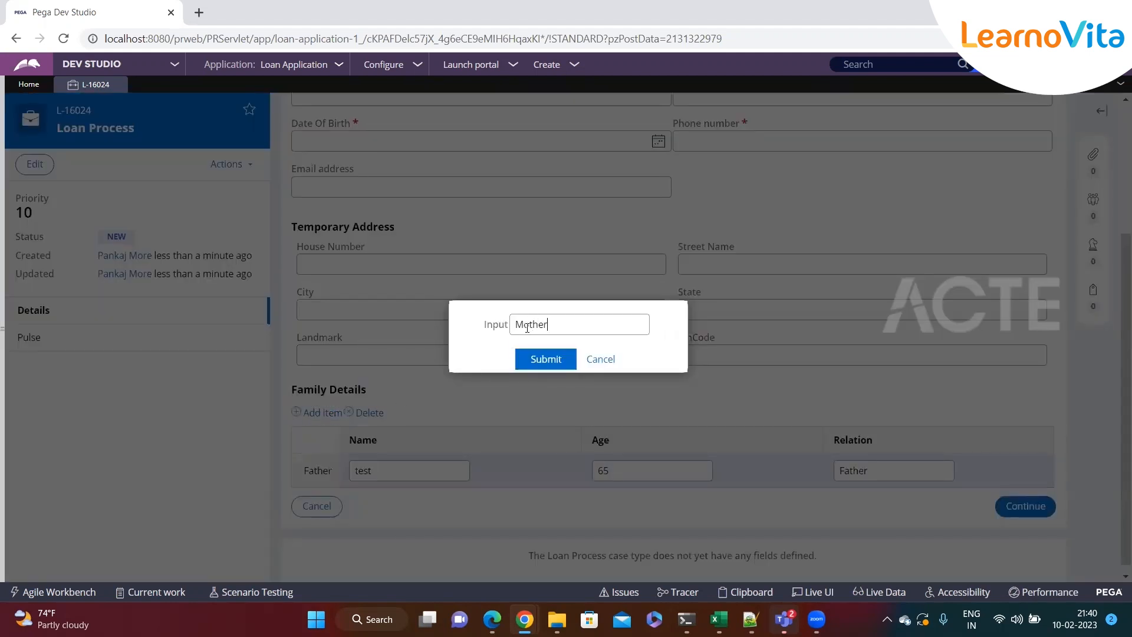
pyautogui.click(530, 359)
pyautogui.click(389, 502)
pyautogui.write('sdfsf')
pyautogui.click(637, 503)
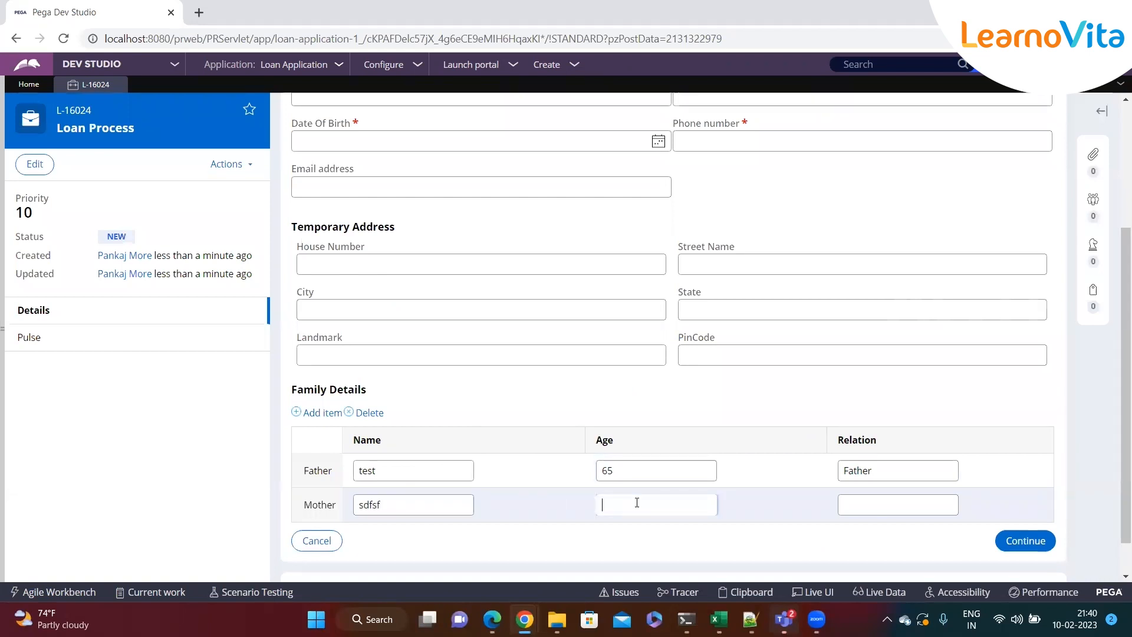
pyautogui.write('56')
pyautogui.click(898, 503)
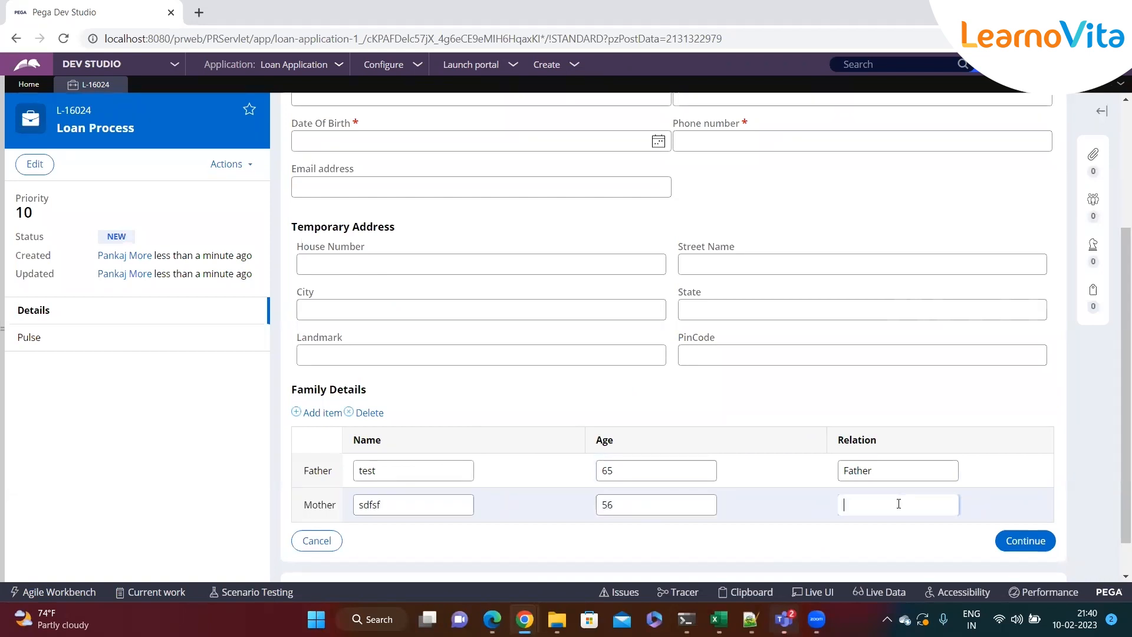
pyautogui.write('Mother')
# - Add a Family Details row keyed Wife with Name sdfs, Age sdfsdf and Relation sdf
pyautogui.click(315, 414)
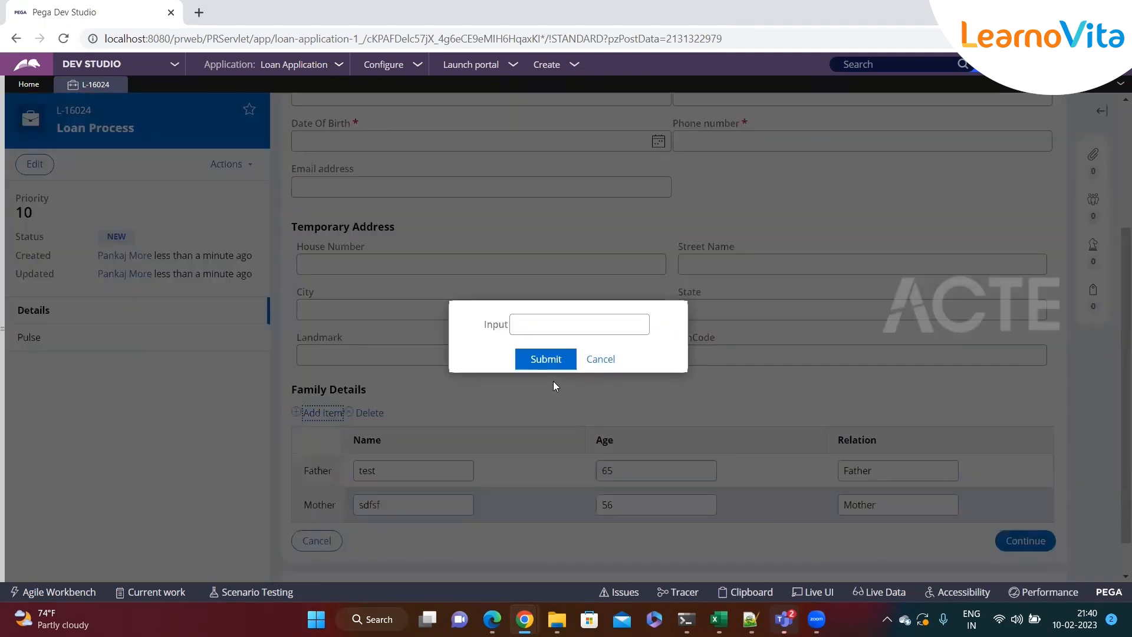
pyautogui.write('Wife')
pyautogui.click(557, 357)
pyautogui.scroll(-2, 433, 456)
pyautogui.write('sdfs')
pyautogui.click(600, 462)
pyautogui.write('sdfsdf')
pyautogui.click(848, 462)
pyautogui.write('sdf')
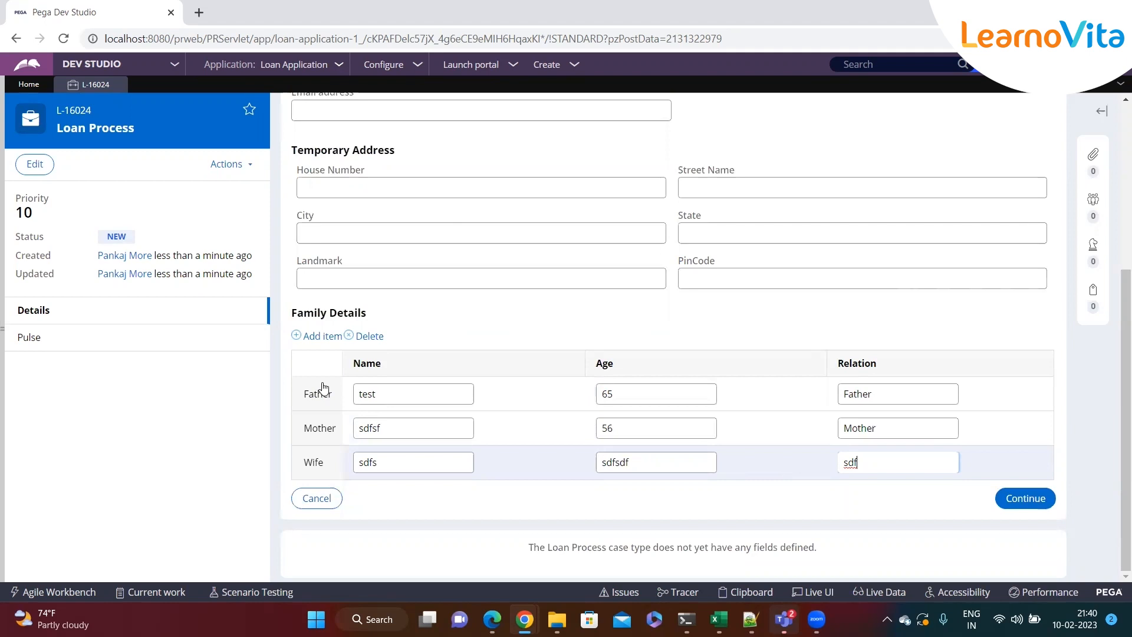
# - Try to continue, and fill in the required First Name and Phone number with sdfsf and pick a date of birth
pyautogui.click(1021, 498)
pyautogui.click(350, 237)
pyautogui.write('sdfsf')
pyautogui.click(700, 285)
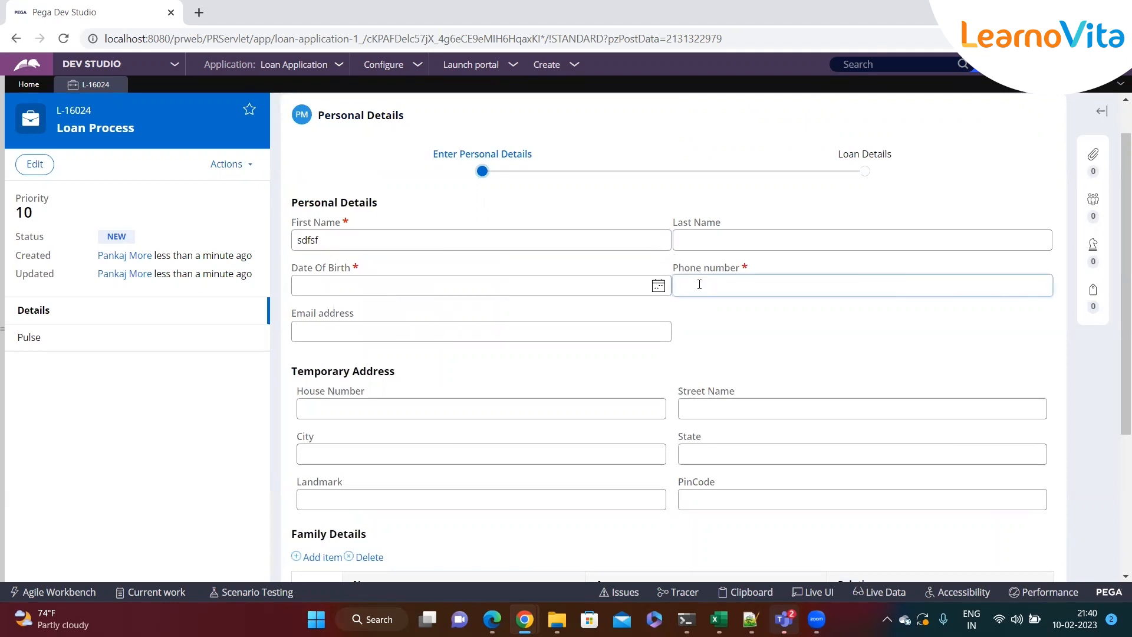
pyautogui.write('sdfsf')
pyautogui.click(658, 286)
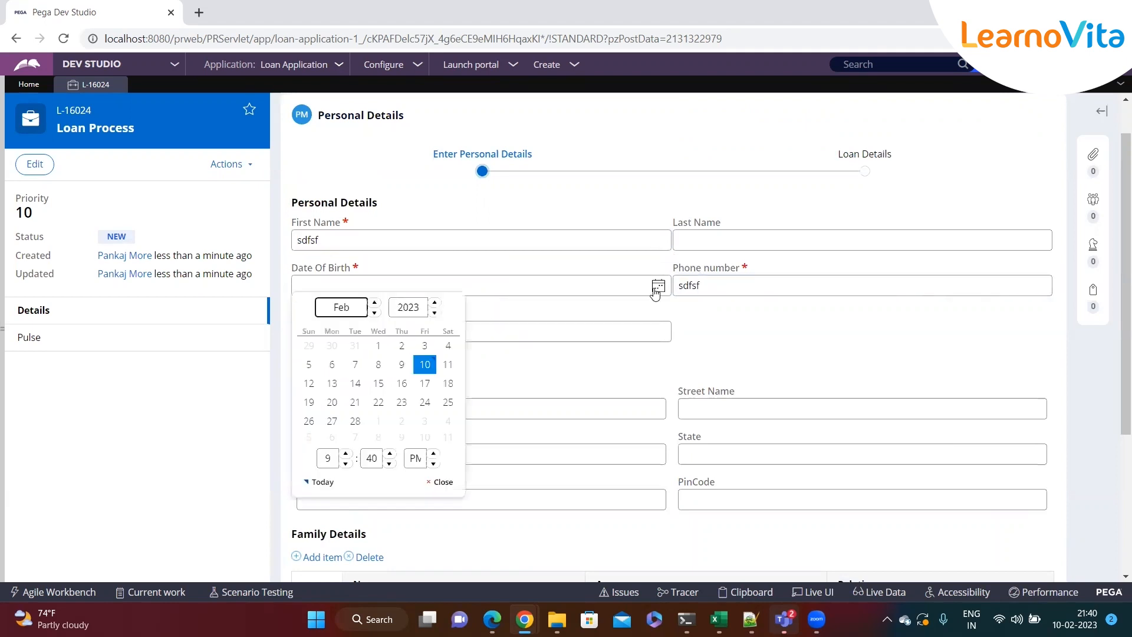
pyautogui.click(375, 342)
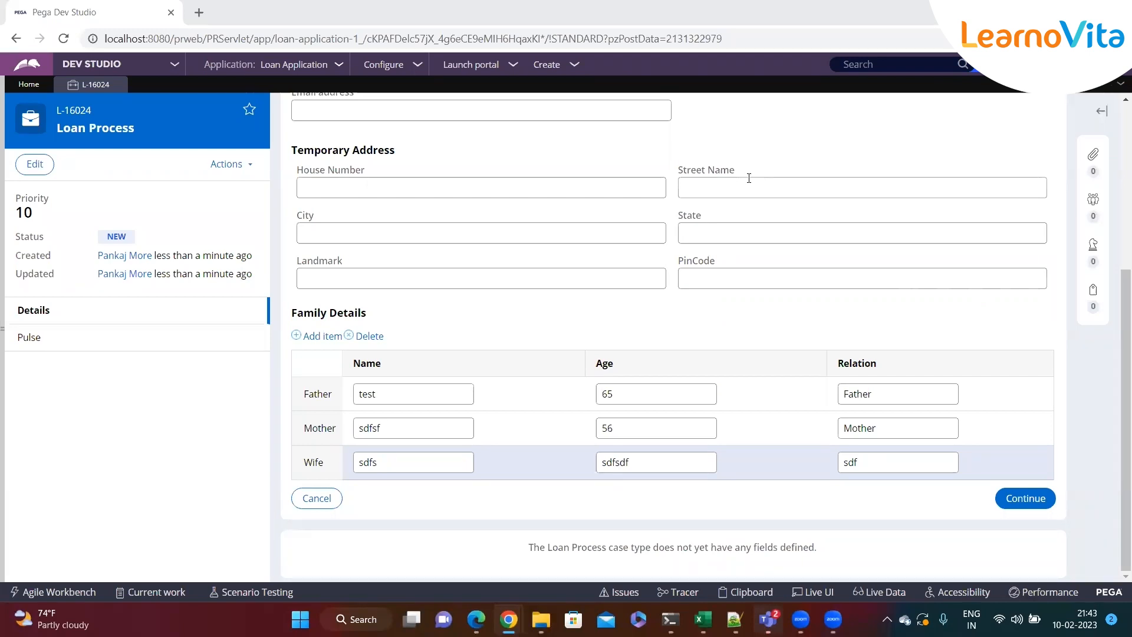
# - Review the Temporary Address fields, the Family Details rows and the input prompt for adding a family item
pyautogui.click(415, 269)
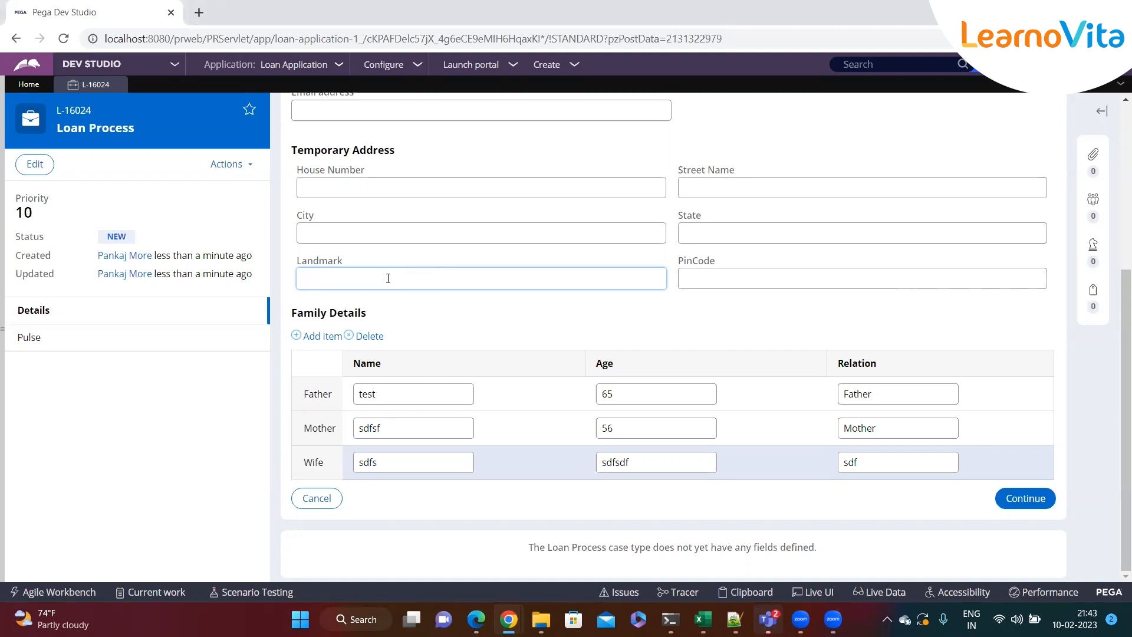
pyautogui.click(394, 319)
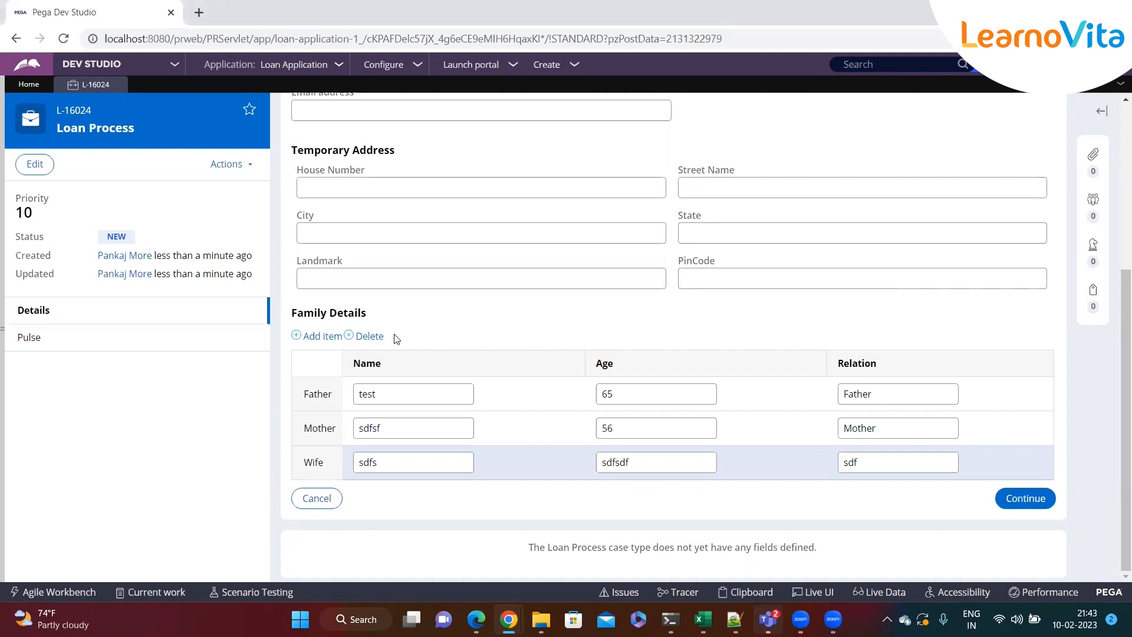
pyautogui.click(380, 400)
pyautogui.click(386, 426)
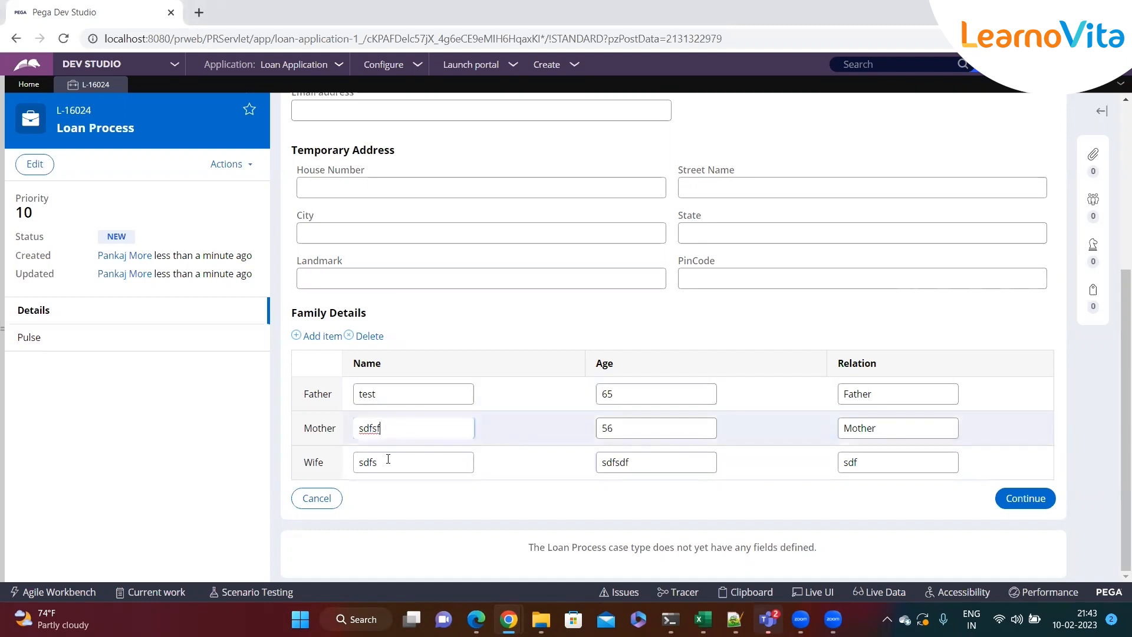
pyautogui.click(385, 458)
pyautogui.scroll(2, 522, 306)
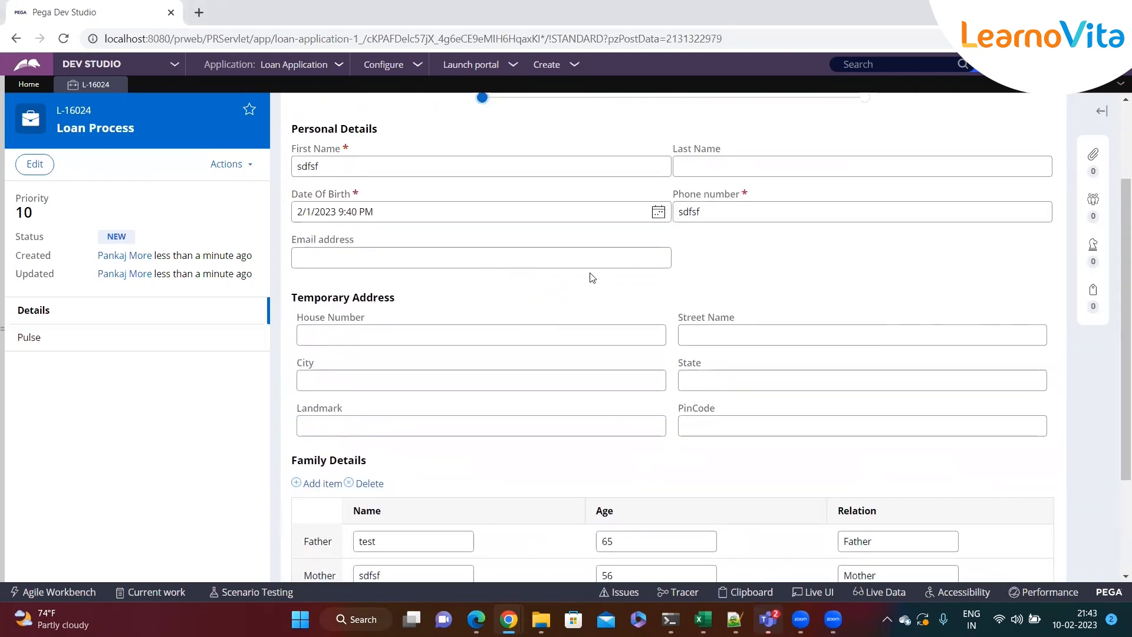
pyautogui.scroll(-2, 440, 367)
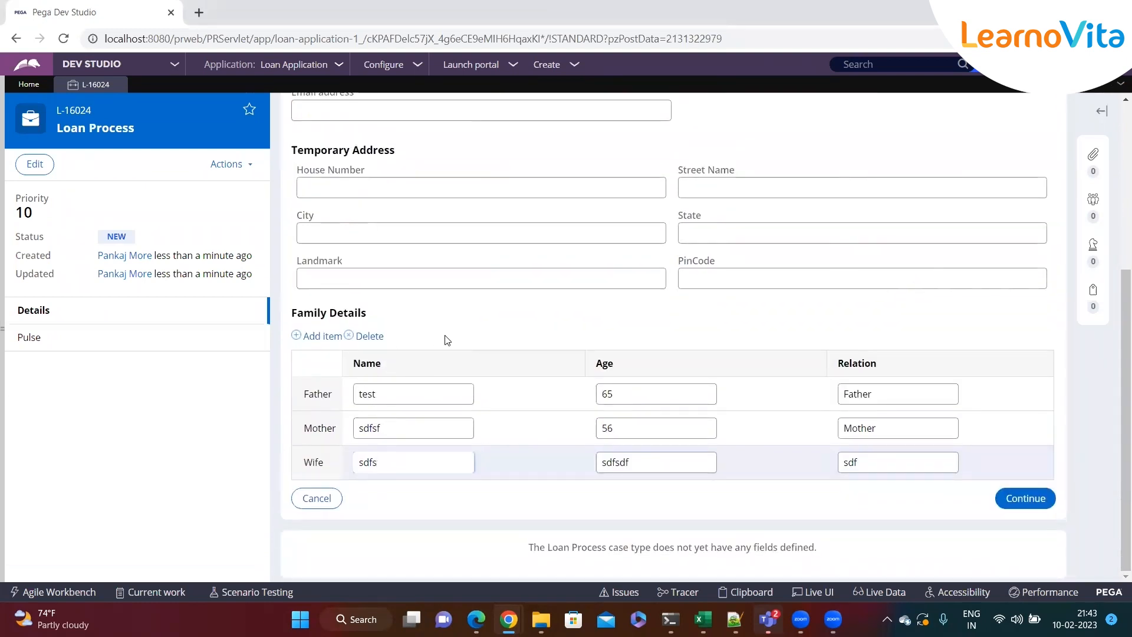
pyautogui.click(323, 337)
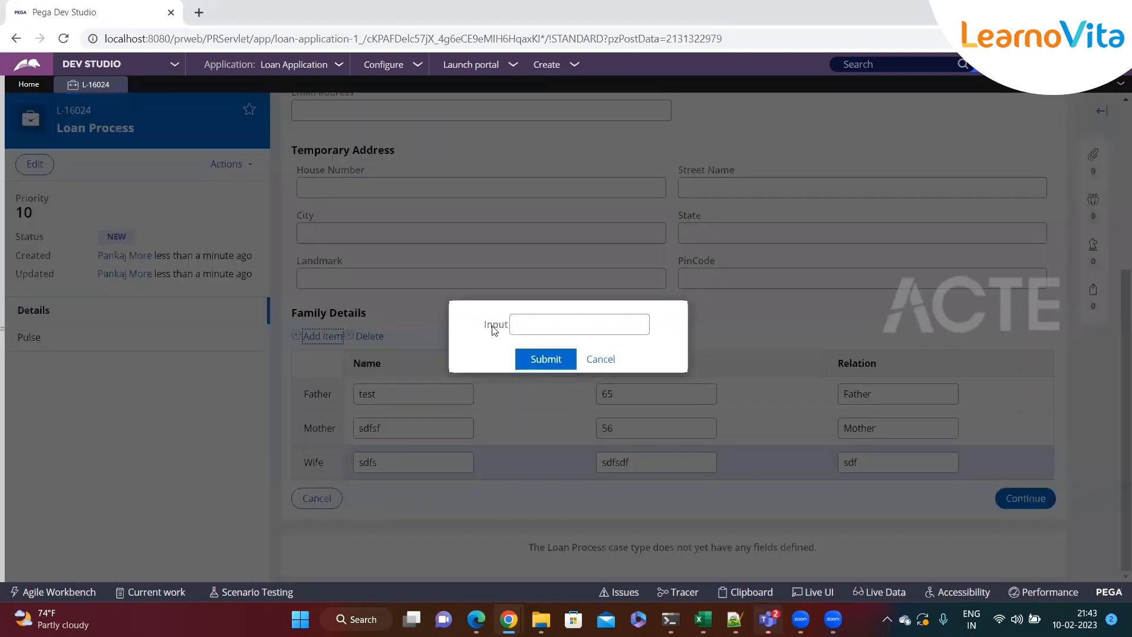
pyautogui.click(561, 325)
pyautogui.click(603, 359)
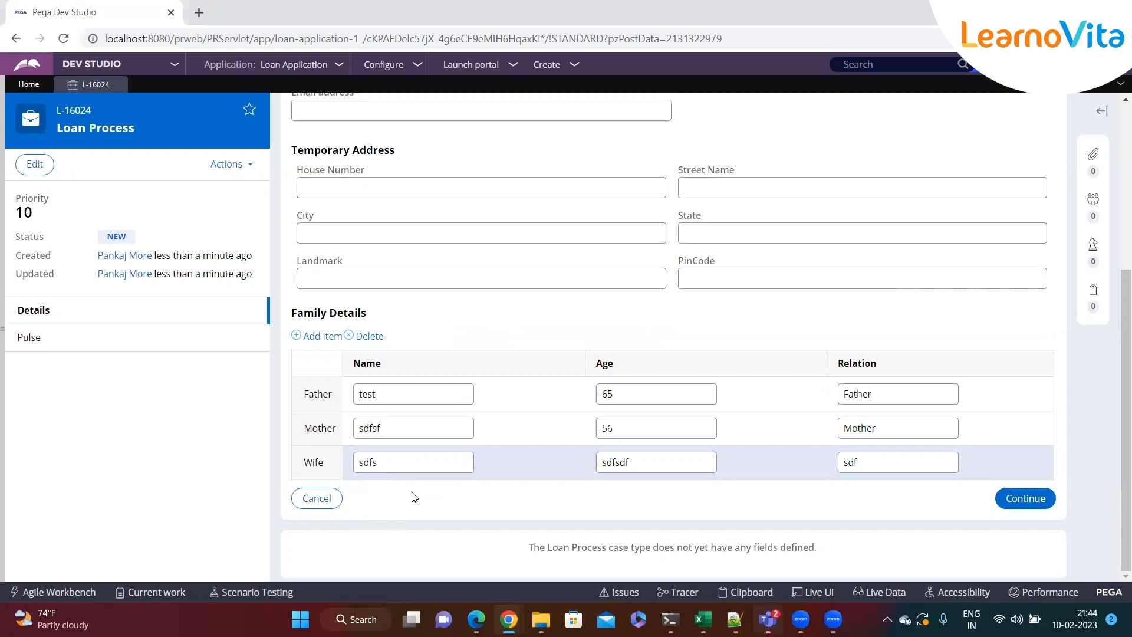
# - Continue to the loan details, flag that an existing loan is held, choose Education Loan and set the loan amount to 43535
pyautogui.click(1026, 498)
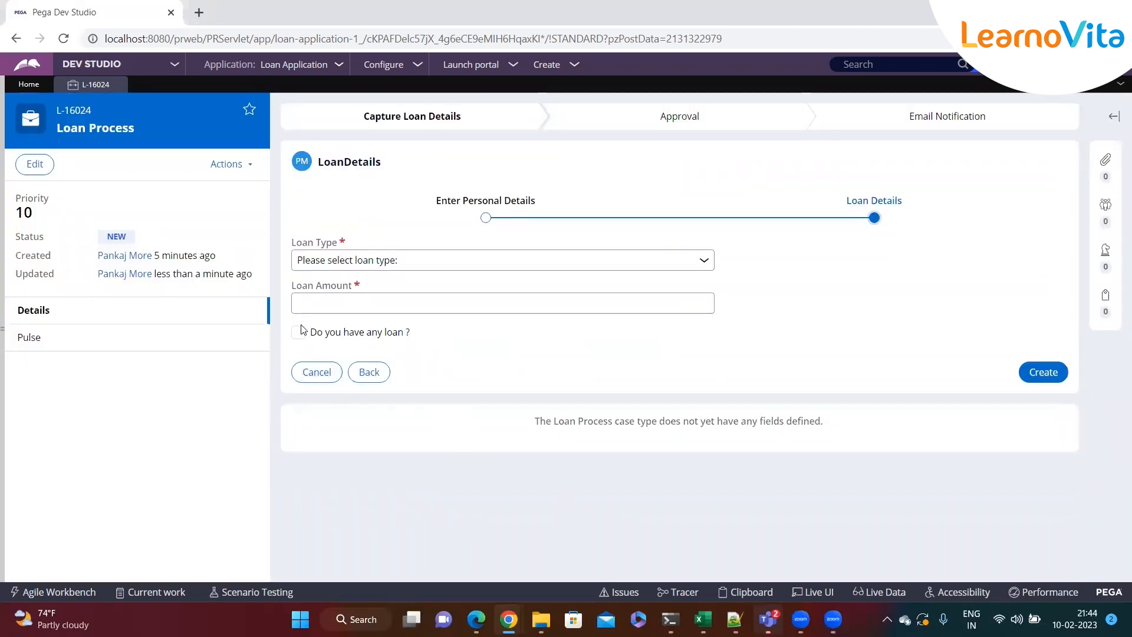
pyautogui.click(301, 331)
pyautogui.click(398, 266)
pyautogui.click(370, 286)
pyautogui.click(358, 300)
pyautogui.write('43535')
# - Add a first existing loan of type Education Loan with amount dfsdf, EMI per month sdf, year taken sdfsd and tenure fsf
pyautogui.click(322, 389)
pyautogui.click(382, 450)
pyautogui.click(380, 478)
pyautogui.click(499, 448)
pyautogui.write('dfsdf')
pyautogui.click(715, 450)
pyautogui.write('sdf')
pyautogui.click(844, 448)
pyautogui.write('sdfsd')
pyautogui.click(1016, 452)
pyautogui.write('fsf')
# - Add a second existing loan of type Personal Loan with amount sdfsdf, EMI per month dsfs, year taken fsdfs and tenure df
pyautogui.click(298, 389)
pyautogui.click(371, 481)
pyautogui.click(371, 526)
pyautogui.click(526, 482)
pyautogui.write('sdfsdf')
pyautogui.click(667, 482)
pyautogui.write('dsfs')
pyautogui.click(826, 482)
pyautogui.write('fsdfs')
pyautogui.press('Tab')
pyautogui.write('df')
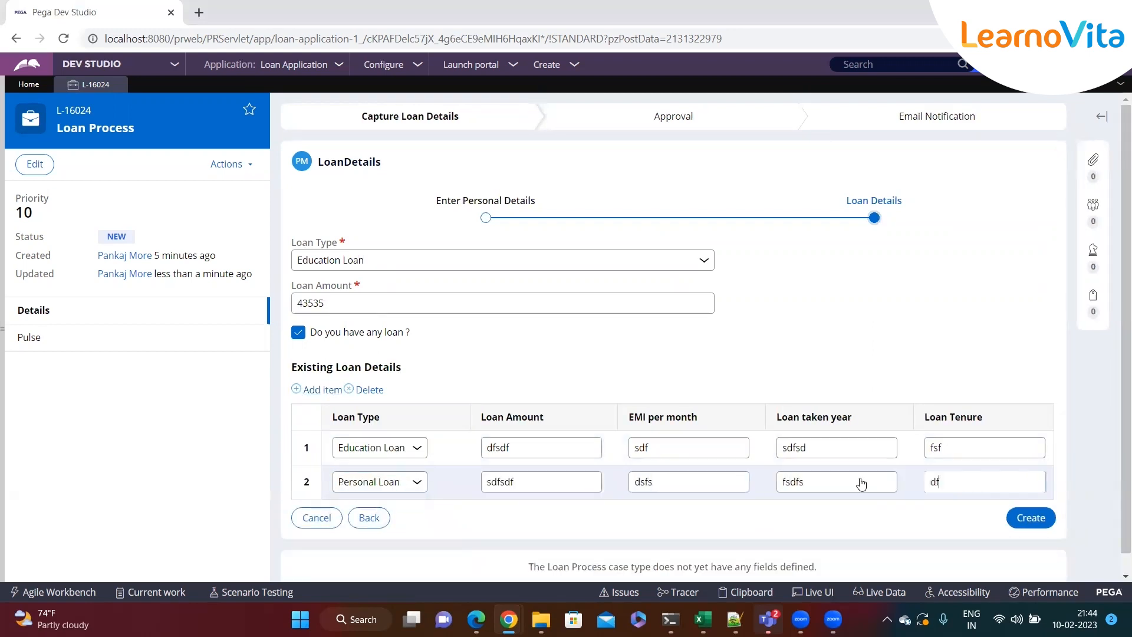
# - Add a third existing loan of type Personal Loan with amount sdfsf, EMI per month sd, year taken sdfsdf and tenure sdfsdf
pyautogui.click(300, 389)
pyautogui.click(383, 517)
pyautogui.click(370, 562)
pyautogui.click(591, 523)
pyautogui.write('sdfsf')
pyautogui.click(740, 523)
pyautogui.write('sd')
pyautogui.click(819, 523)
pyautogui.write('sdfsdf')
pyautogui.click(961, 514)
pyautogui.write('sdfsd')
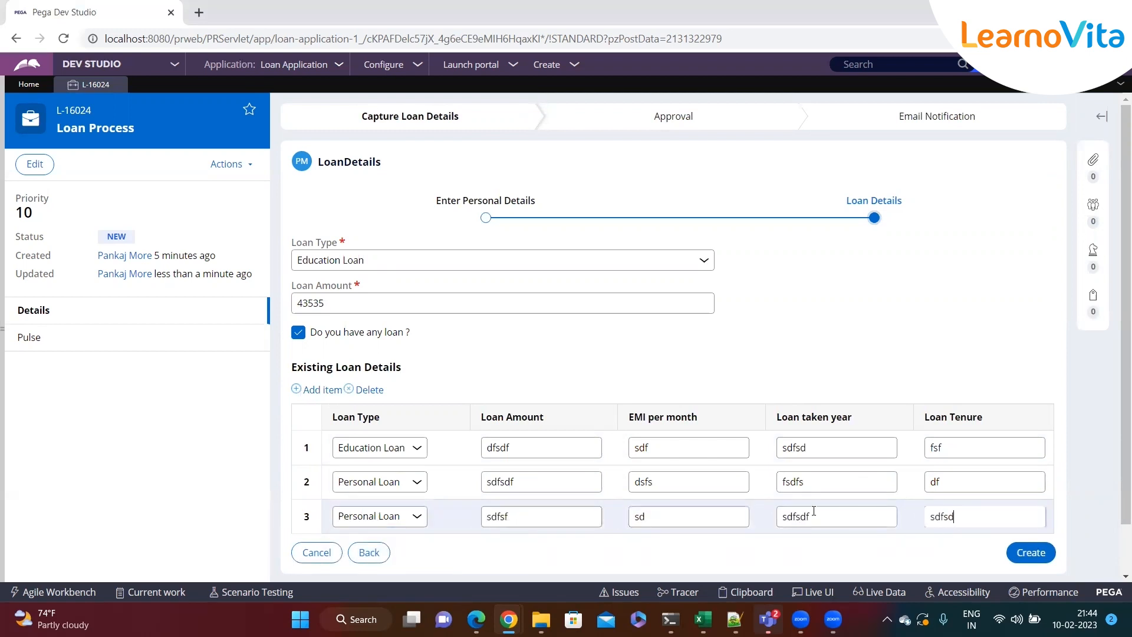
pyautogui.write('f')
# - Go back to the Enter Personal Details step and check the order of the Family Details rows
pyautogui.scroll(-1, 814, 511)
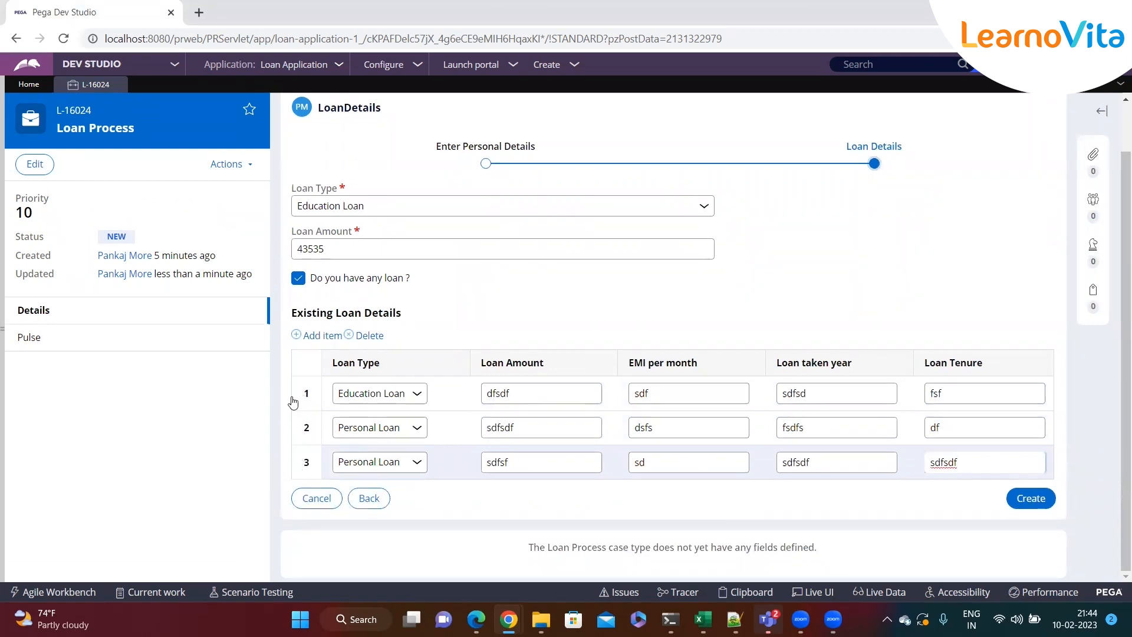
pyautogui.click(367, 499)
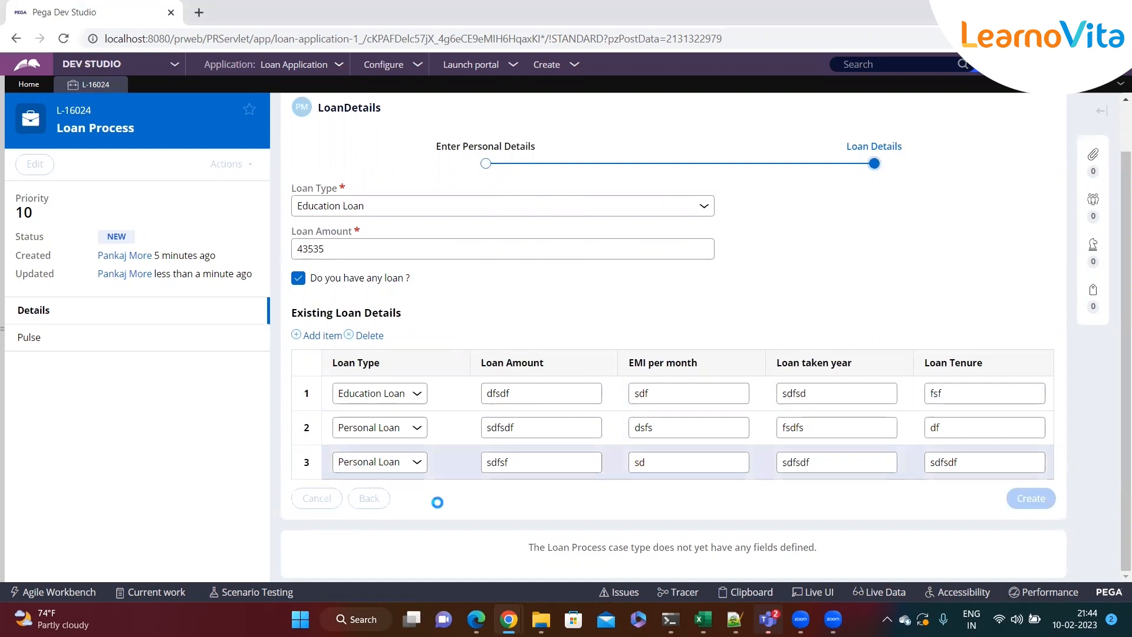
pyautogui.scroll(-5, 425, 484)
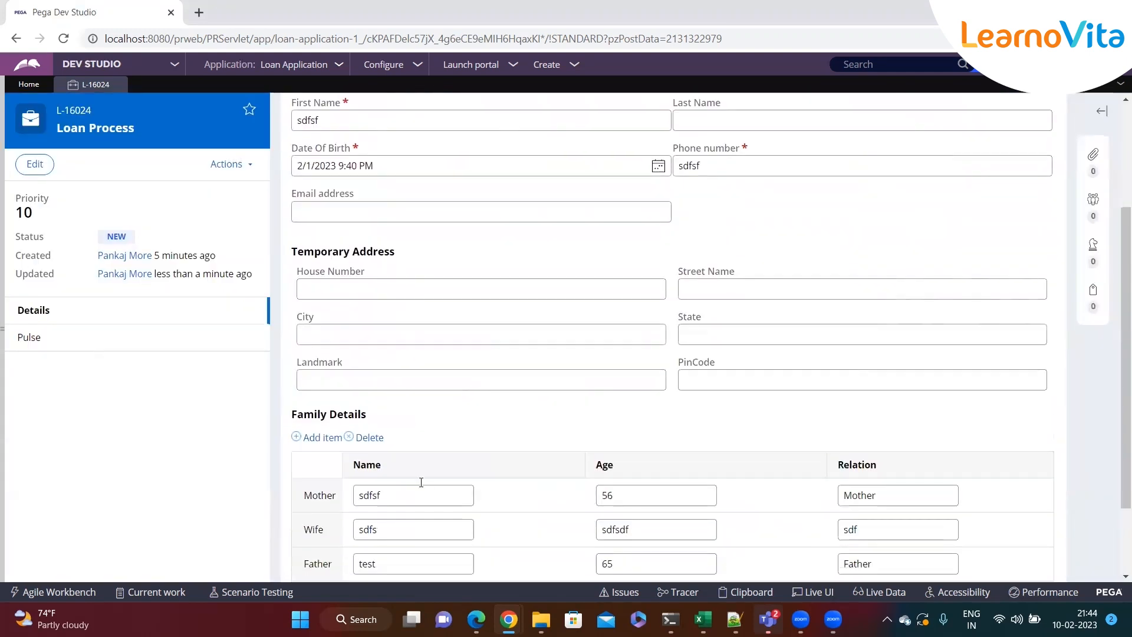
pyautogui.scroll(-2, 421, 483)
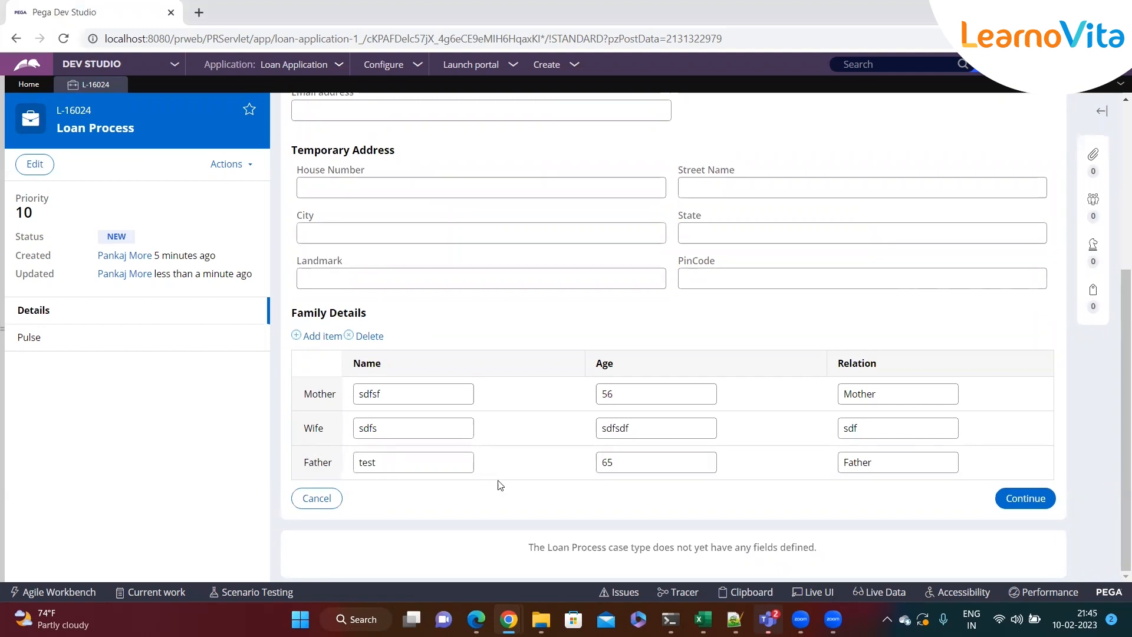
# - Continue through the personal details to the loan details and create the Loan Process case
pyautogui.click(1015, 499)
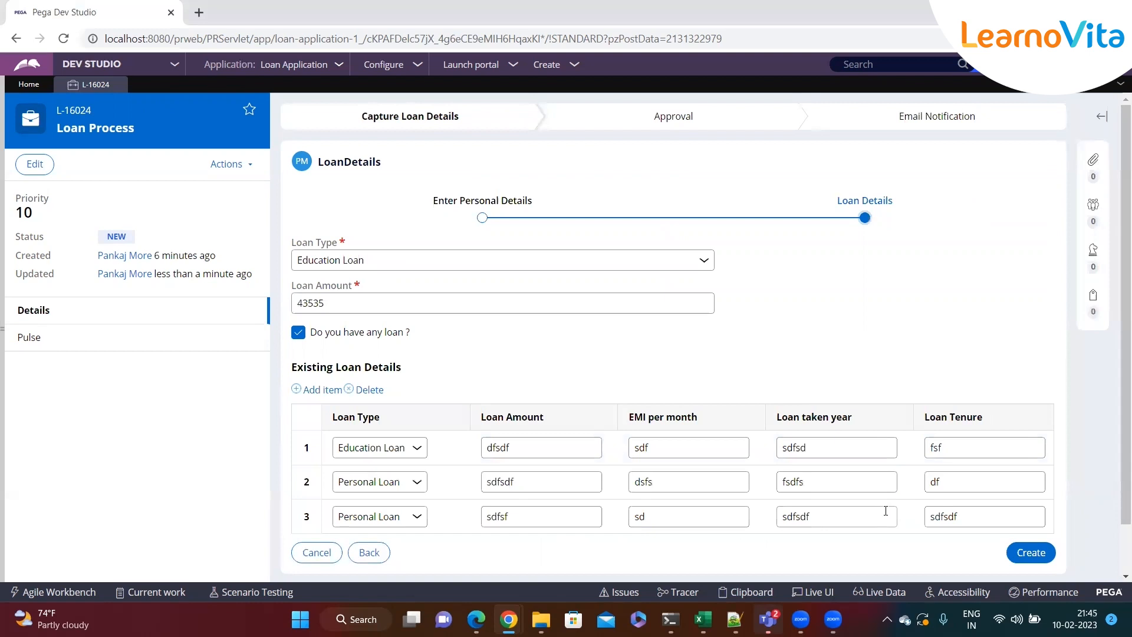
pyautogui.click(1031, 553)
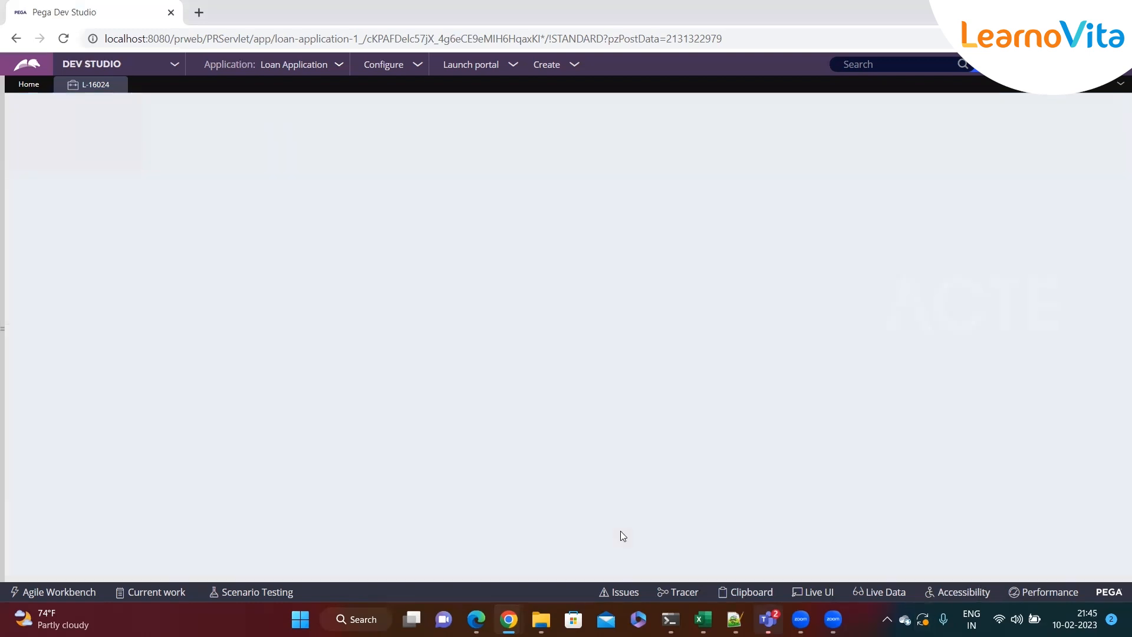
# - Open the Clipboard and display the FamilyDetails(Mother) page under pyWorkPage
pyautogui.click(747, 592)
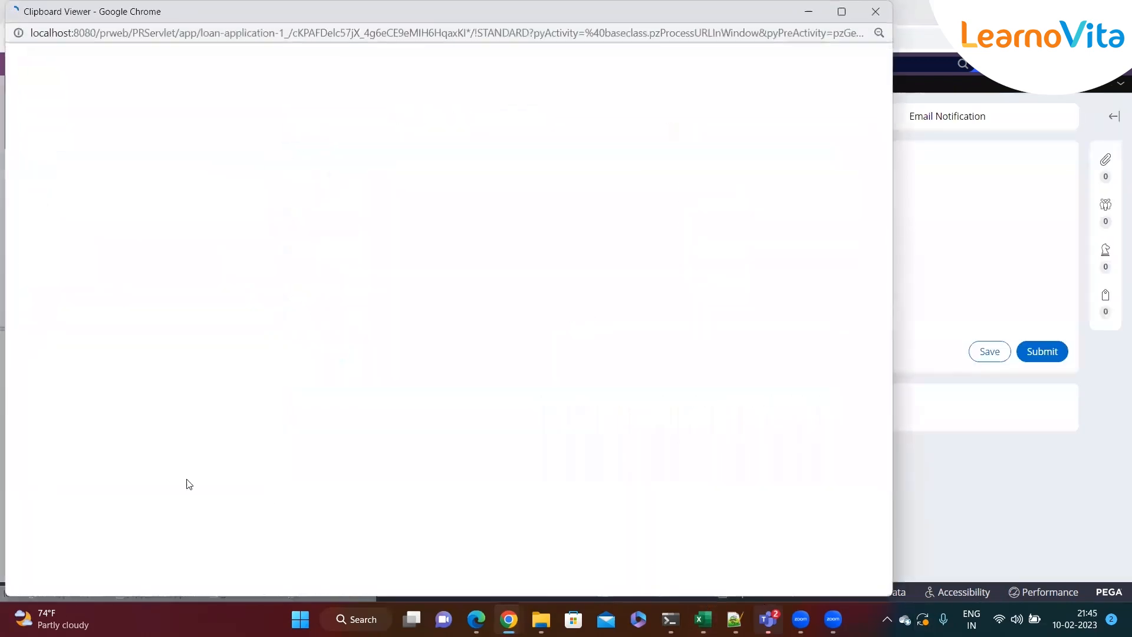
pyautogui.scroll(-5, 25, 445)
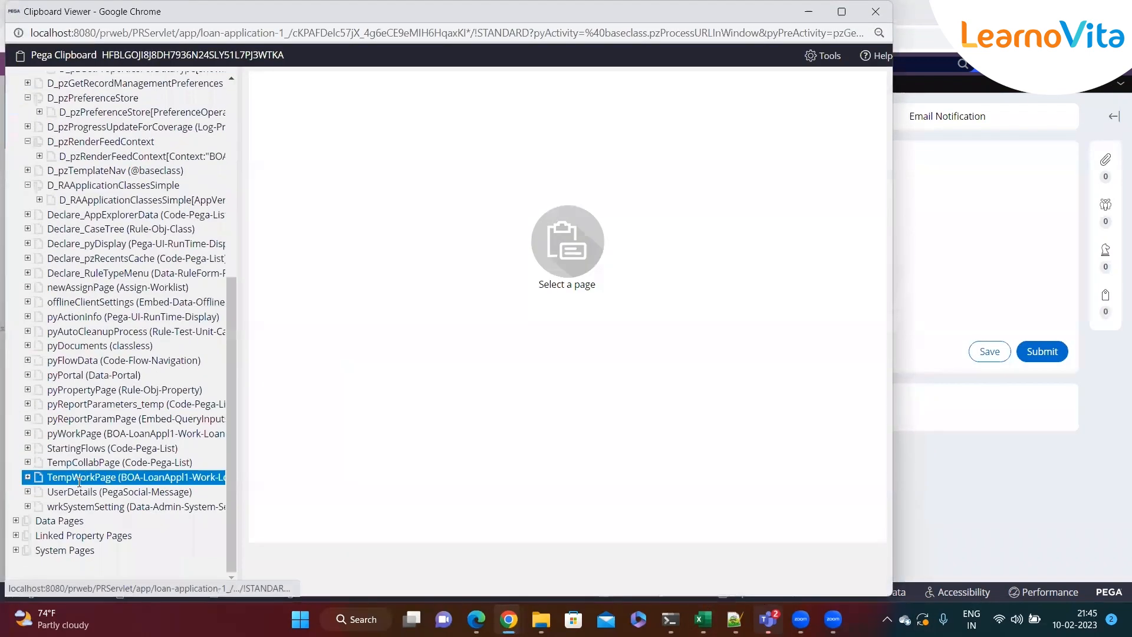
pyautogui.click(28, 433)
pyautogui.scroll(-3, 56, 353)
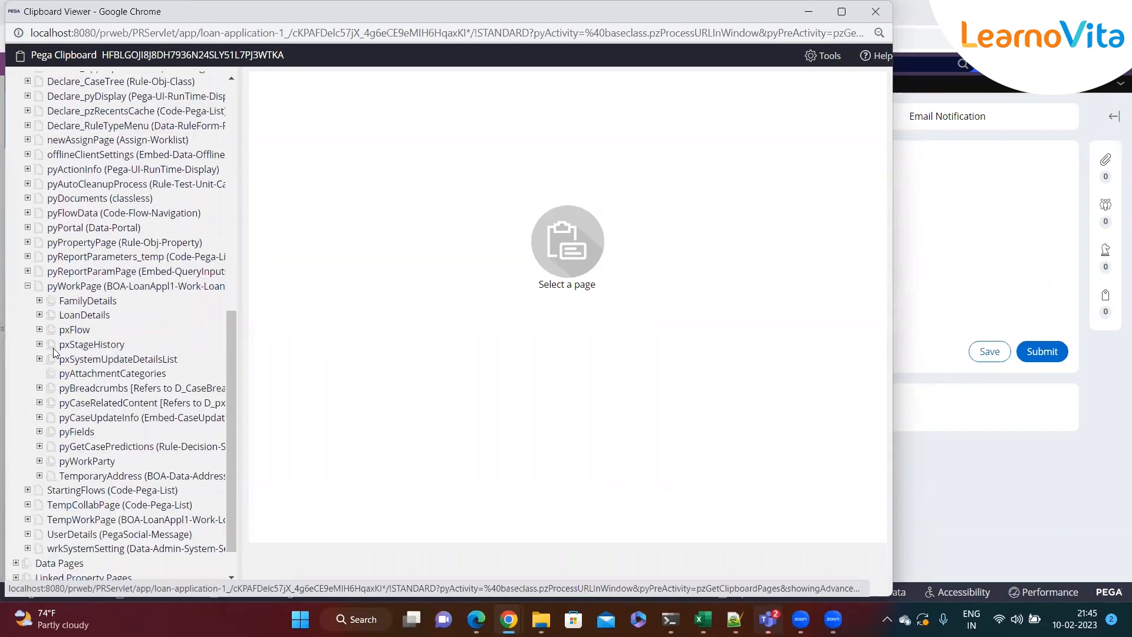
pyautogui.click(40, 301)
pyautogui.click(82, 314)
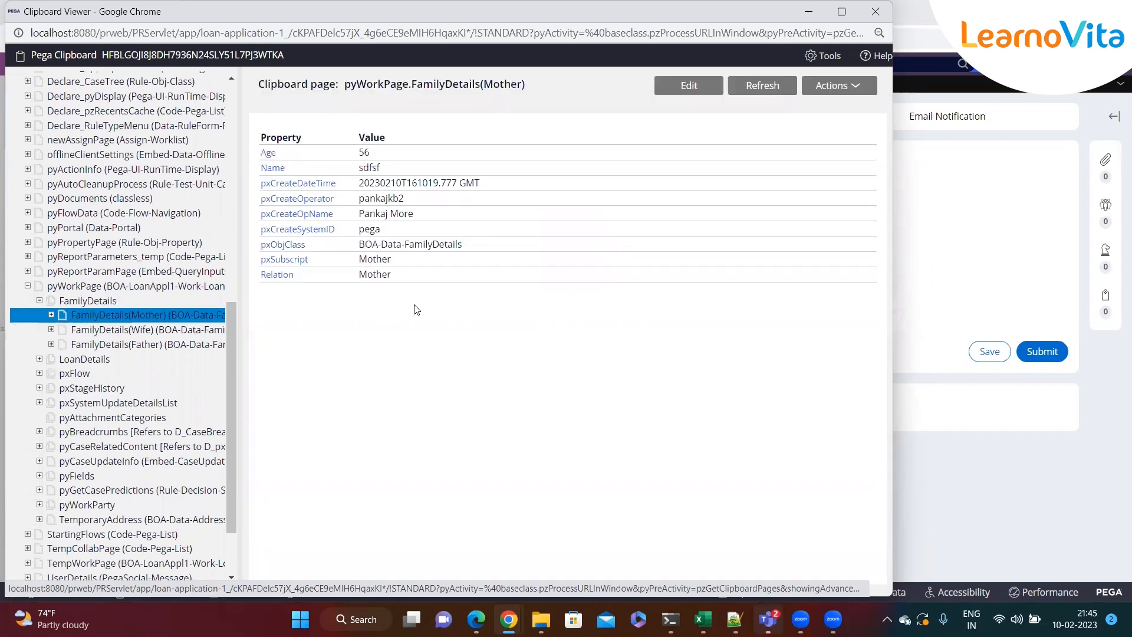
# - Examine the subscript and property values of the FamilyDetails(Mother) page
pyautogui.moveTo(526, 85); pyautogui.dragTo(475, 84)
pyautogui.moveTo(398, 282); pyautogui.dragTo(263, 134)
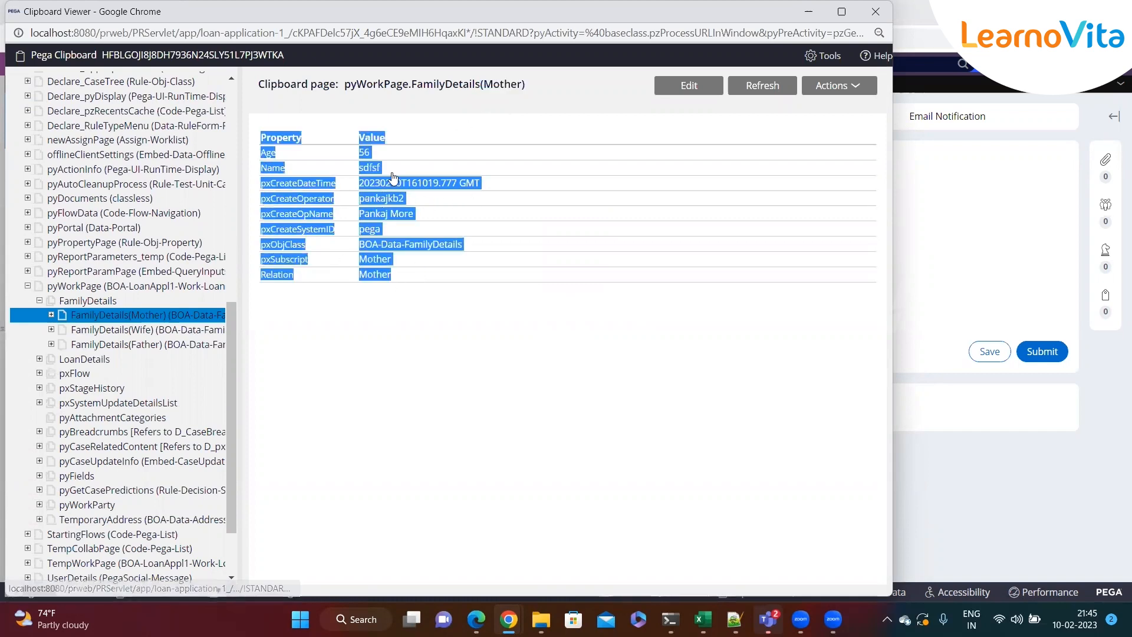
pyautogui.click(386, 160)
pyautogui.moveTo(357, 155); pyautogui.dragTo(406, 173)
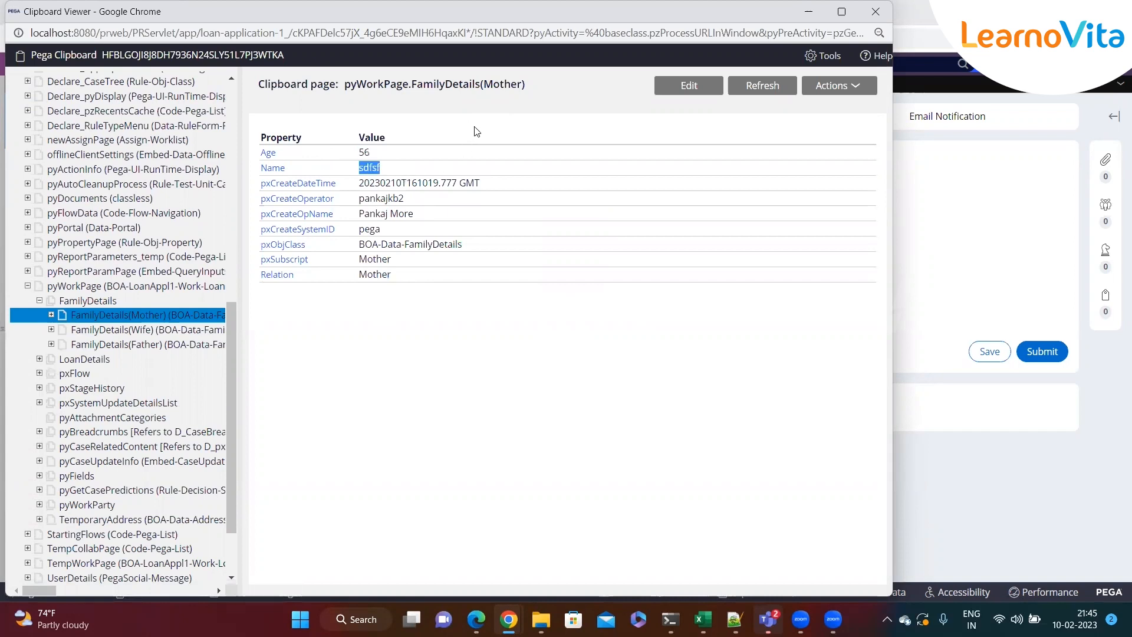
pyautogui.moveTo(411, 289); pyautogui.dragTo(286, 194)
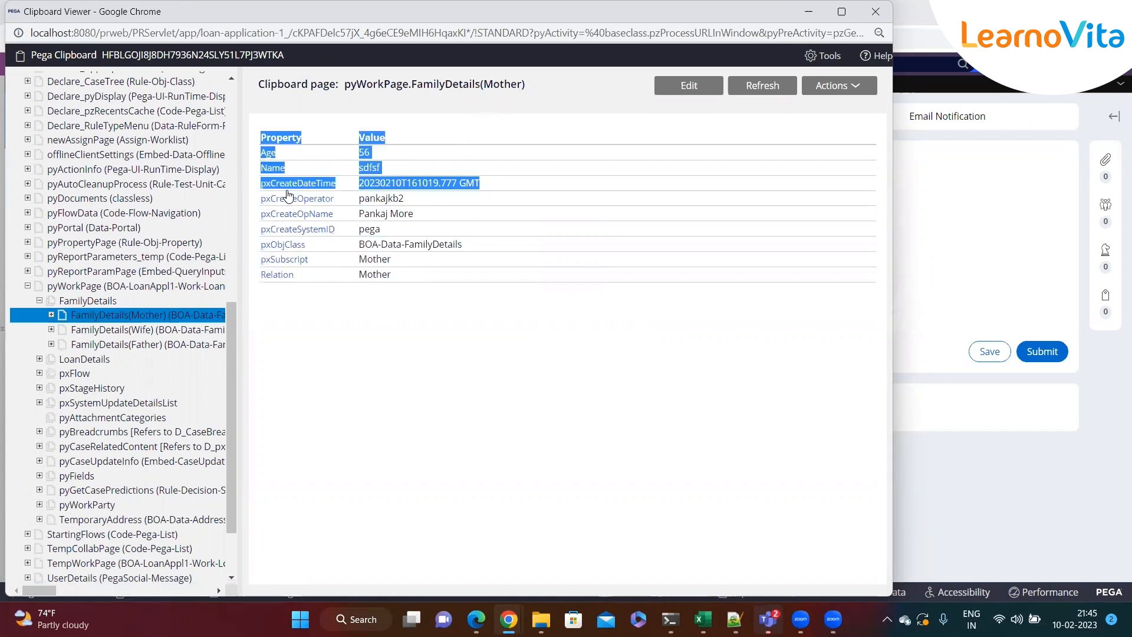
pyautogui.doubleClick(502, 84)
# - View the FamilyDetails(Wife) and FamilyDetails(Father) pages and check their subscripts
pyautogui.press('Down')
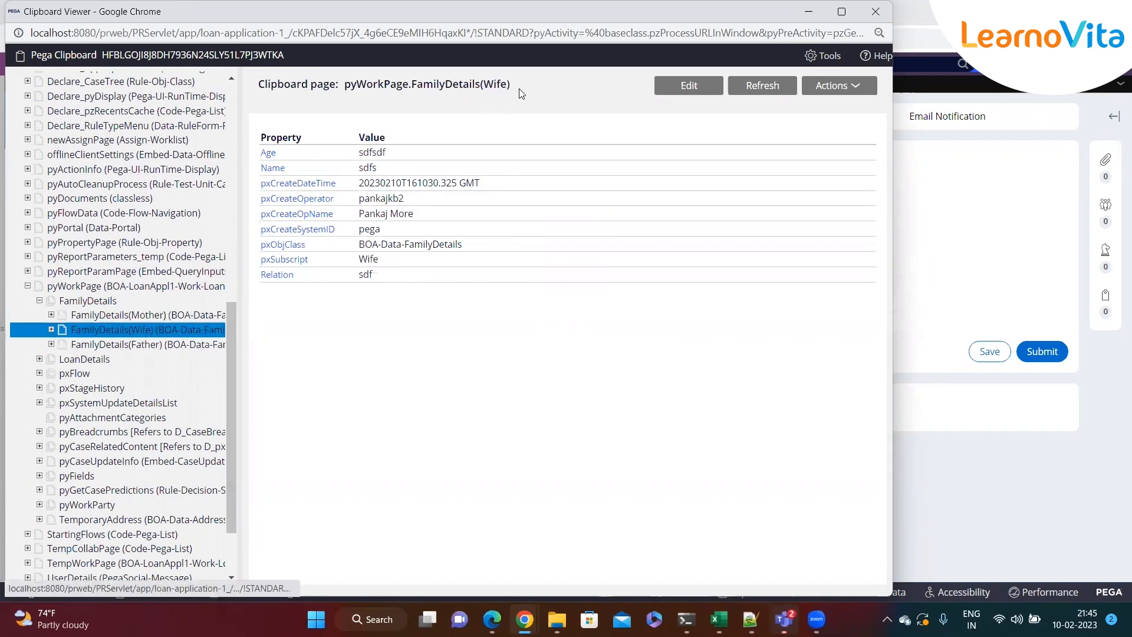
pyautogui.doubleClick(502, 84)
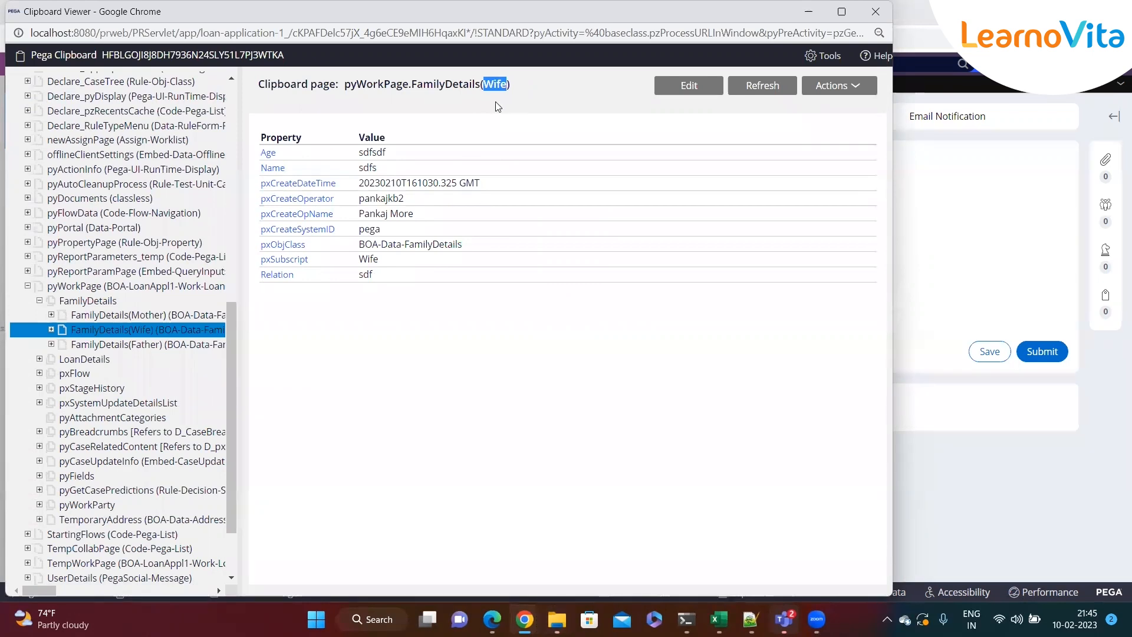
pyautogui.click(151, 343)
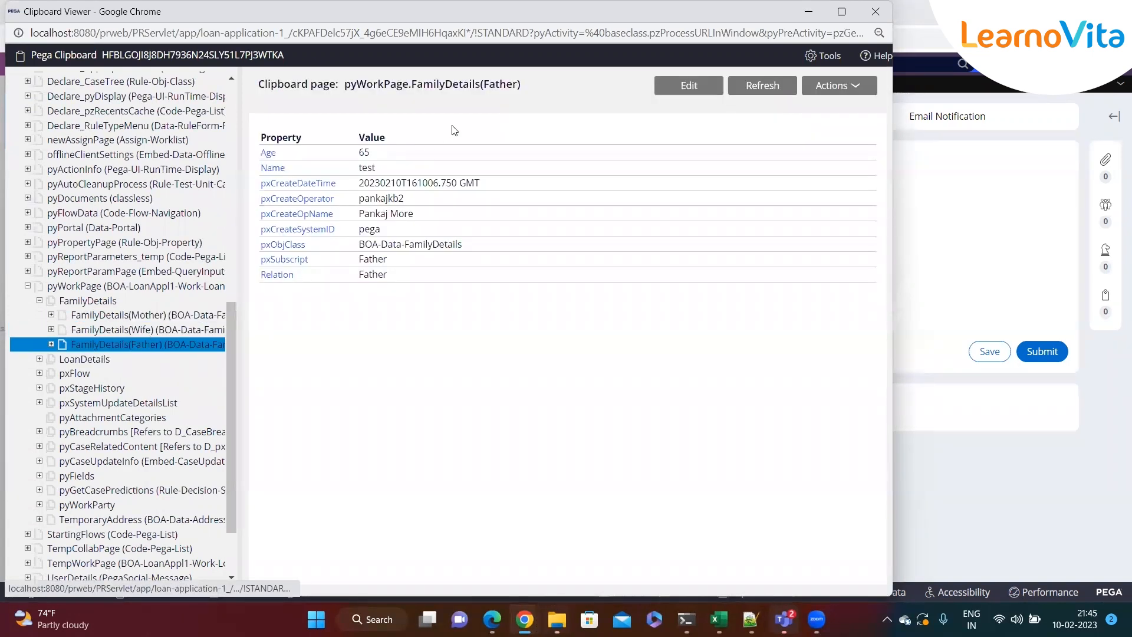
pyautogui.doubleClick(502, 84)
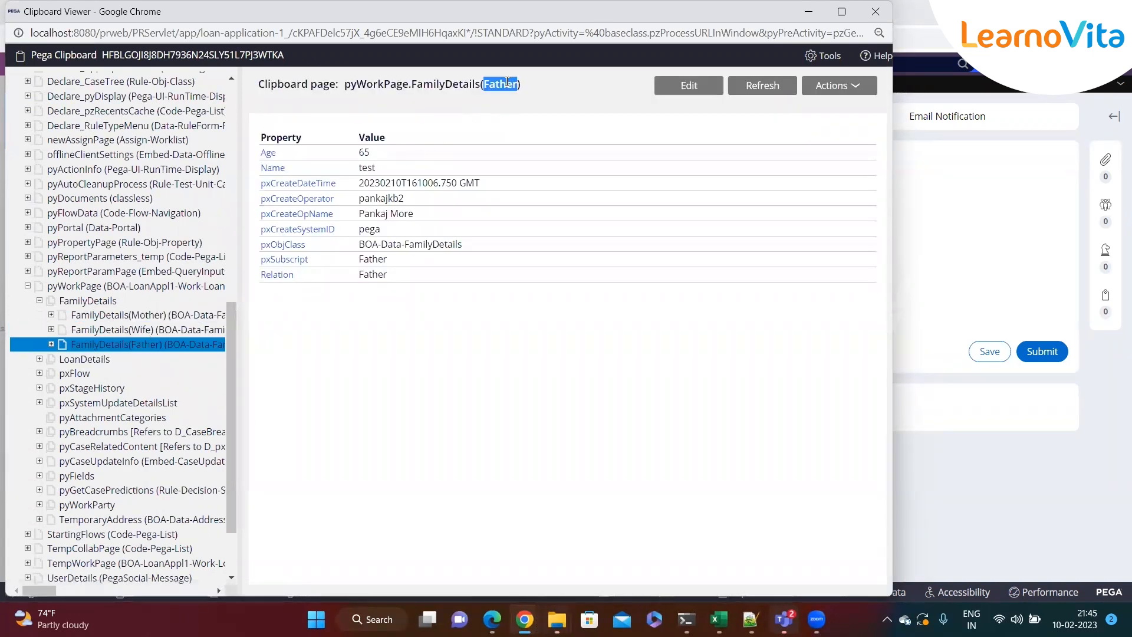
# - Expand LoanDetails under pyWorkPage and examine the numeric indexes of LoanDetails(1) and LoanDetails(3)
pyautogui.click(39, 358)
pyautogui.click(100, 374)
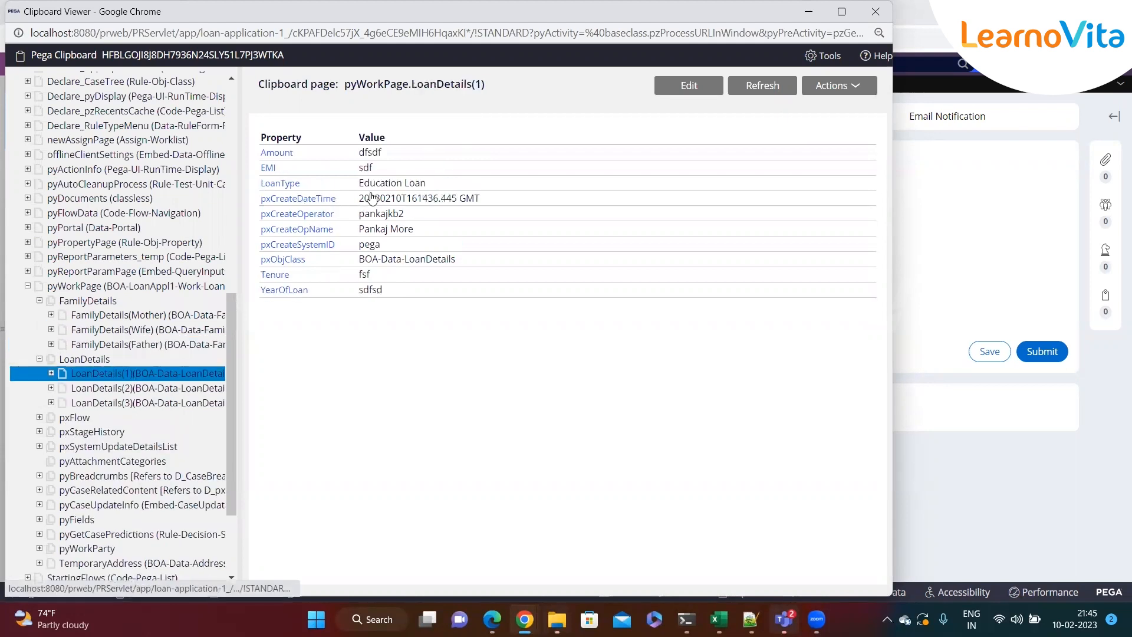
pyautogui.moveTo(485, 84); pyautogui.dragTo(478, 83)
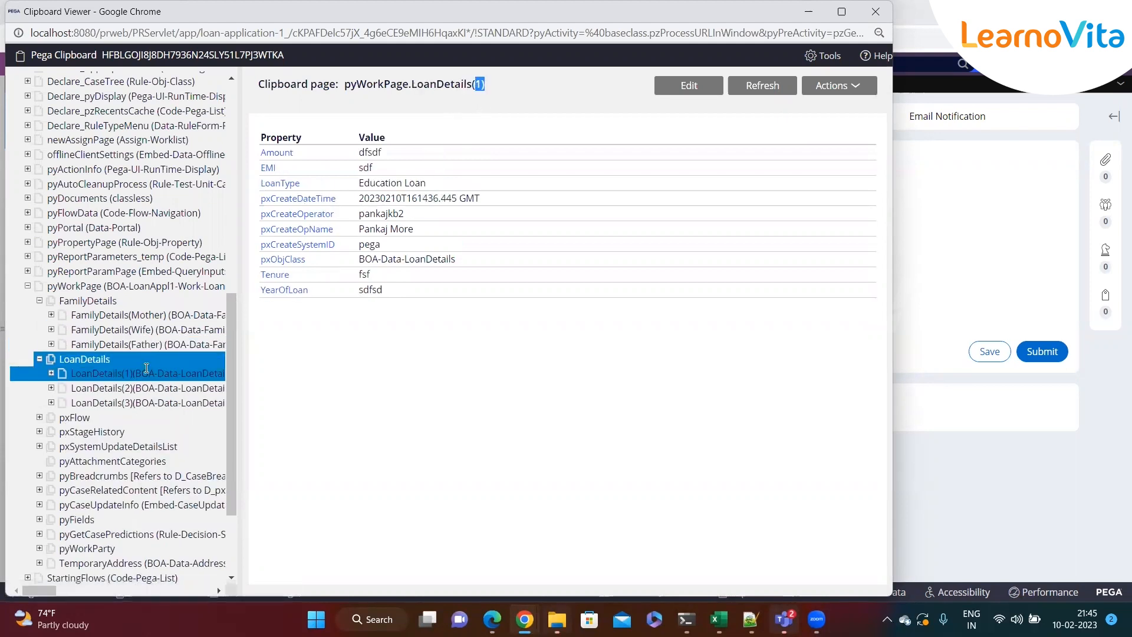
pyautogui.click(148, 403)
pyautogui.moveTo(485, 84); pyautogui.dragTo(348, 89)
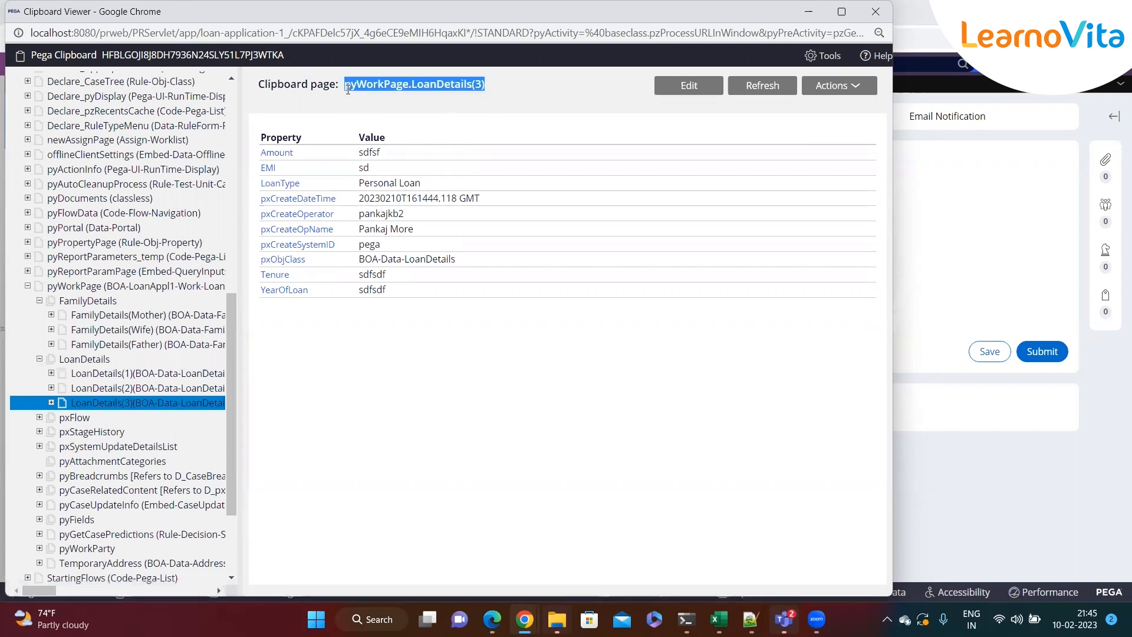
pyautogui.click(348, 88)
pyautogui.moveTo(487, 84); pyautogui.dragTo(337, 84)
pyautogui.click(403, 113)
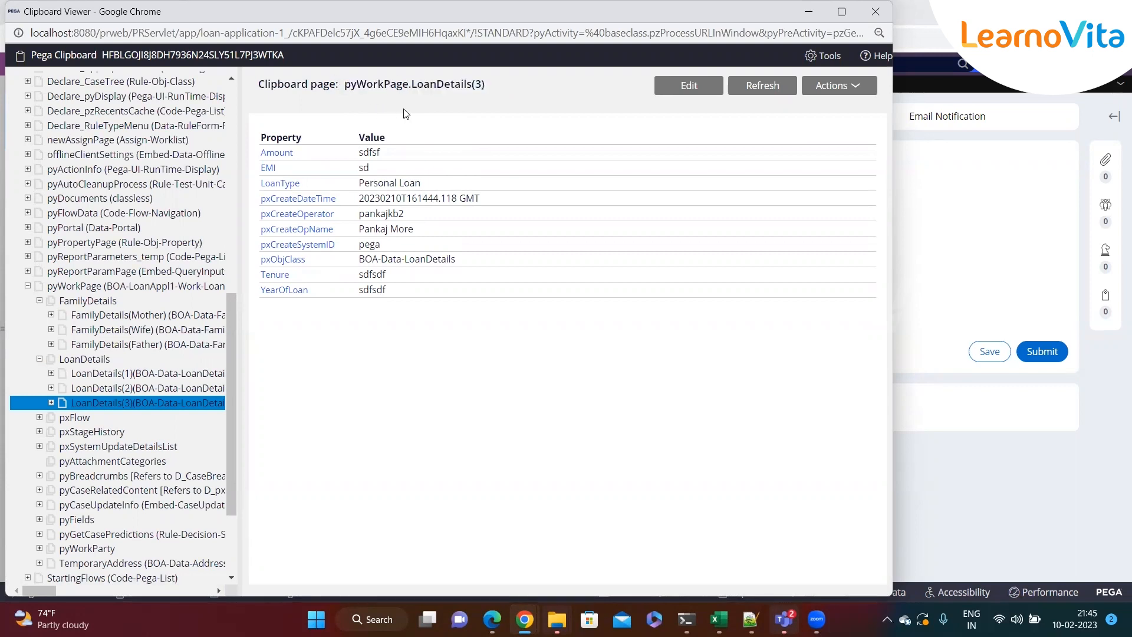
pyautogui.moveTo(496, 81); pyautogui.dragTo(443, 86)
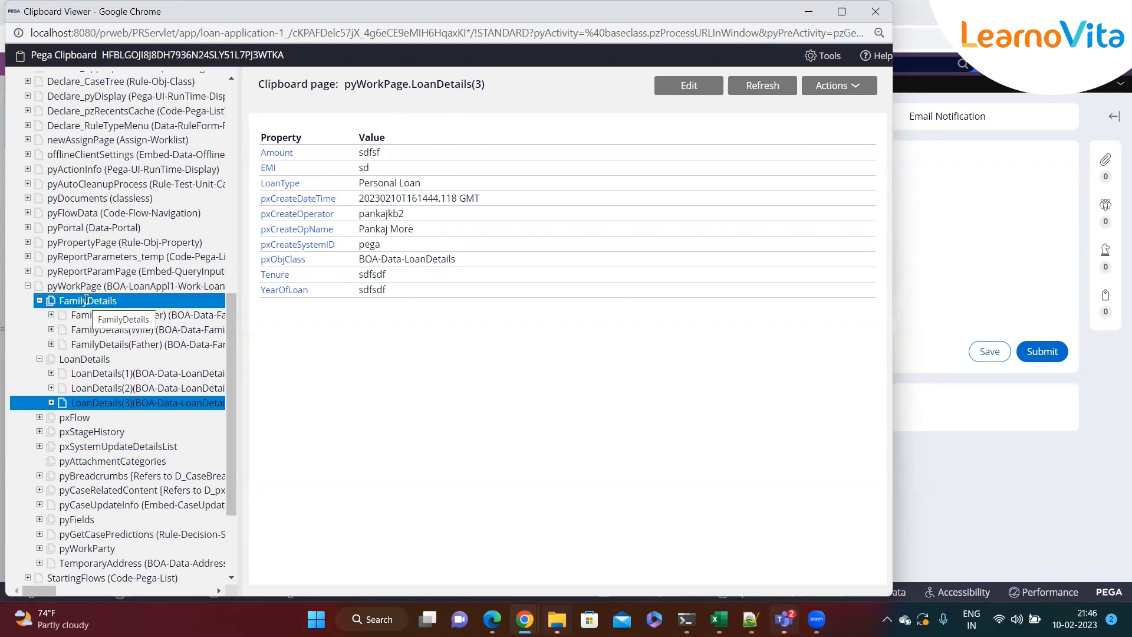
# - Display the FamilyDetails(Mother) page again and move the Clipboard window slightly lower
pyautogui.click(100, 315)
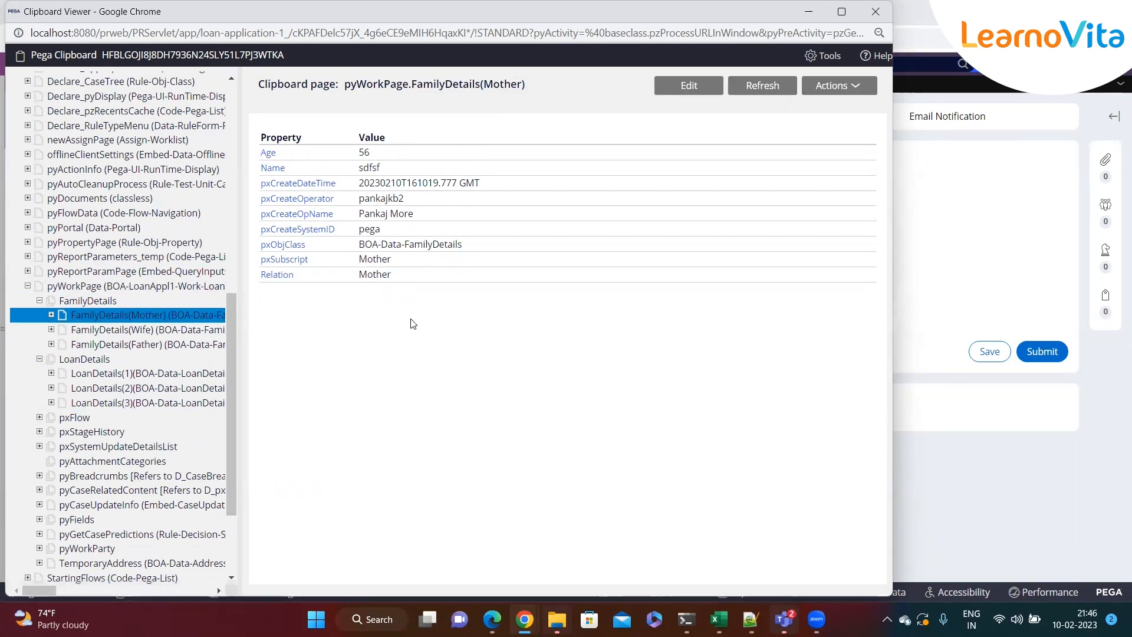
pyautogui.click(150, 387)
pyautogui.moveTo(221, 19); pyautogui.dragTo(232, 71)
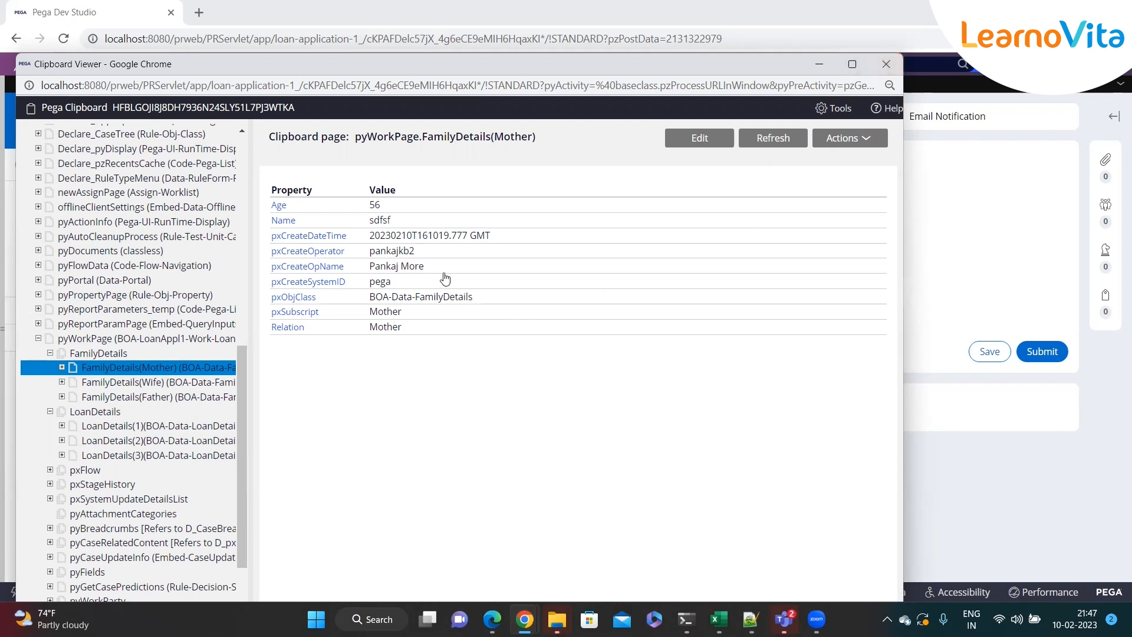
# - Display the TemporaryAddress page under pyWorkPage and examine its page reference
pyautogui.click(183, 441)
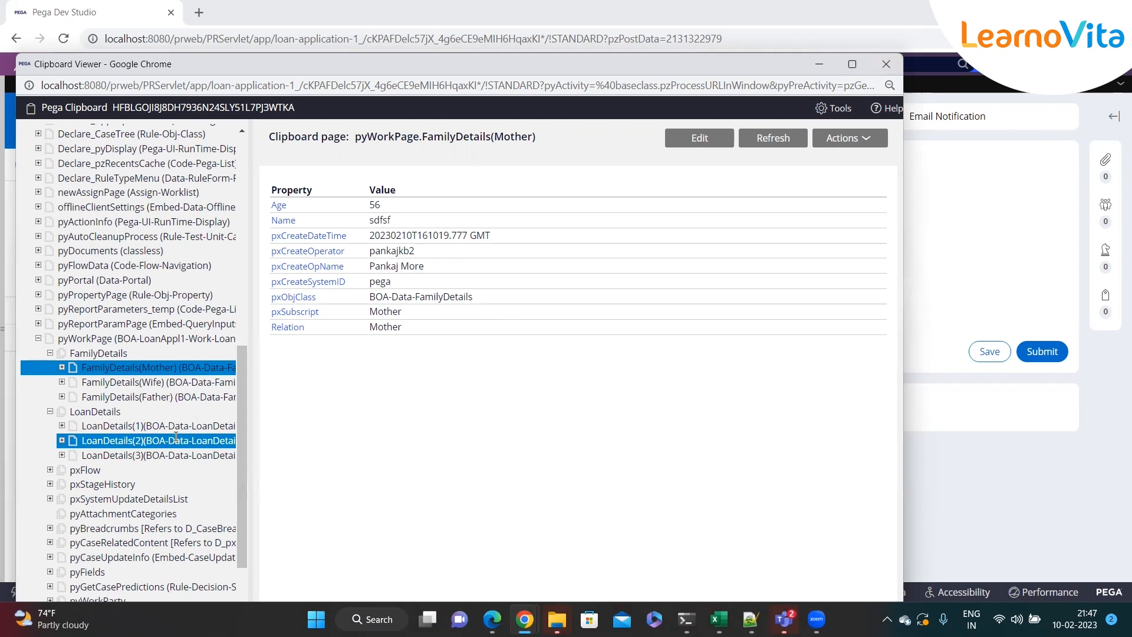
pyautogui.moveTo(239, 449); pyautogui.dragTo(238, 494)
pyautogui.click(159, 514)
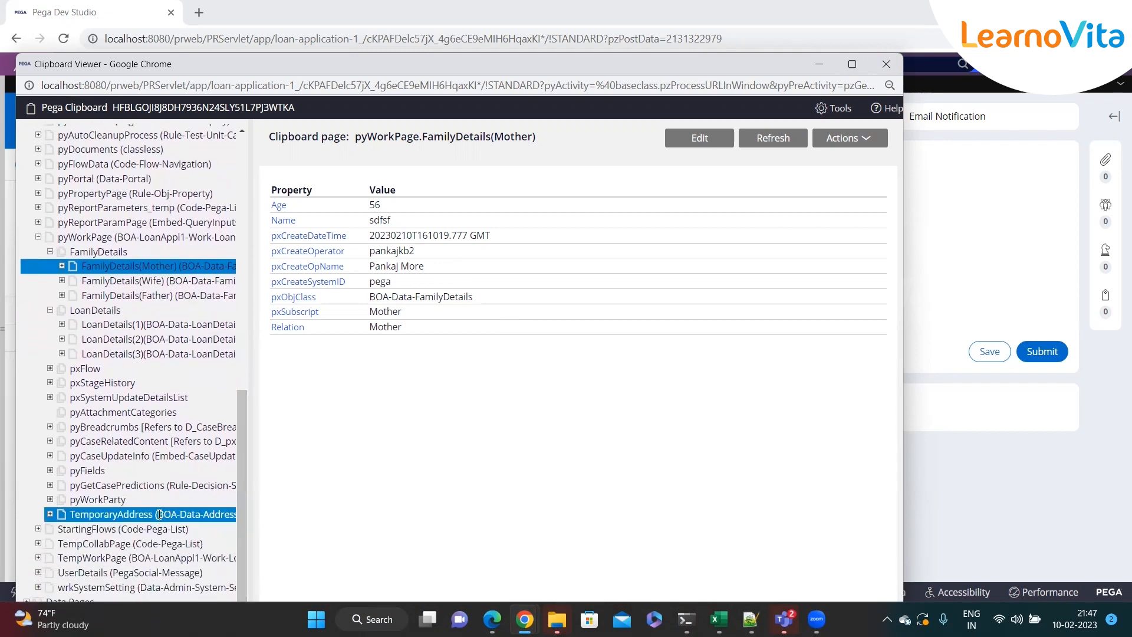
pyautogui.click(50, 514)
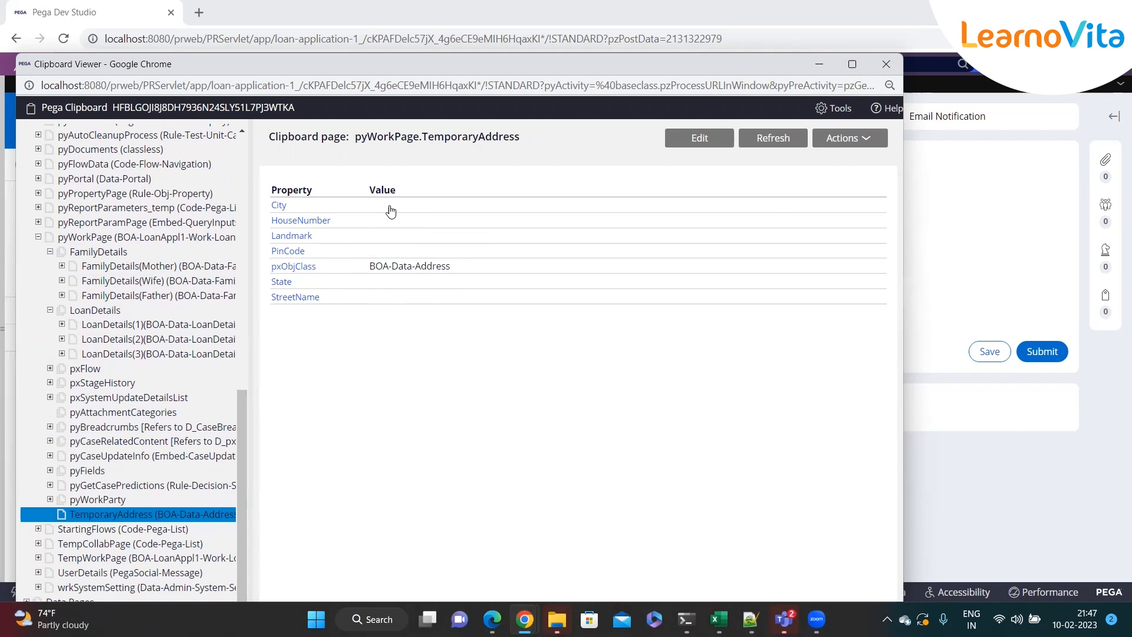
pyautogui.doubleClick(471, 136)
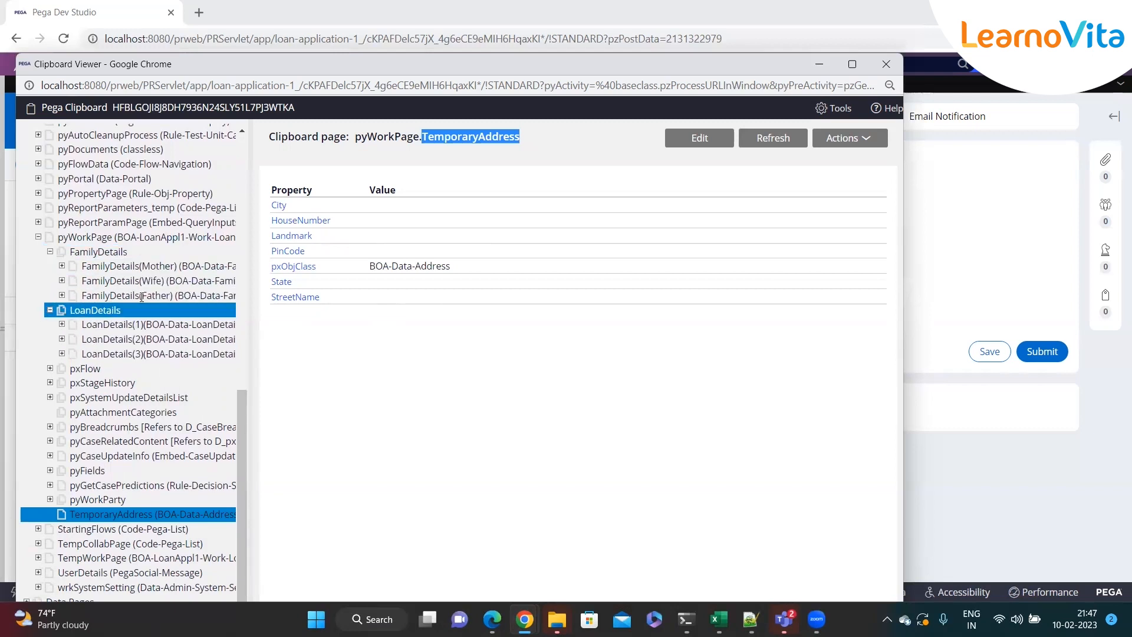
# - Compare the TemporaryAddress reference with the subscripts of the FamilyDetails(Mother) and FamilyDetails(Wife) pages
pyautogui.click(152, 270)
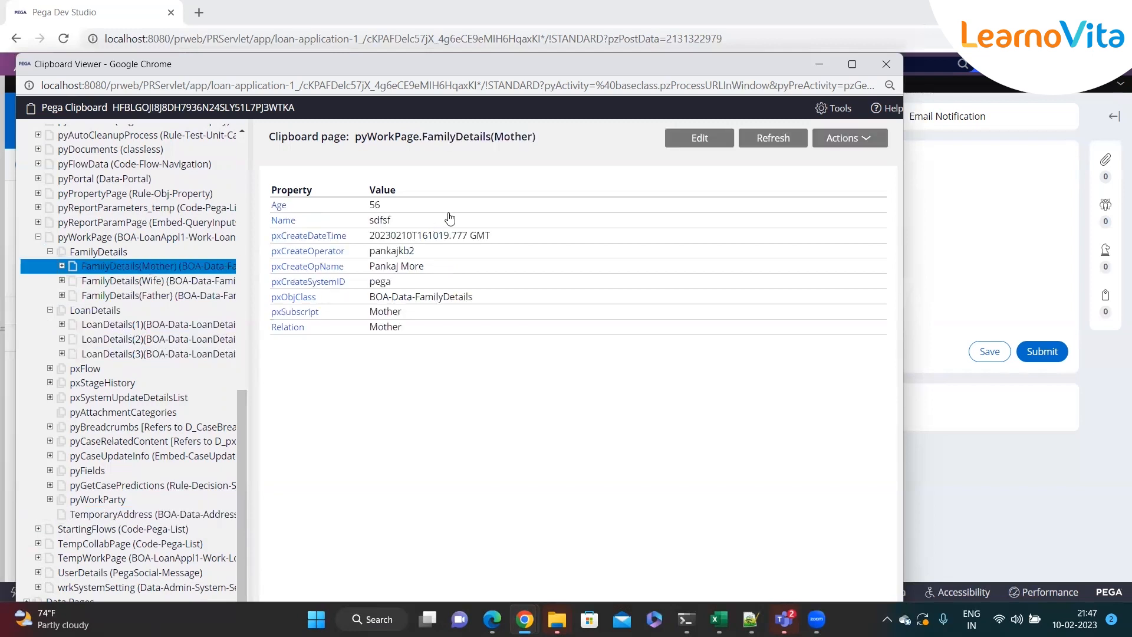
pyautogui.doubleClick(512, 138)
pyautogui.click(512, 138)
pyautogui.doubleClick(512, 138)
pyautogui.click(204, 280)
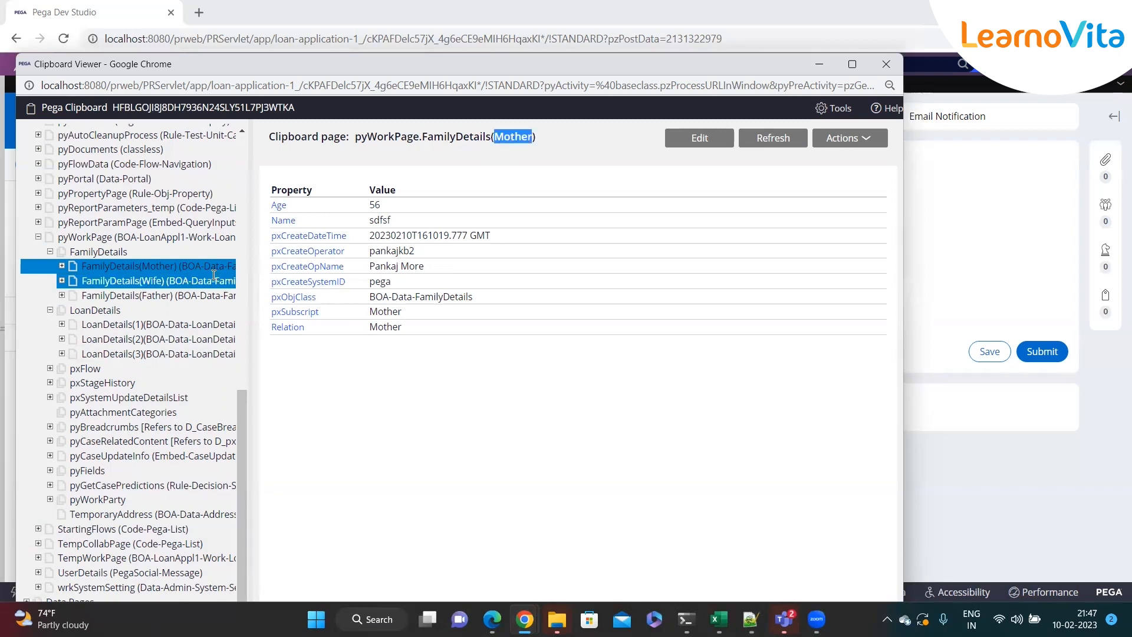
pyautogui.click(180, 307)
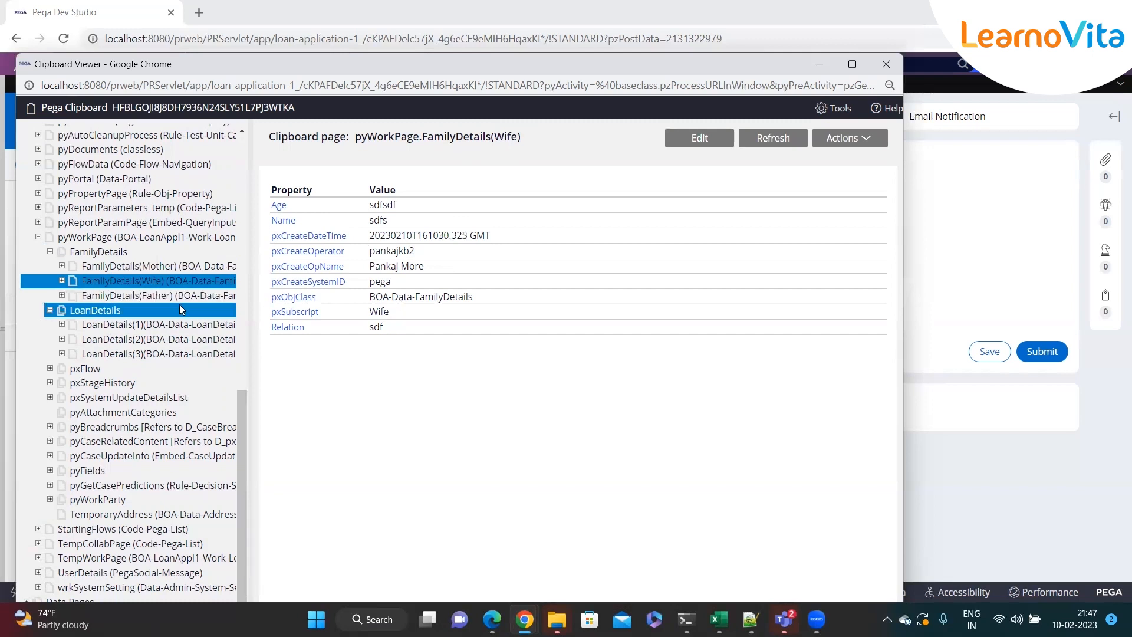
# - Compare the LoanDetails(2) and LoanDetails(1) list pages with the FamilyDetails group pages for Mother, Wife and Father
pyautogui.click(183, 341)
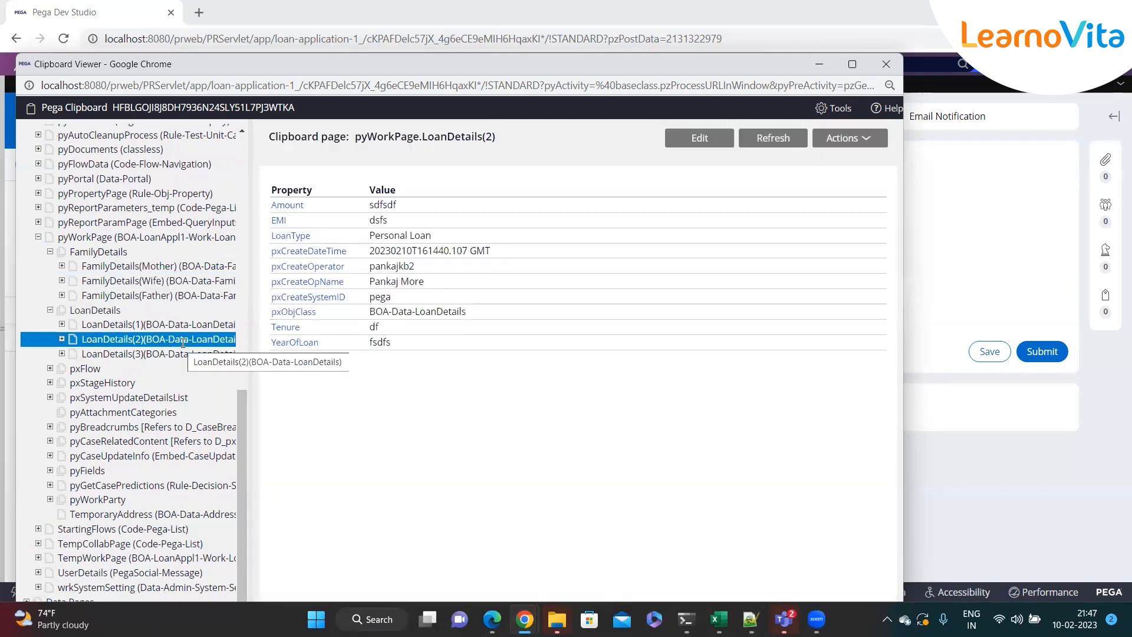
pyautogui.click(120, 264)
pyautogui.click(102, 323)
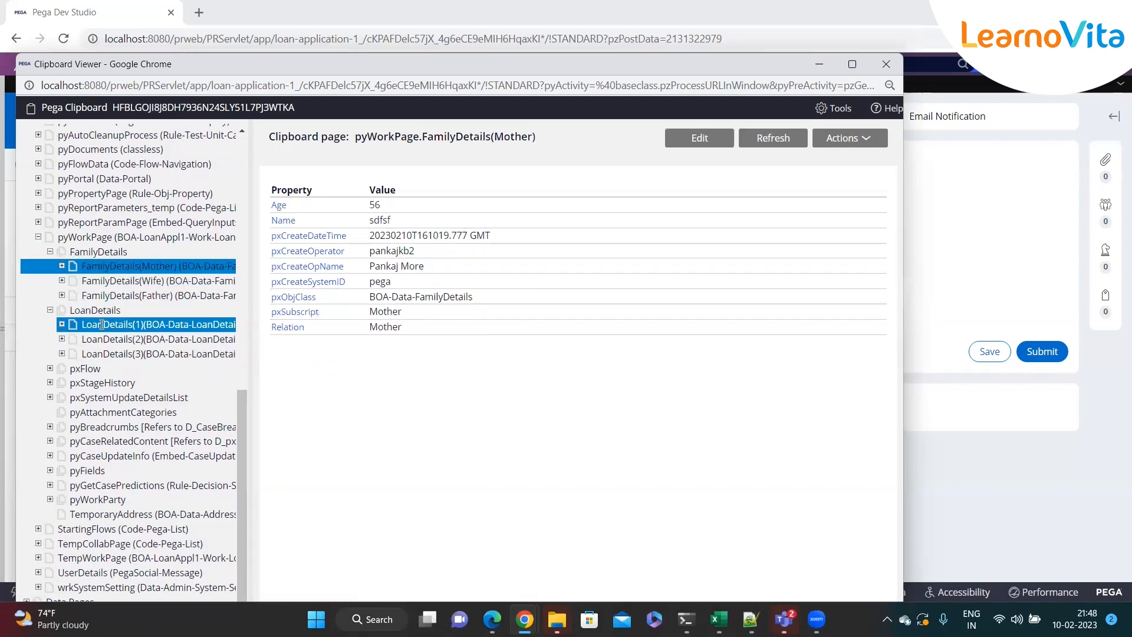
pyautogui.click(135, 342)
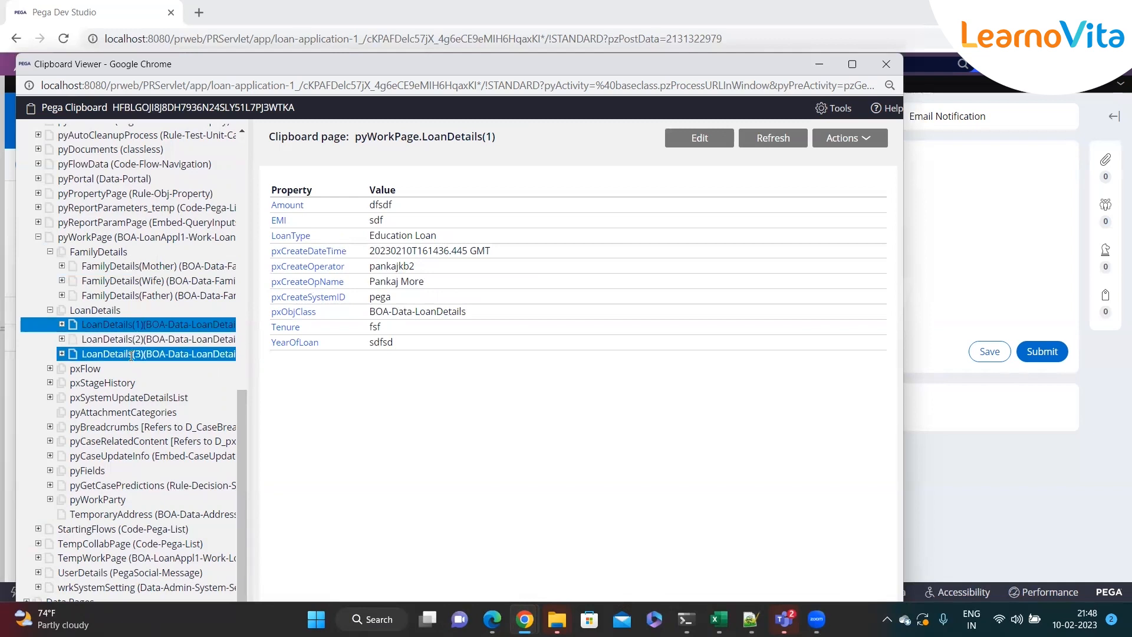
pyautogui.click(127, 268)
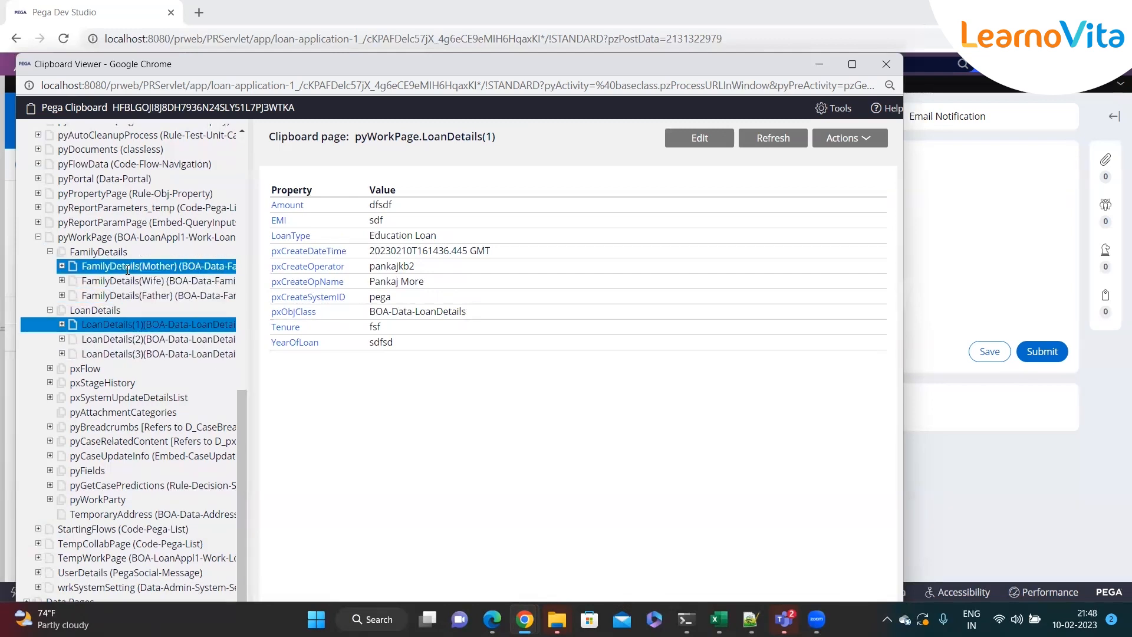
pyautogui.click(106, 278)
pyautogui.click(125, 267)
pyautogui.click(147, 278)
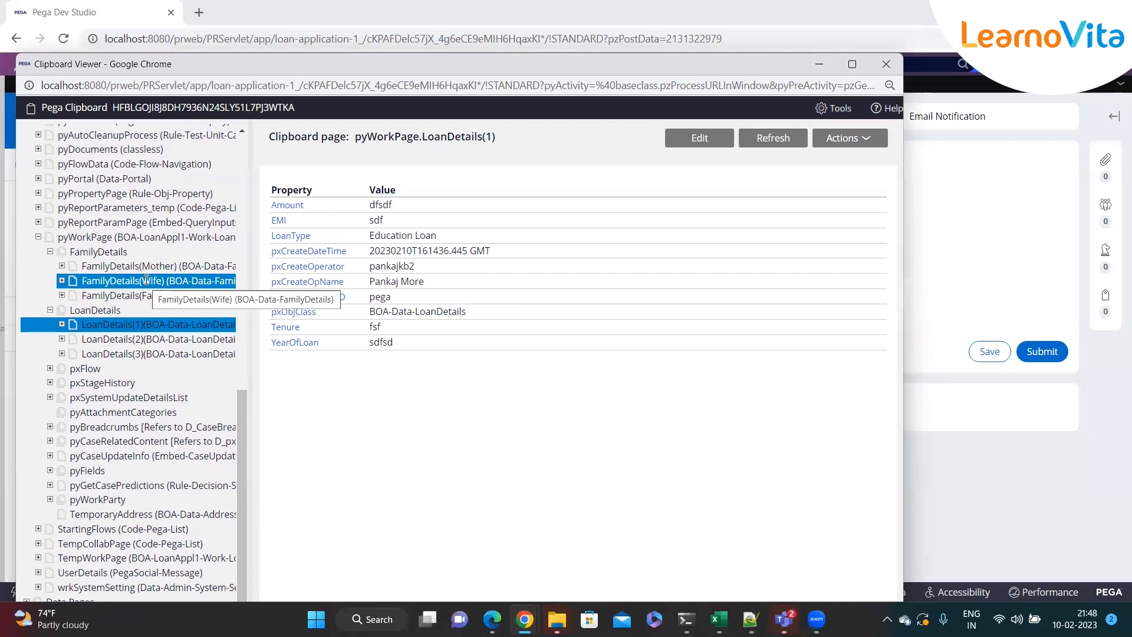
pyautogui.click(148, 296)
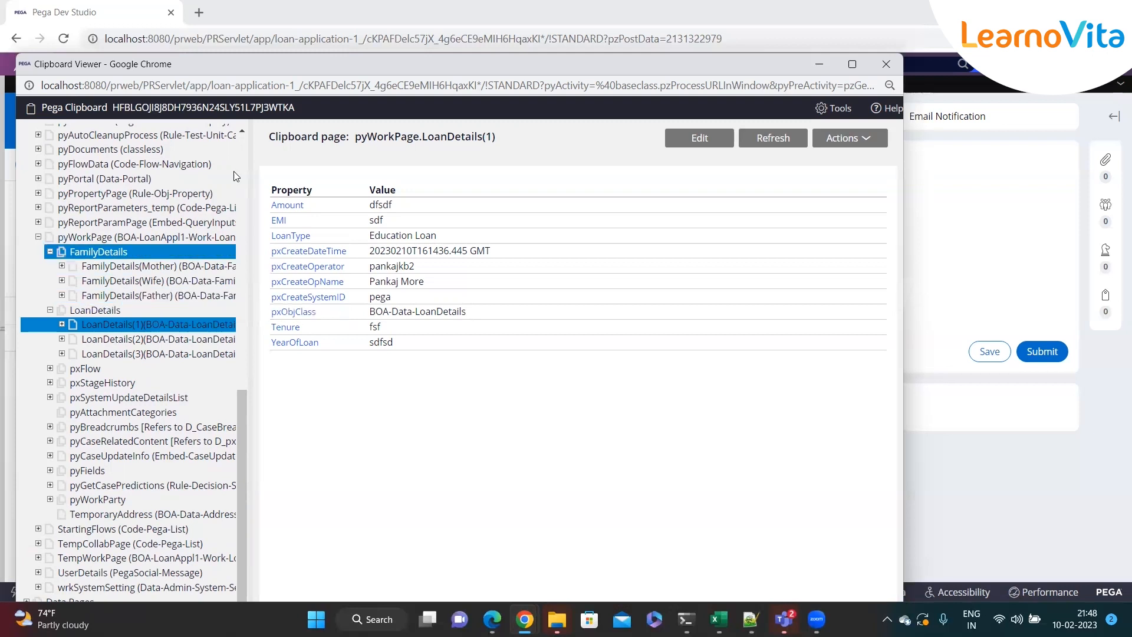
# - Close the Clipboard viewer and return to the Loan Process case
pyautogui.moveTo(379, 77); pyautogui.dragTo(380, 89)
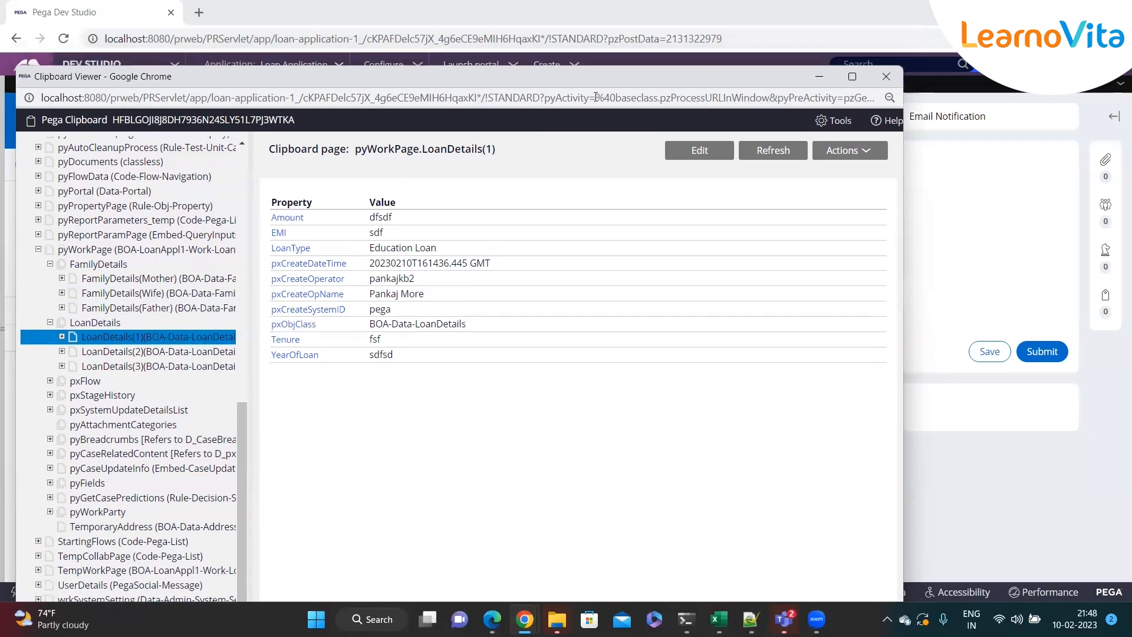
pyautogui.click(884, 77)
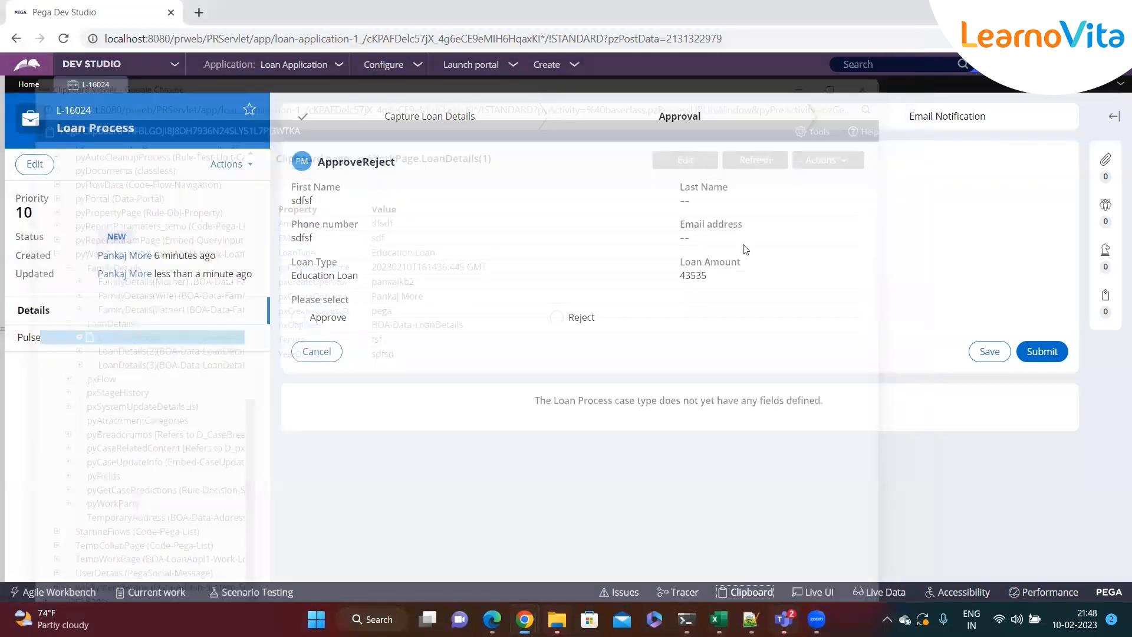